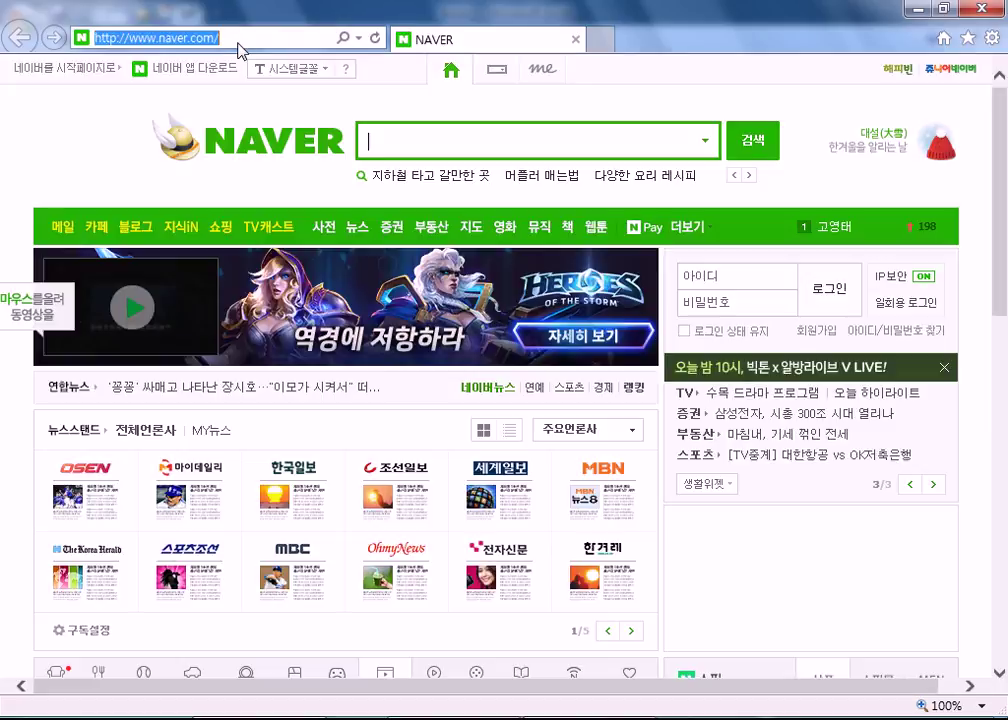
Step: Go to host.new21.net and open the 자격증(자) board
left_click(239, 42)
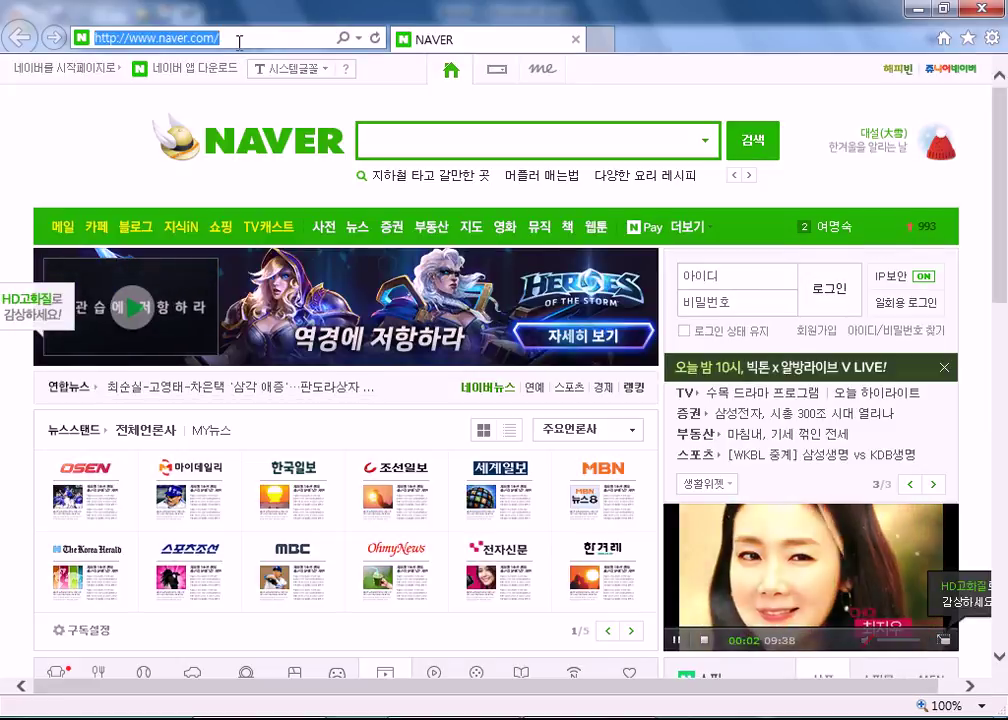
type("host.new21.net/")
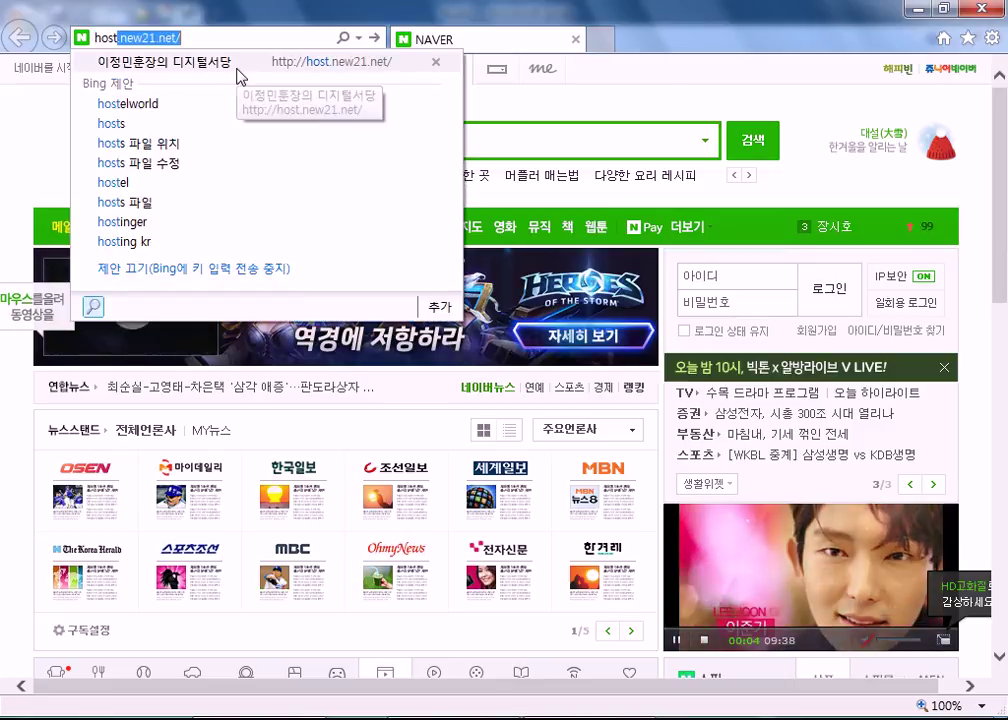
left_click(238, 75)
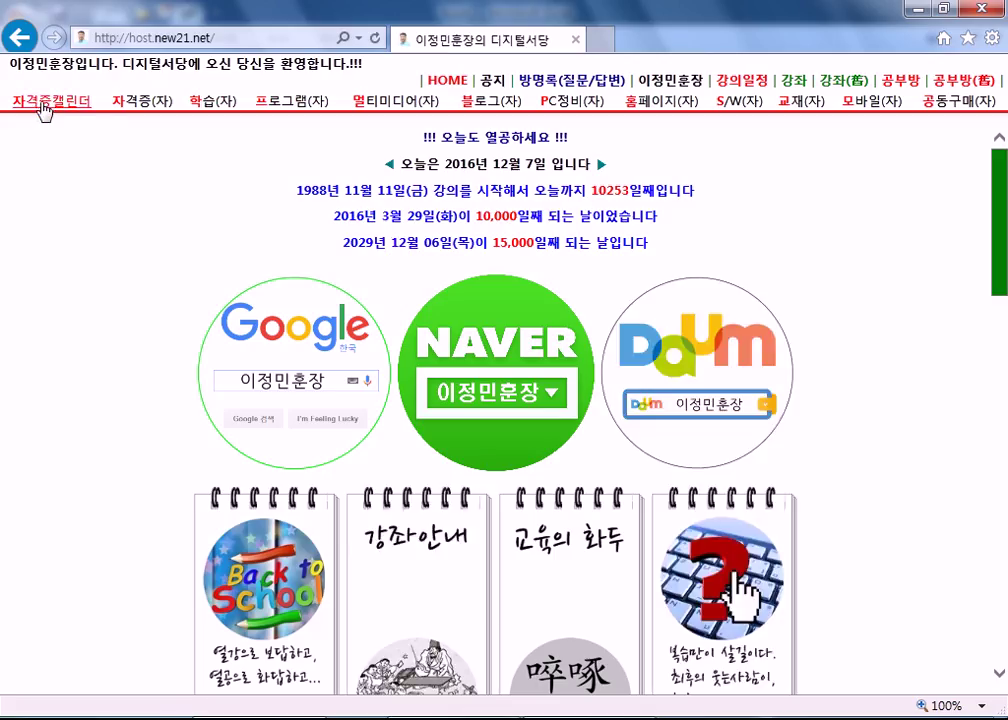
left_click_drag(45, 102, 140, 99)
left_click(140, 99)
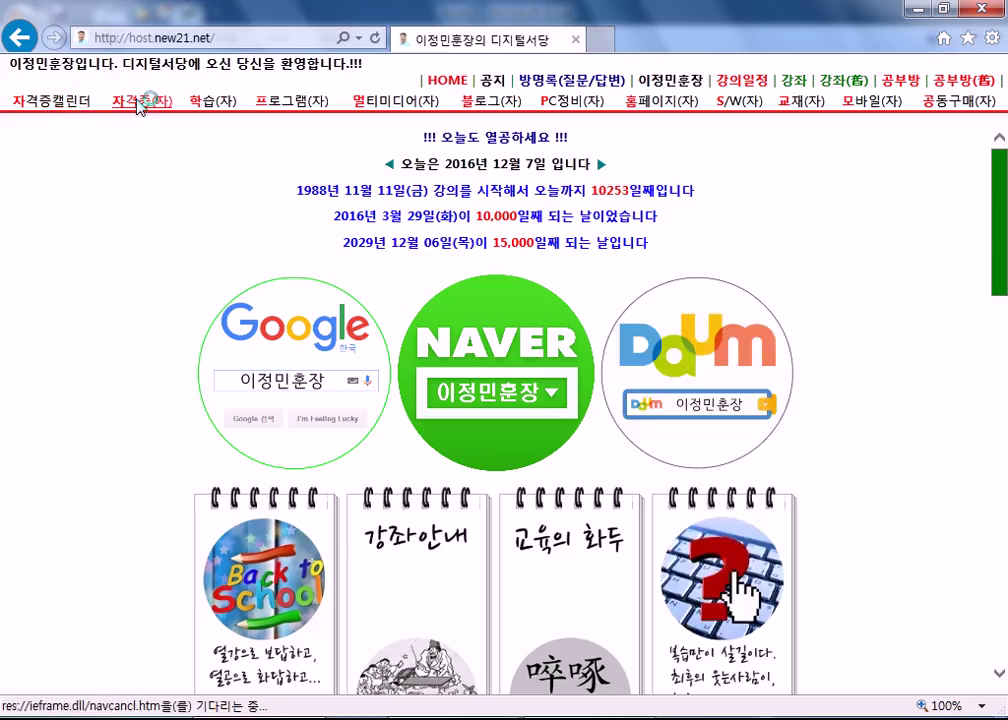
Step: Open the 2017년 자격시험일정 post and follow its 대한상공회의소 link, allowing the korcham site
scroll(180, 375, "down", 4)
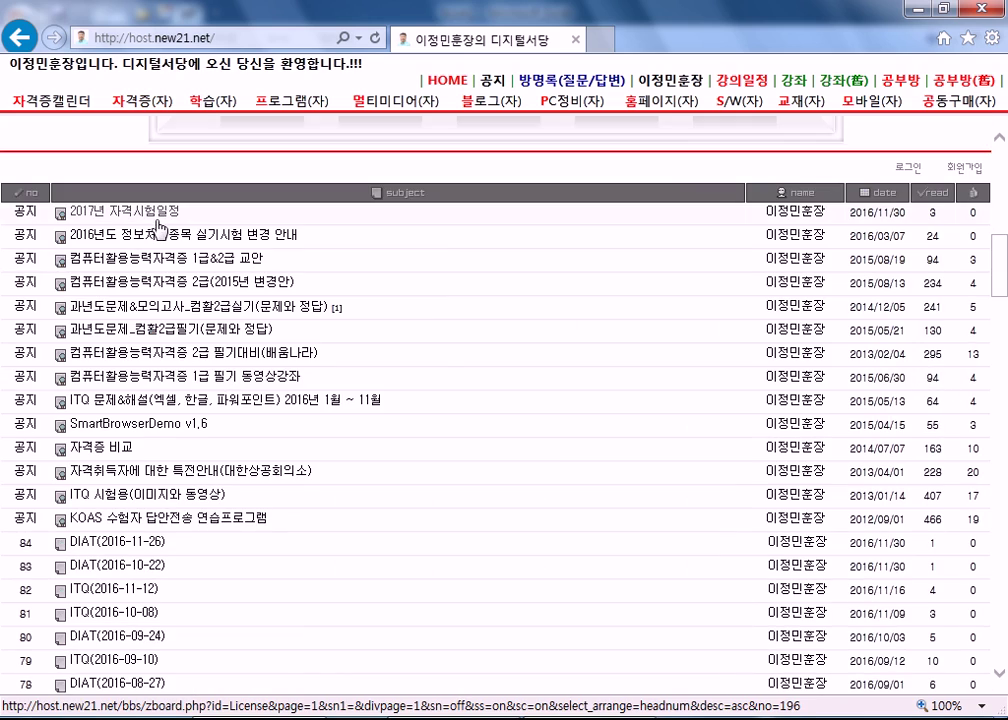
left_click(160, 213)
scroll(540, 462, "down", 7)
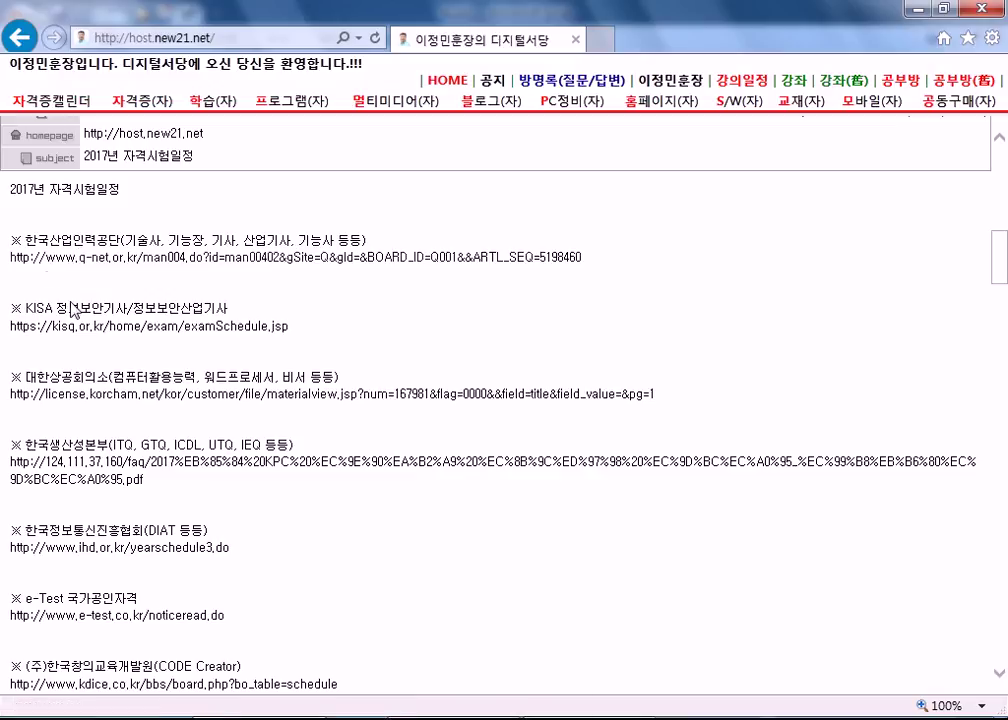
left_click(106, 398)
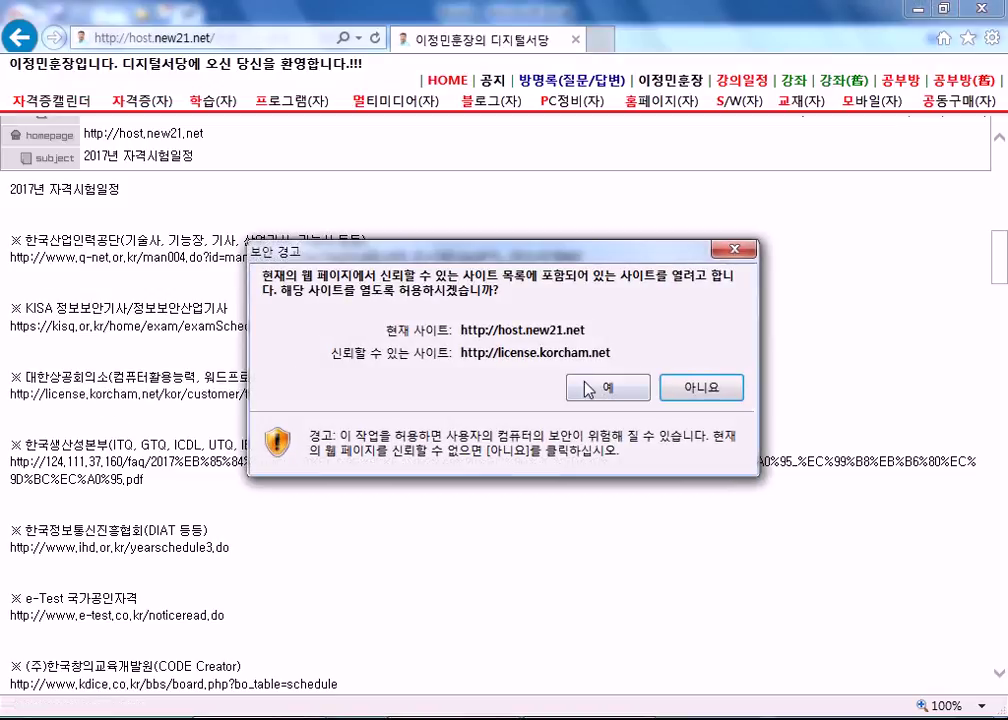
left_click(466, 318)
scroll(385, 345, "down", 3)
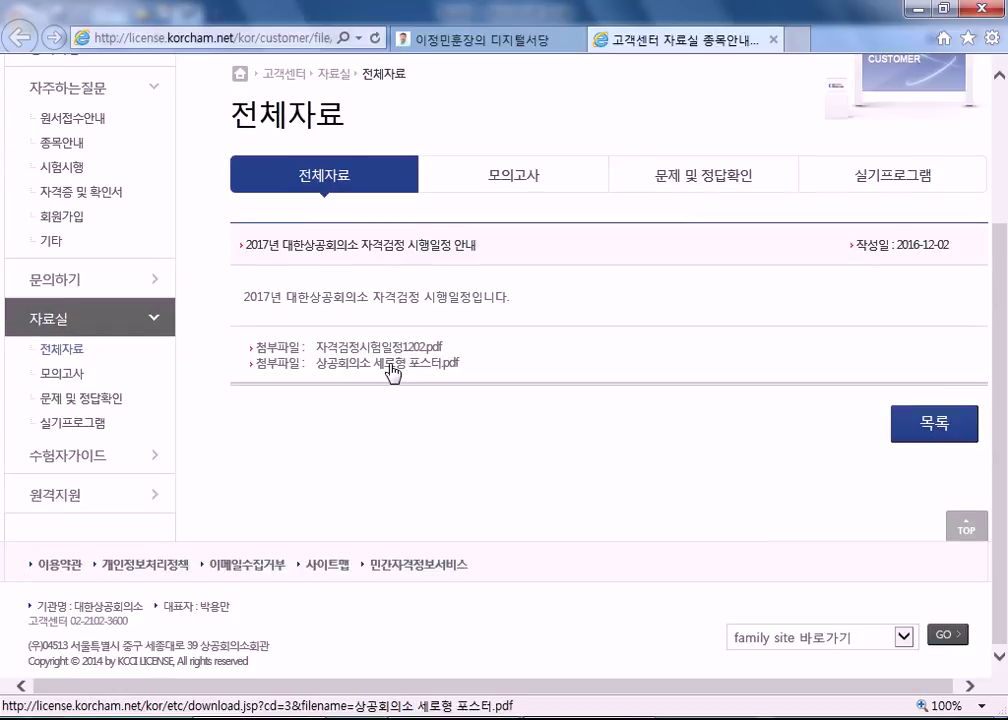
Step: Open 자격검정시험일정1202.pdf and highlight the 전산회계운용사 schedule rows
left_click(387, 348)
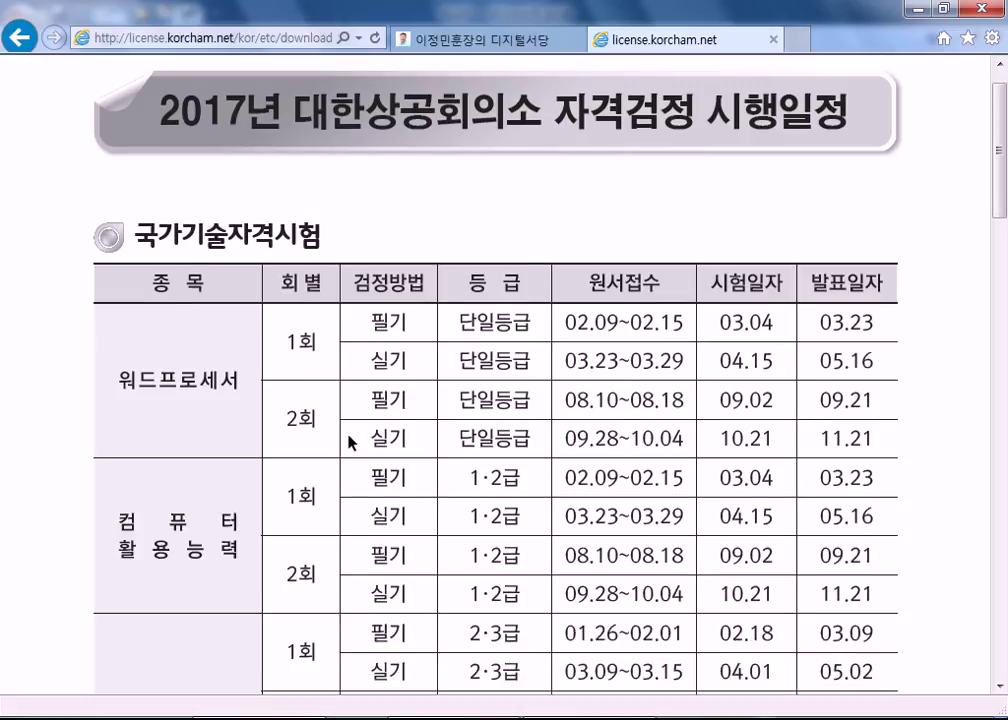
scroll(351, 441, "down", 4)
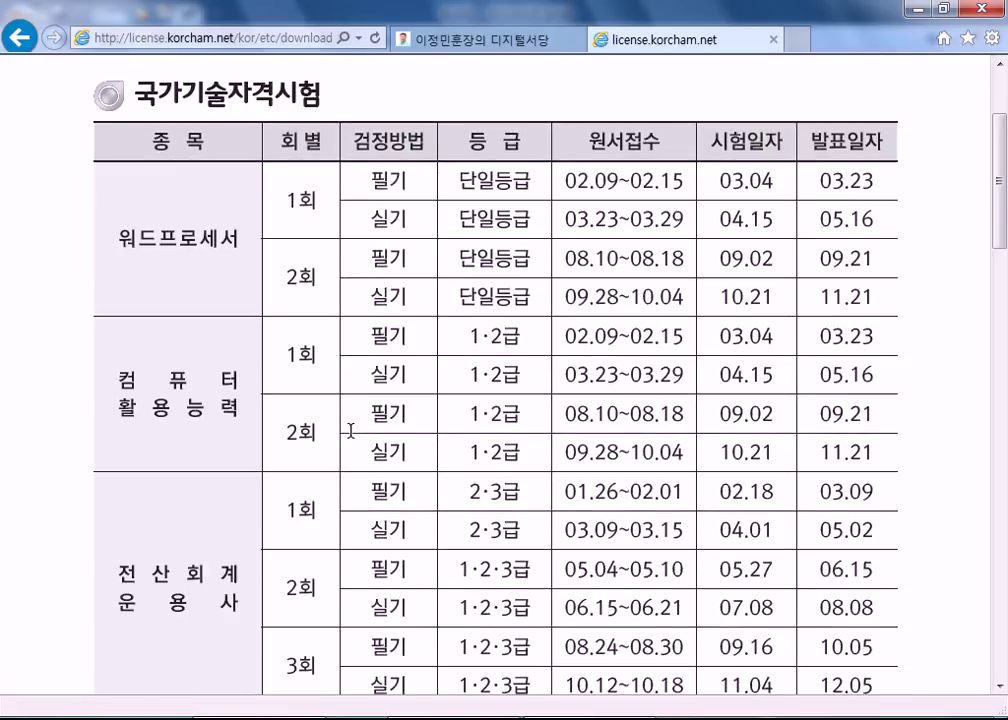
scroll(349, 428, "down", 3)
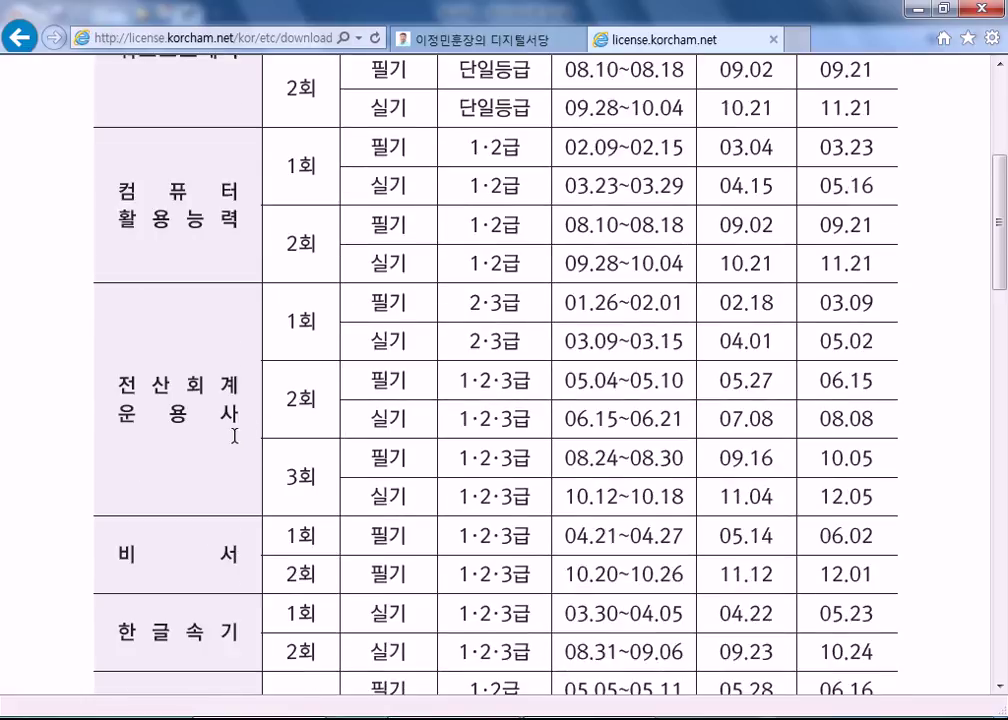
left_click_drag(108, 378, 540, 468)
scroll(349, 419, "up", 4)
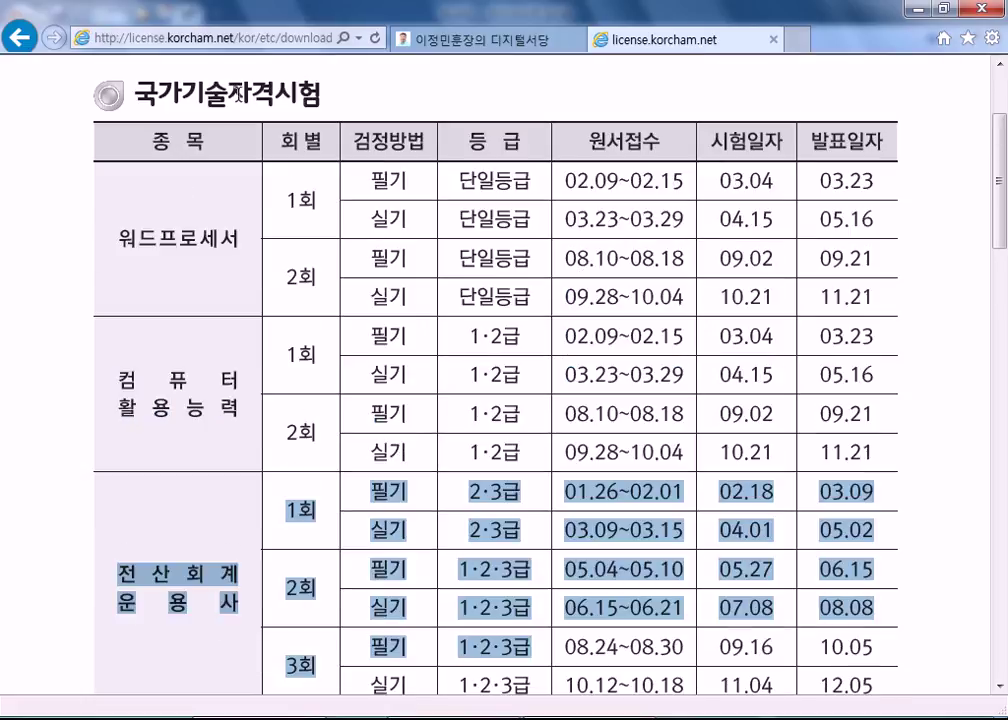
scroll(238, 215, "down", 3)
scroll(198, 513, "down", 2)
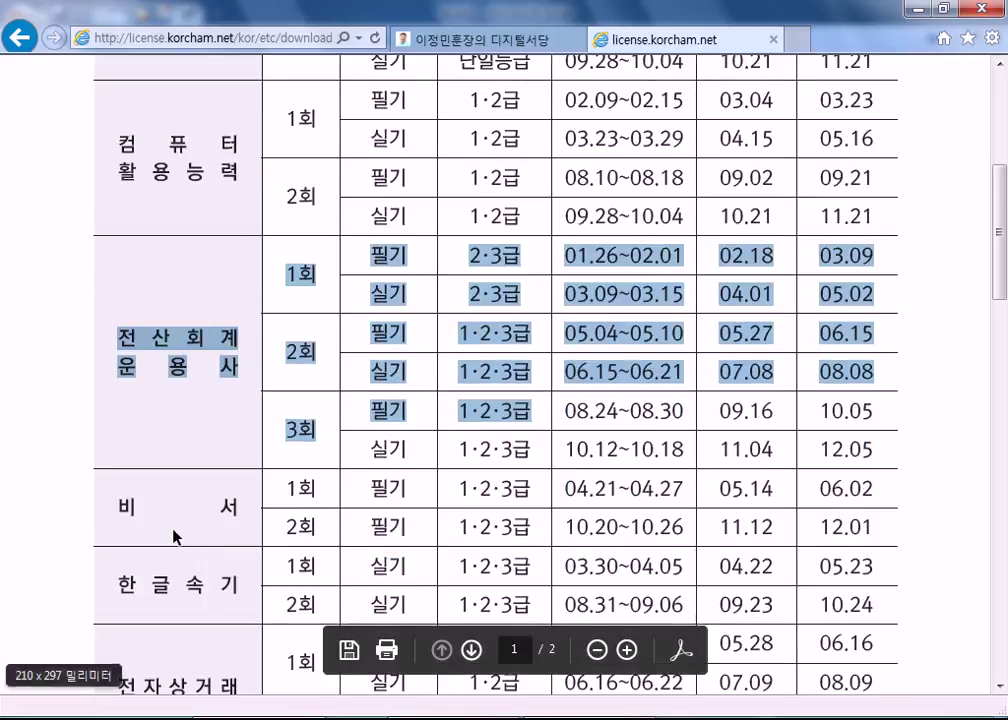
left_click(286, 489)
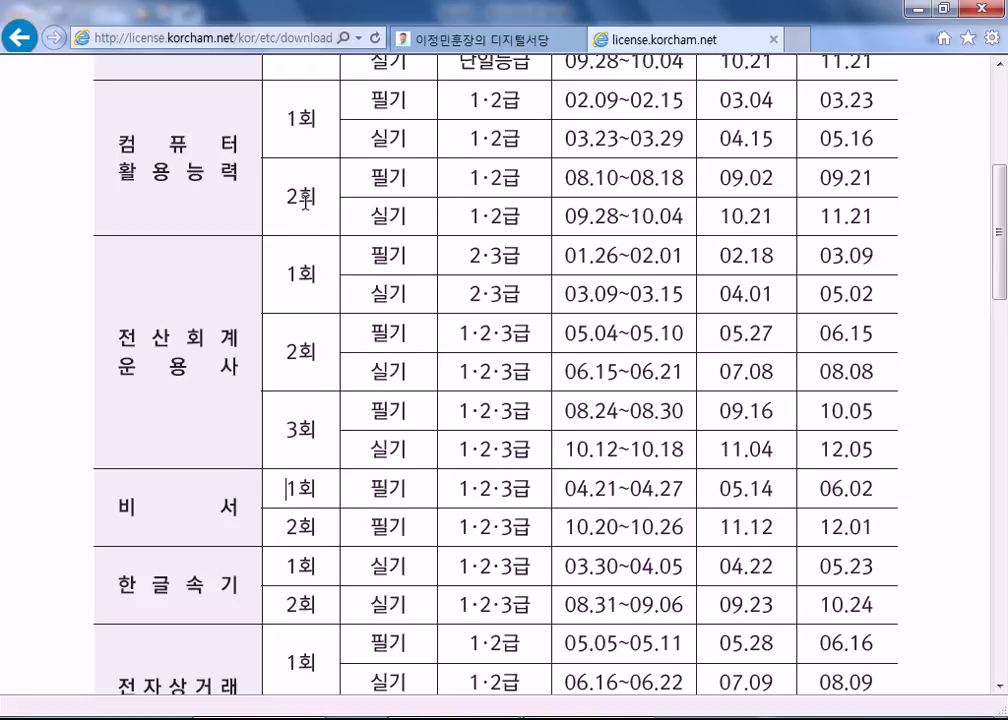
Step: Highlight the 한글속기 rows, then mark the 컴퓨터활용능력 and 워드프로세서 2회 실기 entries
left_click_drag(285, 566, 318, 610)
left_click(176, 131)
double_click(229, 172)
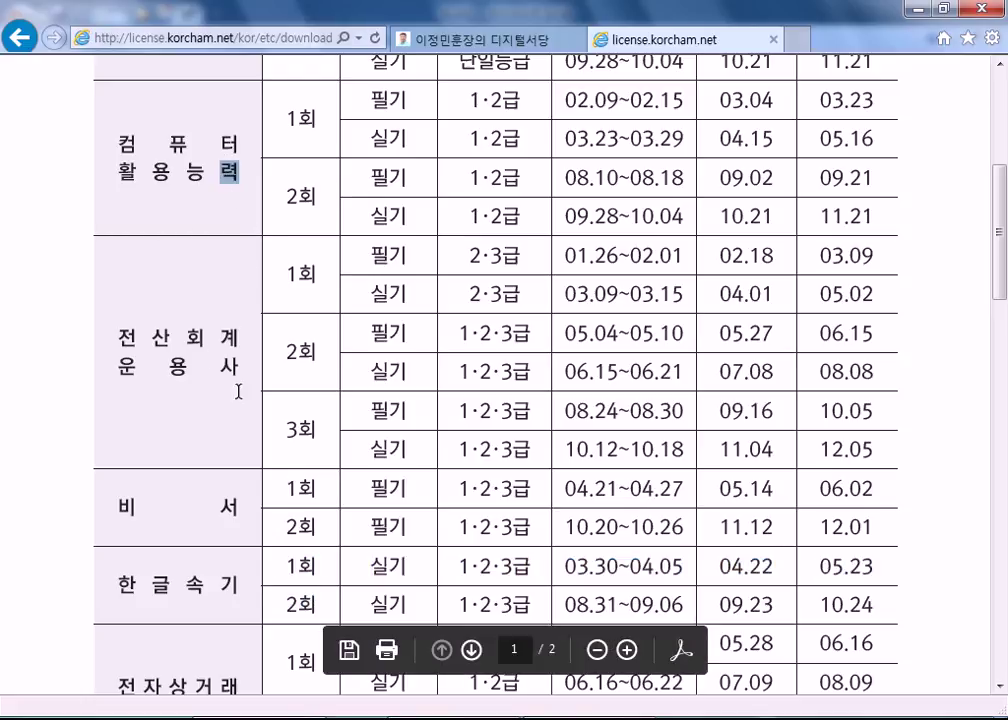
scroll(232, 345, "up", 2)
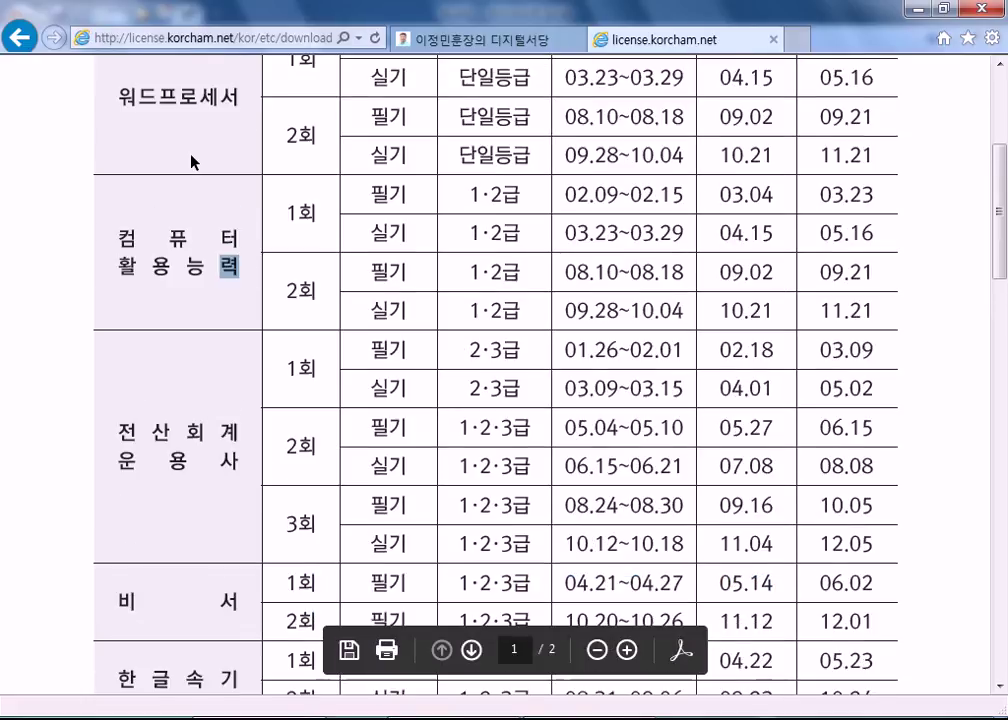
double_click(373, 158)
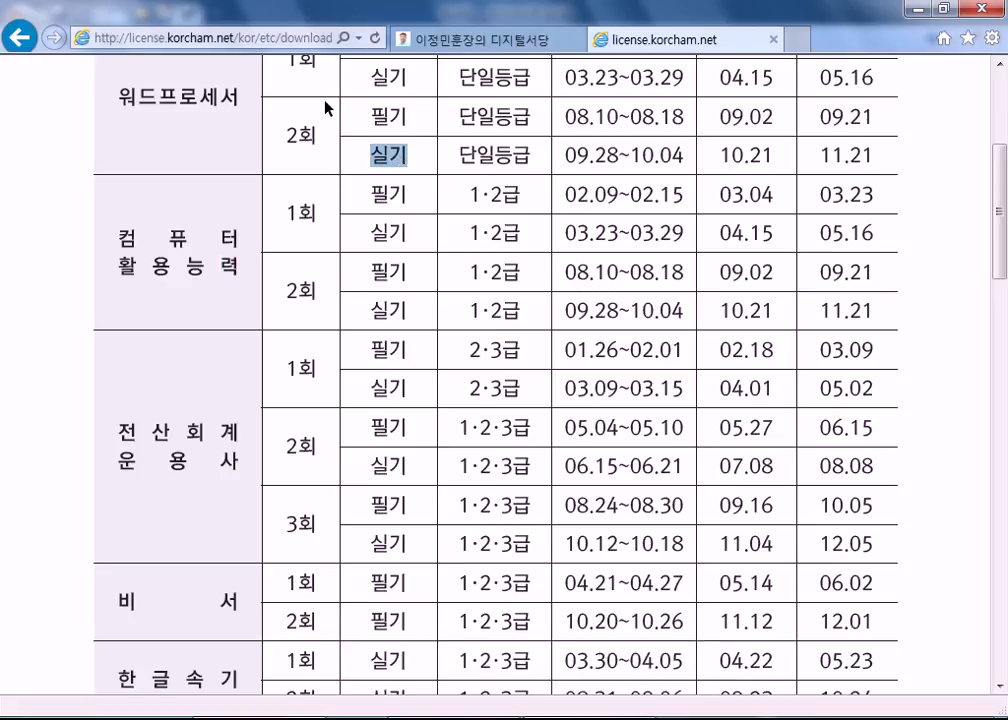
Step: Read through the rest of the schedule PDF, then close the korcham tab
scroll(397, 157, "down", 3)
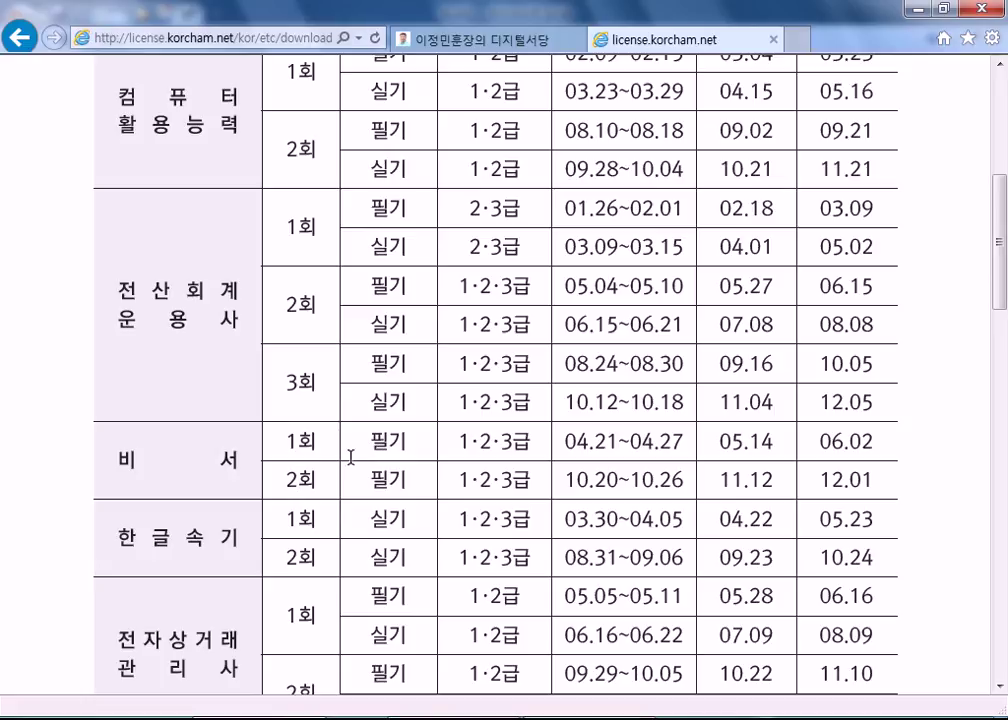
scroll(375, 475, "down", 2)
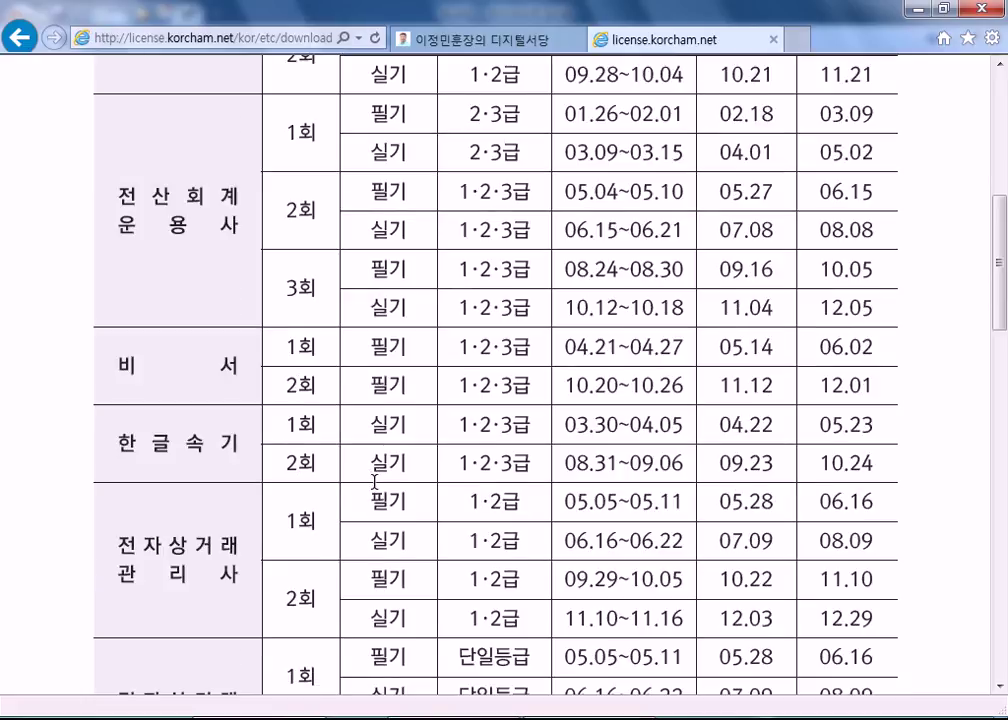
scroll(371, 477, "down", 3)
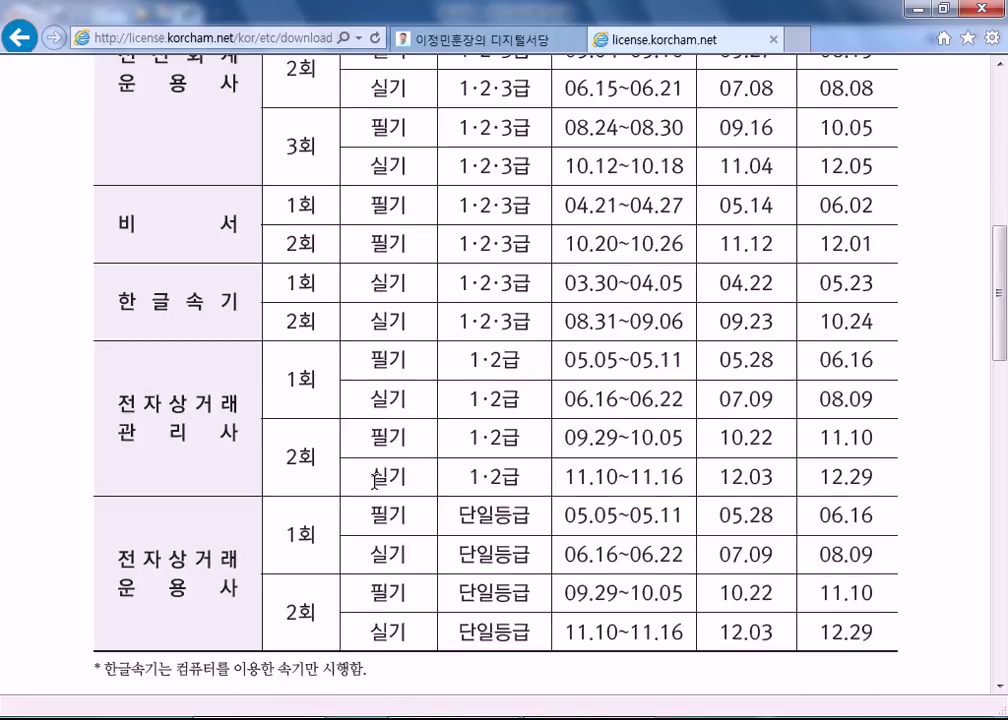
scroll(214, 407, "down", 4)
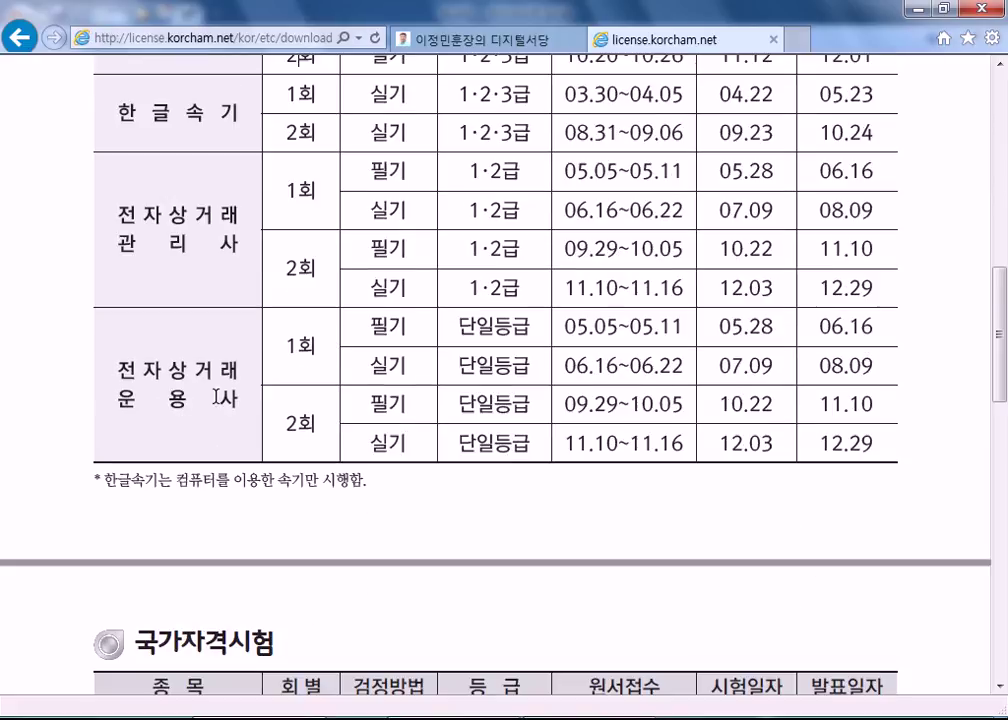
scroll(219, 404, "down", 4)
scroll(219, 404, "down", 3)
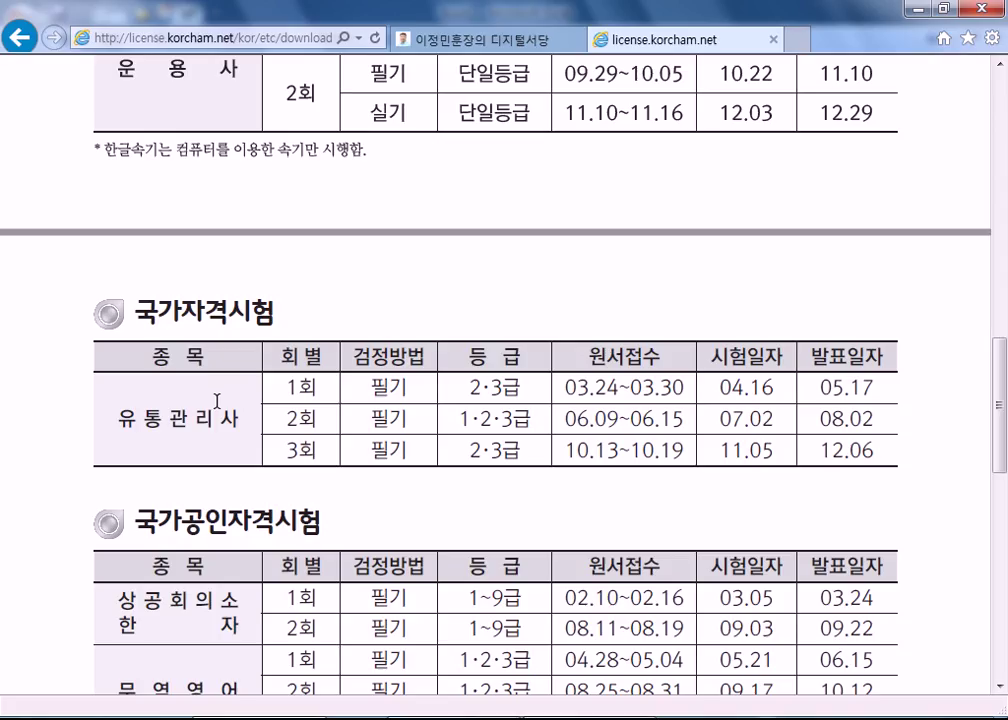
scroll(220, 409, "up", 8)
scroll(259, 477, "down", 8)
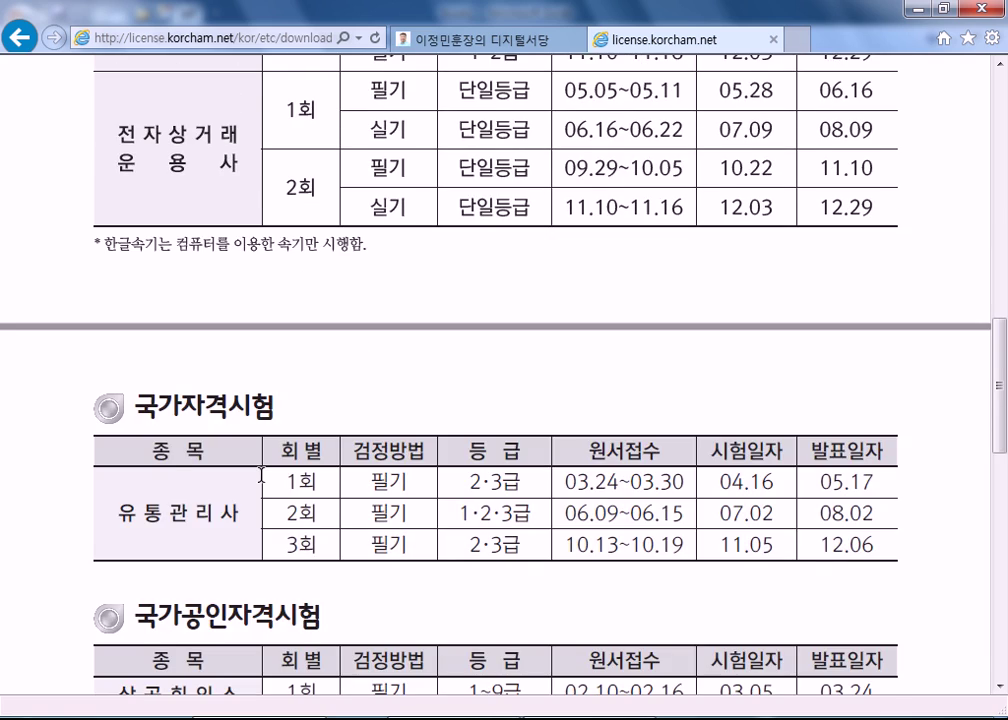
scroll(261, 475, "down", 7)
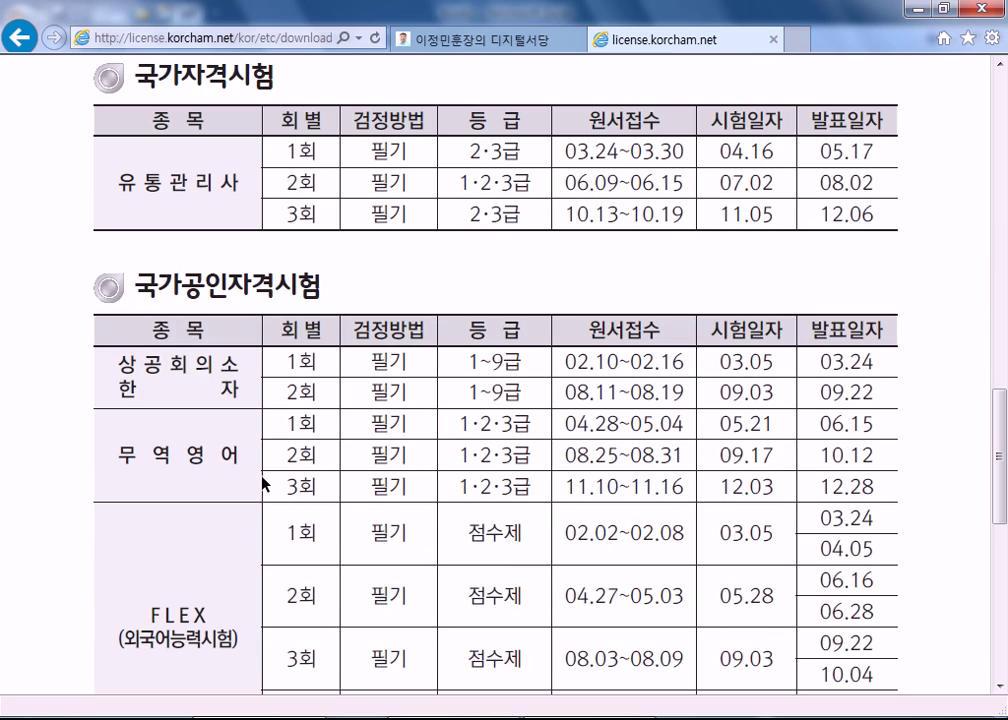
scroll(263, 484, "down", 6)
scroll(265, 477, "up", 9)
left_click(775, 40)
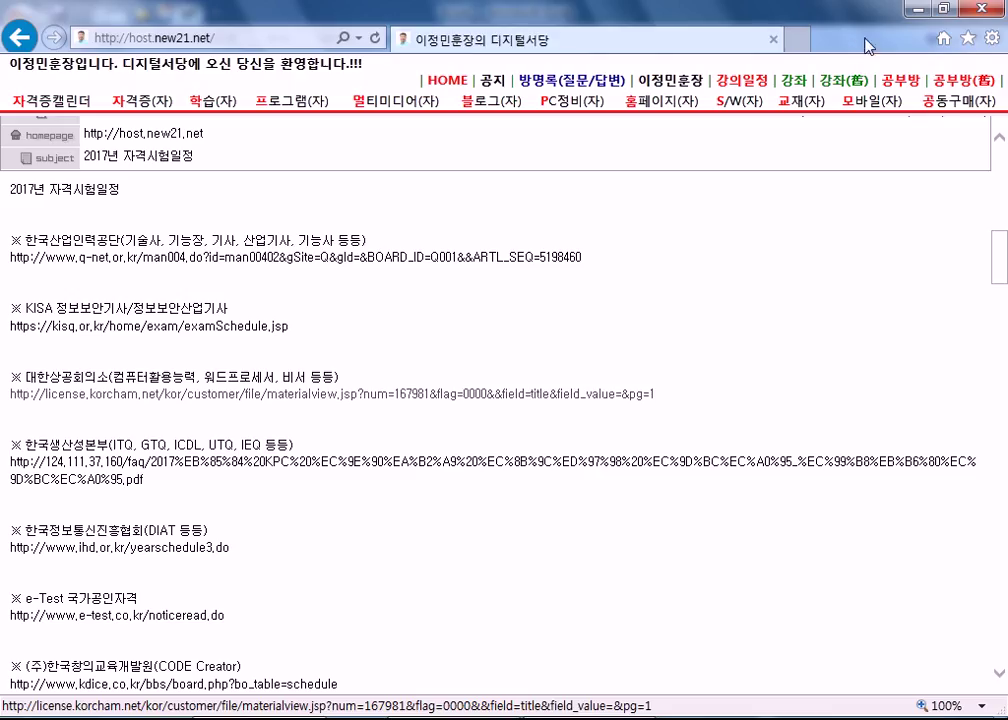
Step: Exit Internet Explorer to reveal the blank Excel Book1 workbook
left_click(712, 36)
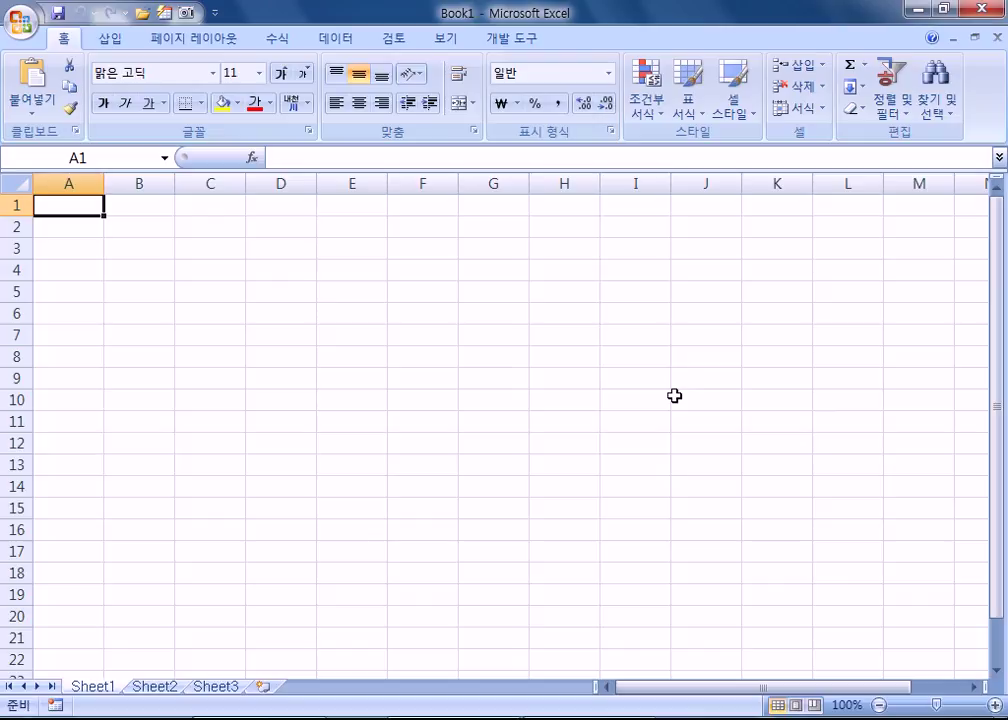
Step: Open OA.xlsm from the C:\OA folder, then cancel its password prompt
left_click(22, 30)
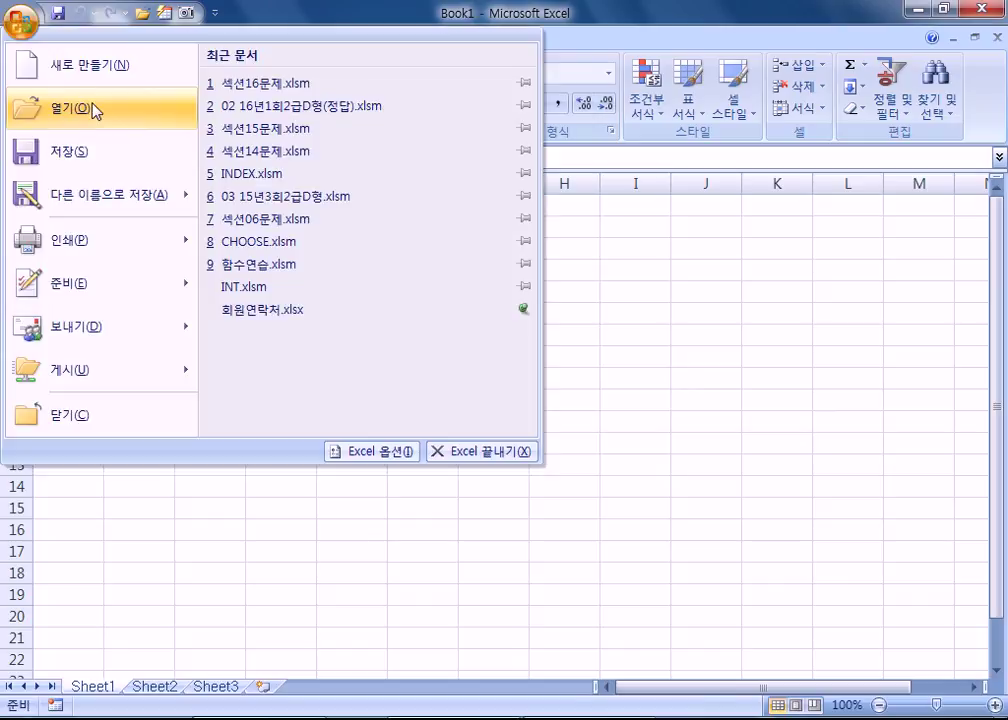
left_click(95, 110)
scroll(203, 288, "down", 5)
mouse_move(203, 288)
left_mouse_down()
mouse_move(207, 382)
mouse_move(202, 310)
left_mouse_up()
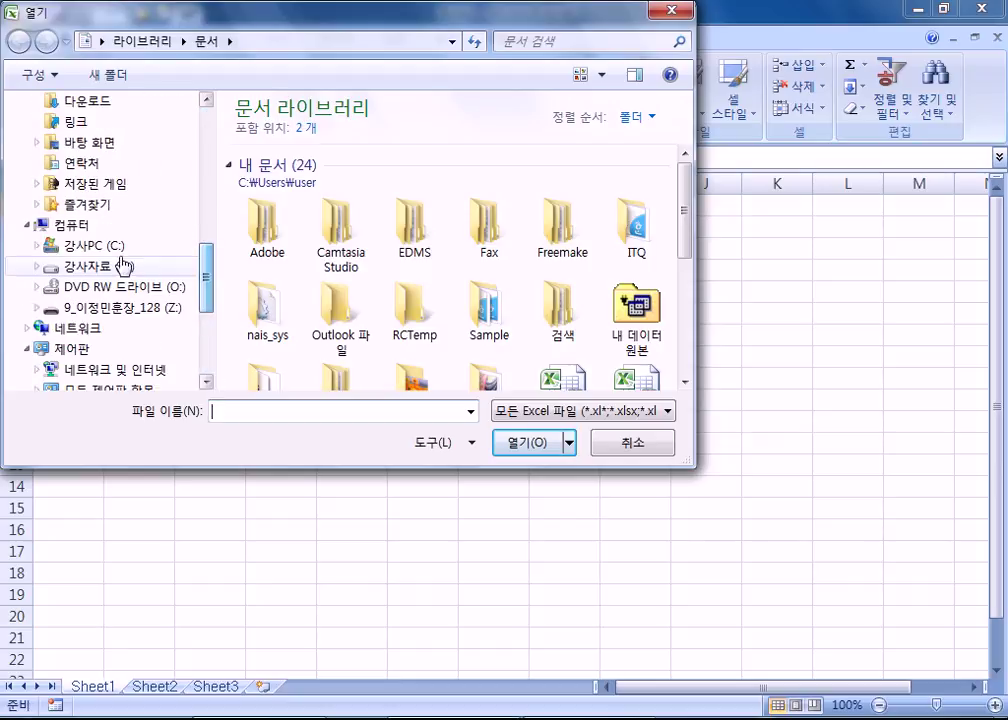
left_click(115, 250)
scroll(342, 280, "down", 5)
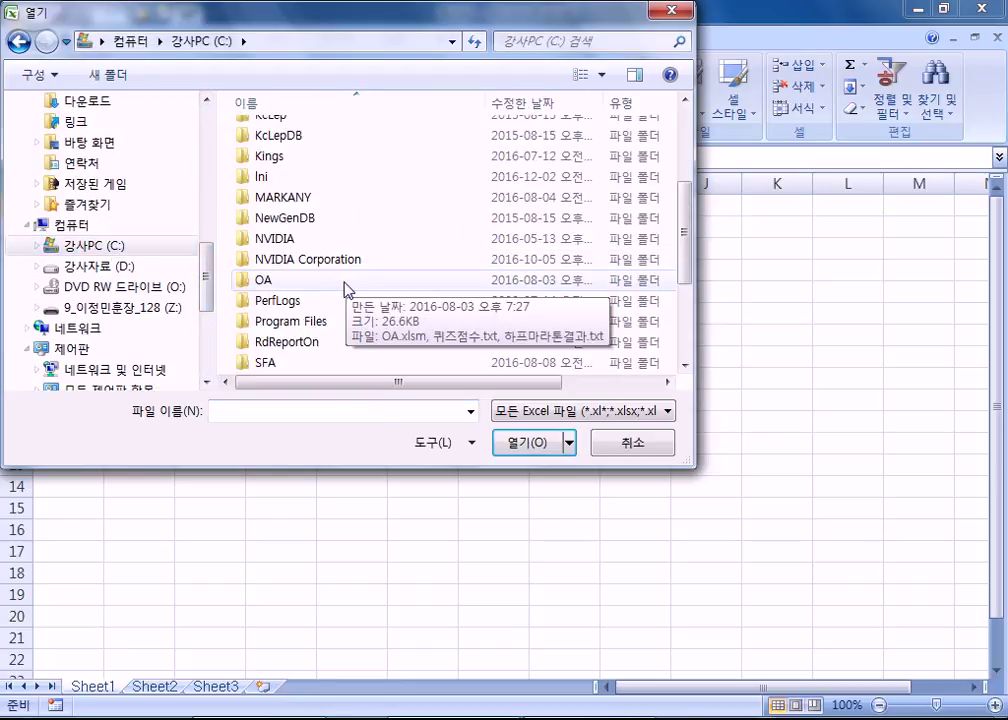
scroll(343, 290, "down", 1)
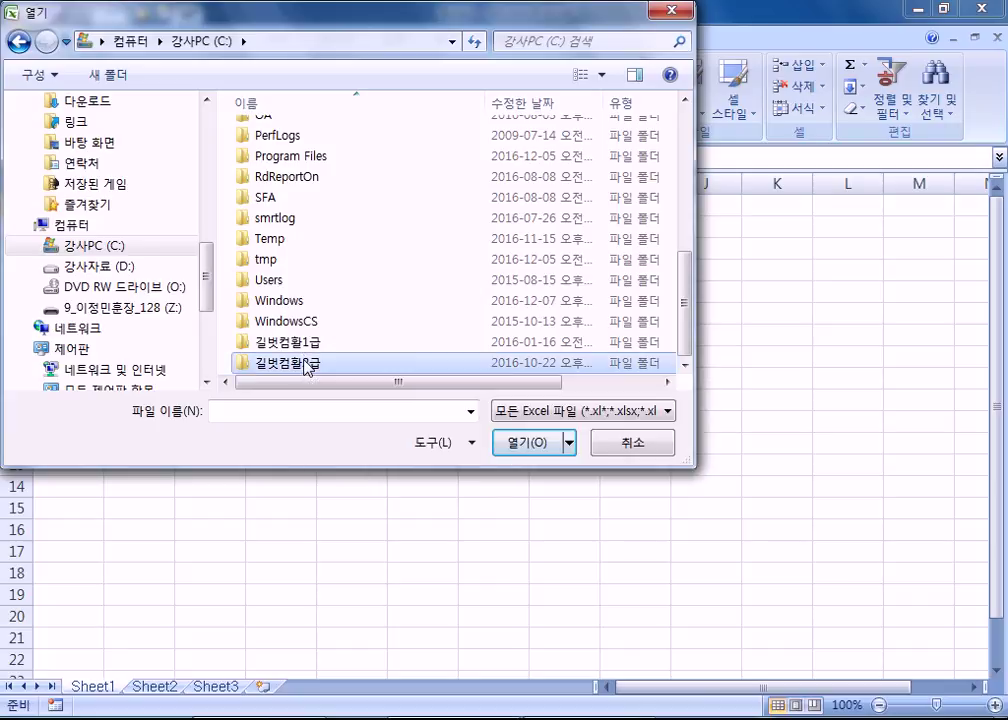
scroll(308, 367, "up", 2)
double_click(279, 230)
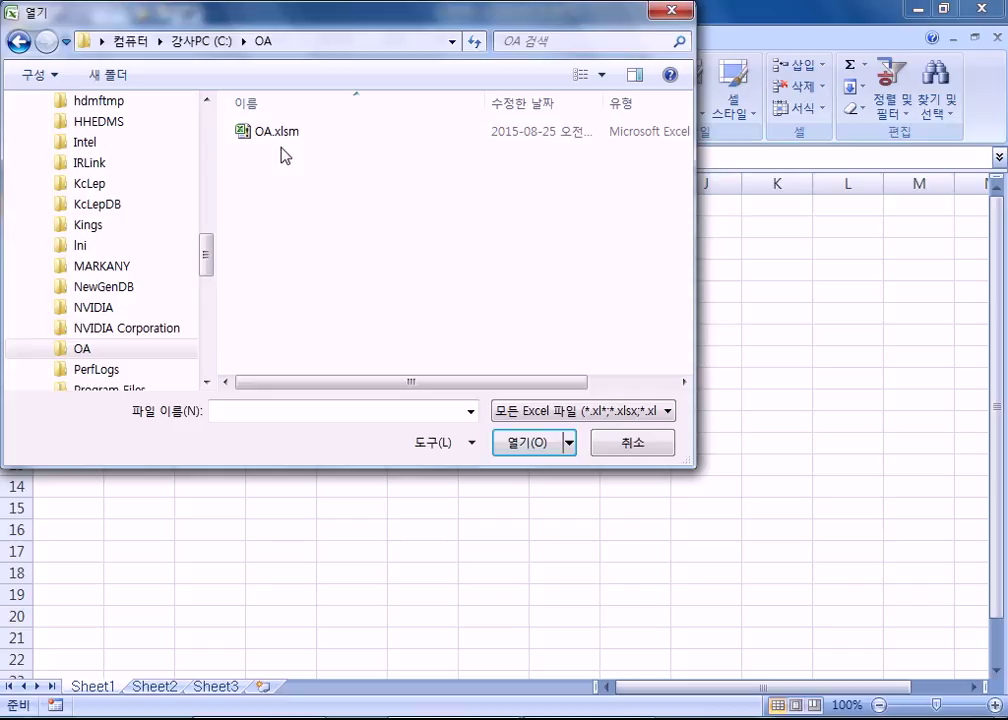
left_click(280, 132)
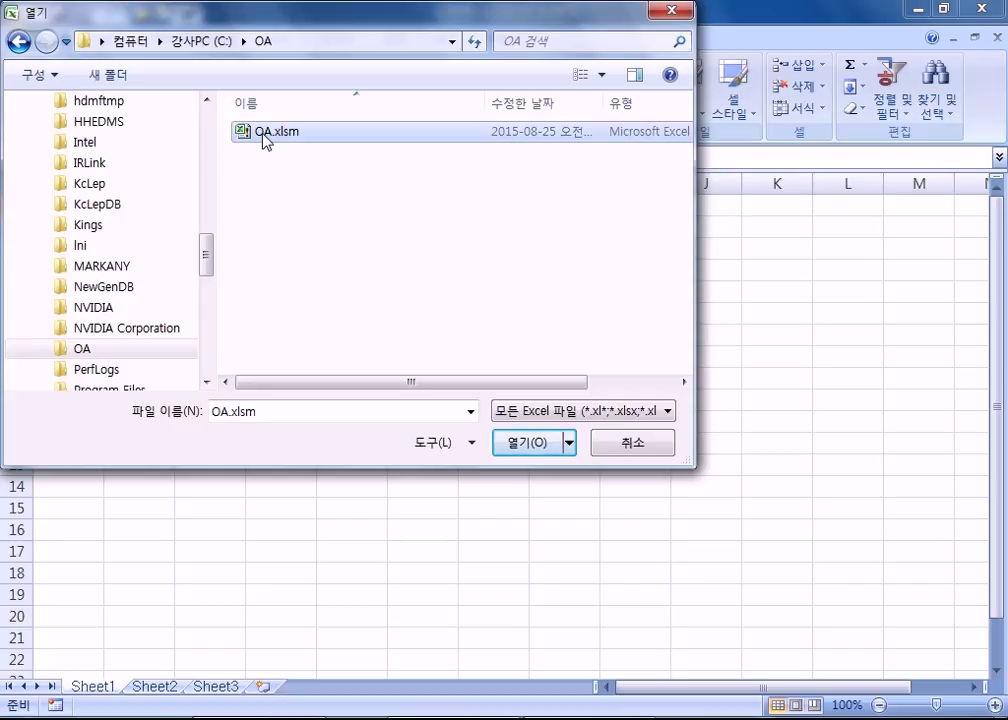
double_click(264, 133)
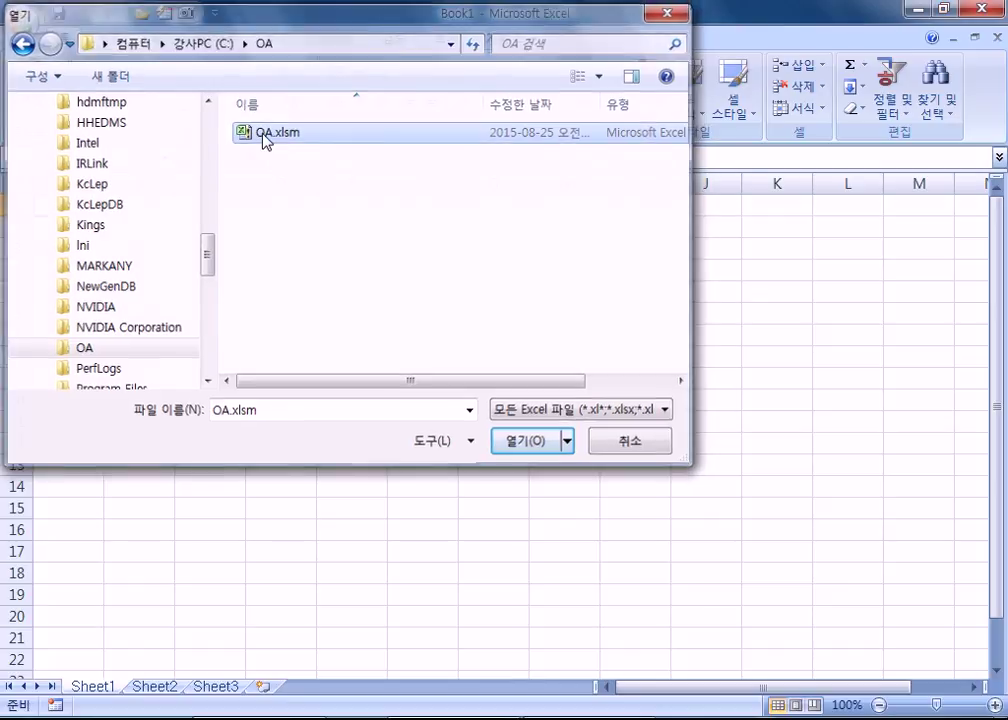
left_click(764, 330)
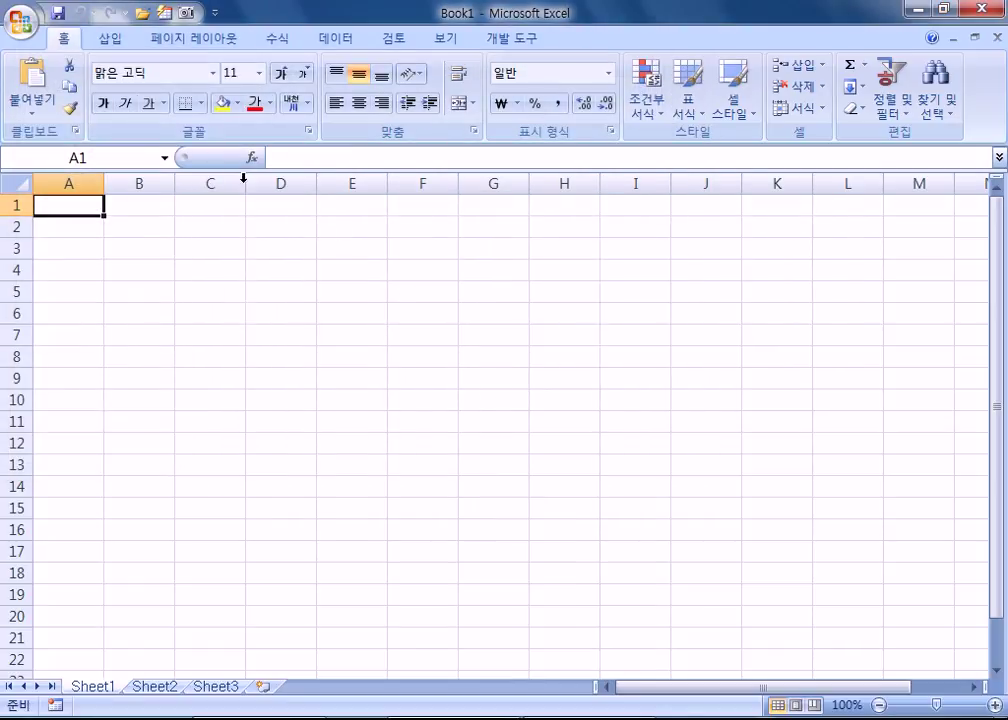
Step: Open 2급상시.xlsm from C:\길벗컴활2급\02 시험장따라하기
left_click(22, 22)
left_click(63, 108)
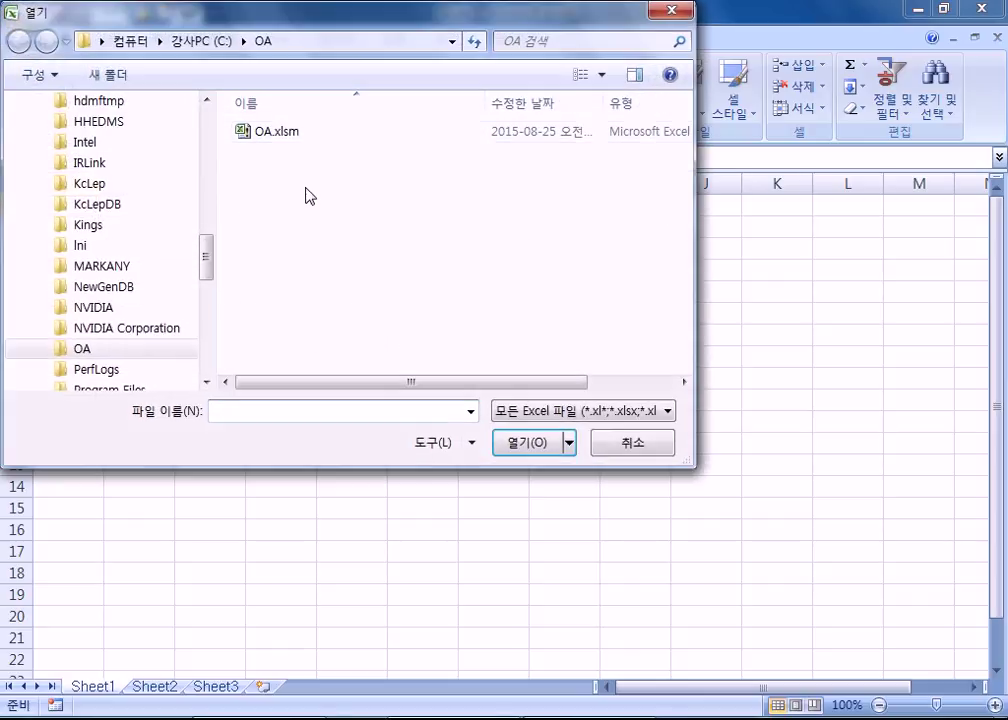
left_click(195, 42)
scroll(275, 283, "down", 4)
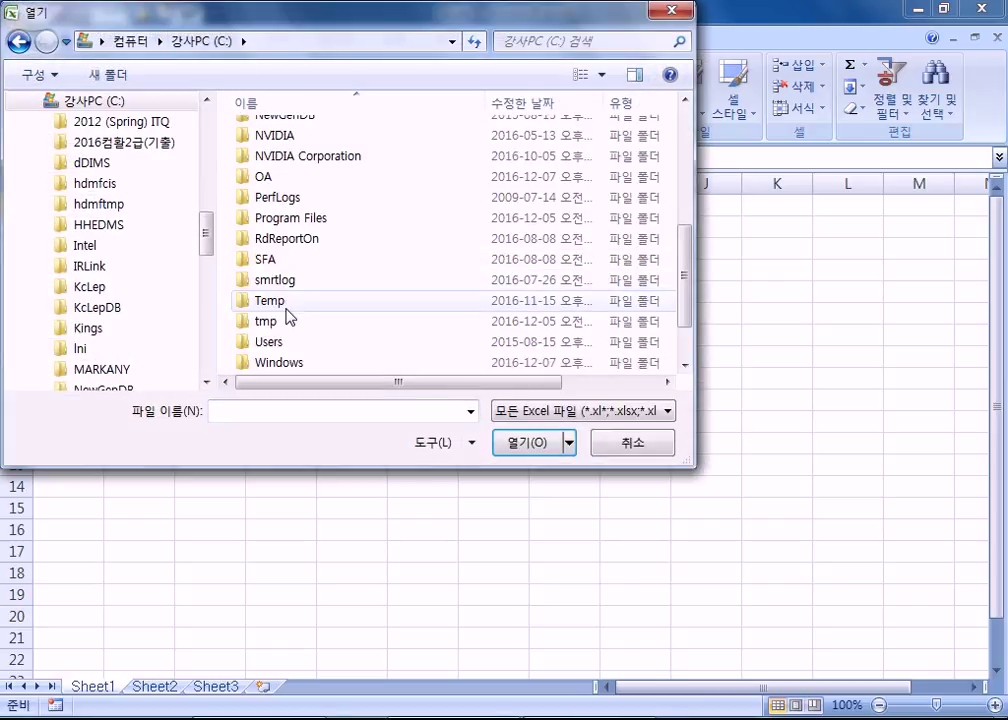
double_click(288, 364)
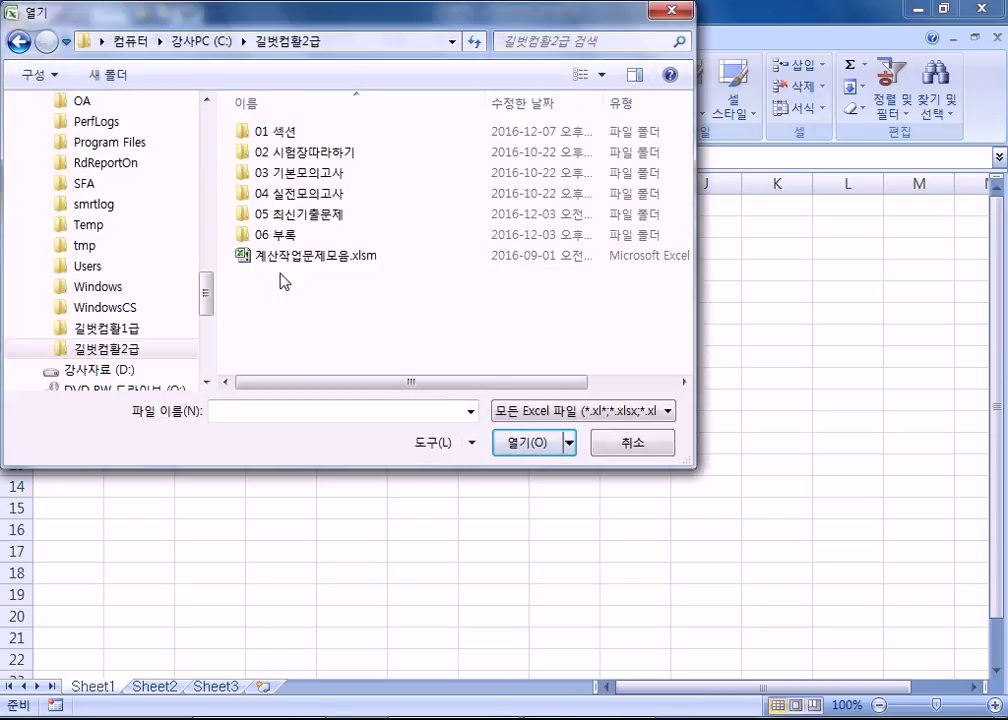
double_click(265, 155)
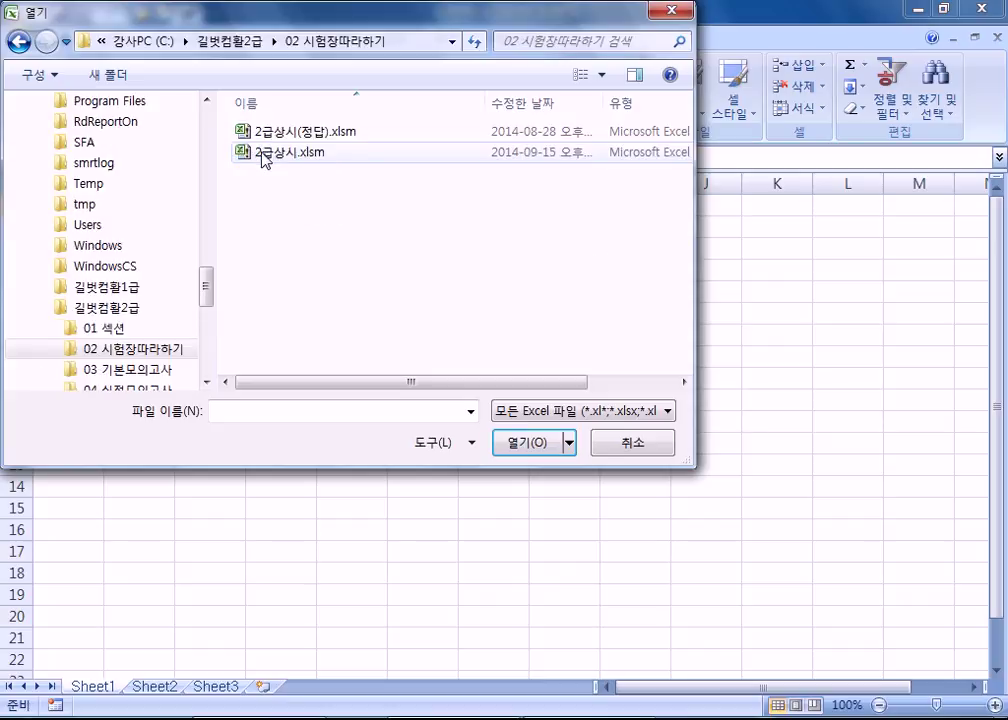
double_click(277, 158)
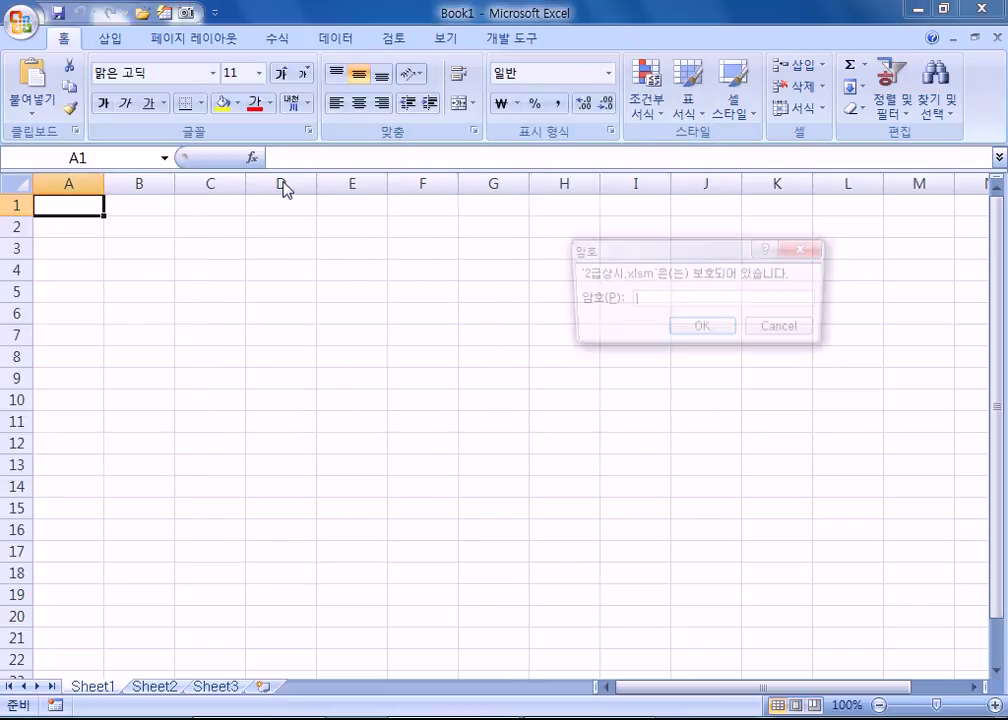
Step: Enter the six-character workbook password in the 암호 prompt and confirm it
left_click_drag(682, 258, 454, 226)
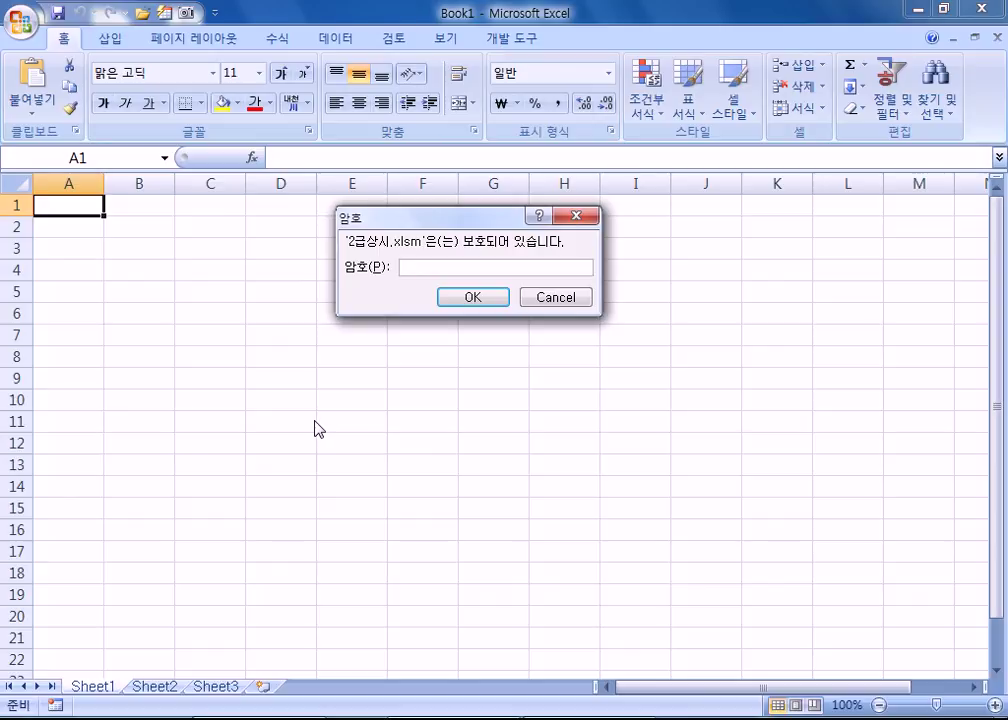
type("123456")
left_click(476, 303)
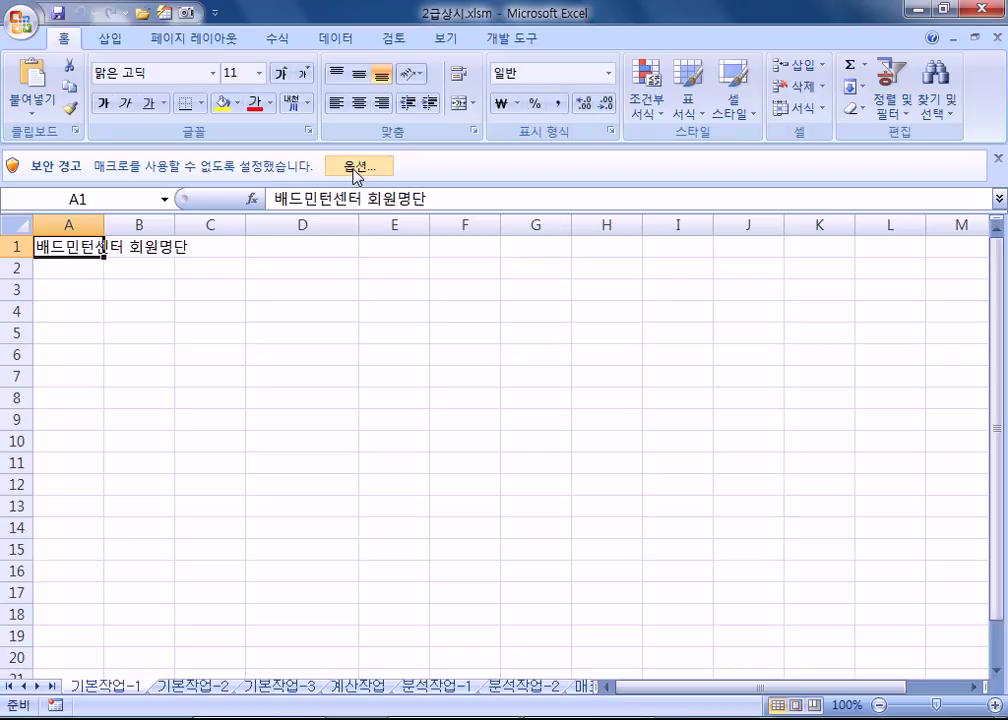
Step: Choose 이 콘텐츠 사용 in the macro security options and confirm
left_click(354, 168)
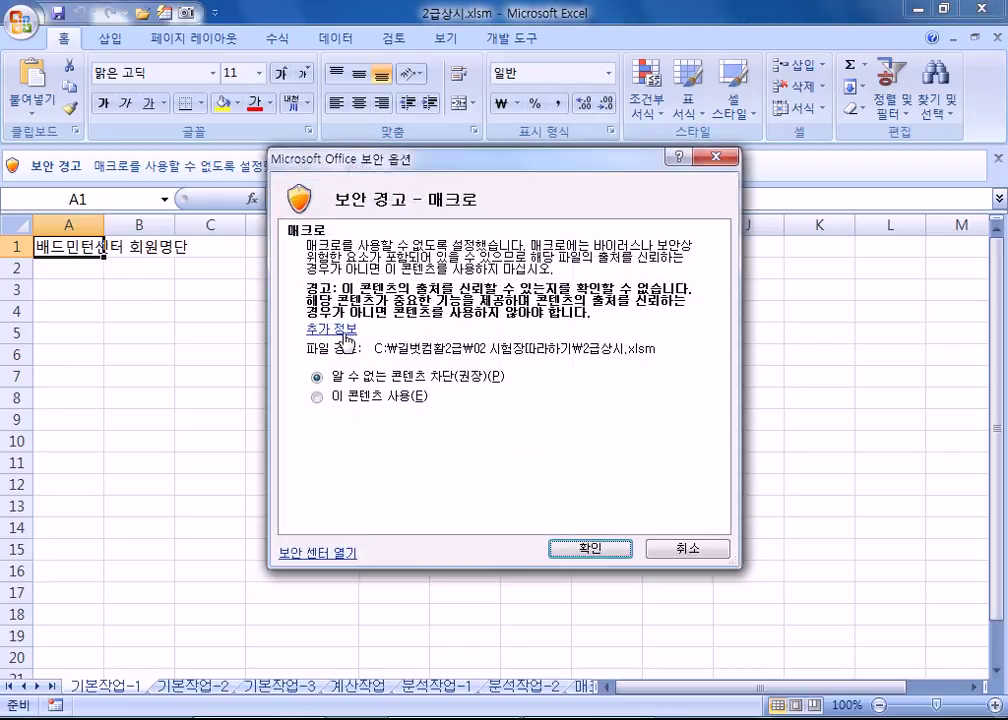
left_click(360, 408)
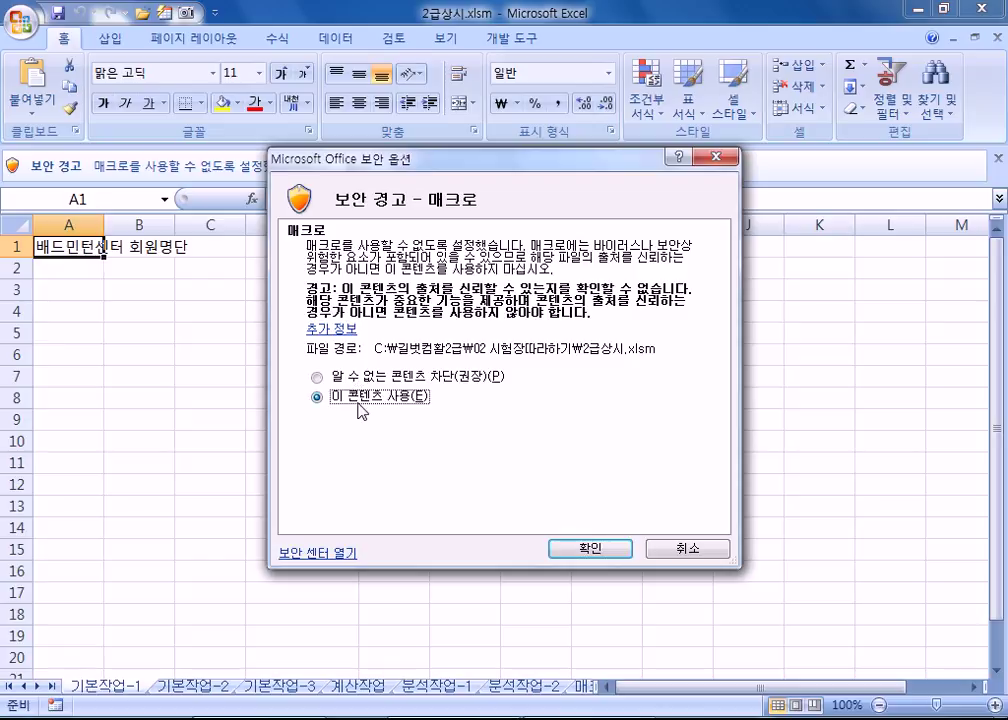
left_click(589, 550)
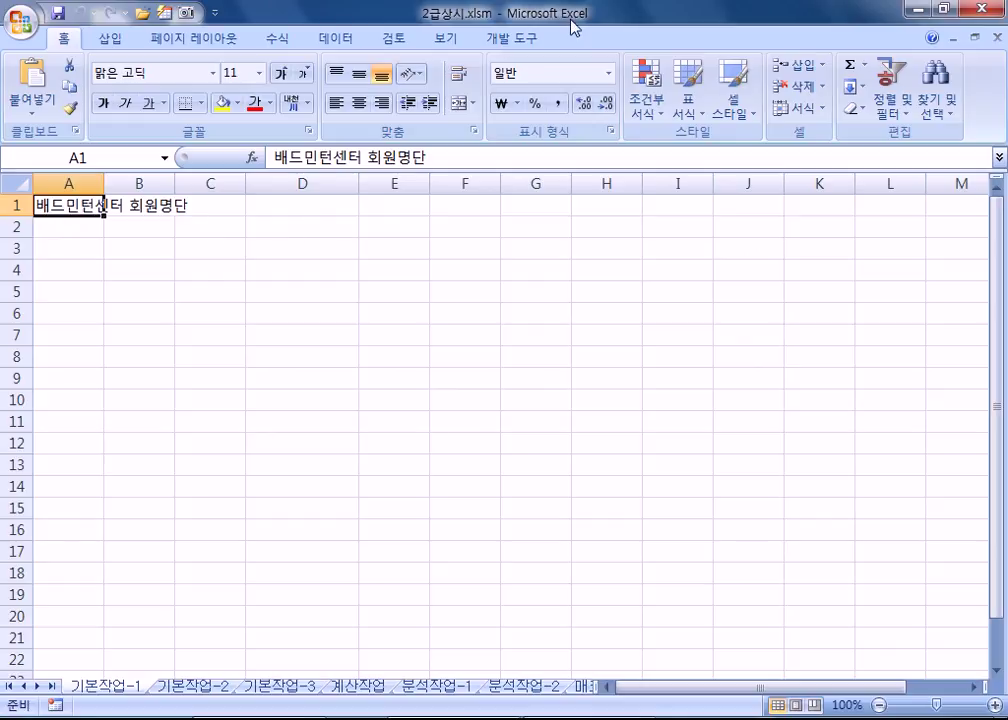
left_click(533, 40)
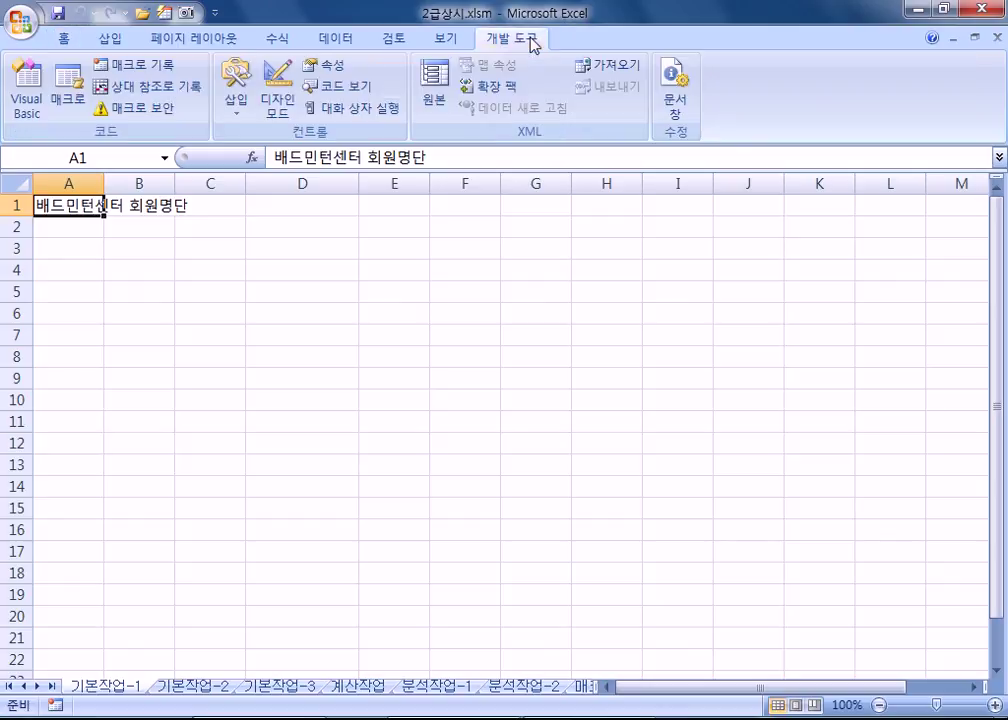
left_click(180, 109)
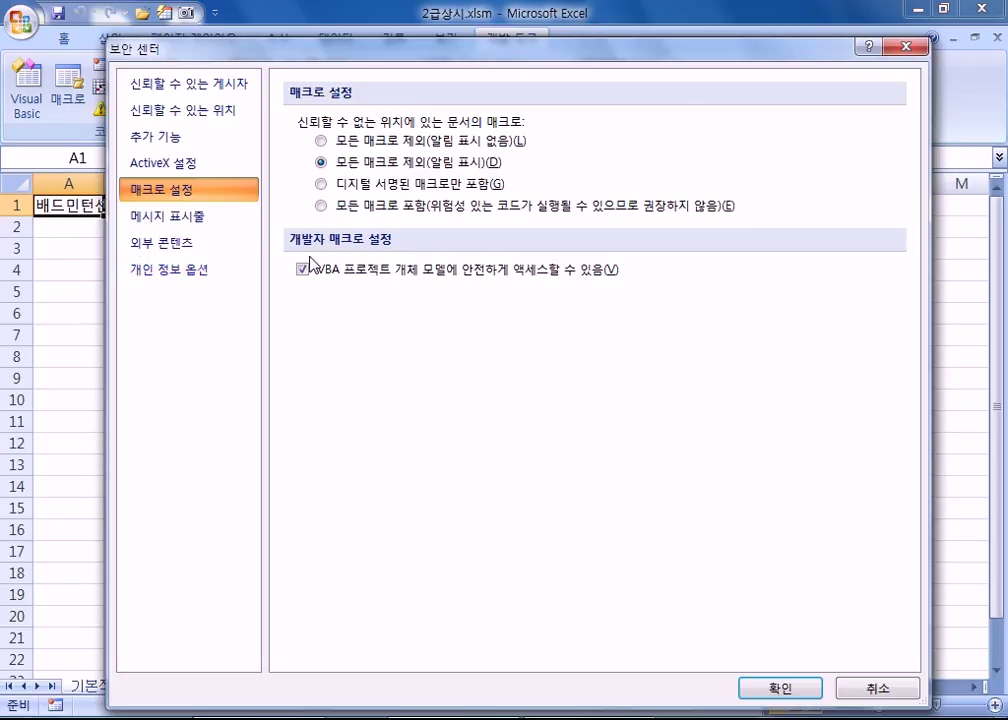
left_click(878, 690)
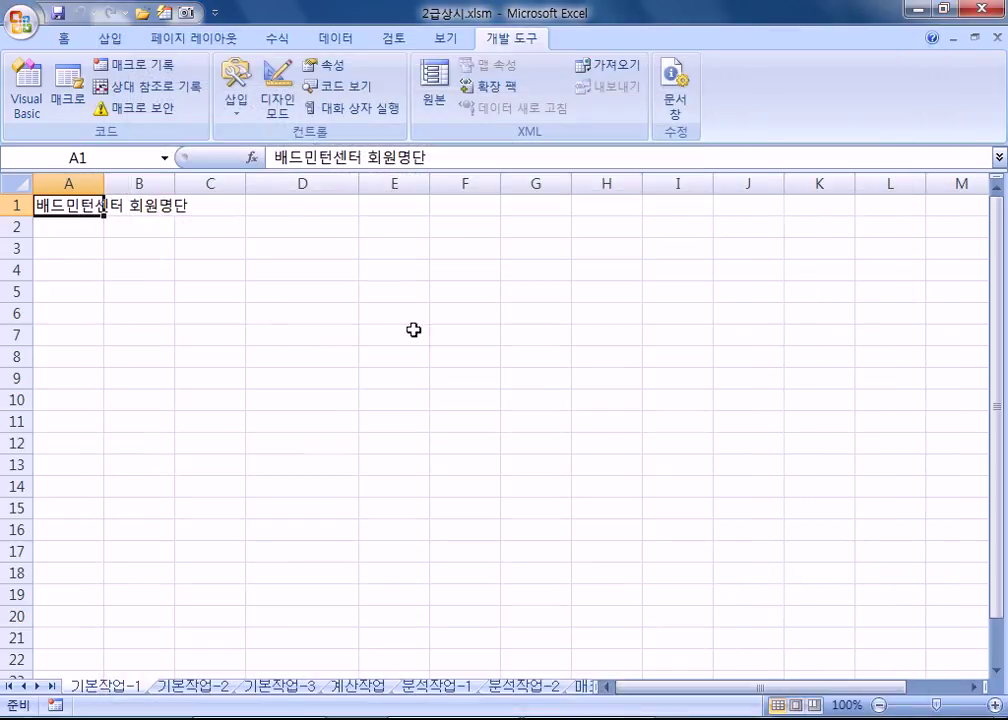
left_click(68, 38)
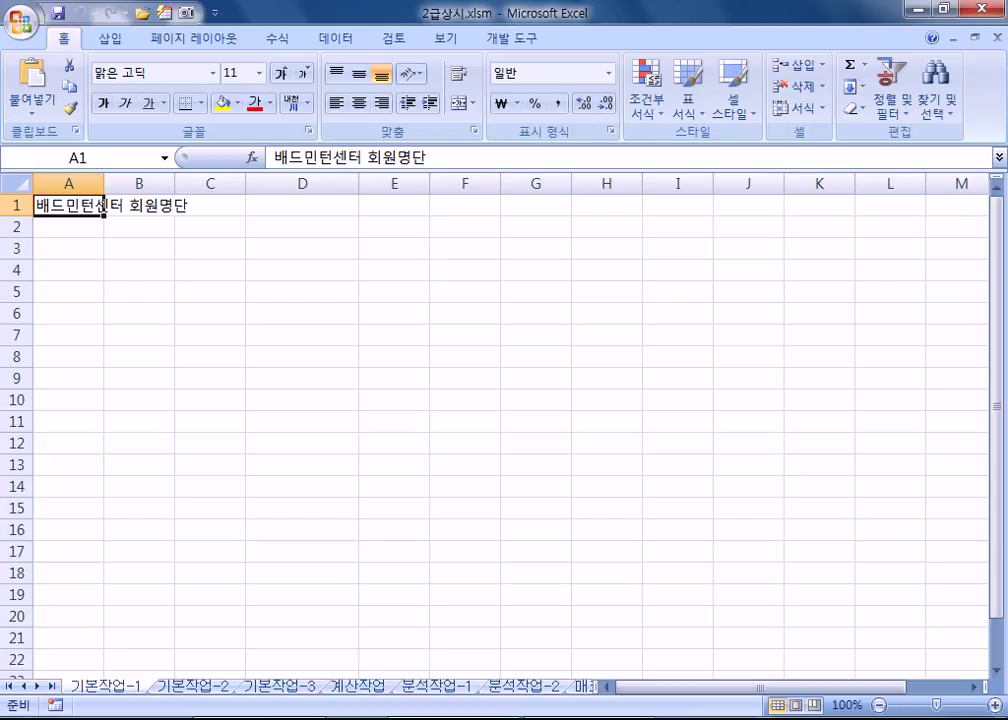
left_click(176, 690)
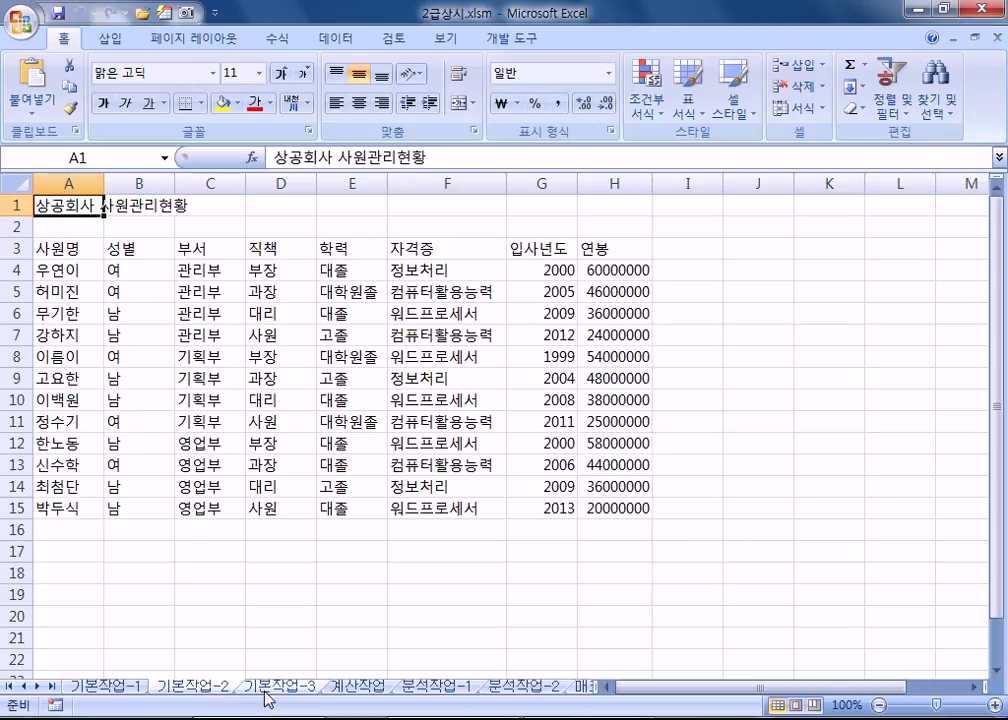
left_click(266, 690)
left_click(344, 690)
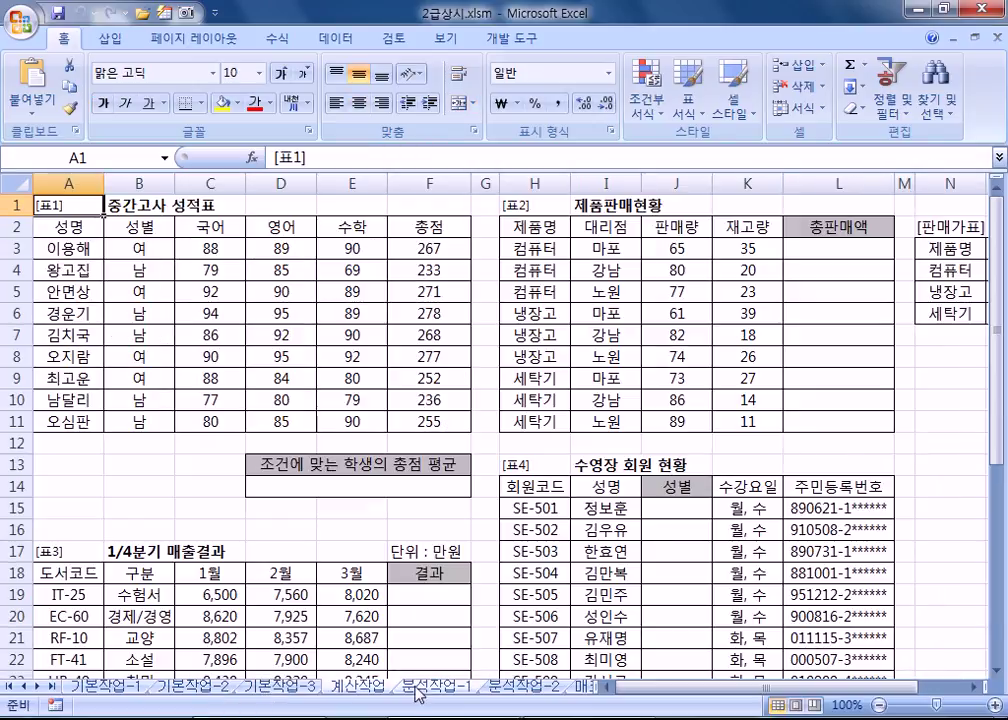
left_click(428, 690)
left_click(521, 690)
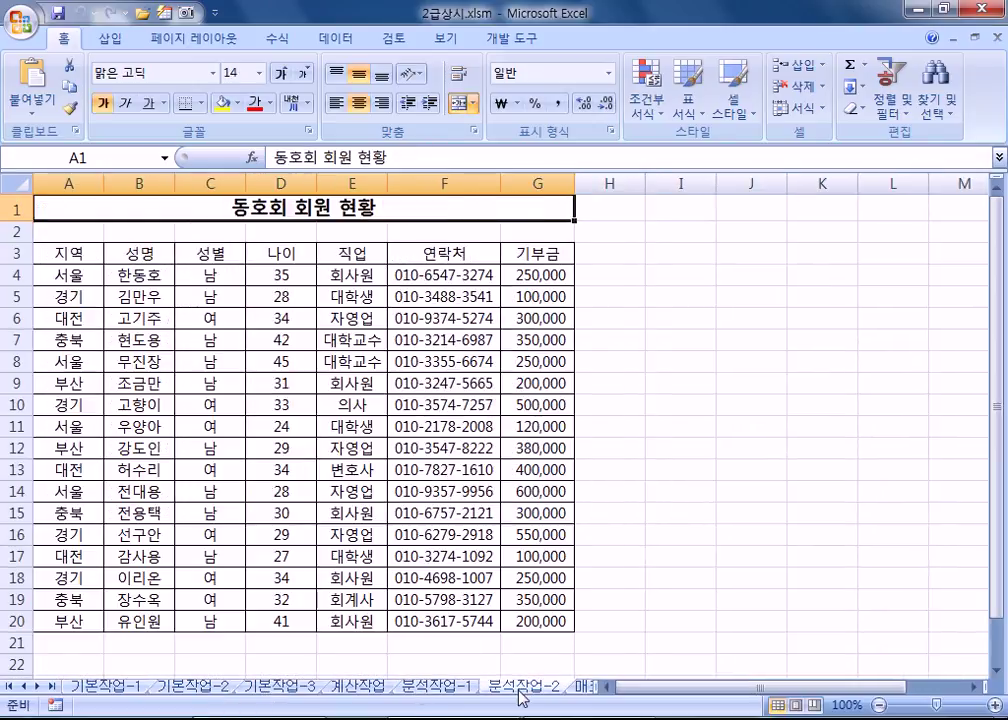
key("ctrl+Page_Down")
key("ctrl+Page_Down")
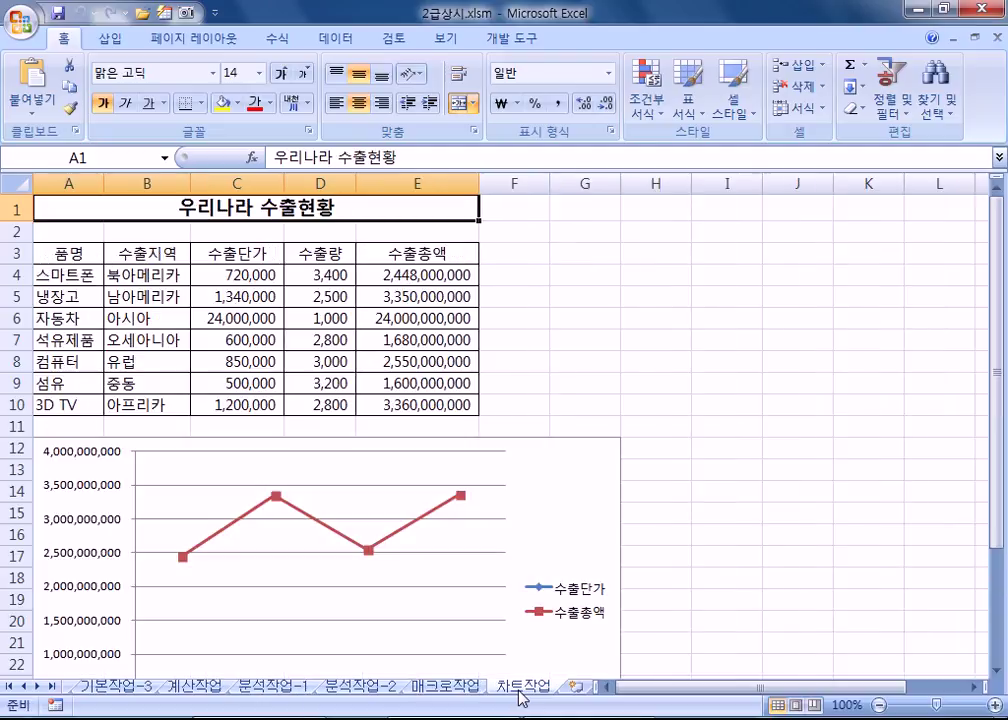
key("ctrl+Page_Up")
key("ctrl+Page_Up")
key("ctrl+Page_Up")
key("ctrl+Page_Up")
key("ctrl+Page_Up")
key("ctrl+Page_Up")
key("ctrl+Page_Up")
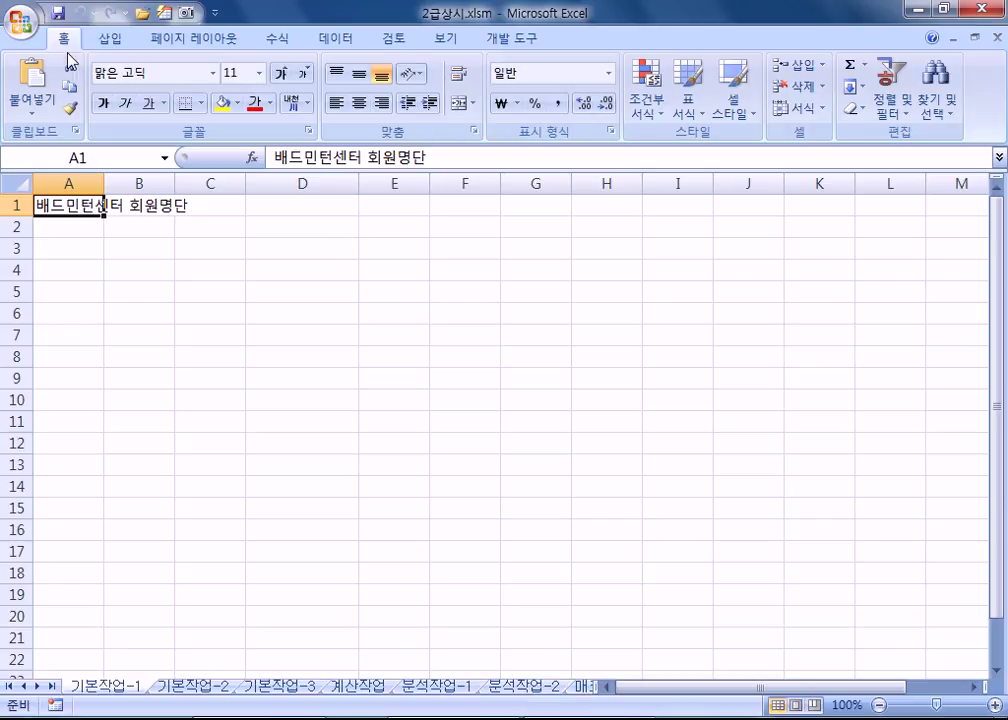
Step: Save the workbook under file name 12345678 in C:\OA, keeping the .xlsm format
left_click(14, 24)
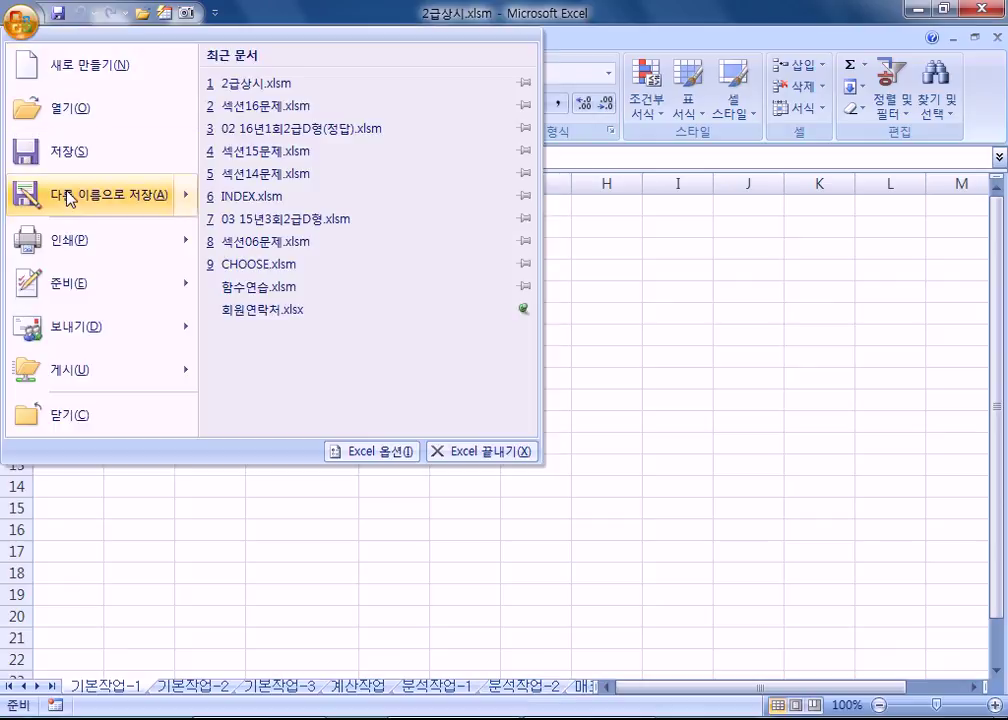
left_click(70, 198)
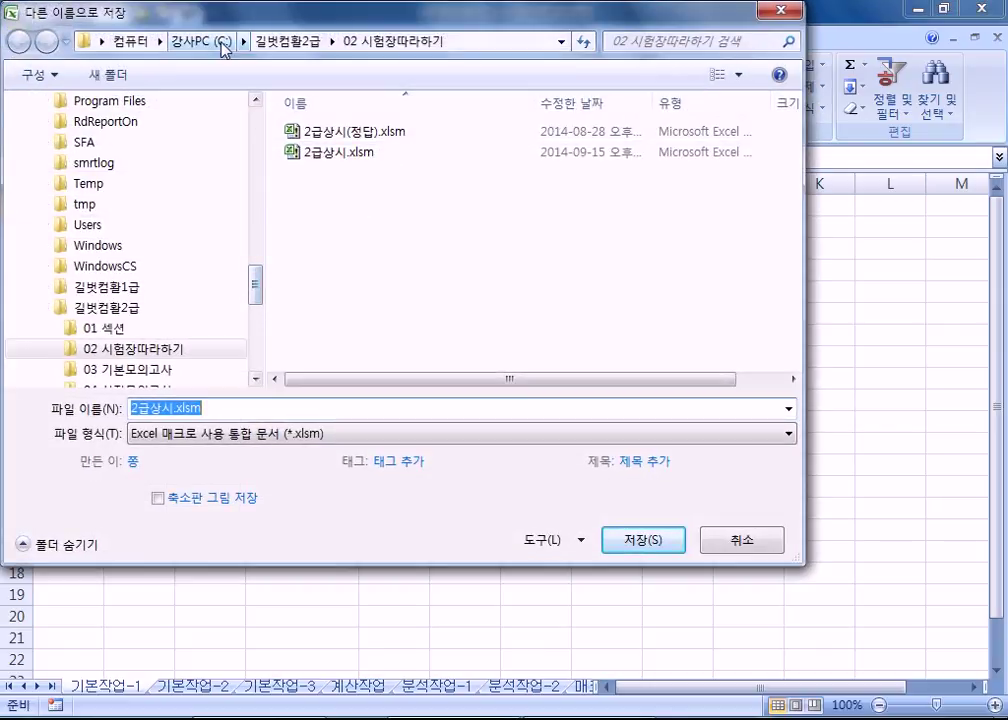
left_click(208, 41)
left_click(345, 318)
scroll(350, 318, "down", 3)
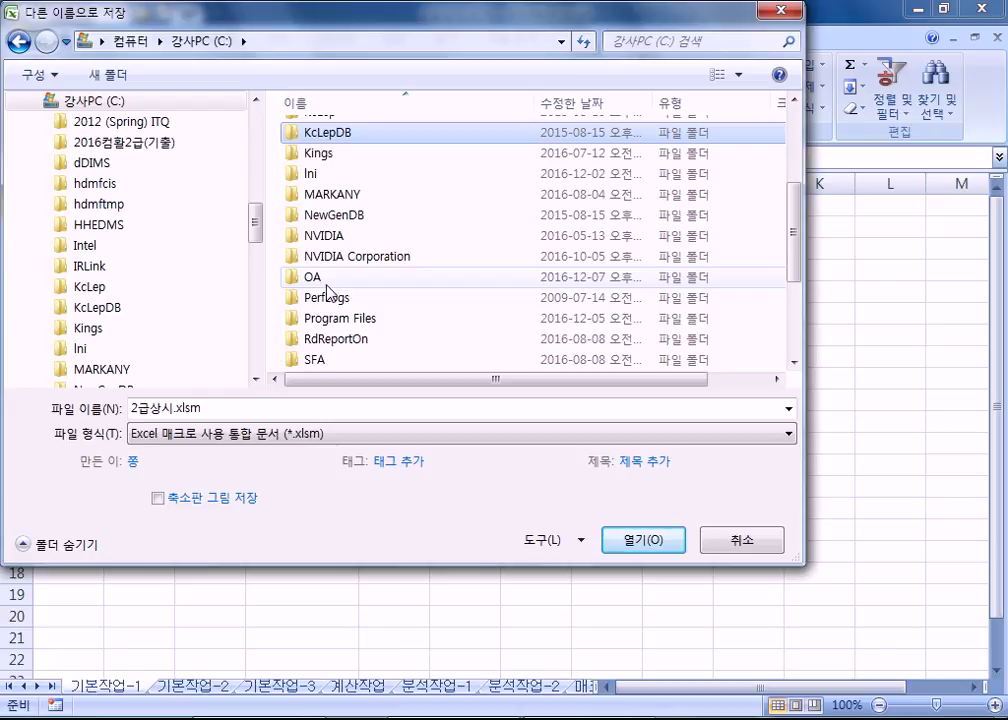
double_click(327, 290)
left_click(260, 409)
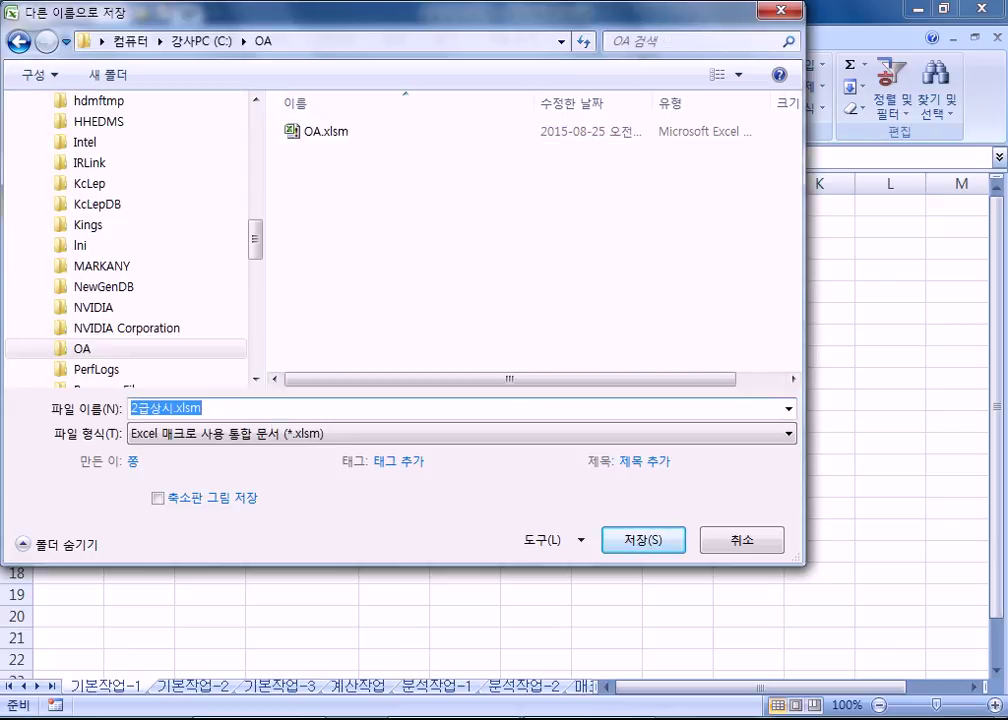
type("12345678")
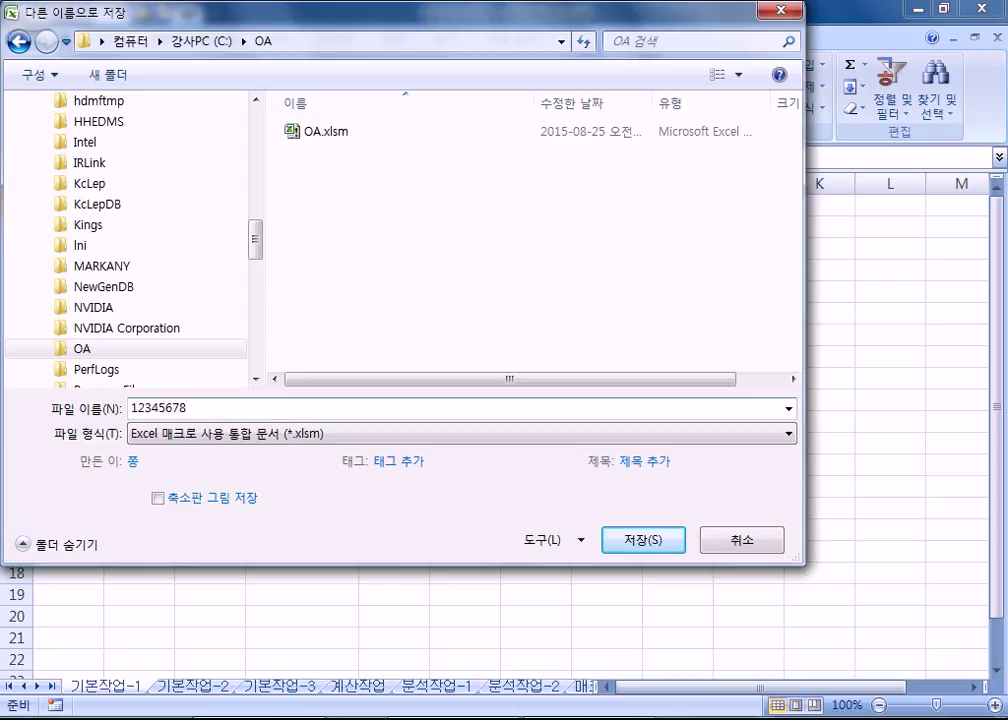
key("Return")
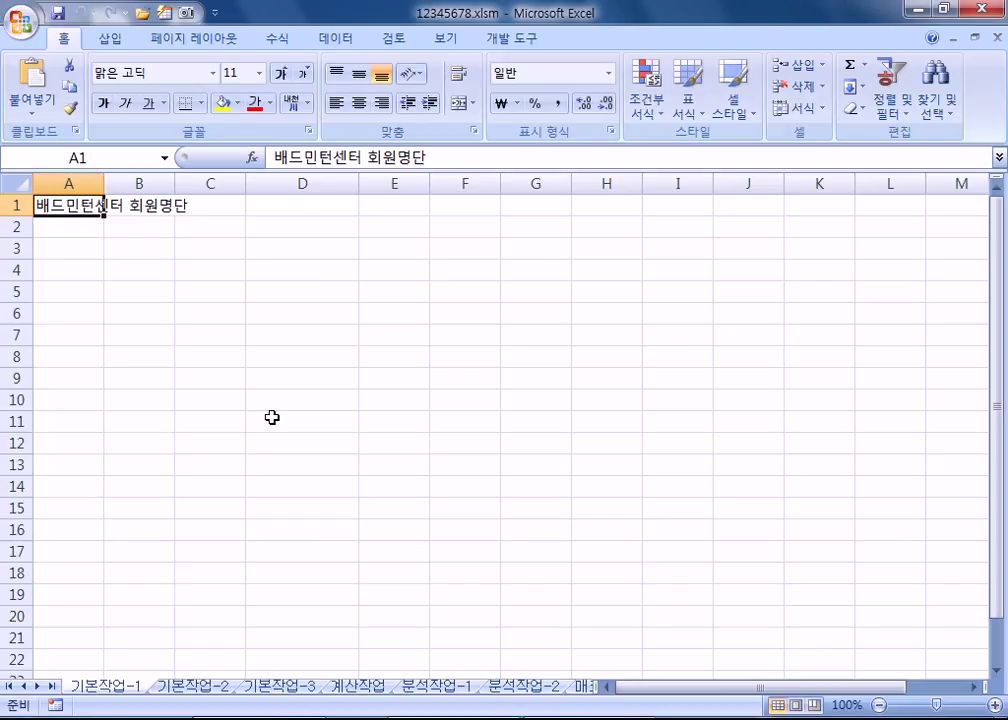
left_click(166, 689)
left_click(143, 690)
Step: Enter the headers 성명, 회원코드 and 연락처 in A3:C3
left_click(69, 249)
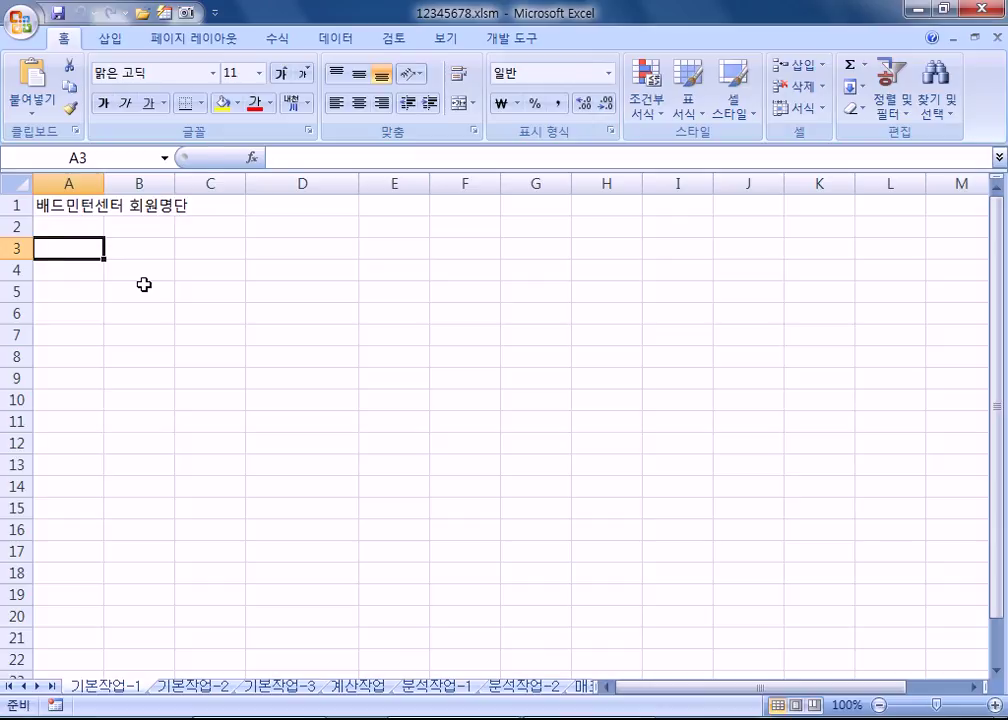
type("성명")
key("Tab")
type("회원코드")
key("Tab")
type("연락처")
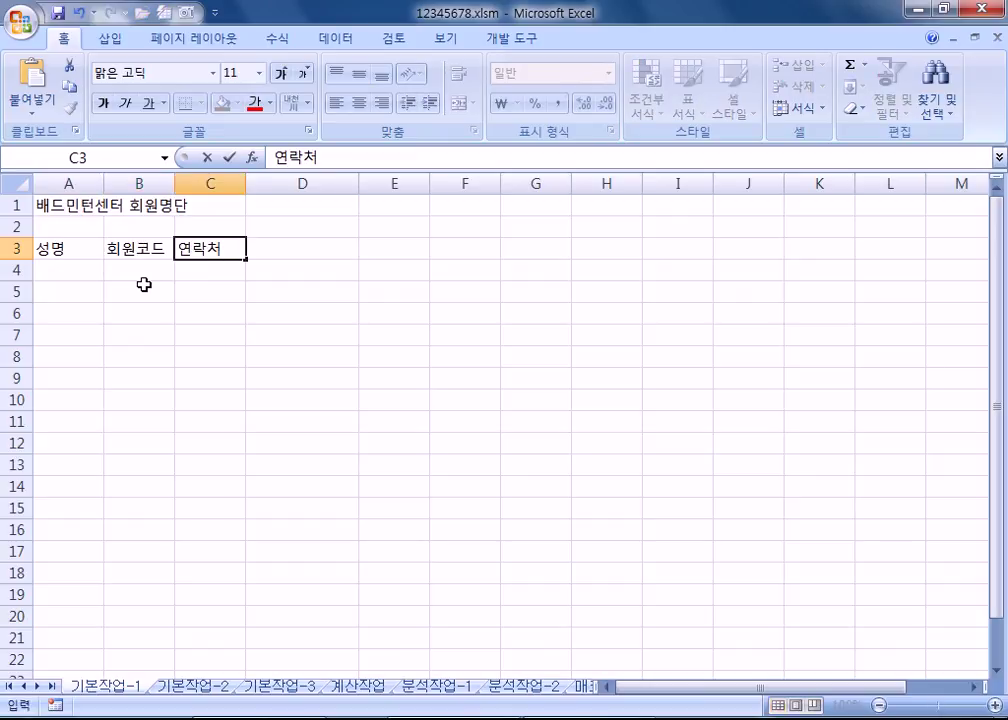
key("Tab")
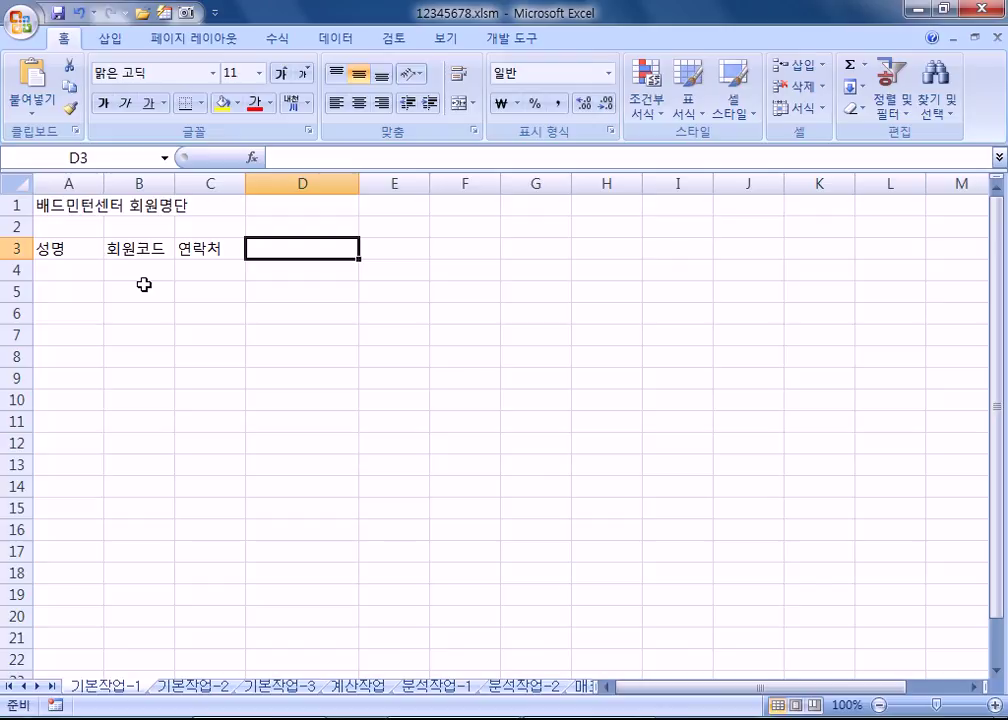
Step: Enter the headers 연락처, 등록일 and 수강일 in D3:F3
type("연")
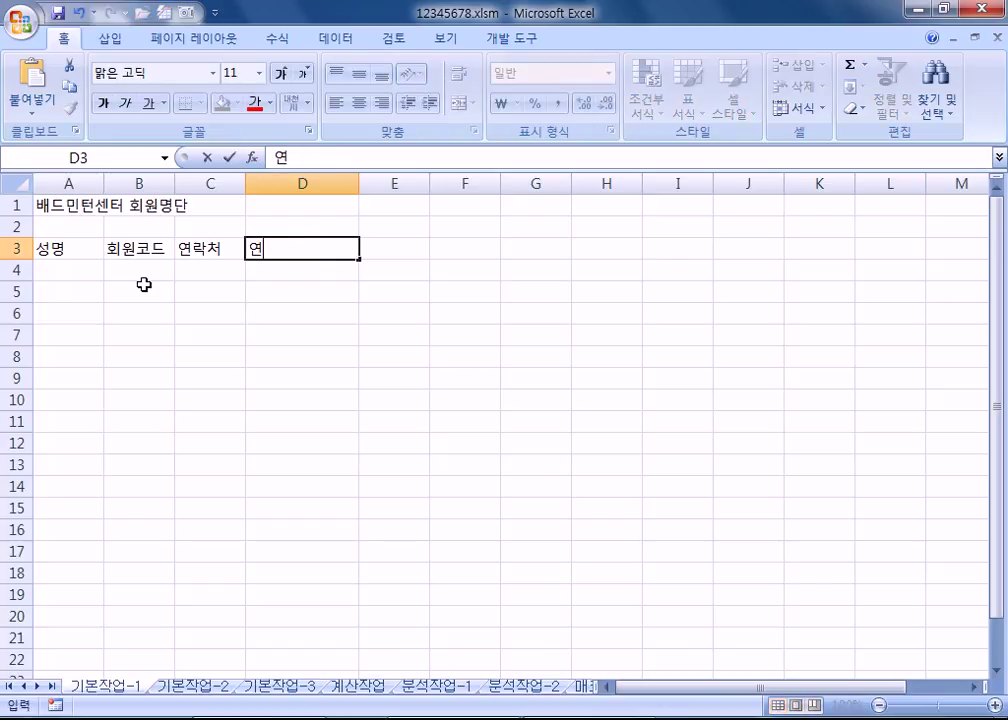
type("락처")
key("Tab")
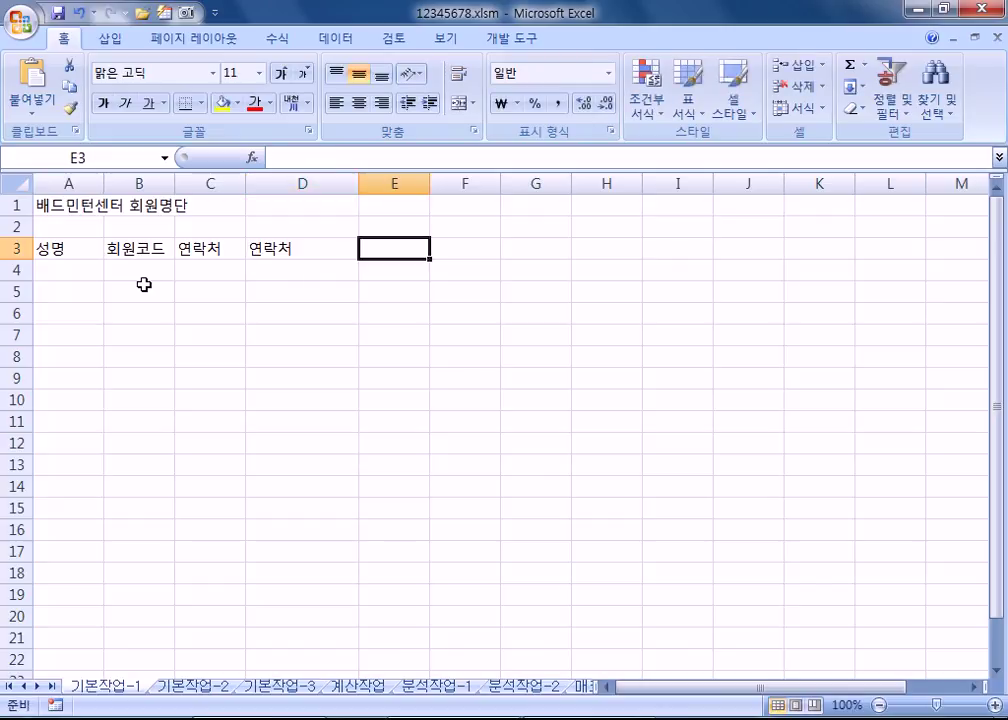
type("등록일")
key("Tab")
type("수강일")
key("Return")
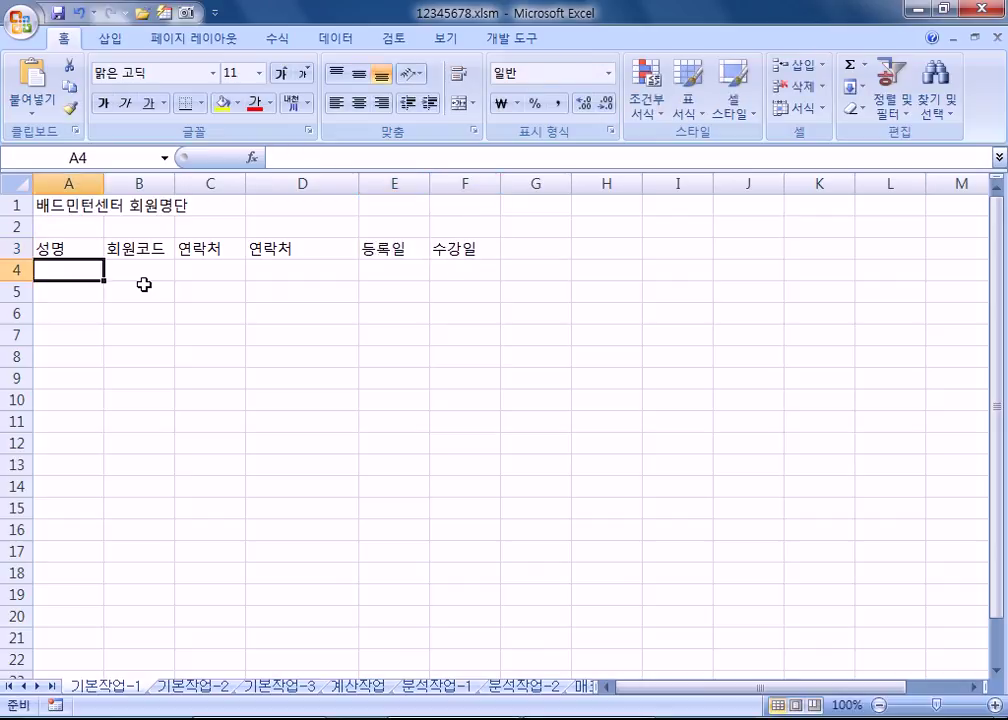
scroll(144, 285, "up", 4)
Step: Enter member codes BD-1035 in B4 and BD-1068 in B5
left_click(215, 340)
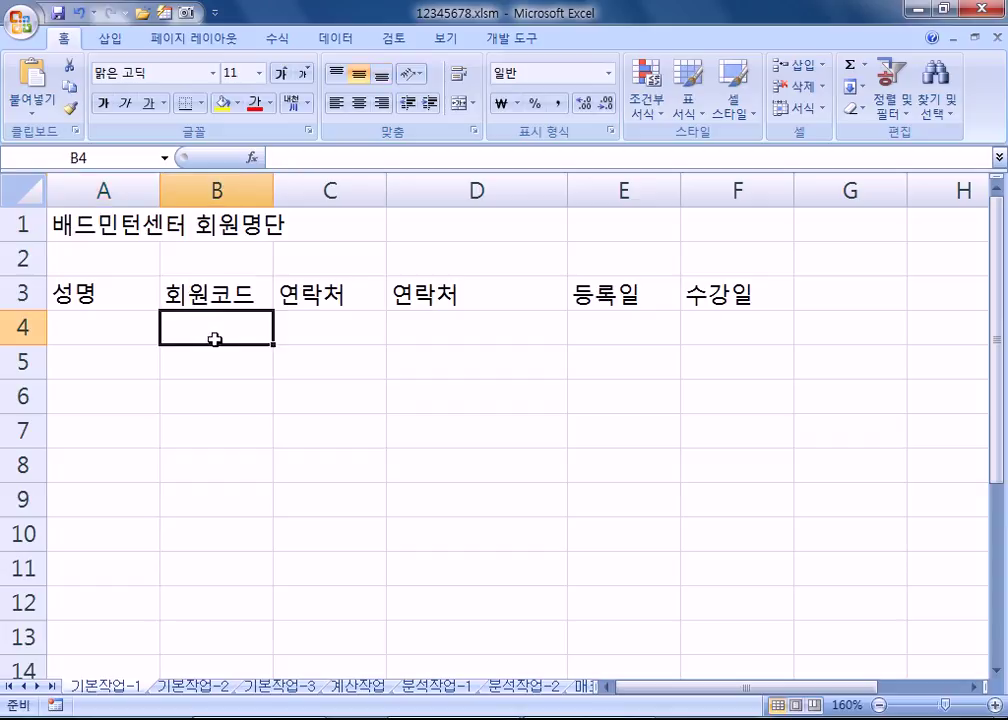
type("BD-")
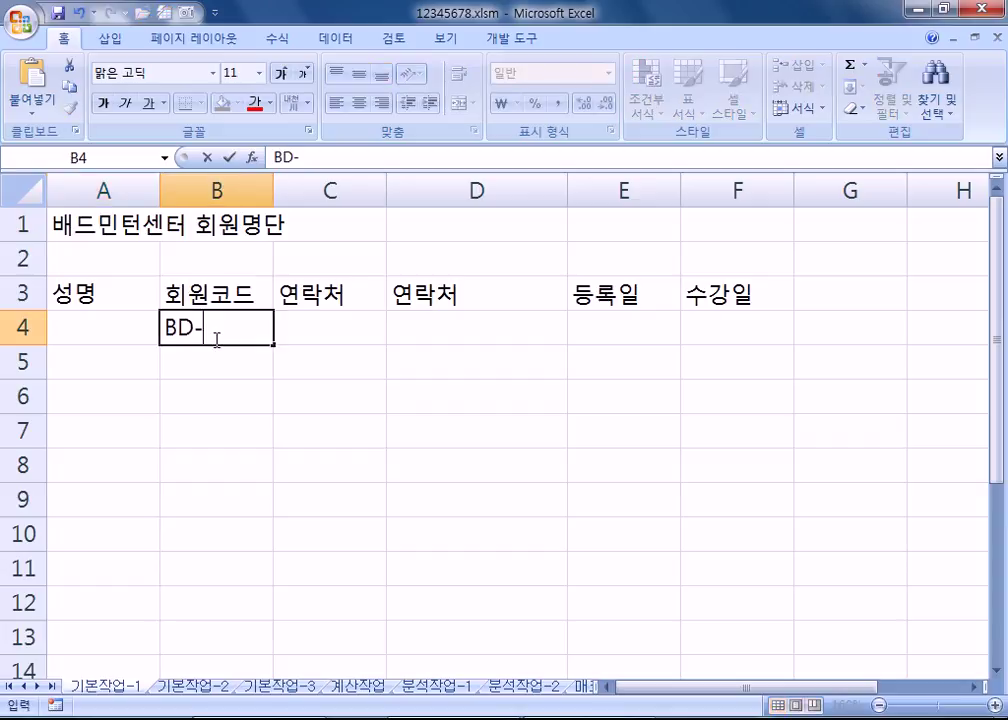
type("1035")
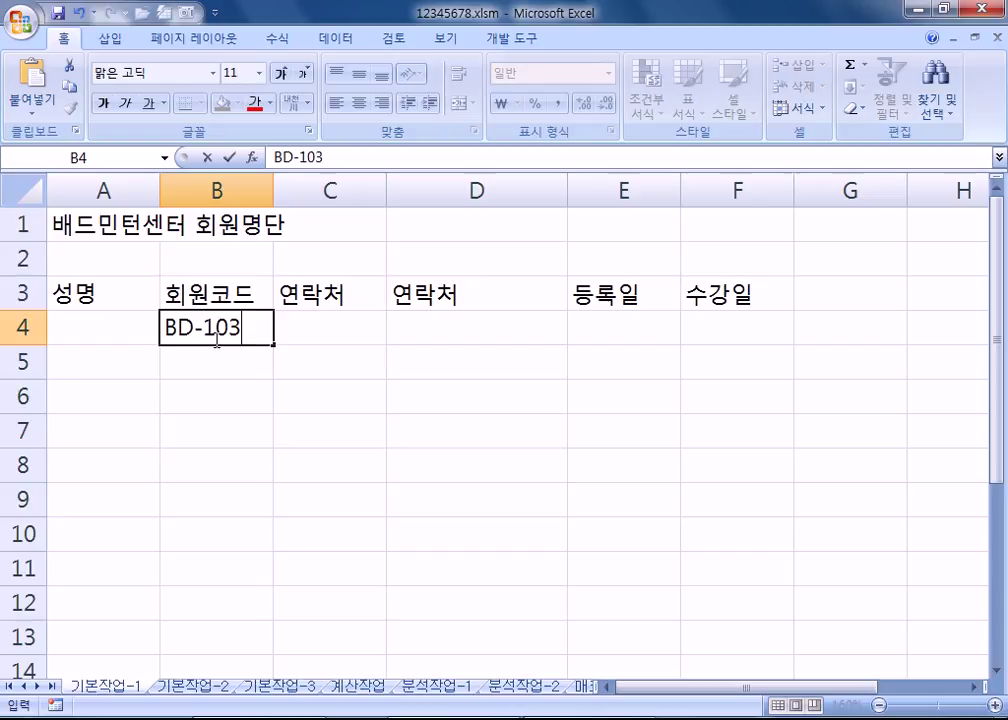
key("Return")
type("BD-1068")
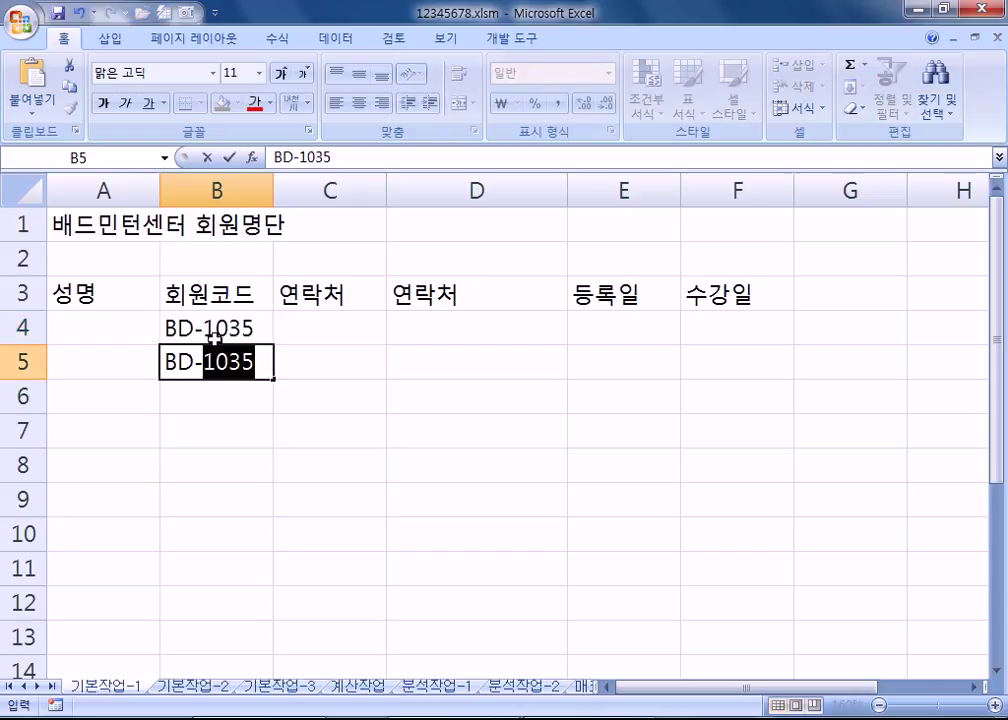
key("Return")
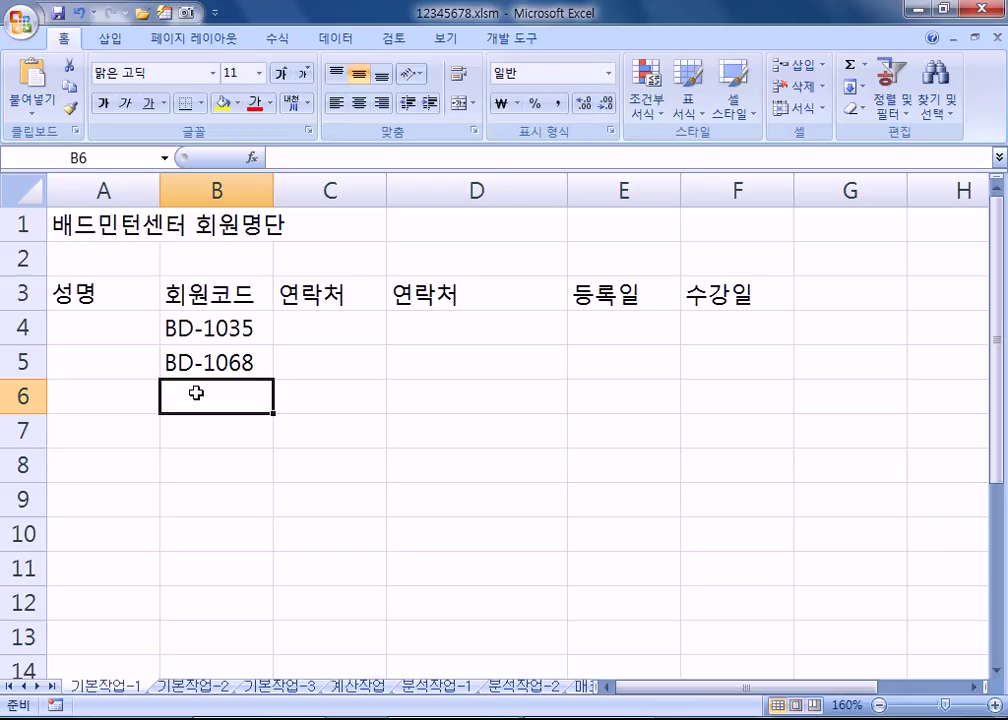
Step: Insert an empty column at C, discard the mistyped C3 entry, and undo the insertion
left_click(304, 333)
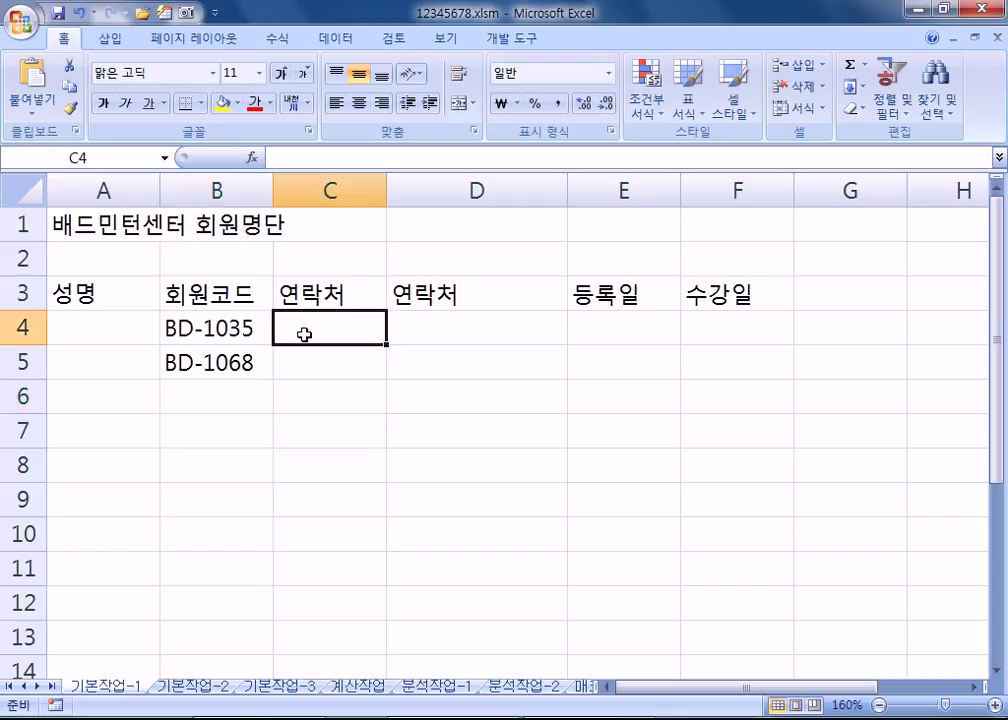
right_click(300, 192)
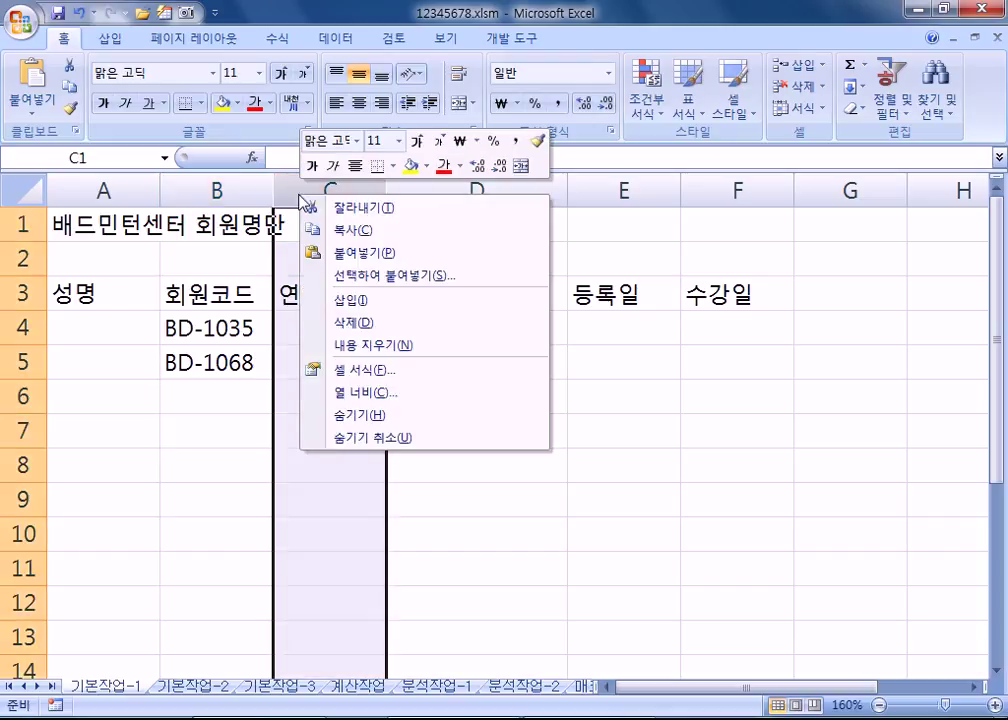
left_click(351, 300)
left_click(349, 299)
type("RQN")
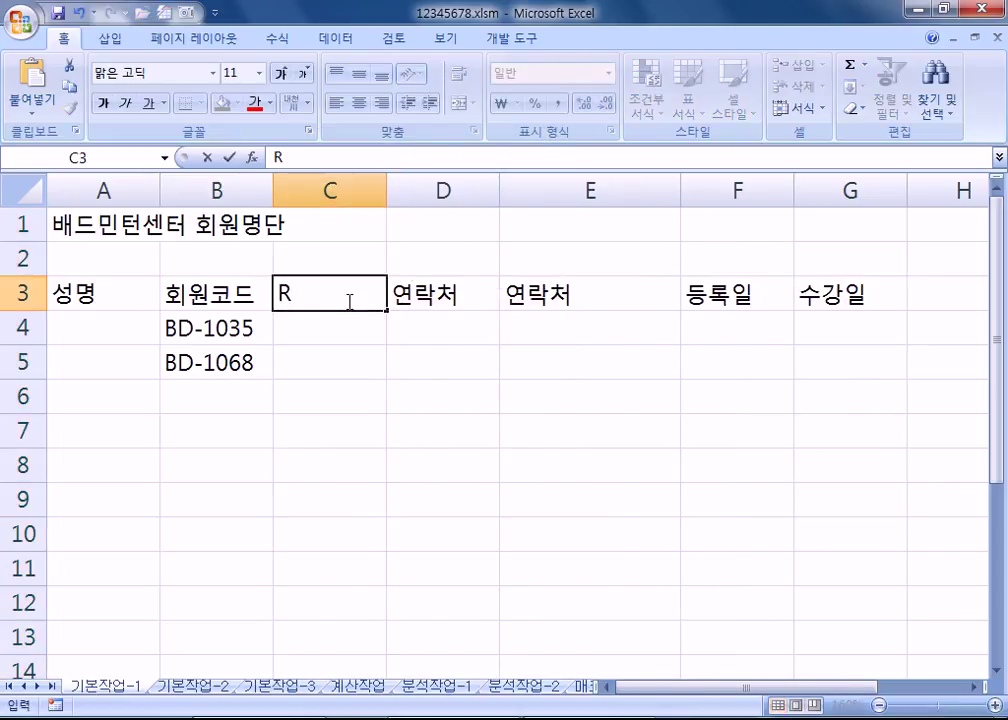
key("BackSpace")
key("BackSpace")
key("BackSpace")
key("Escape")
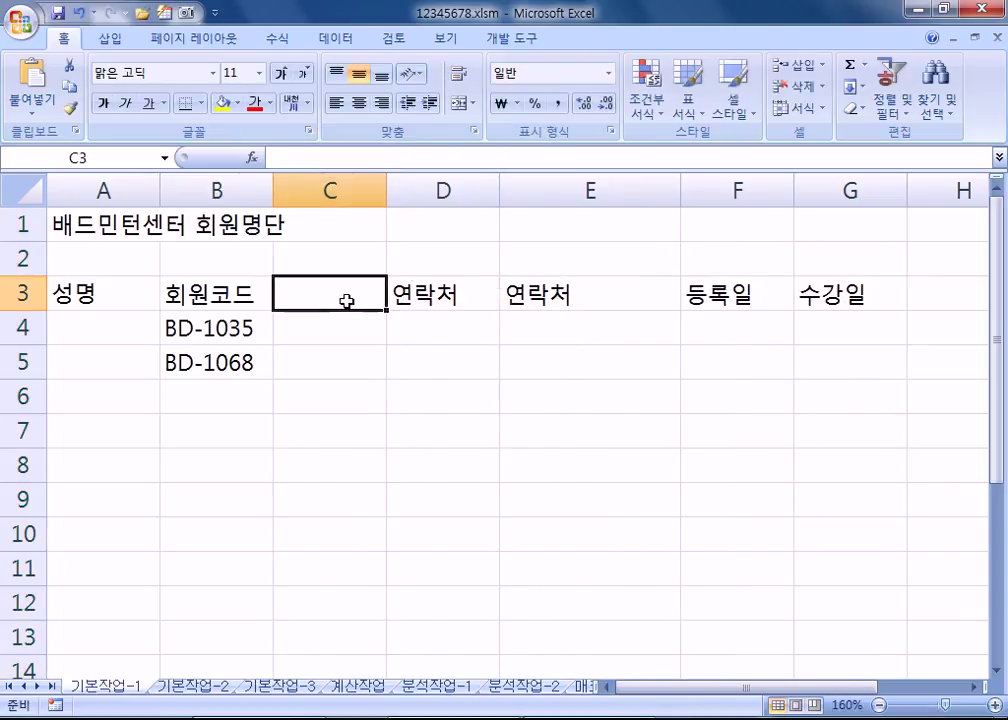
key("ctrl+z")
Step: Insert a column at C again, undo it, and compare the C3 and D3 headers
left_click(357, 307)
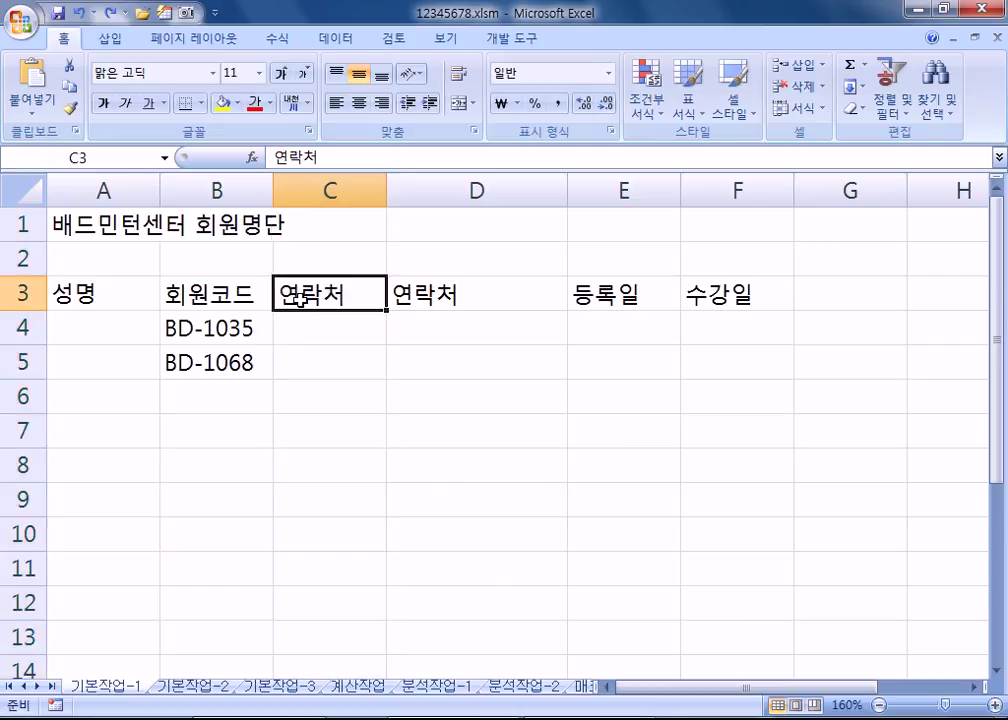
right_click(300, 190)
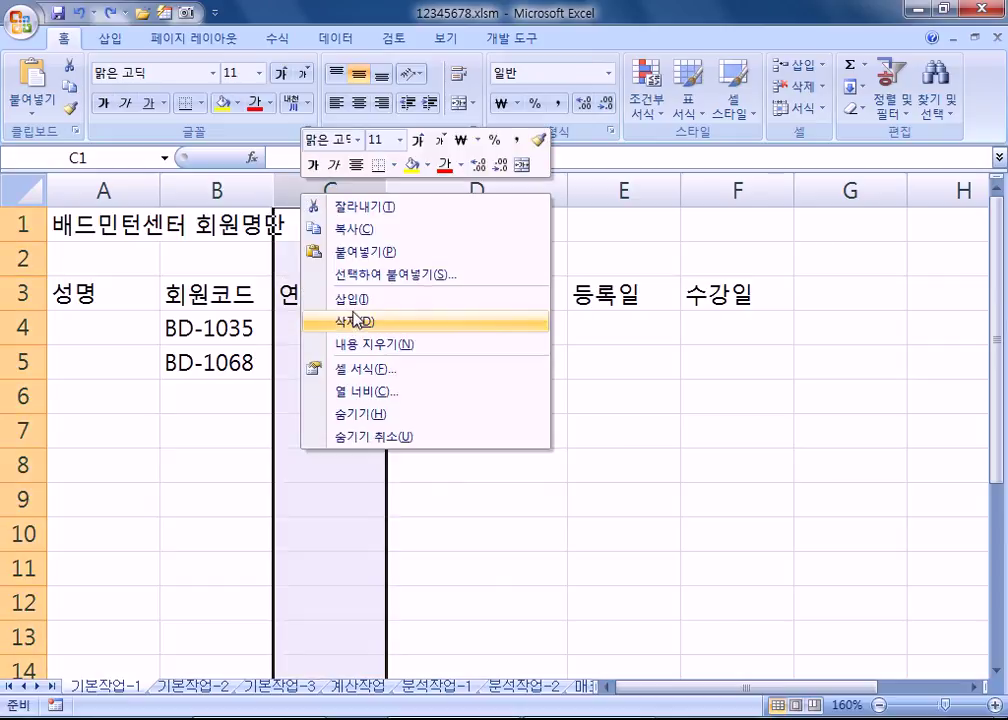
left_click(350, 302)
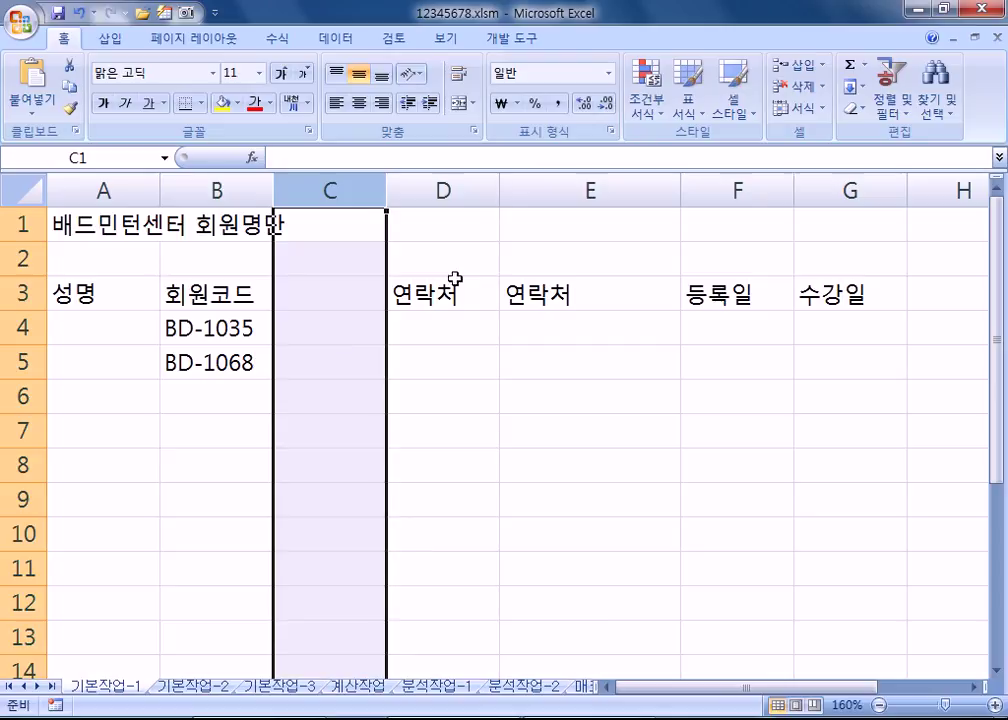
key("ctrl+z")
left_click(333, 293)
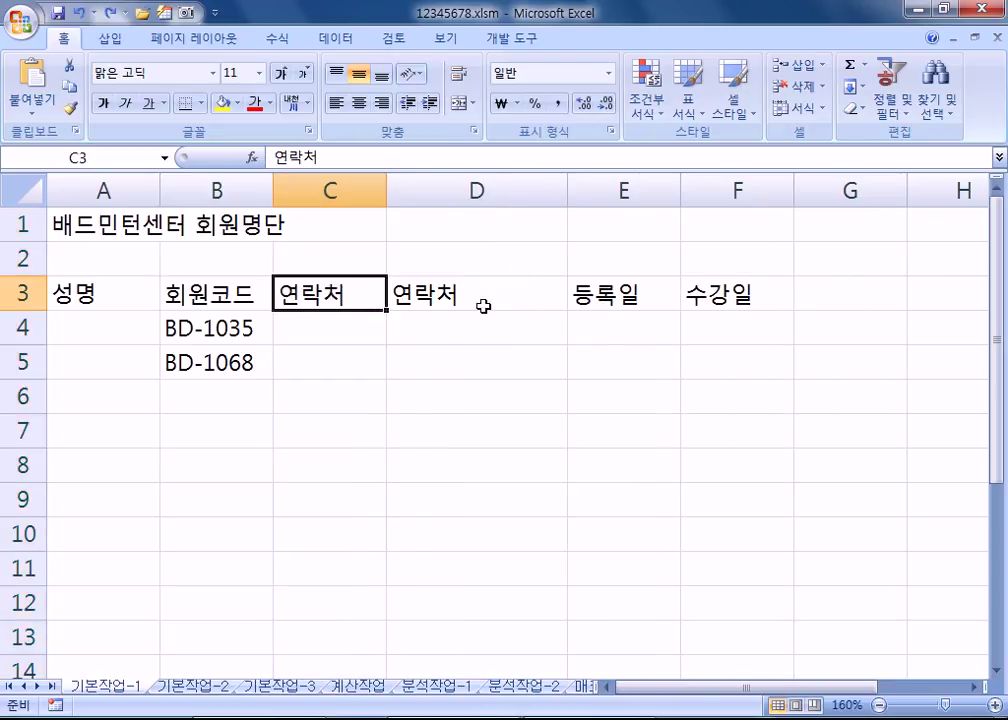
left_click(448, 300)
left_click(344, 303)
Step: Replace the mistyped C3 header with 구분
type("RN뿐")
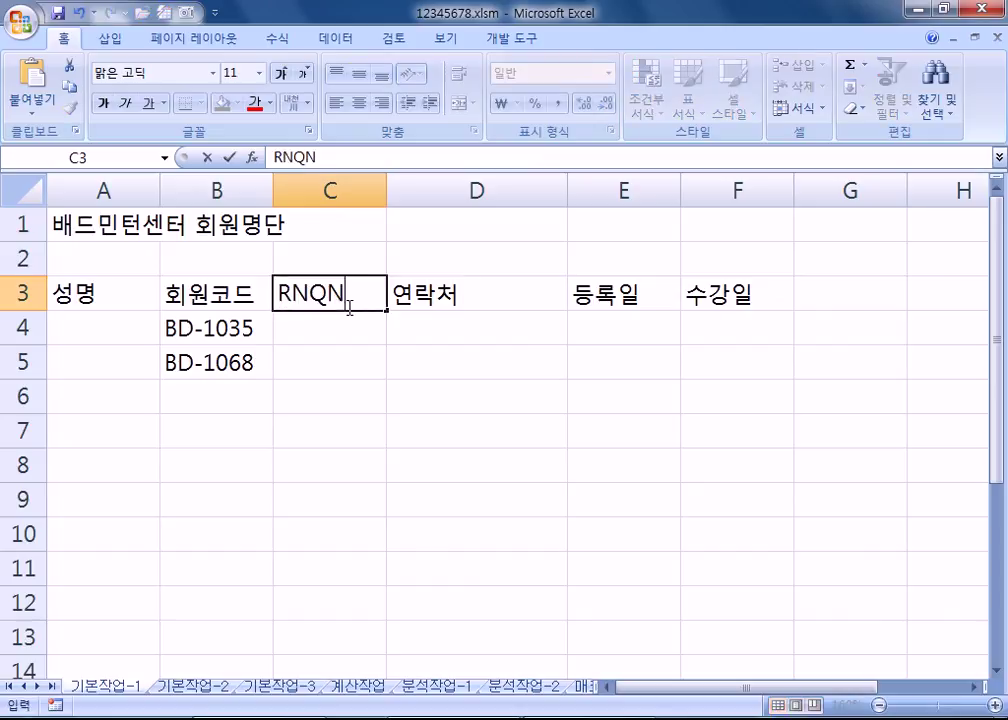
key("Return")
left_click(347, 307)
key("BackSpace")
type("RN")
key("BackSpace")
key("BackSpace")
type("구분")
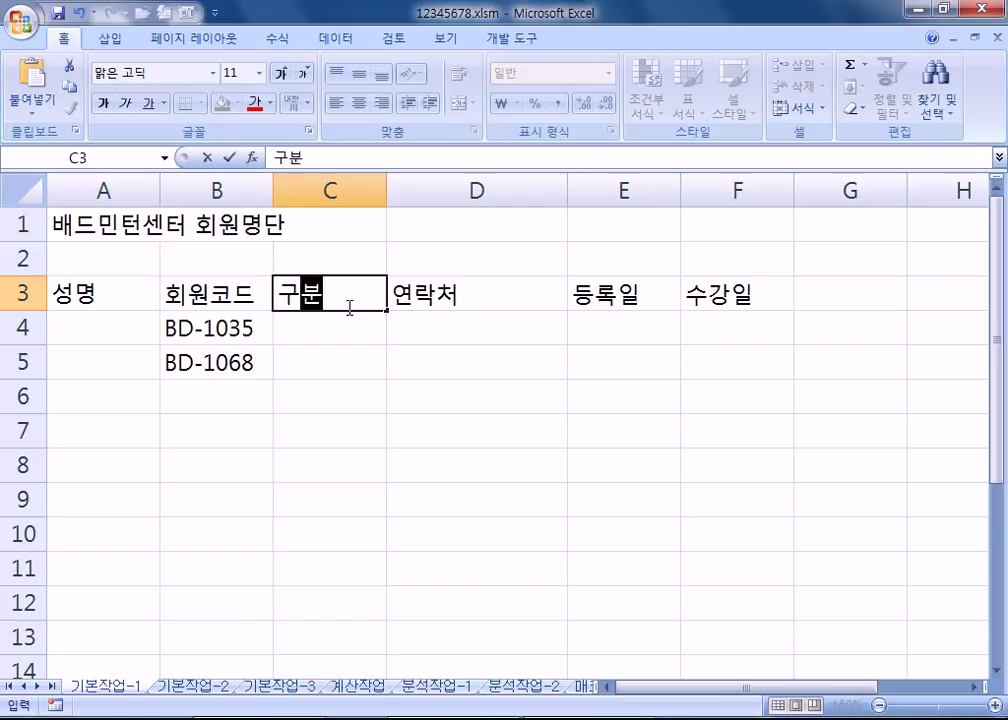
key("Return")
Step: Fill C4:C8 with 정회원 and C9:C11 with 준회원, re-entering C5
type("정회원")
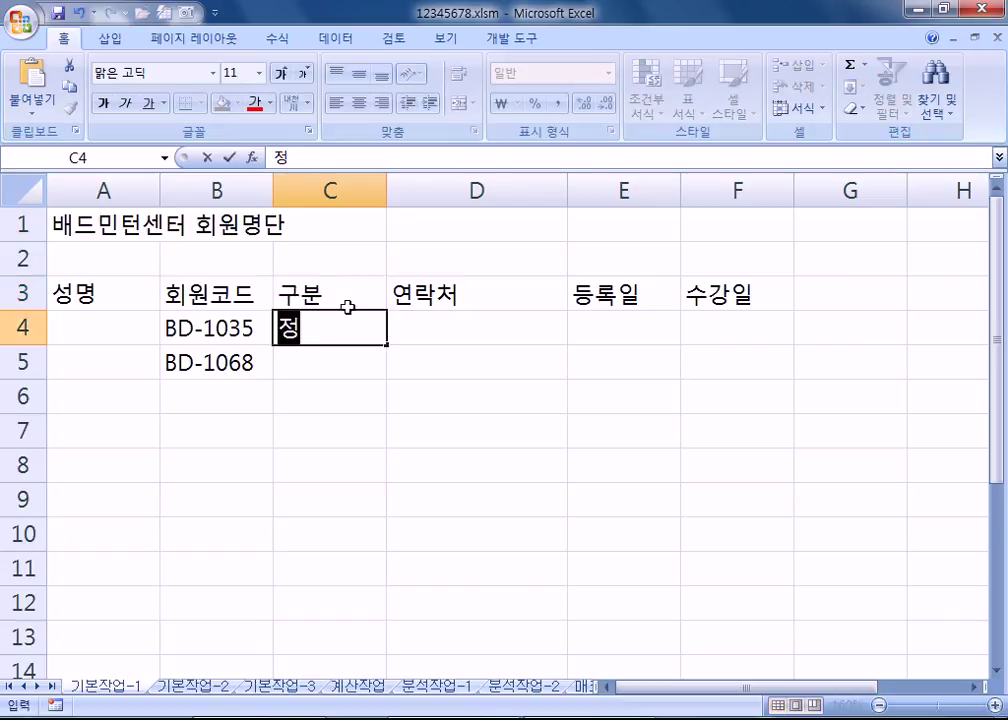
key("Return")
type("정")
key("Return")
type("정")
key("Return")
type("정")
key("Return")
type("ㅈ정")
key("Return")
type("준횡")
type("원")
key("Return")
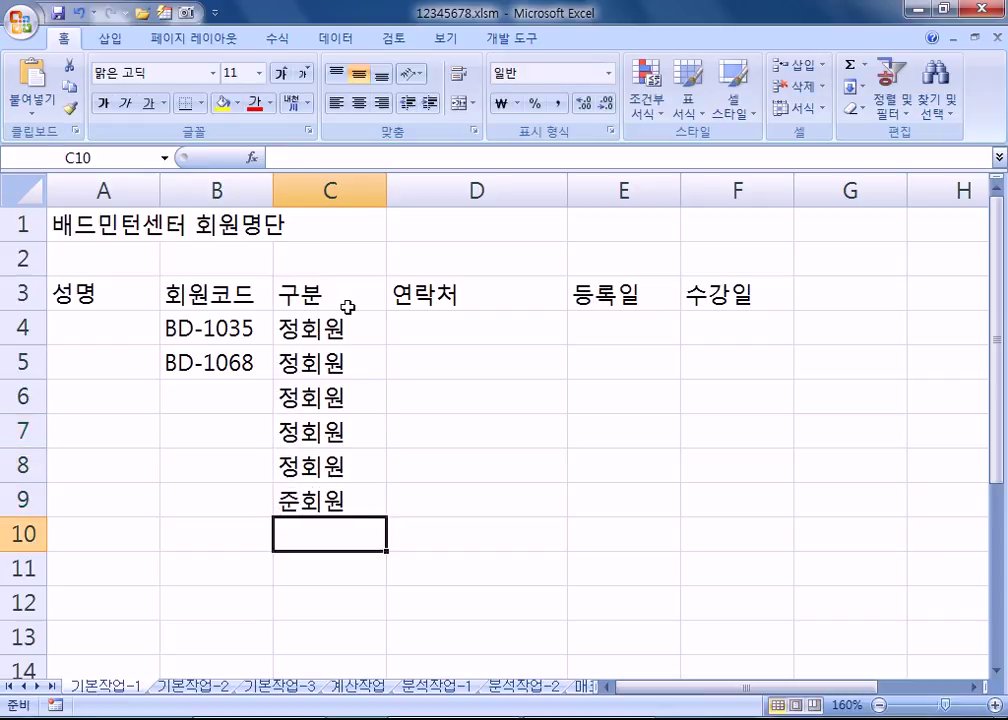
type("준")
key("Return")
type("준")
key("Return")
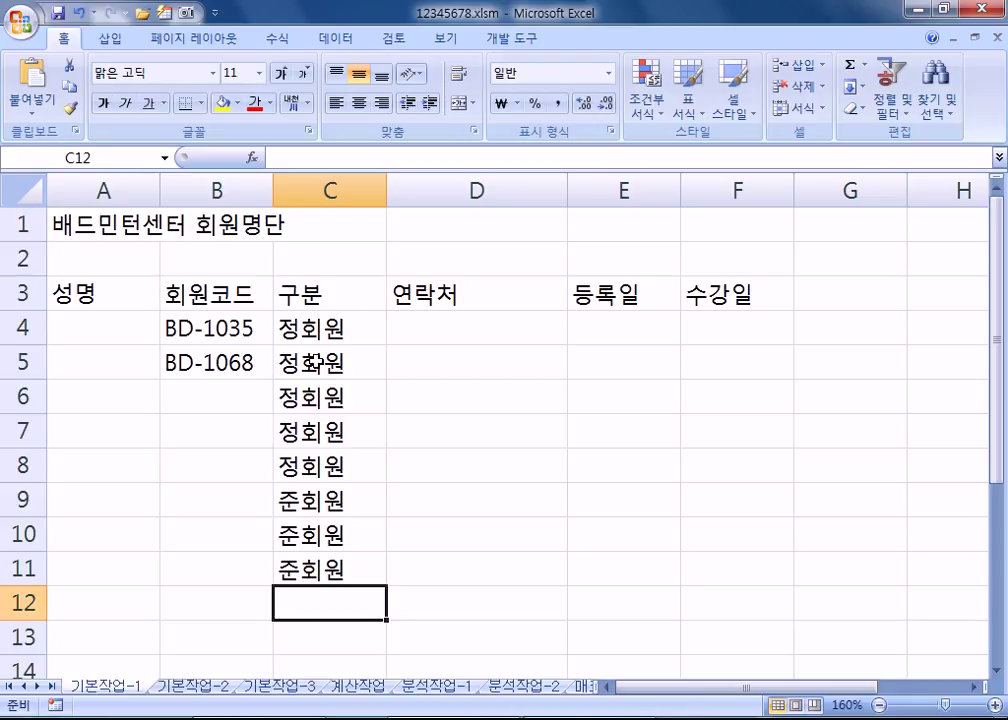
left_click(313, 362)
type("정")
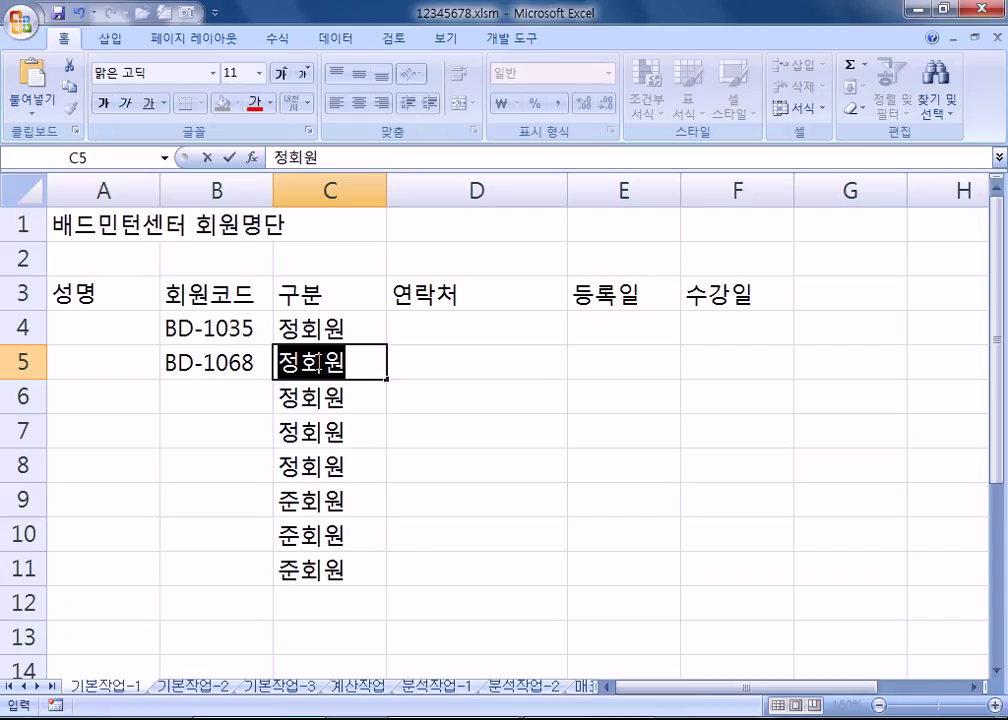
key("Return")
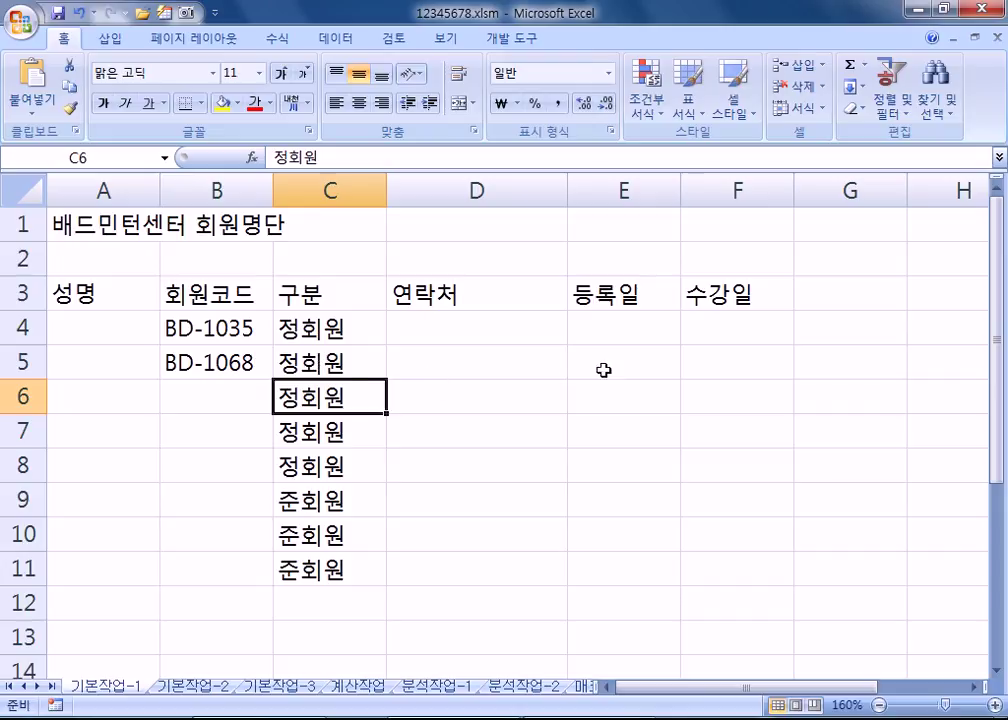
Step: Fill the 수강일 cells F4:F11 with 월, 수, 금 or 화, 목, 토
left_click(713, 333)
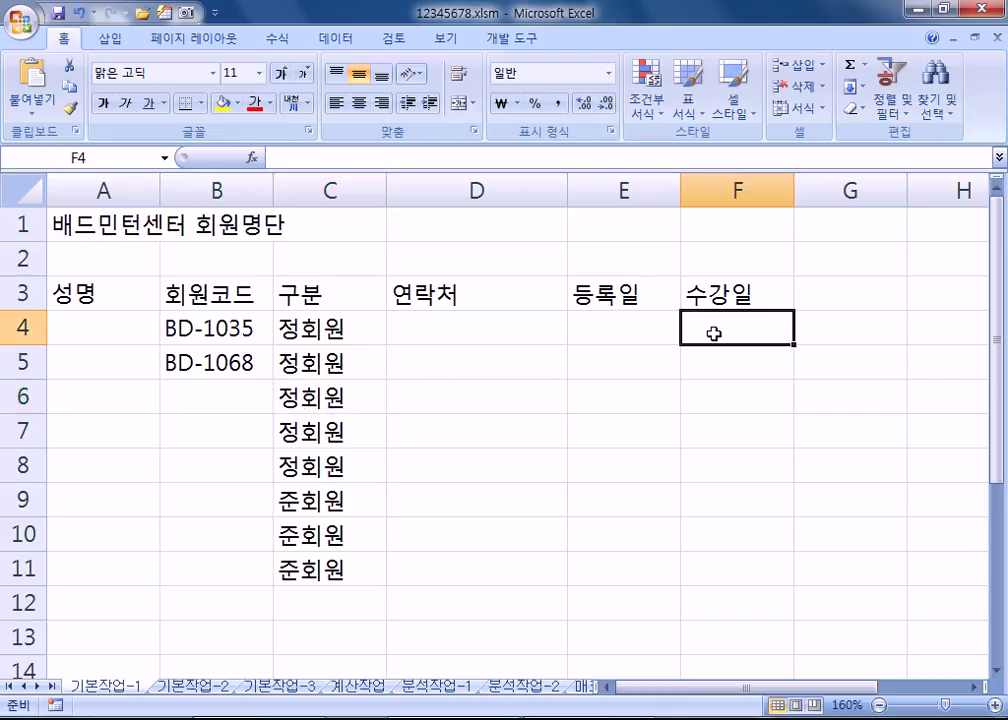
type("월, 수, 금")
key("Return")
type("화, 목, 토")
key("Return")
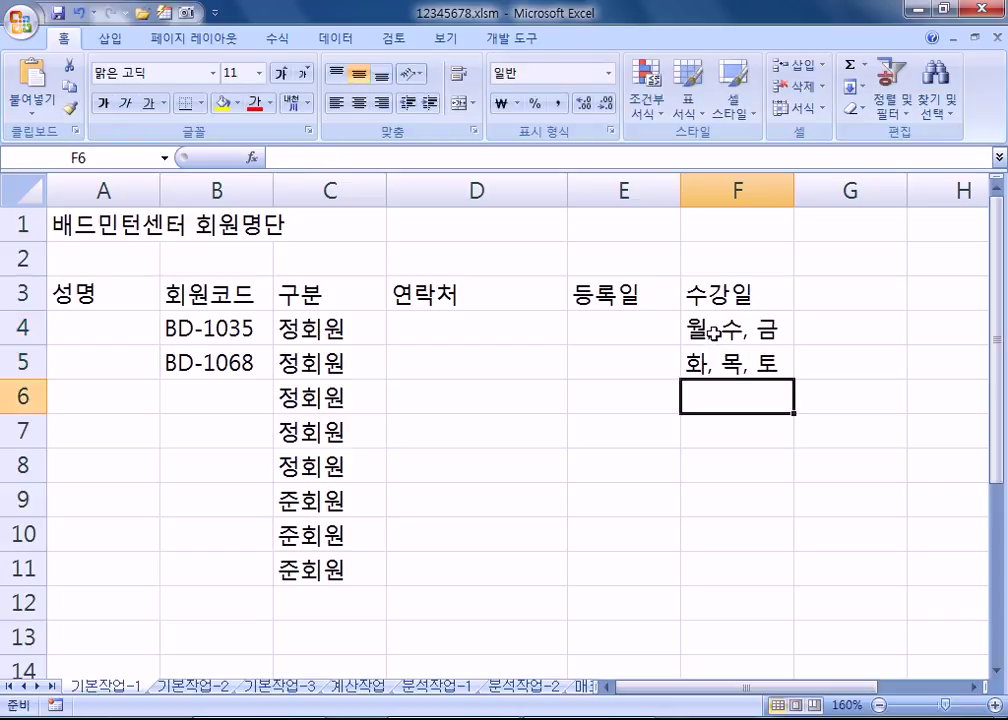
type("화, 목, 토")
key("Return")
type("월, 수, 금")
key("Return")
type("호")
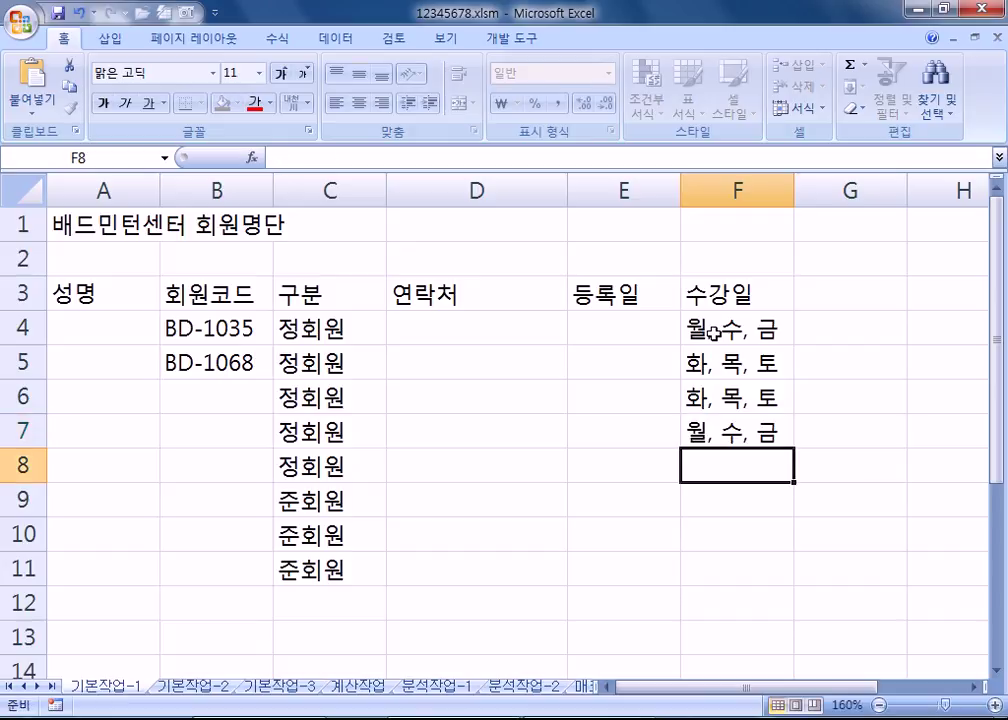
type("ㅏ")
key("Return")
type("월")
key("Return")
type("월")
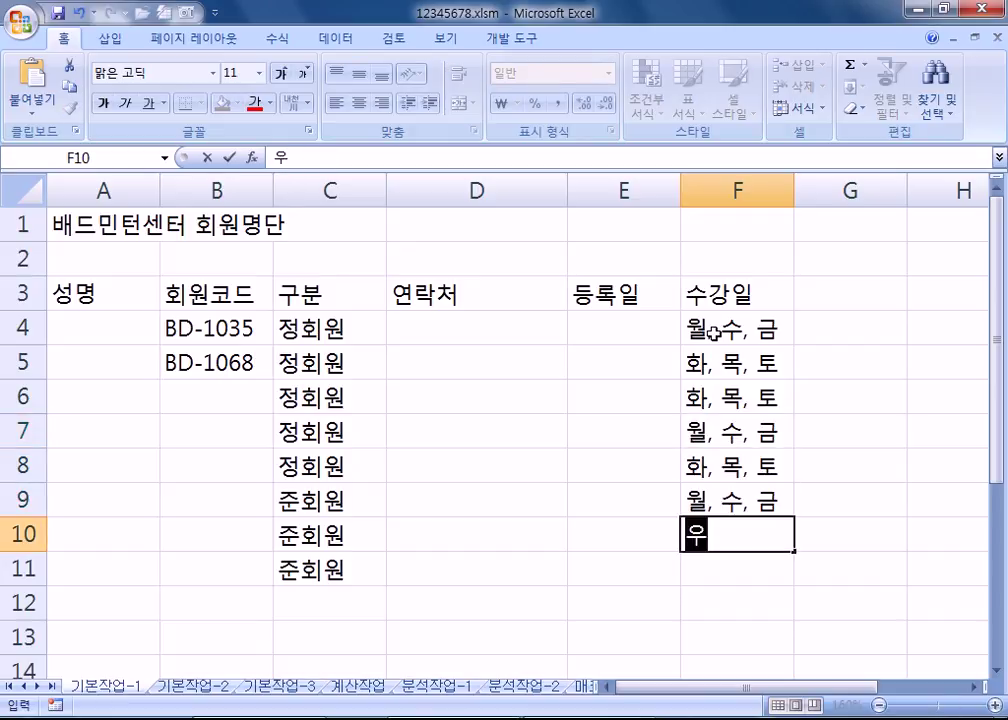
key("Return")
type("ㅎㅏ")
key("Return")
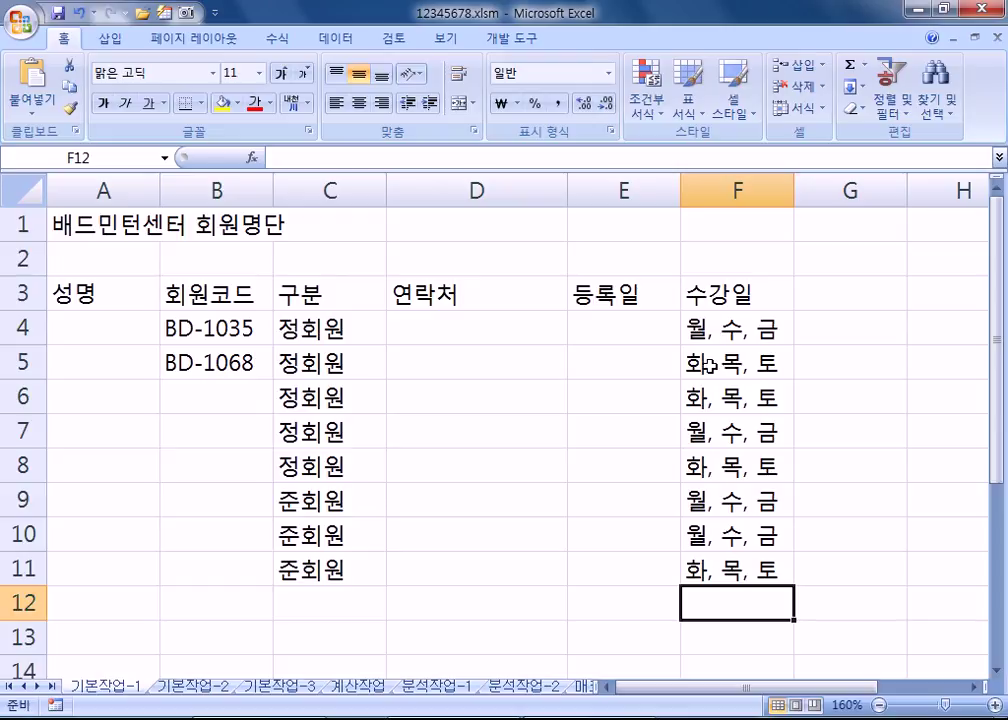
Step: Enter 3월 2일 as the registration date in E4
left_click(639, 334)
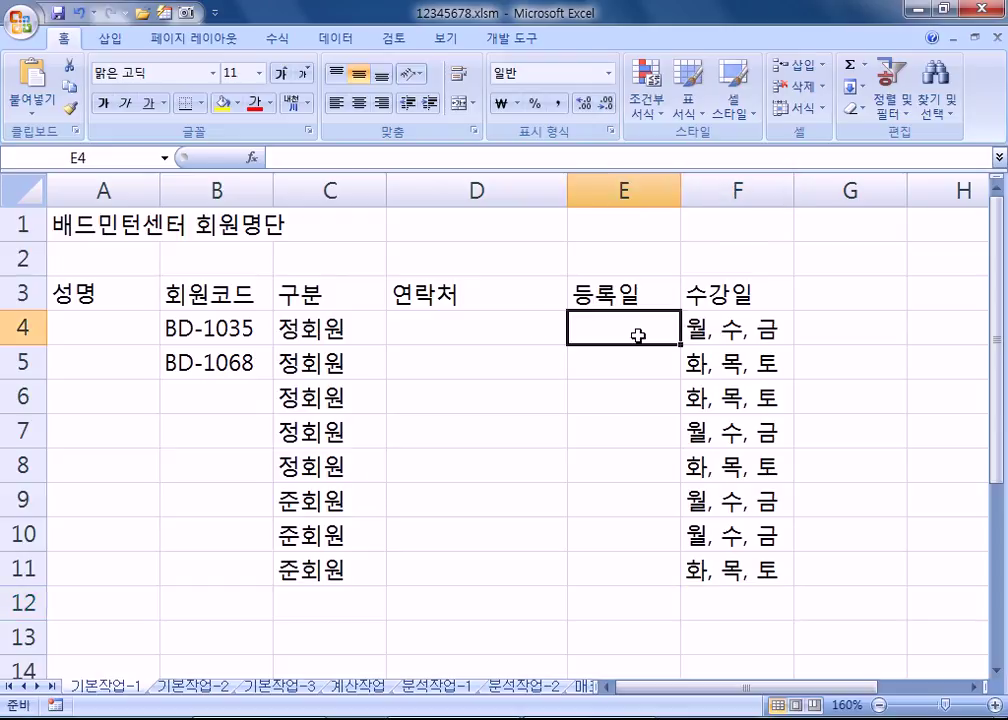
type("3월 2일")
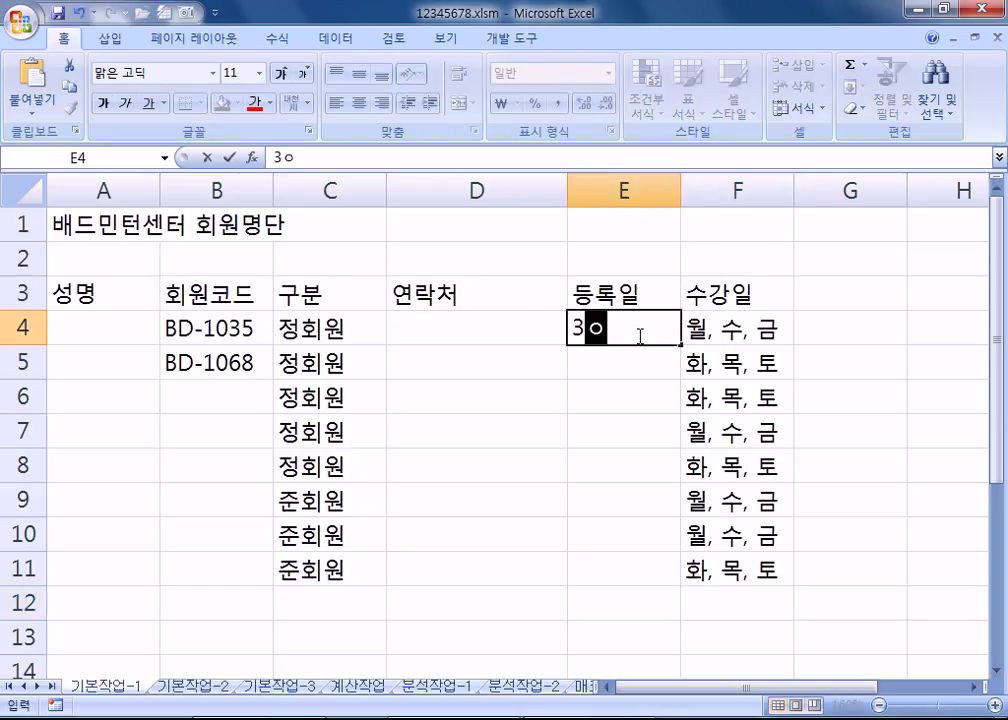
key("Return")
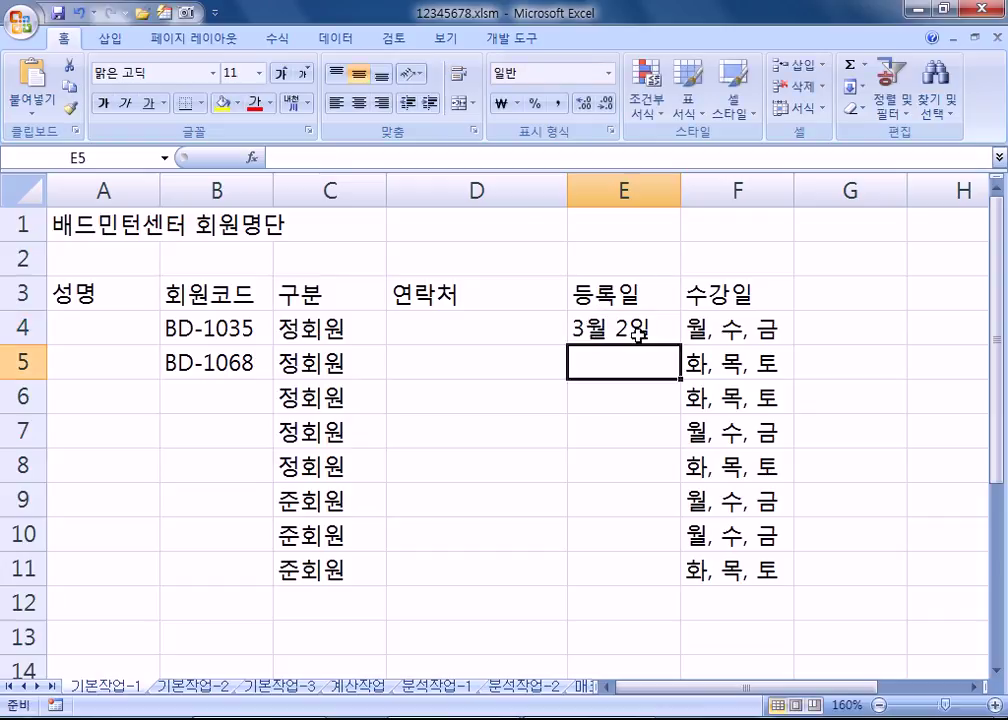
Step: Undo the mistaken 3-2 entry and enter 3월 19일 in E5
type("3-2")
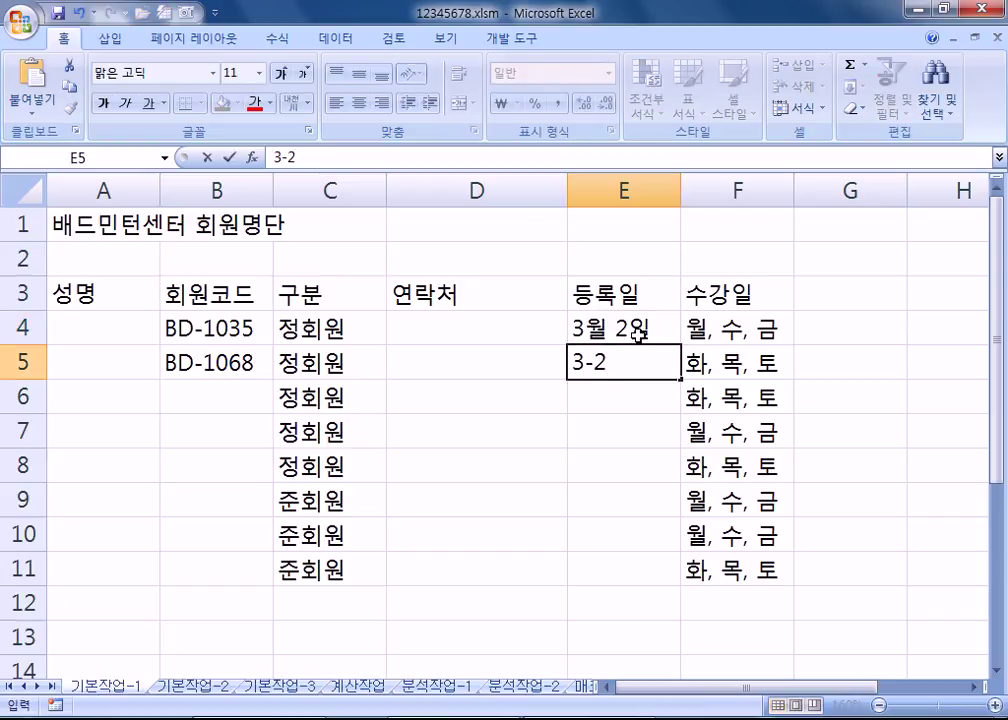
key("Return")
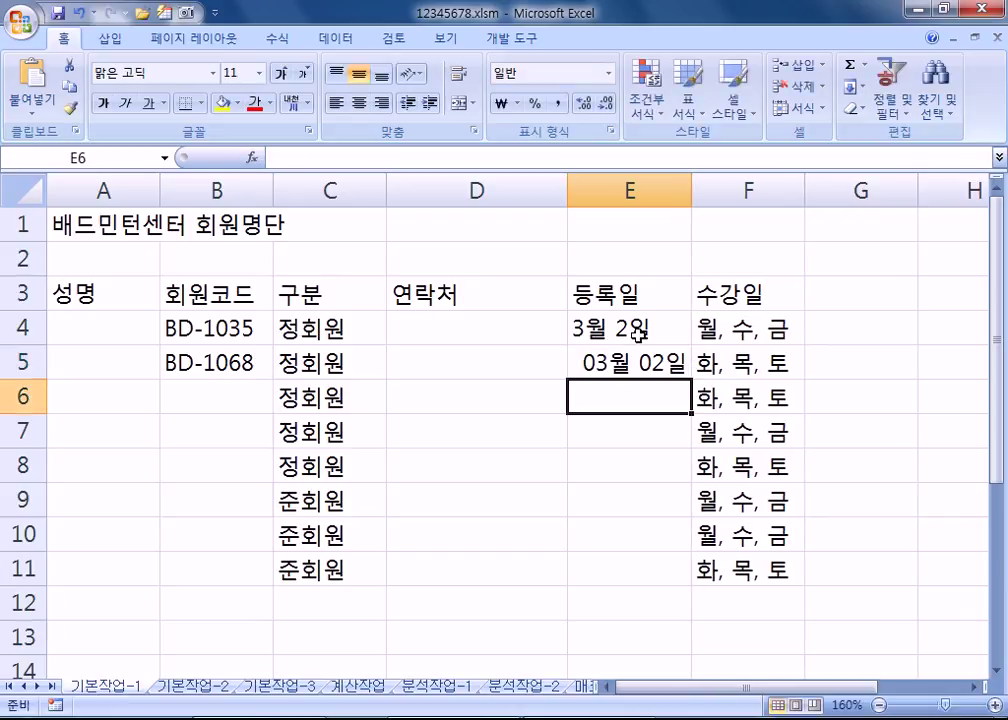
key("ctrl+z")
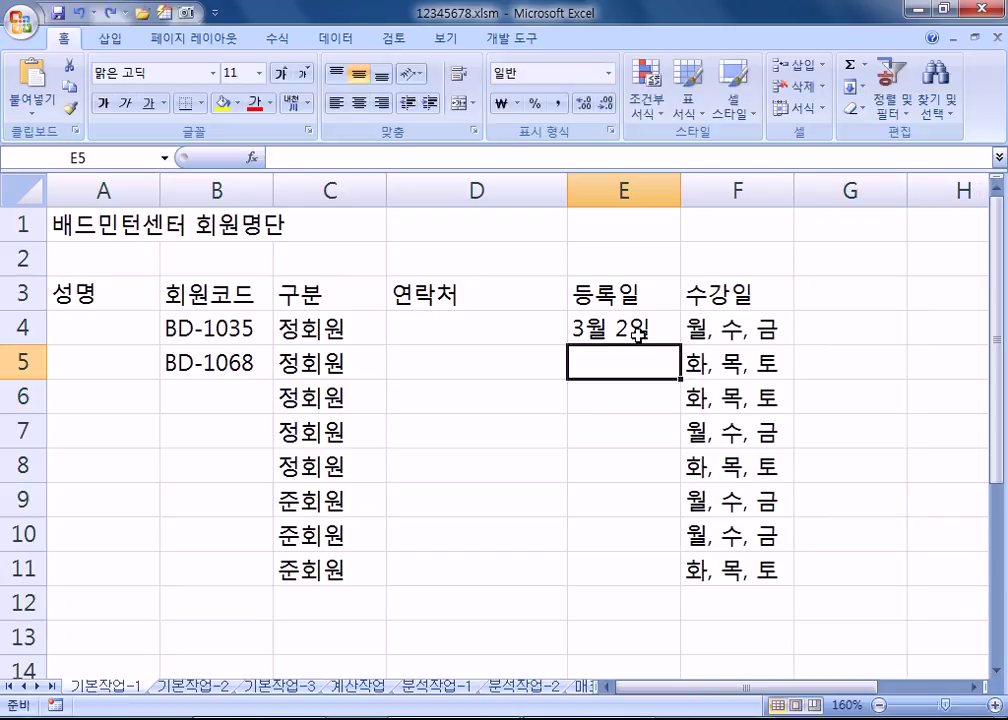
type("3월 2일10이")
key("BackSpace")
key("BackSpace")
key("BackSpace")
type("9일")
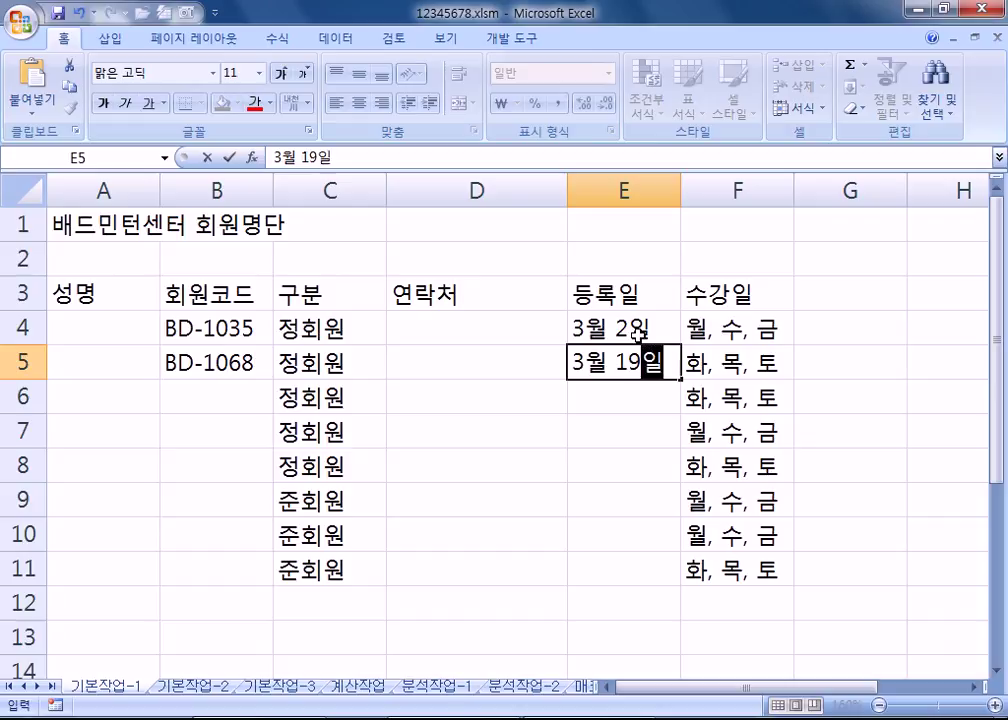
key("Return")
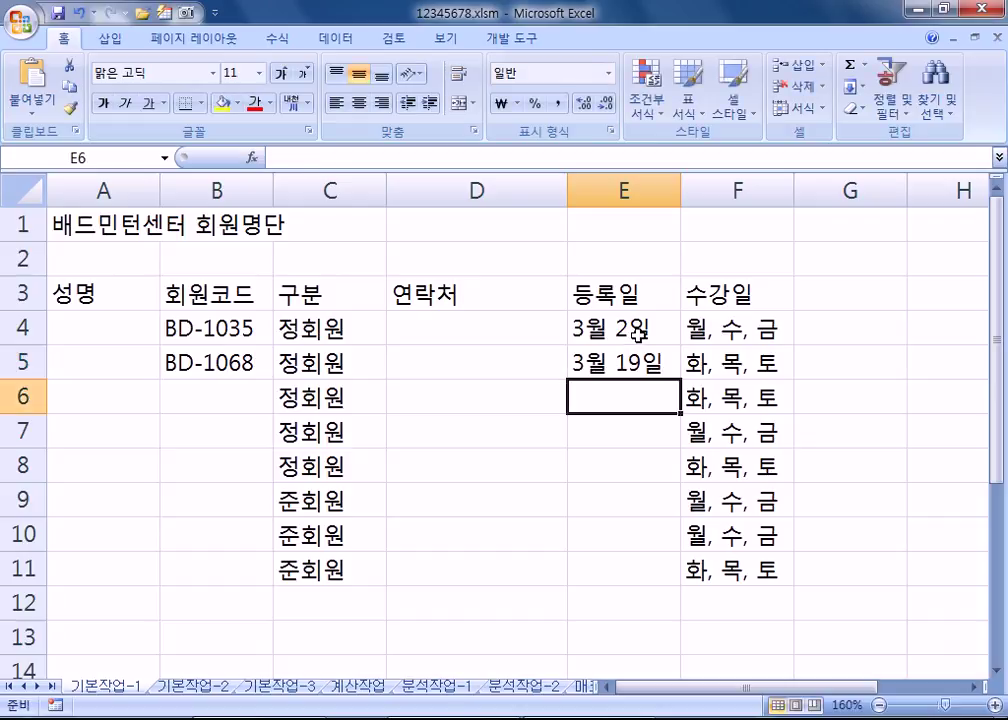
Step: Enter the first member's phone number in D4, correcting the last digits
left_click(419, 326)
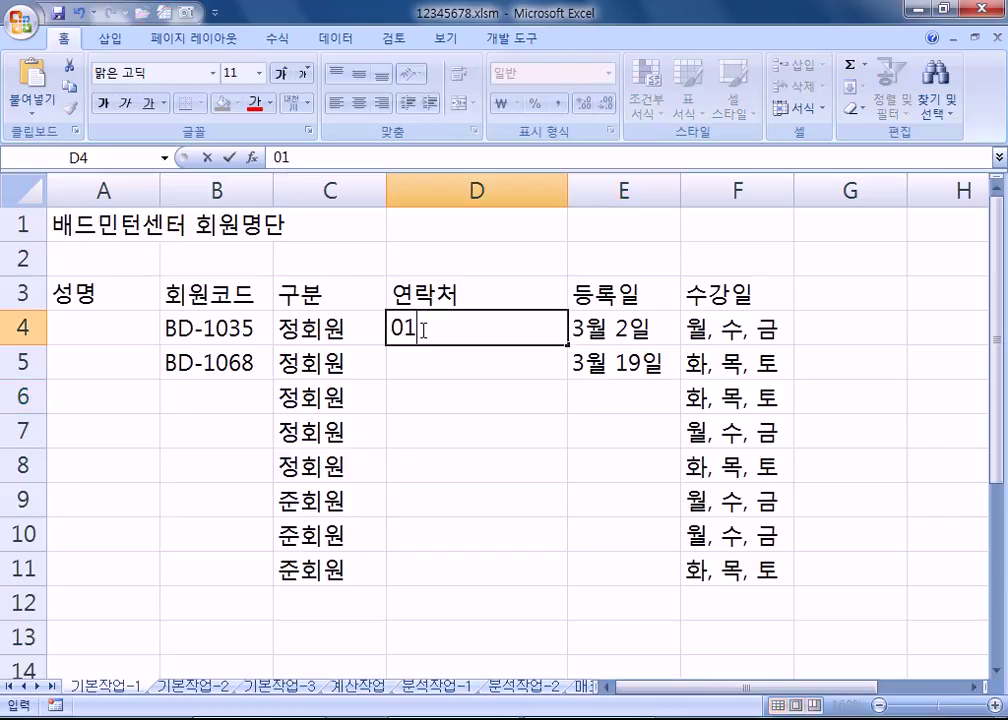
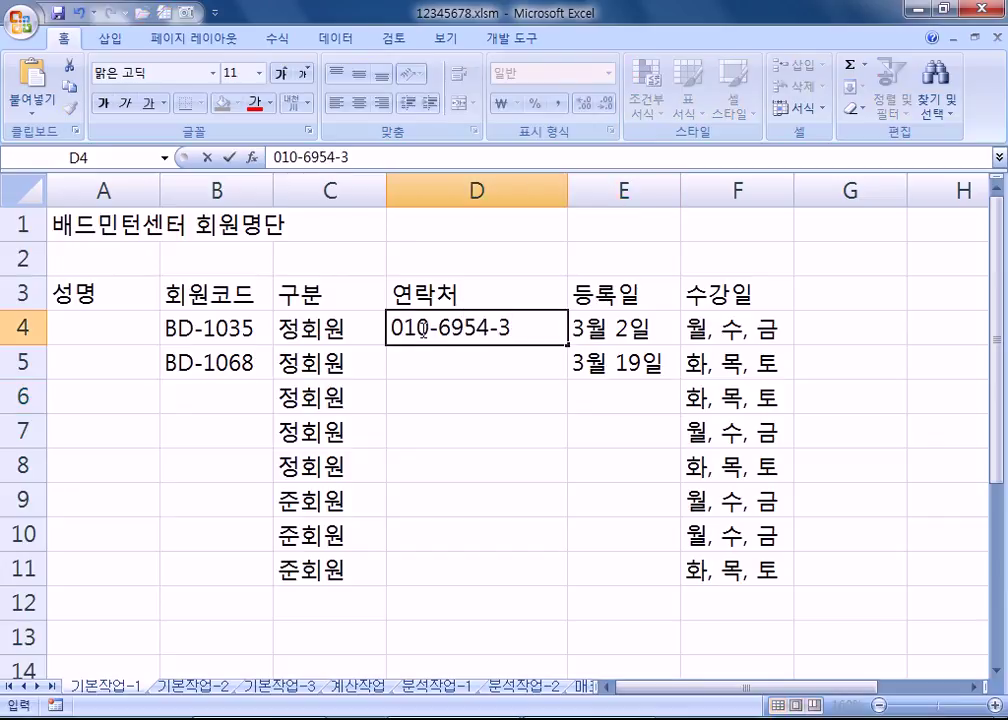
key("Return")
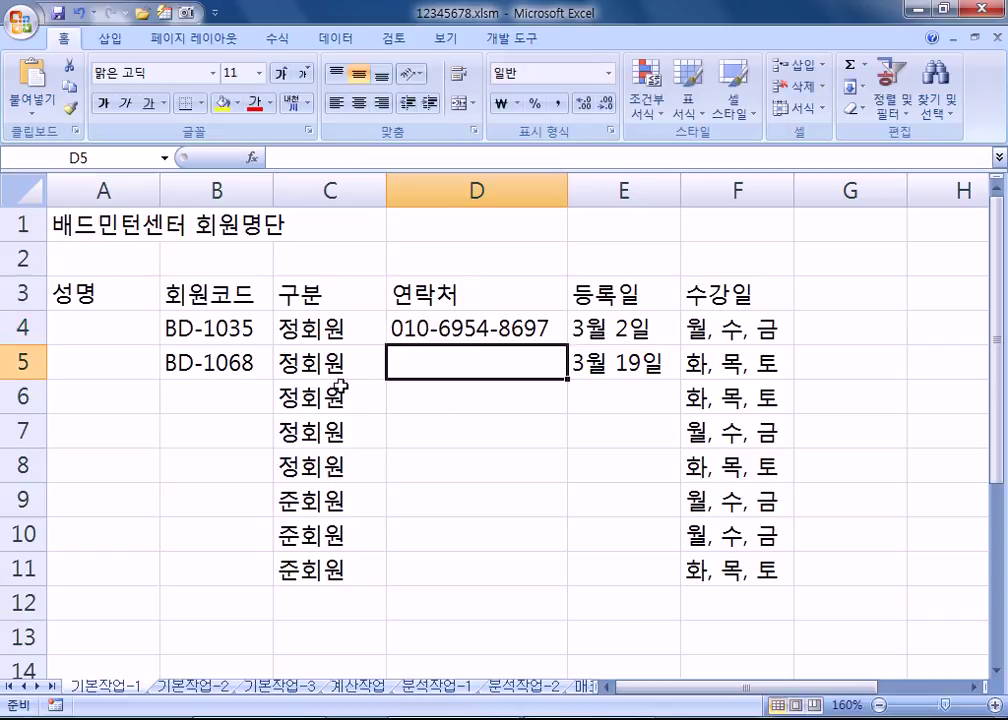
Step: Select C4:C11, F4:F11 and the table A3:F11 to review the entries
left_click_drag(320, 330, 340, 578)
left_click_drag(738, 328, 743, 570)
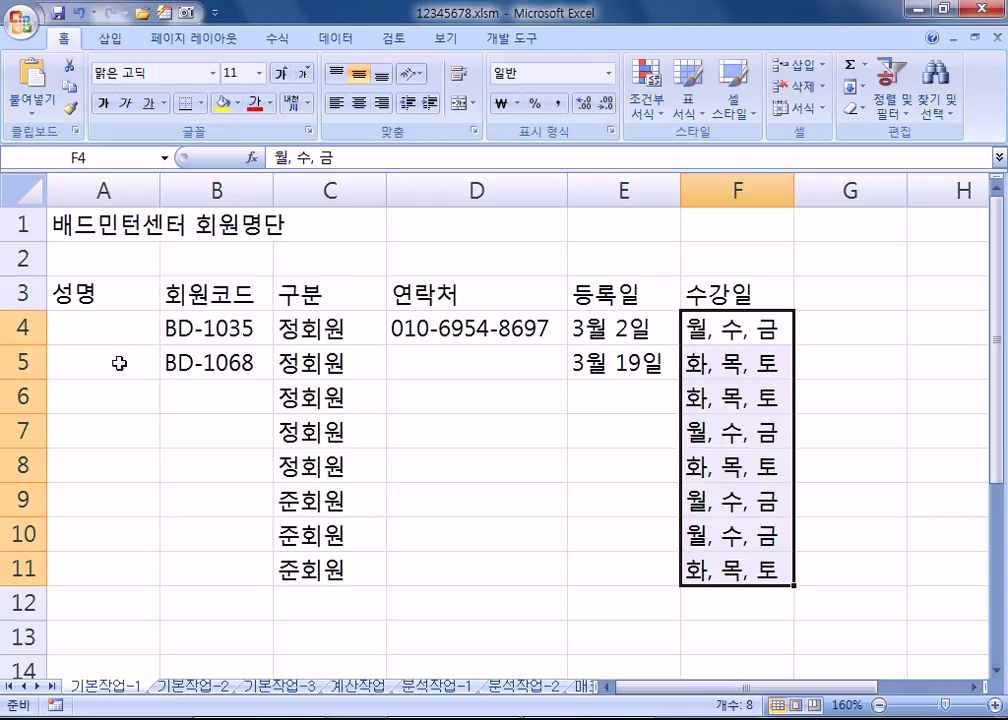
left_click(80, 328)
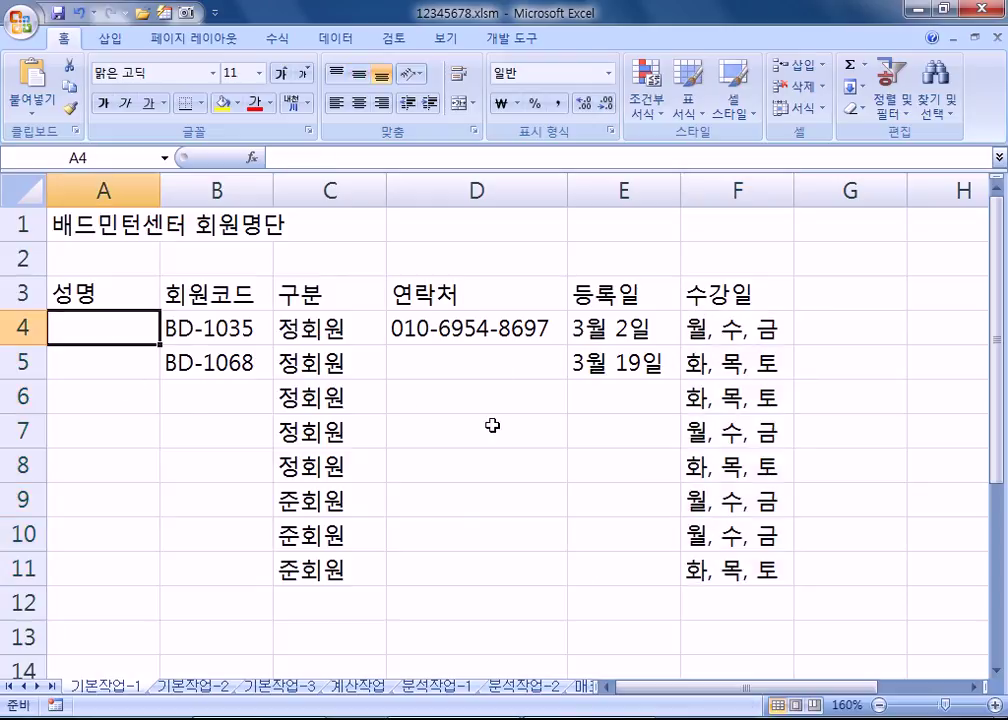
left_click(459, 383)
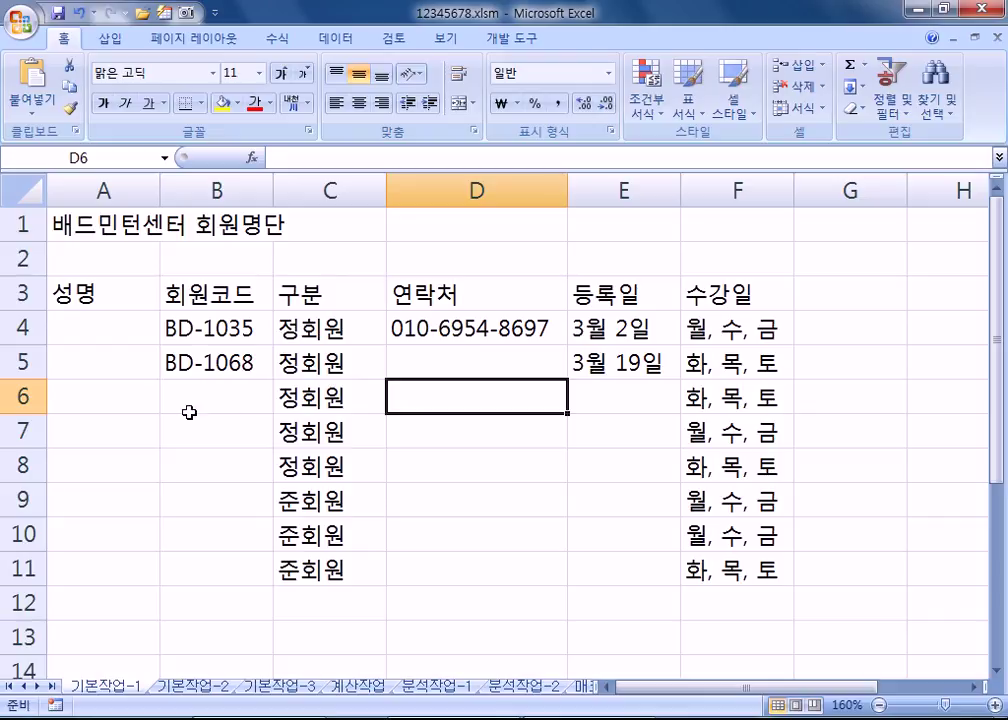
left_click_drag(80, 290, 745, 572)
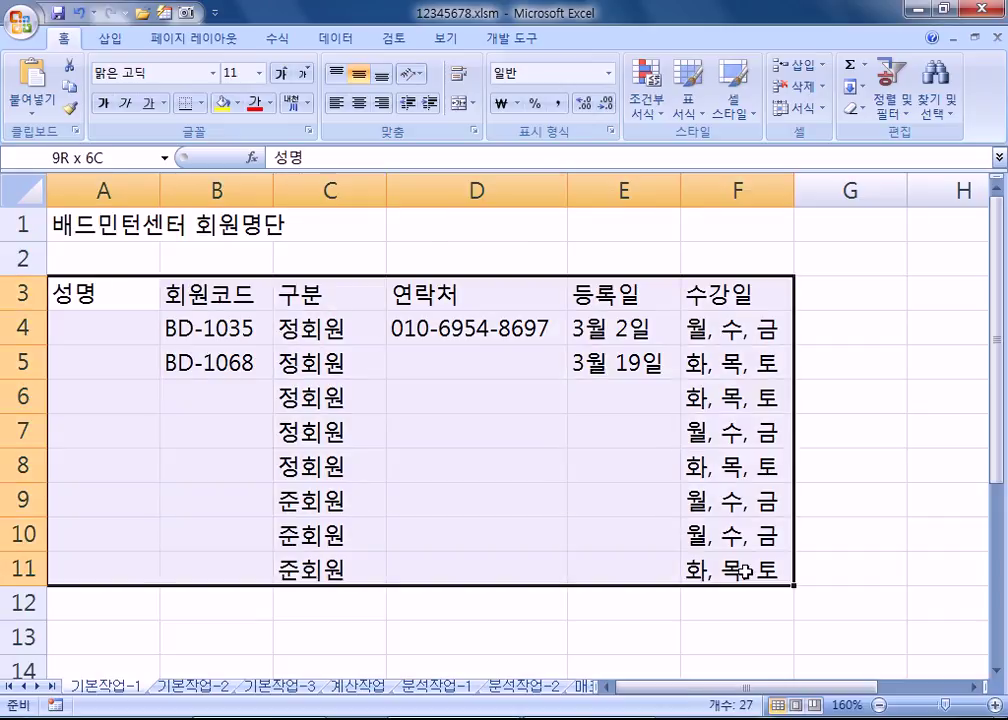
left_click_drag(745, 572, 748, 572)
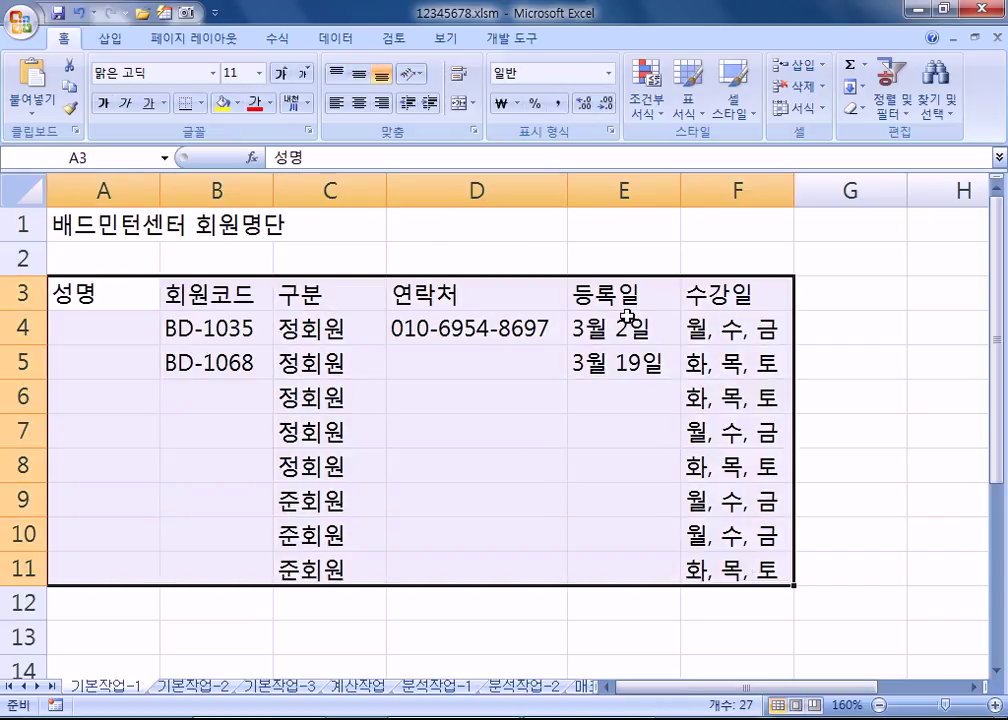
left_click(527, 465)
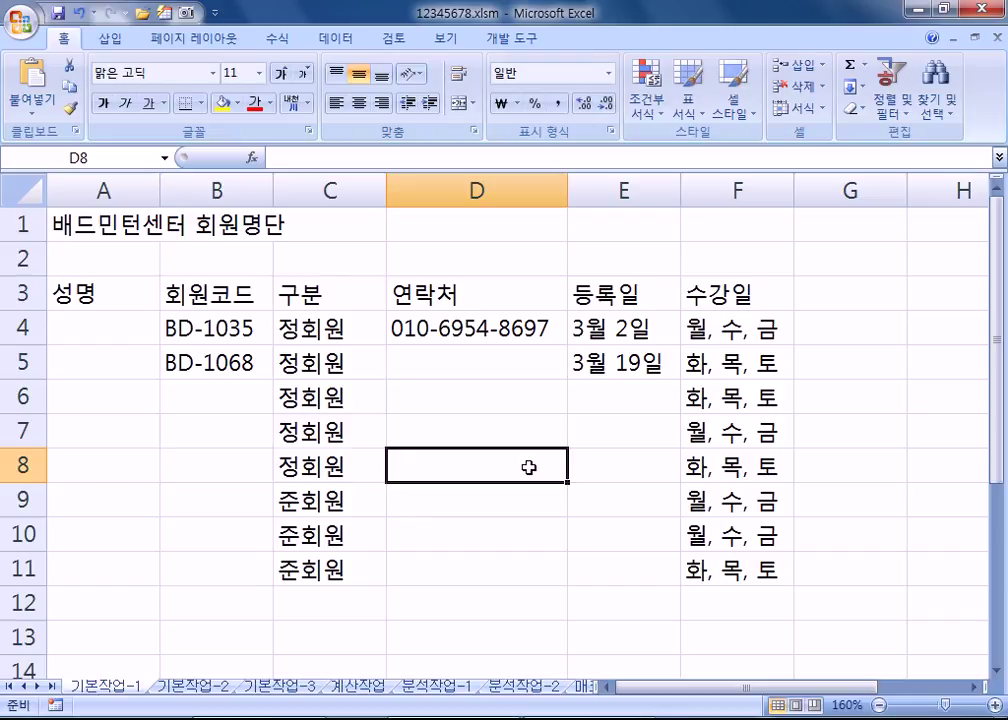
Step: Review the Developer tab's Macro Security settings, closing the dialog without changes
scroll(528, 467, "down", 3)
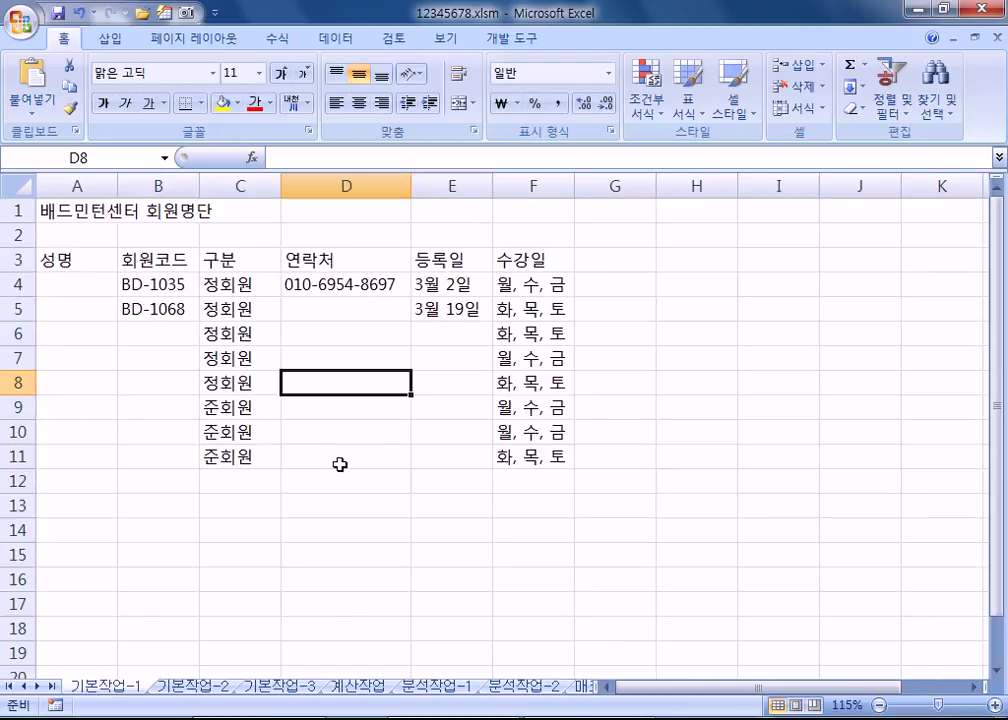
scroll(335, 467, "down", 1)
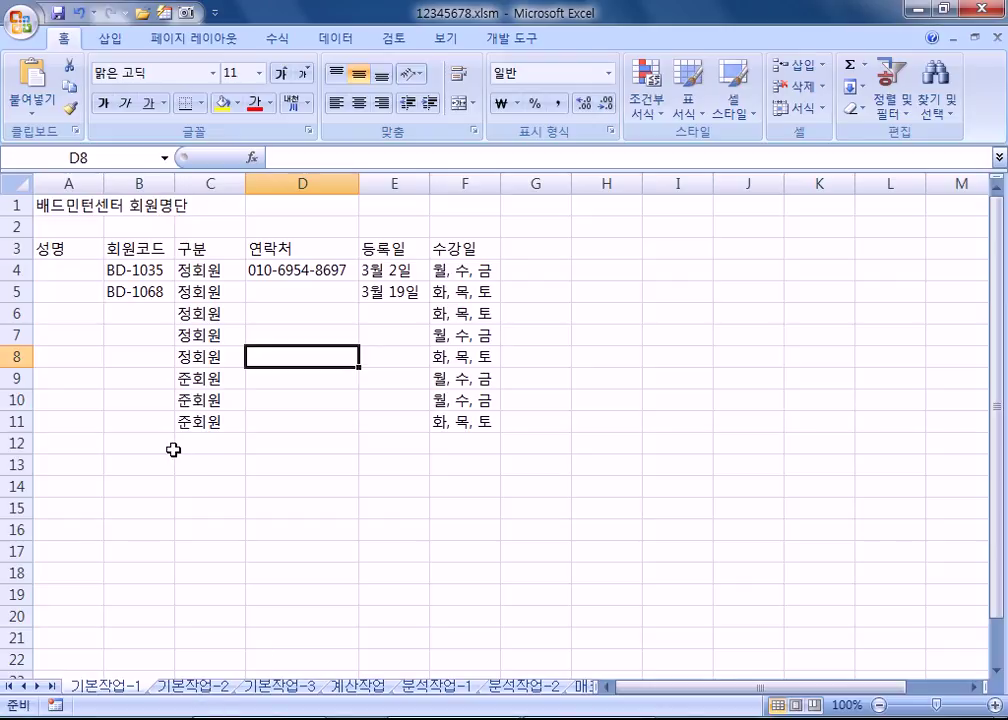
left_click(531, 45)
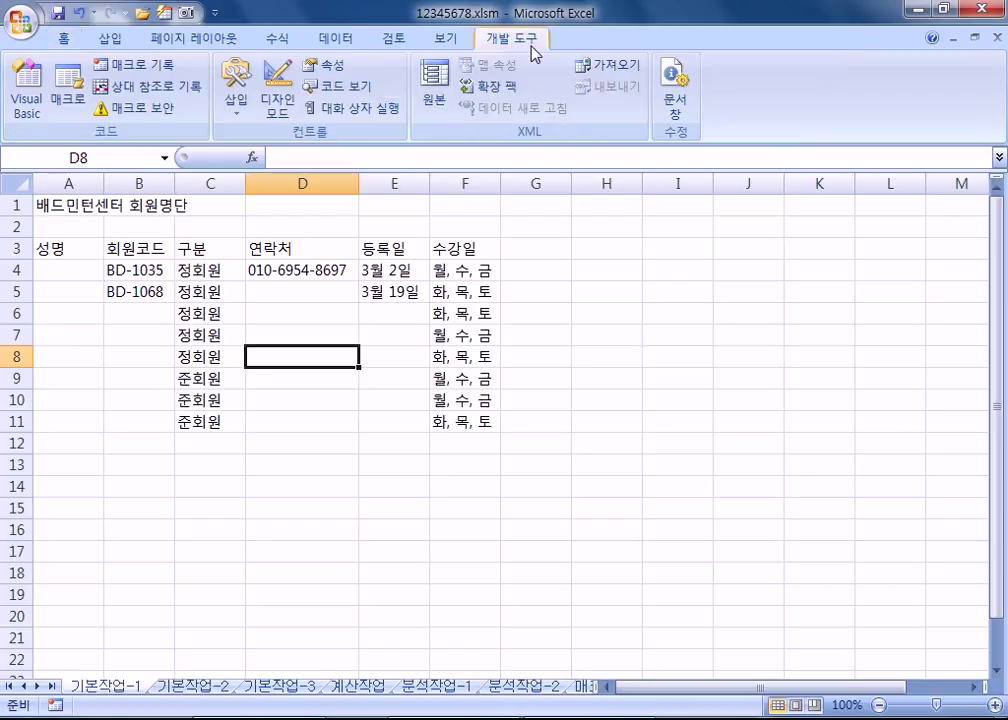
left_click(150, 108)
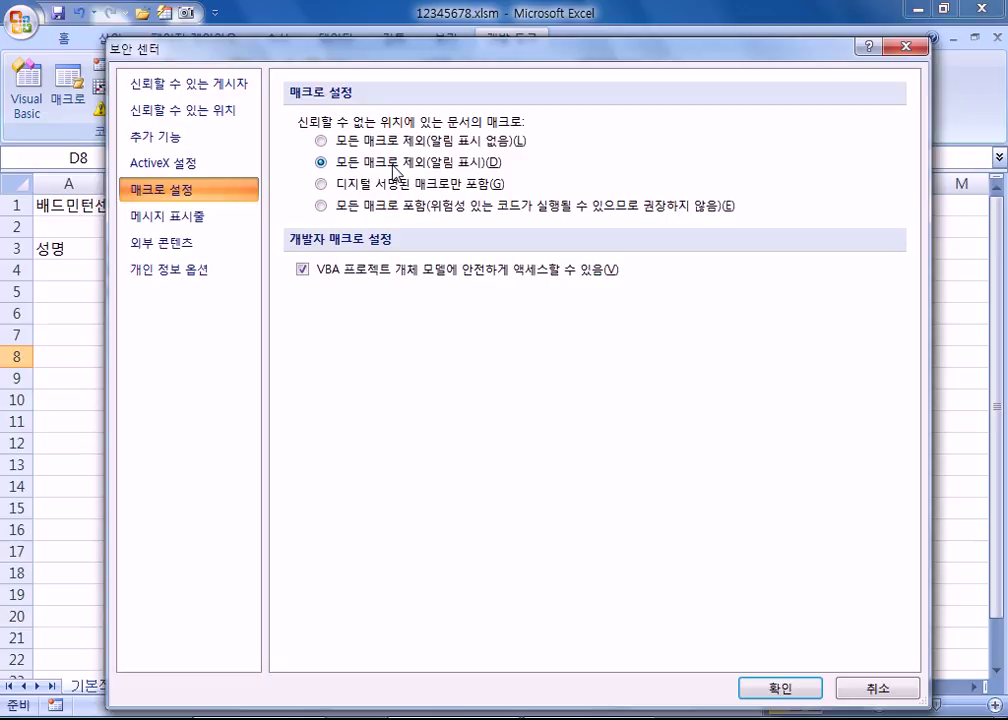
left_click(906, 46)
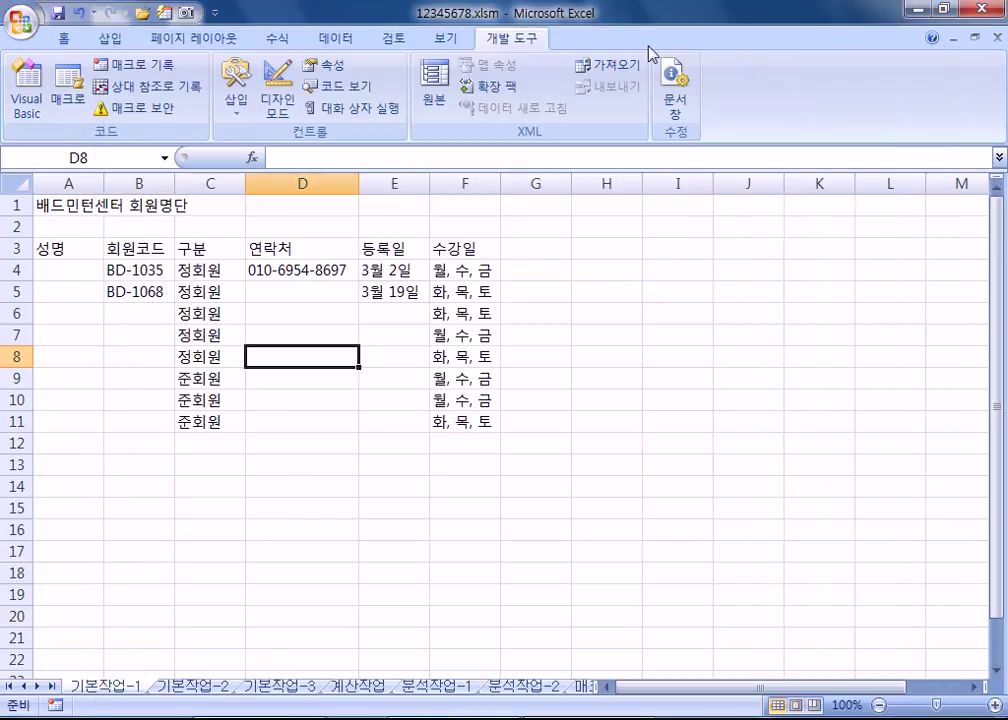
left_click(140, 109)
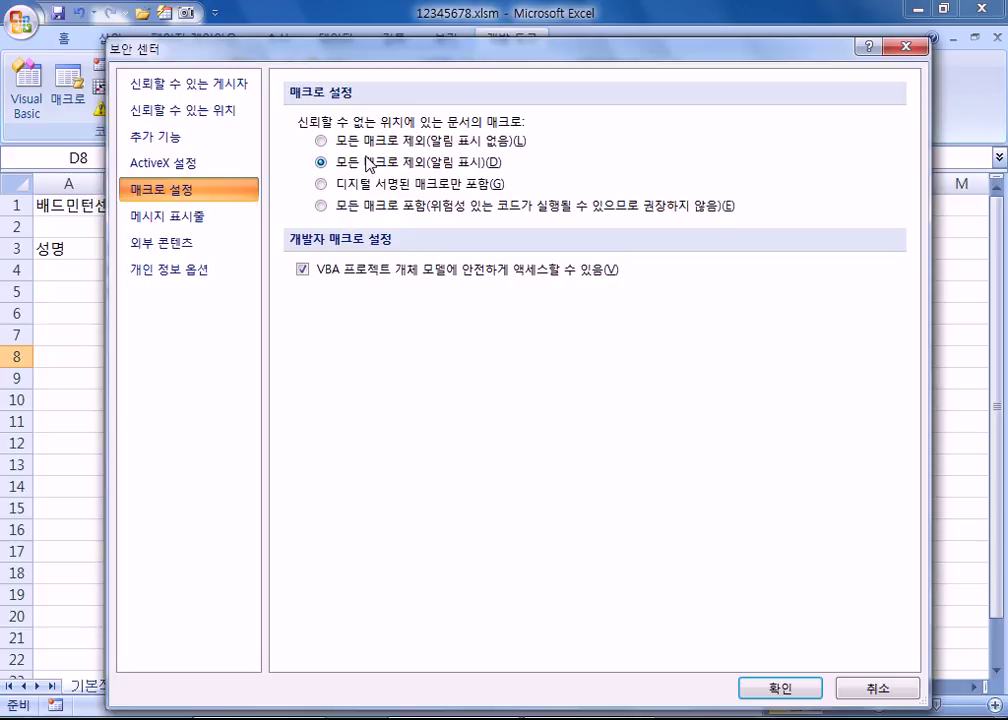
left_click(903, 47)
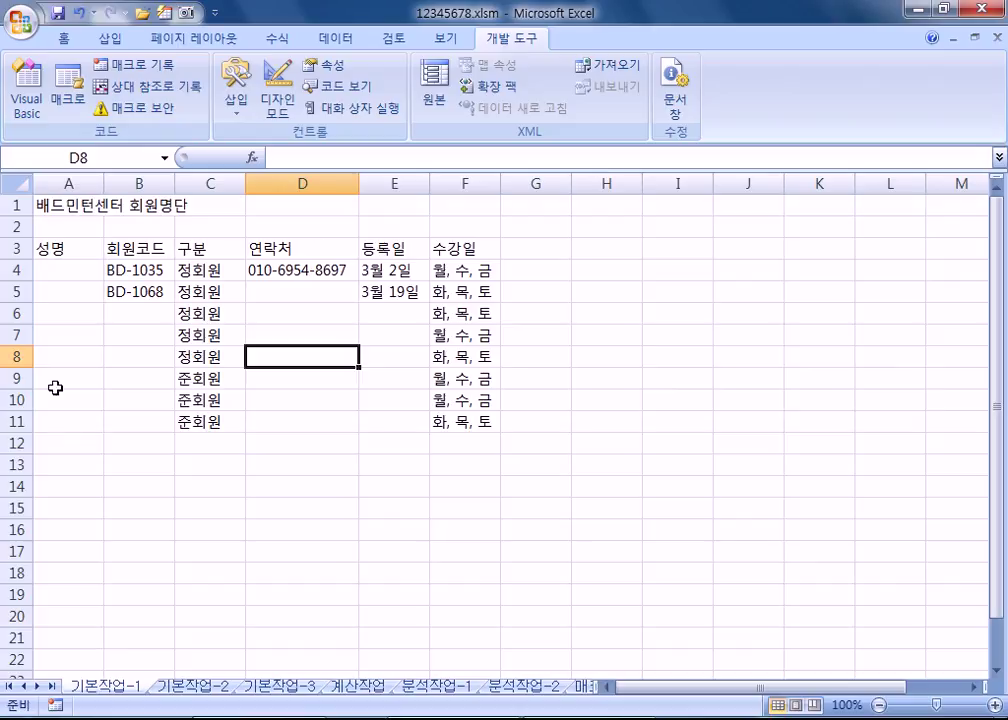
left_click(189, 489)
left_click(134, 488)
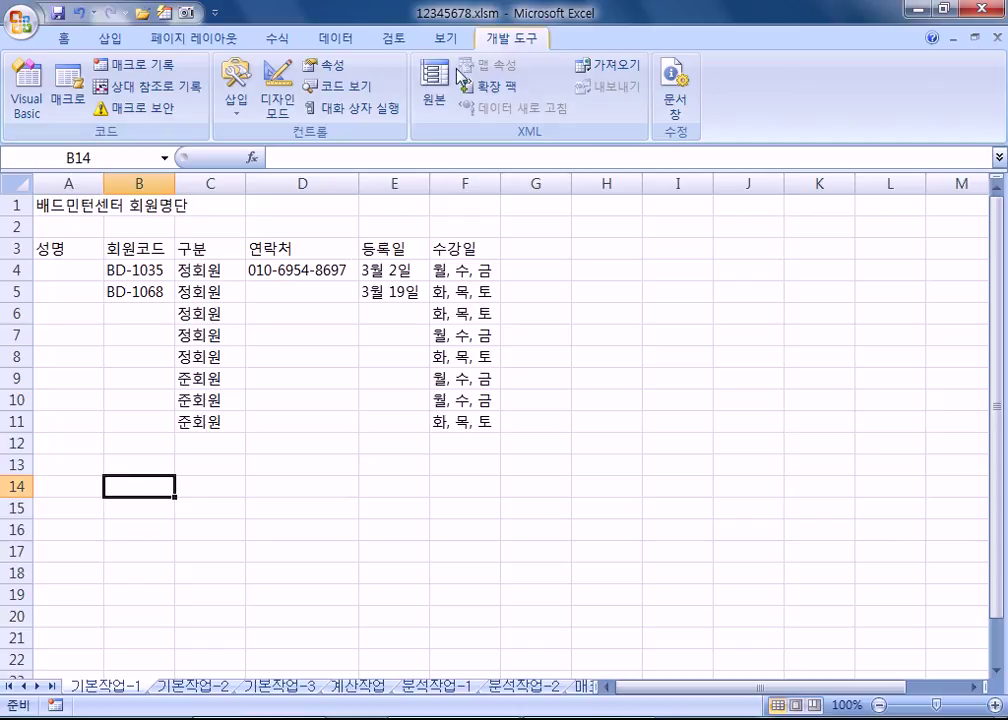
Step: Keep 'Disable all macros with notification' in Macro Security and switch to 기본작업-2
left_click(158, 107)
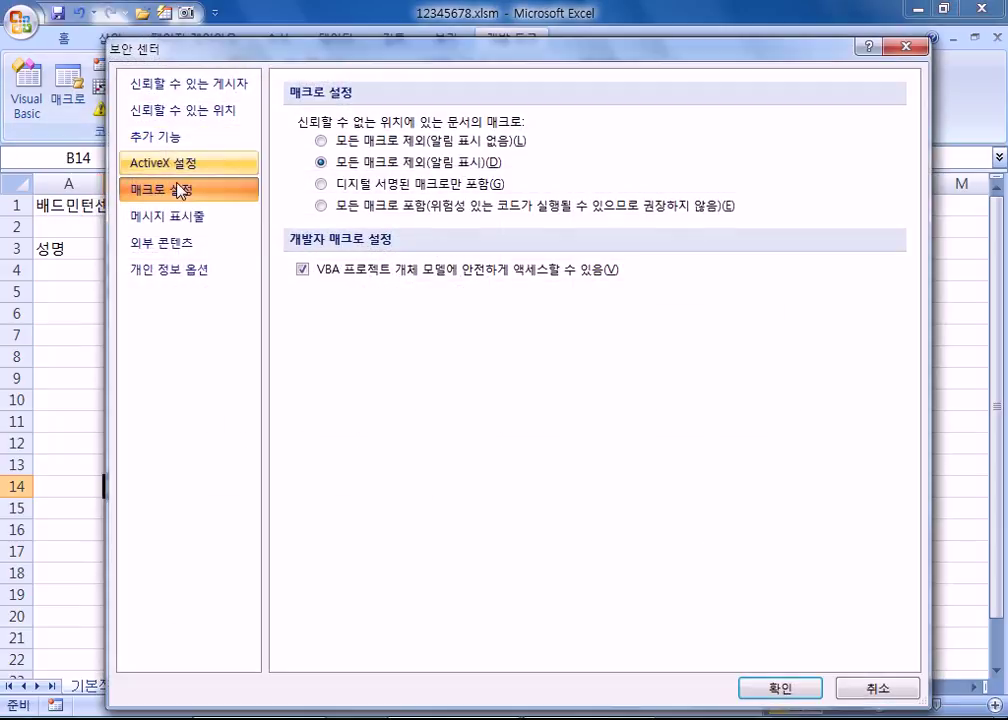
left_click(345, 210)
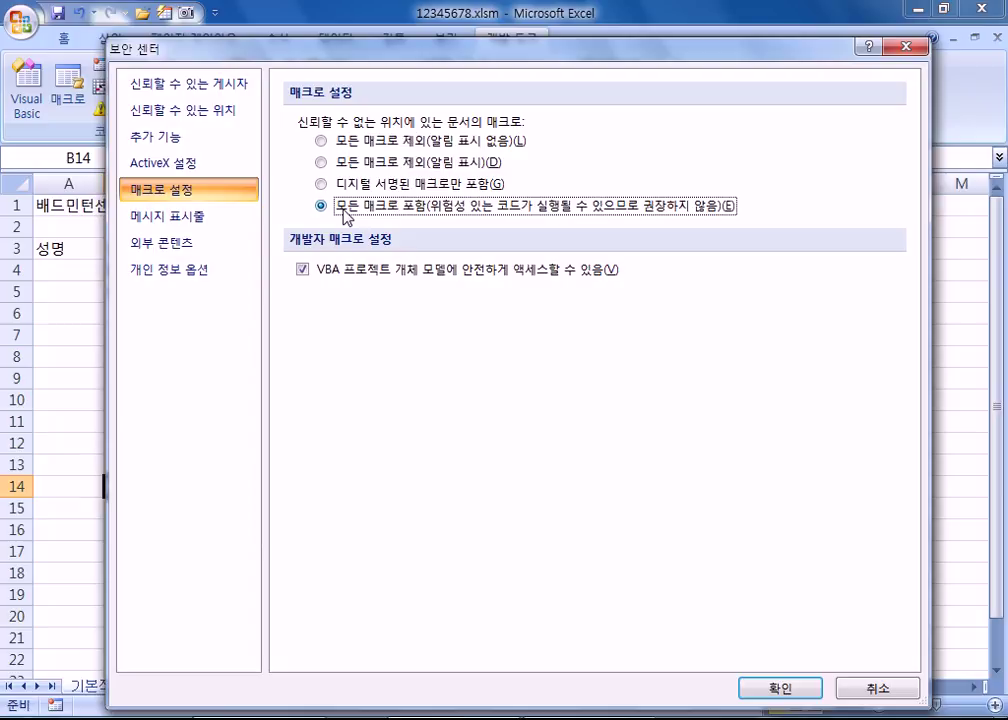
left_click(352, 163)
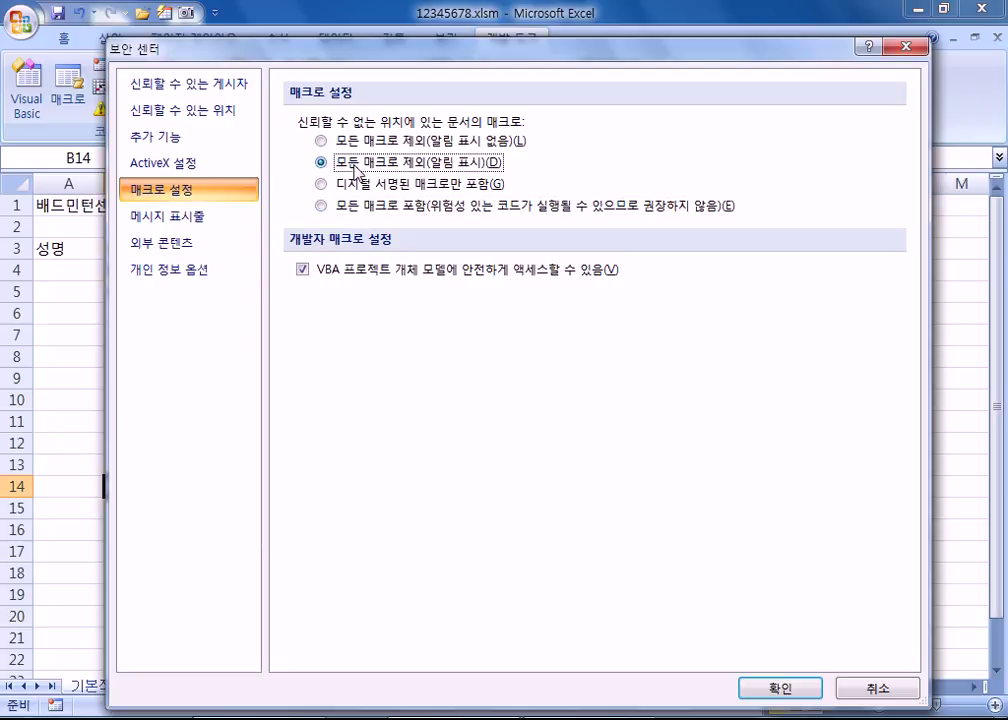
left_click(815, 689)
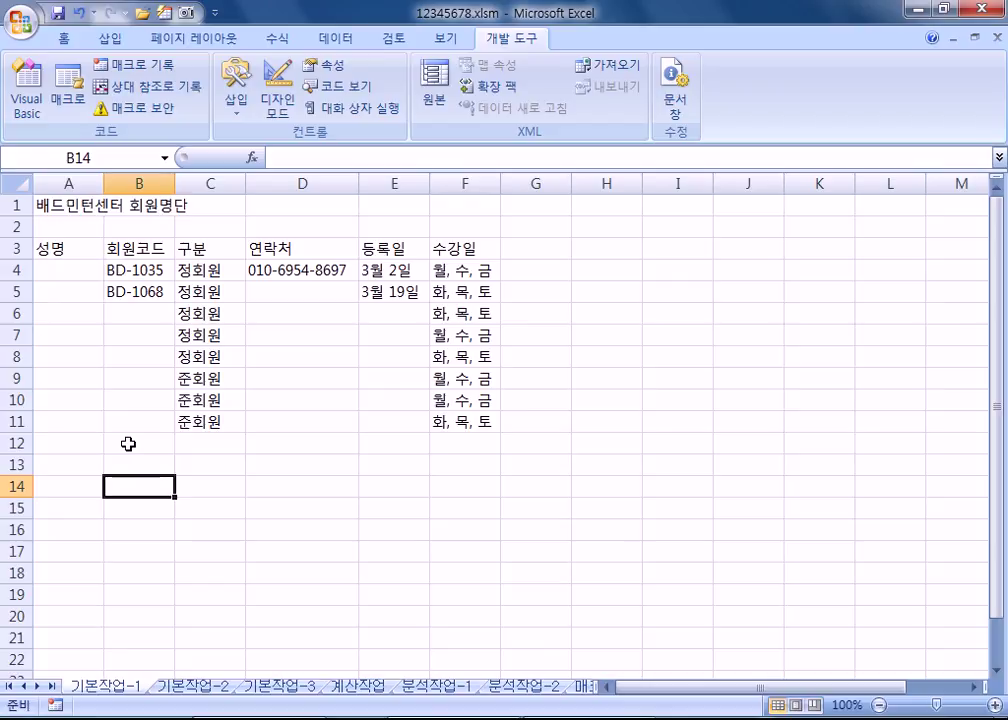
left_click(196, 690)
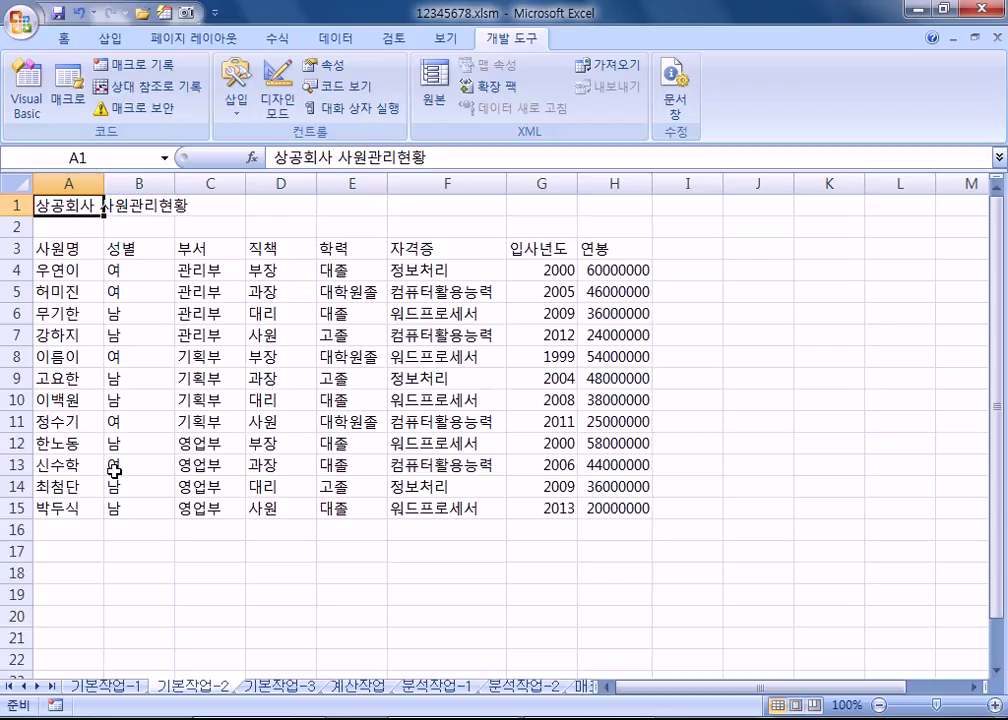
Step: Merge and center the title across A1:H1 in 궁서체, enlarged to size 16
left_click_drag(85, 205, 621, 175)
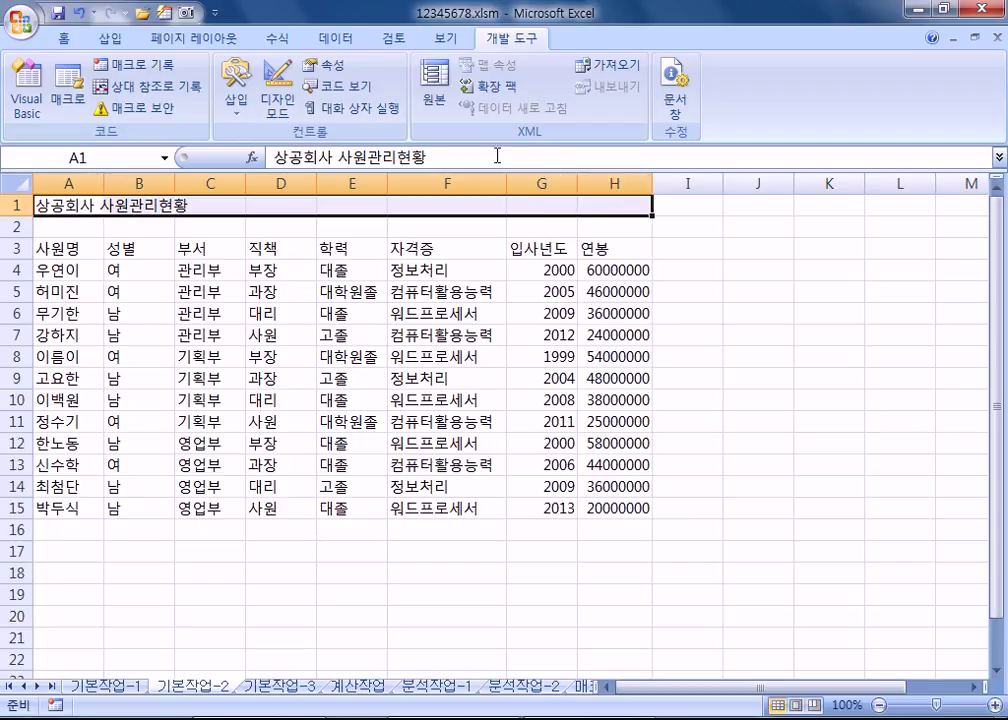
left_click(64, 38)
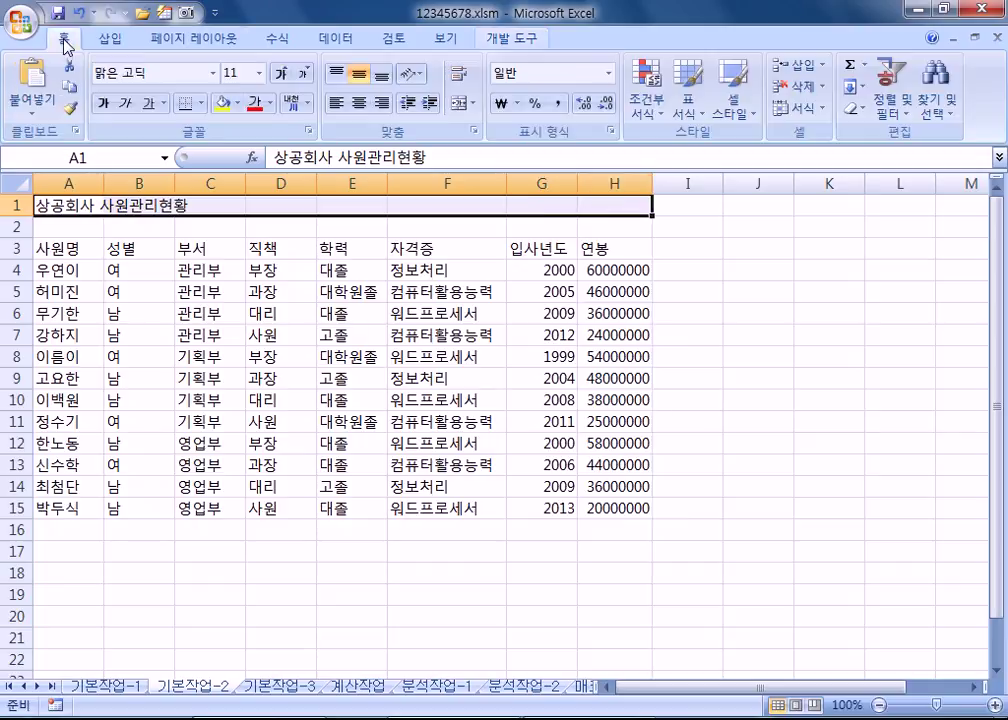
left_click(457, 104)
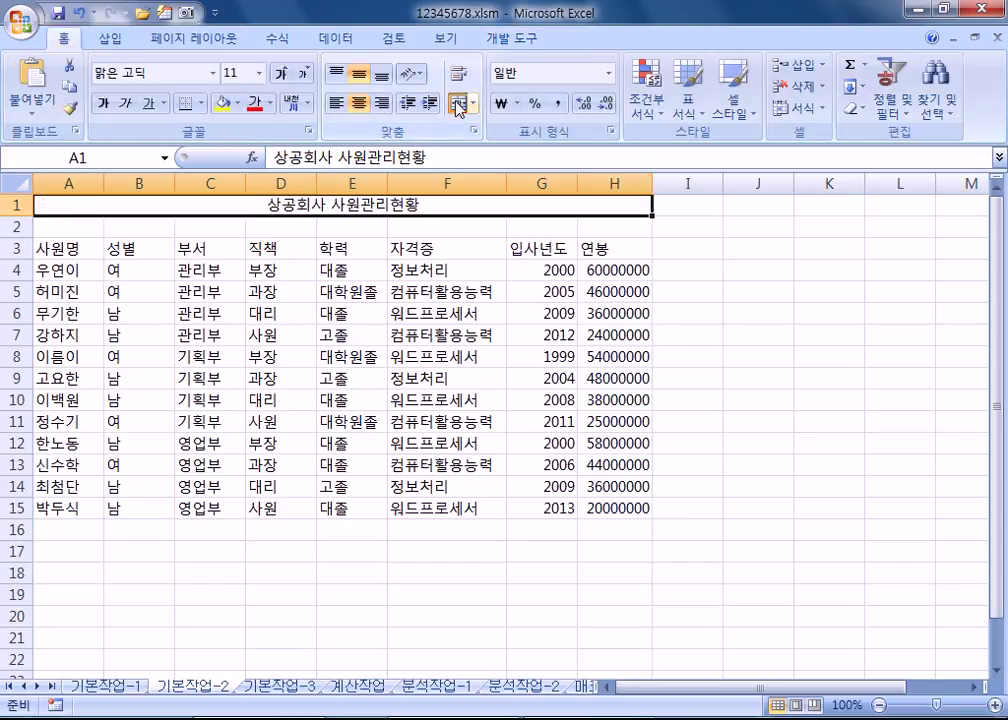
left_click(214, 76)
scroll(190, 380, "down", 8)
scroll(188, 408, "down", 3)
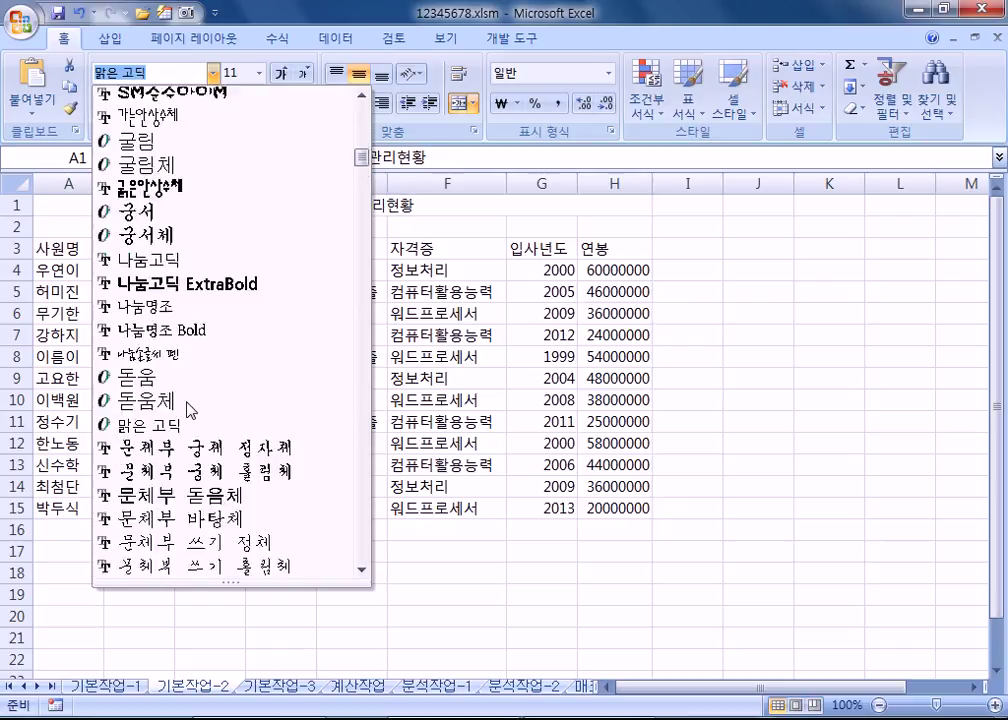
scroll(178, 365, "up", 1)
left_click(163, 236)
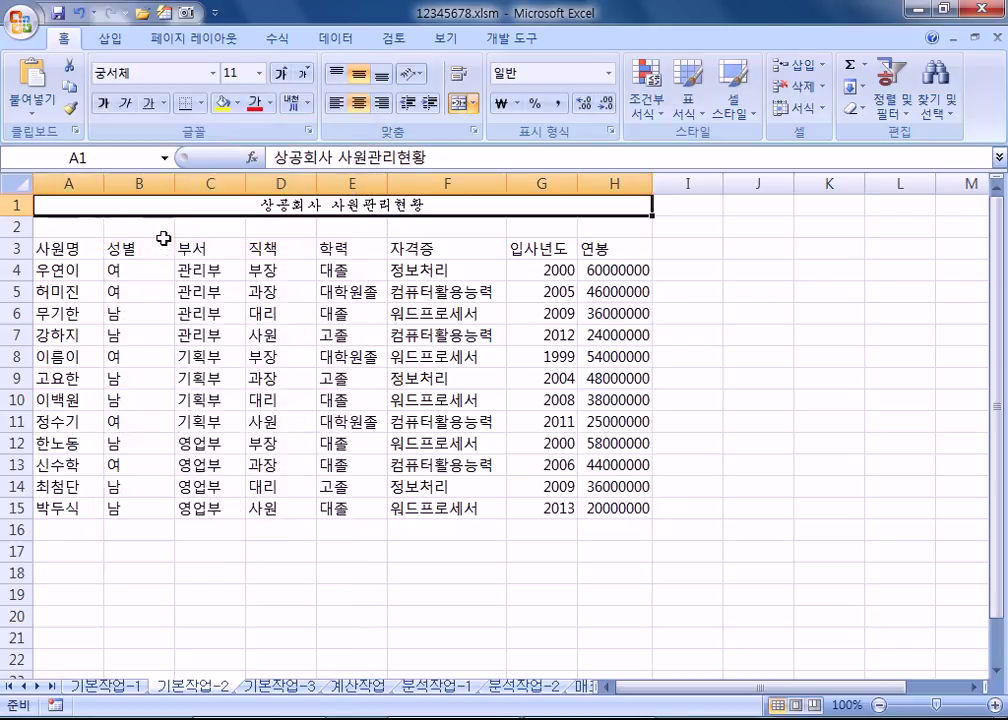
left_click(281, 74)
left_click(282, 74)
left_click(283, 75)
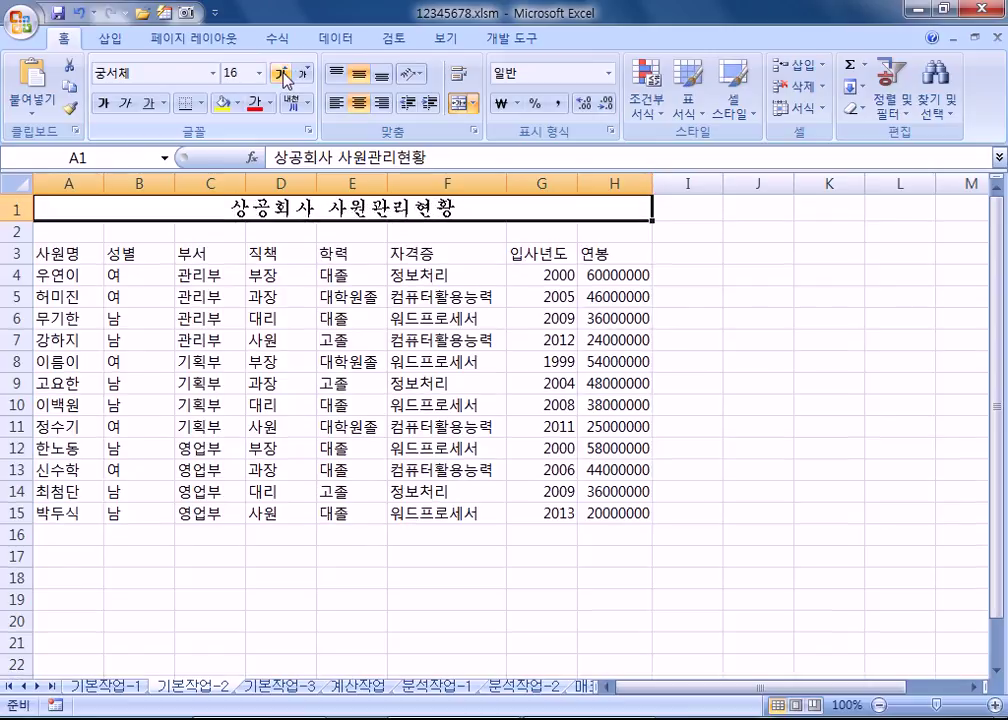
Step: Make the 상공회사 사원관리현황 title bold, italic and underlined
left_click(103, 103)
left_click(126, 104)
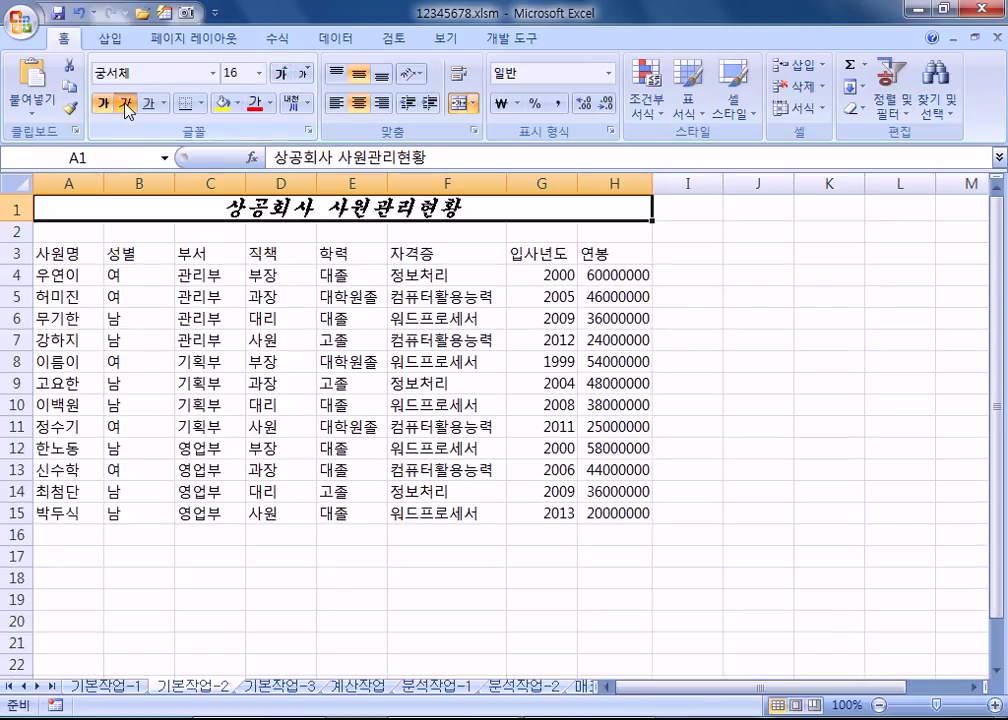
left_click(148, 101)
left_click(278, 297)
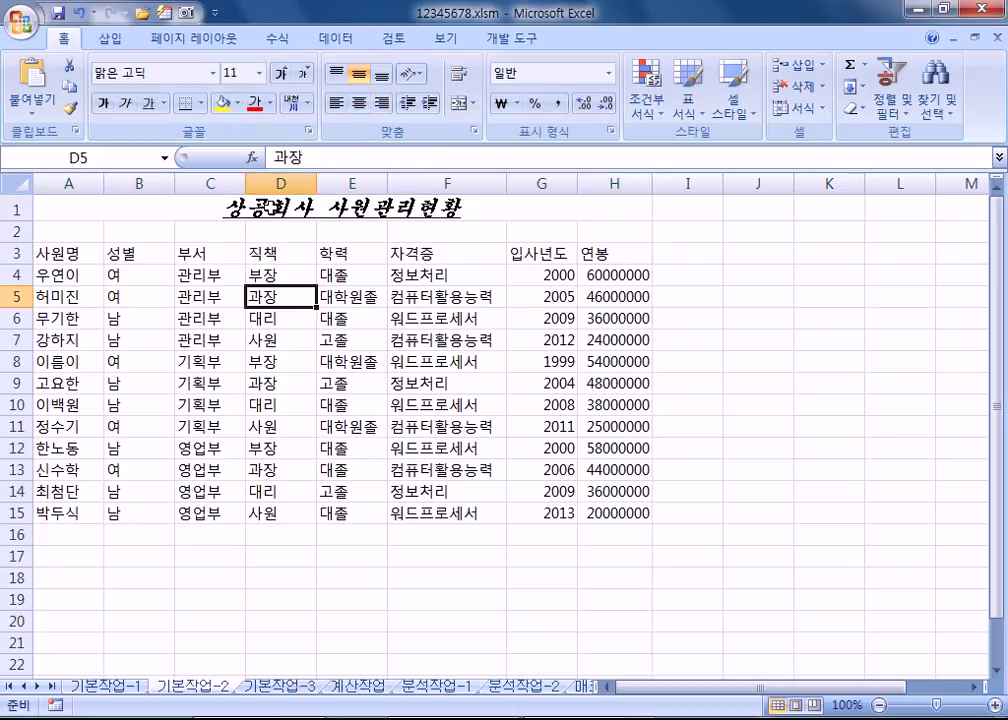
left_click(195, 214)
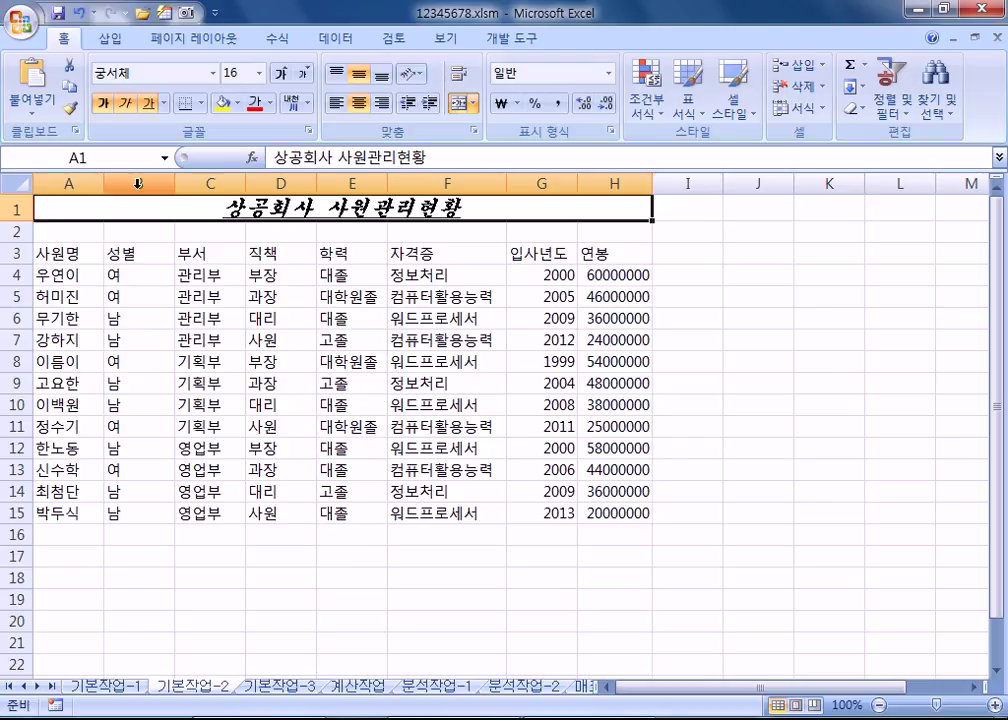
Step: Set the header row A3:H3 to the 돋움체 font
left_click(62, 254)
left_click_drag(62, 254, 603, 254)
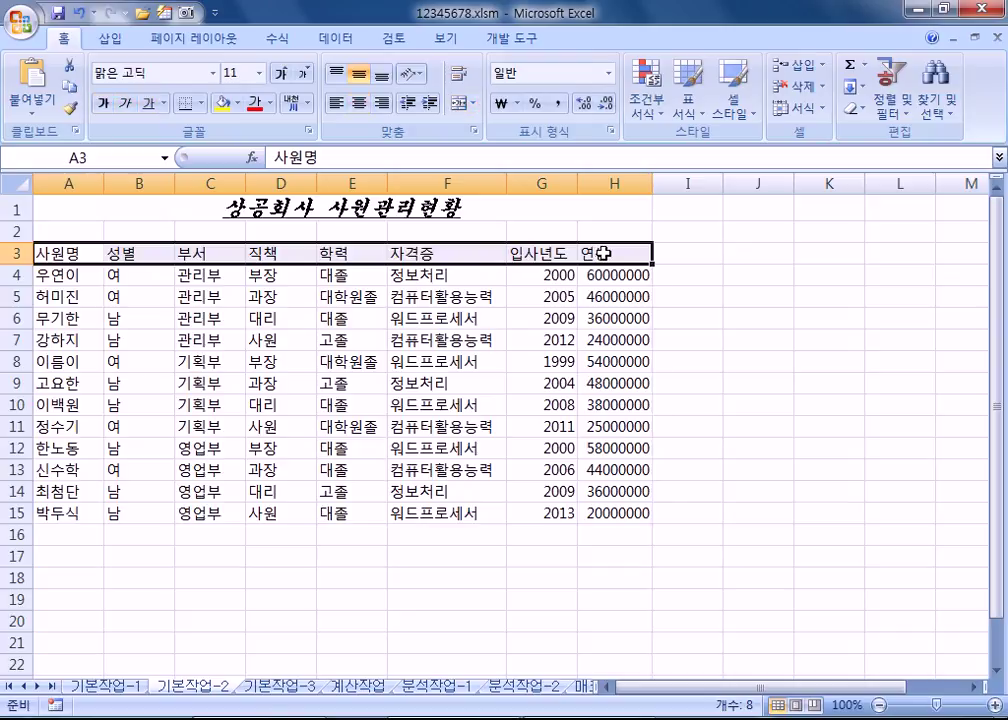
left_click(213, 73)
scroll(222, 330, "down", 4)
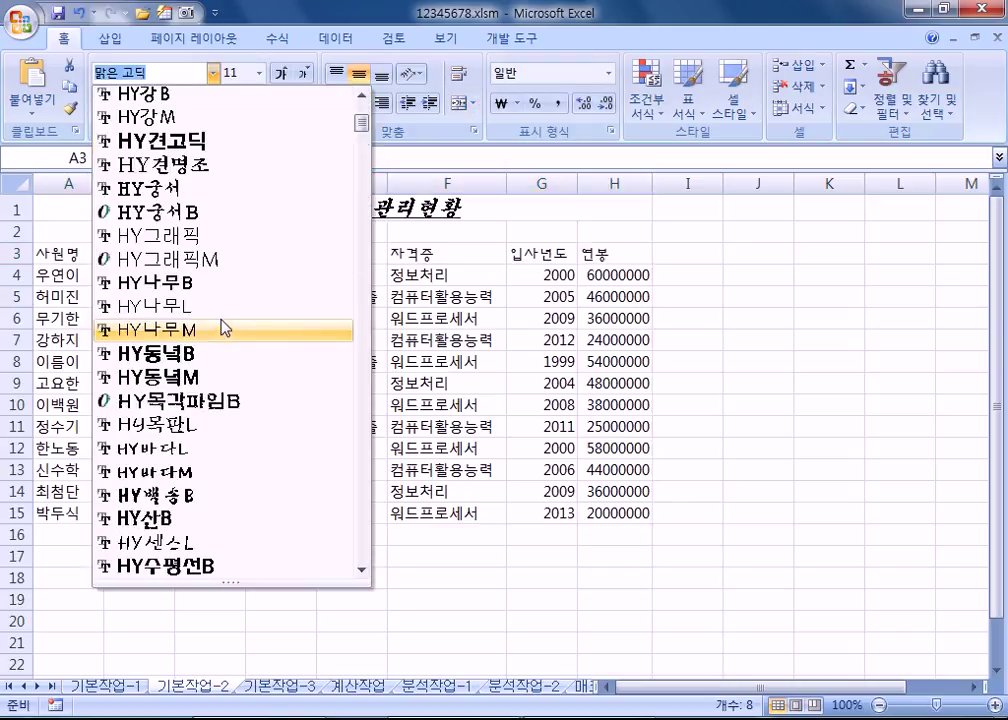
scroll(224, 330, "down", 5)
scroll(224, 335, "down", 2)
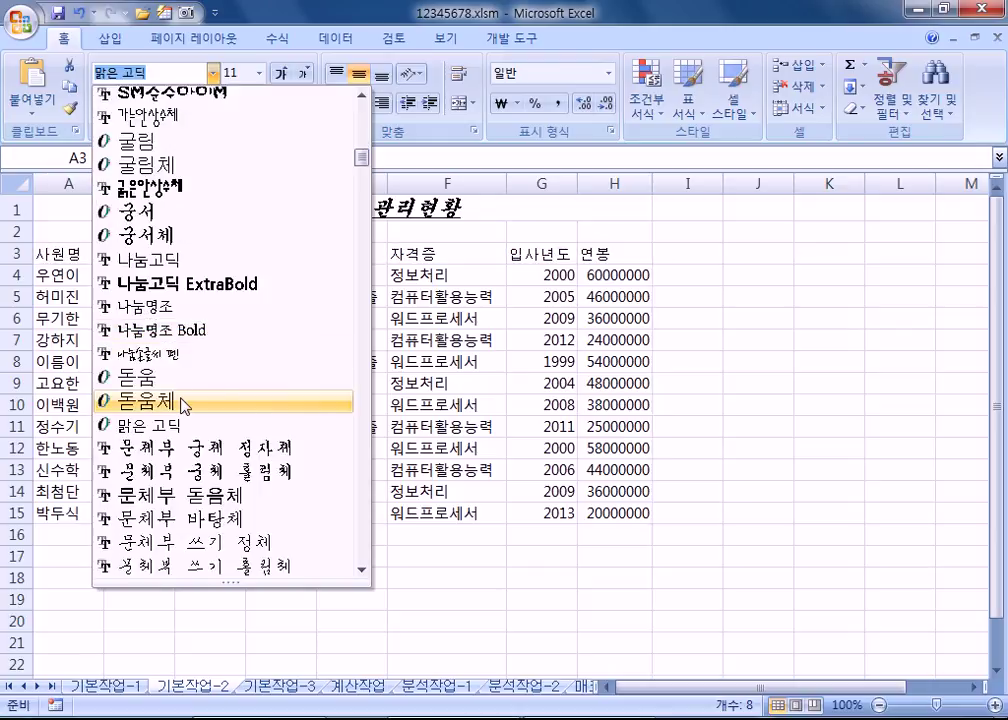
left_click(183, 401)
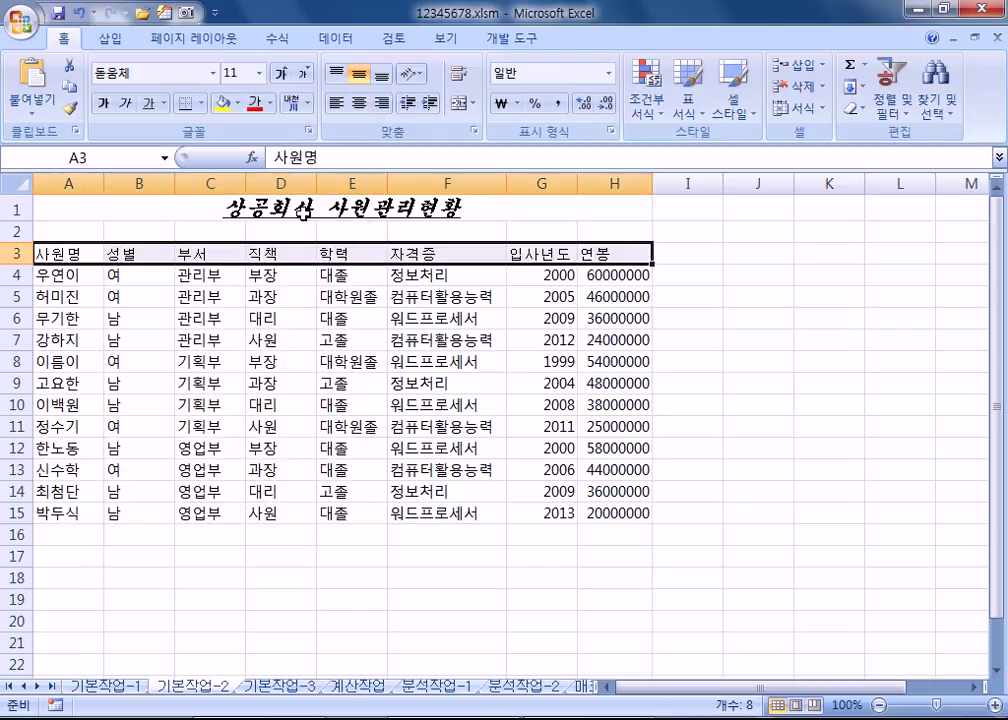
Step: Give the headers yellow text, a green fill and centred alignment
left_click(269, 103)
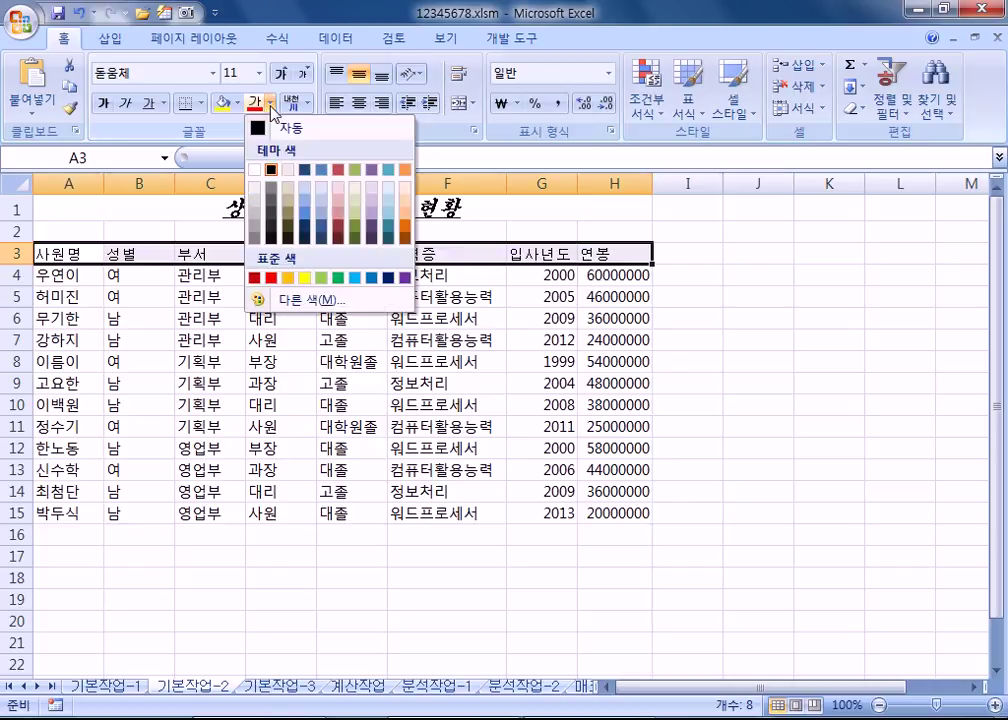
left_click(305, 279)
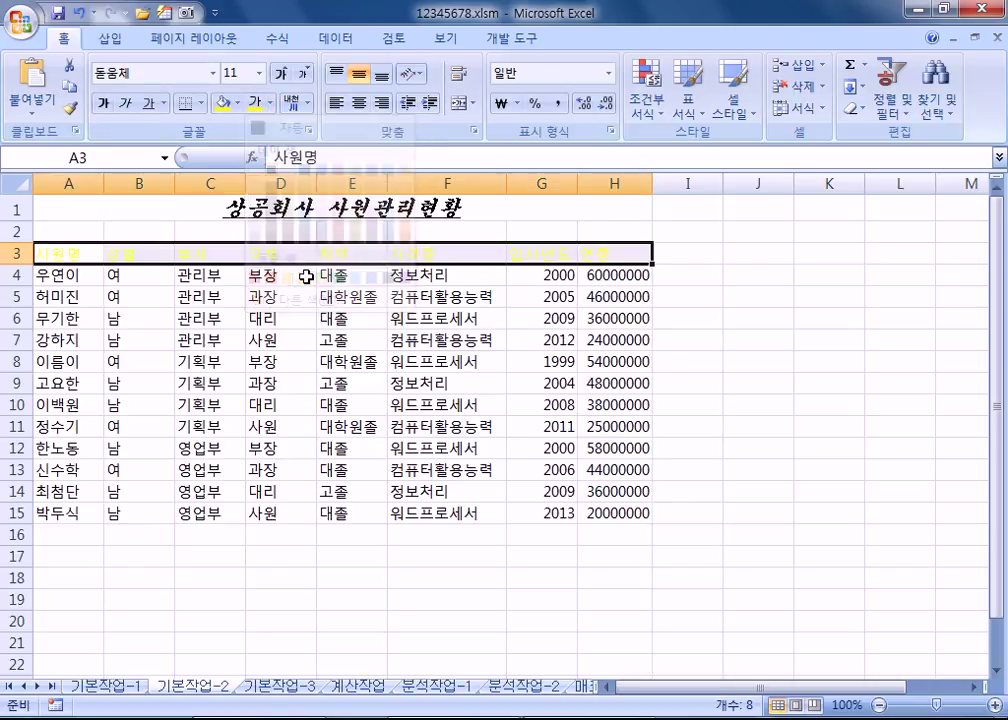
left_click(237, 103)
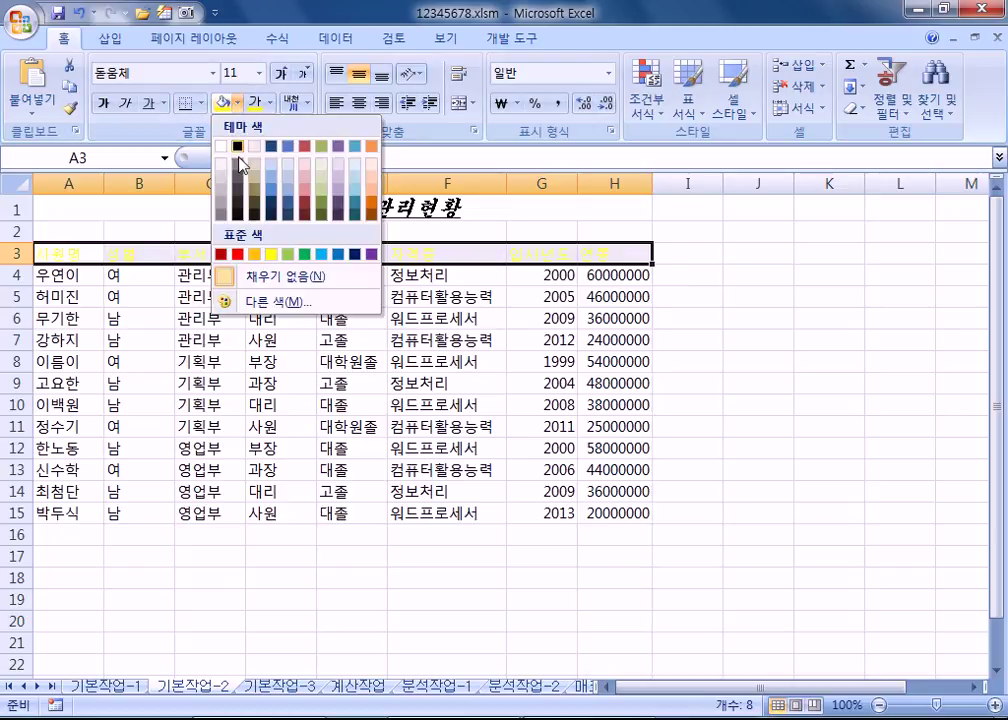
left_click(305, 254)
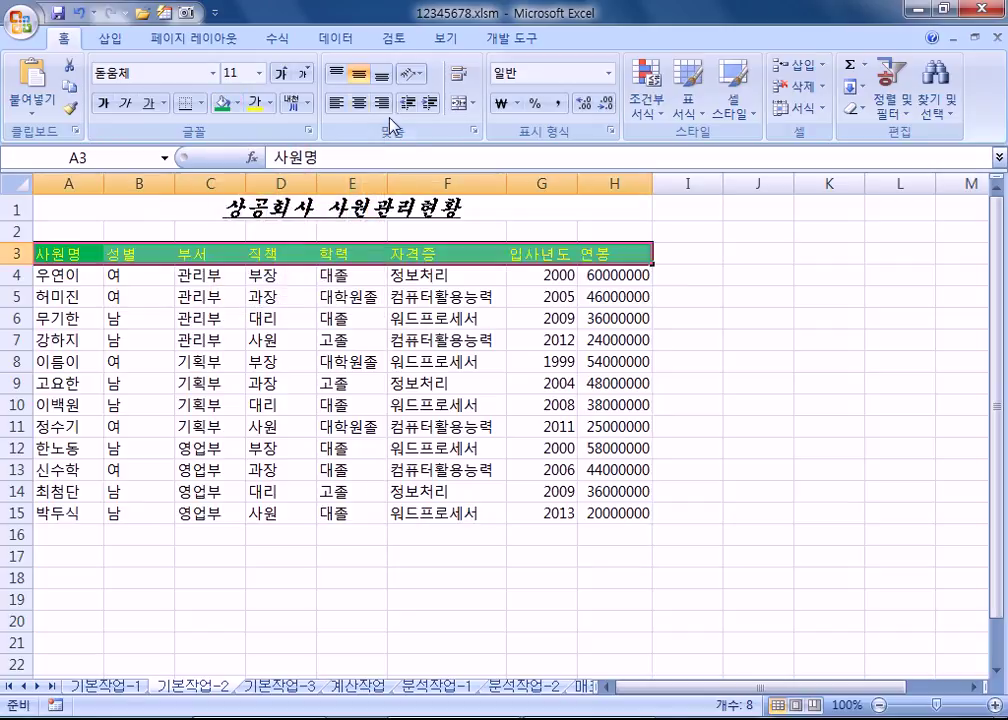
left_click(357, 104)
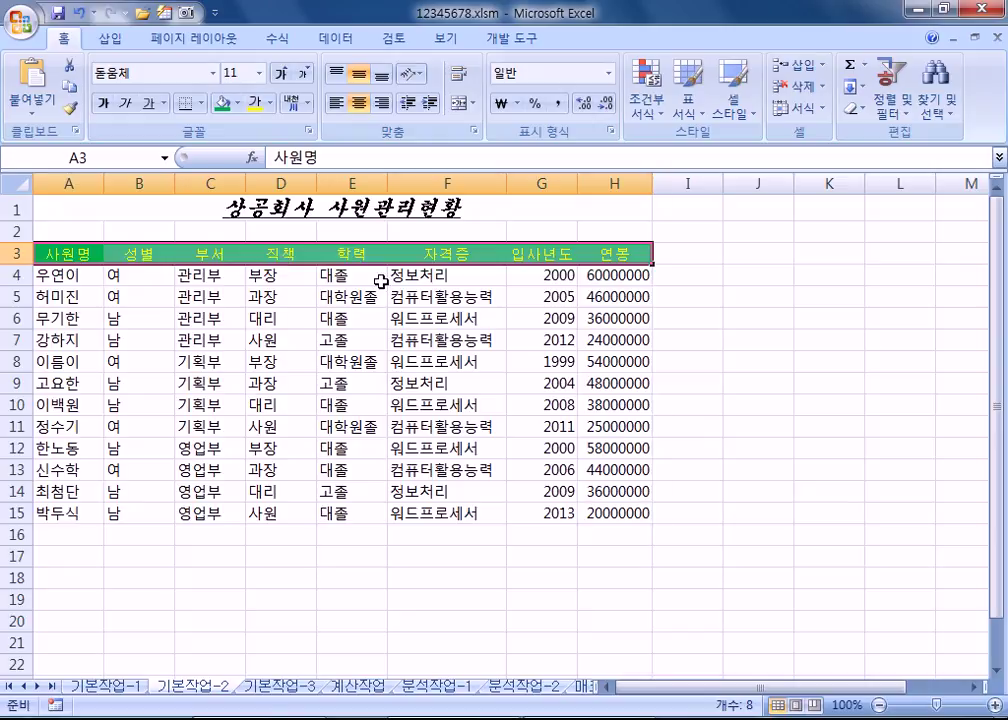
left_click(472, 254)
Step: Convert the F3 header 자격증 to hanja-only 資格證
double_click(478, 254)
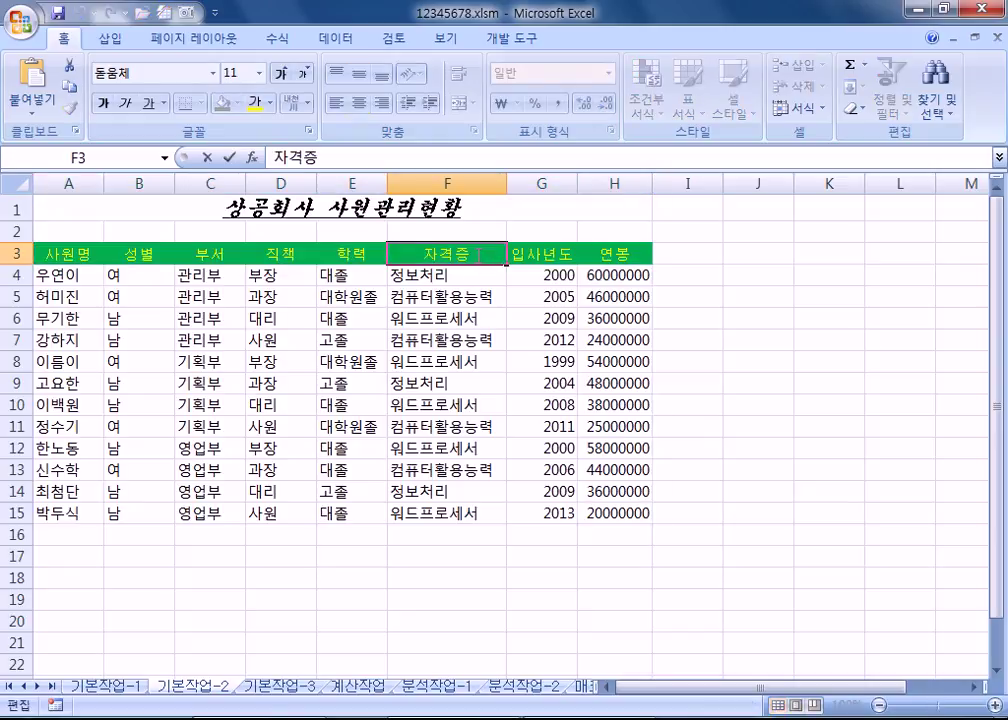
key("shift+Home")
left_click(498, 256)
left_click_drag(498, 256, 424, 243)
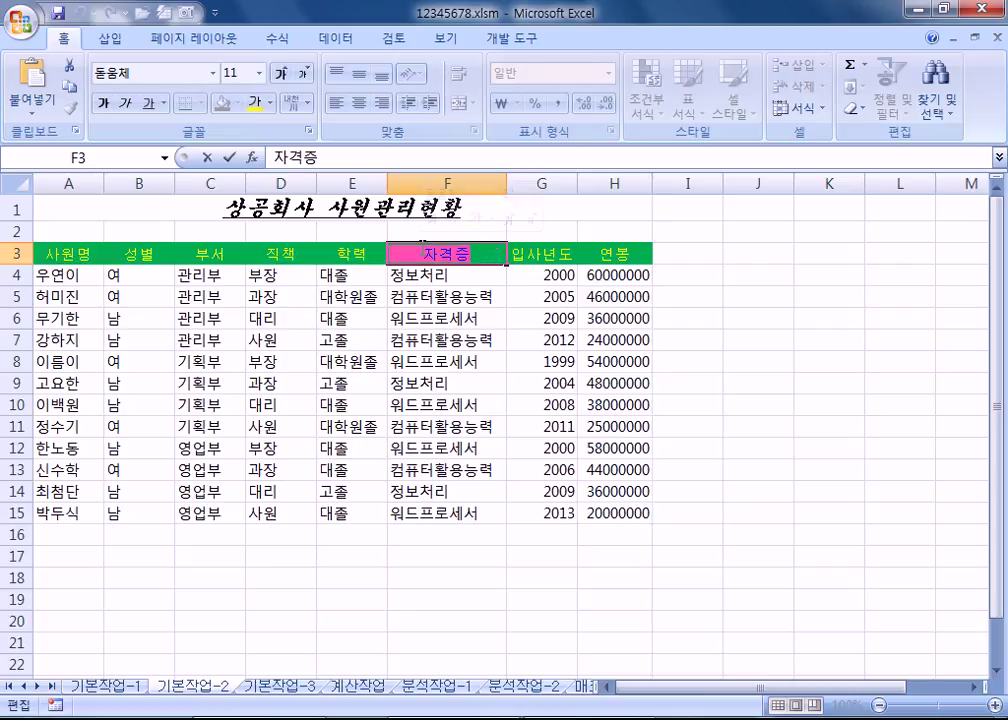
key("Hangul_Hanja")
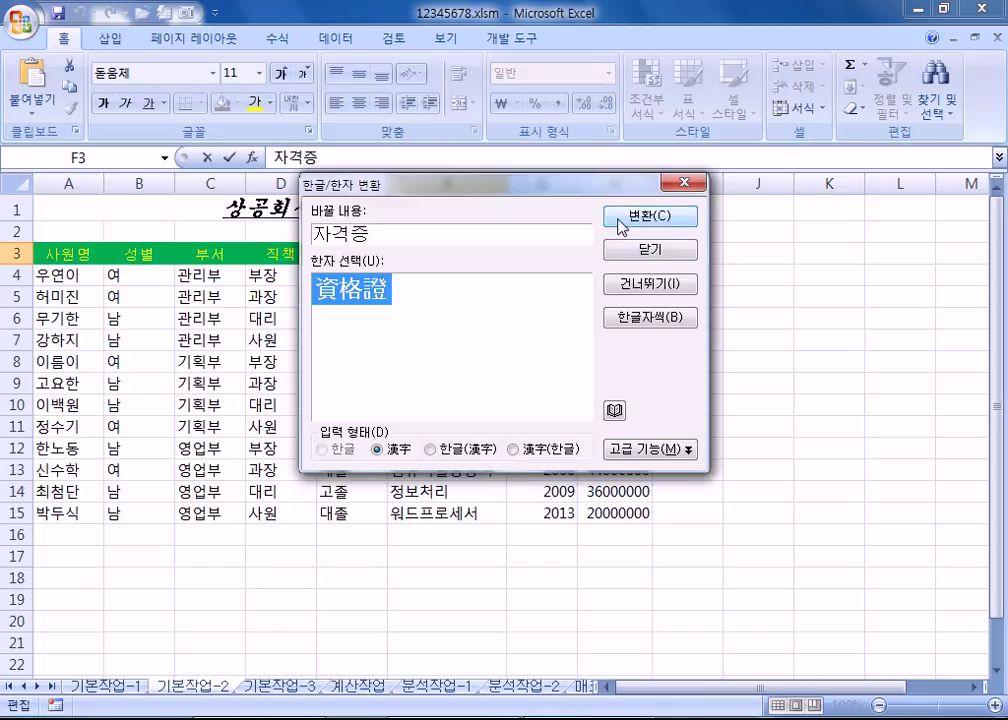
left_click(430, 449)
left_click(512, 449)
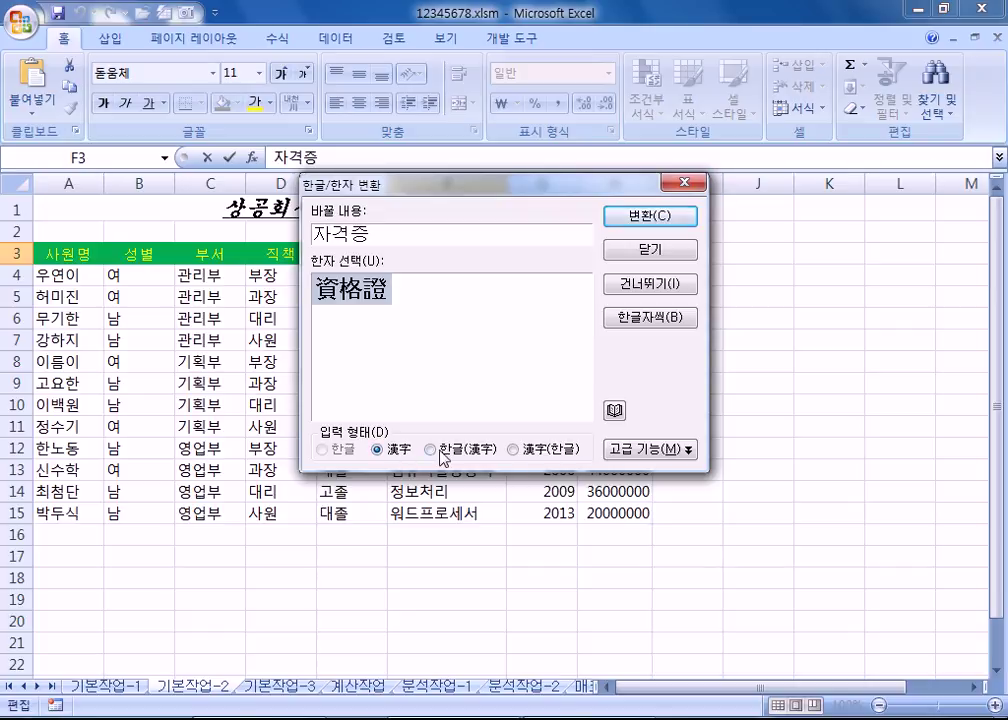
left_click(640, 216)
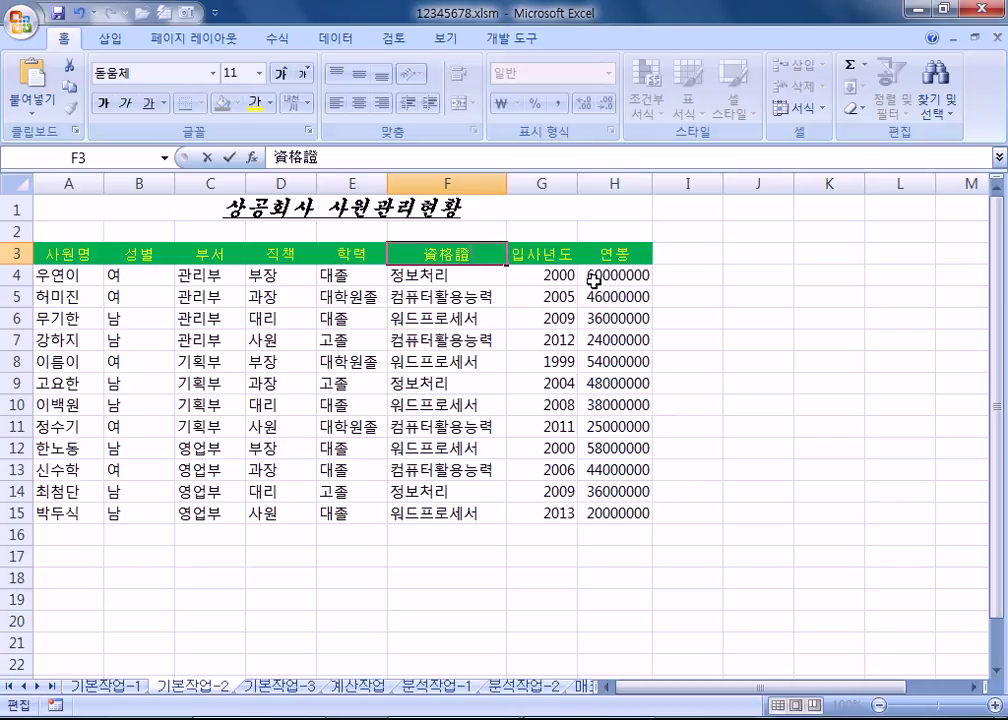
Step: Select the 연봉 values H4:H15 and bring up a blank Notepad window
left_click_drag(614, 275, 607, 511)
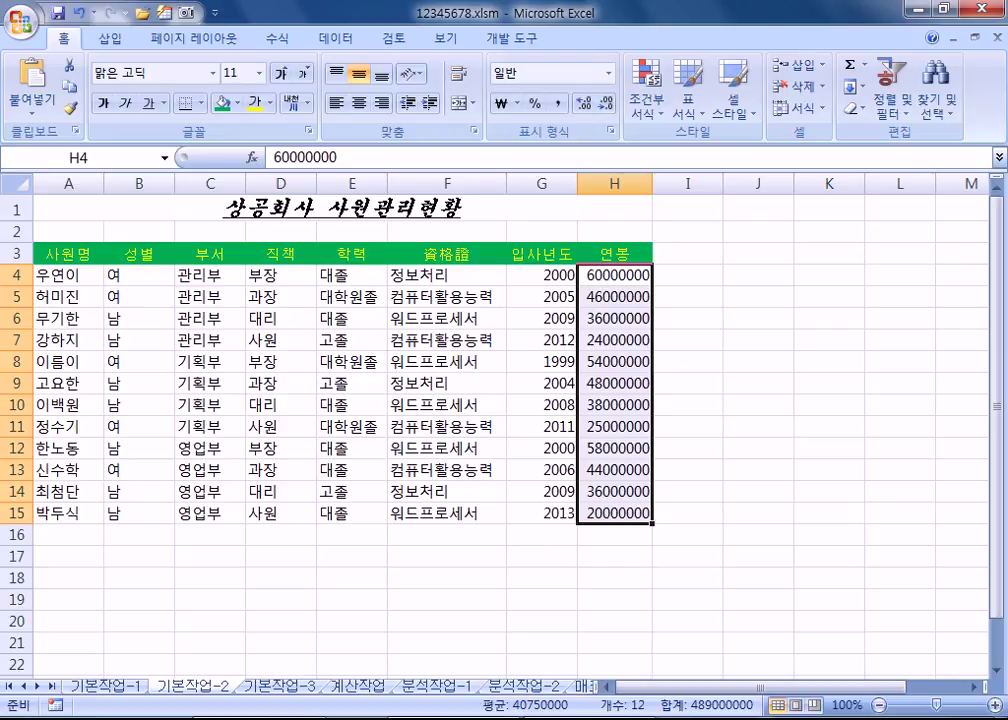
key("alt+Tab")
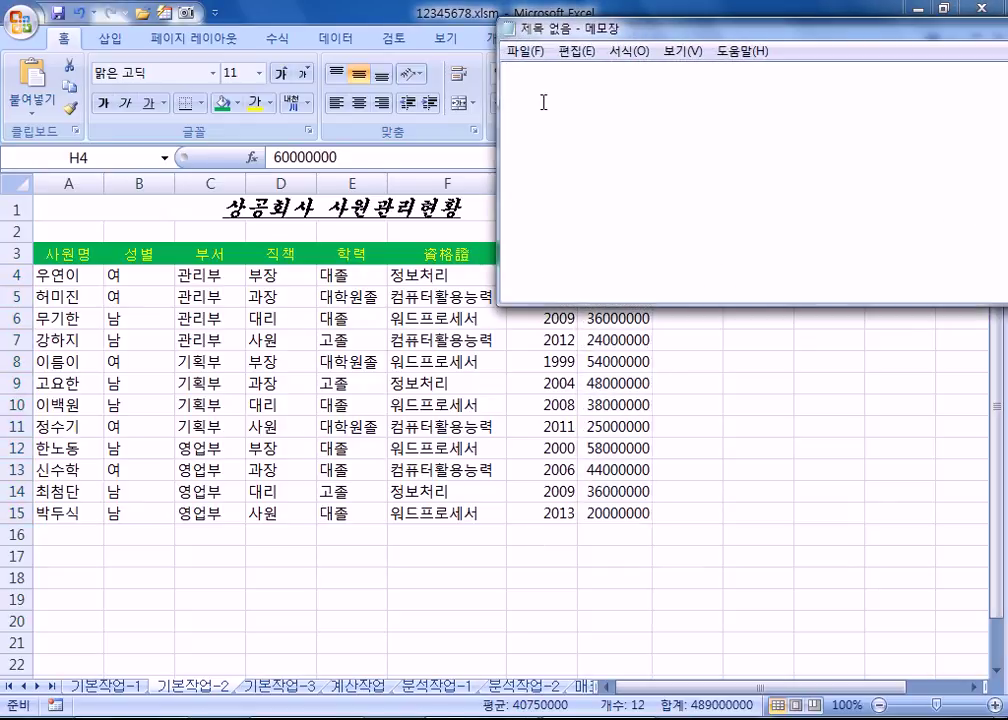
Step: Write the first notes: 60000000 > 60백만원 and custom format #,##0,,백만원
left_click_drag(580, 30, 95, 62)
type("60000000")
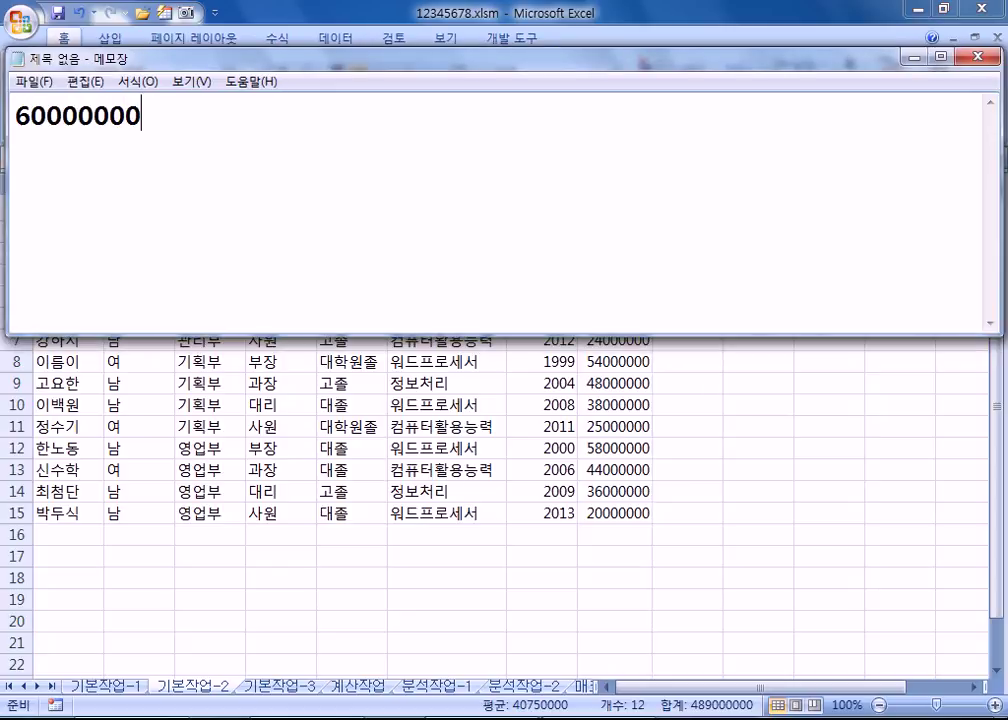
type(" > 5")
key("BackSpace")
type("60백ㅁ만원")
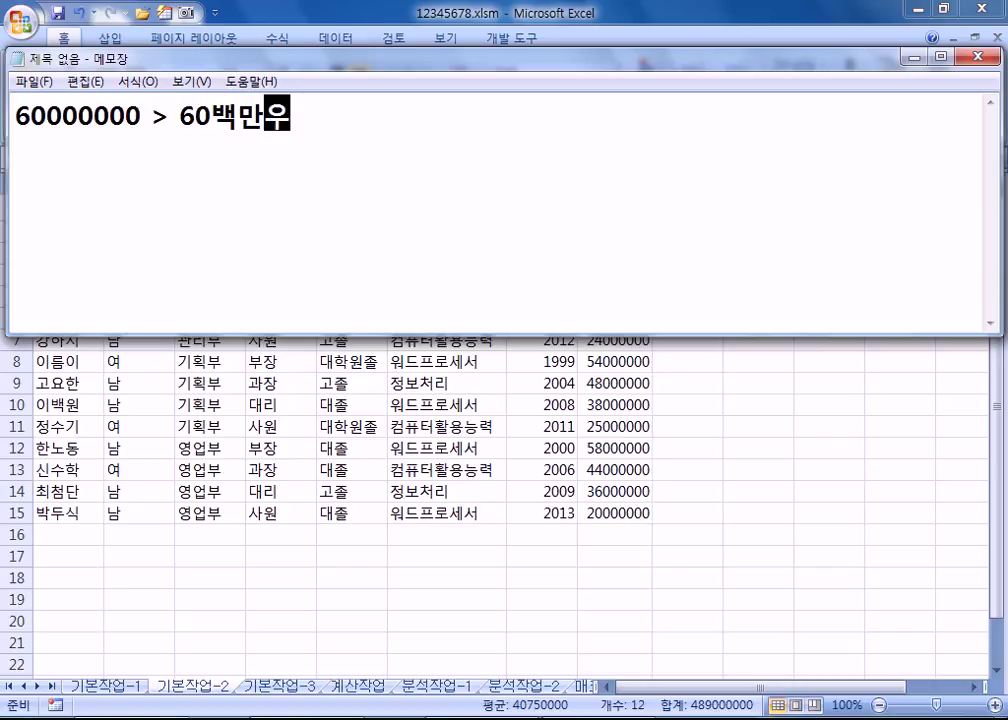
key("Return")
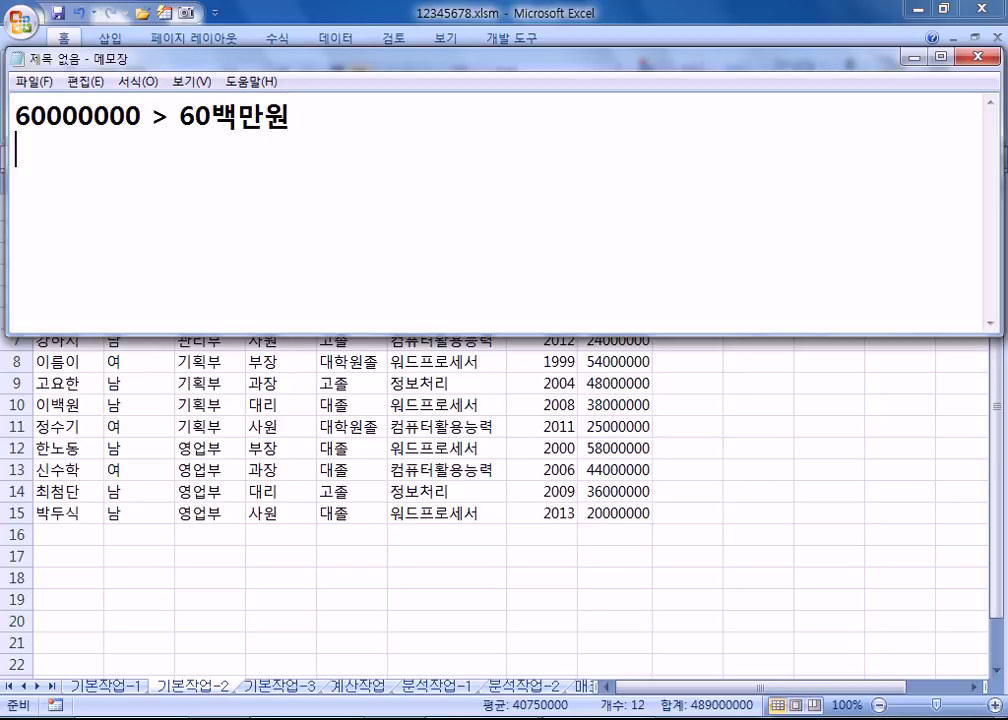
type("사용")
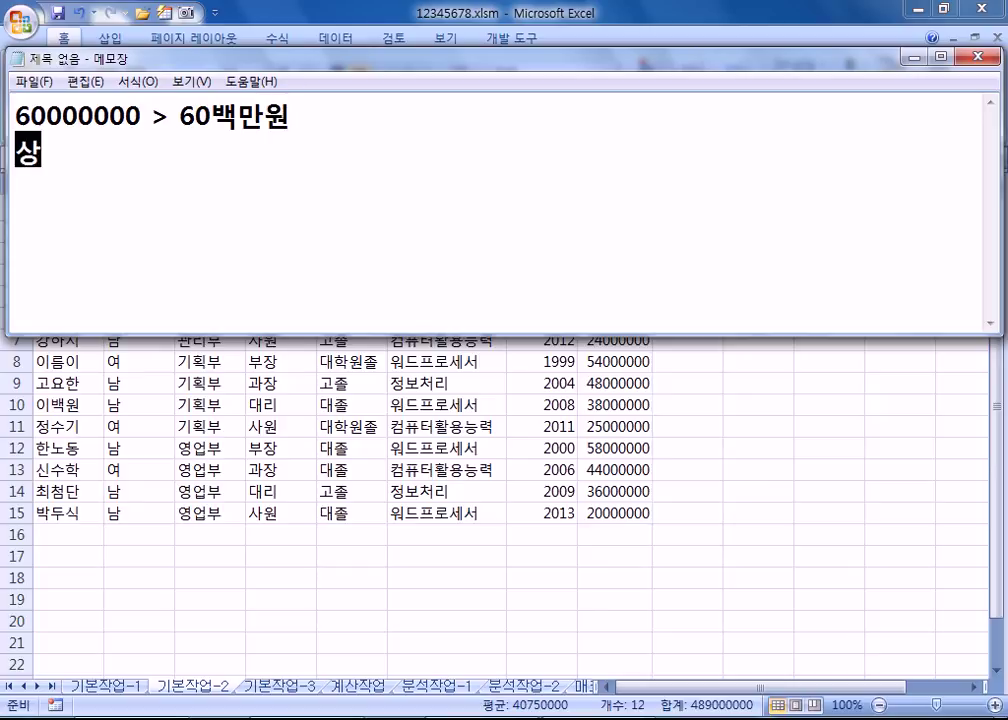
type("자 지정 서식")
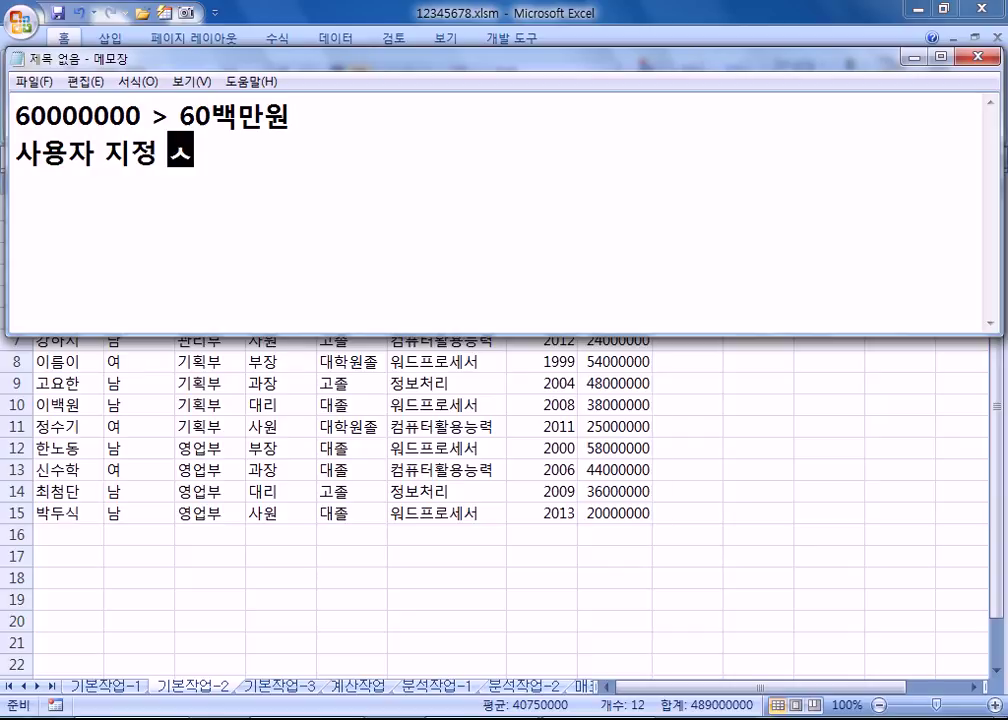
type(" > ")
type("#,##0")
type(",,백마")
type("ㄴ원")
left_click(22, 252)
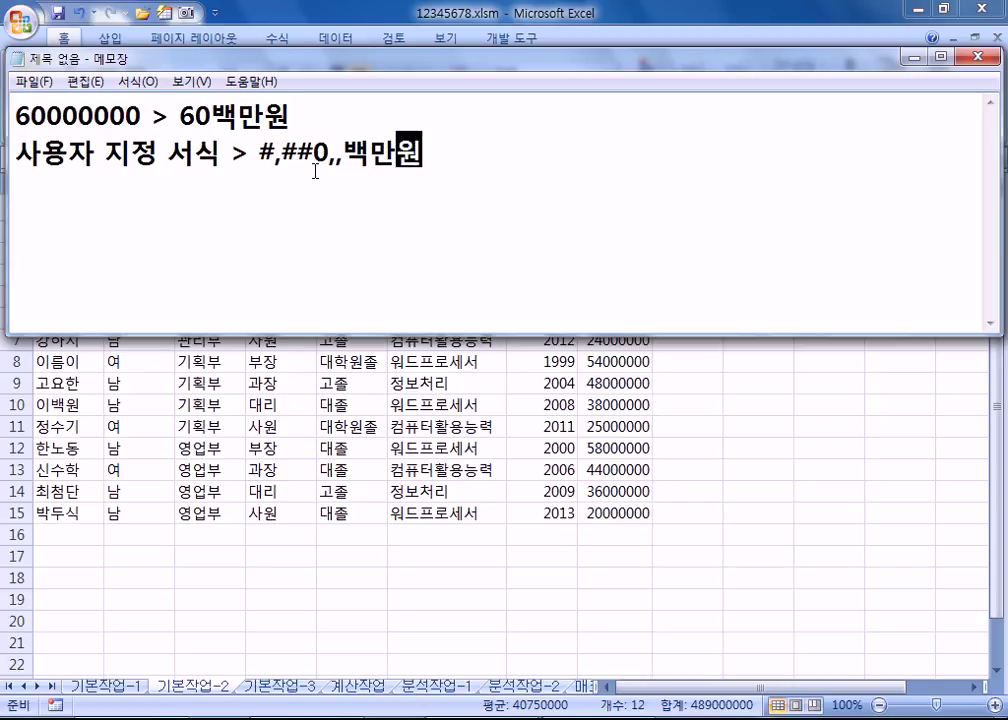
Step: Add a note that #,##0 puts a comma every thousand: 60000000 > 60,000,000
key("Return")
type("#,##0 : ")
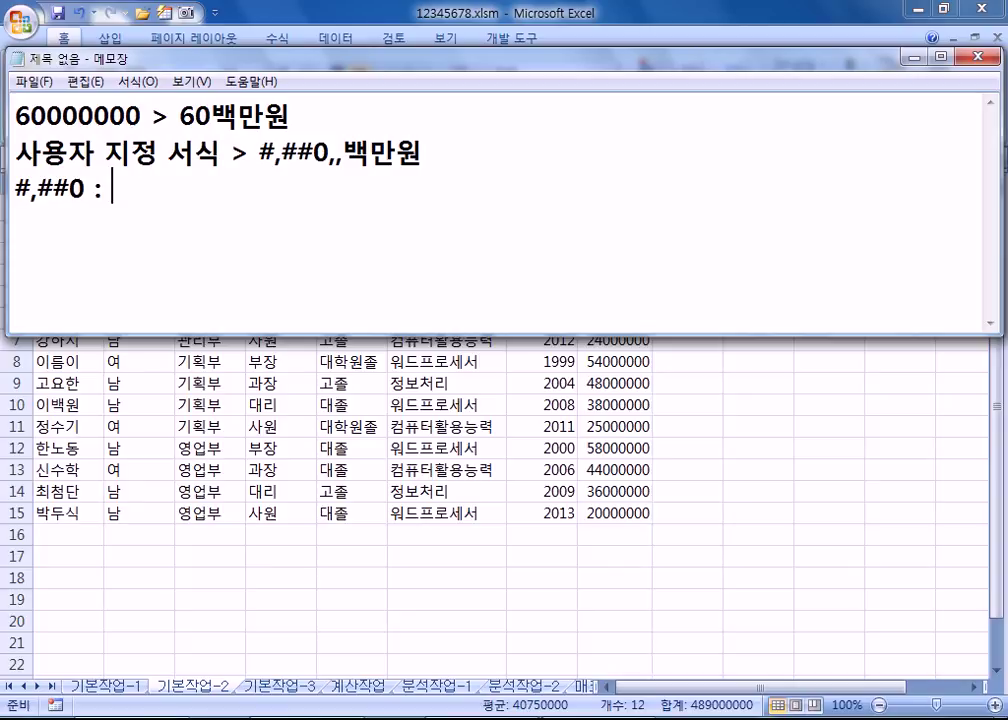
type("숫자 4")
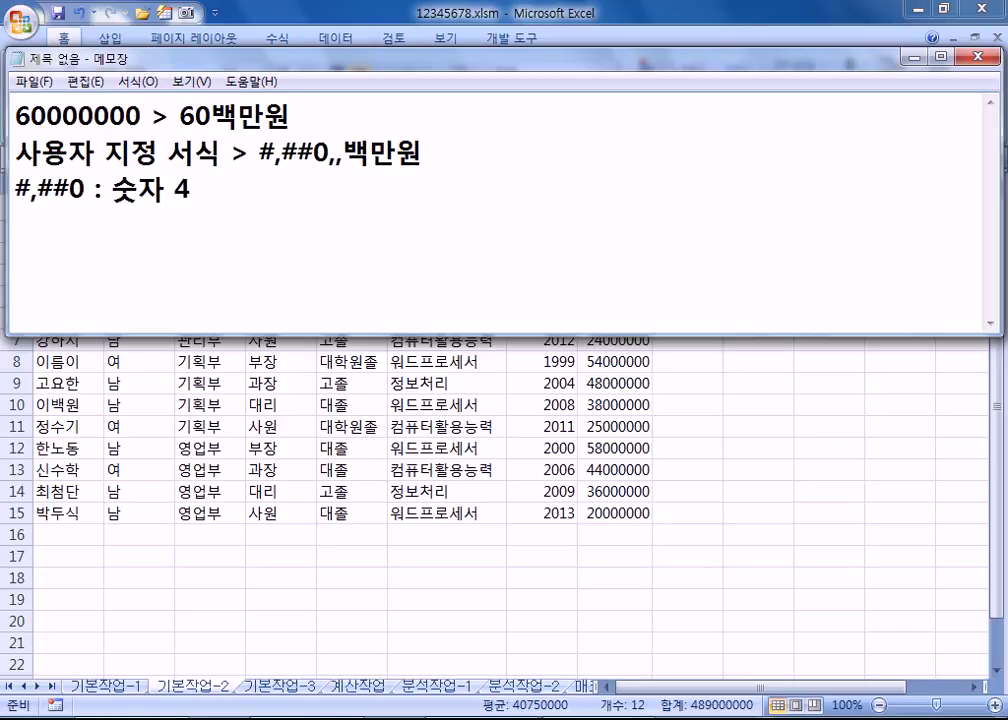
key("BackSpace")
type("2")
key("BackSpace")
type("3자리마")
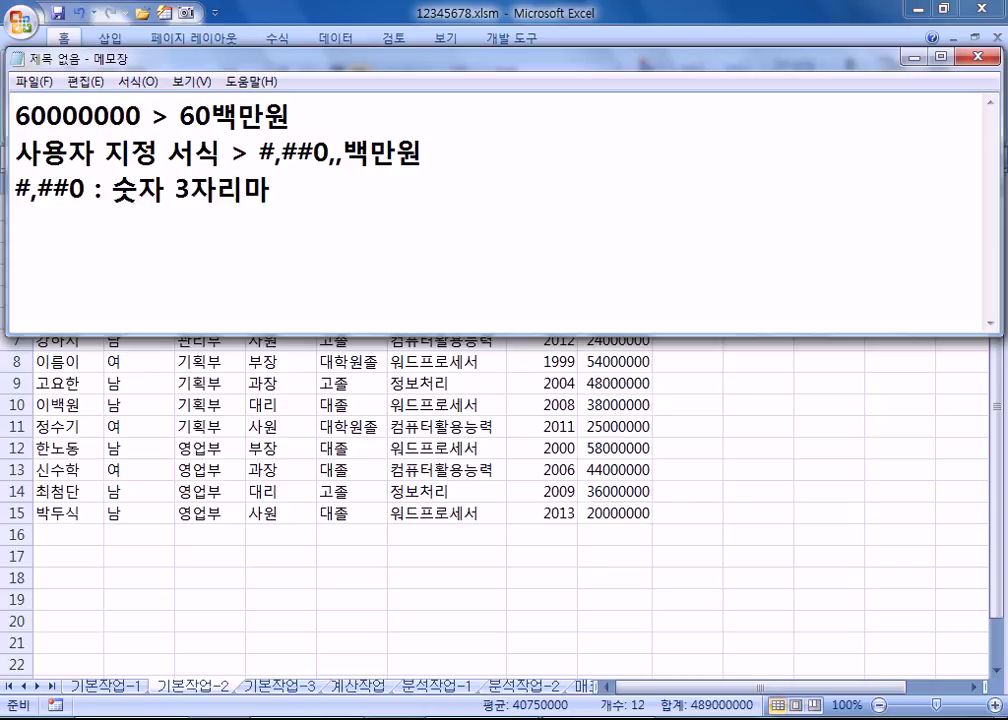
key("BackSpace")
key("BackSpace")
key("BackSpace")
key("BackSpace")
key("BackSpace")
type("천단위마다 쉼표(,)")
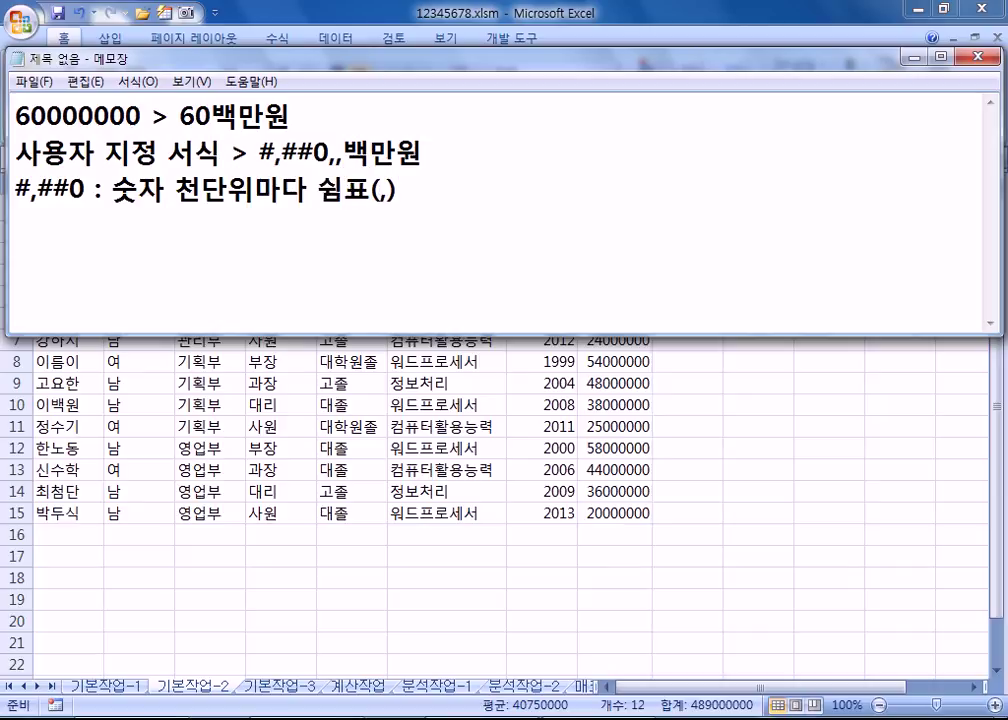
type(" 표기 ")
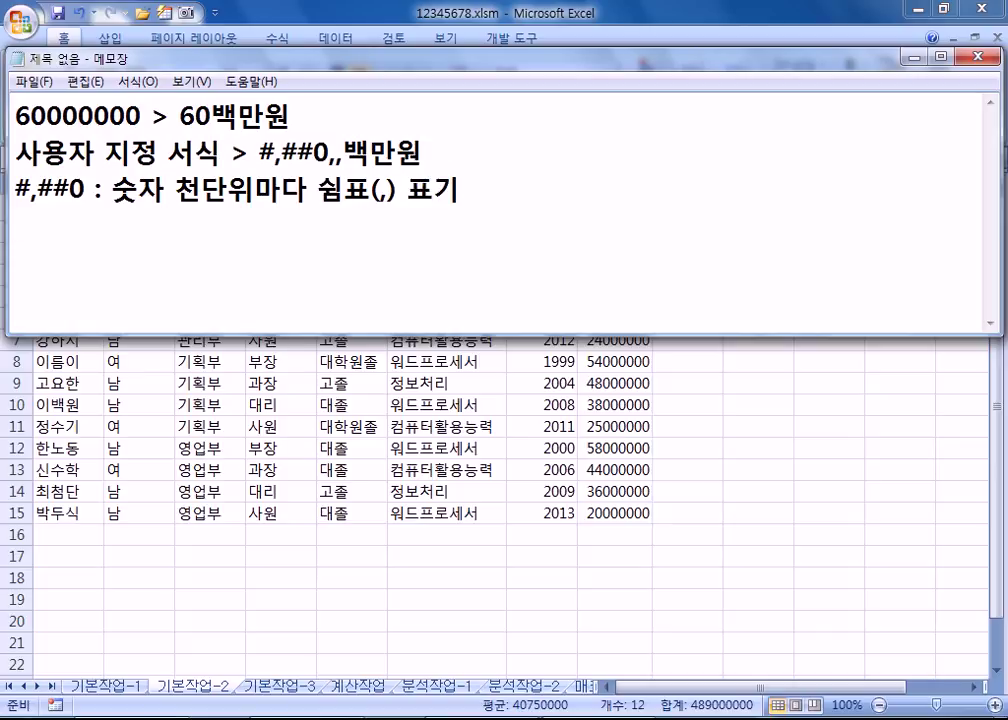
type("60000000")
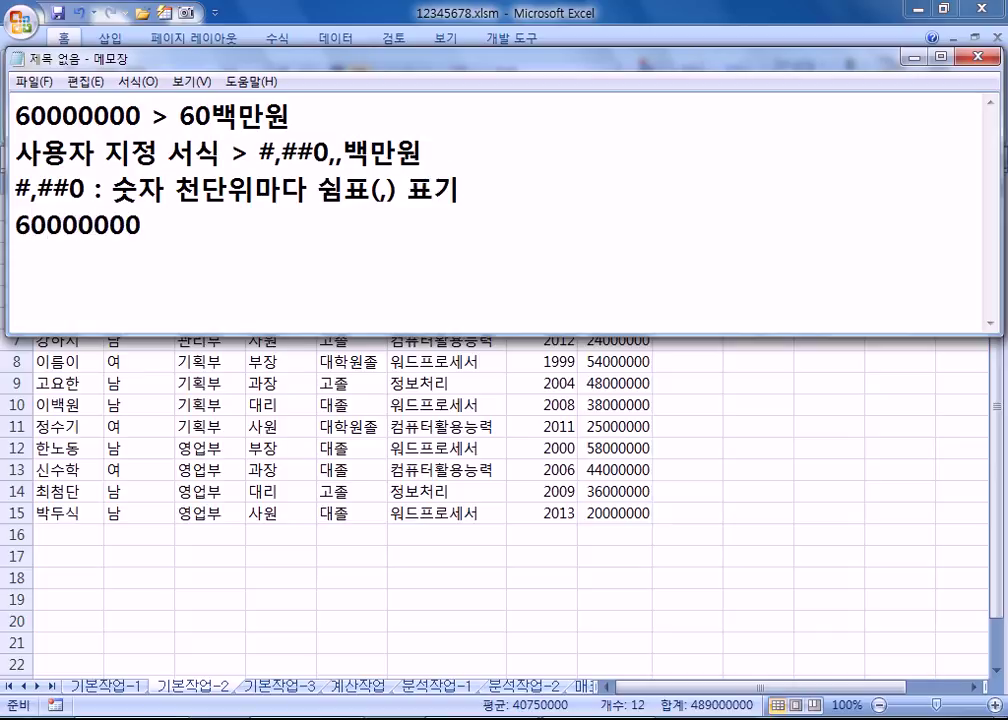
type(" > 60,")
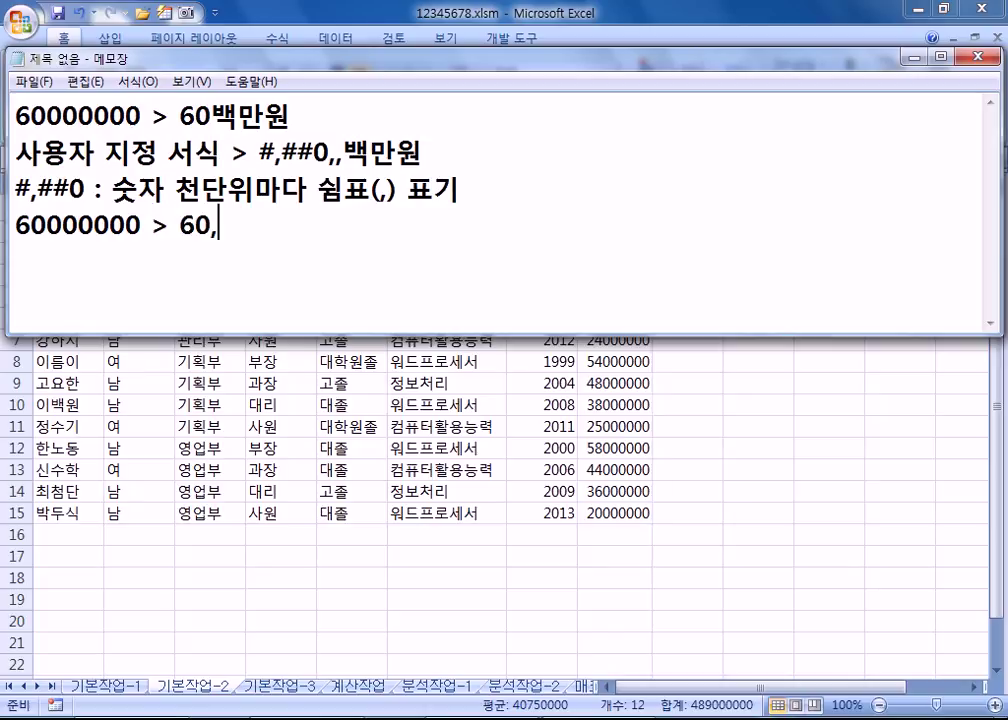
type("000,000")
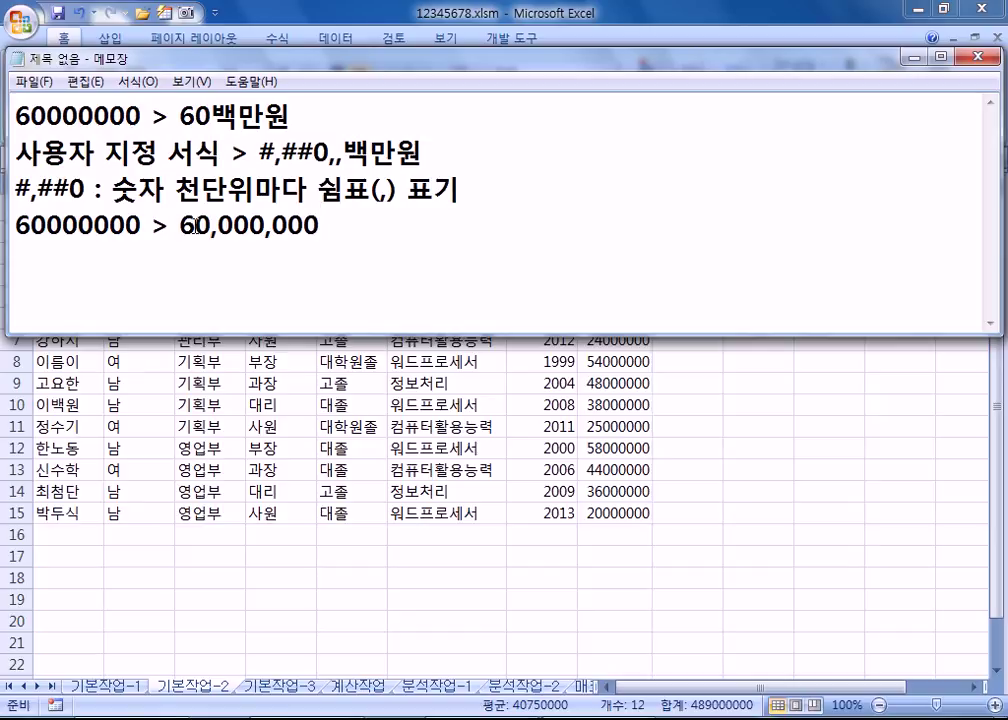
Step: Preview Comma Style on the salary column H in Excel, then undo it
key("alt+Tab")
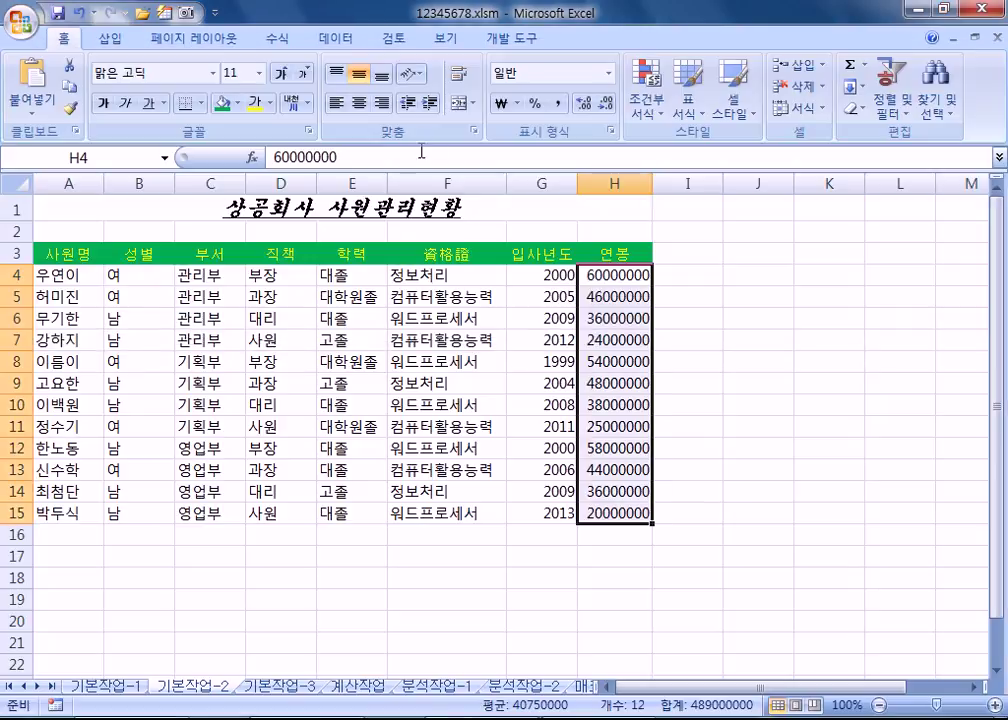
left_click(559, 106)
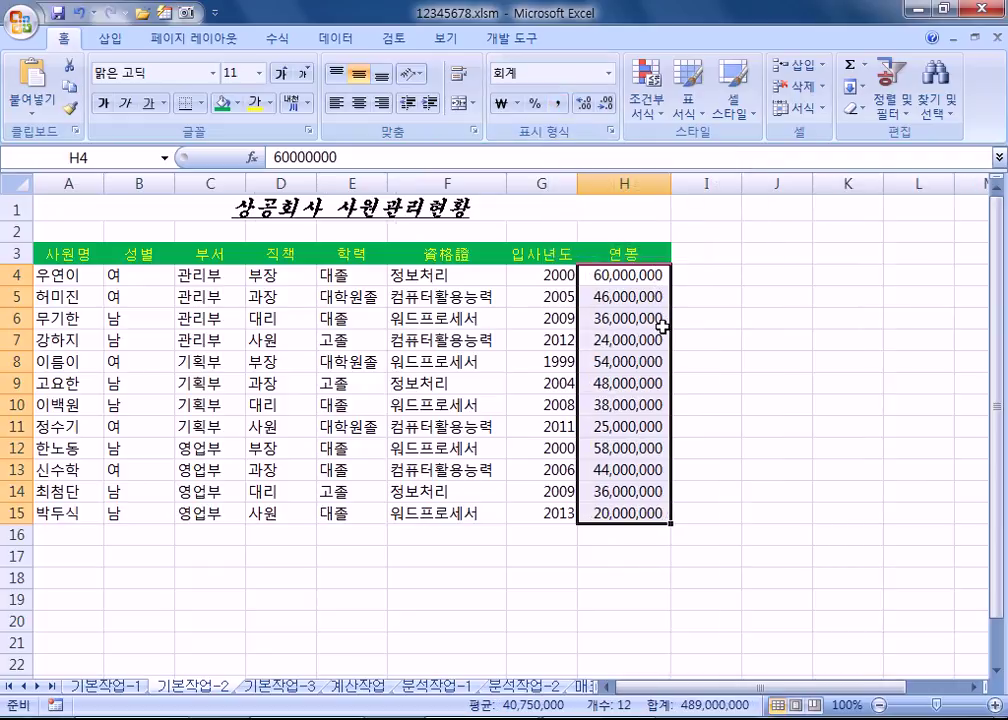
key("ctrl+z")
key("alt+Tab")
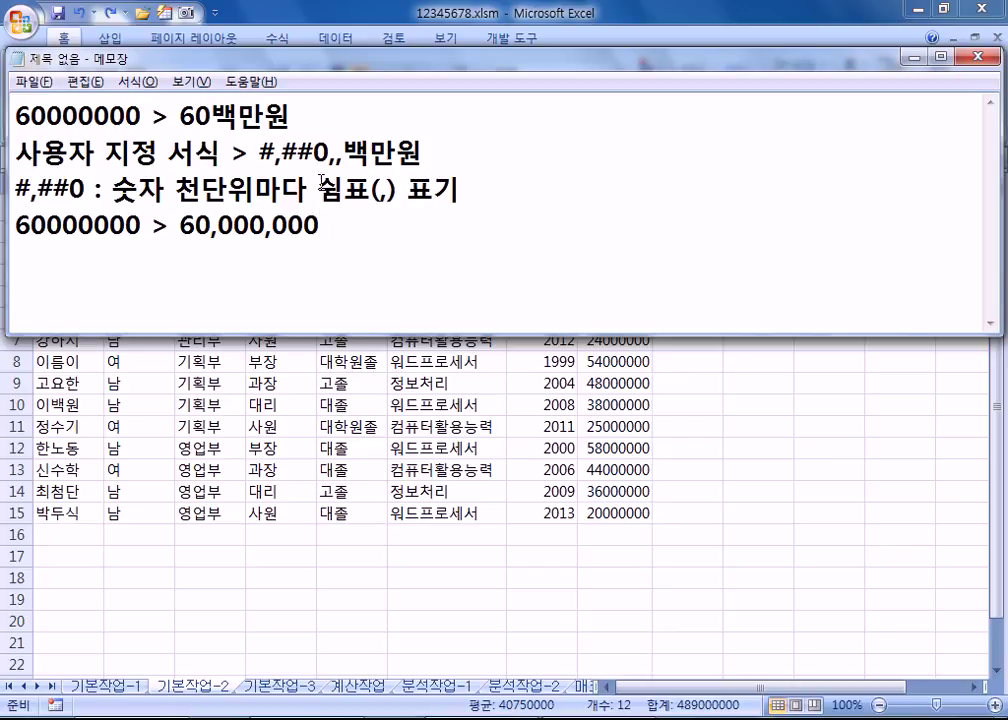
Step: Highlight 60백만원 and the zero groups of 60000000 in the notes
left_click_drag(180, 116, 293, 105)
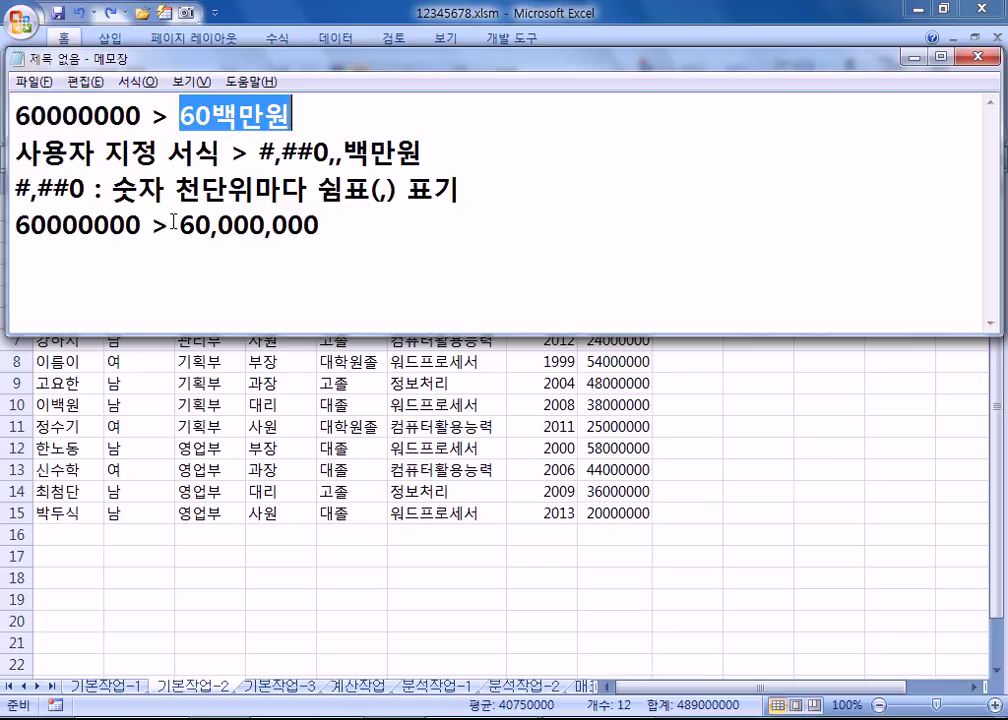
left_click_drag(94, 224, 46, 224)
key("shift+Right")
key("shift+Right")
key("shift+Right")
key("shift+Right")
key("shift+Right")
key("shift+Right")
key("shift+Left")
key("shift+Left")
key("shift+Left")
key("shift+Left")
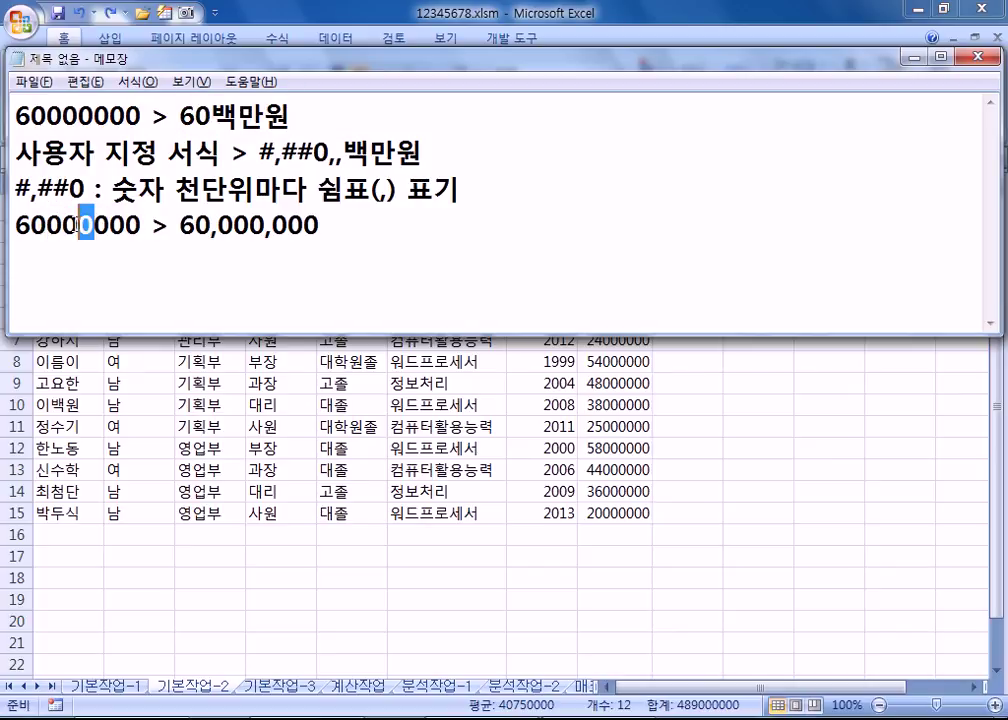
key("shift+Left")
left_click_drag(170, 115, 212, 115)
Step: Add the note line '#,##0, : 60000000 > 60,000'
left_click(212, 273)
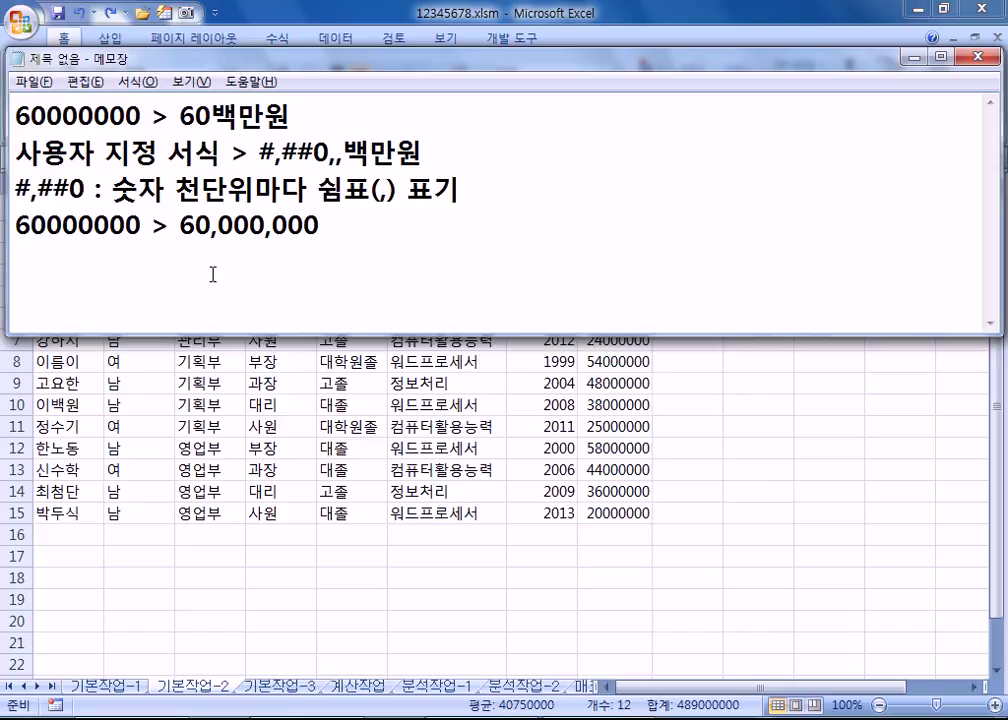
type("#,##0")
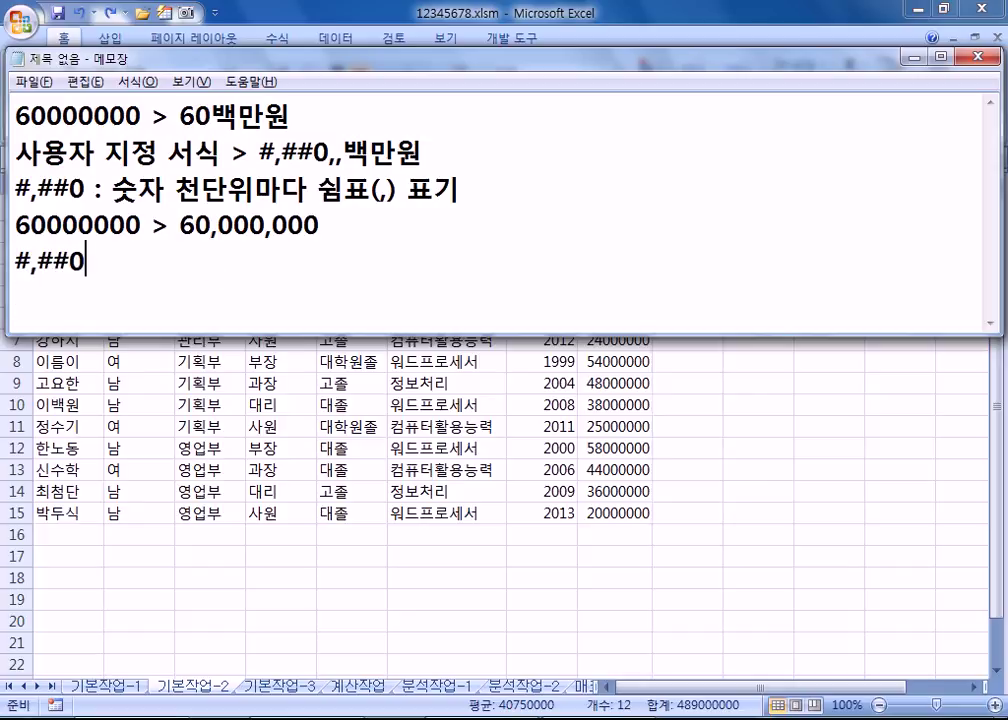
type(", : 66")
key("BackSpace")
key("BackSpace")
key("Up")
key("shift+End")
key("ctrl+c")
key("Down")
key("ctrl+v")
key("Left")
key("Left")
key("Left")
key("shift+End")
Step: Add the note line '#,##0,, : 60000000 > 60' below it
key("BackSpace")
key("BackSpace")
key("Return")
key("shift+Up")
key("ctrl+c")
key("Down")
key("ctrl+v")
key("Up")
key("Right")
key("Right")
key("Right")
key("Right")
key("Right")
type(",")
key("End")
key("BackSpace")
key("BackSpace")
key("BackSpace")
key("BackSpace")
key("Return")
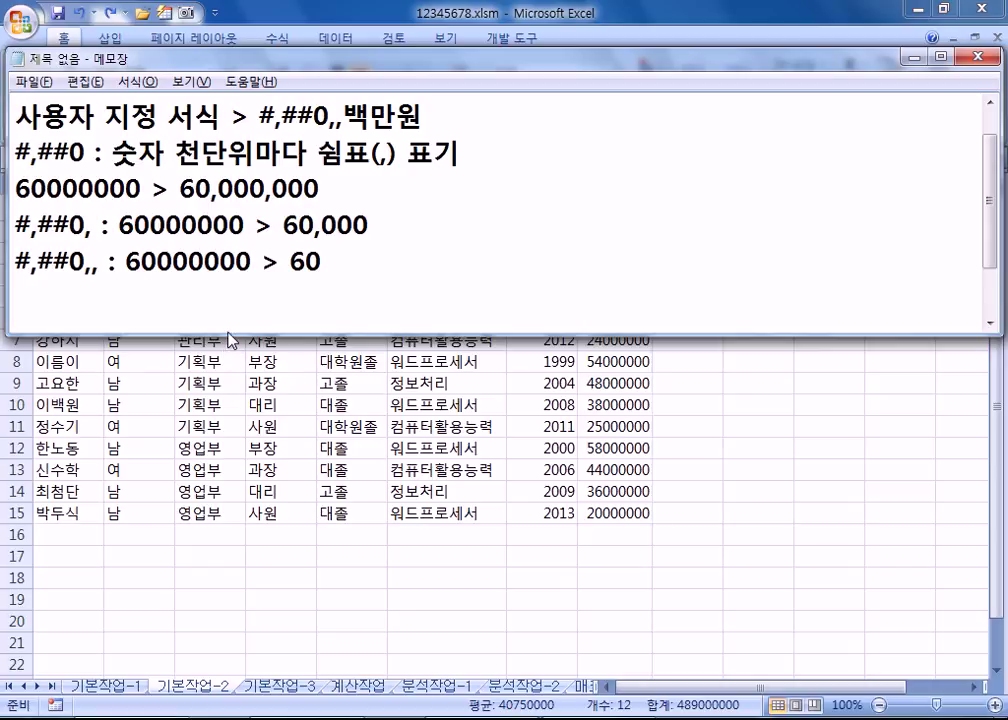
Step: Enlarge the notes window and highlight how each trailing comma drops three zeros
left_click_drag(249, 332, 252, 596)
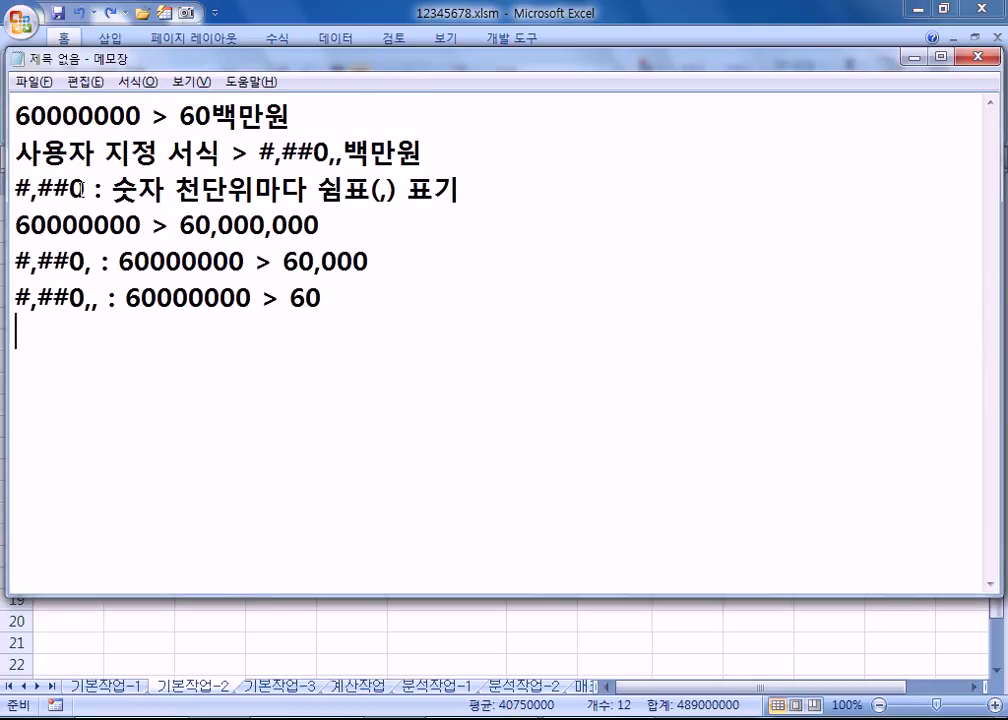
left_click_drag(95, 115, 55, 117)
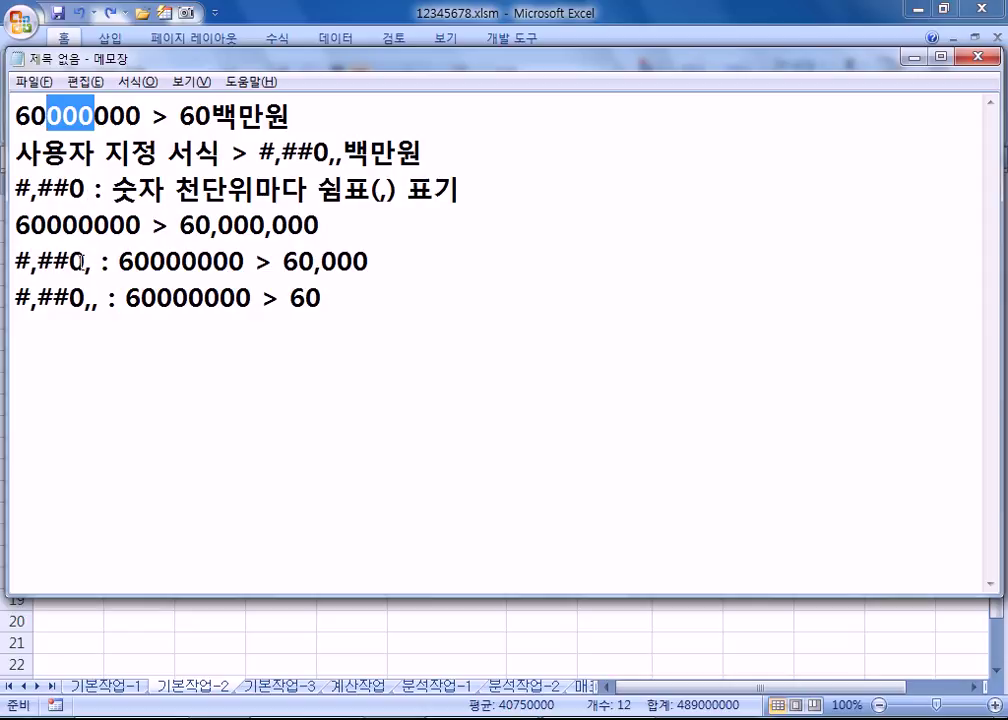
left_click_drag(85, 262, 92, 264)
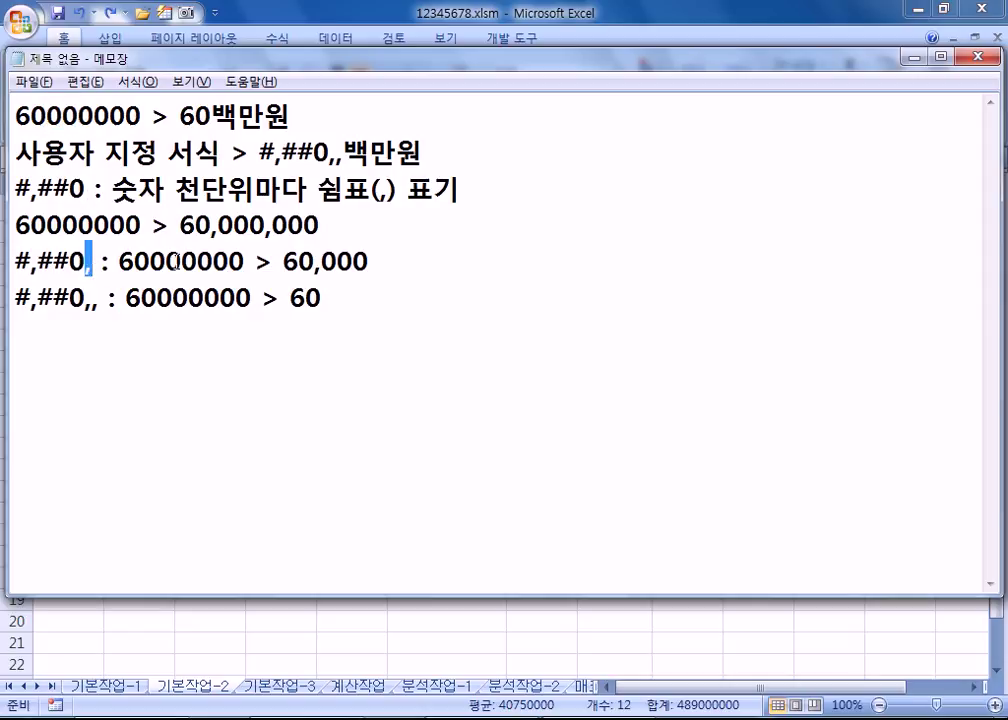
left_click_drag(197, 262, 320, 225)
left_click_drag(86, 298, 100, 298)
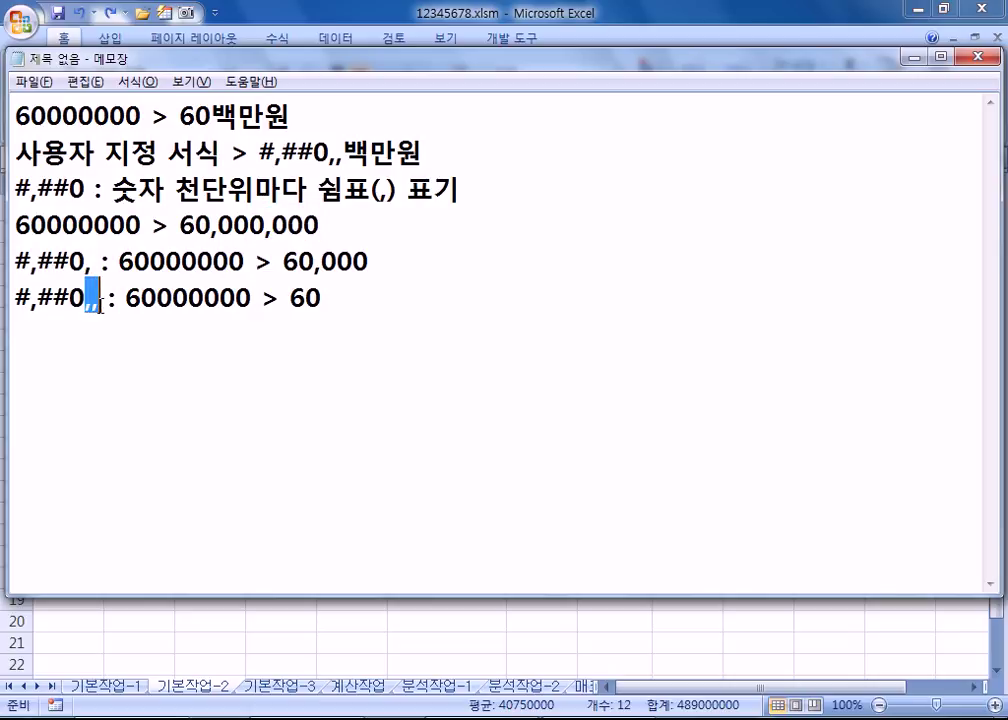
left_click_drag(211, 225, 321, 225)
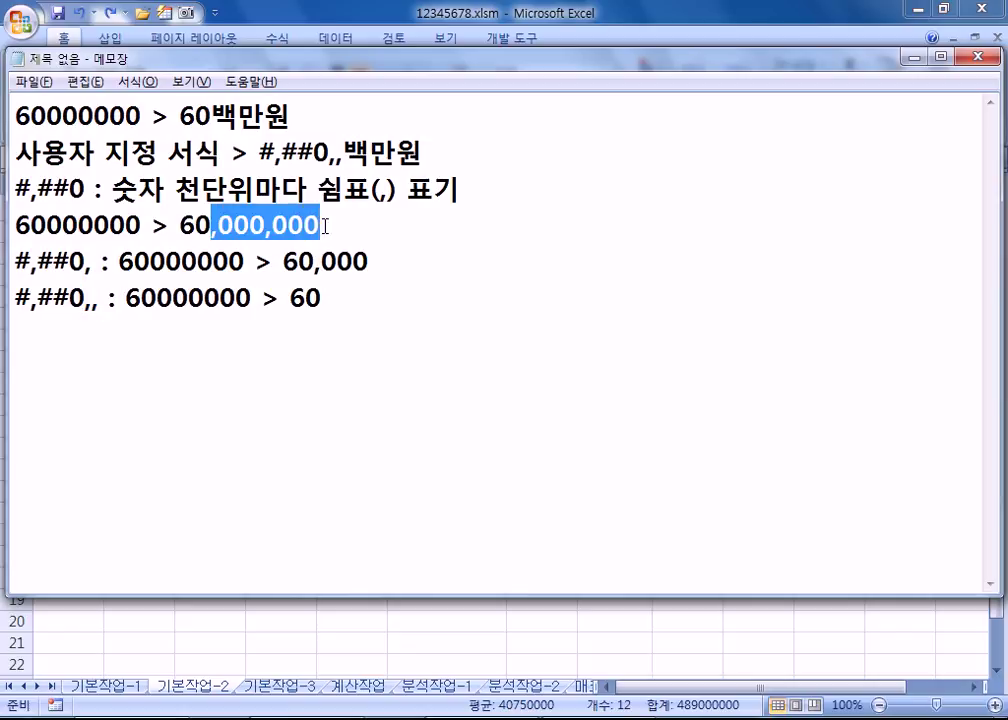
left_click_drag(289, 298, 333, 297)
left_click(333, 297)
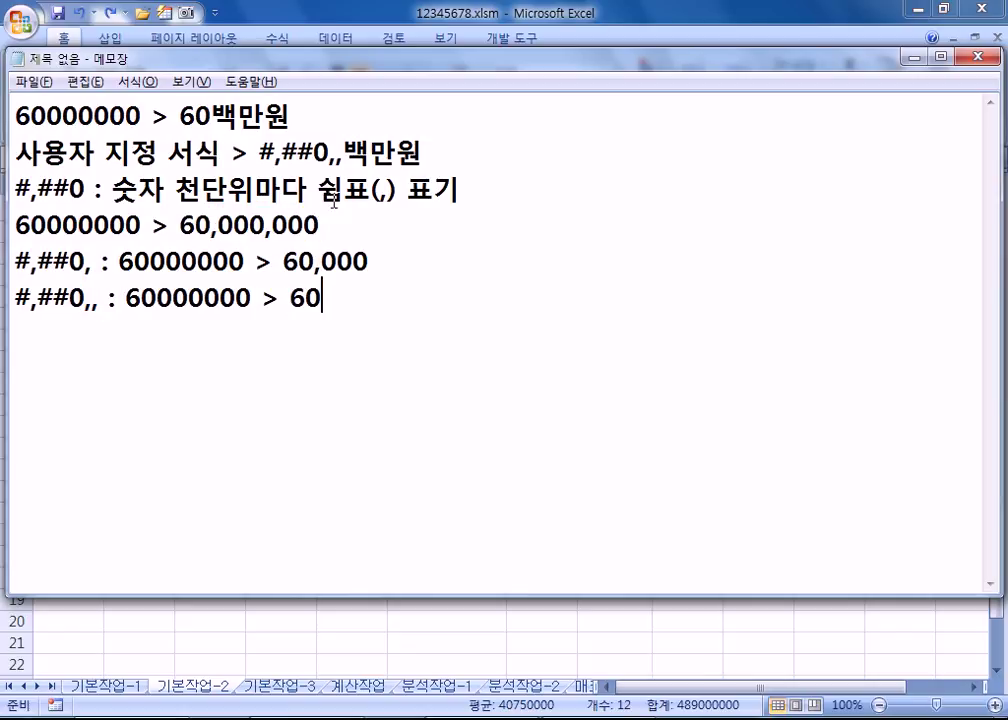
left_click_drag(343, 153, 455, 150)
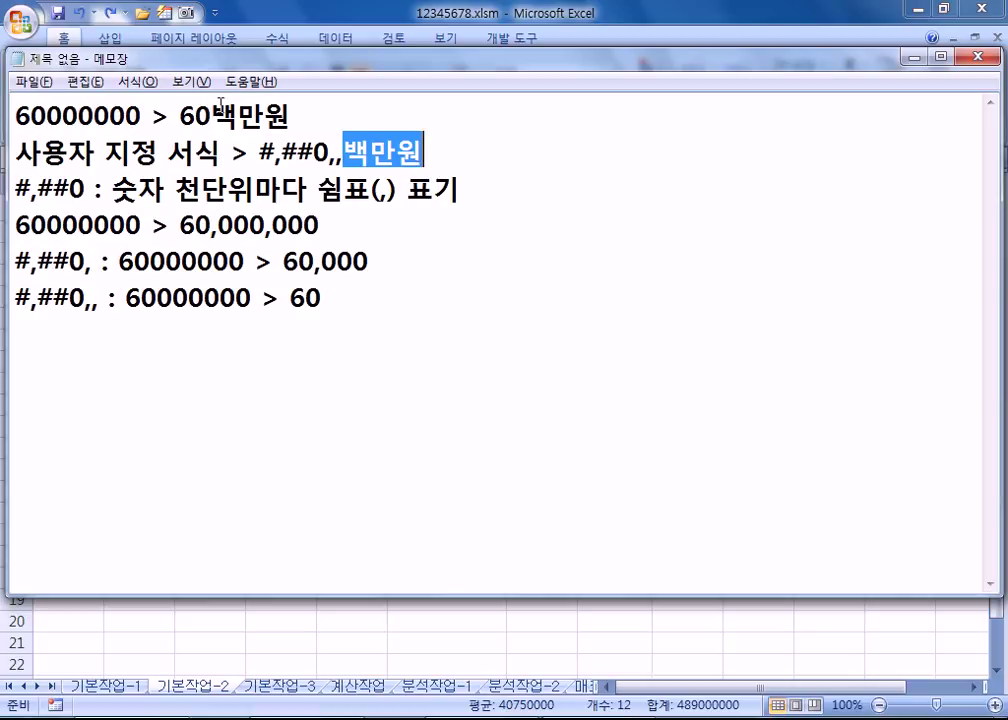
left_click_drag(211, 117, 296, 117)
Step: Wrap 백만원 in double quotes, giving #,##0,,"백만원", and return to Excel
left_click(343, 153)
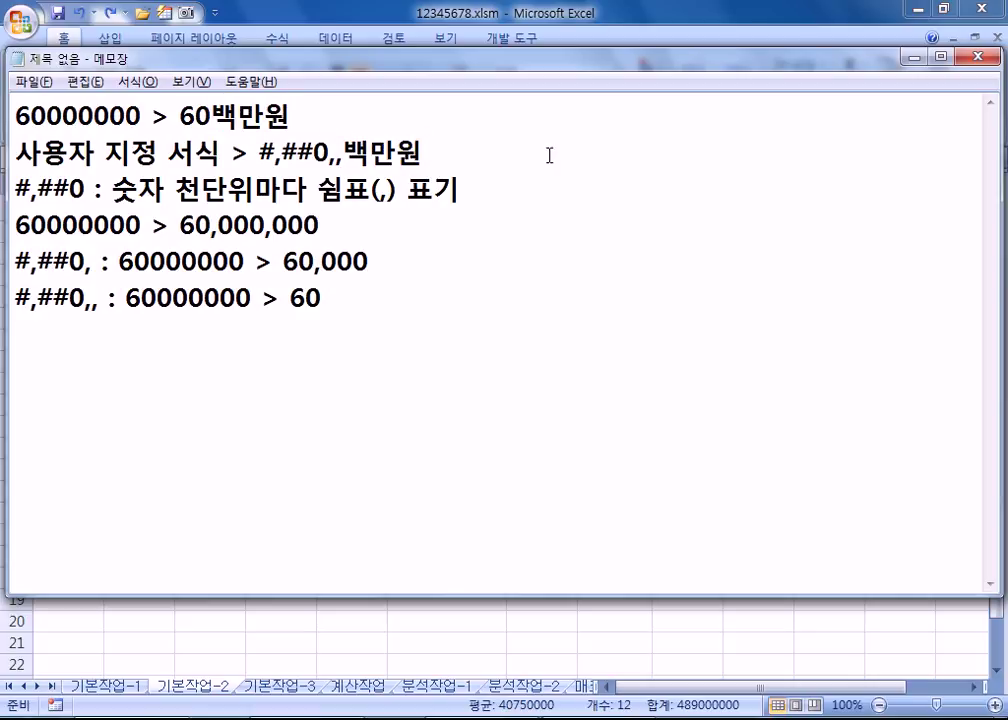
type("\"")
key("End")
type("\"")
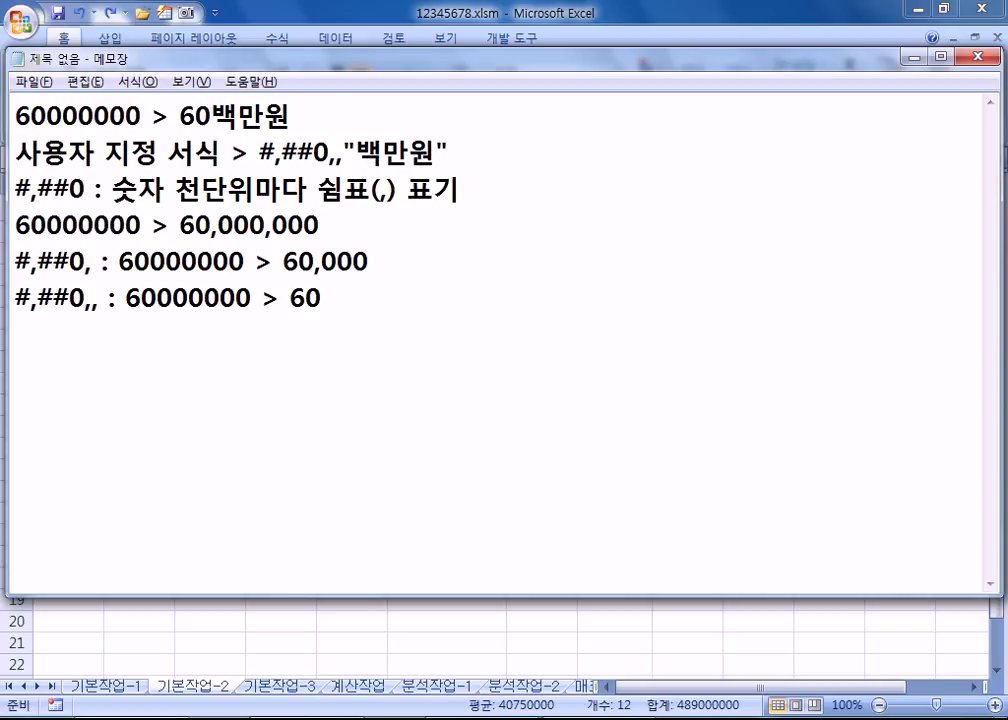
left_click(512, 358)
key("alt+Tab")
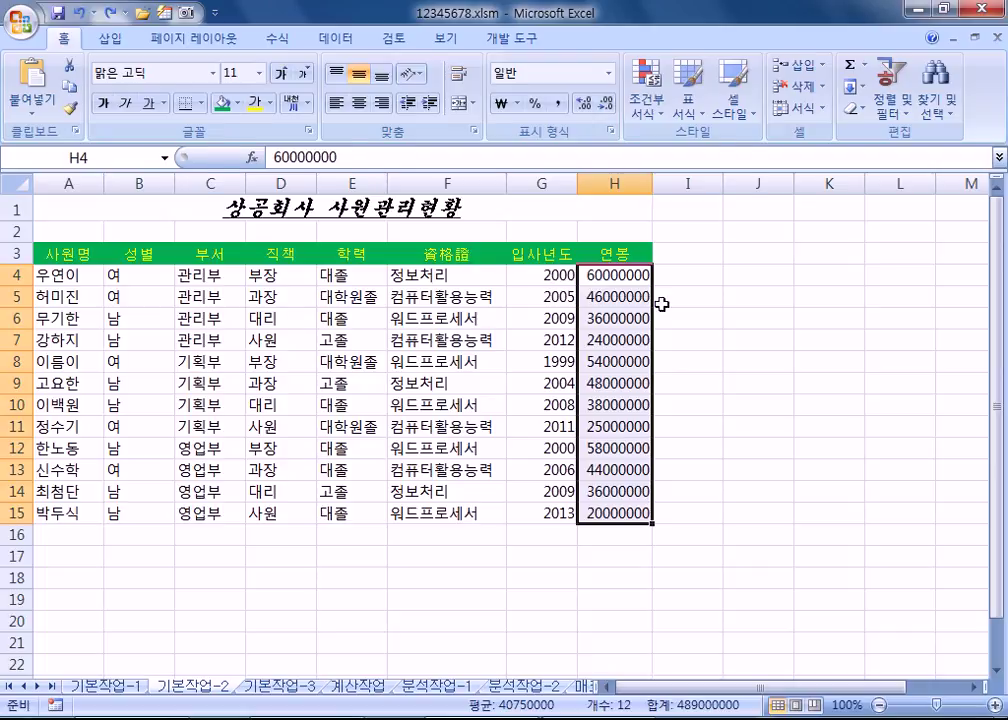
key("ctrl+1")
Step: Apply custom format #,##0,,백만원 to the 연봉 column so 60000000 shows as 60백만원
left_click(262, 260)
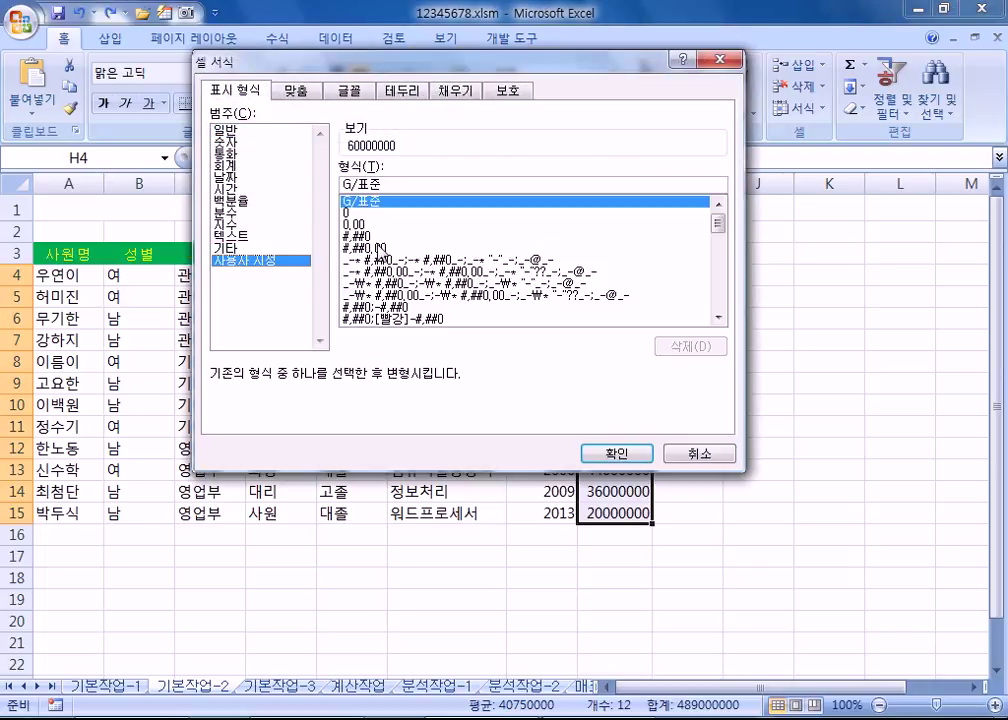
double_click(397, 185)
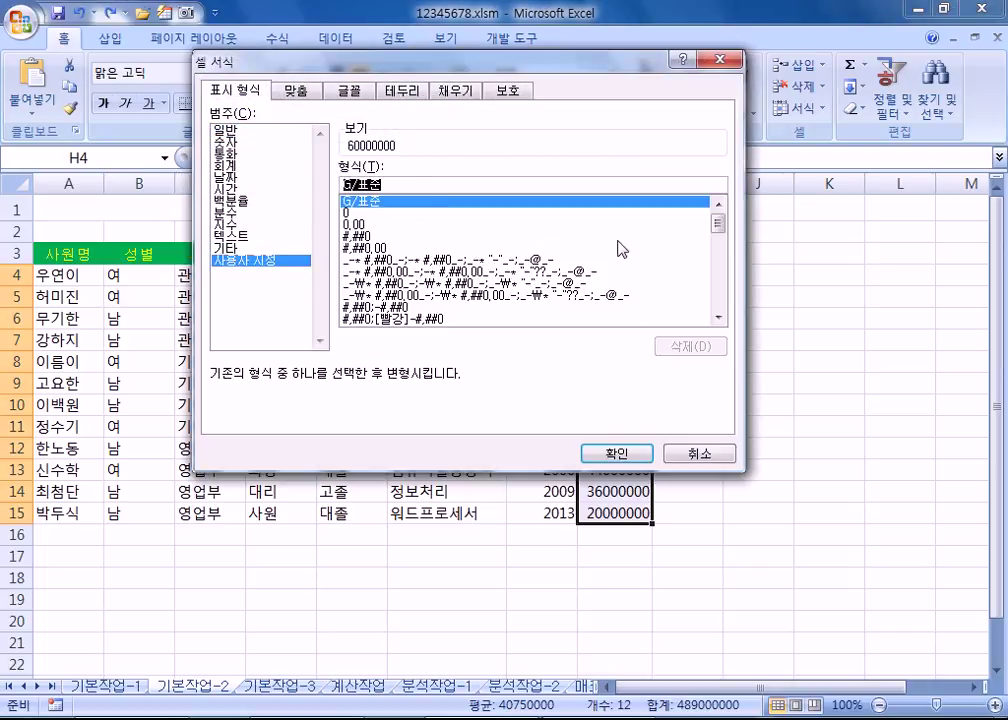
left_click(368, 236)
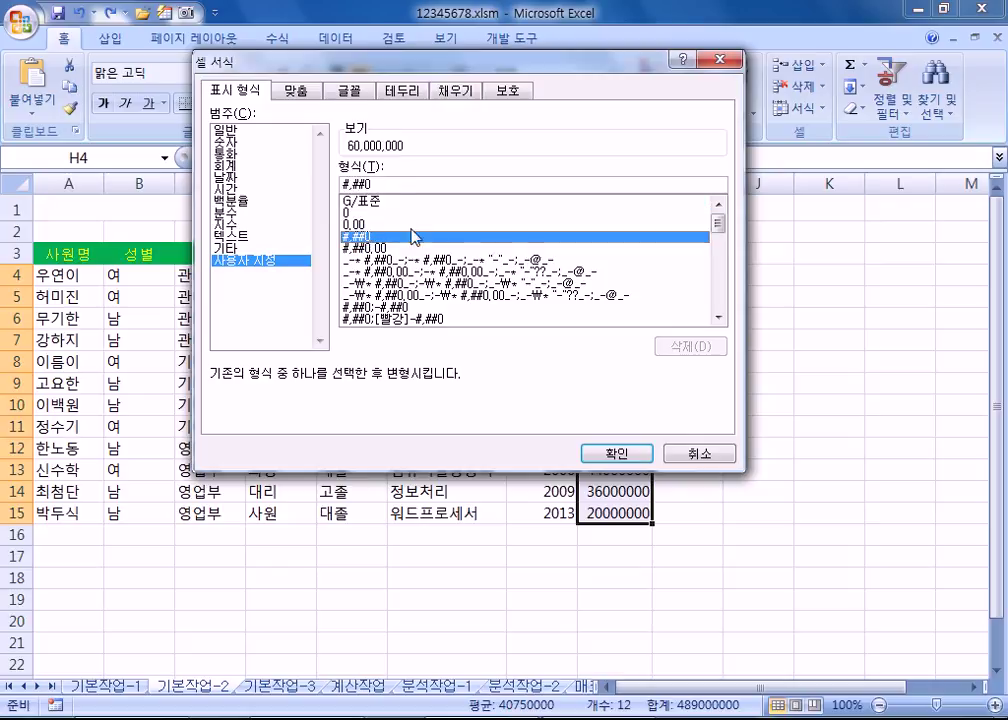
type(",,")
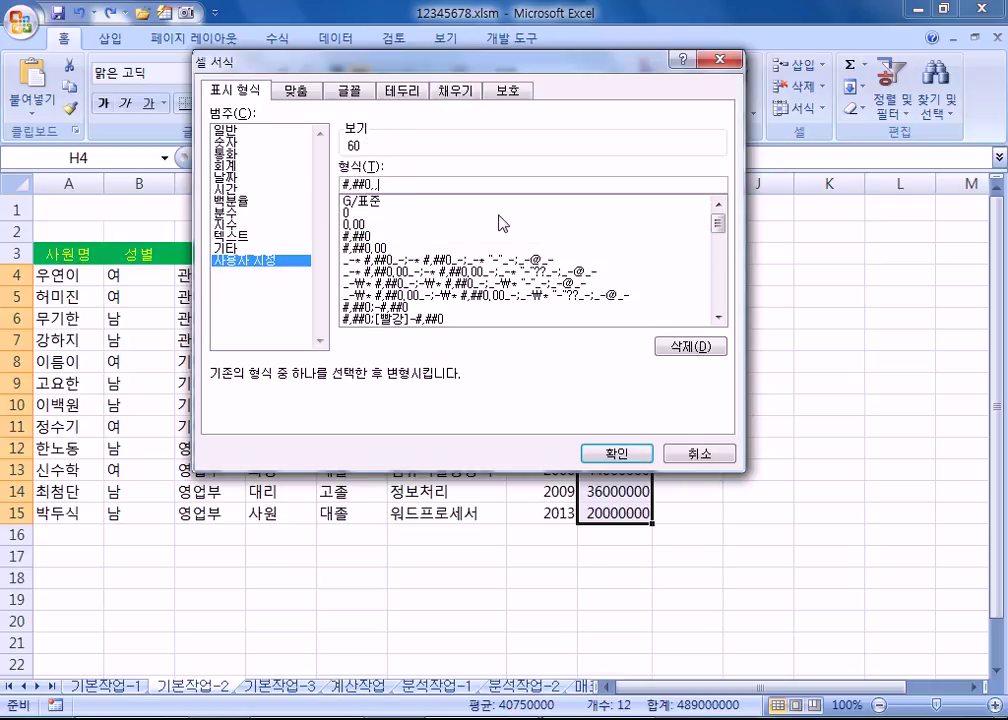
type("백만원")
key("Return")
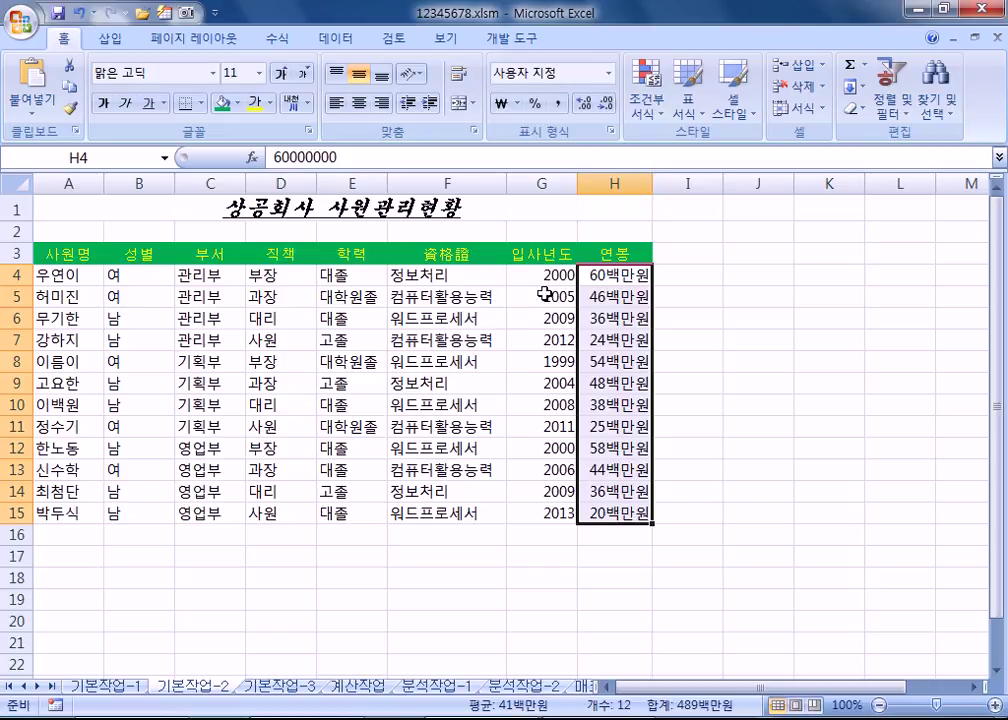
key("alt+Tab")
key("alt+Tab")
Step: On sheet 기본작업-3, start a new formula-based conditional formatting rule for A4:G15
key("ctrl+Page_Down")
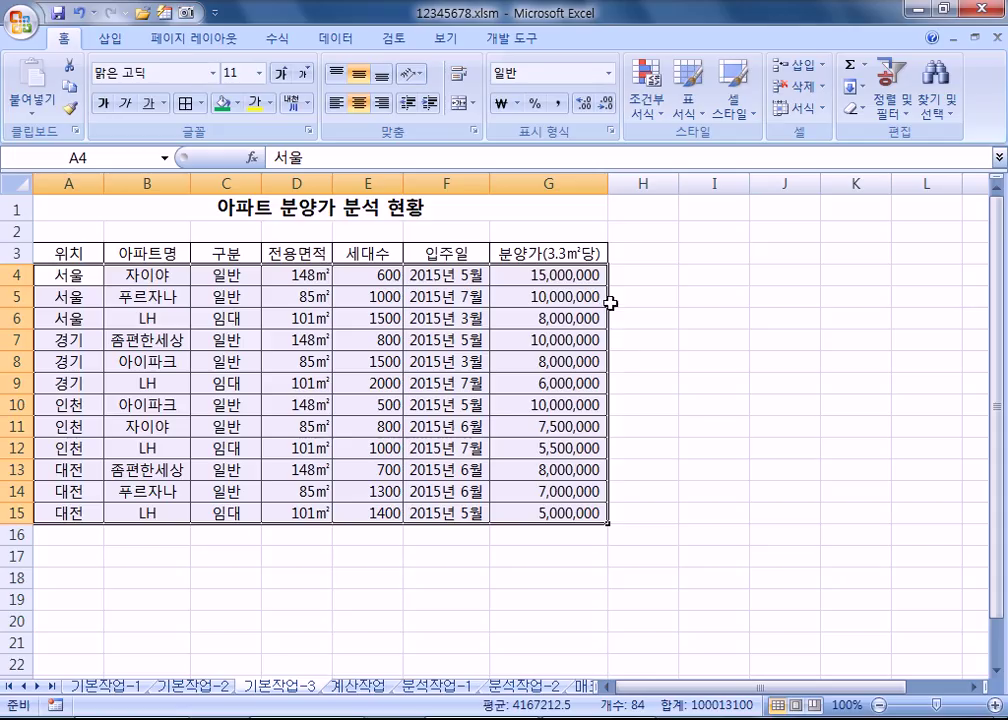
left_click_drag(77, 275, 564, 513)
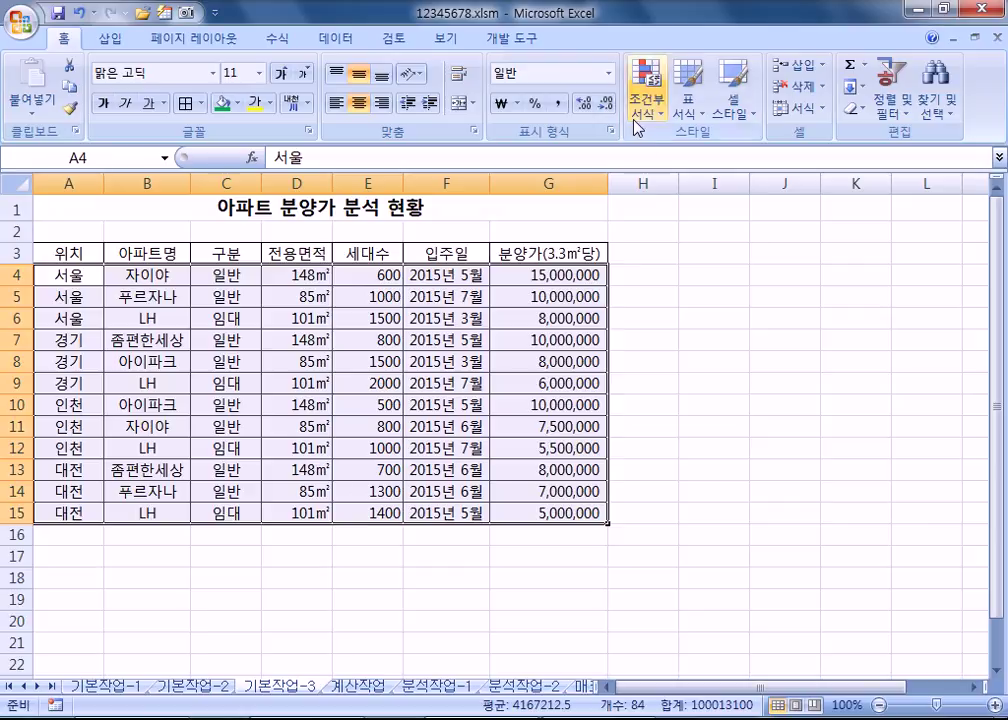
left_click(645, 88)
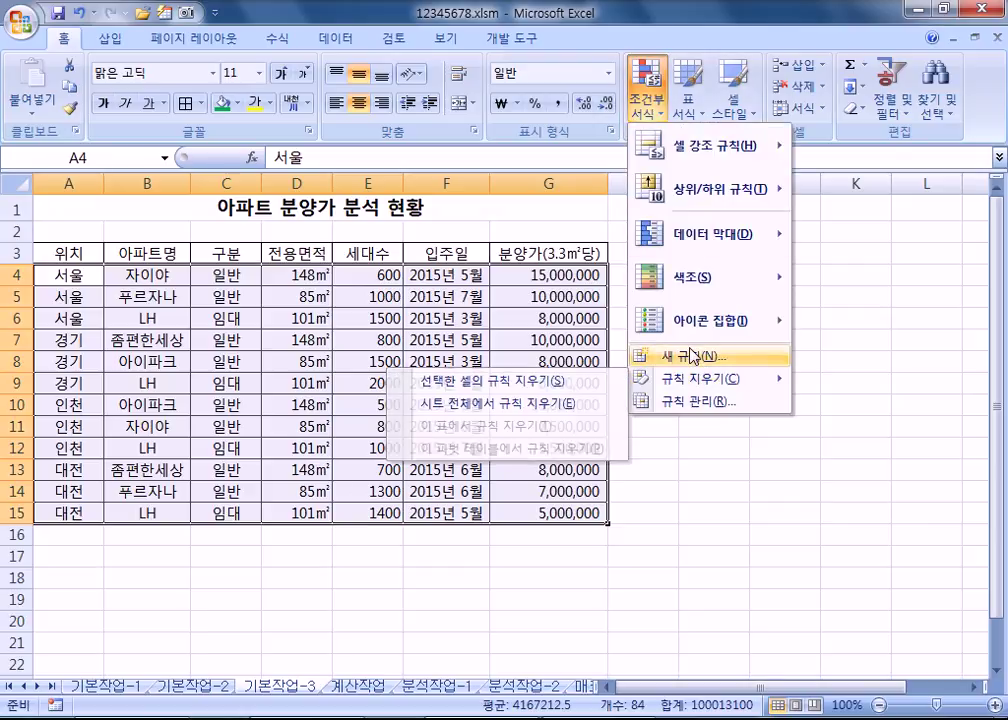
left_click(695, 355)
left_click(548, 246)
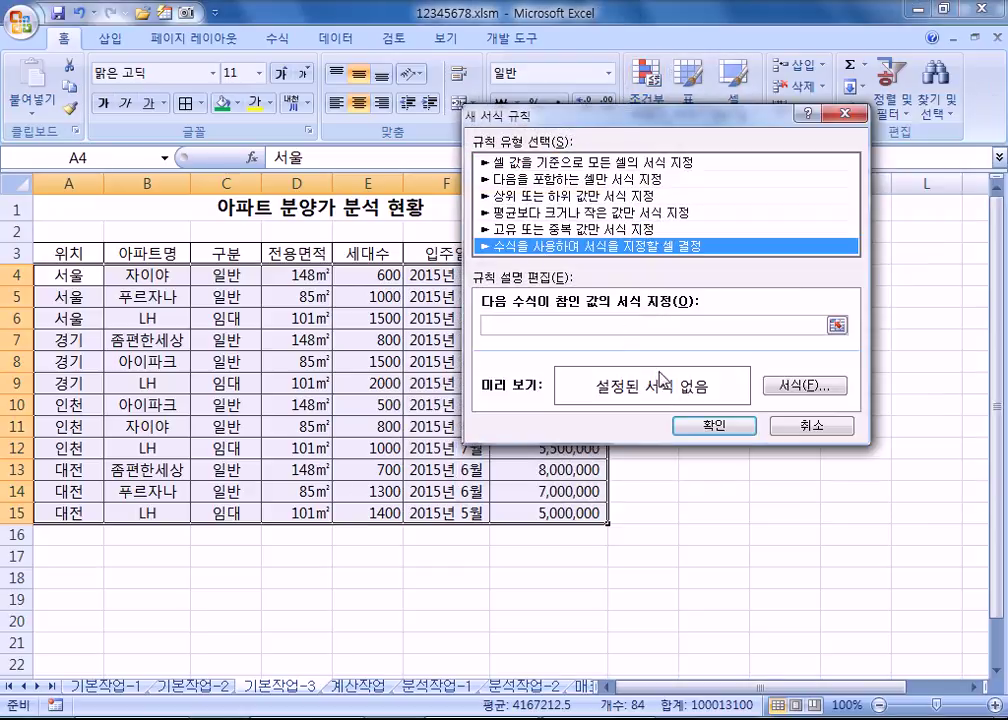
Step: Set the rule's font format to bold blue text
left_click(785, 386)
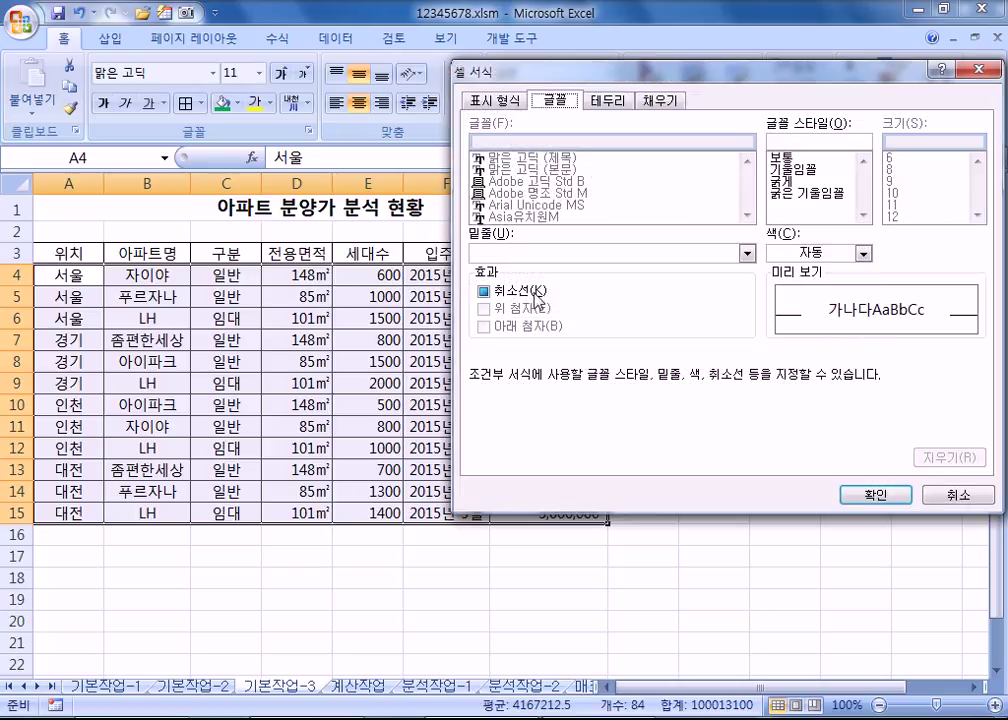
left_click(792, 262)
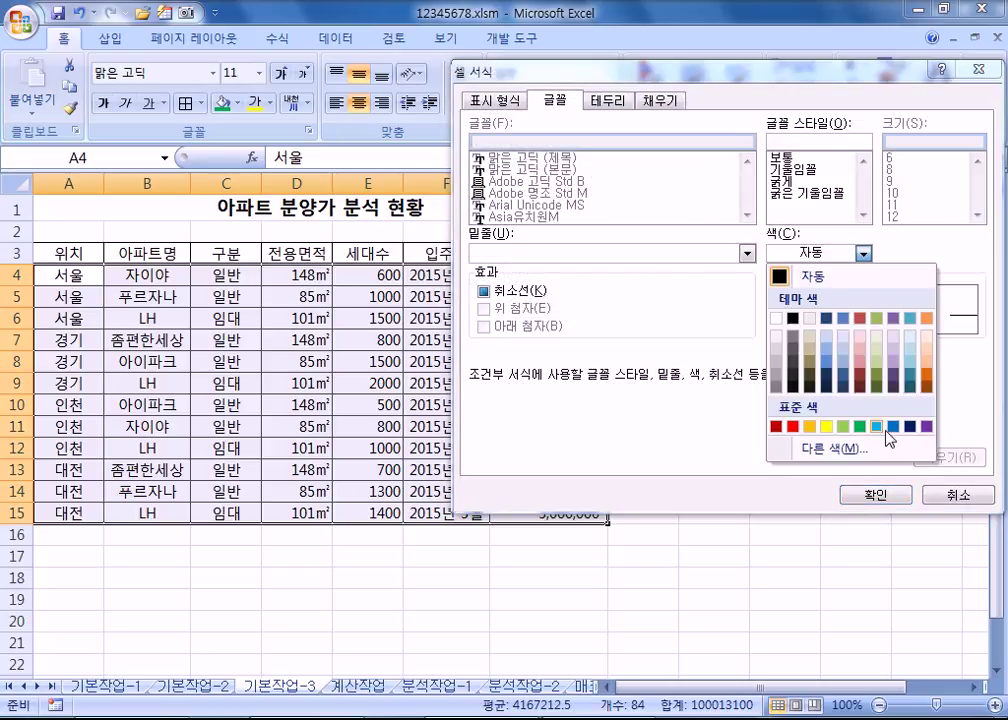
left_click(891, 427)
left_click(782, 181)
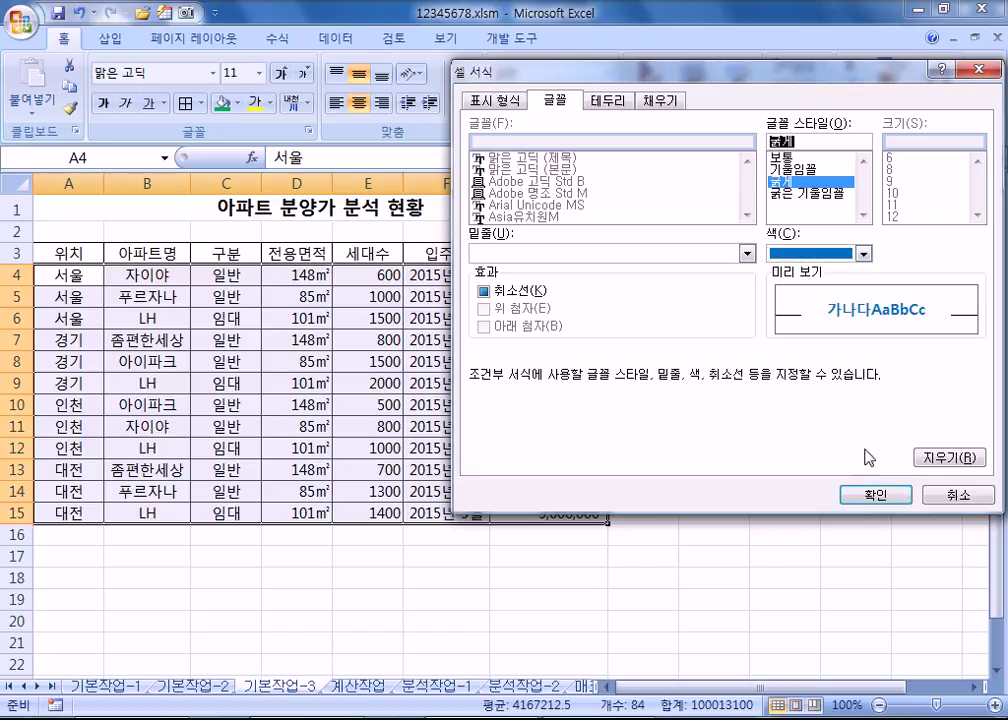
left_click(879, 495)
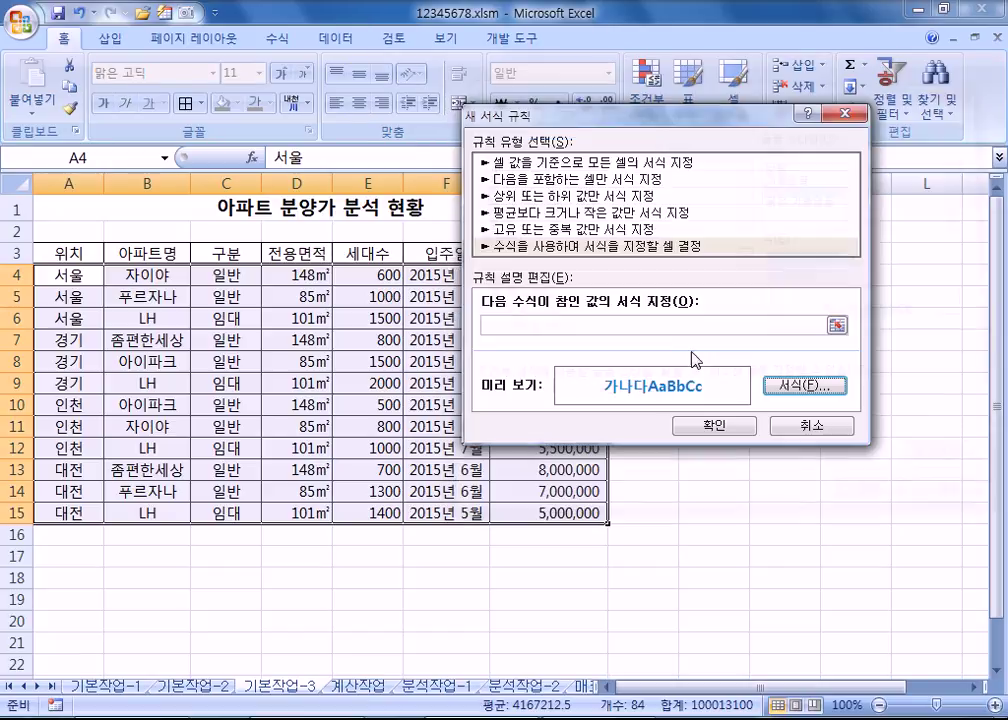
Step: Move the New Formatting Rule window aside to uncover the apartment table
key("alt+Tab")
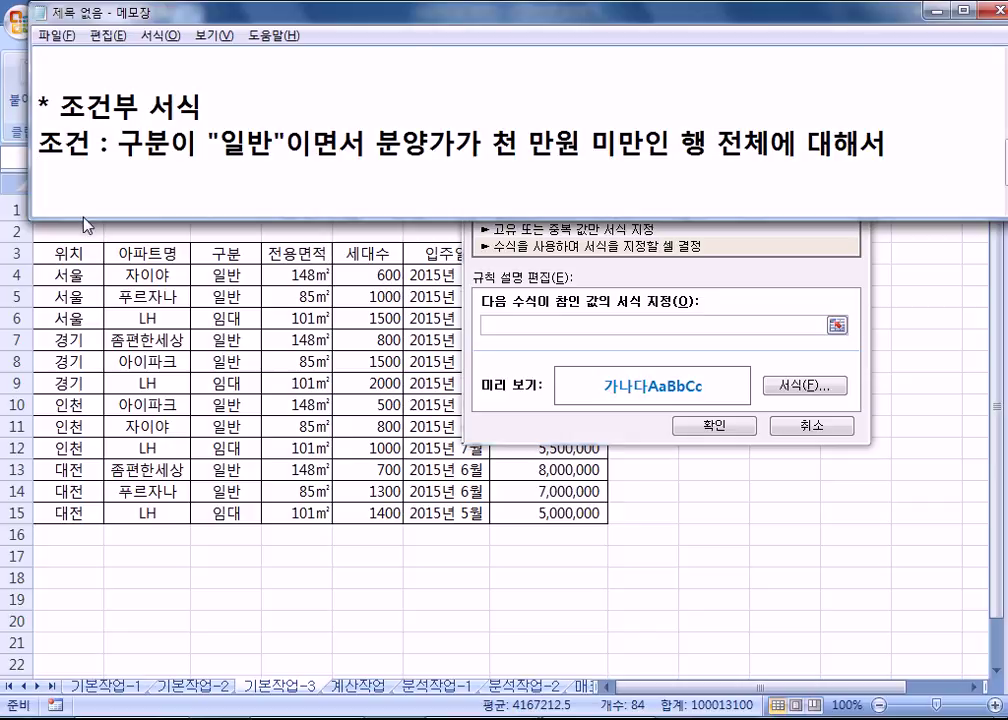
left_click(700, 272)
left_click_drag(652, 121, 827, 192)
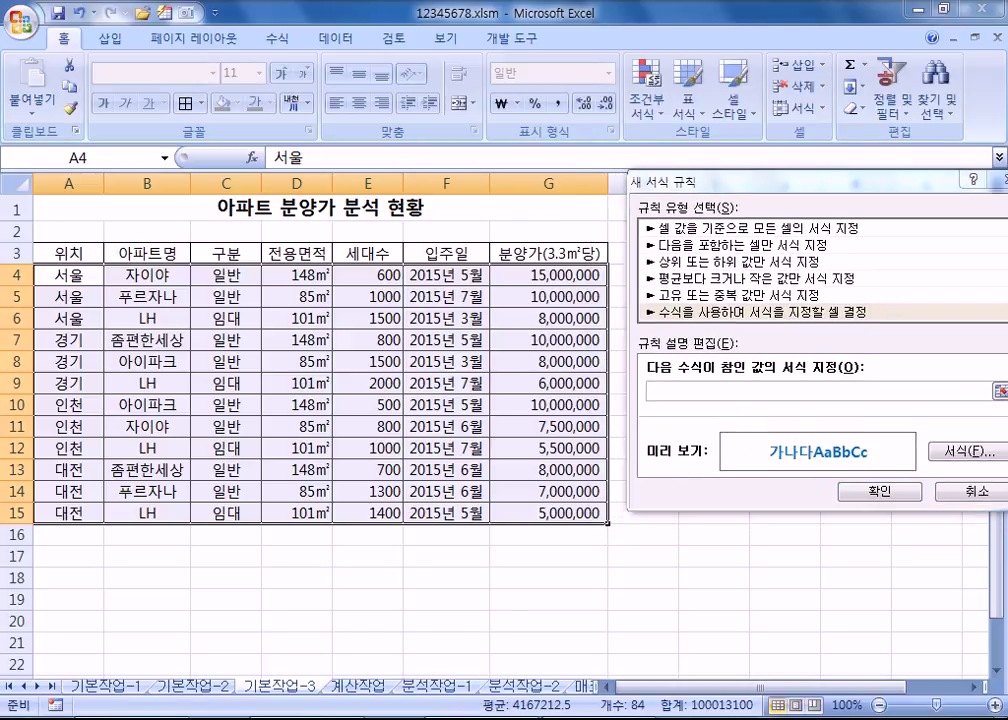
key("alt+Tab")
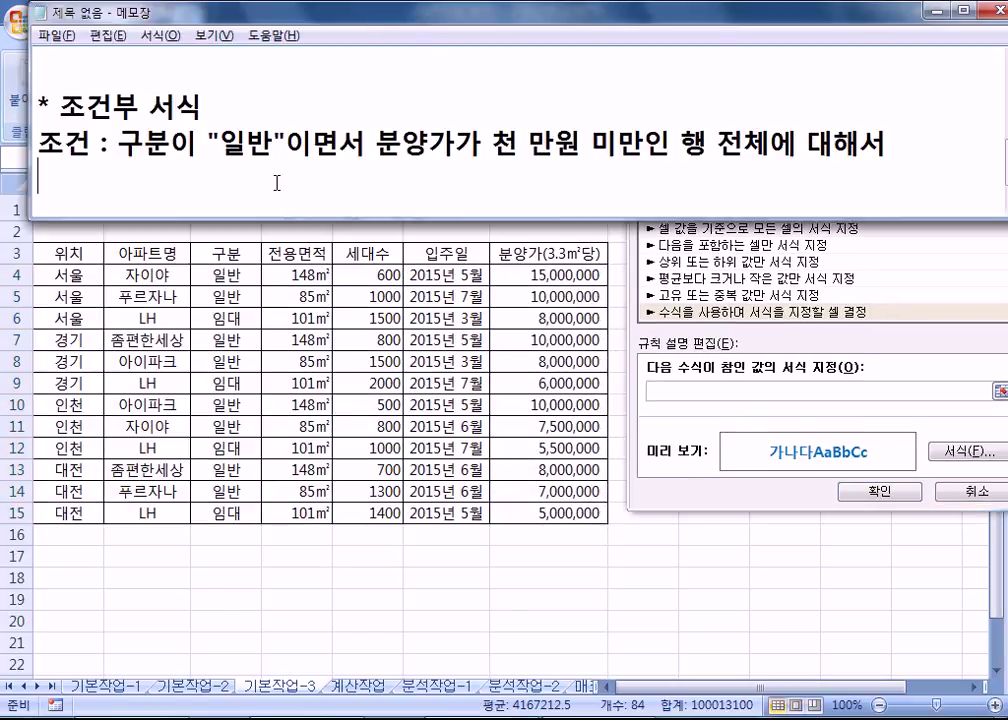
Step: Begin the note formula with =AND( below the condition note
type("=ㅁ")
key("BackSpace")
type("an")
key("BackSpace")
key("BackSpace")
type("AND(")
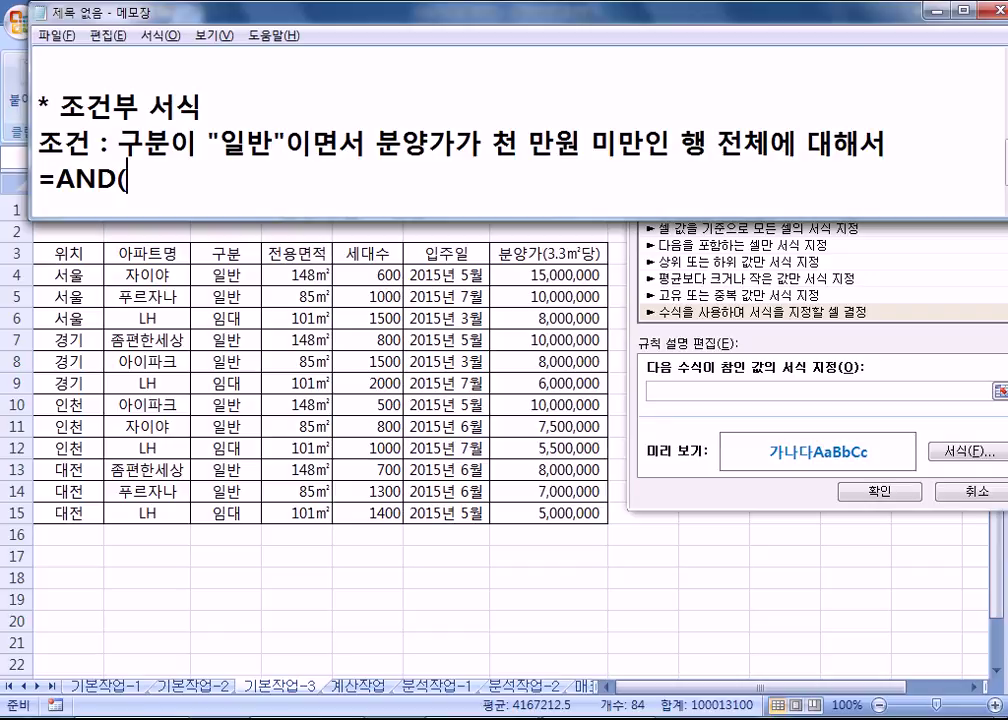
key("alt+Tab")
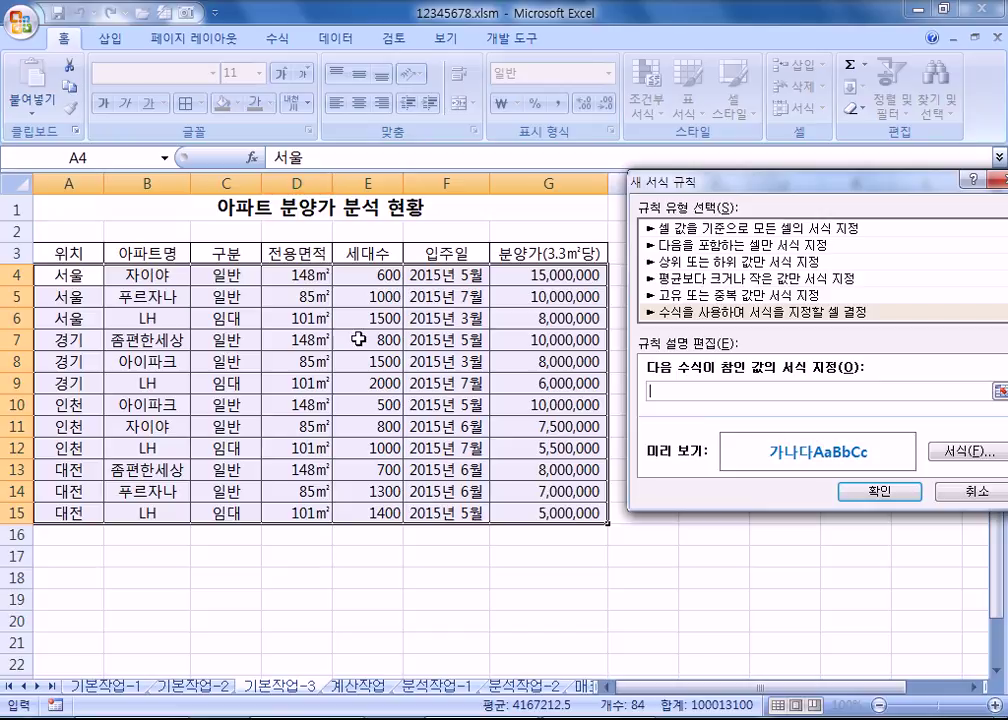
left_click(349, 238)
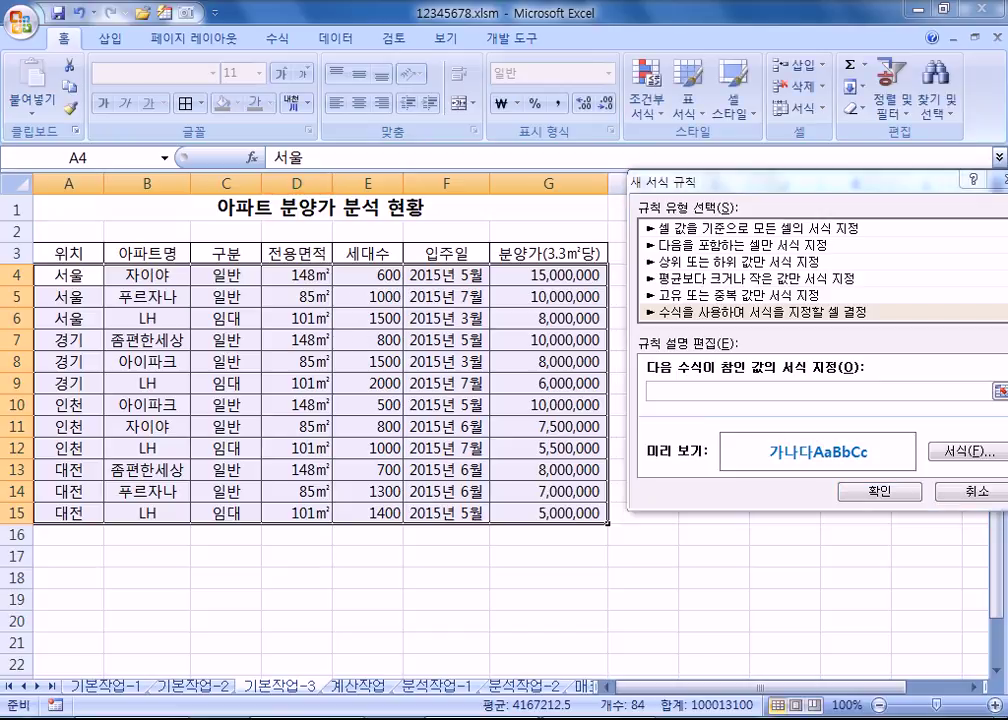
key("alt+Tab")
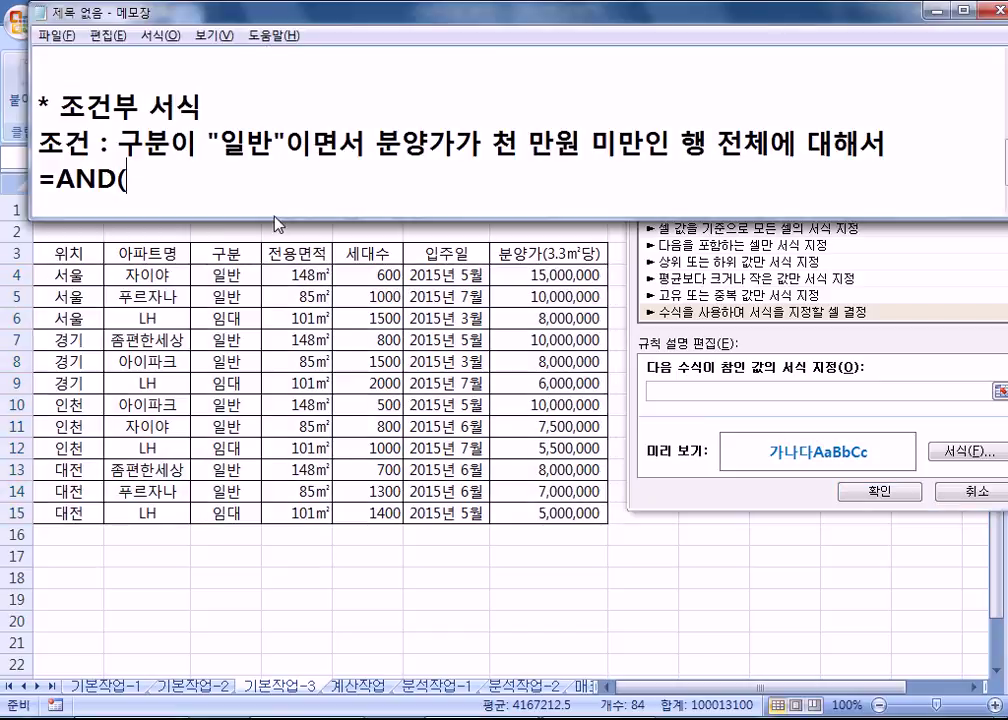
key("Return")
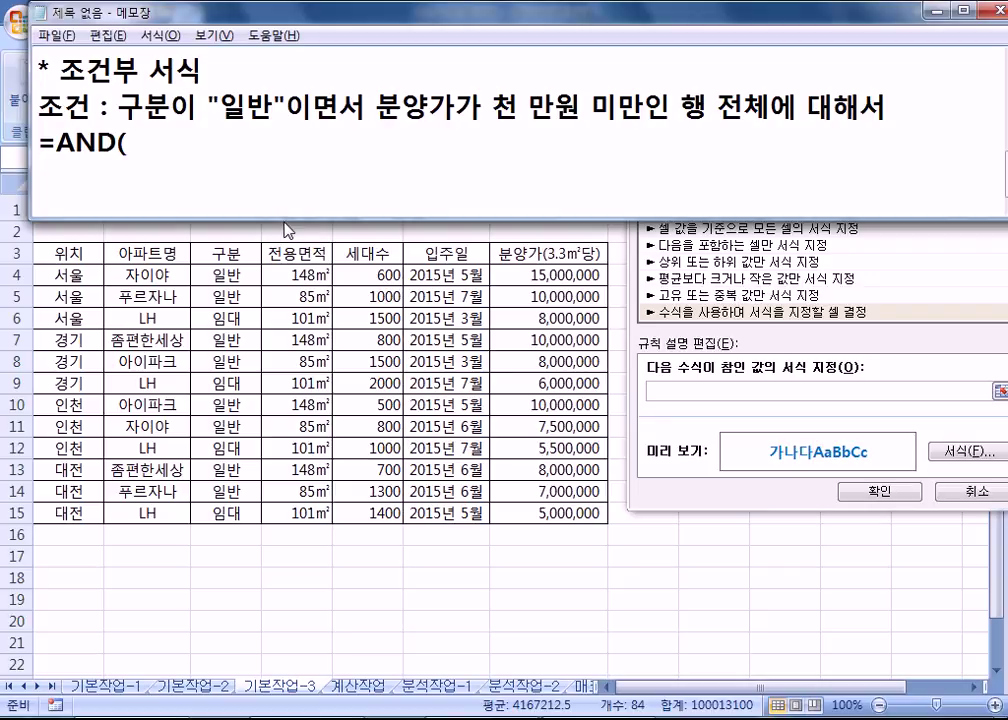
left_click(184, 140)
Step: Complete the note formula as =AND($C4="일반",$G4<10000000)
left_click_drag(202, 217, 209, 175)
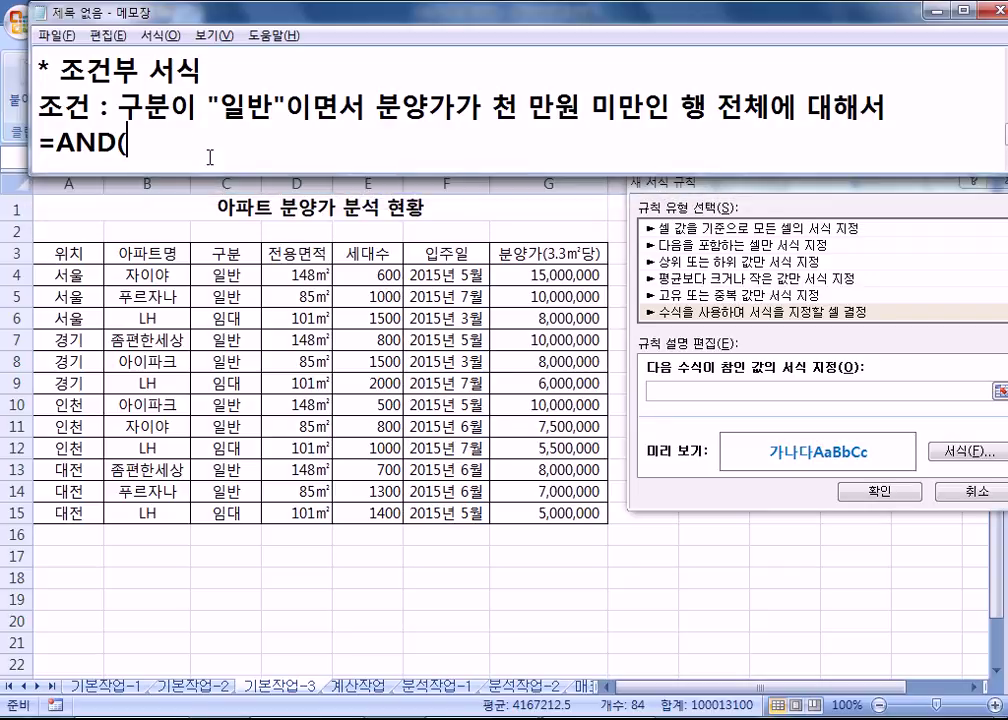
type("C4")
left_click(124, 142)
type("$C4")
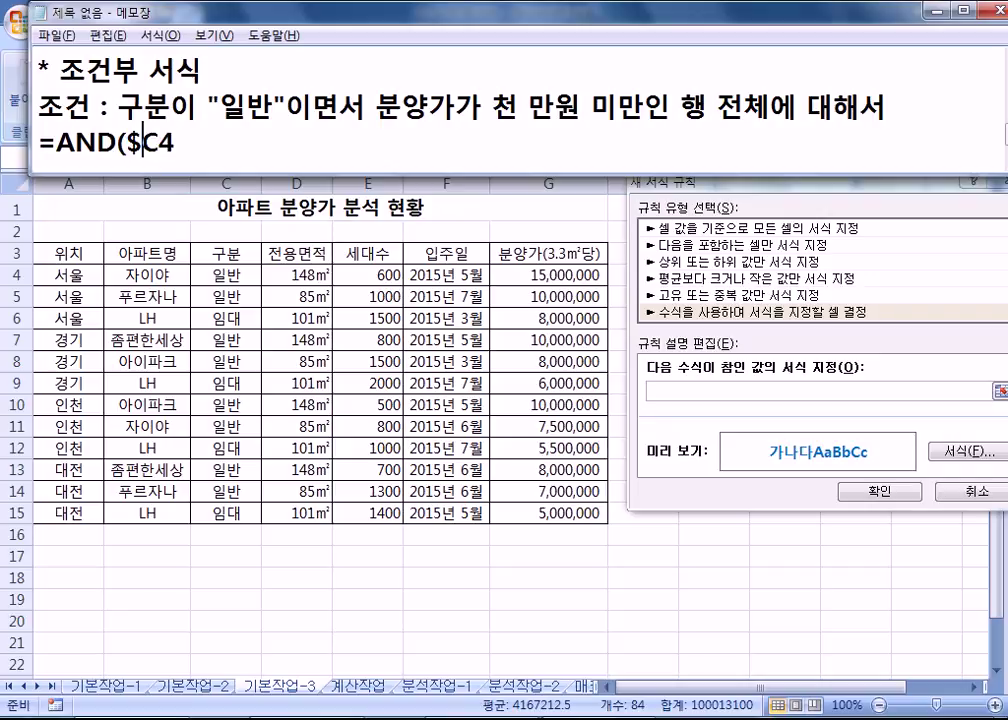
type("=\"일반\"")
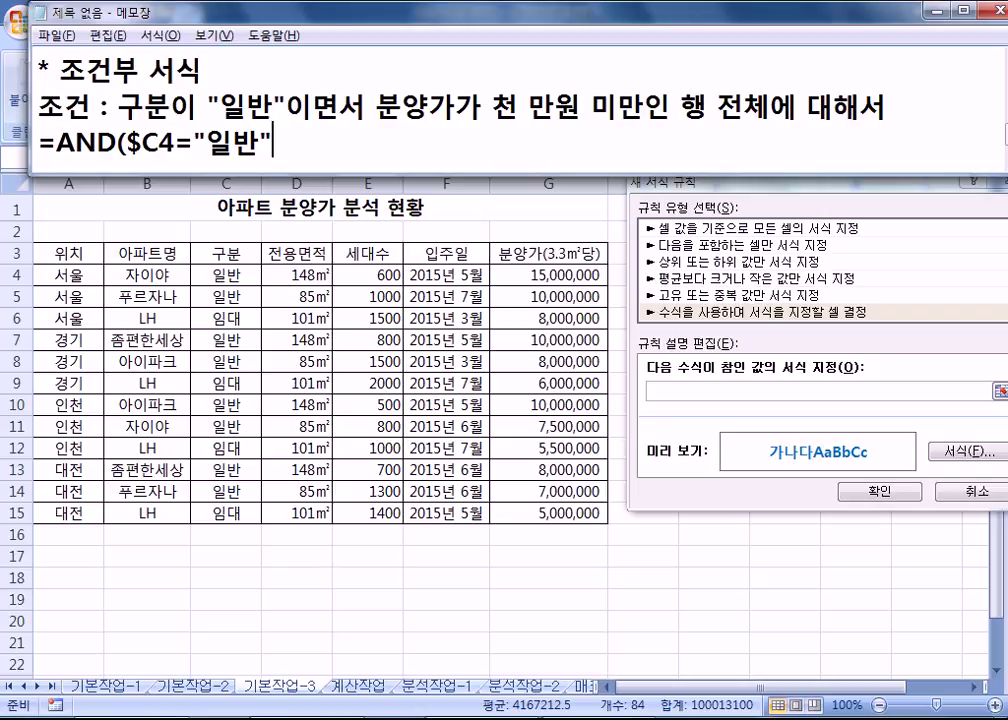
type(",")
type("$G4")
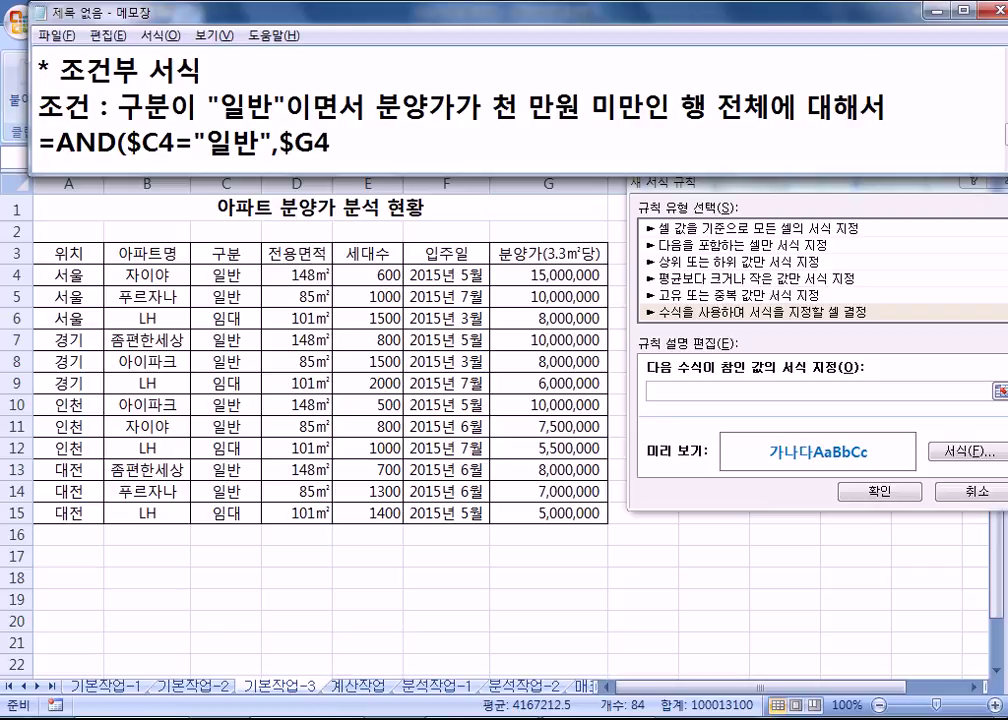
type("<10000000")
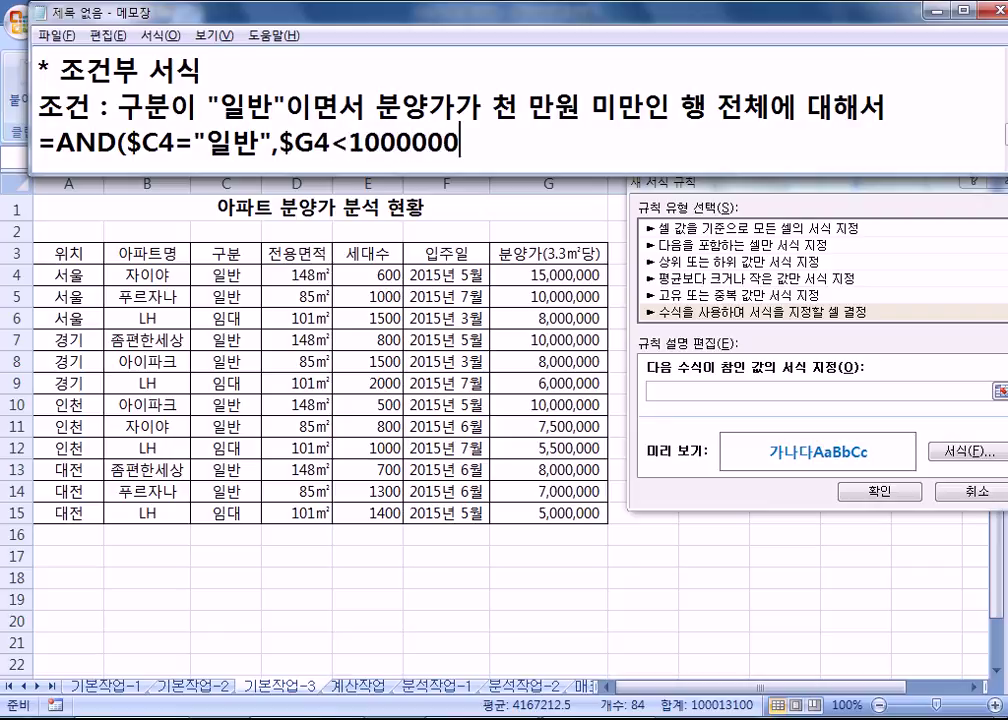
type(")")
Step: Start the rule formula with =AND and the column-locked condition $C4="일반"
left_click(208, 265)
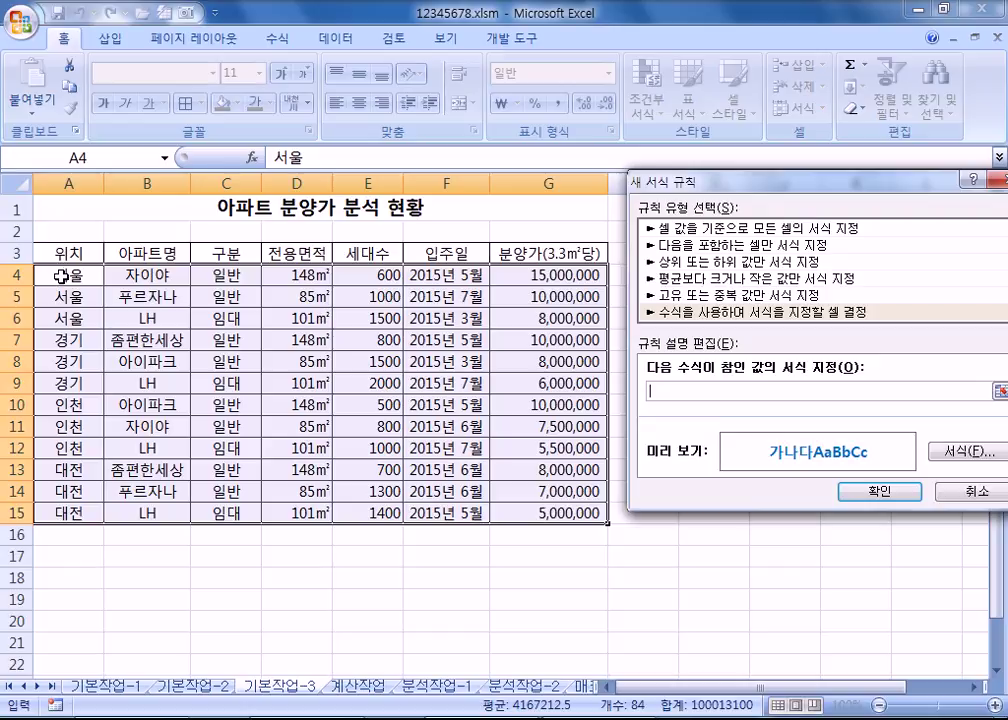
type("=ㅁㅗㅇ(")
key("BackSpace")
key("BackSpace")
key("BackSpace")
type("ㅋ")
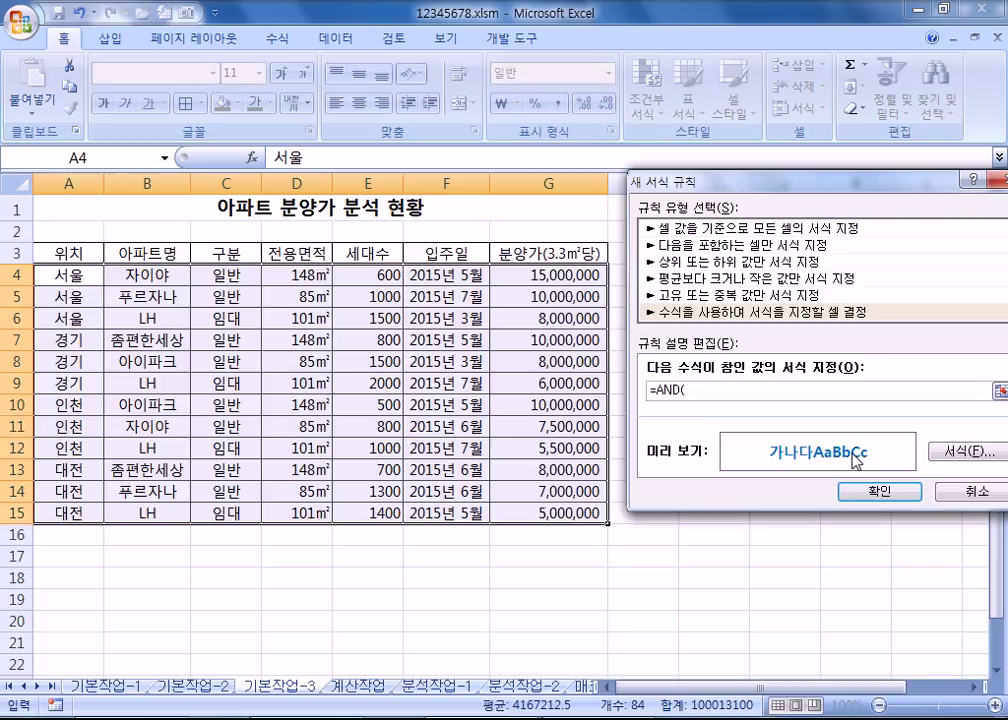
left_click(222, 280)
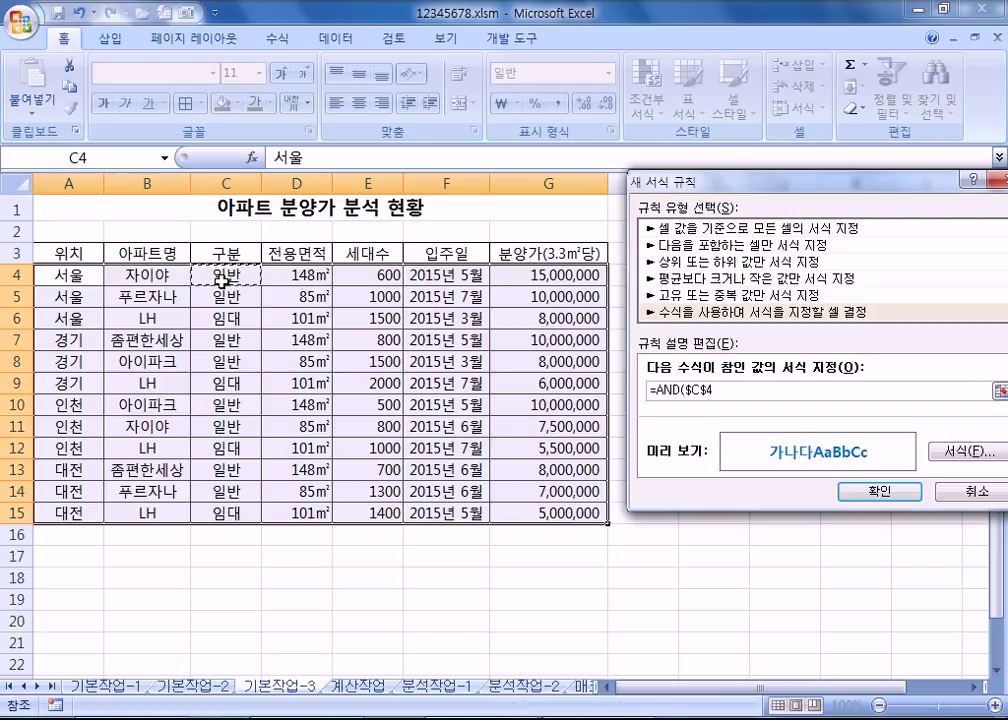
key("F4")
key("F4")
type("=\"ㅇ")
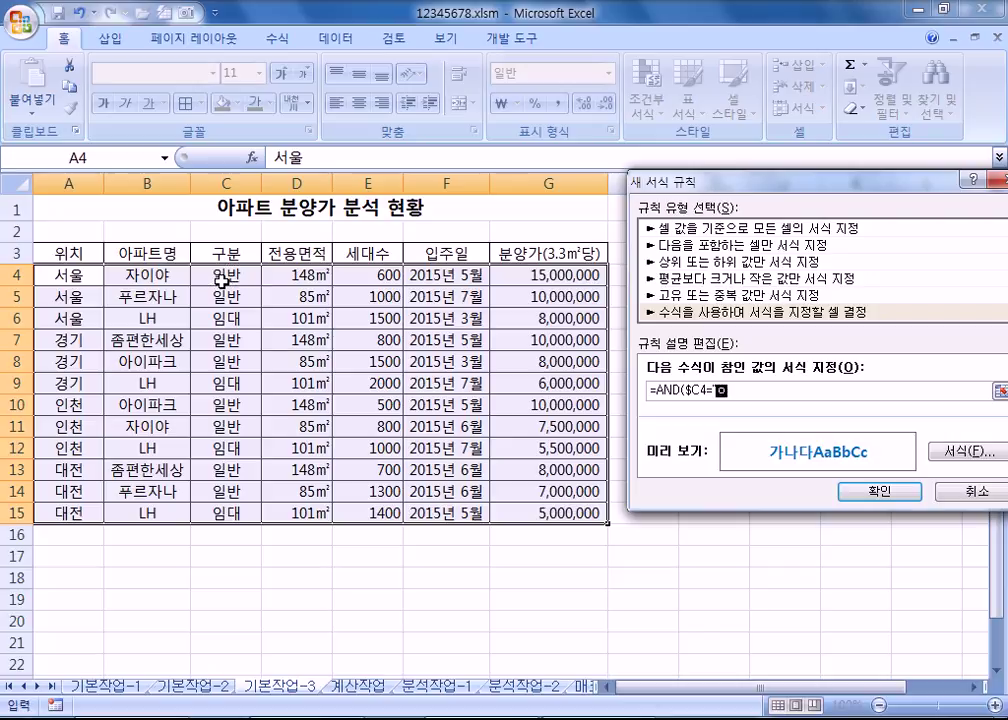
type("반\",")
Step: Add the condition $G4<10000000 and apply the bold blue rule
left_click(538, 274)
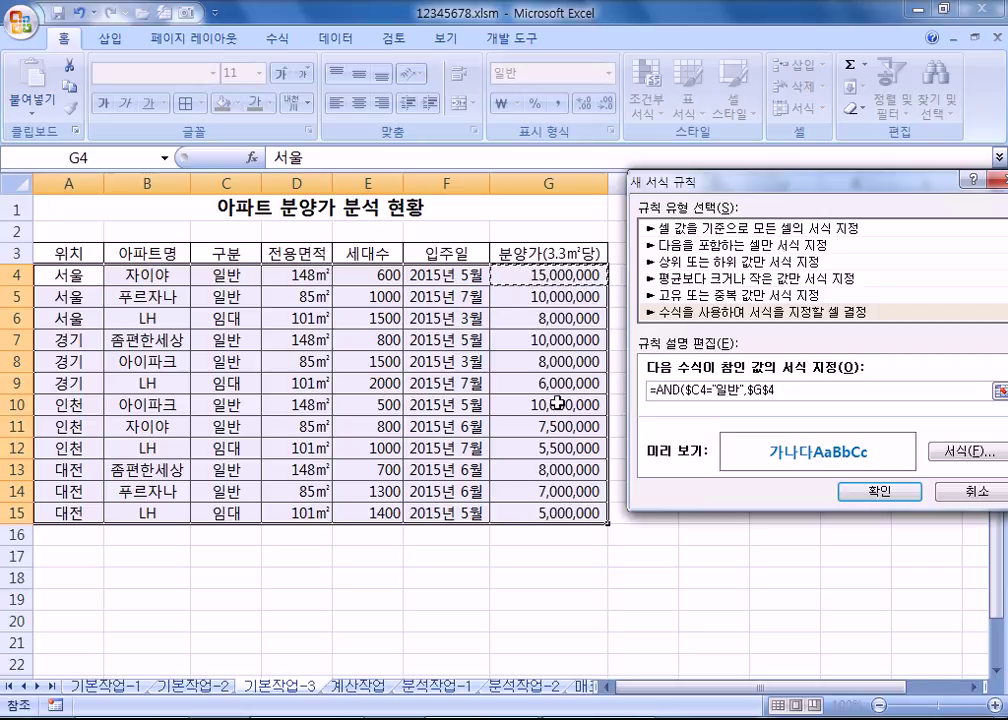
key("F4")
key("F4")
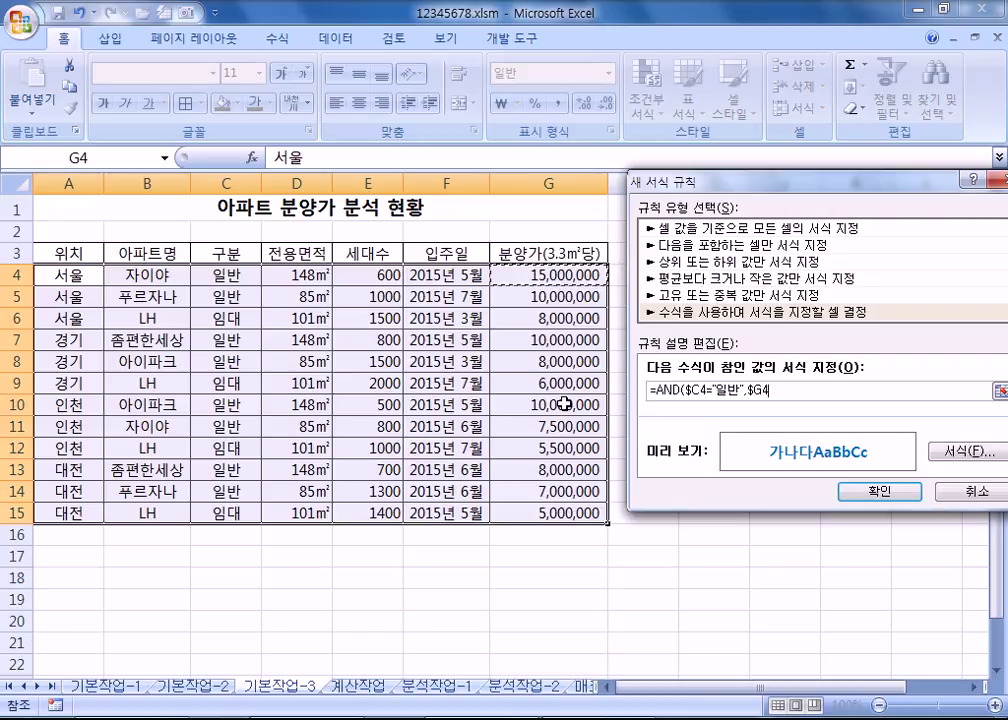
type("<10")
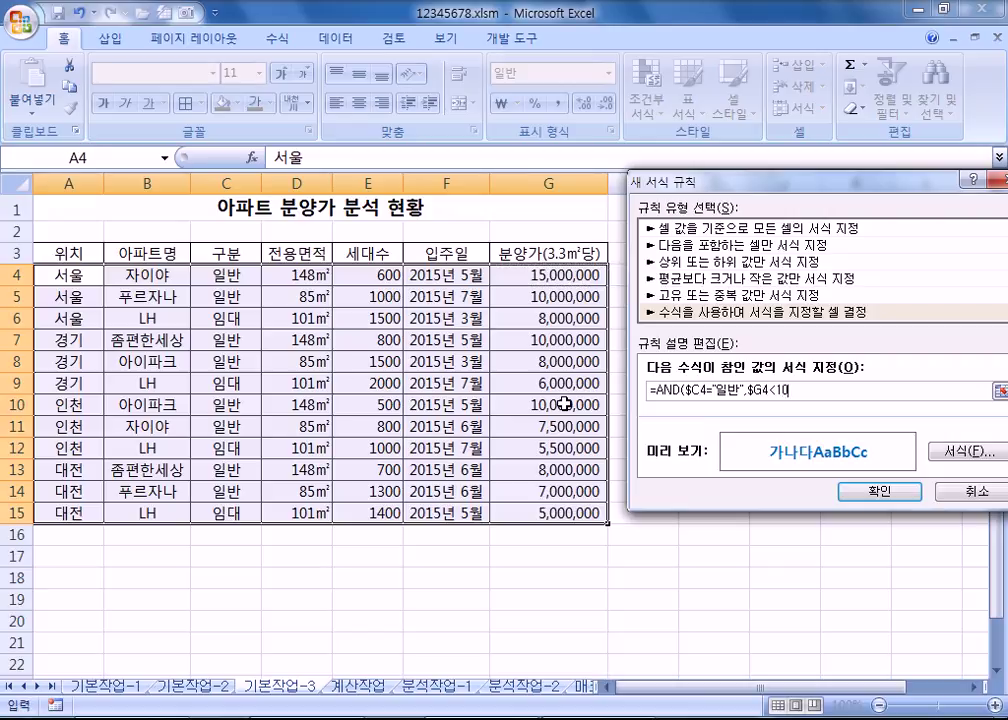
type("+$A")
key("BackSpace")
key("BackSpace")
key("BackSpace")
left_click(799, 390)
type("0")
left_click(873, 492)
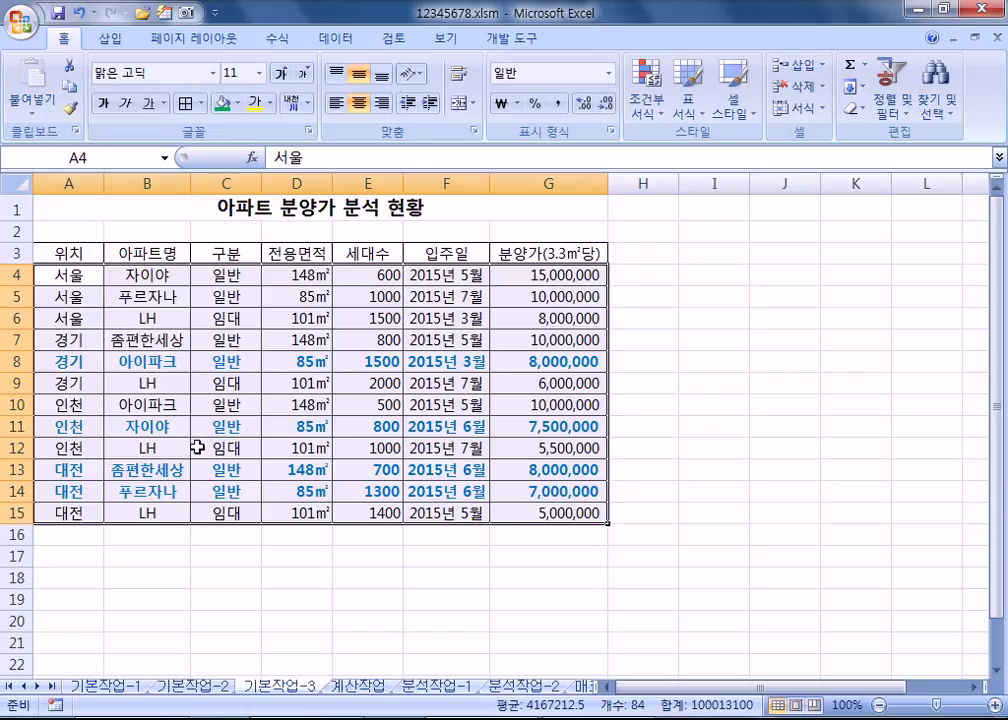
Step: Resize Notepad to a short strip showing the 일반 condition and its =AND formula
key("alt+Tab")
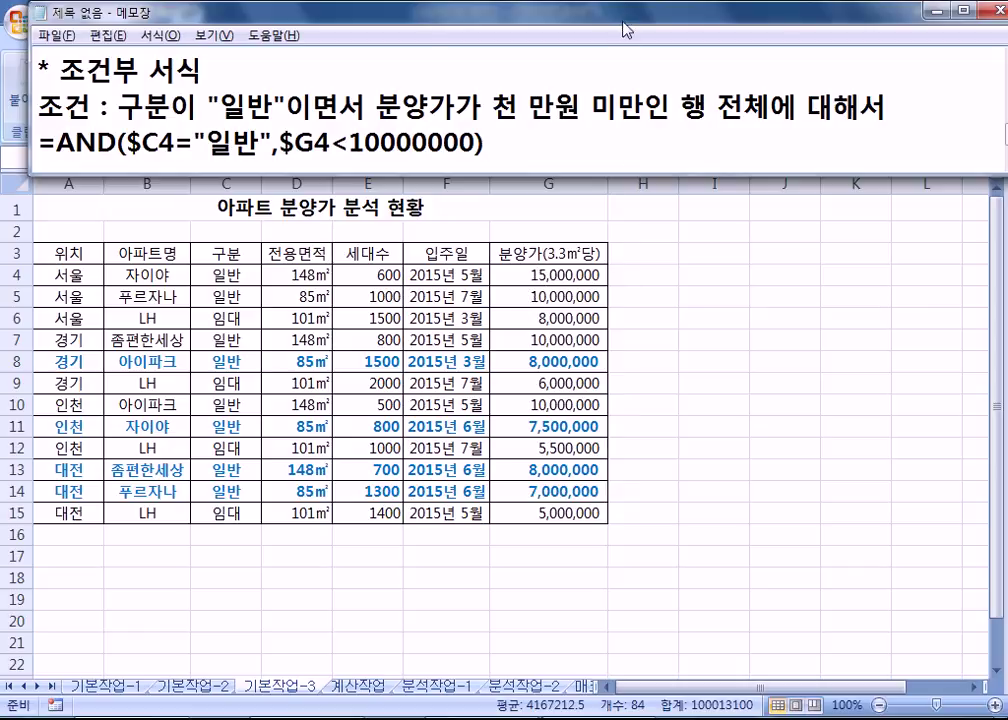
left_click_drag(621, 14, 593, 14)
double_click(593, 14)
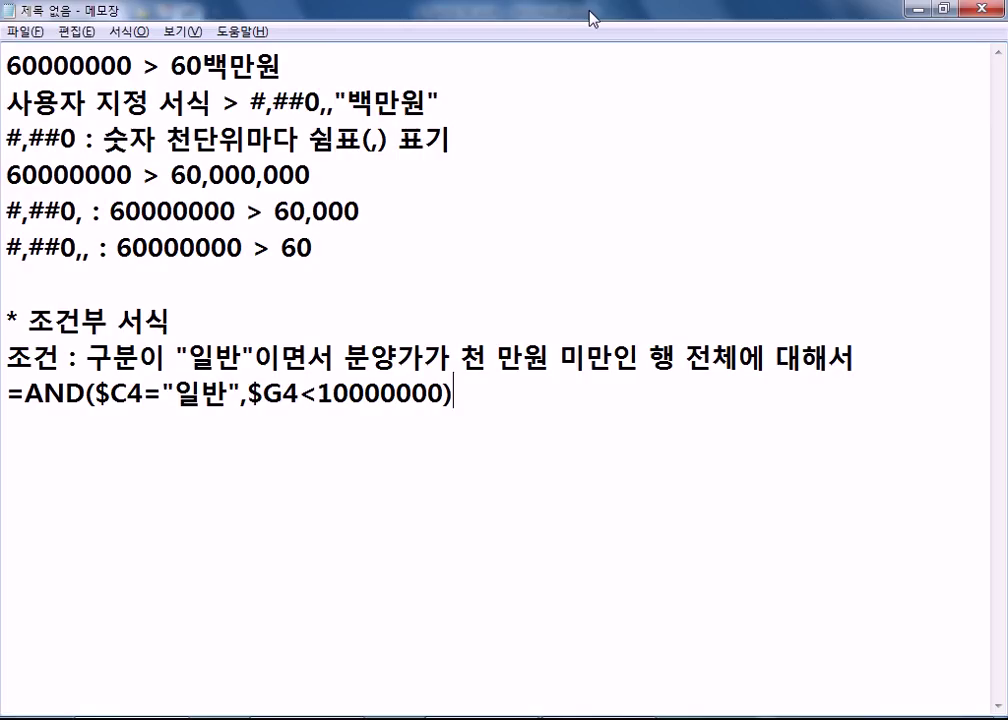
double_click(593, 14)
left_click_drag(589, 25, 576, 22)
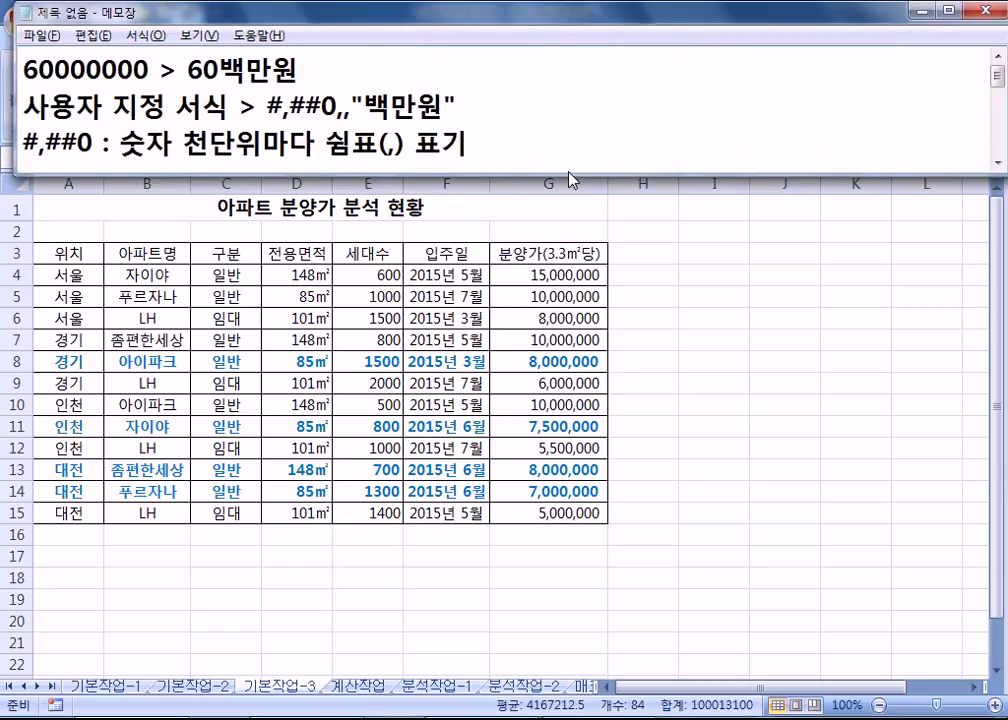
left_click_drag(575, 180, 576, 157)
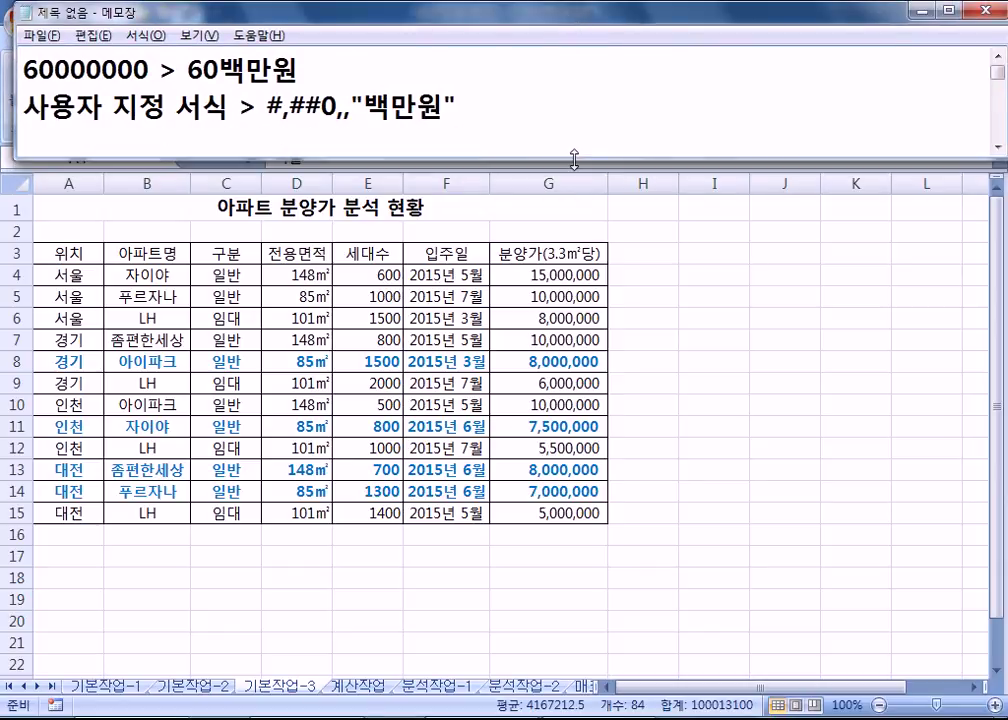
left_click_drag(916, 157, 918, 172)
scroll(786, 128, "down", 1)
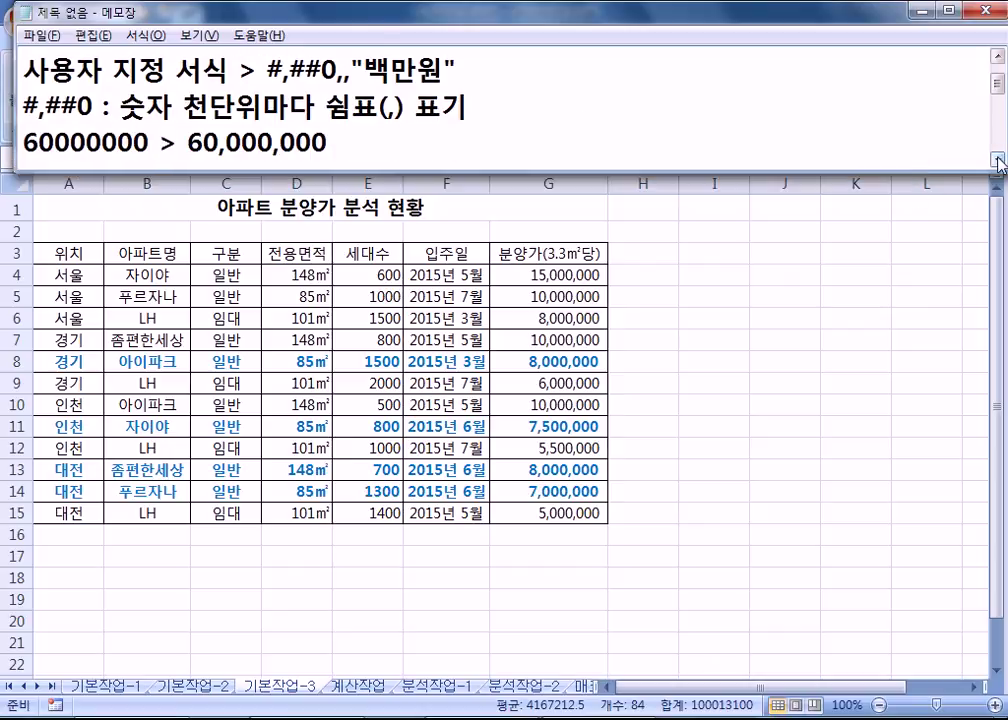
scroll(786, 128, "down", 3)
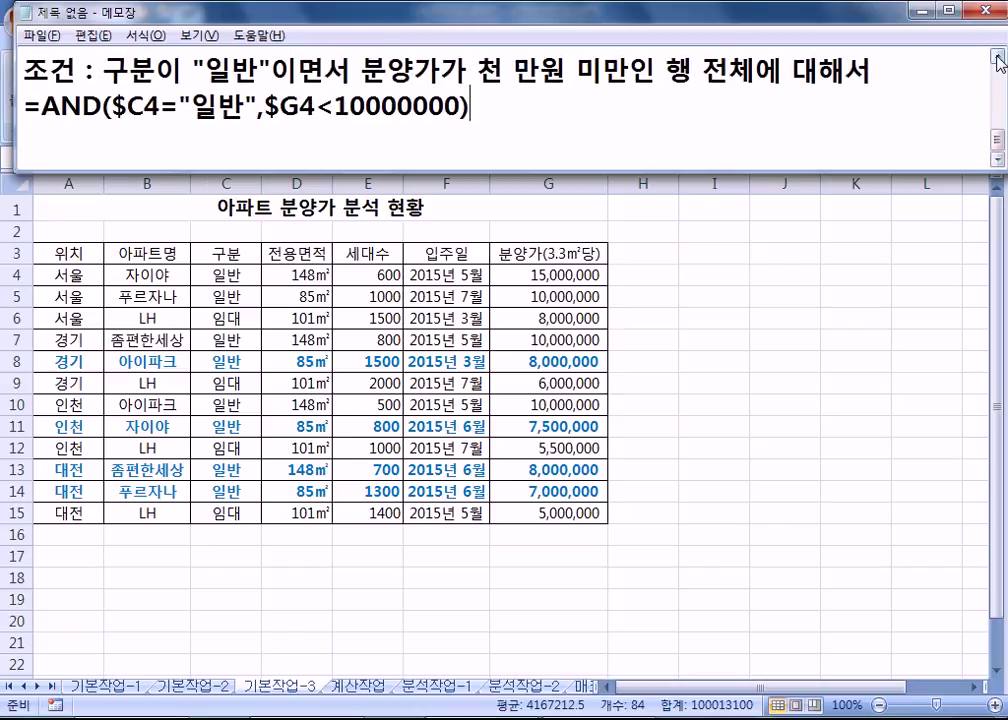
scroll(1003, 163, "up", 1)
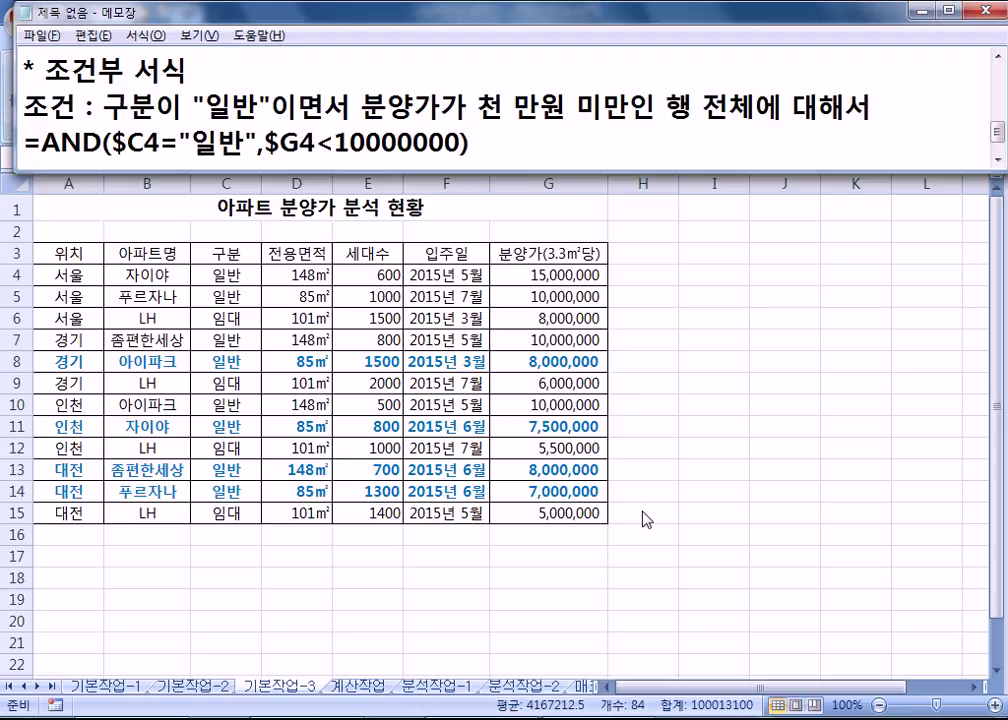
Step: Switch to the 계산작업 sheet and collapse the ribbon to show more rows
left_click(370, 690)
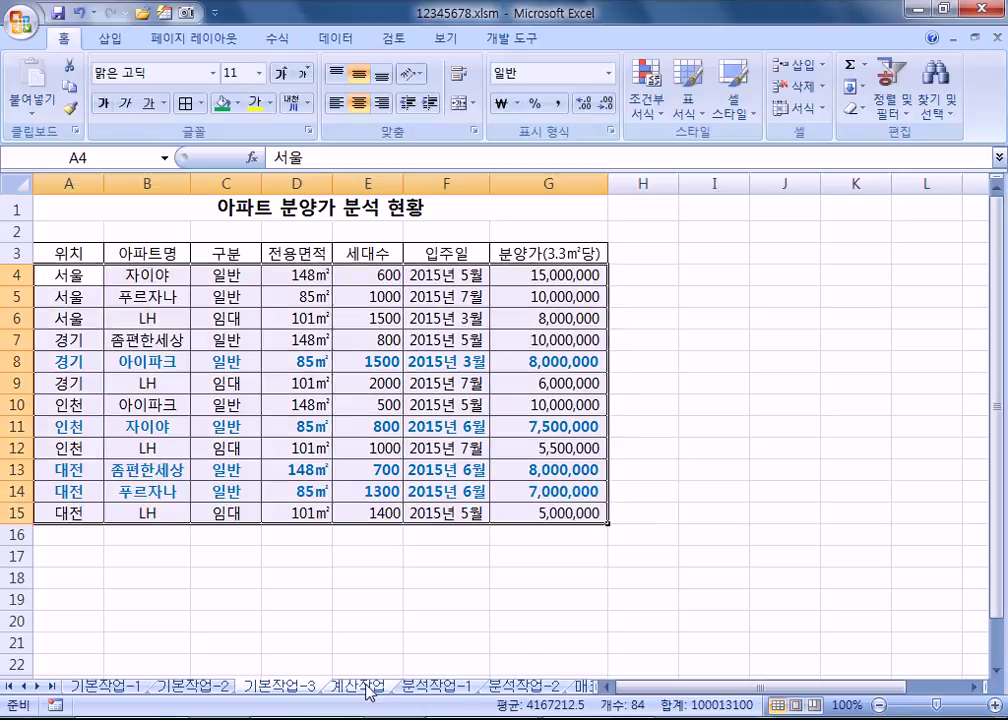
left_click(362, 687)
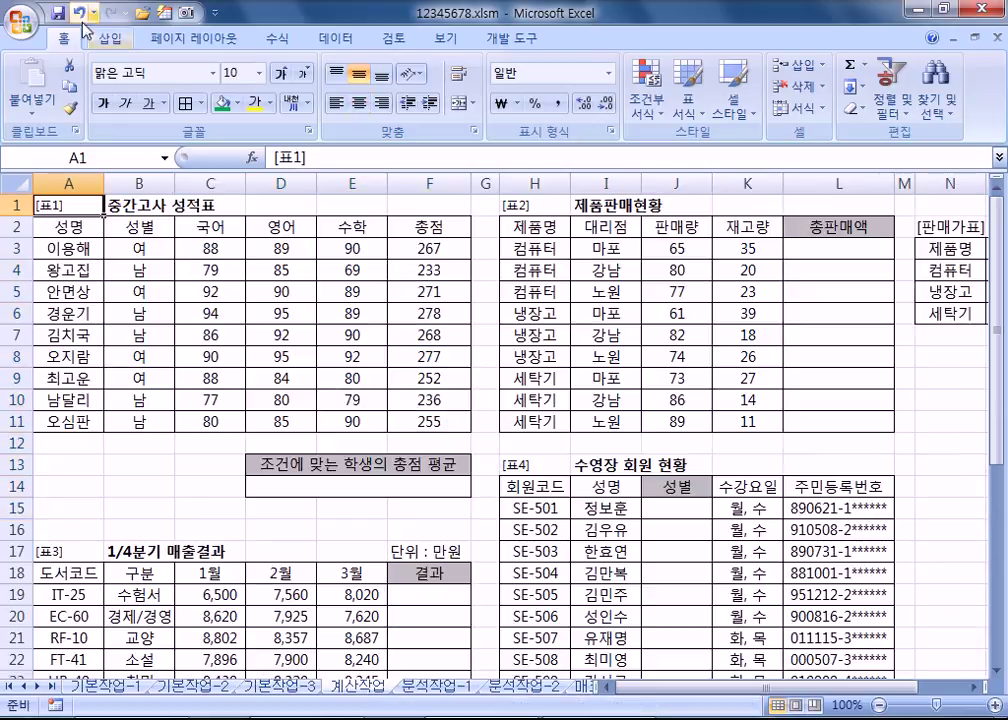
double_click(59, 42)
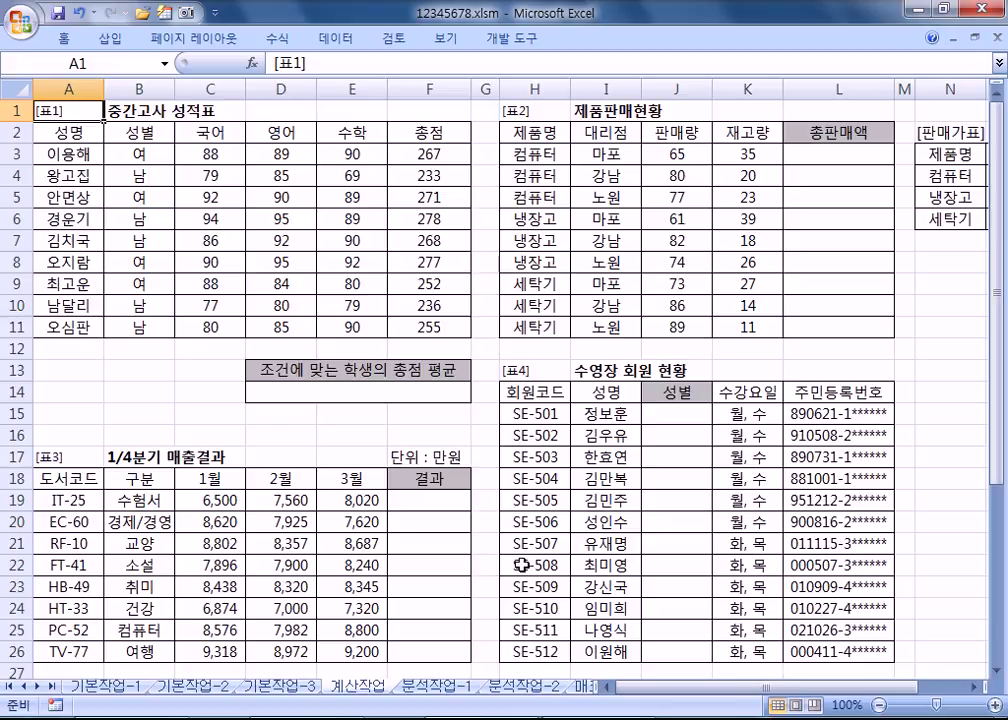
Step: Move the Notepad notes to the right beside the sheet and start a new line
key("alt+Tab")
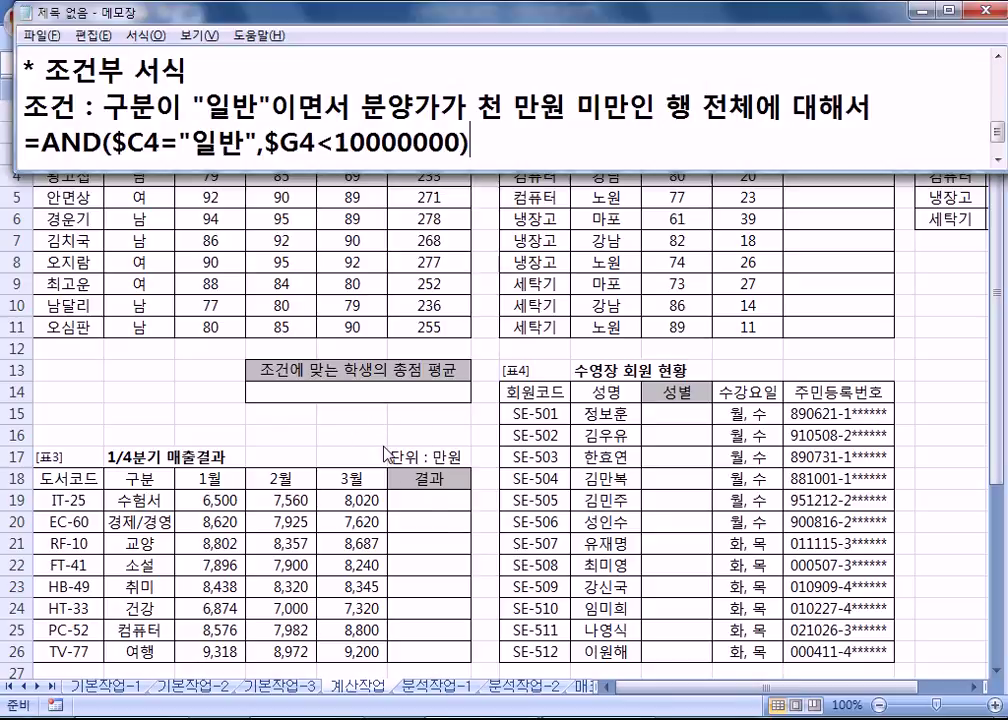
left_click_drag(373, 26, 1005, 92)
key("Return")
key("Return")
key("Return")
key("Return")
key("Return")
key("Return")
key("Return")
key("Return")
key("Return")
key("Return")
key("Return")
key("Return")
key("Return")
key("Return")
key("Return")
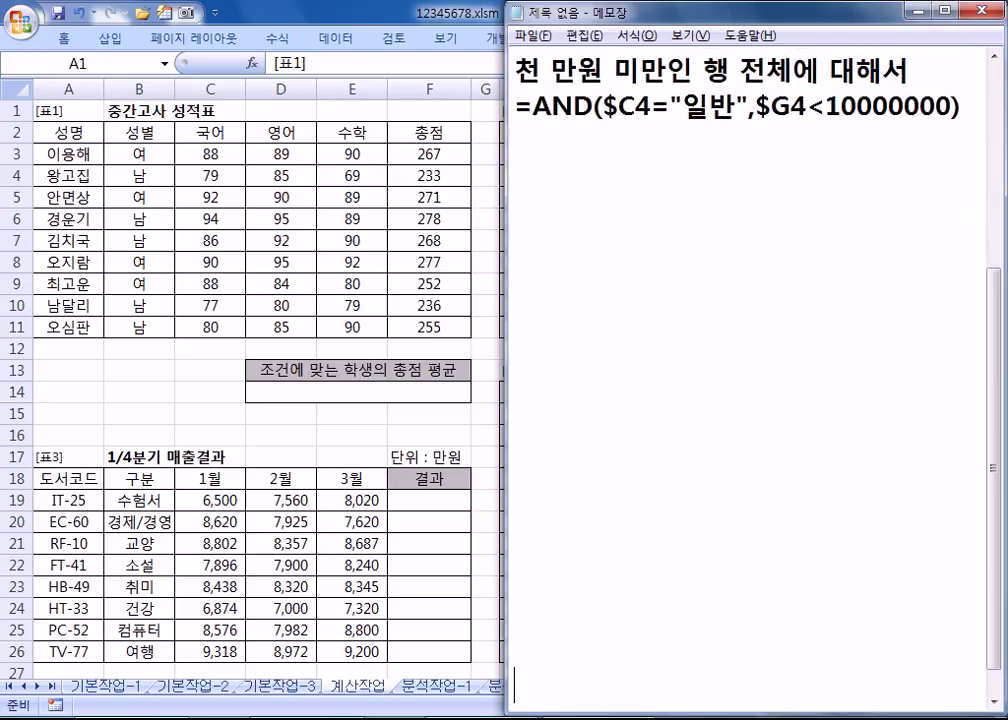
Step: Write question 1 (average total for male English ≥90 or female math ≥90 students) and begin =DAVERAGE(
left_click(623, 130)
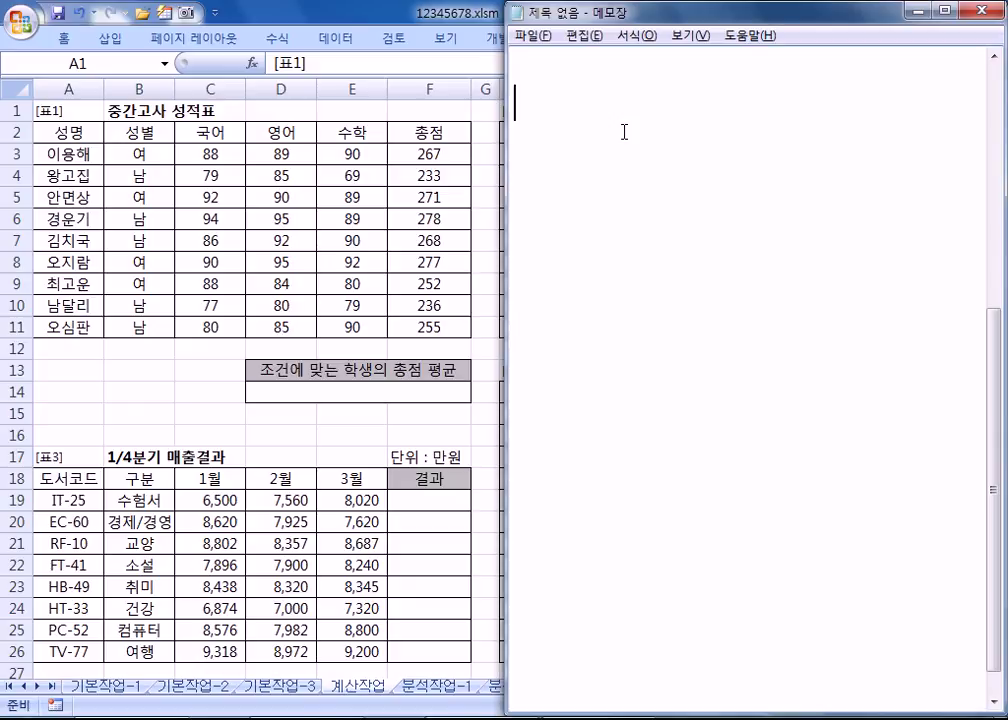
type("1. TJD")
key("BackSpace")
key("BackSpace")
key("BackSpace")
type("성")
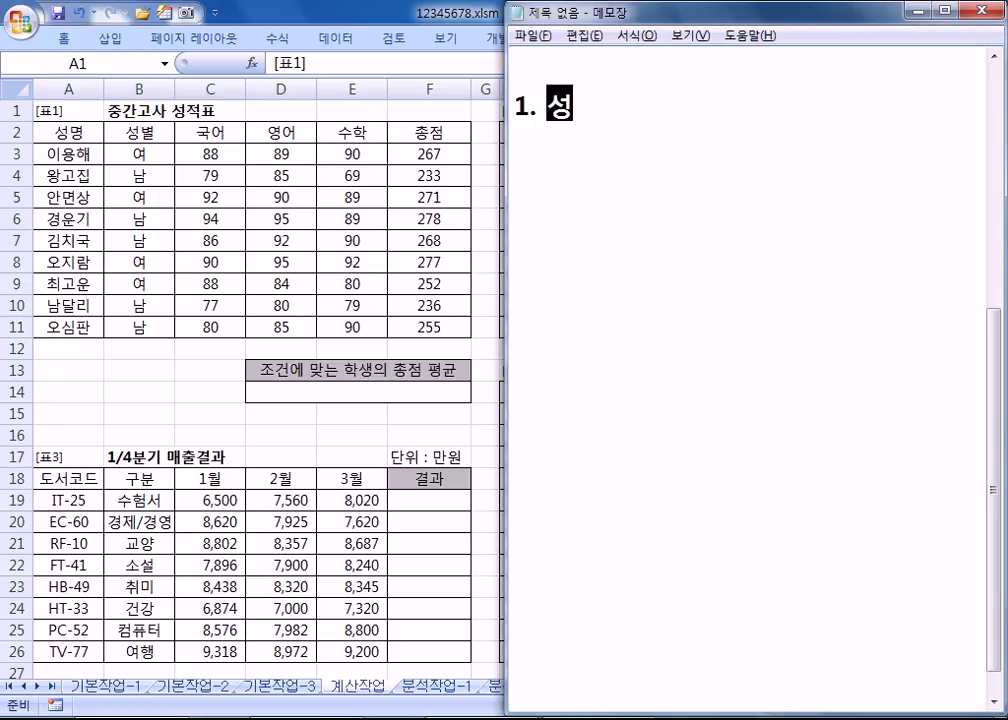
type("별이 남")
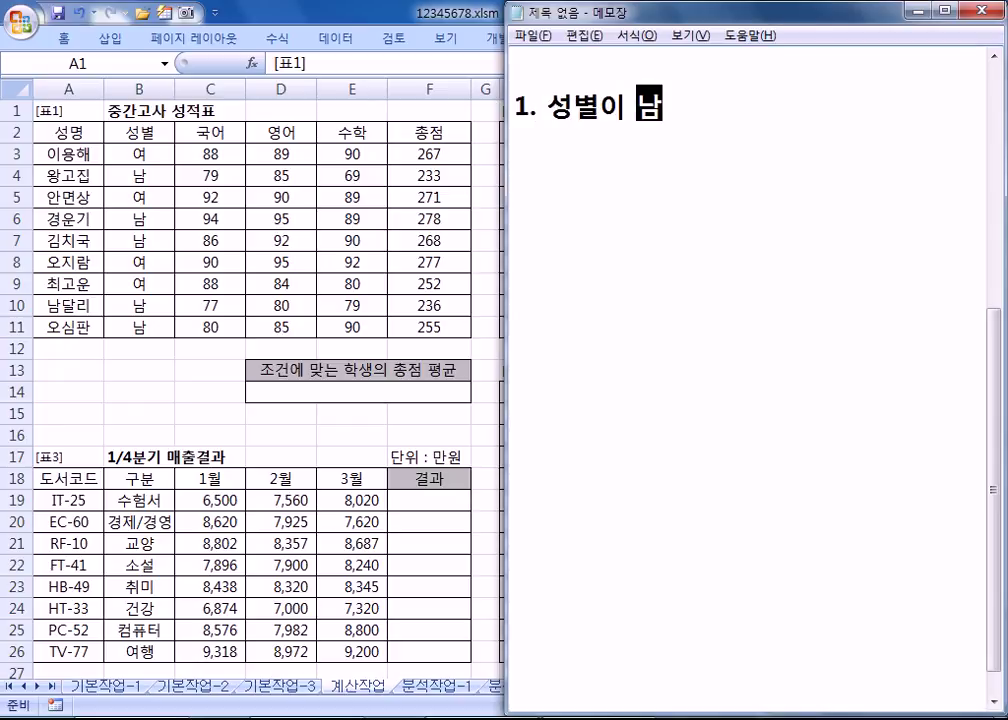
left_click(626, 107)
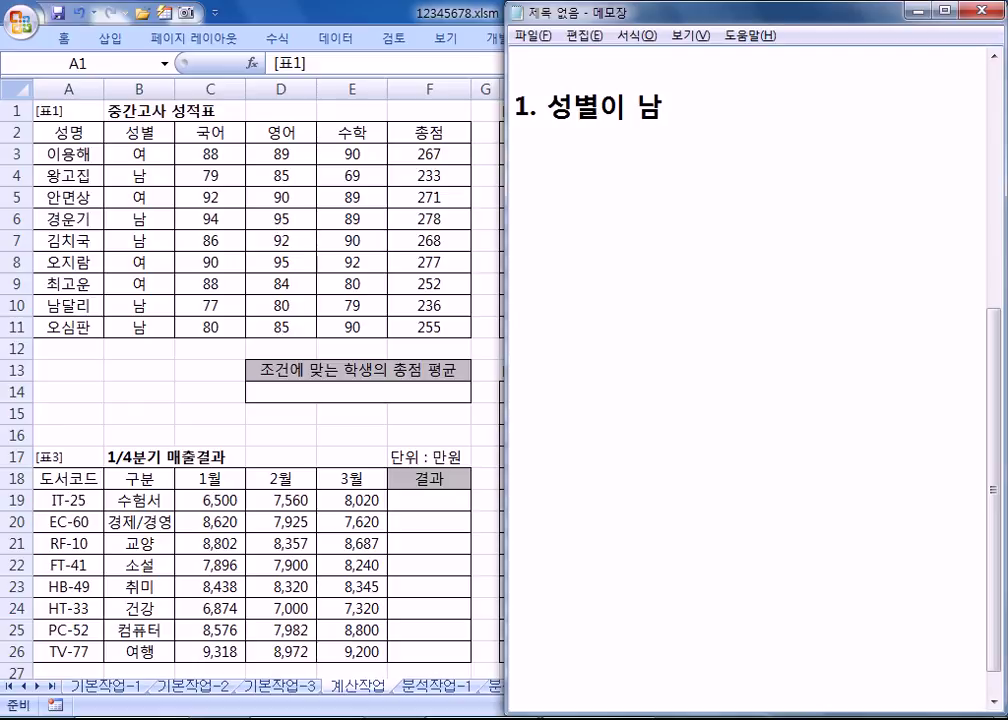
type("\"")
left_click(672, 107)
type("\"이묘 ㅕㄴ")
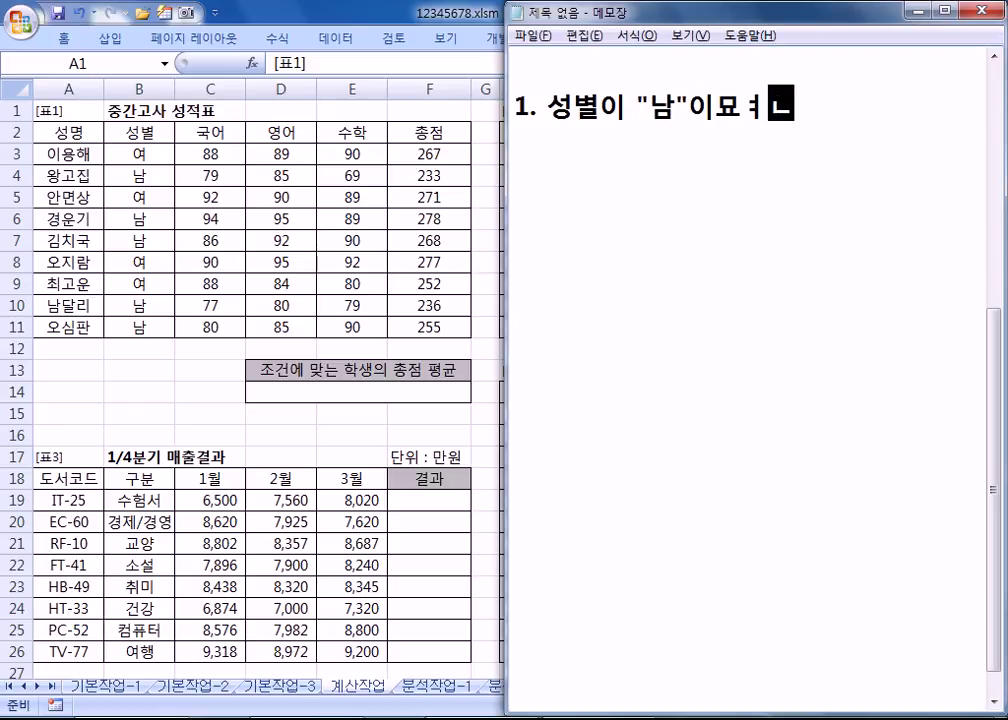
key("BackSpace")
key("BackSpace")
key("BackSpace")
key("BackSpace")
type("면서 ")
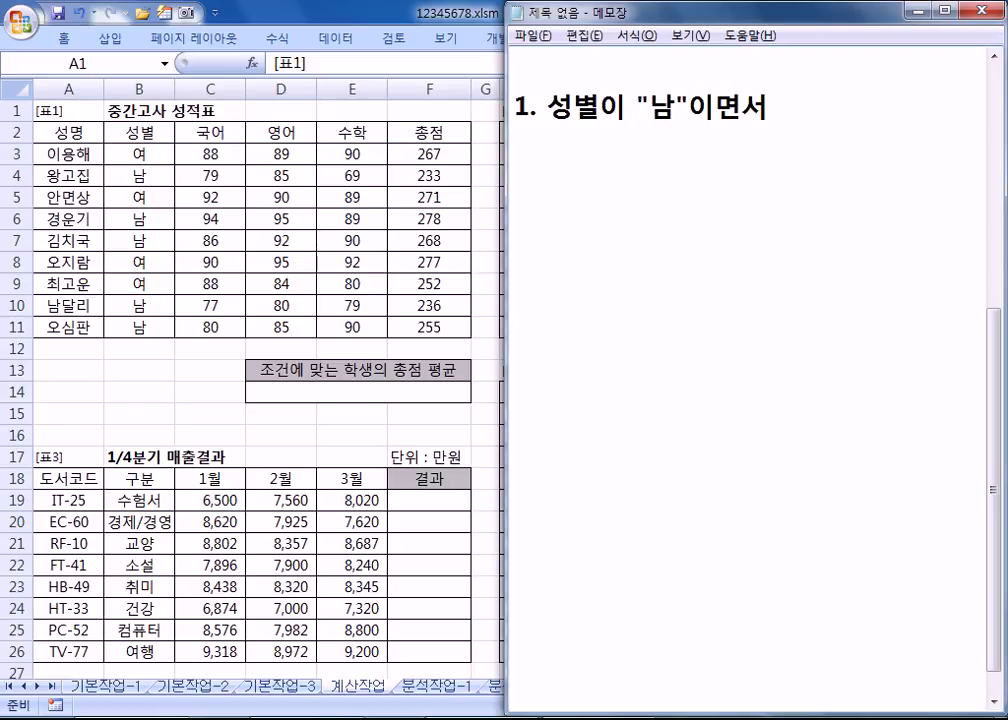
type("영어가 90 이상 이거")
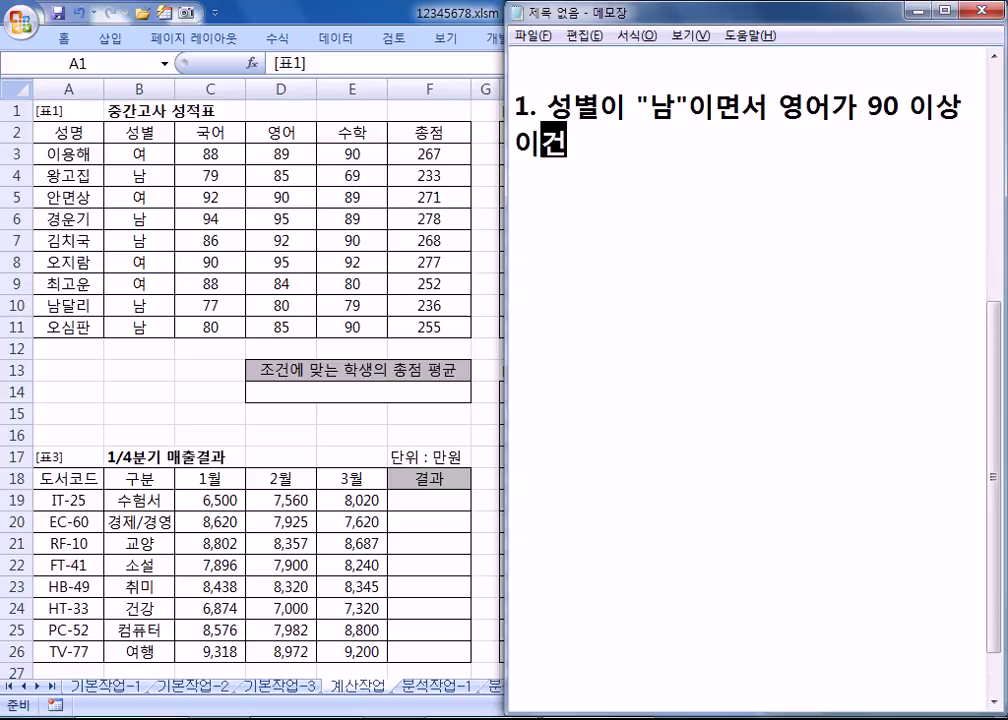
type("나,")
type(" 성별")
type("이 \"ㅇ")
type("여\"이면서")
type(" 수학")
type("이 90")
type(" 이상")
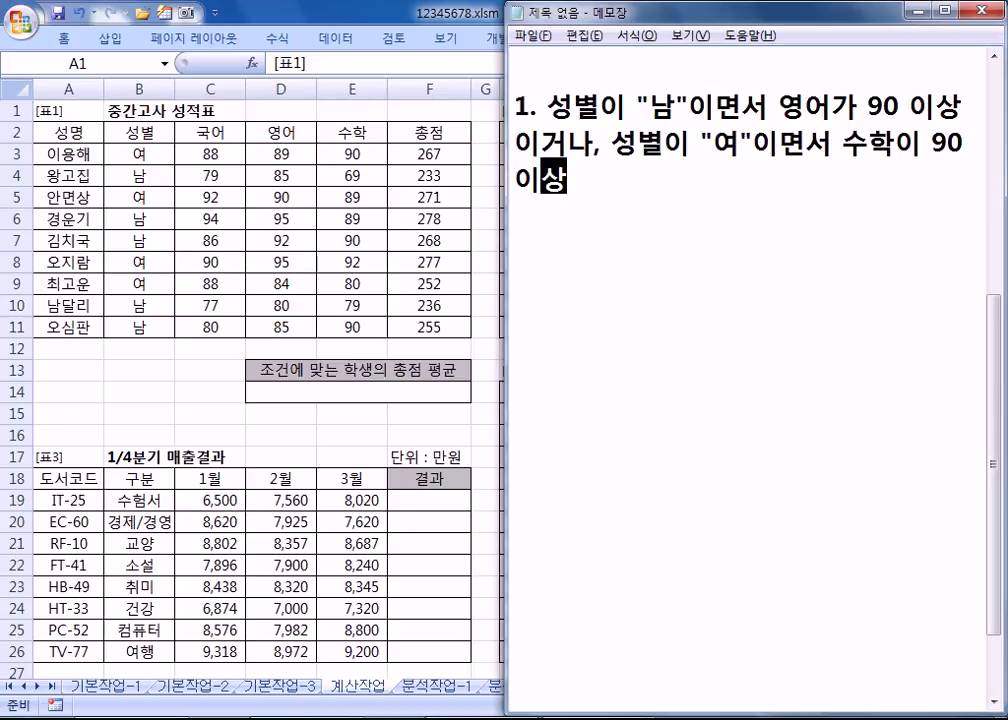
type("인 학생ㅇ")
type("의 총점에")
type(" 대하")
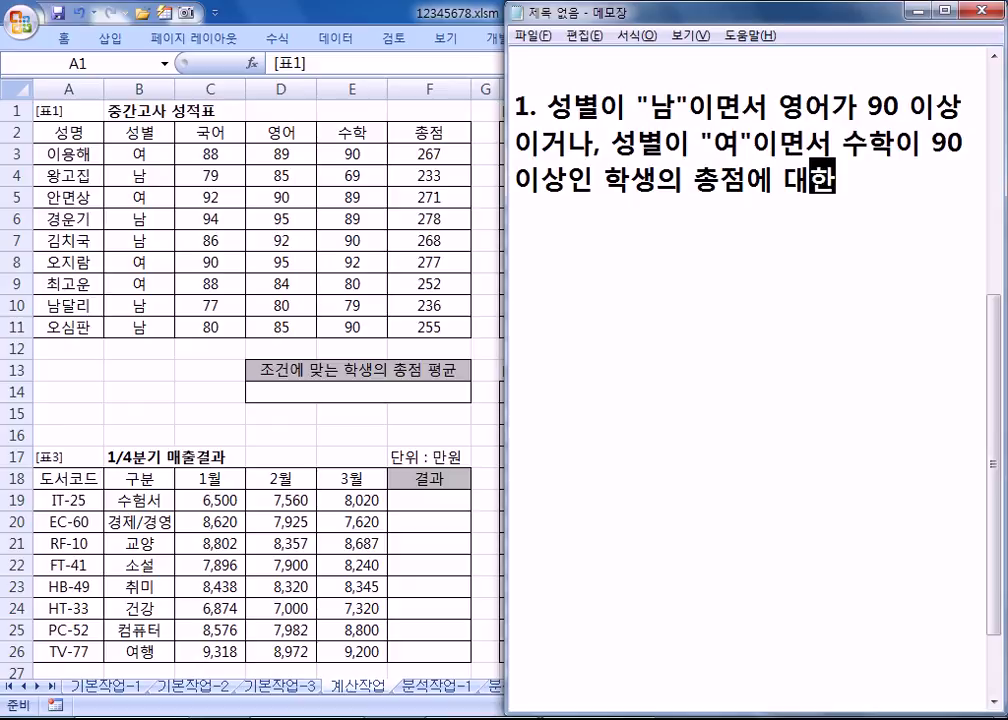
type("ㄴ 평균을 구")
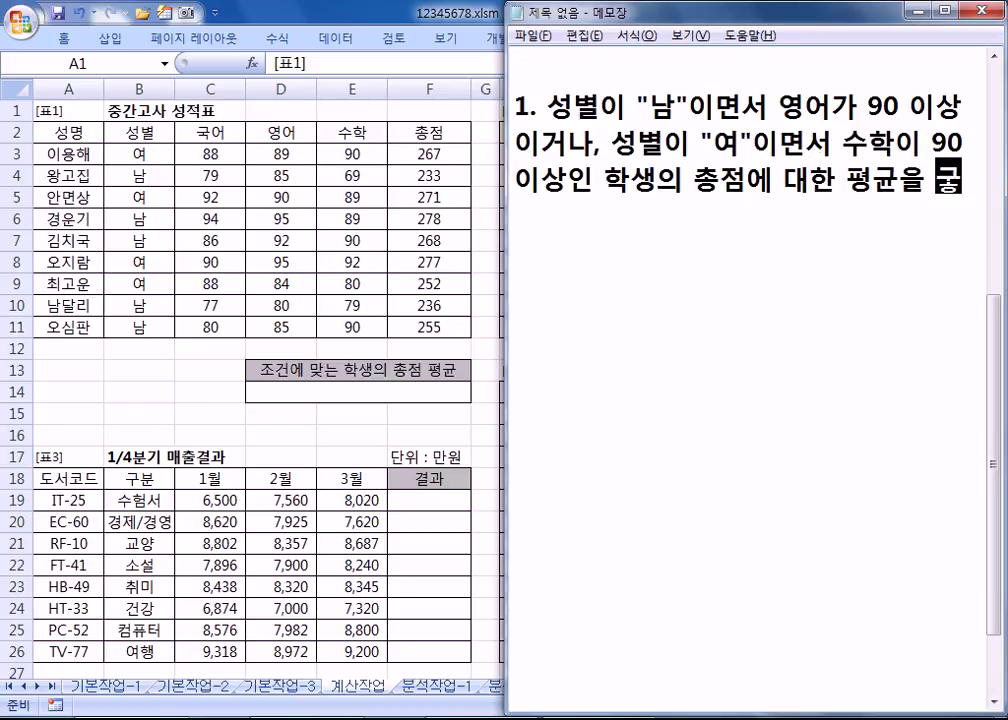
type("하시오.")
key("Return")
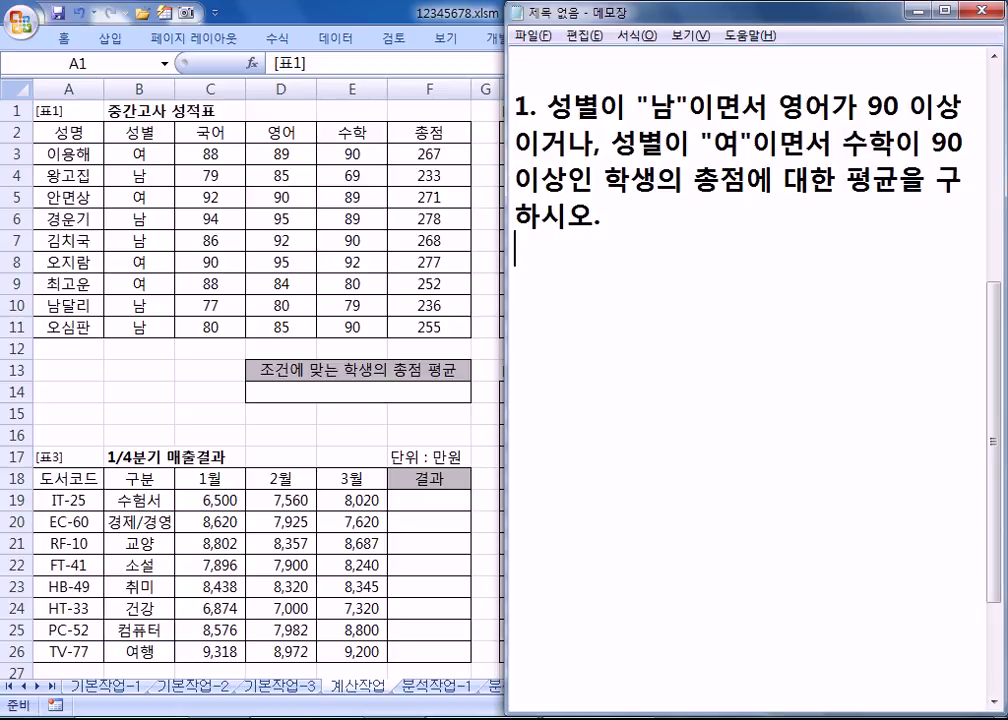
type("=DAVERAGE(")
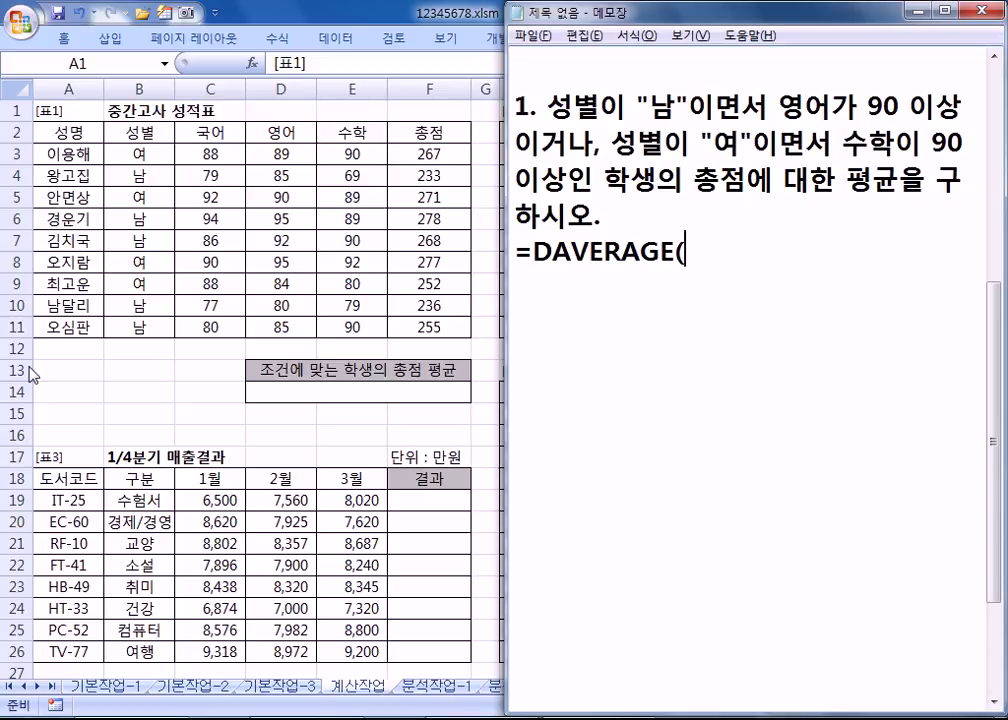
key("alt+Tab")
Step: Enter headers 성별 and 영어 with the row 남, >=90 in A13:B14
left_click_drag(48, 380, 210, 420)
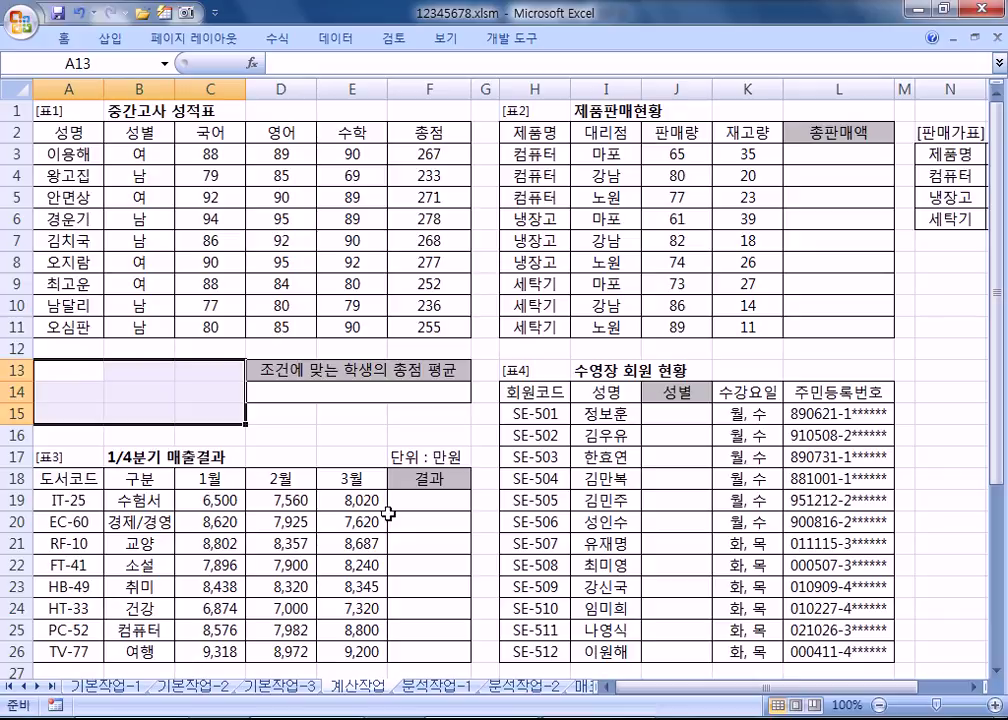
type("성별")
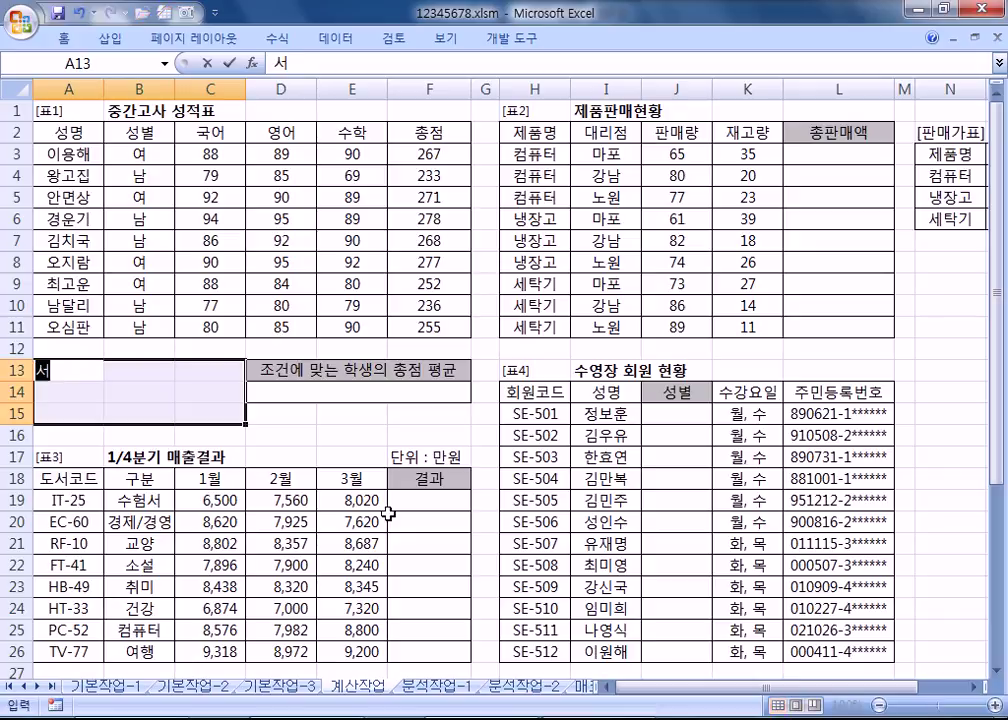
key("Return")
type("ㄴ남")
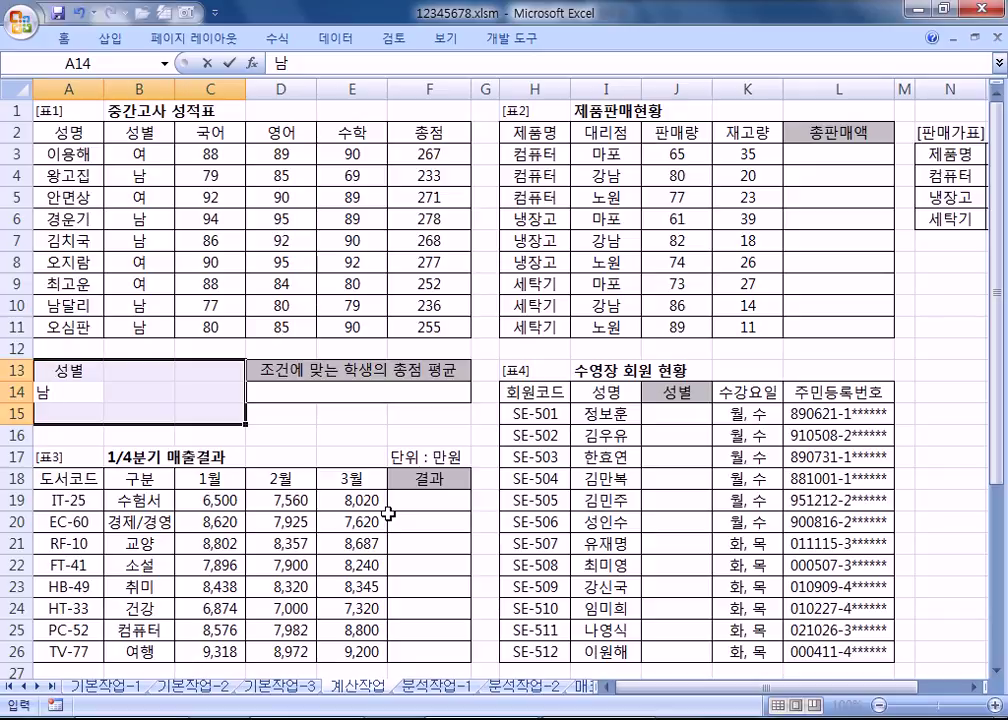
key("Return")
key("Return")
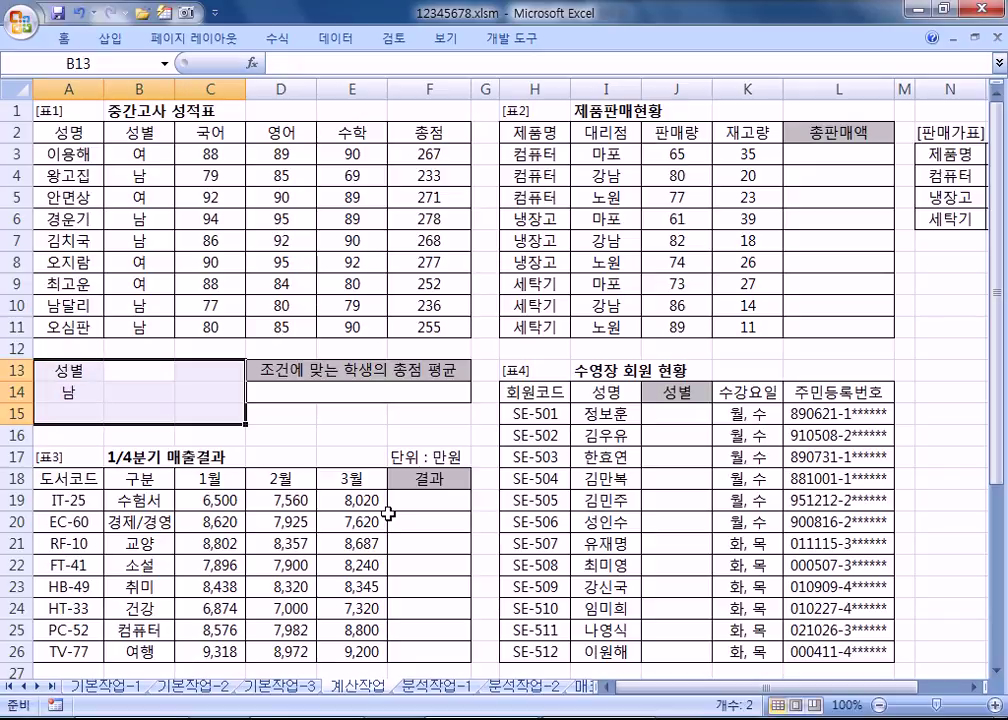
type("영어")
key("Return")
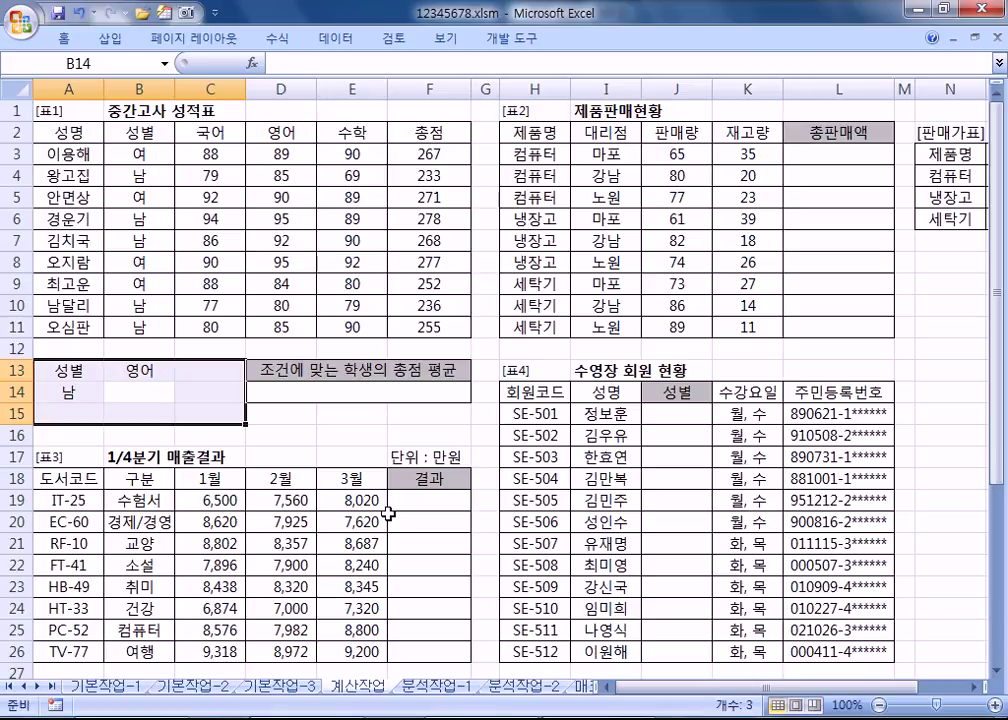
type(">=90")
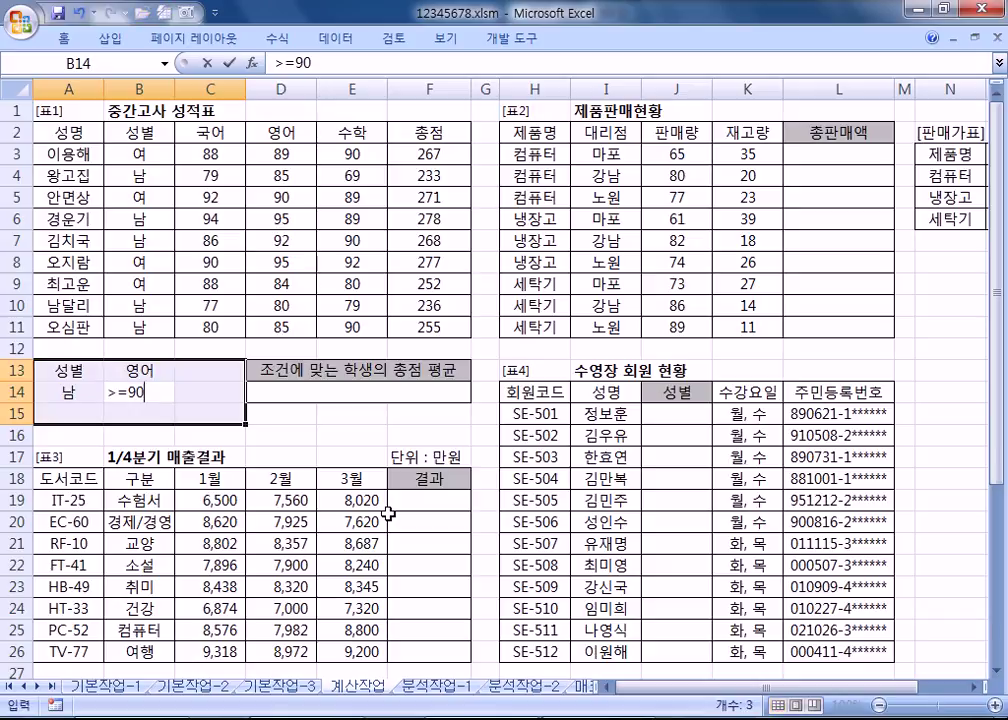
key("Return")
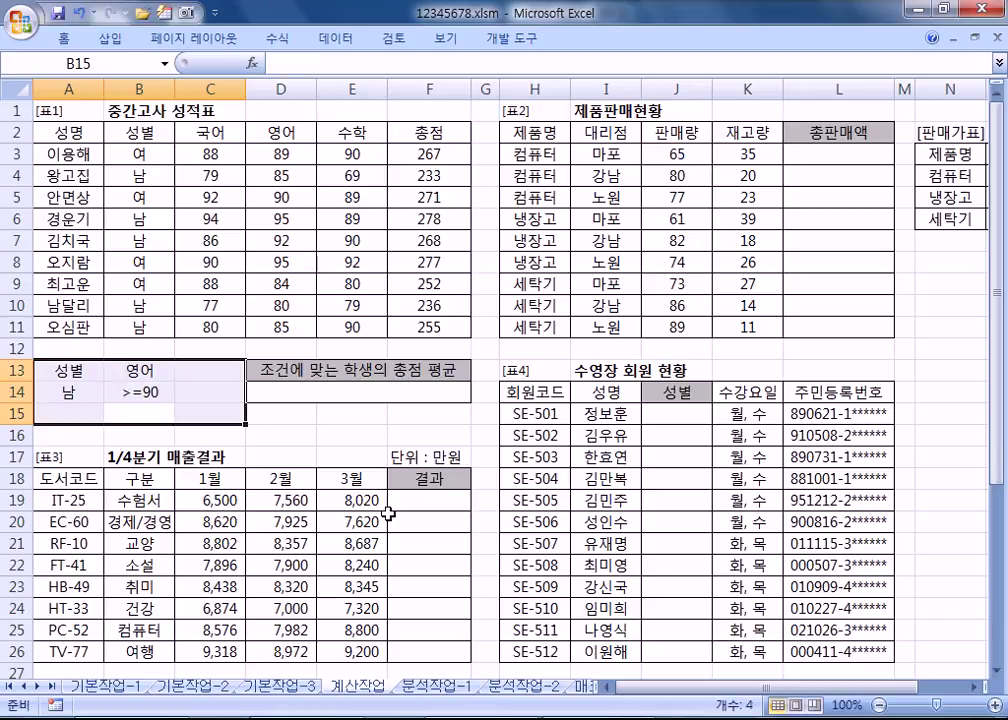
Step: Add 여 in A15, header 수학 in C13 with >=90 in C15, and select A13:C15
key("Left")
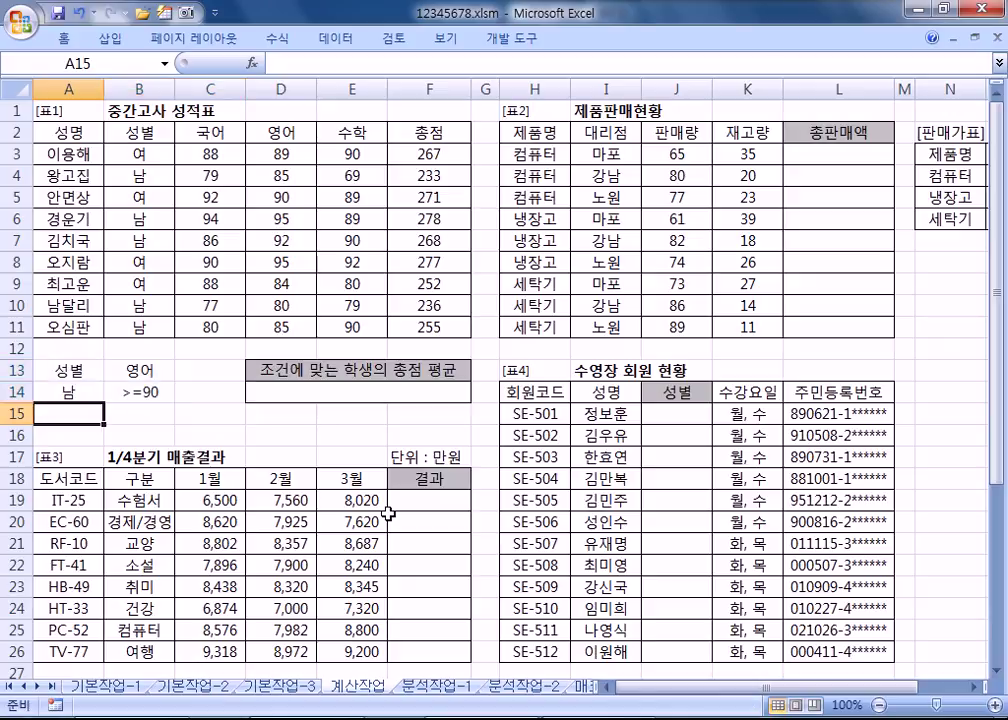
type("여")
key("Tab")
key("Tab")
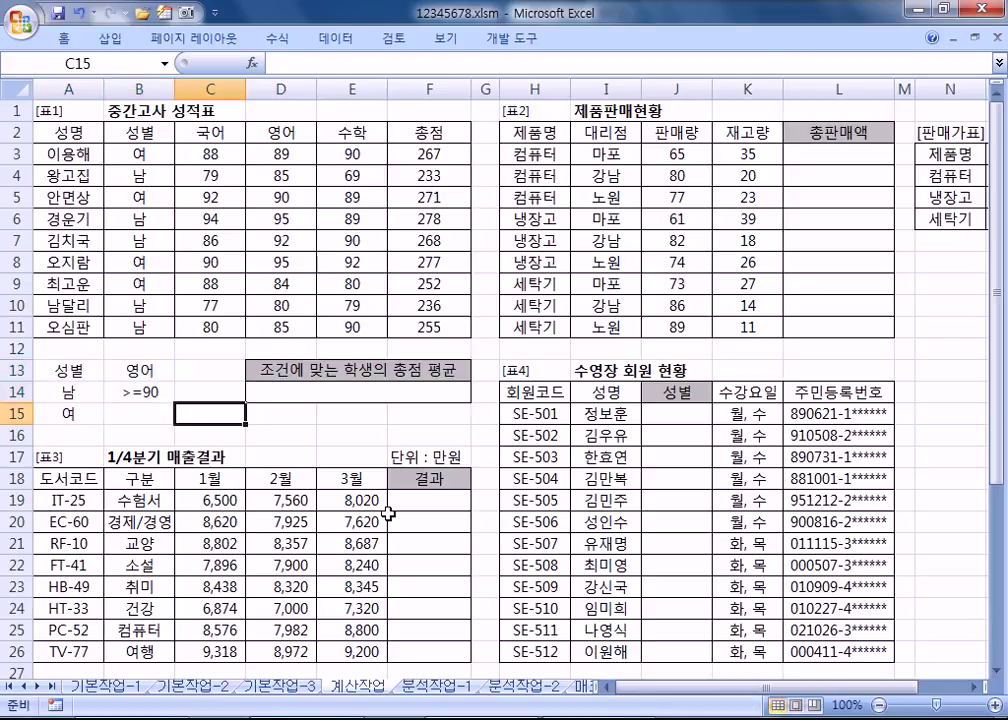
key("Up")
key("Up")
key("Up")
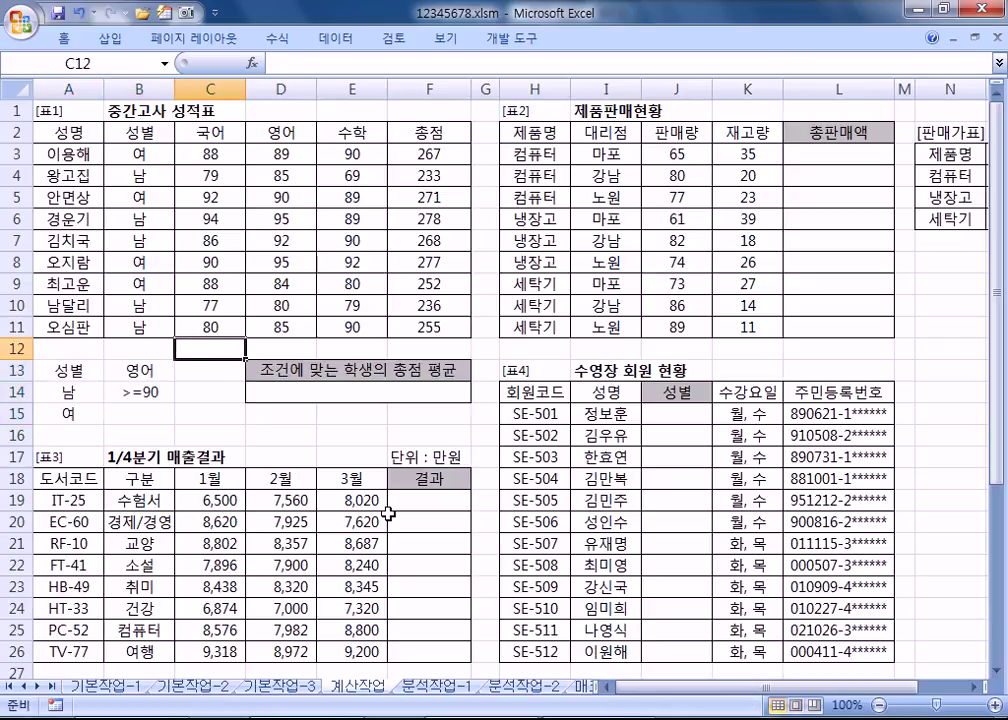
key("Down")
type("수학")
key("Down")
key("Down")
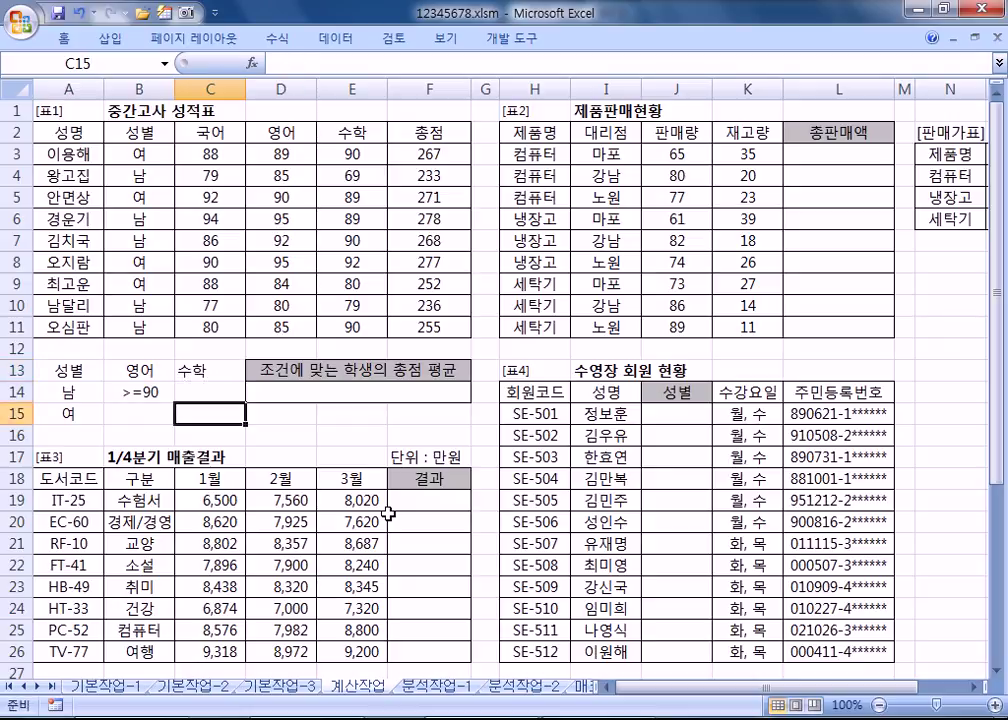
type(">=90")
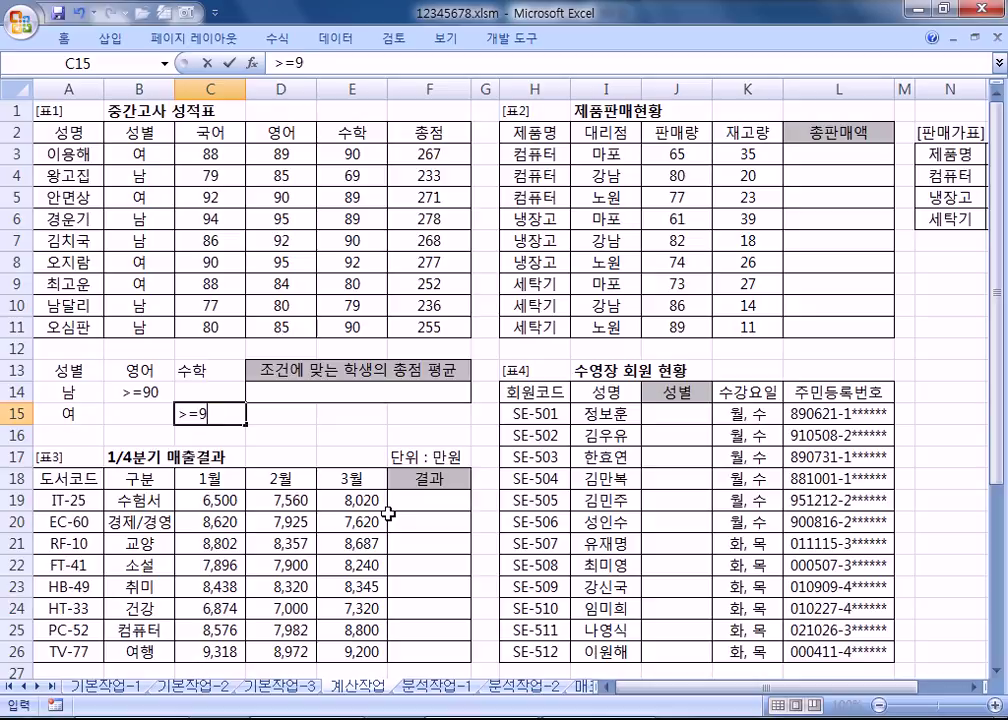
key("Return")
left_click_drag(72, 370, 201, 413)
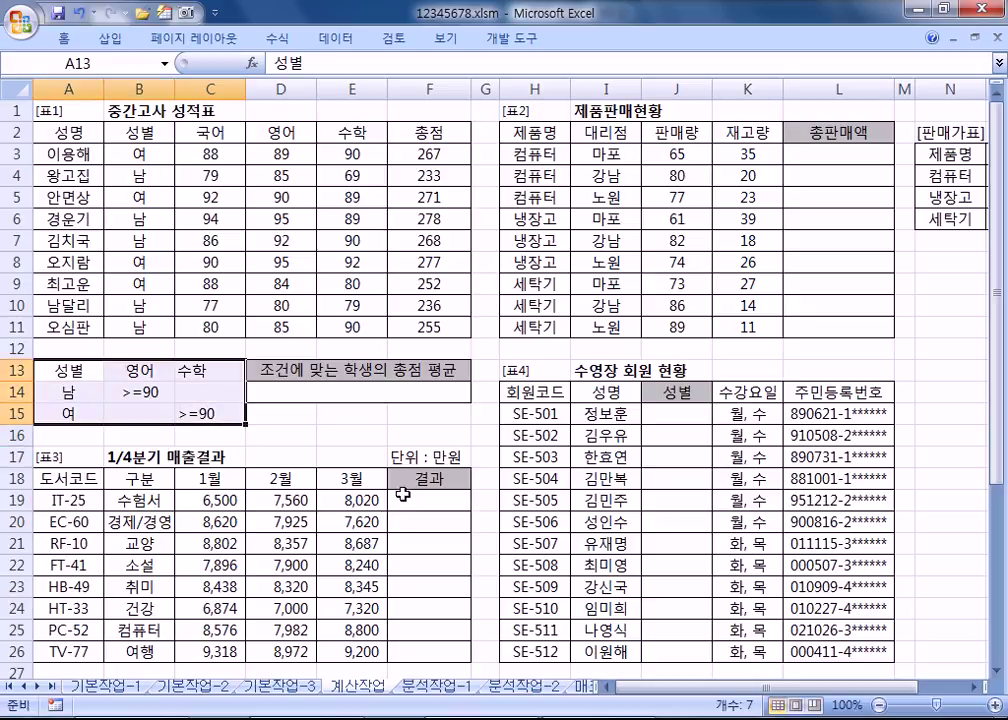
key("alt+Tab")
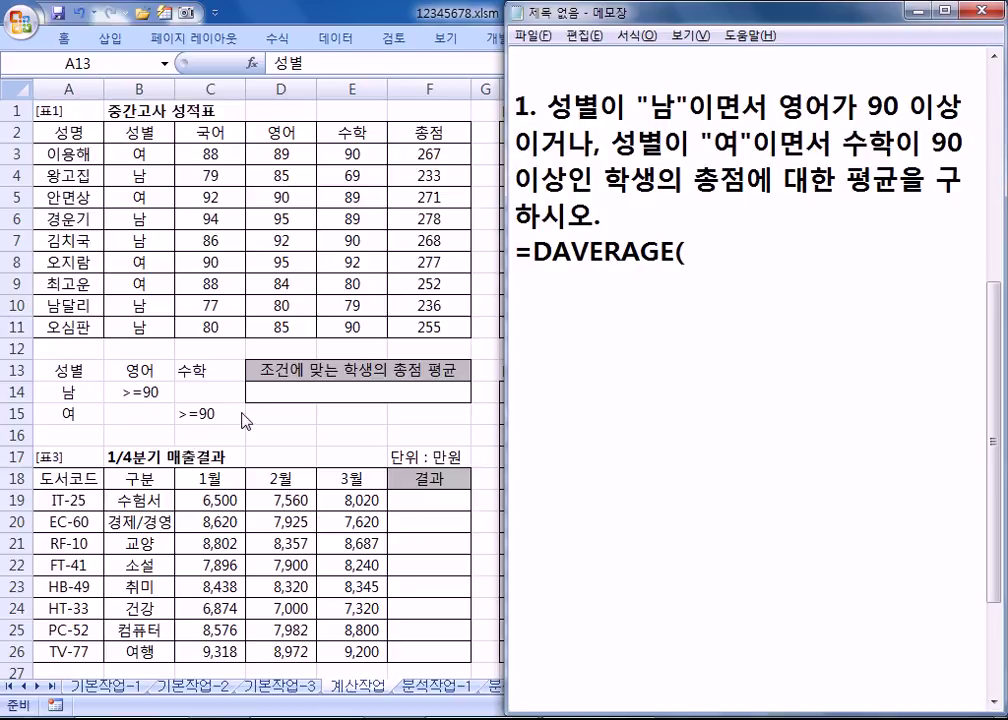
left_click_drag(652, 106, 963, 104)
left_click(73, 370)
left_click_drag(73, 370, 128, 390)
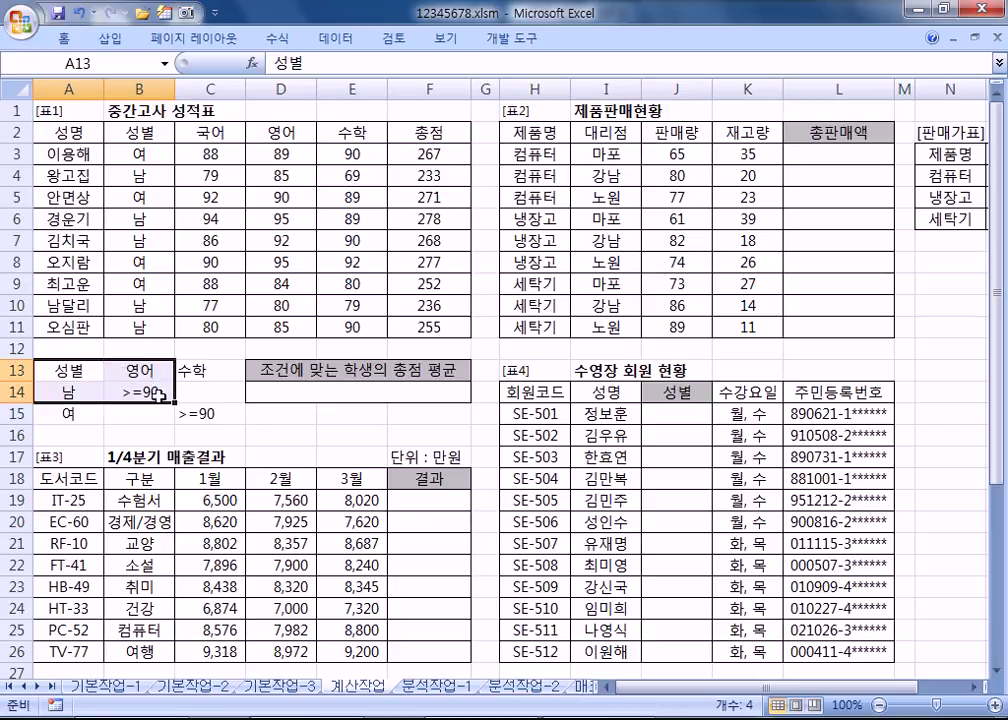
key("alt+Tab")
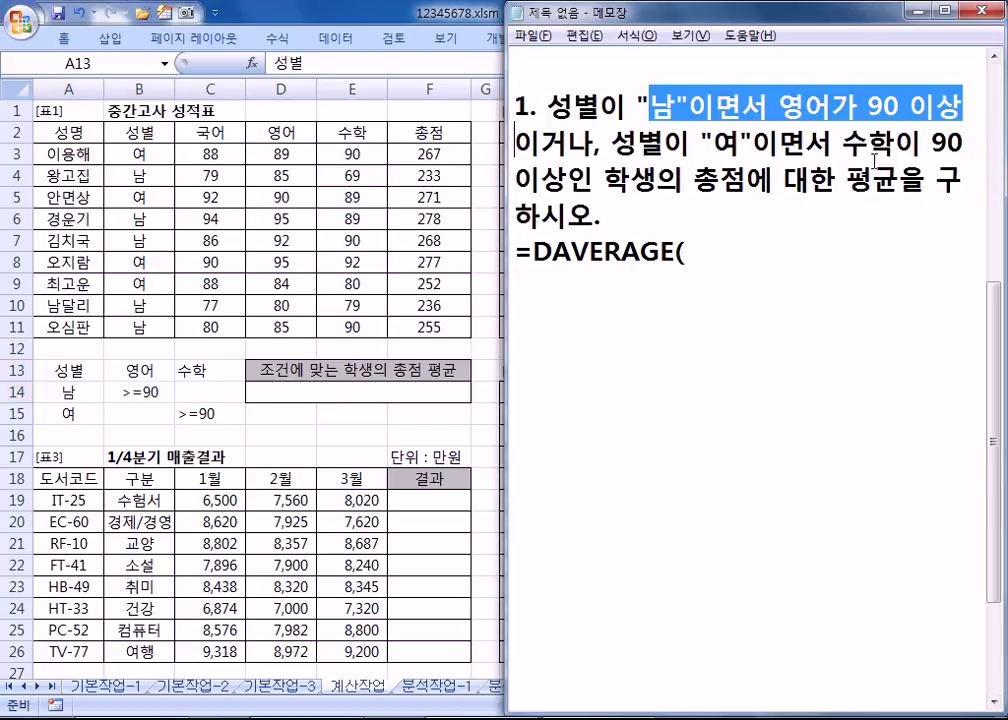
key("alt+Tab")
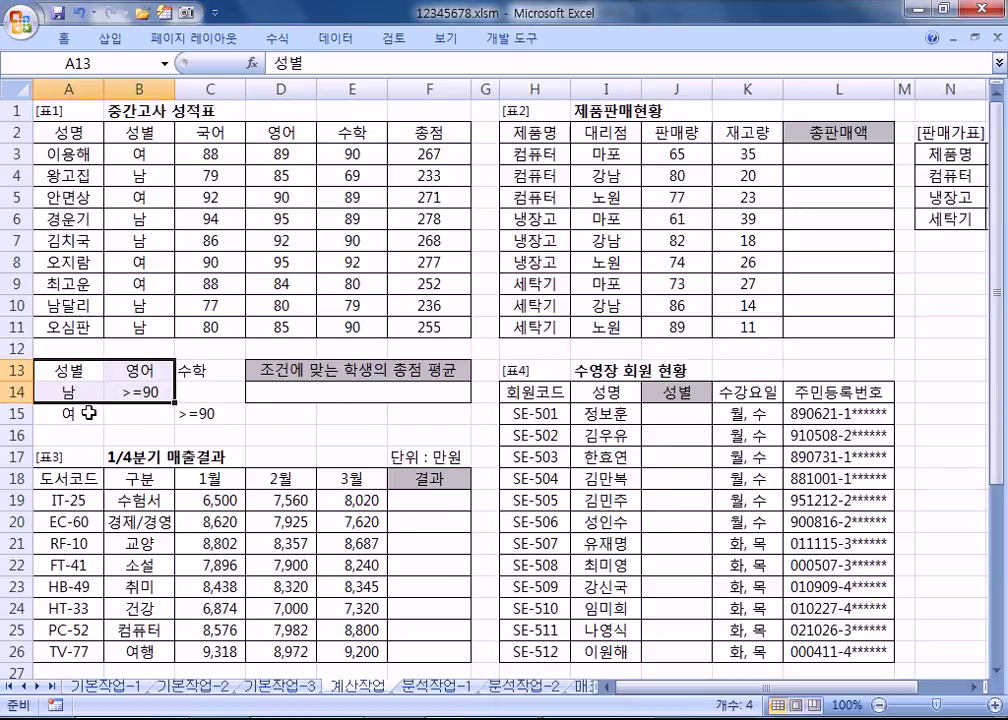
left_click_drag(64, 419, 188, 419)
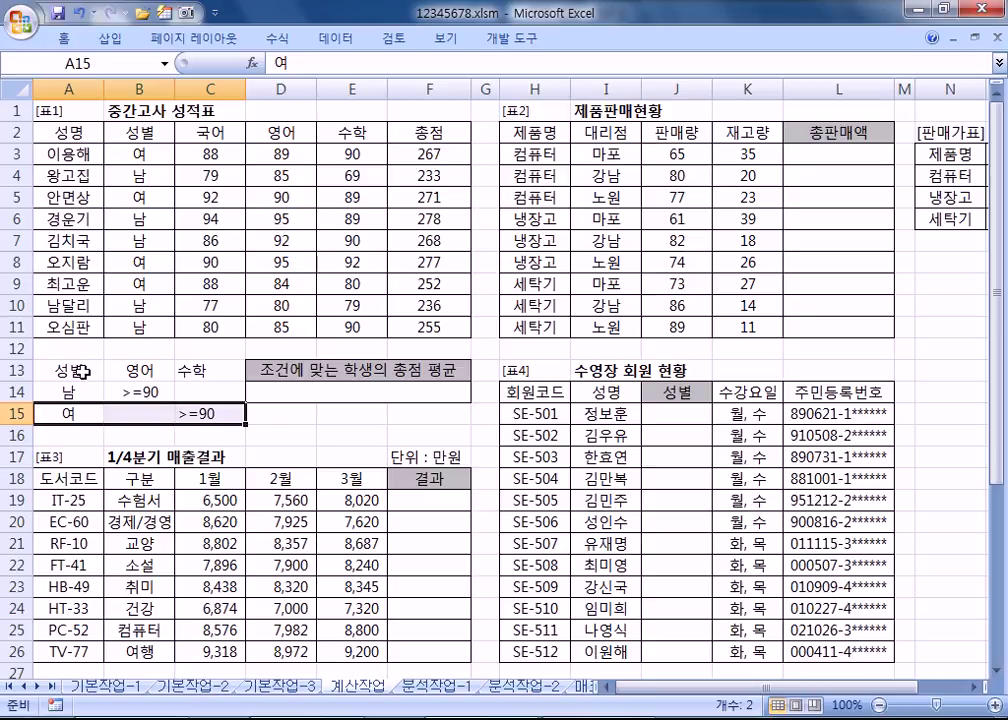
left_click_drag(198, 373, 205, 413)
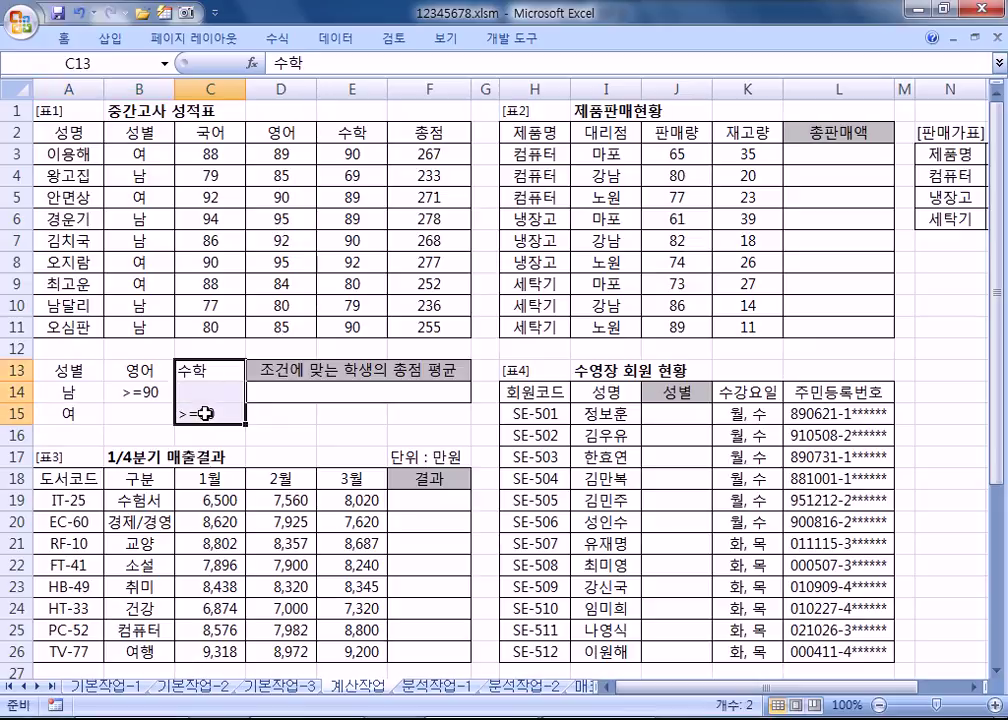
key("Delete")
left_click_drag(79, 371, 148, 413)
left_click_drag(148, 361, 217, 361)
left_click(96, 370)
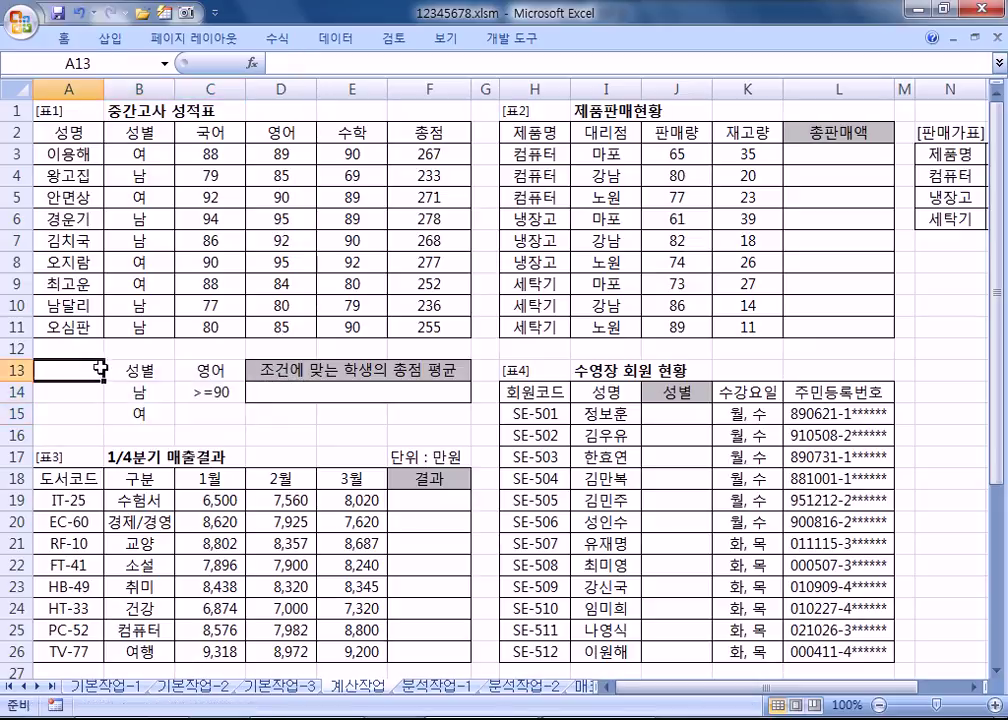
type("수학")
key("Return")
key("Return")
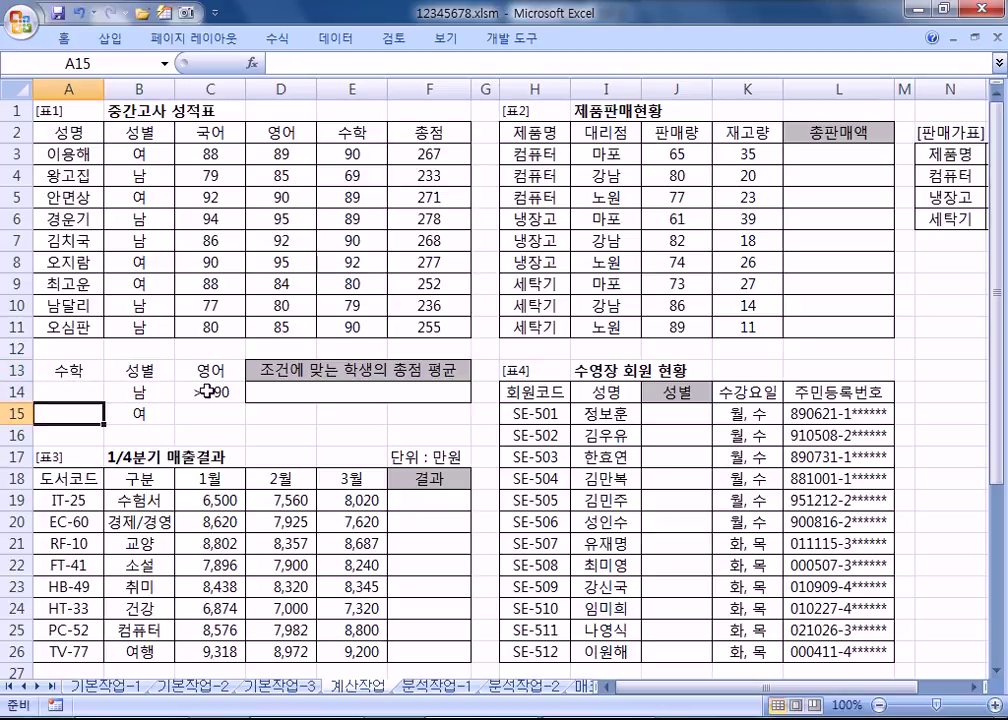
type(">=90")
key("Return")
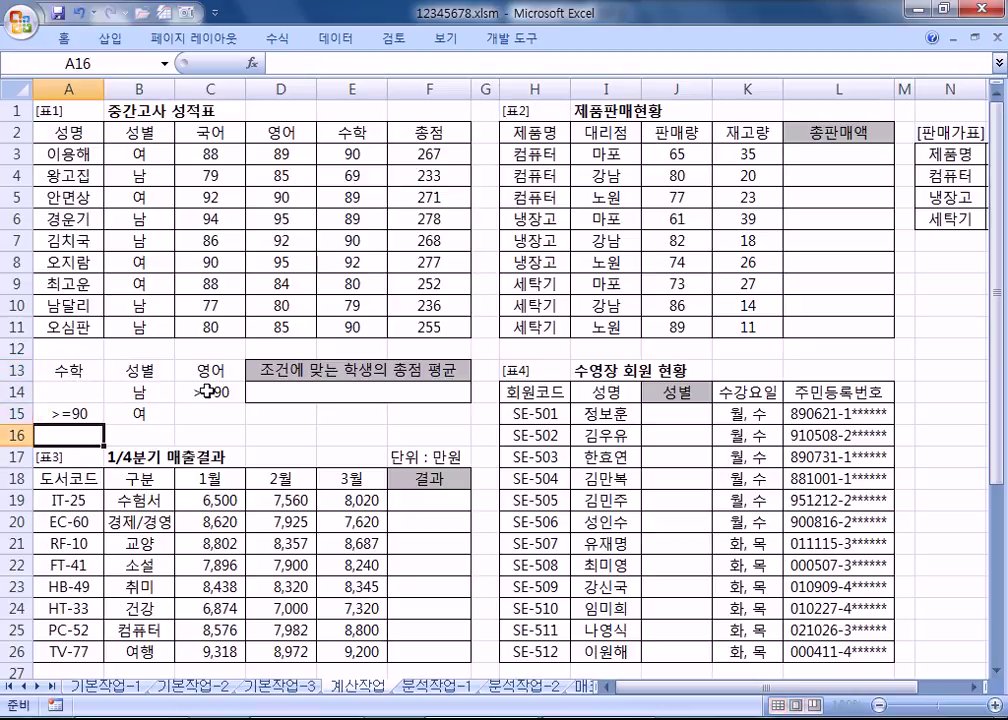
left_click_drag(160, 373, 209, 387)
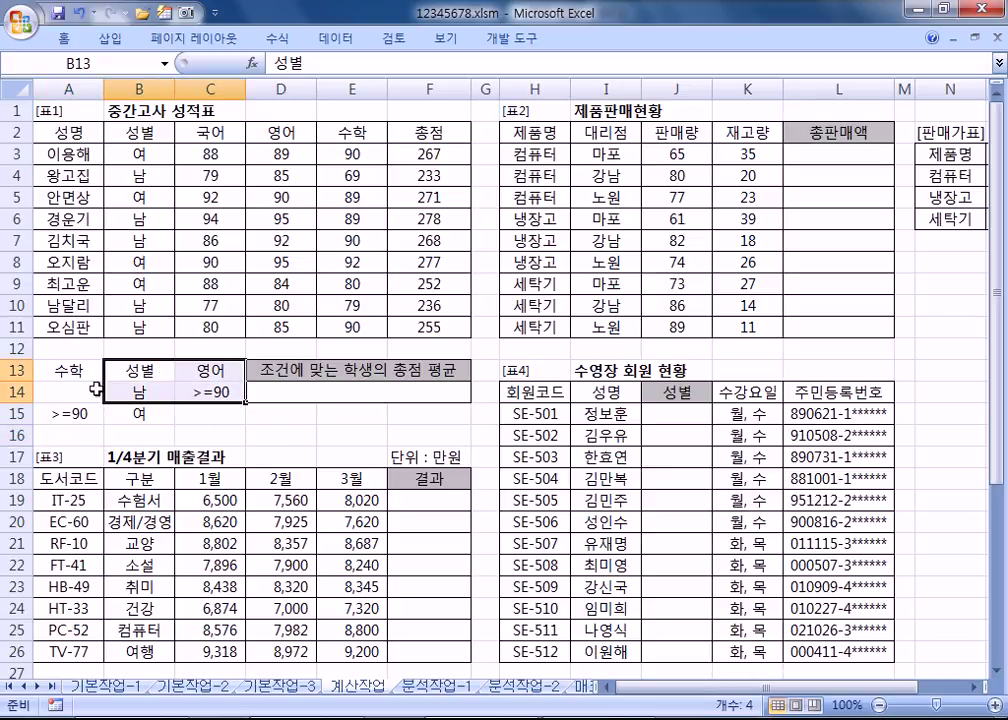
left_click_drag(66, 373, 68, 408)
left_click(140, 414, "ctrl")
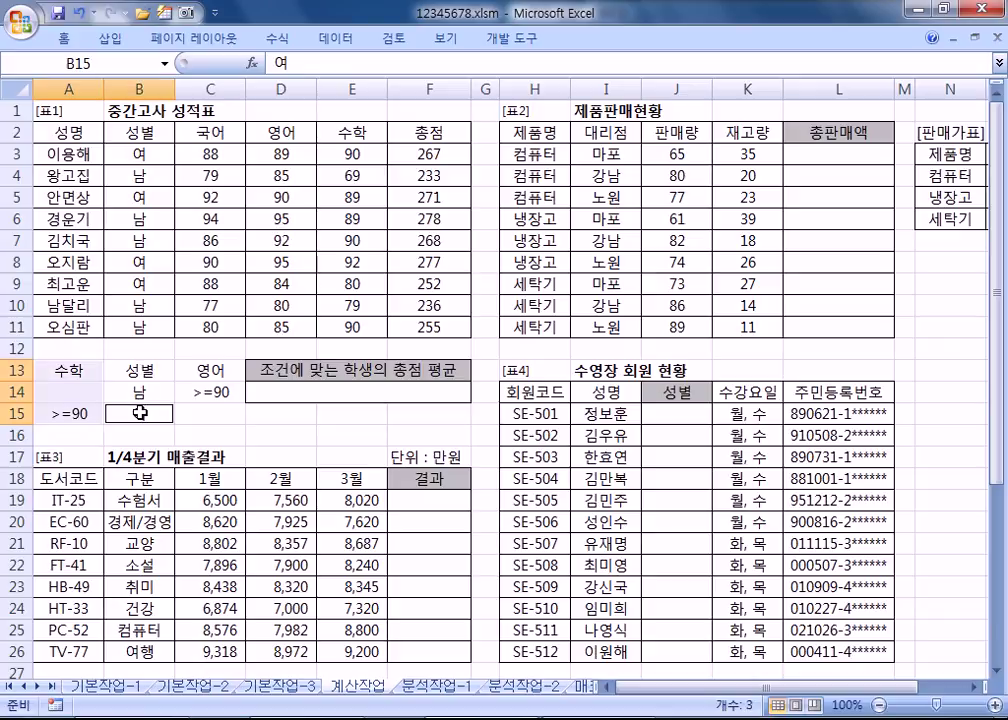
key("ctrl+z")
key("ctrl+z")
key("ctrl+z")
key("ctrl+z")
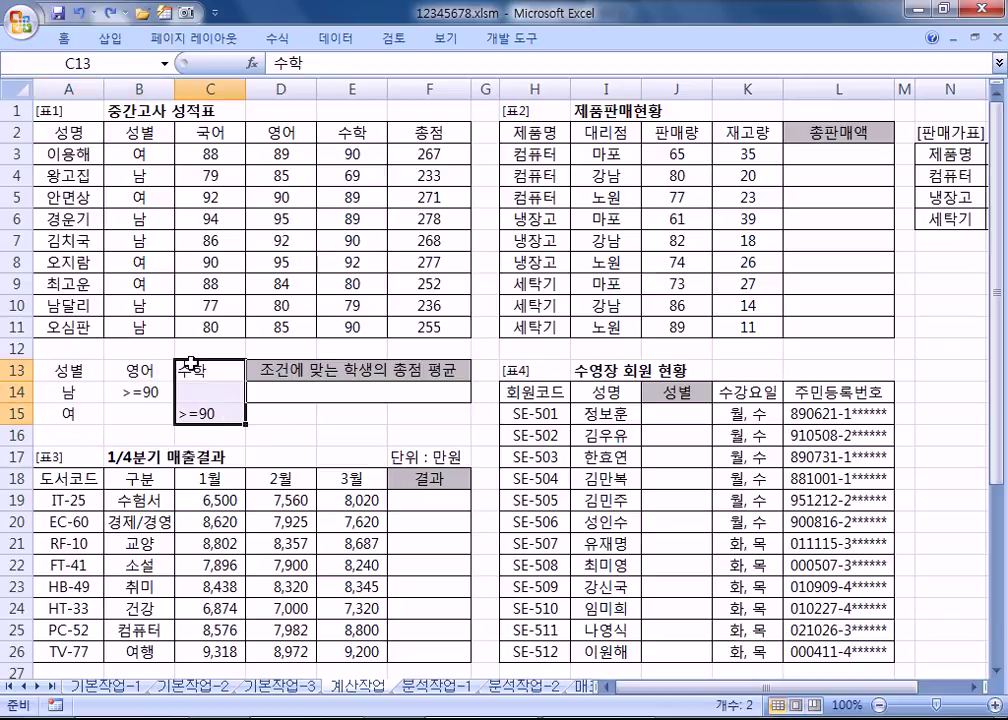
left_click(225, 397)
left_click_drag(68, 392, 165, 392)
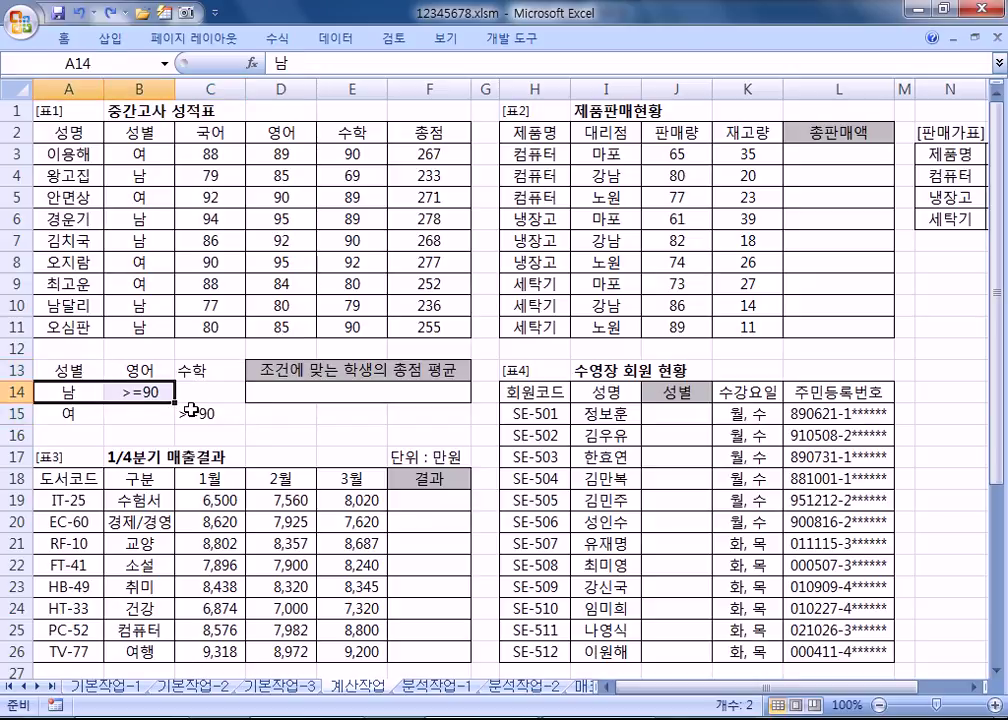
left_click_drag(68, 413, 206, 432)
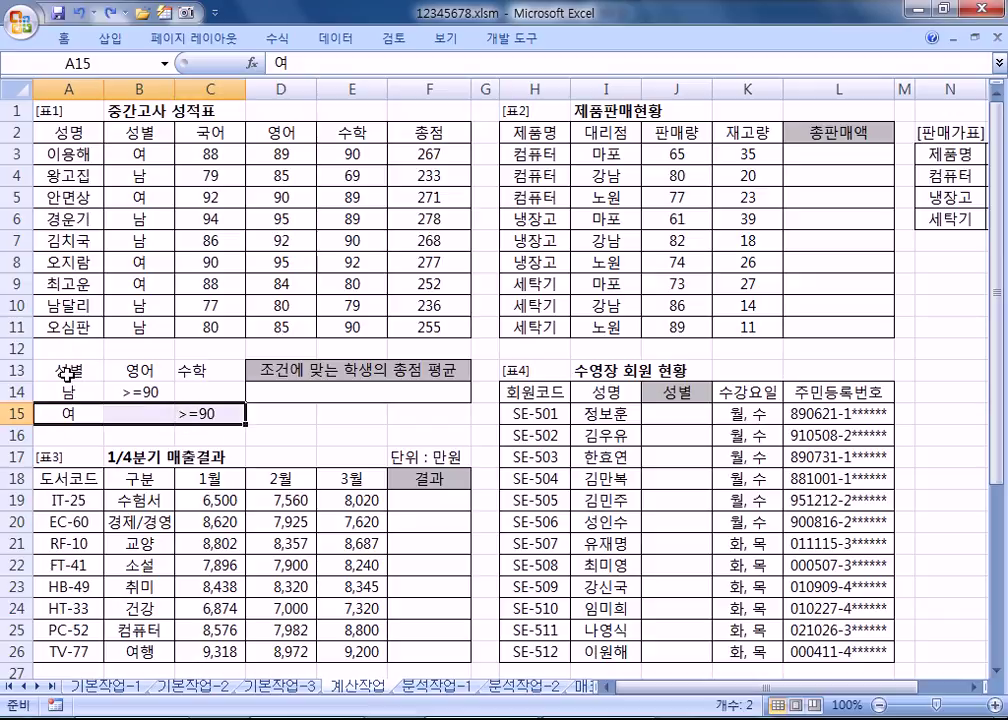
left_click_drag(66, 390, 152, 392)
left_click_drag(68, 413, 204, 418)
left_click_drag(87, 378, 207, 412)
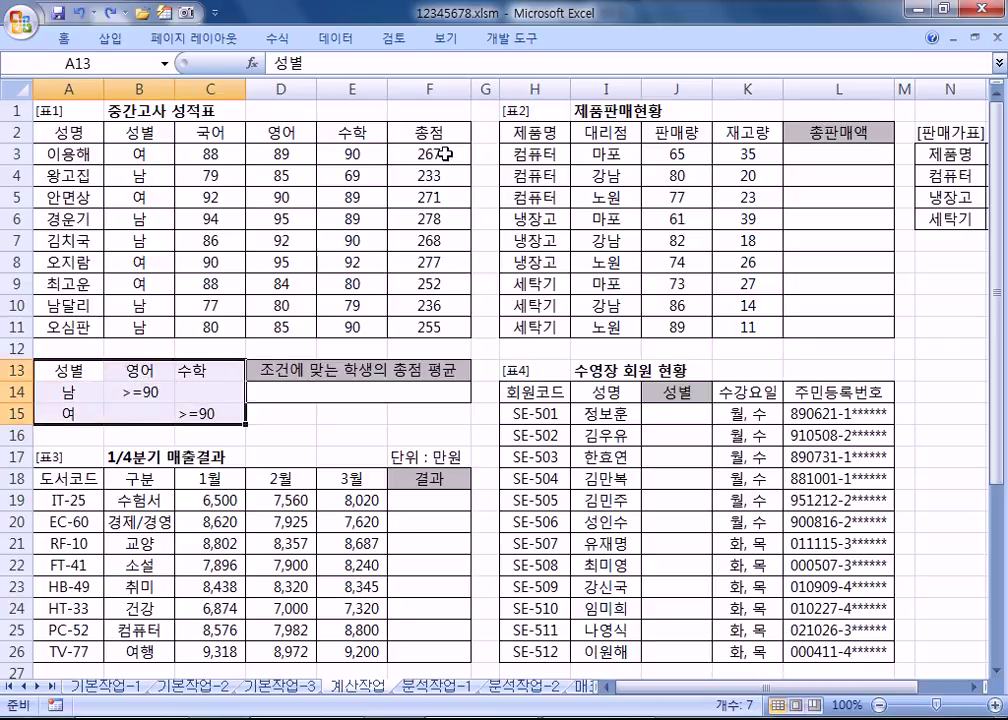
left_click(153, 156)
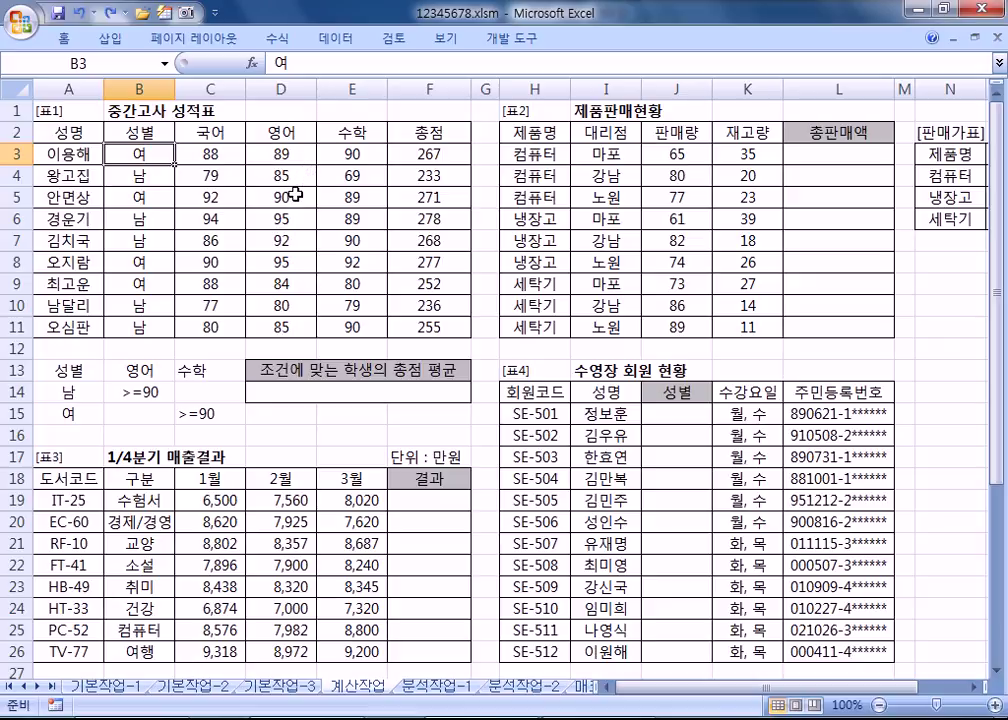
left_click(293, 219)
left_click_drag(293, 219, 288, 232)
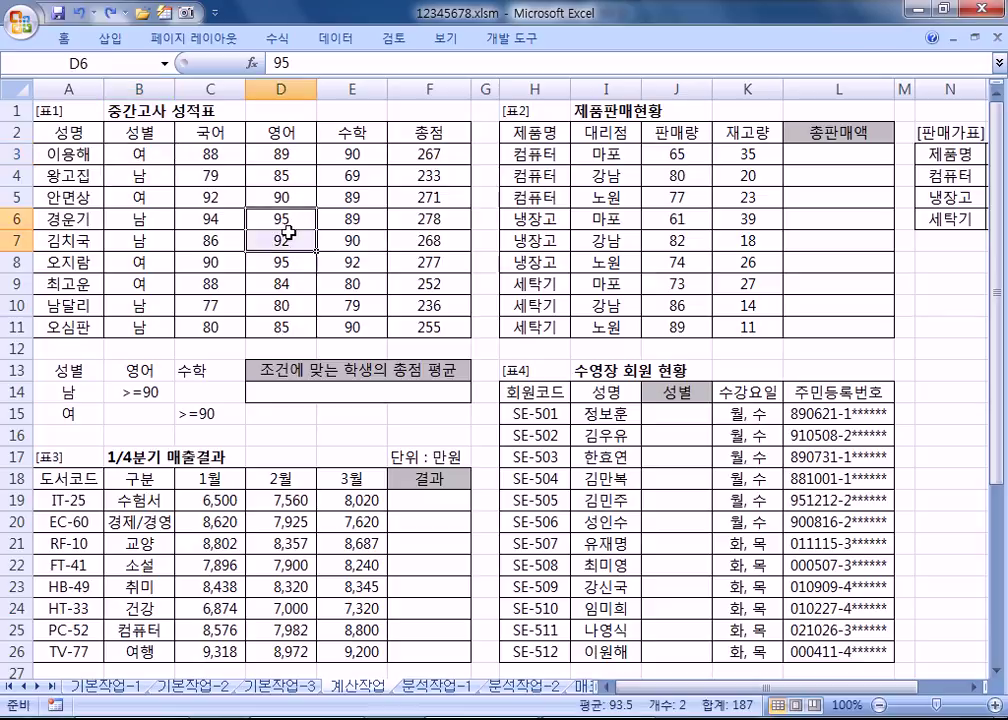
left_click(365, 264, "ctrl")
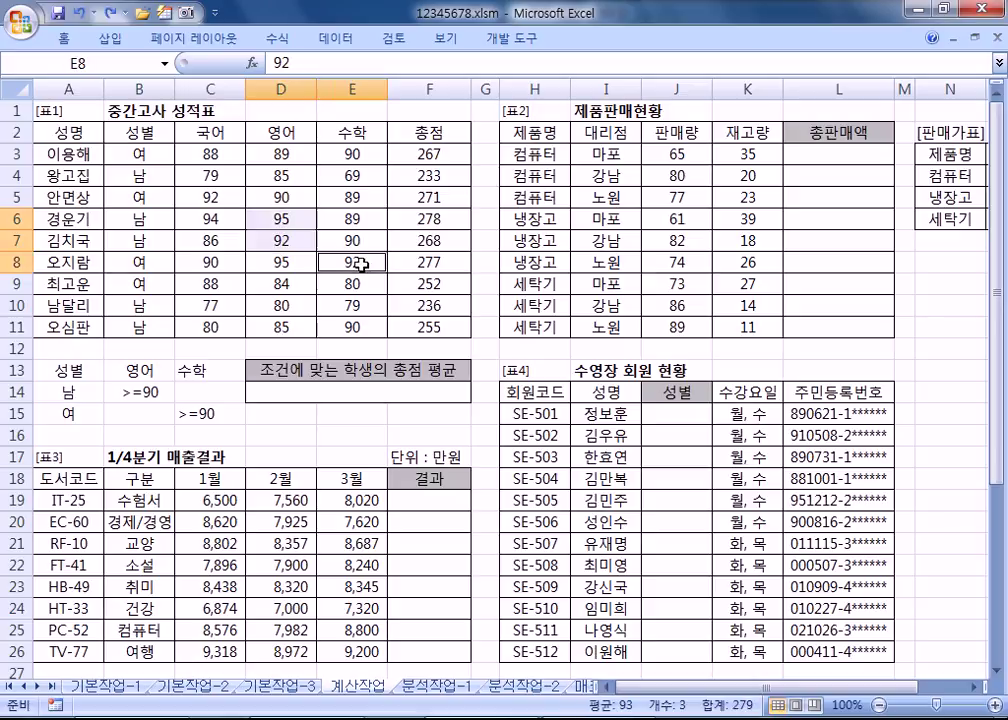
left_click(354, 325, "ctrl")
left_click(342, 153, "ctrl")
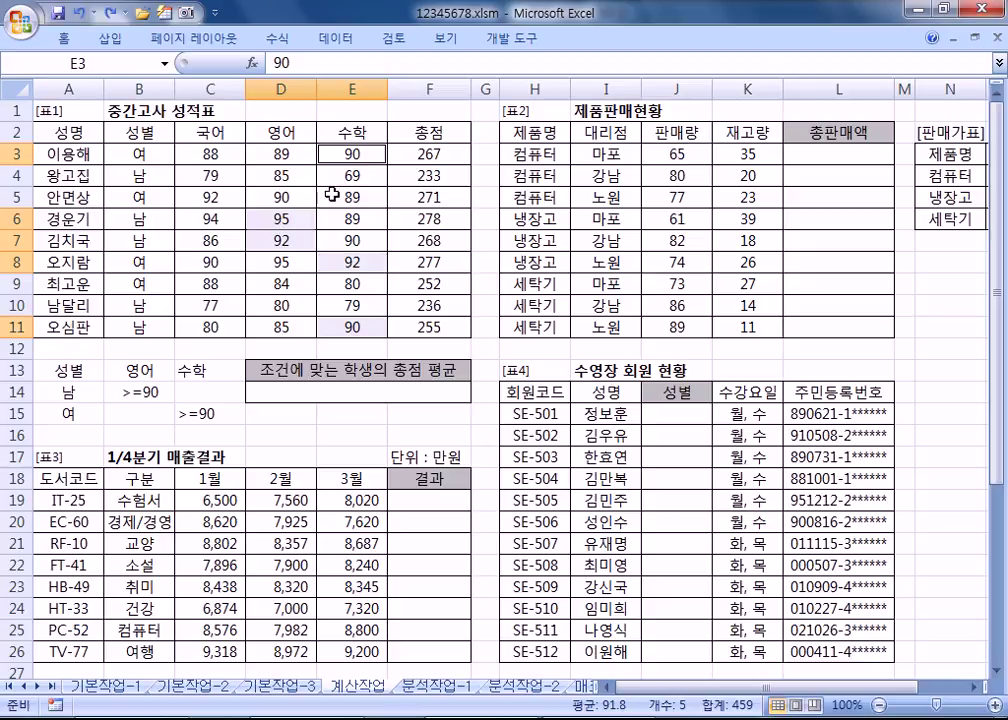
left_click(434, 157)
left_click_drag(418, 218, 418, 252, "ctrl")
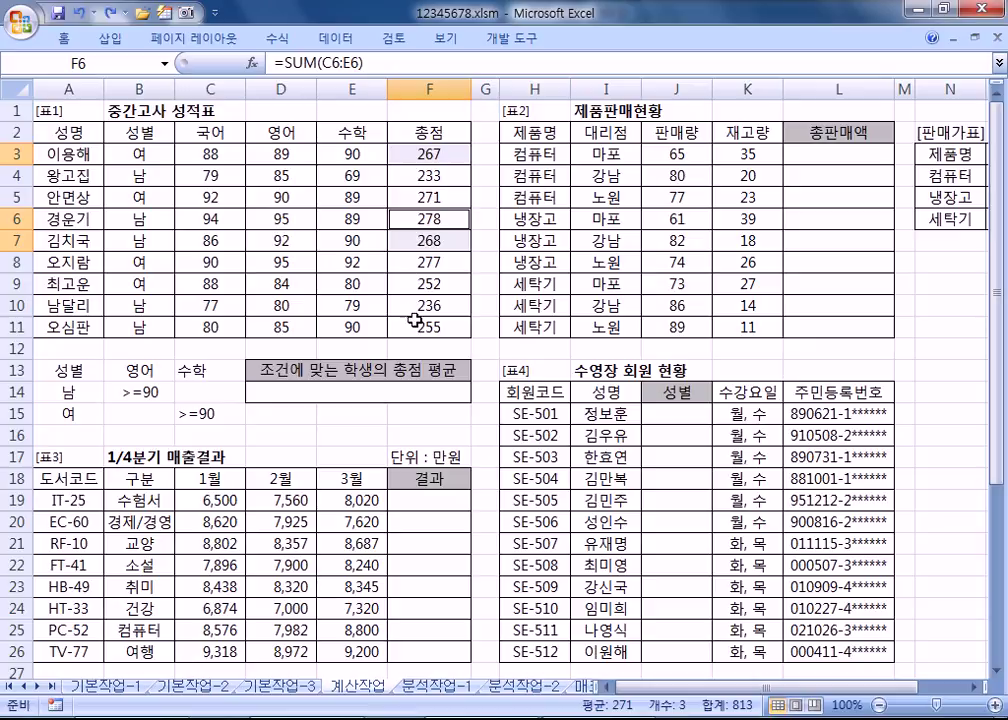
left_click(440, 265, "ctrl")
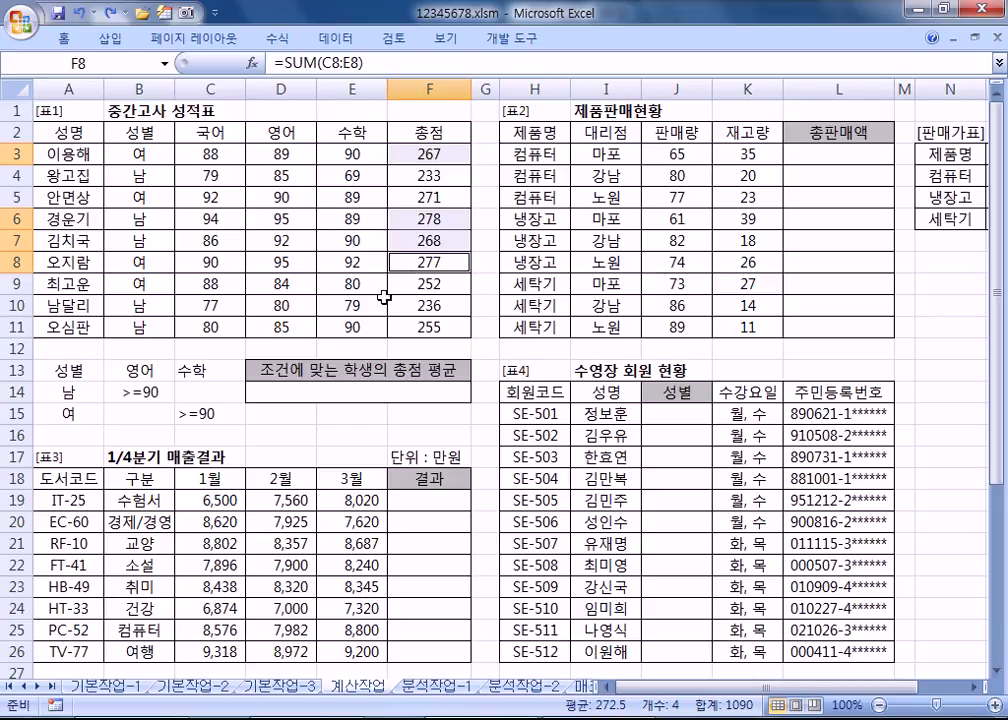
left_click(324, 392)
Step: Write the syntax line =DAVERAGE(데이터베이스, 항목, 조건) in the notes
key("alt+Tab")
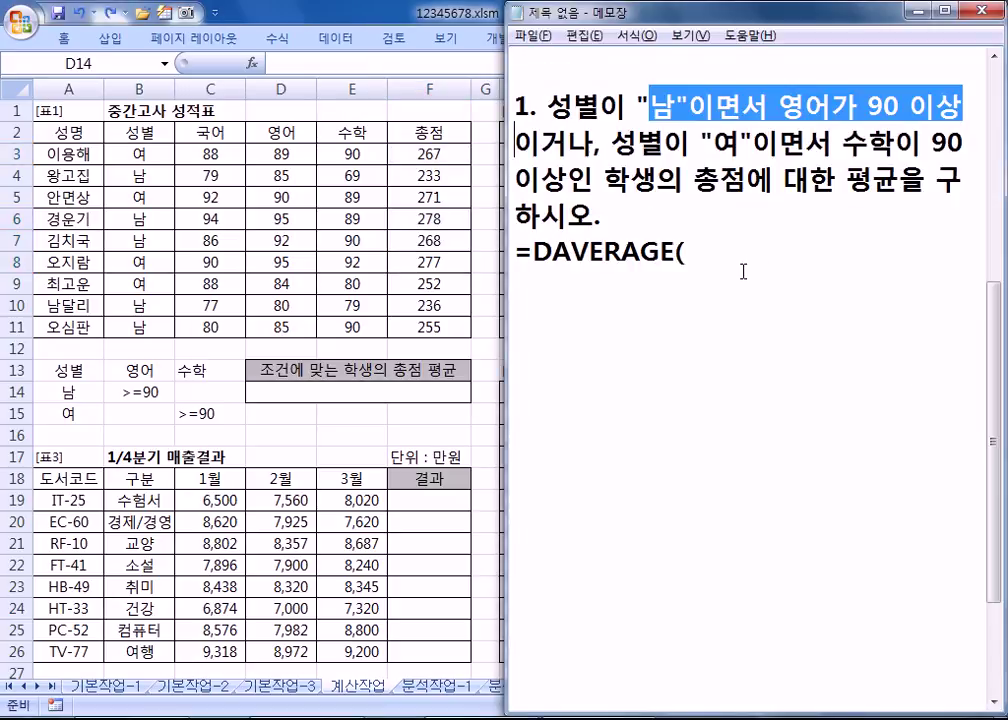
left_click(740, 259)
type("EP")
key("BackSpace")
key("BackSpace")
key("Hangul")
type("데이터")
type("베잇,")
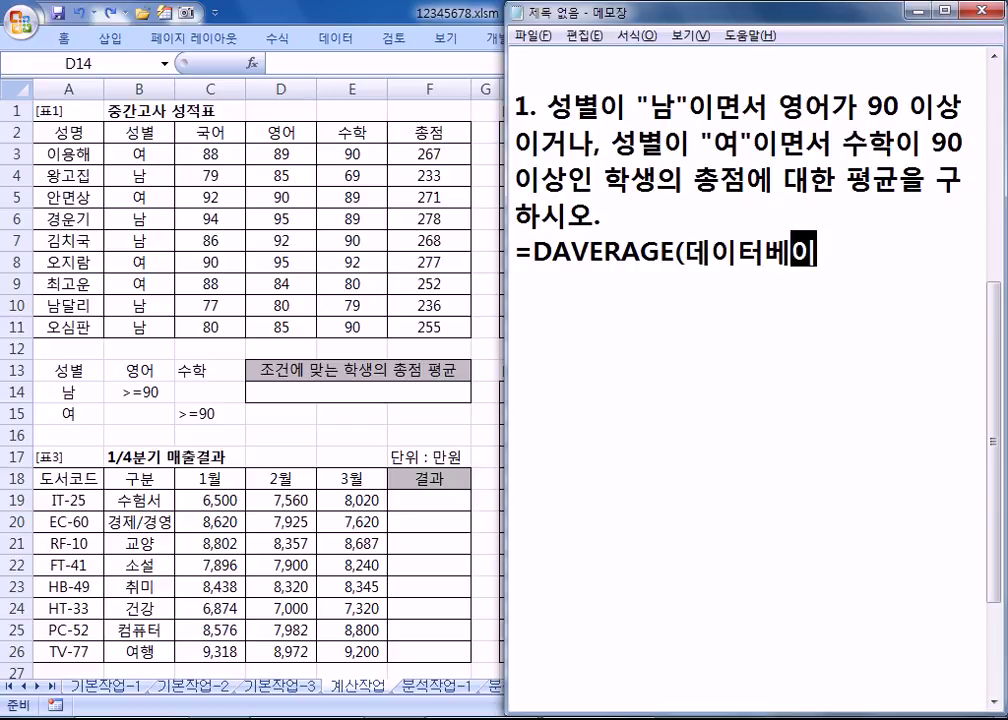
key("BackSpace")
key("BackSpace")
type("이스")
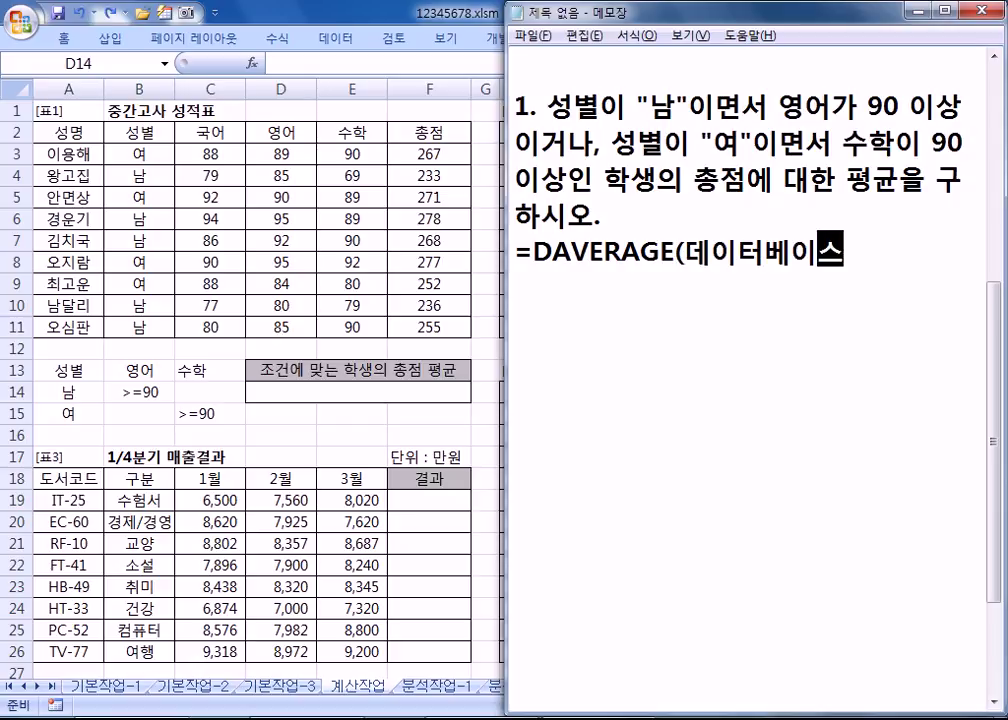
type(", ㅎ항목, 조건)")
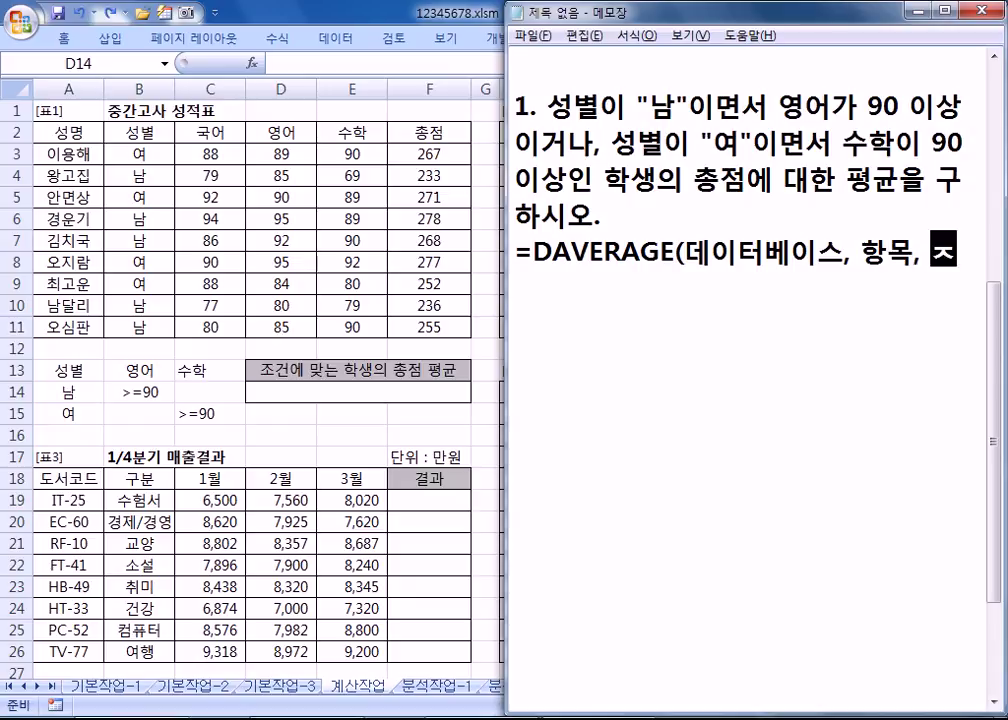
key("Return")
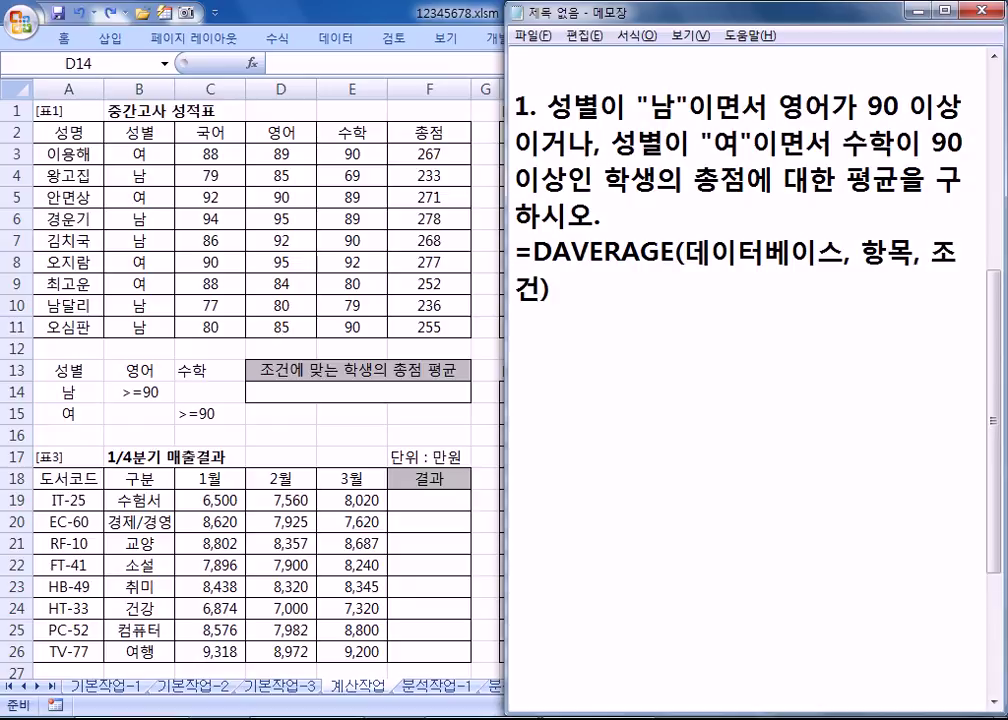
Step: Write the worked formula =DAVERAGE(A2:F11, F2, A13:C15) on the next line
type("=DAVERAGE")
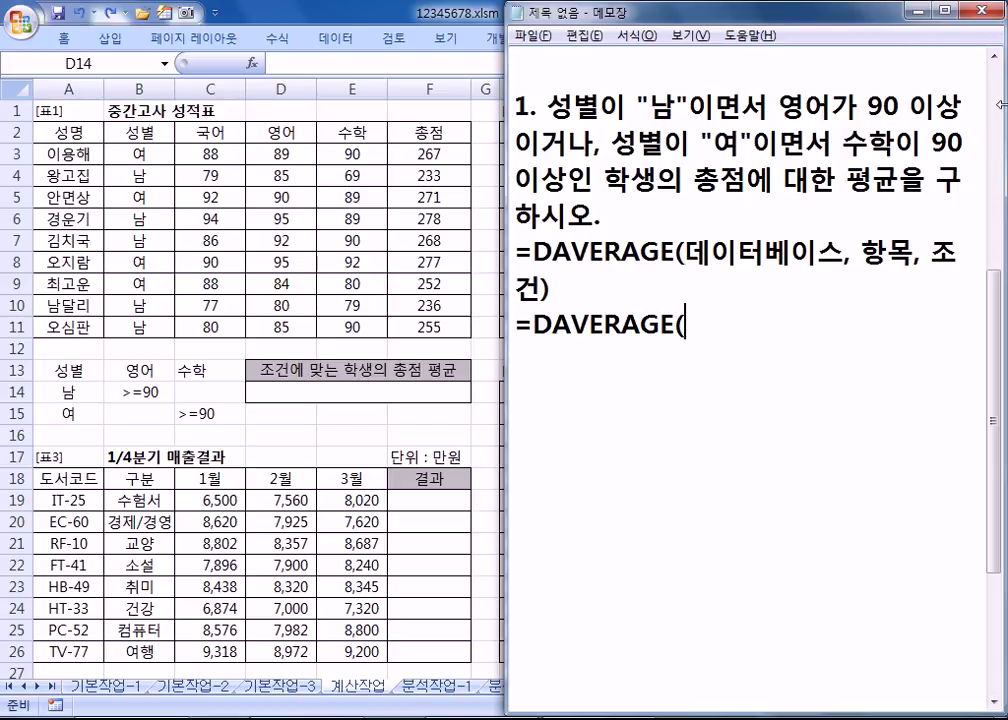
type("(A2")
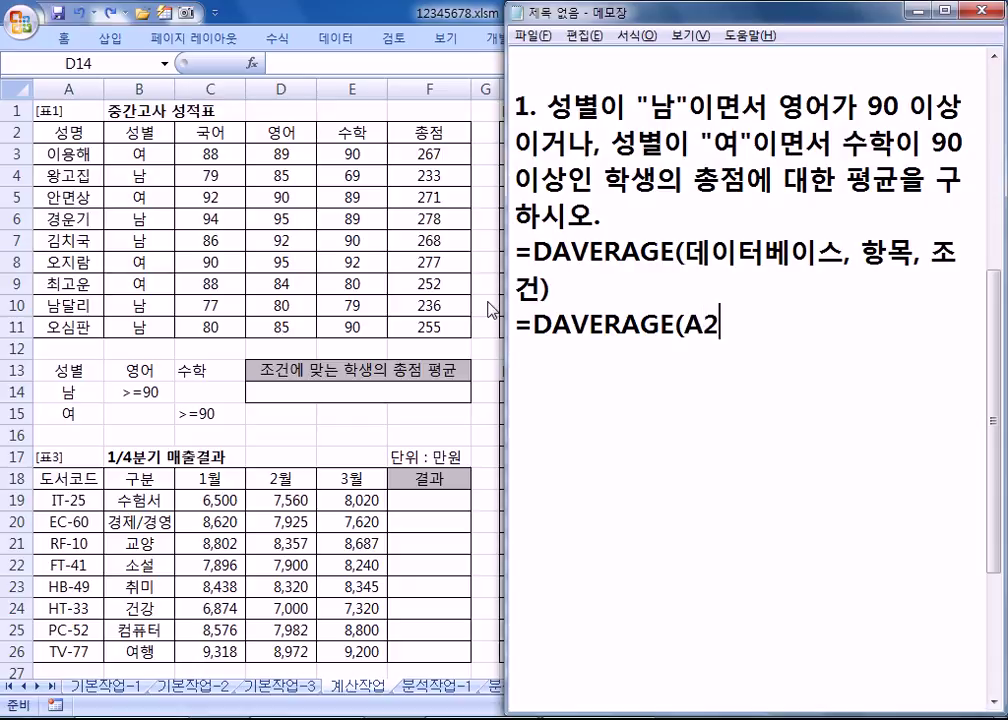
type(":G")
key("BackSpace")
type("FF")
type("11")
type(",")
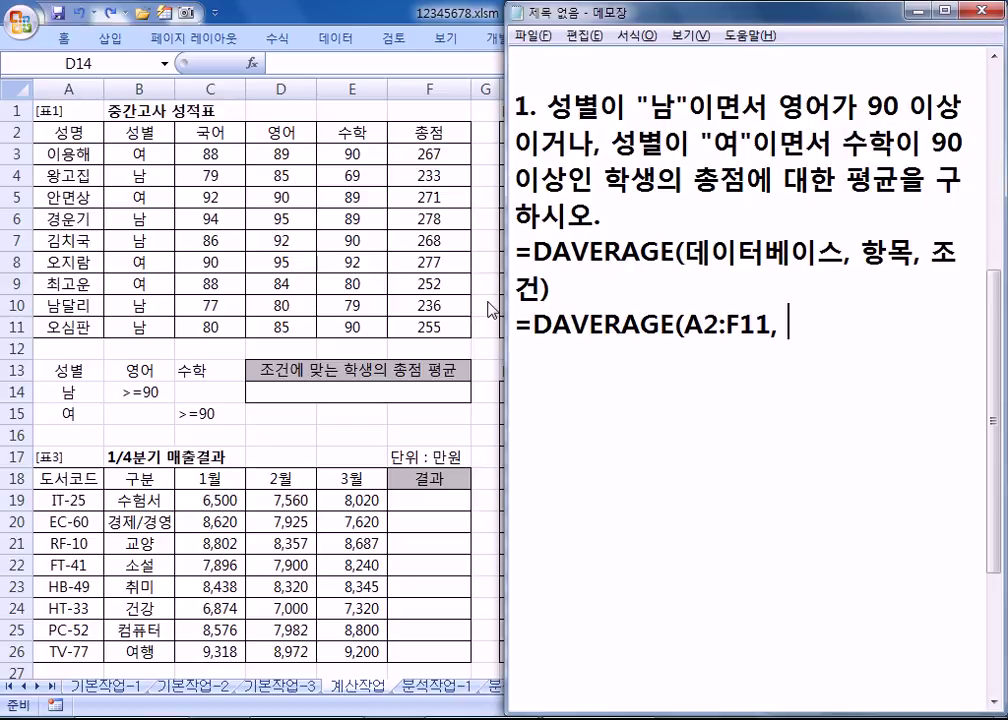
type("F2")
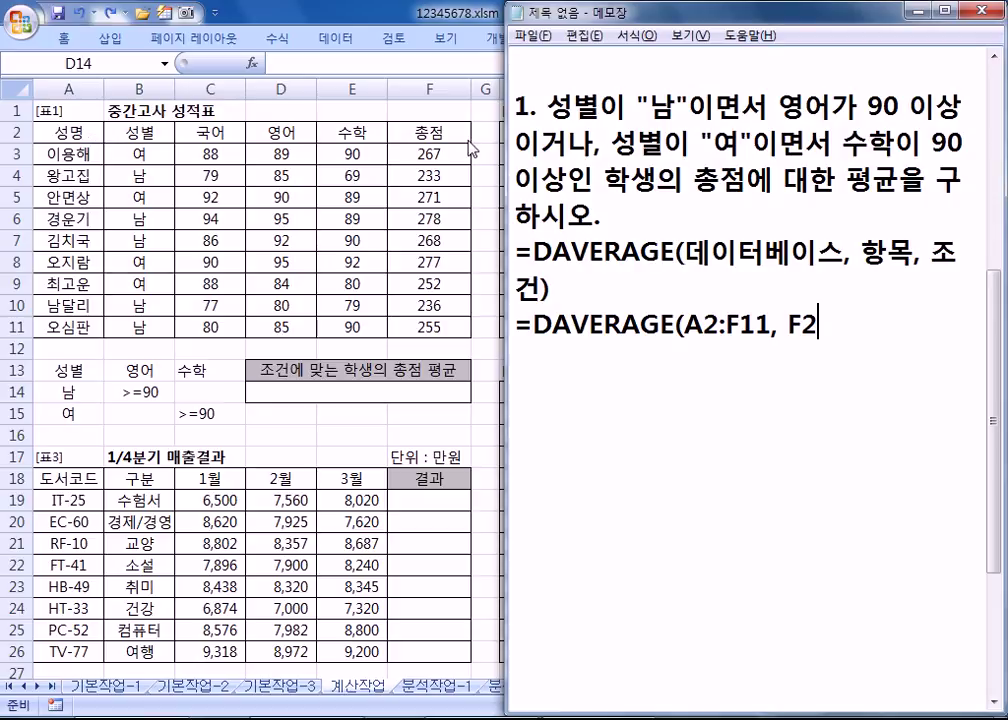
type(", ")
type("A1")
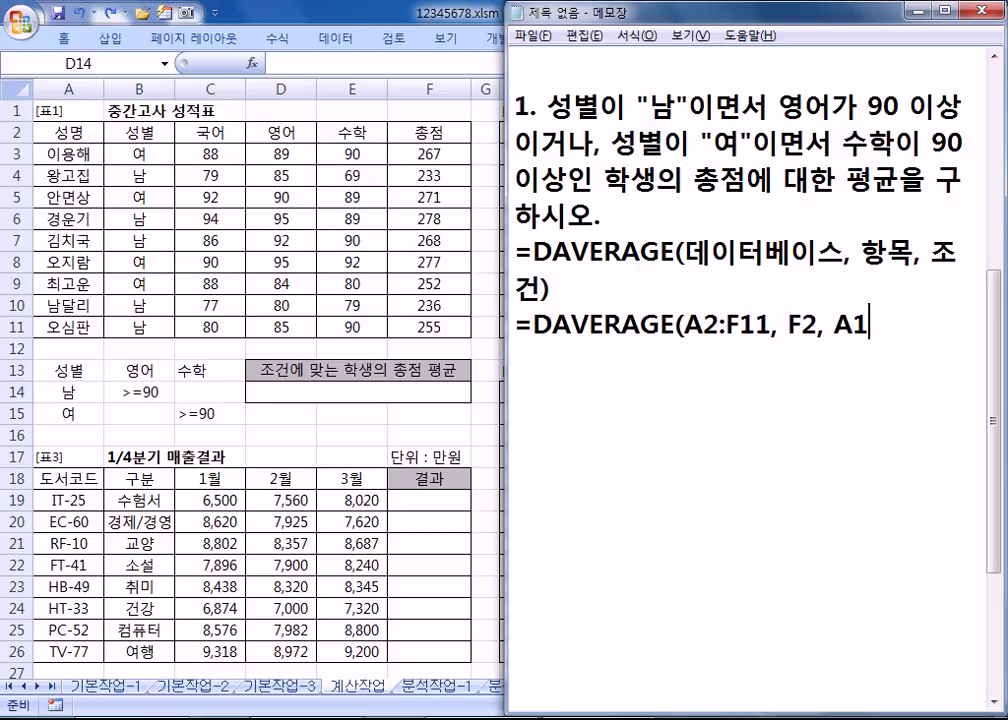
type("3:C15)")
key("Return")
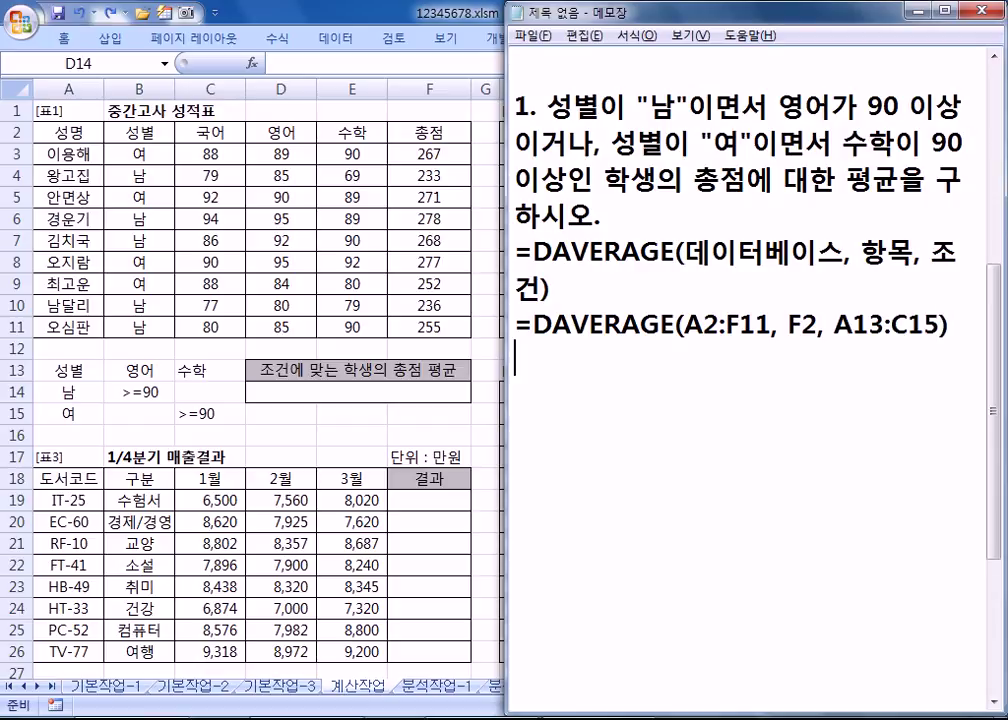
Step: Duplicate the formula line as =DAVERAGE(A2:F11, 6, A13:C15)
left_click_drag(511, 322, 953, 355)
key("ctrl+c")
left_click(953, 355)
key("ctrl+v")
key("Left")
key("Left")
key("Left")
key("Left")
key("Left")
key("Left")
key("Delete")
type("6")
key("Delete")
key("Down")
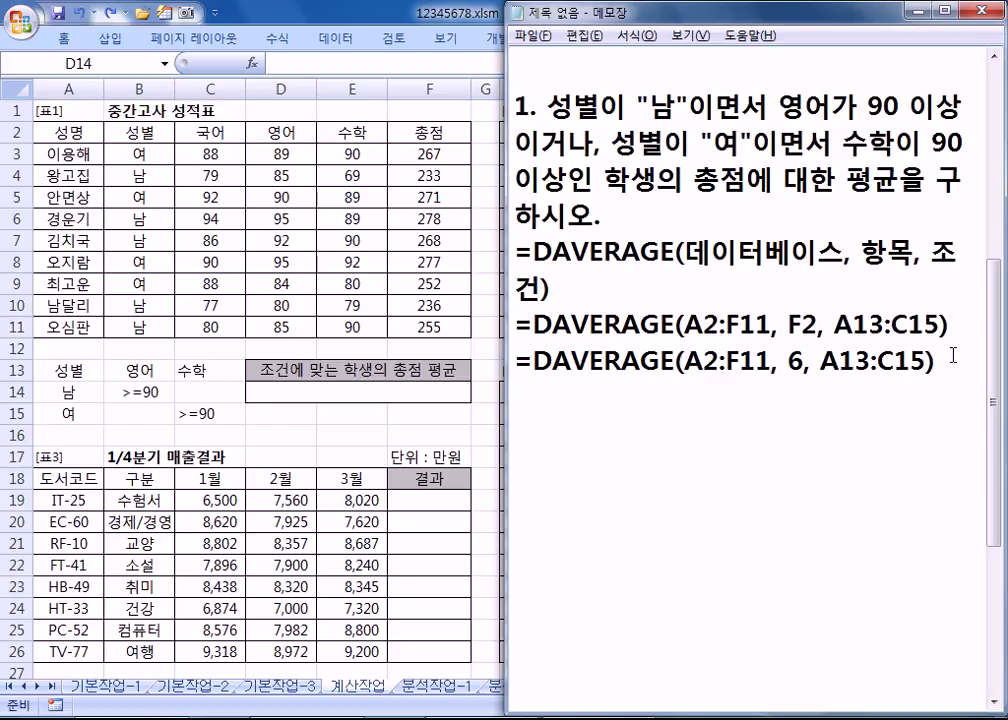
Step: Add =DAVERAGE(A2:F11, "총점", A13:C15), widen the notes, and select the F2 version
key("ctrl+v")
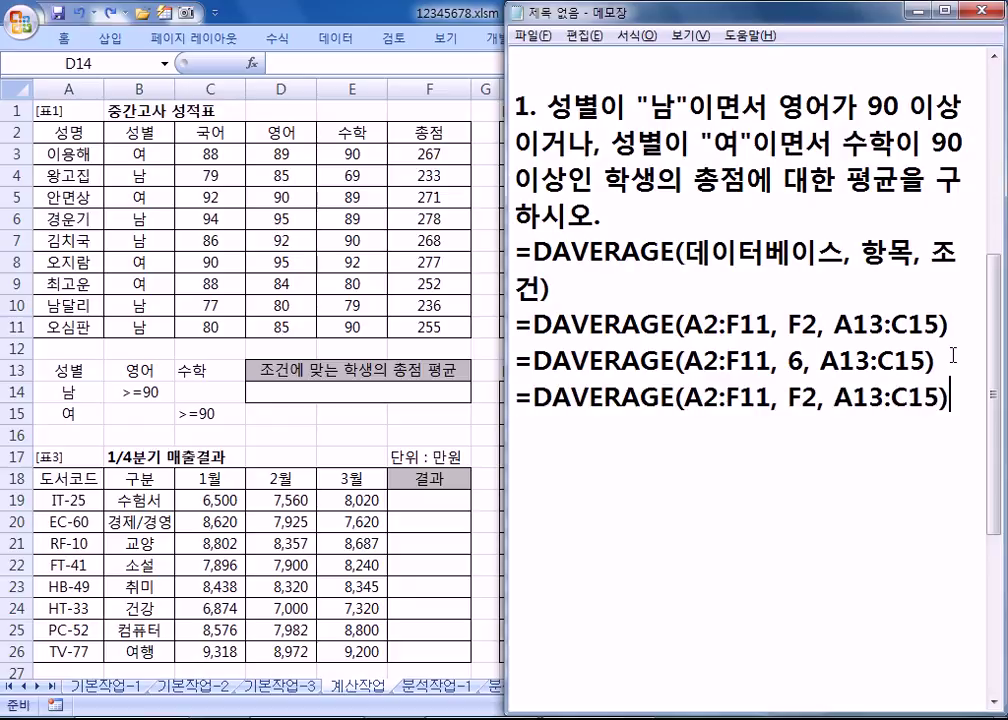
key("Left")
key("Left")
key("Left")
key("Left")
key("Left")
key("Left")
key("Left")
key("Left")
key("Delete")
key("Delete")
type("\"총점\"")
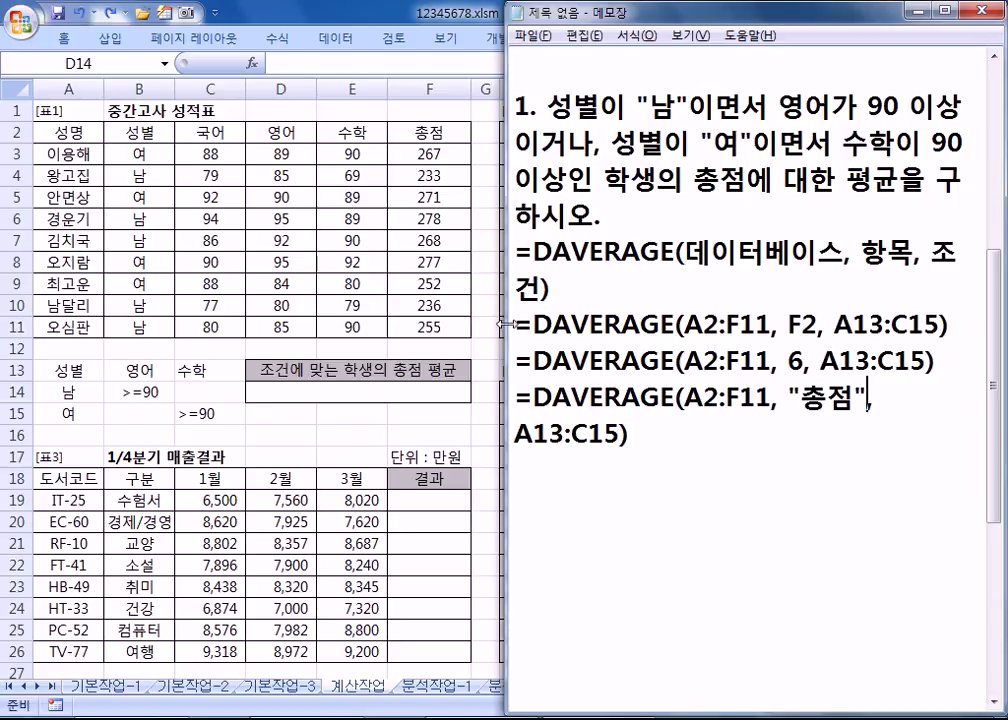
left_click_drag(507, 325, 472, 325)
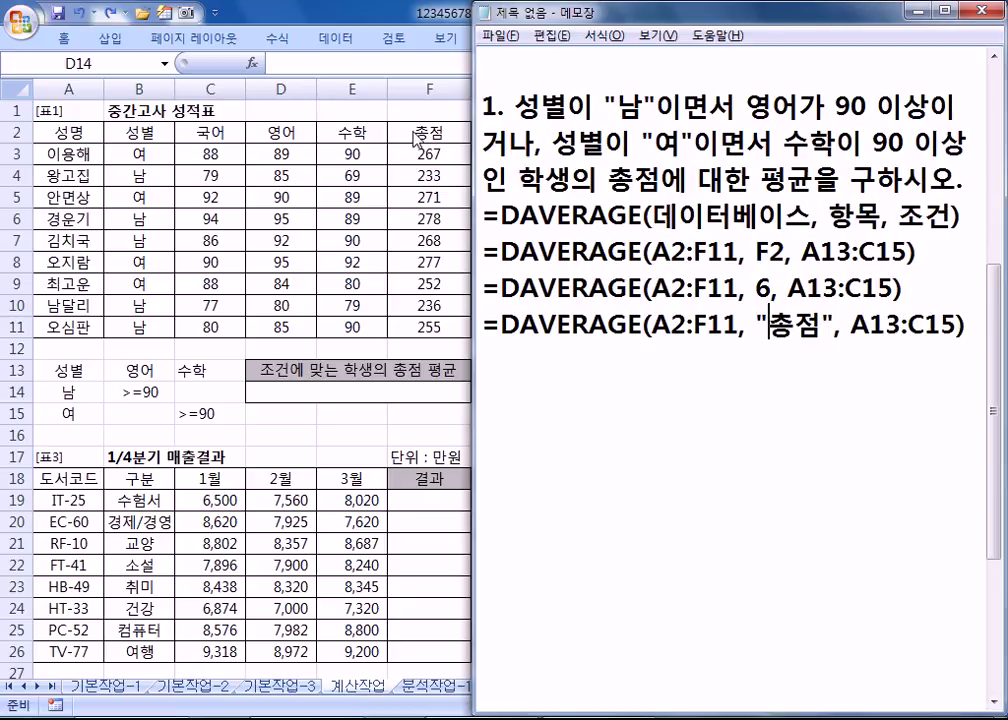
left_click_drag(757, 258, 786, 252)
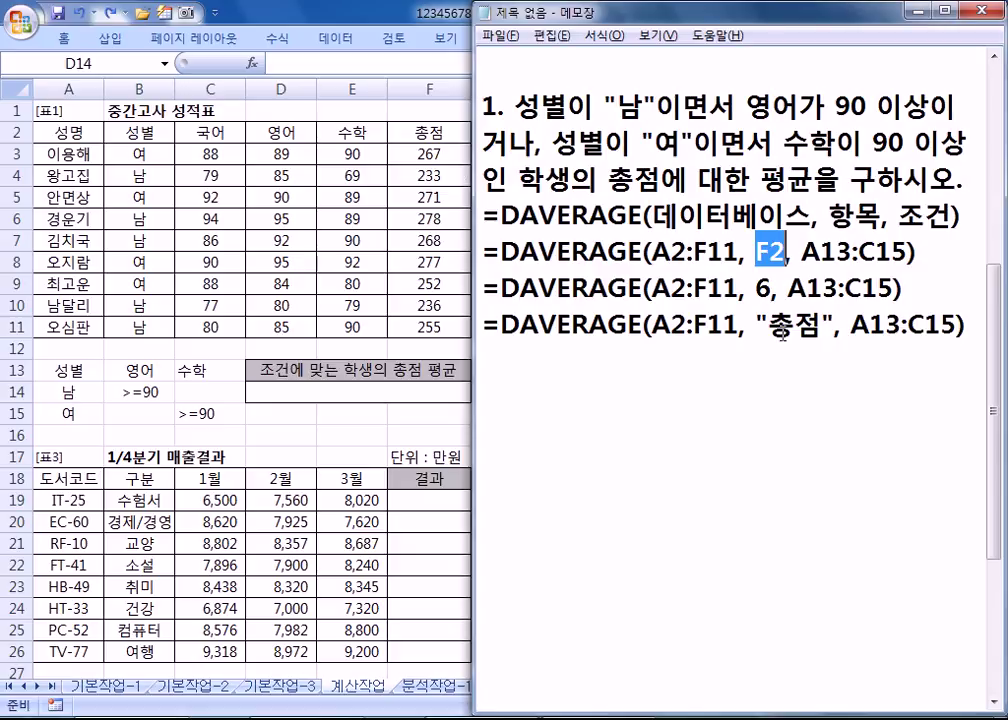
left_click(769, 387)
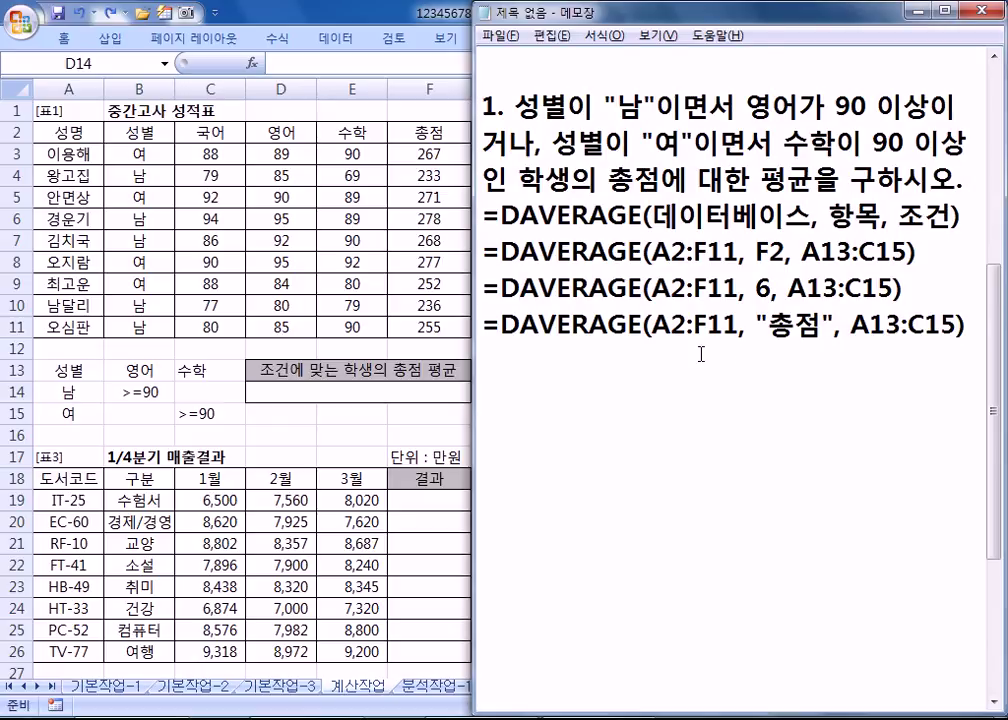
left_click_drag(921, 250, 483, 250)
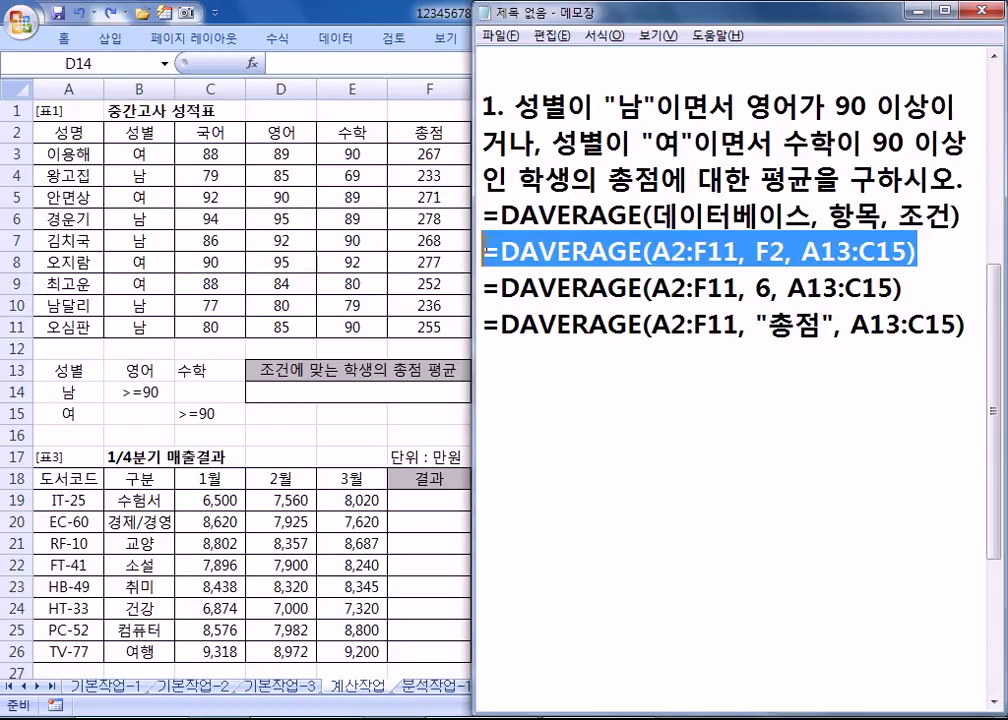
Step: Paste =DAVERAGE(A2:F11, F2, A13:C15) into D14, returning 272.5
key("ctrl+c")
key("alt+Tab")
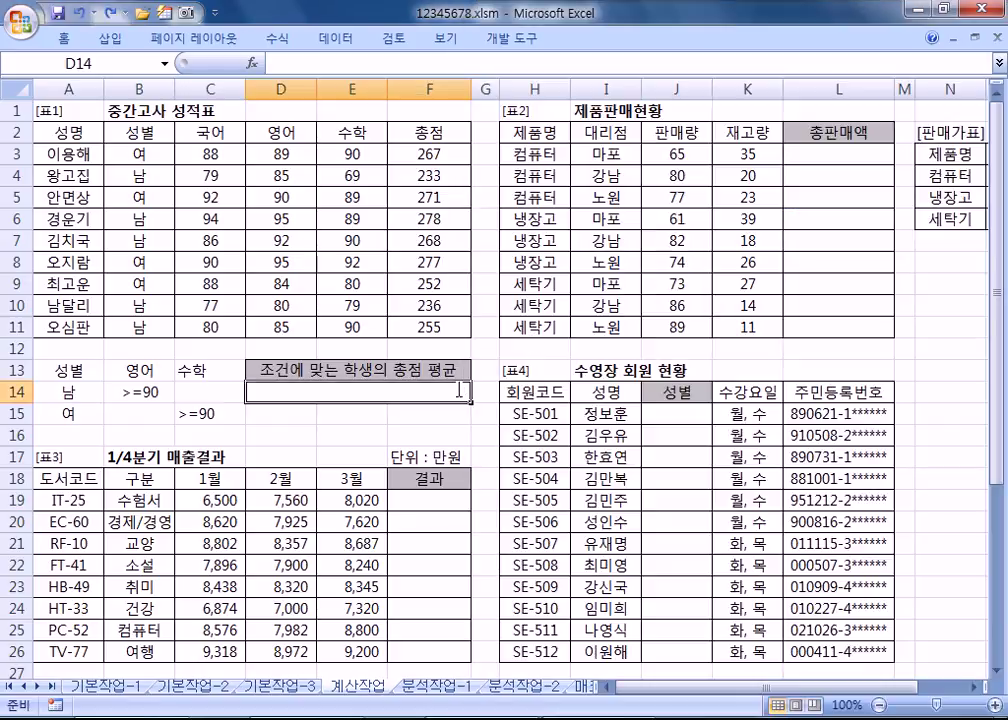
key("ctrl+v")
key("Return")
left_click(395, 393)
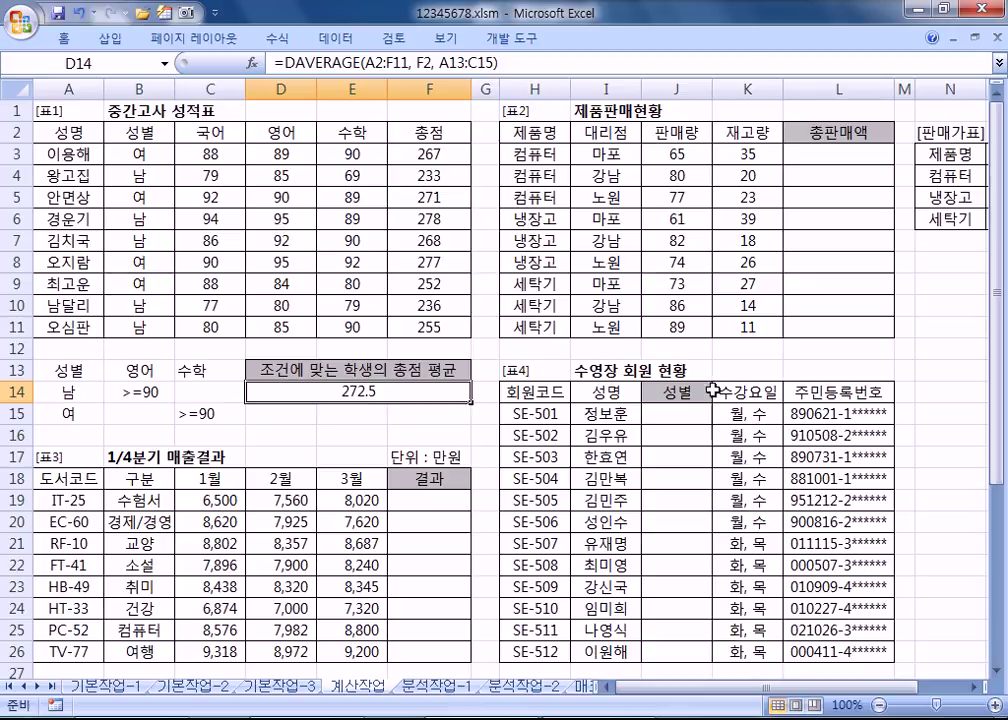
Step: Snap the Notepad notes to the left half of the screen
key("alt+Tab")
left_click_drag(703, 25, 1, 25)
key("alt+Tab")
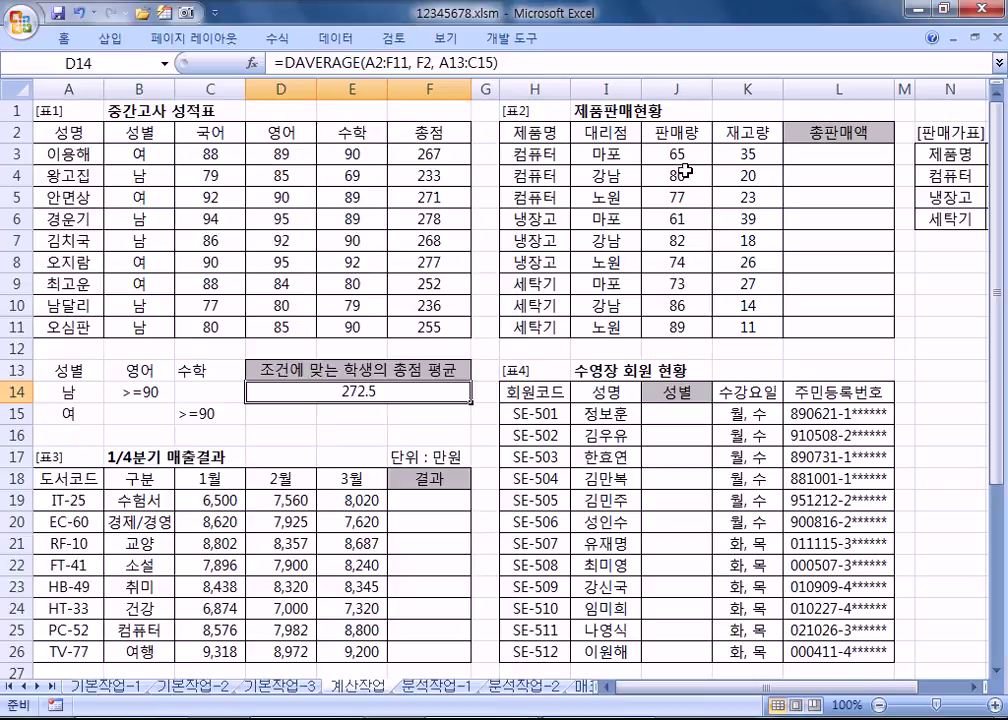
key("alt+Tab")
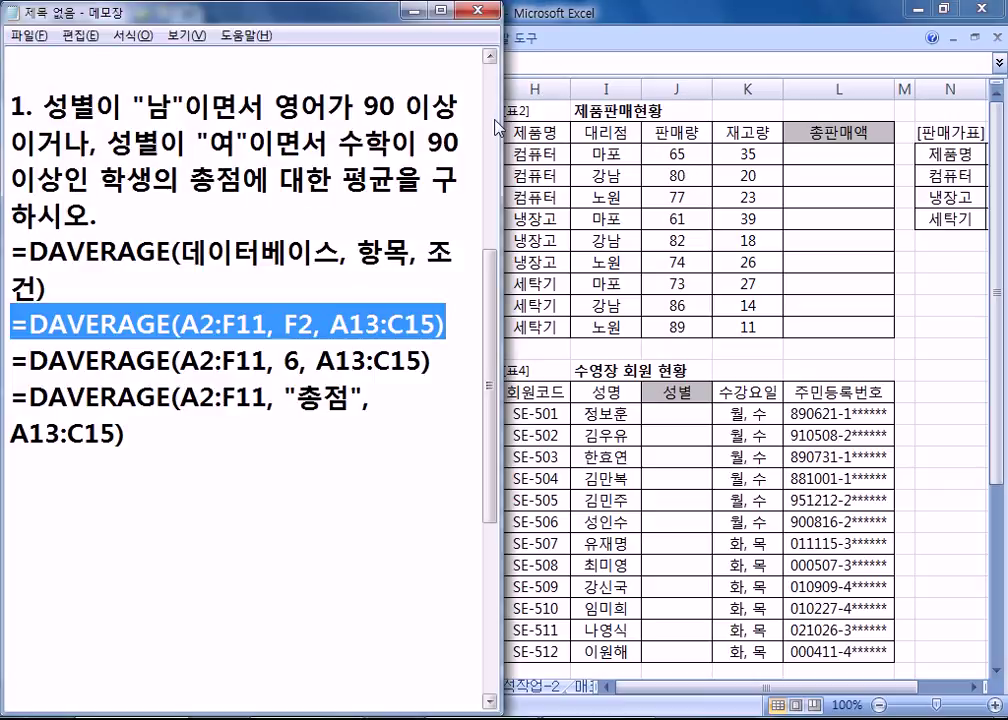
Step: Narrow the notes window and add blank lines below the DAVERAGE formulas
left_click_drag(497, 120, 470, 115)
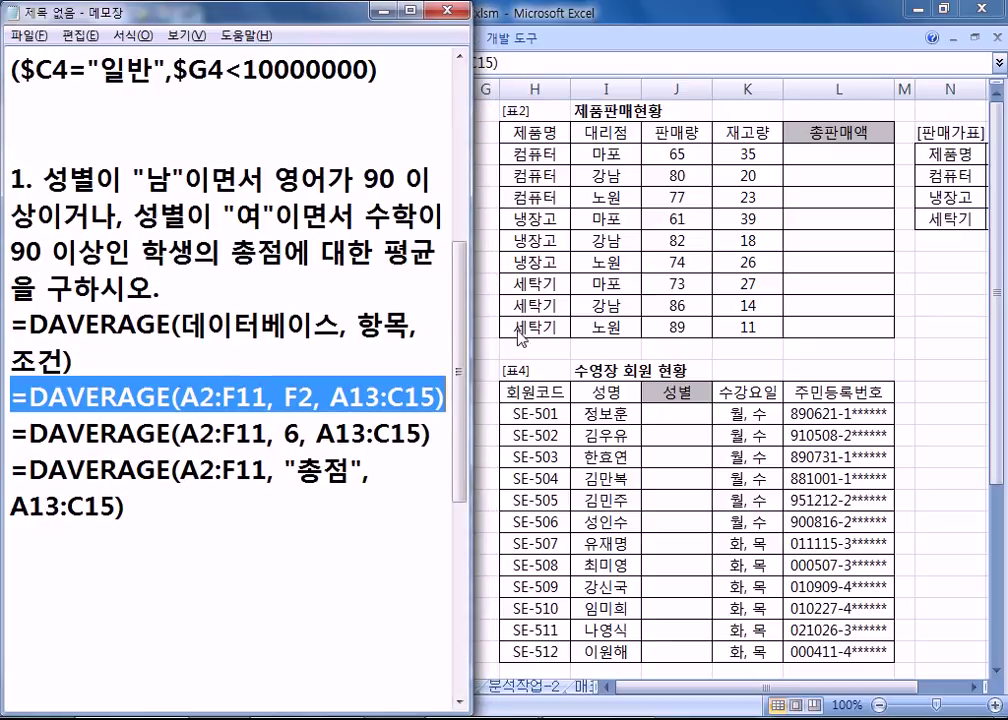
left_click_drag(471, 293, 481, 293)
left_click(322, 490)
type("'₩")
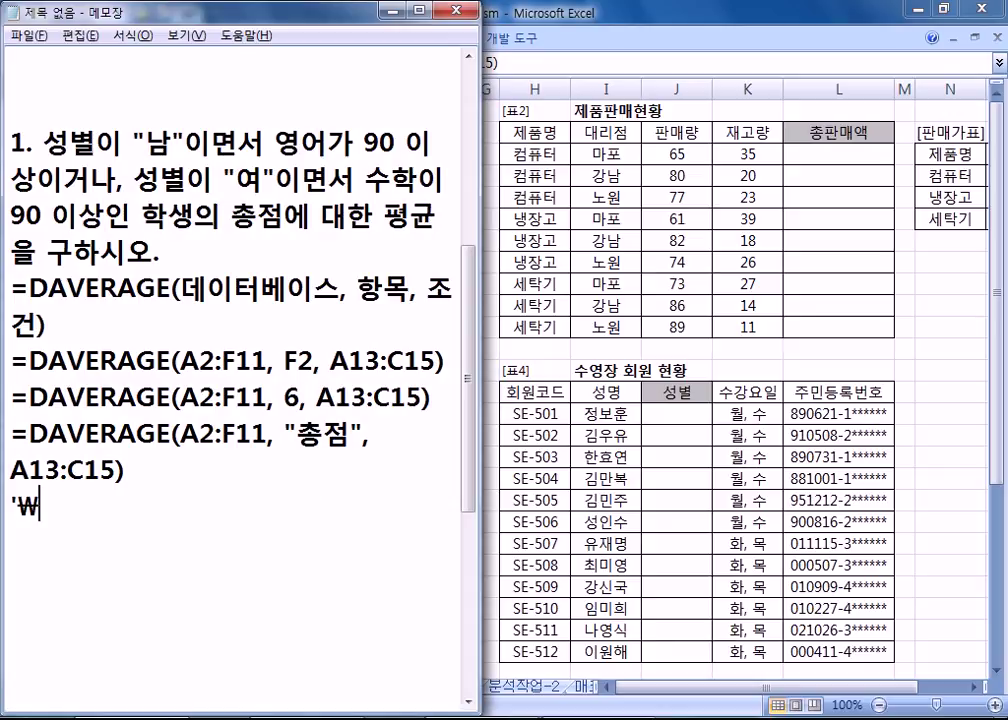
key("BackSpace")
key("BackSpace")
key("Return")
key("Return")
key("Return")
key("Return")
key("Return")
key("Return")
key("Return")
key("Return")
key("Return")
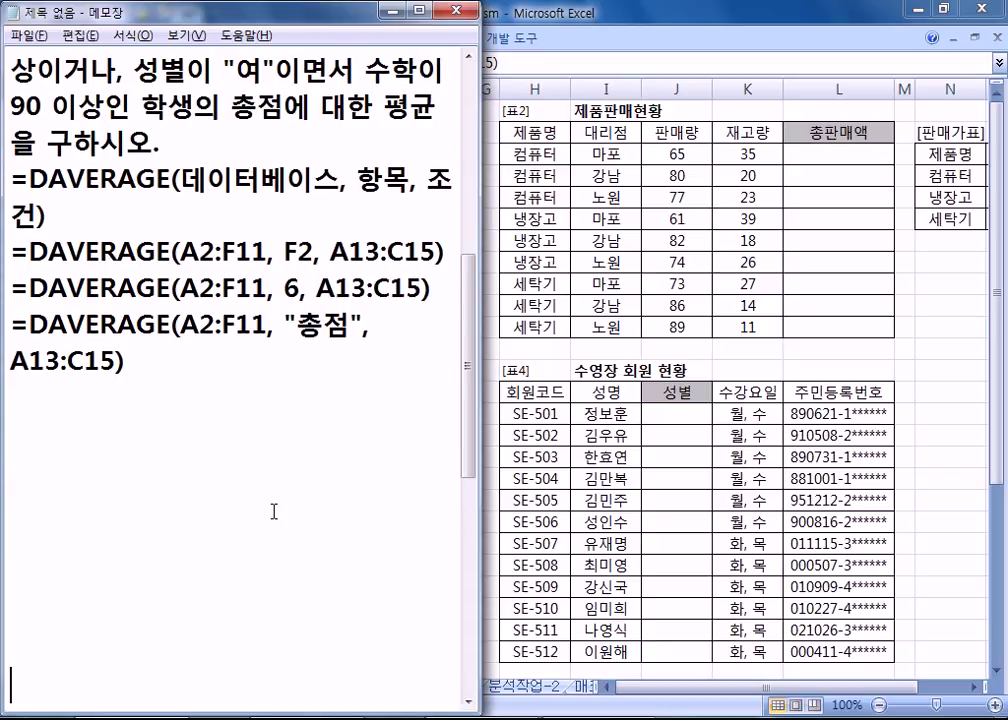
key("Return")
key("Return")
scroll(116, 432, "down", 1)
left_click(63, 263)
key("Return")
key("Return")
key("Return")
scroll(38, 398, "down", 1)
scroll(81, 353, "up", 1)
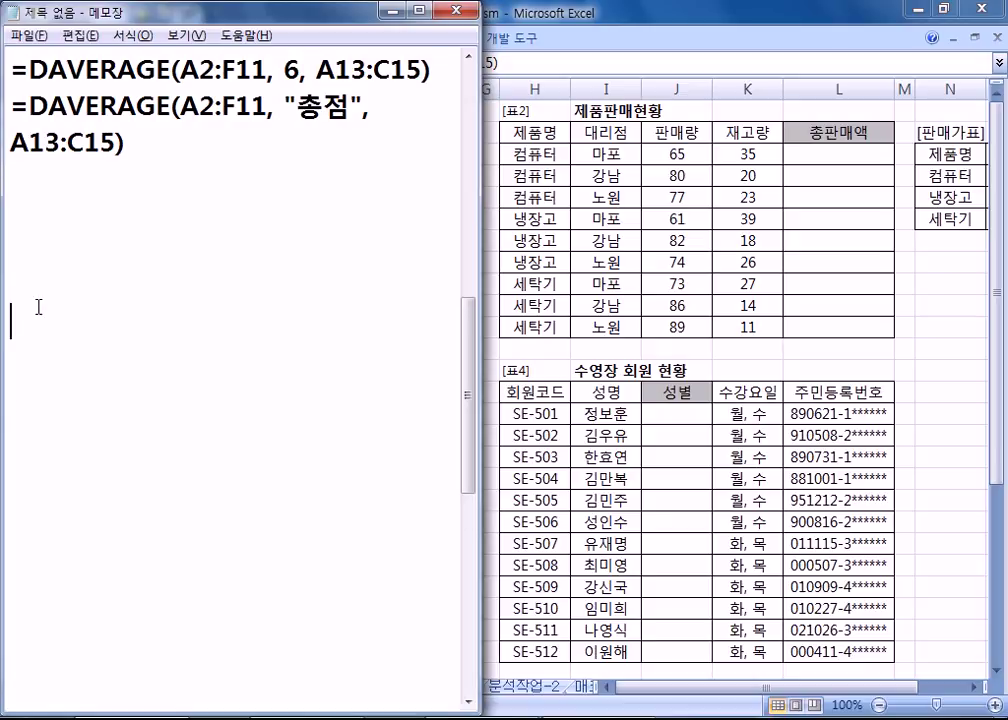
left_click_drag(468, 400, 468, 445)
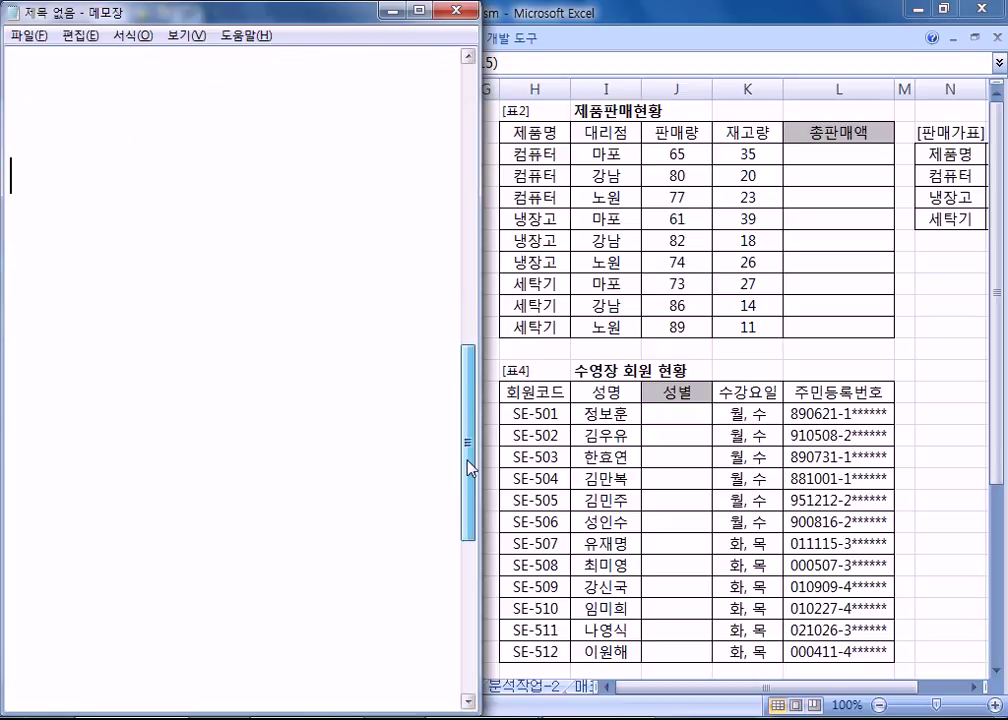
key("Up")
key("Up")
key("Up")
Step: Type question 2: 제품명과 판매가표를 이용하여 총판매액을 구하시오
type("2.")
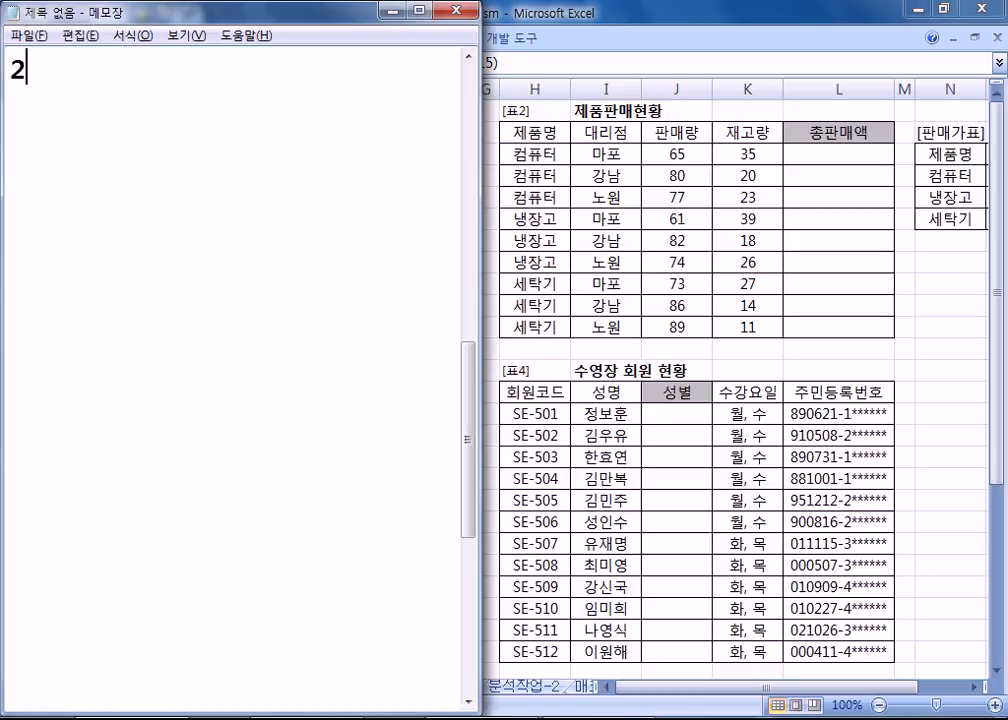
key("Up")
key("Right")
key("Right")
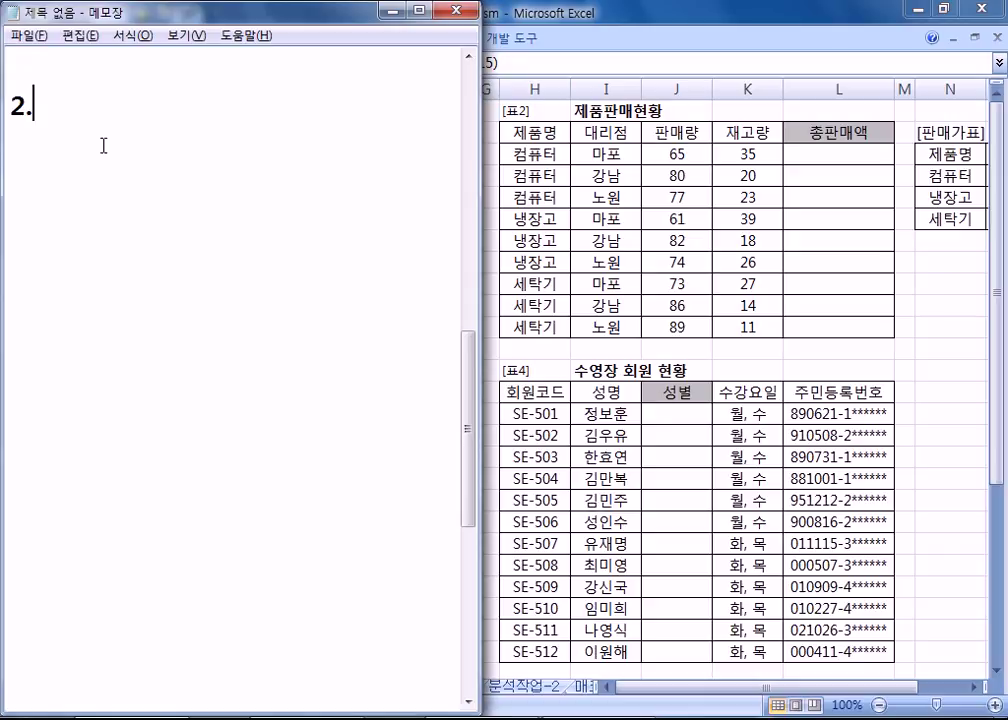
type("제품명")
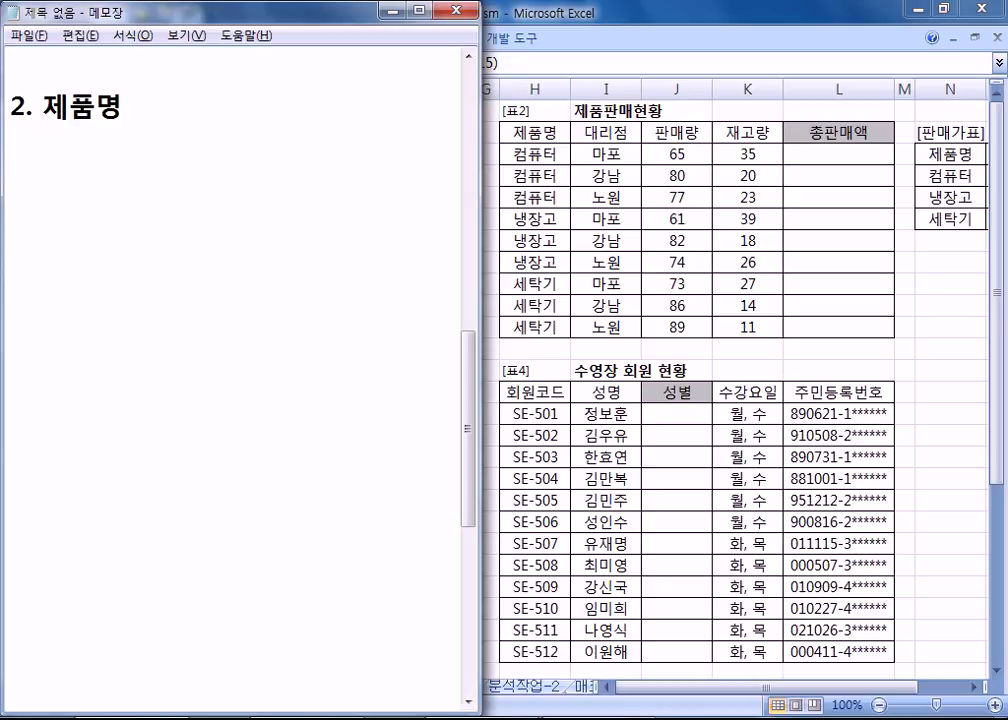
type("과 판ㅁ")
type("ㅐ가푤")
type("를 이욧")
key("BackSpace")
type("ㅇ하여 ")
type("총 판매애")
type("ㄱ을 구핫")
type("ㅣ오.")
key("Return")
Step: Add the equation 총판매액 = 판매량 * 판매가 on the next line
type("ㅍㅗㅇ판매액")
left_click(10, 180)
type("ㅊㅗㅇ")
key("Delete")
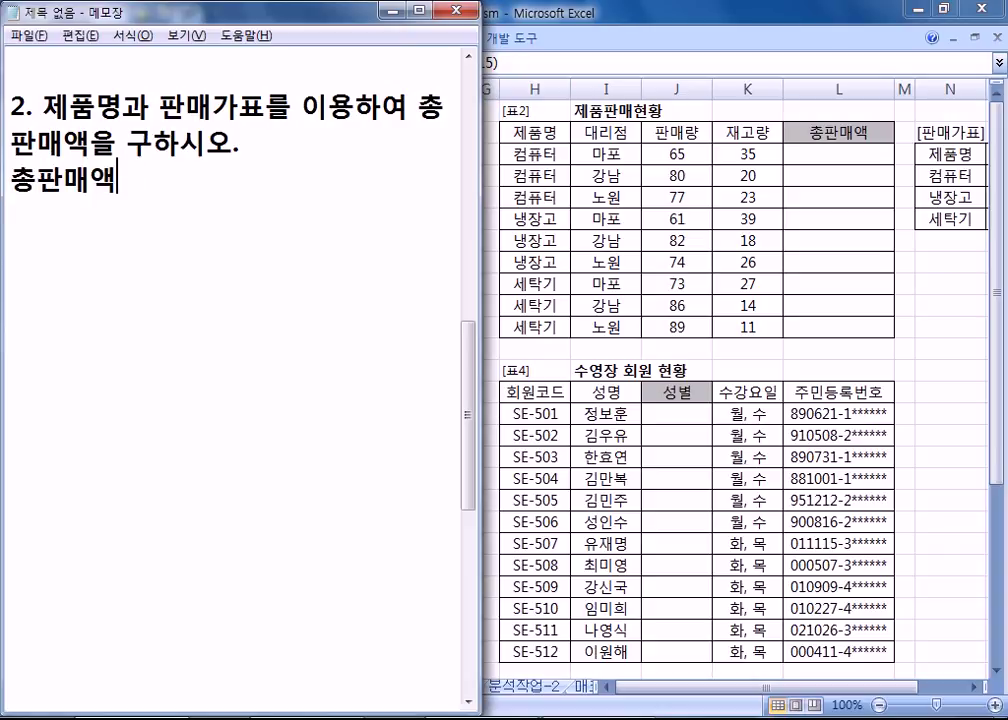
type("= 판")
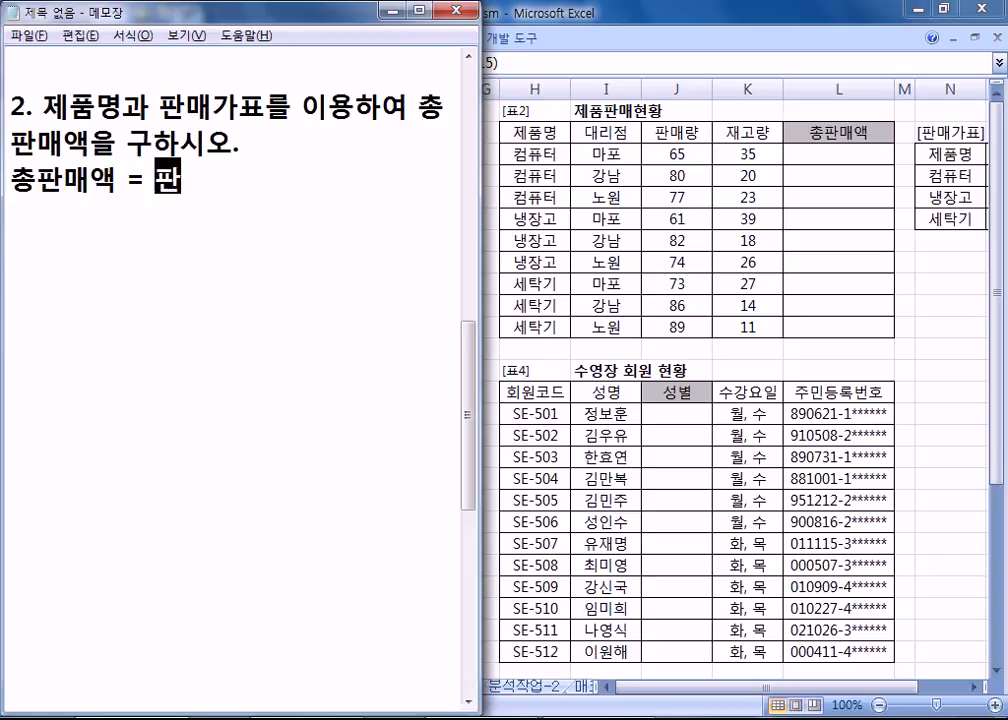
type("매량 * ")
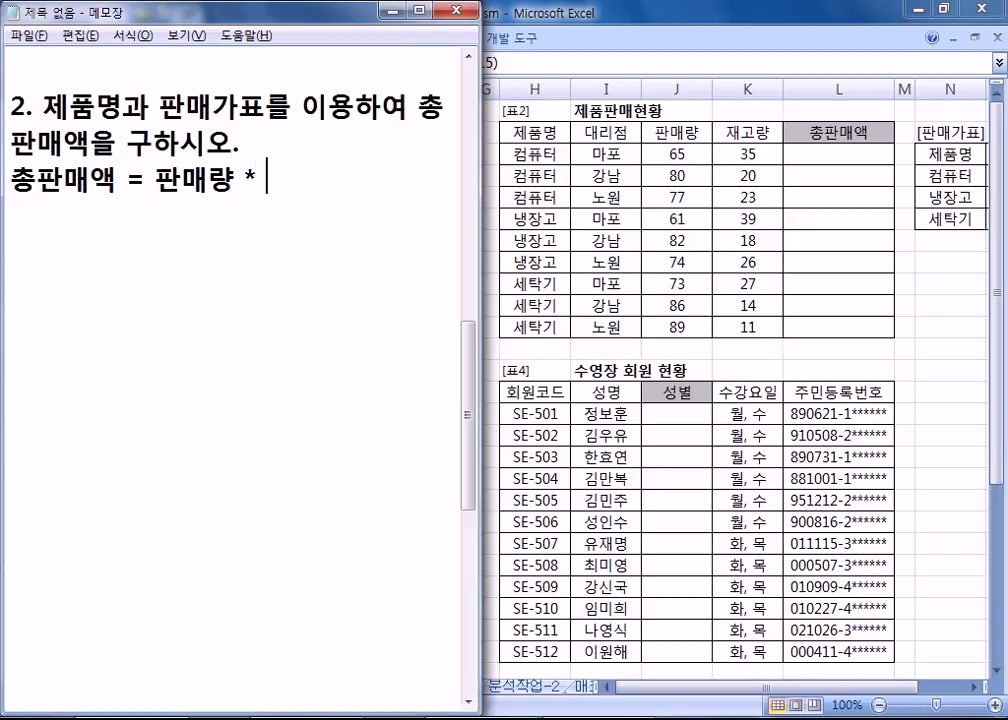
type("판매가")
key("Return")
key("alt+Tab")
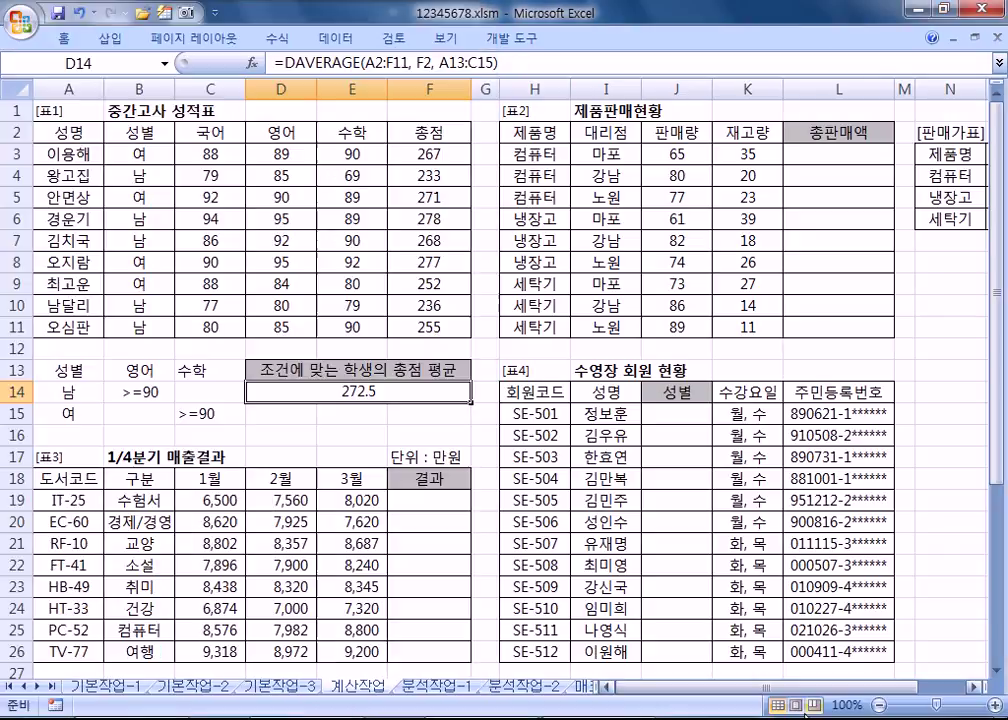
Step: Scroll to the 판매가표 and check prices 컴퓨터 800,000 and 냉장고 12,000,000
left_click_drag(965, 689, 938, 690)
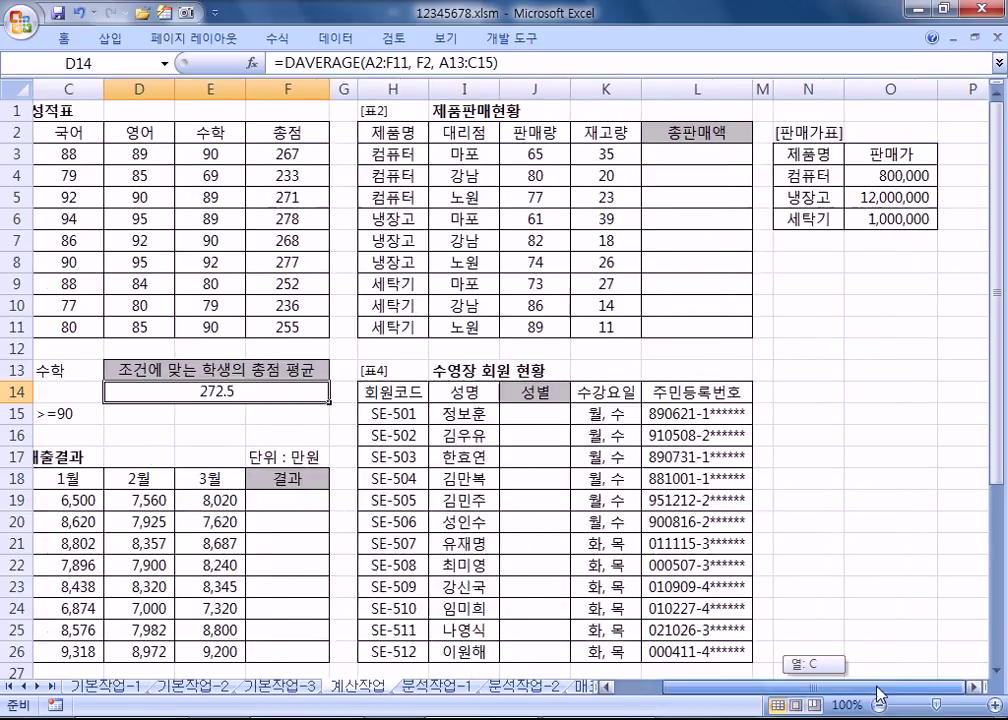
left_click(978, 690)
left_click(978, 690)
left_click(978, 690)
left_click(978, 690)
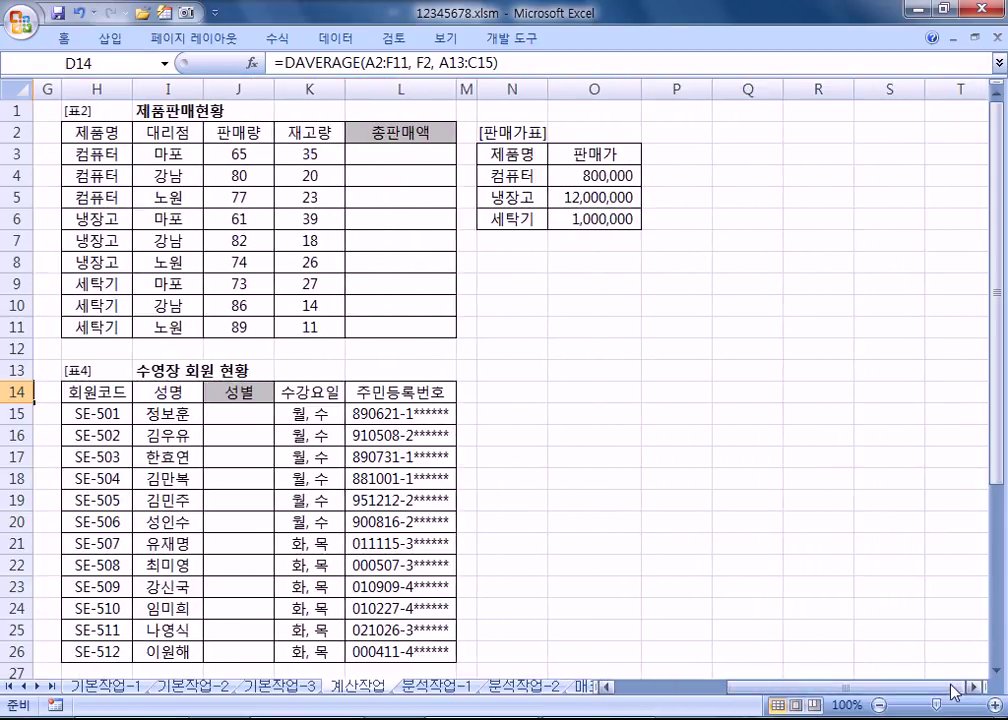
left_click(978, 690)
left_click(72, 157)
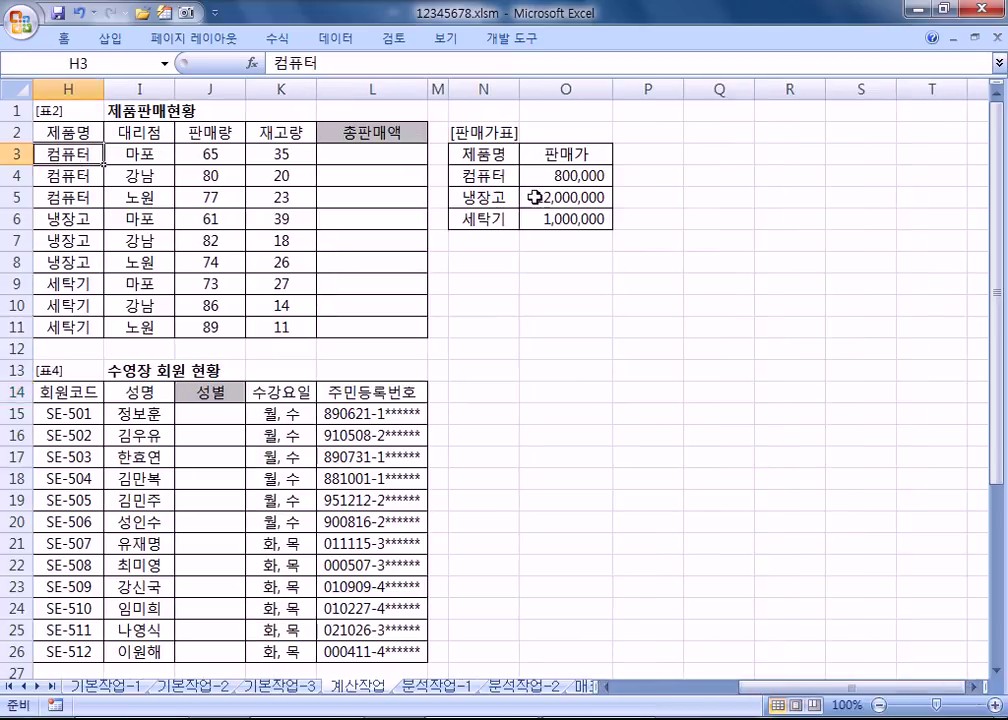
left_click(574, 175)
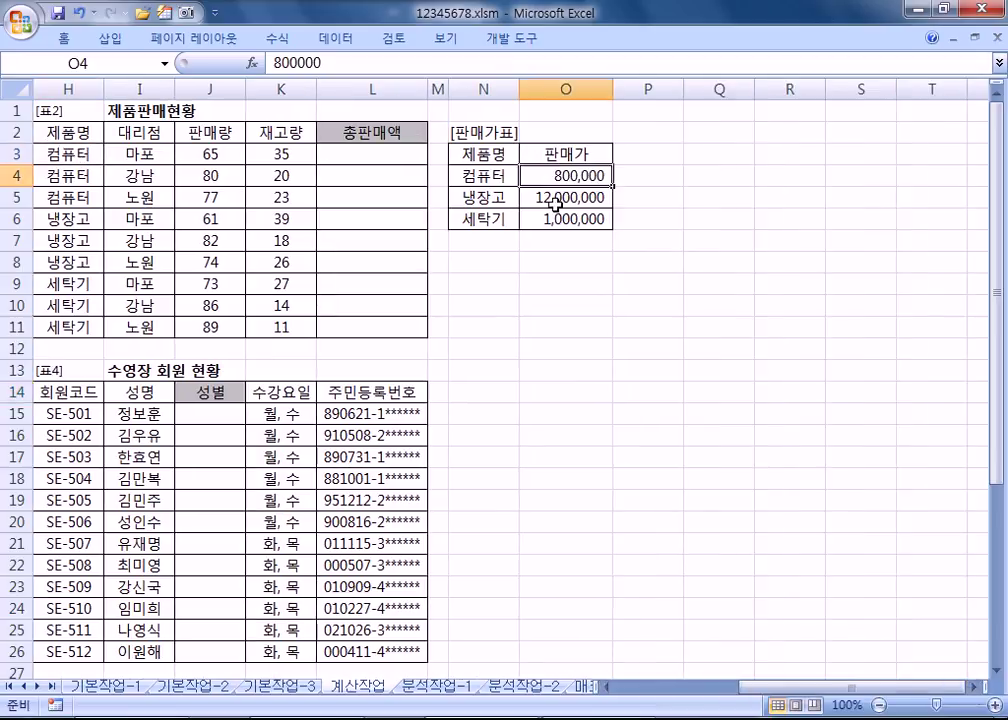
left_click(48, 218)
left_click(555, 207)
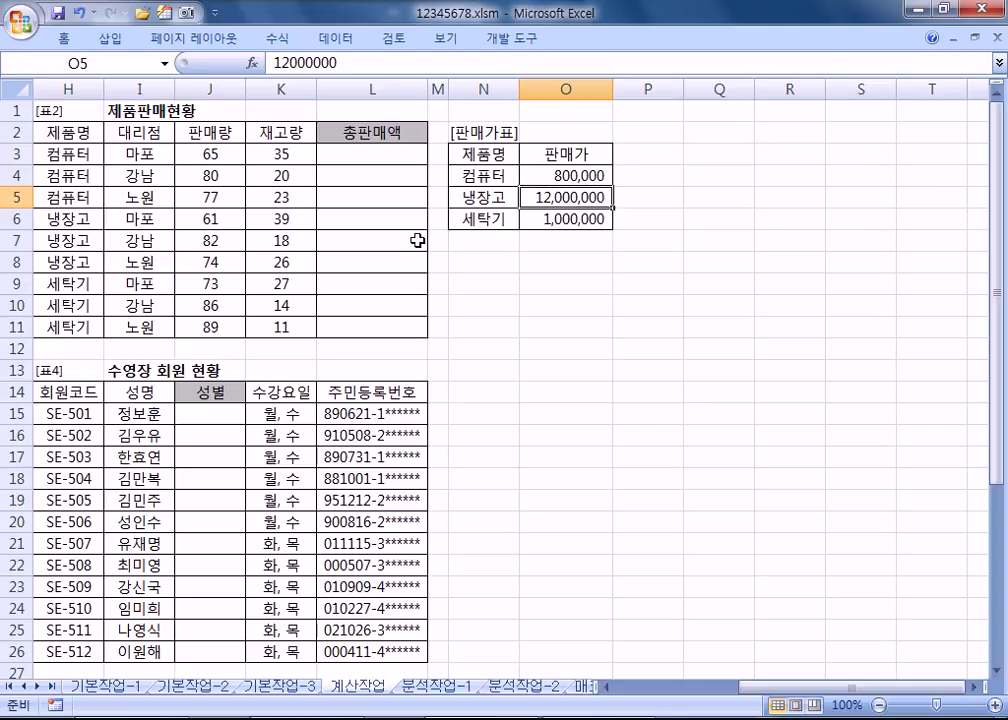
Step: Select the product names H3:H11 and the price table N4:O6
left_click_drag(50, 156, 70, 327)
left_click(482, 175)
left_click_drag(482, 173, 614, 210)
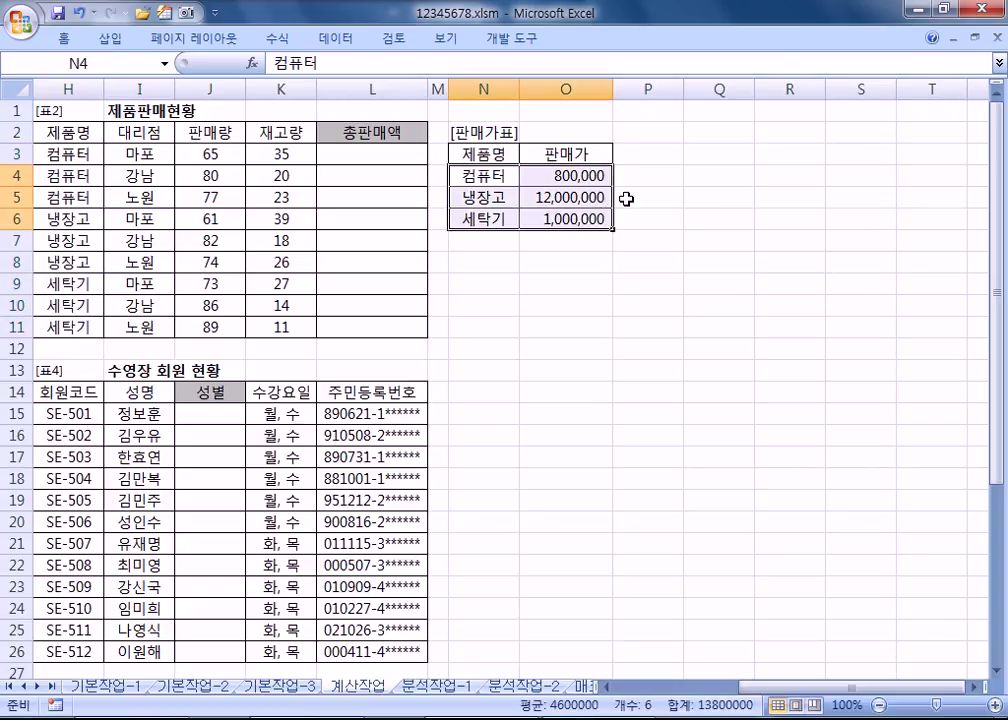
Step: Unsnap the Notepad notes into a smaller floating window
key("alt+Tab")
left_click_drag(288, 18, 1006, 400)
left_click_drag(542, 14, 626, 289)
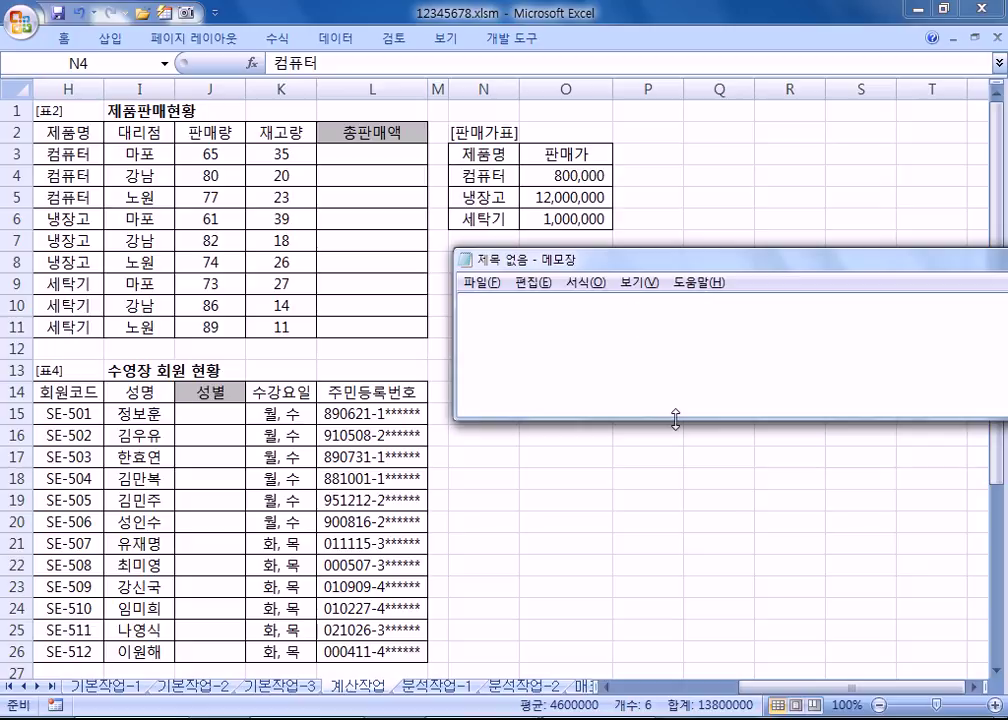
Step: Move and narrow the Notepad window over the empty sheet area beside the sales table
left_click_drag(662, 418, 660, 678)
scroll(630, 434, "up", 2)
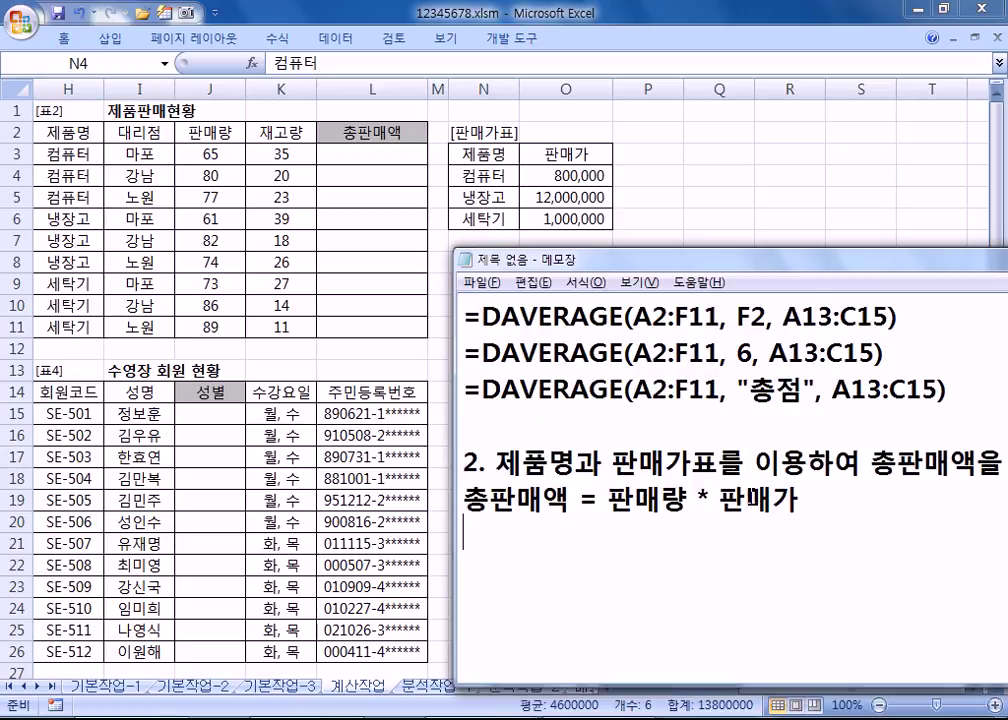
key("alt+Tab")
key("alt+Tab")
left_click_drag(530, 265, 292, 214)
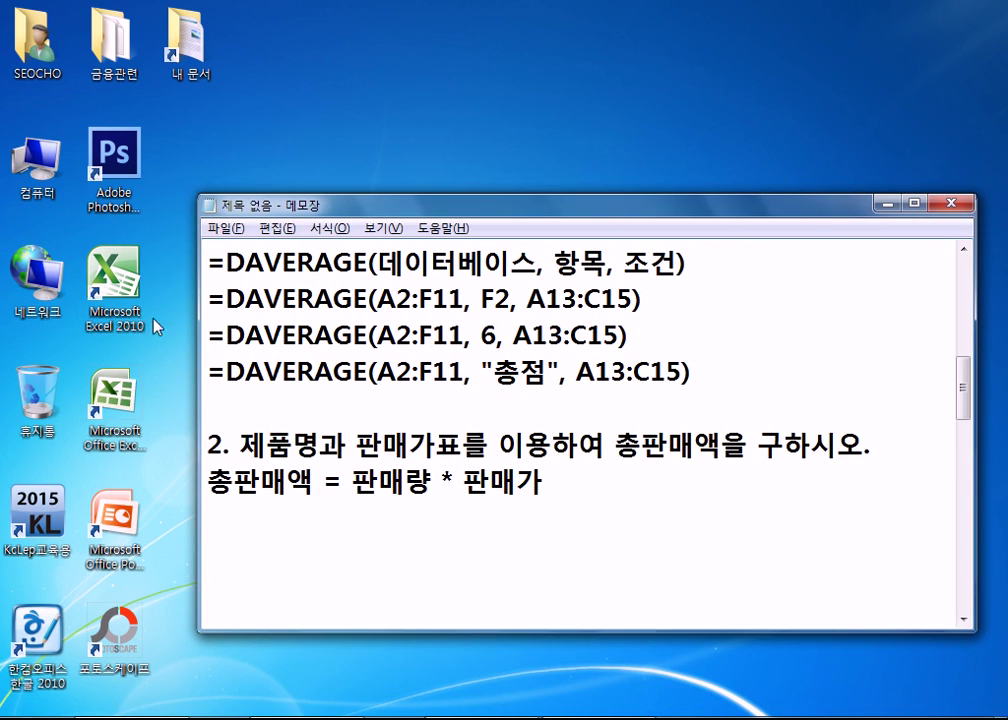
left_click_drag(205, 340, 388, 700)
key("alt+Tab")
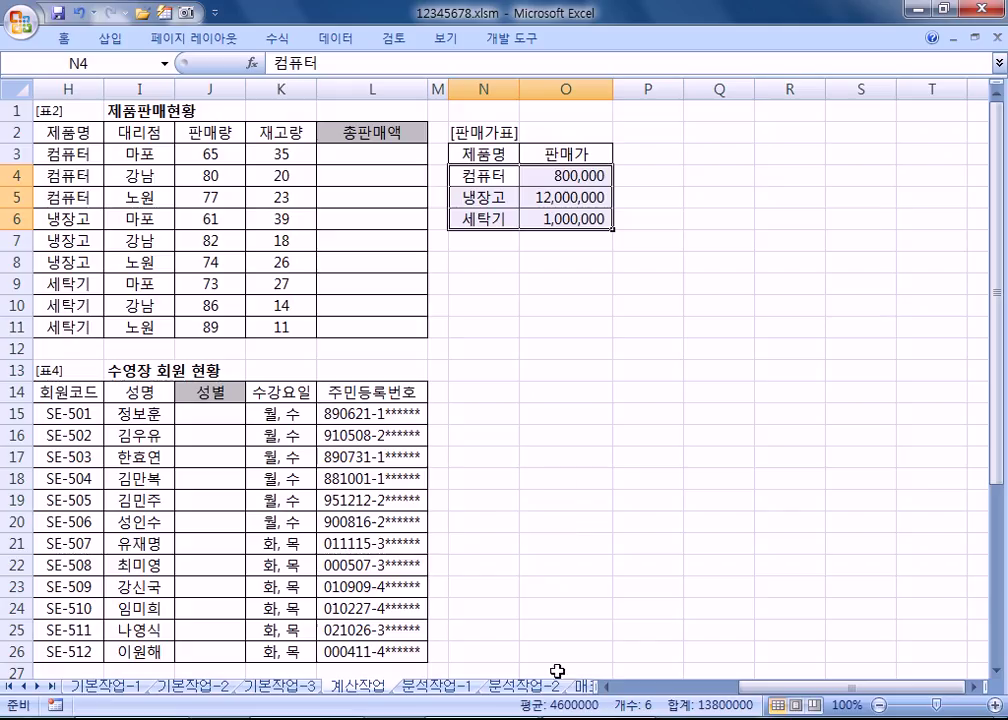
key("alt+Tab")
left_click_drag(533, 200, 587, 260)
scroll(709, 475, "down", 2)
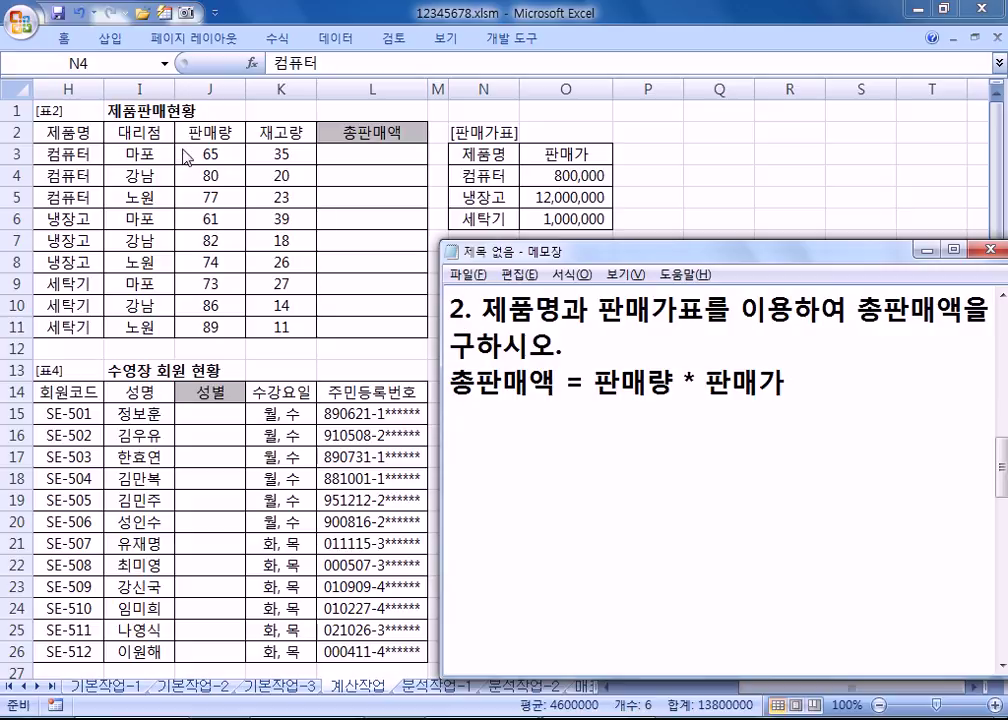
Step: Start L3's 총판매액 formula as =J3*, multiplying the 판매량 in J3
left_click(366, 160)
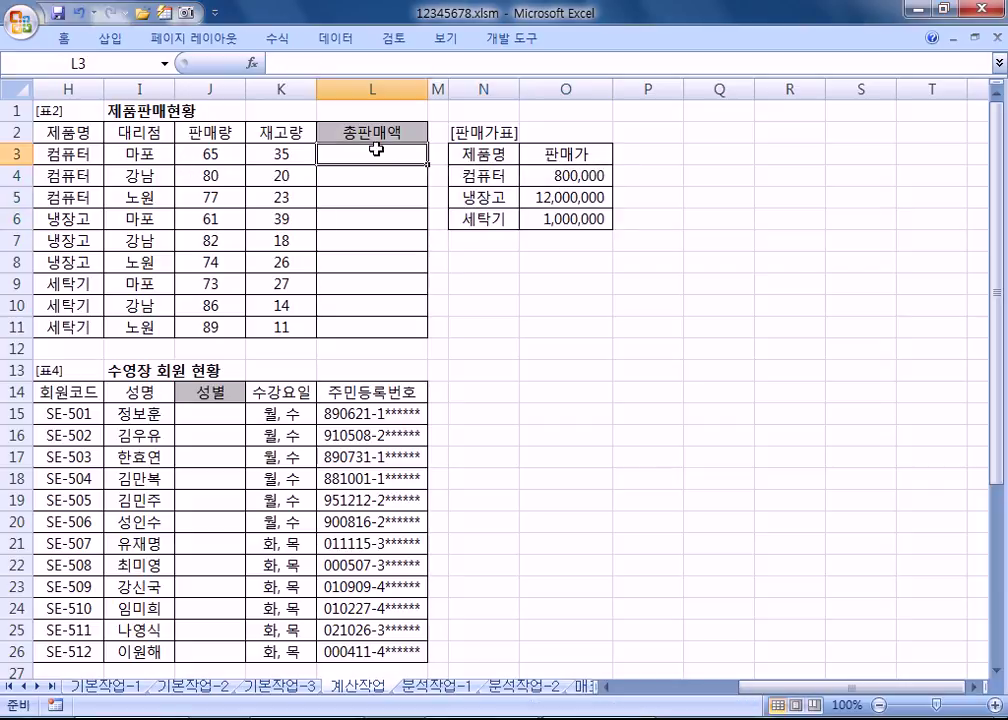
type("=")
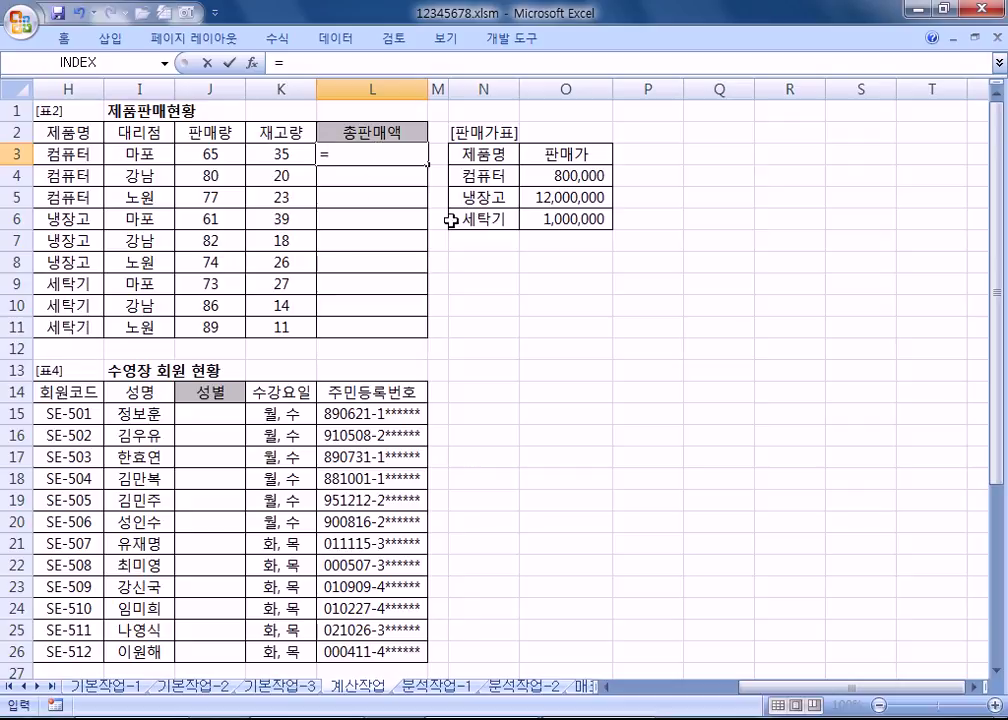
key("alt+Tab")
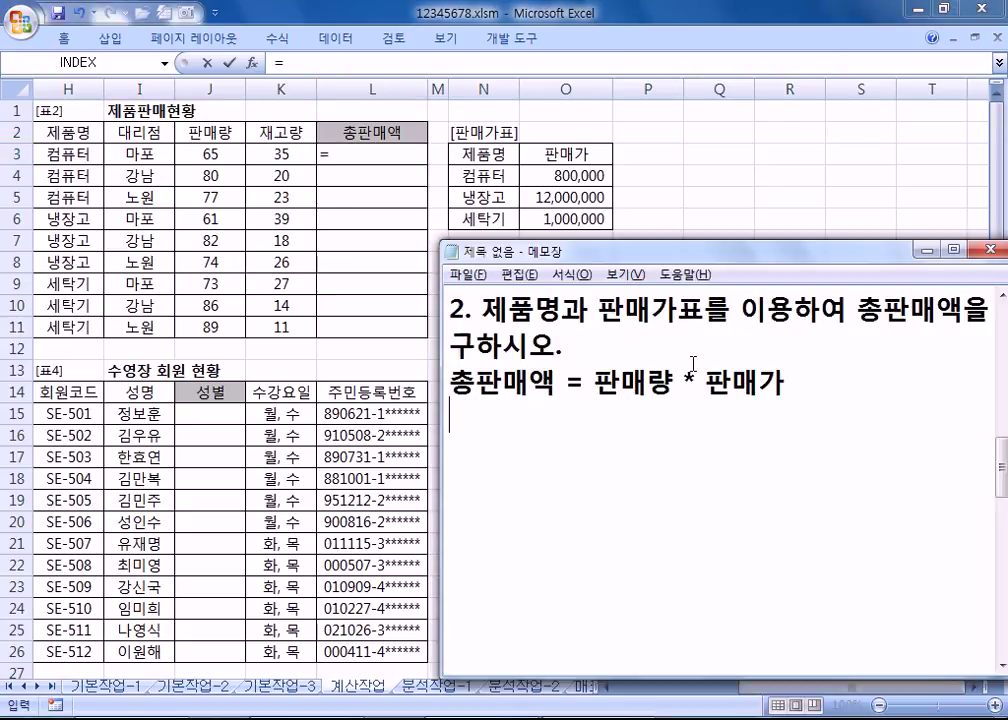
key("alt+Tab")
left_click(209, 155)
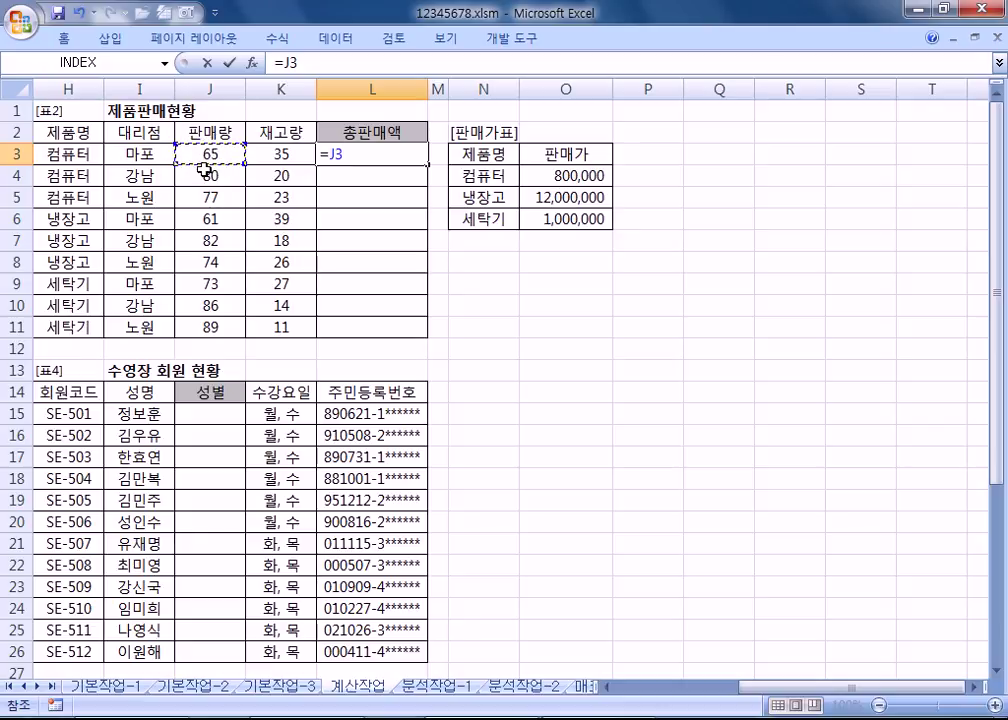
type("*")
Step: Continue with VLOOKUP, using product H3 as the lookup value and N4:O6 as the price table
key("alt+Tab")
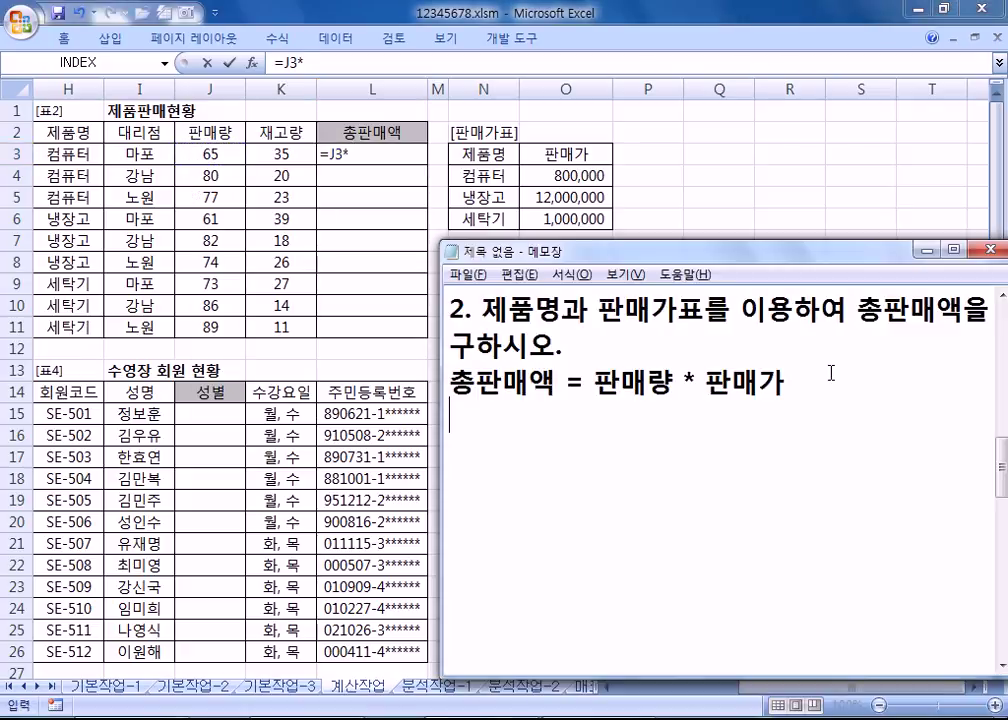
key("alt+Tab")
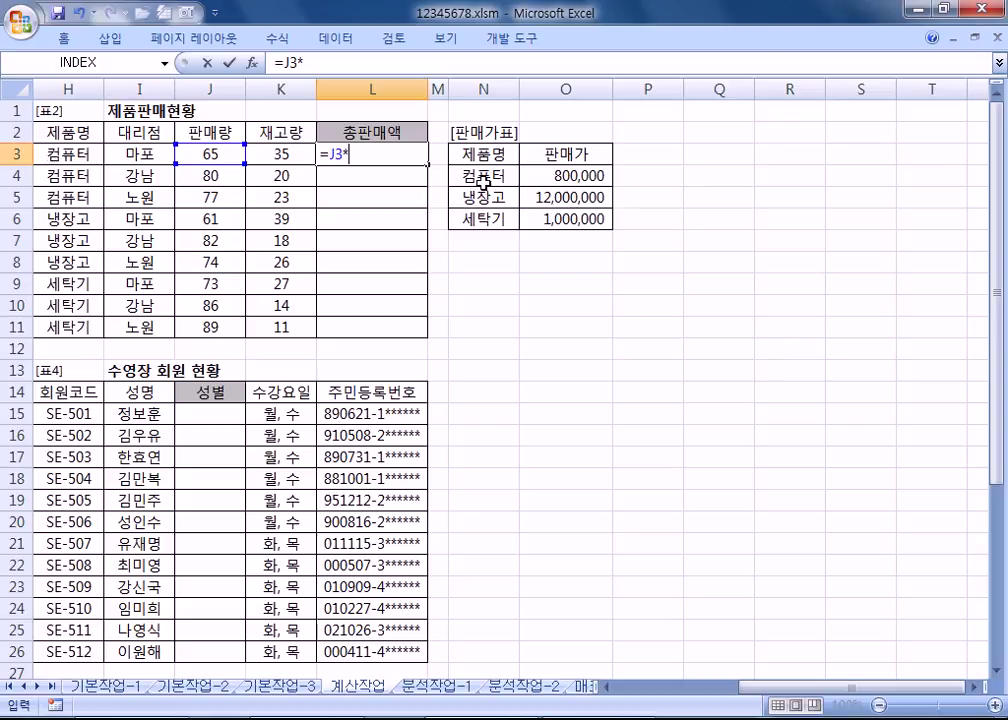
type("ㅍVLO")
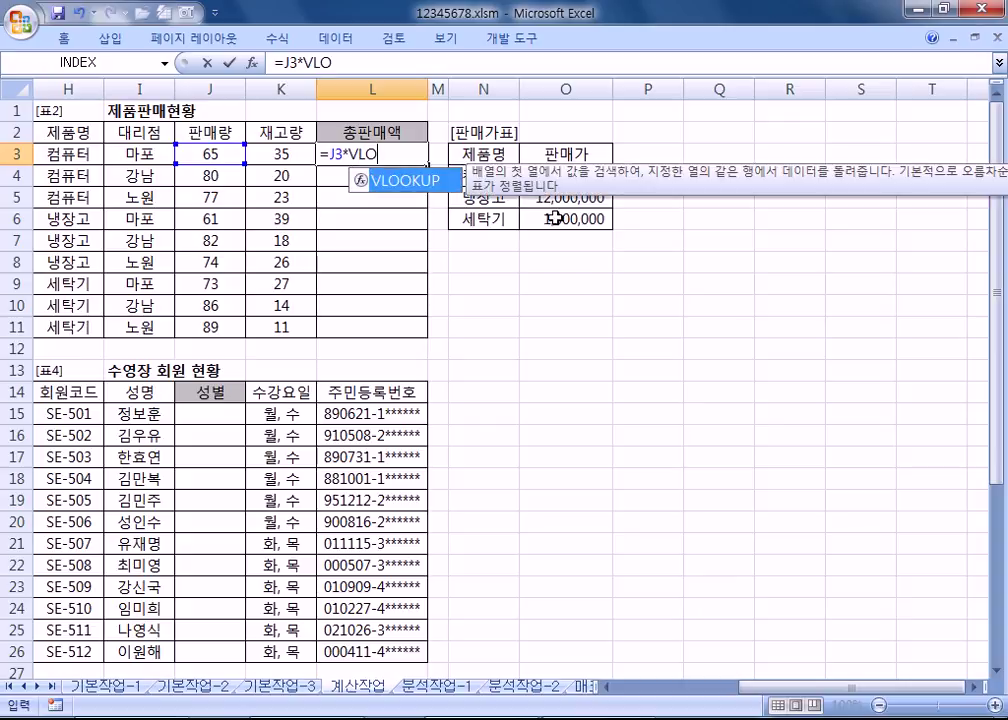
key("Tab")
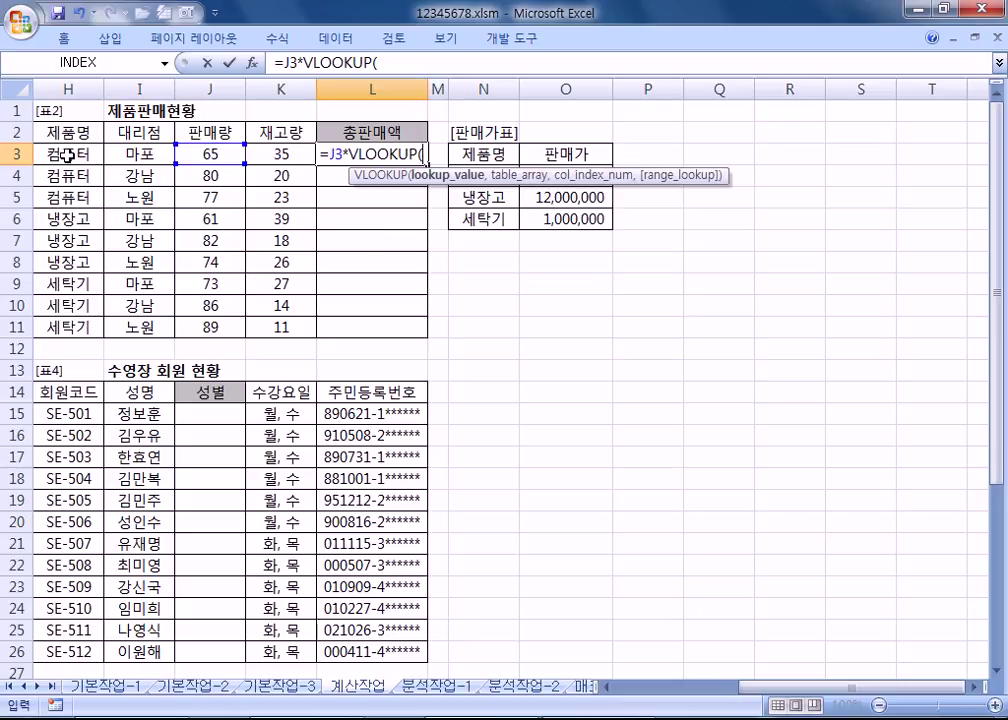
left_click(64, 152)
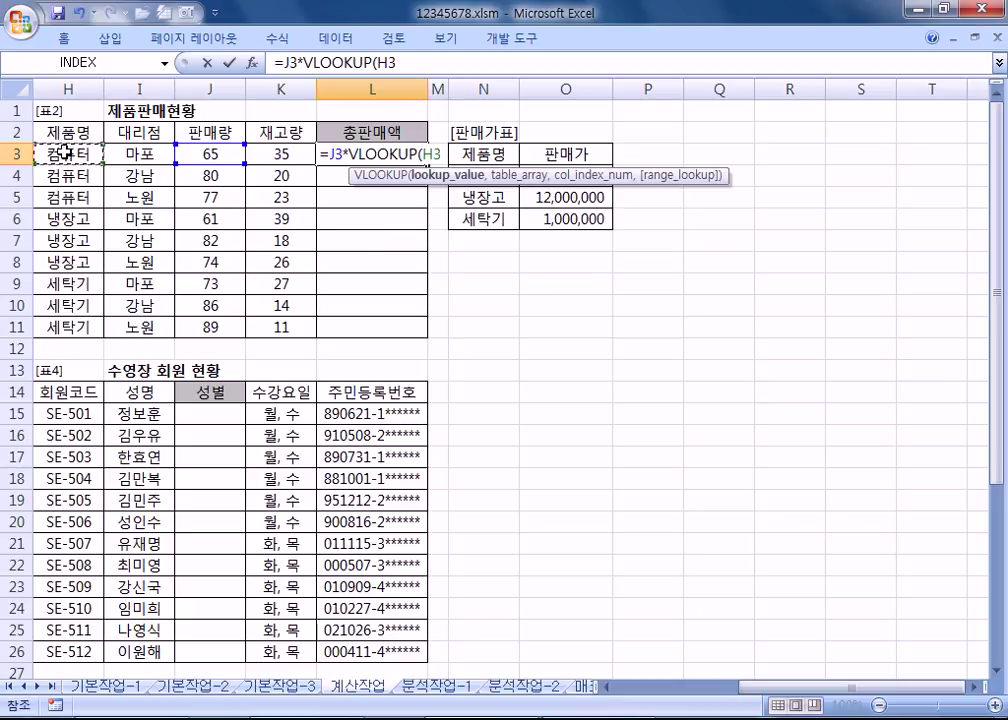
type(",")
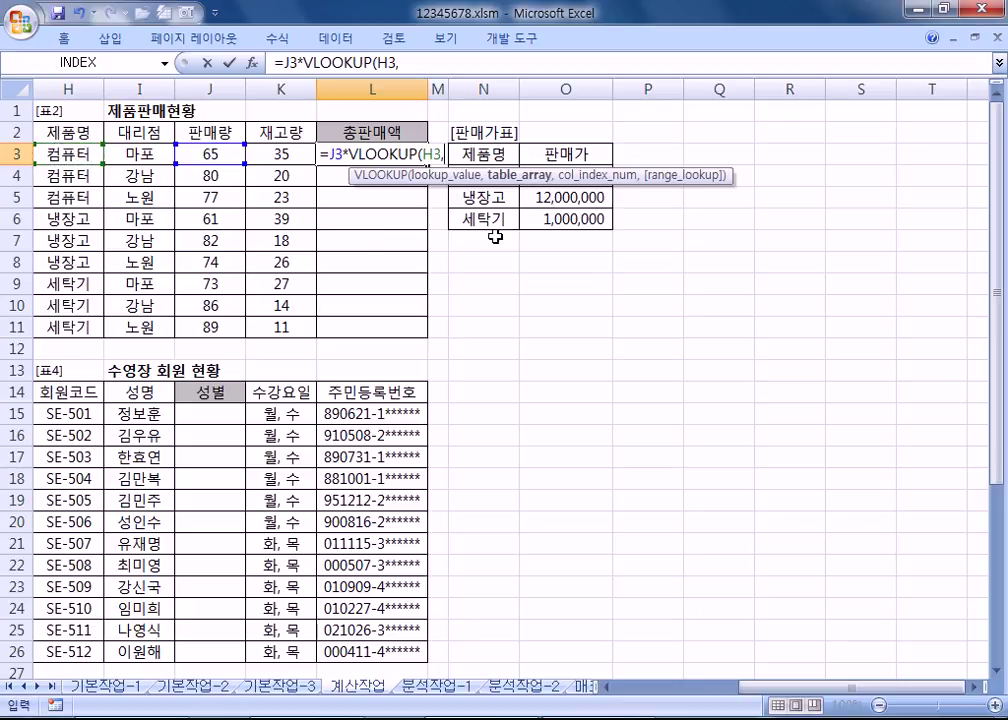
left_click_drag(488, 220, 576, 178)
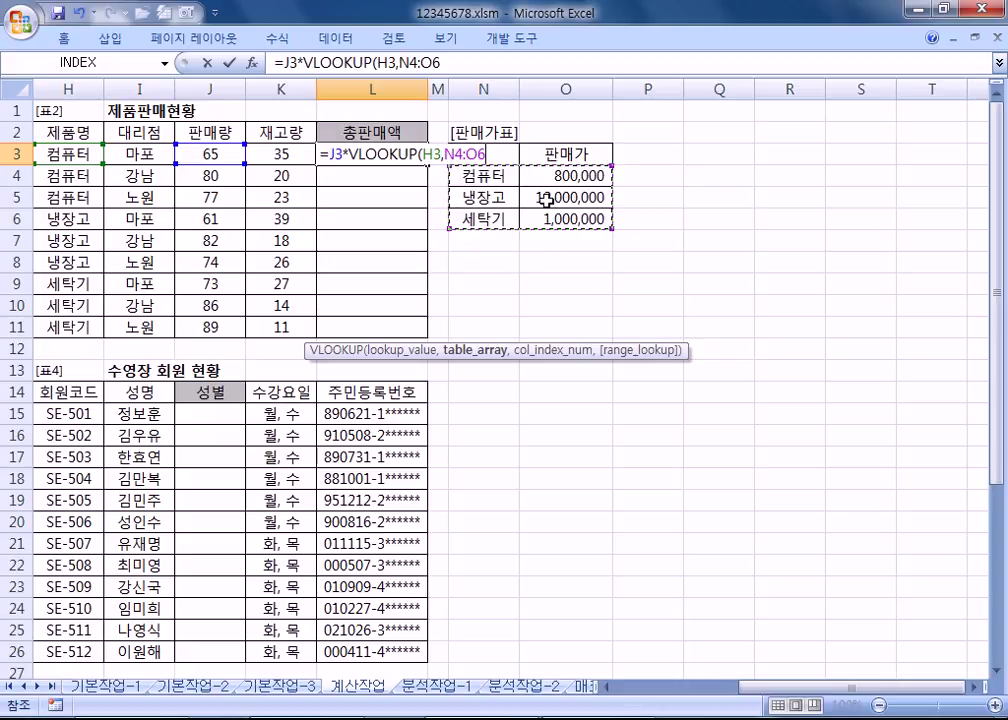
Step: Complete L3 as =J3*VLOOKUP(H3,$N$4:$O$6,2,0) with an absolute price table and exact match
key("F4")
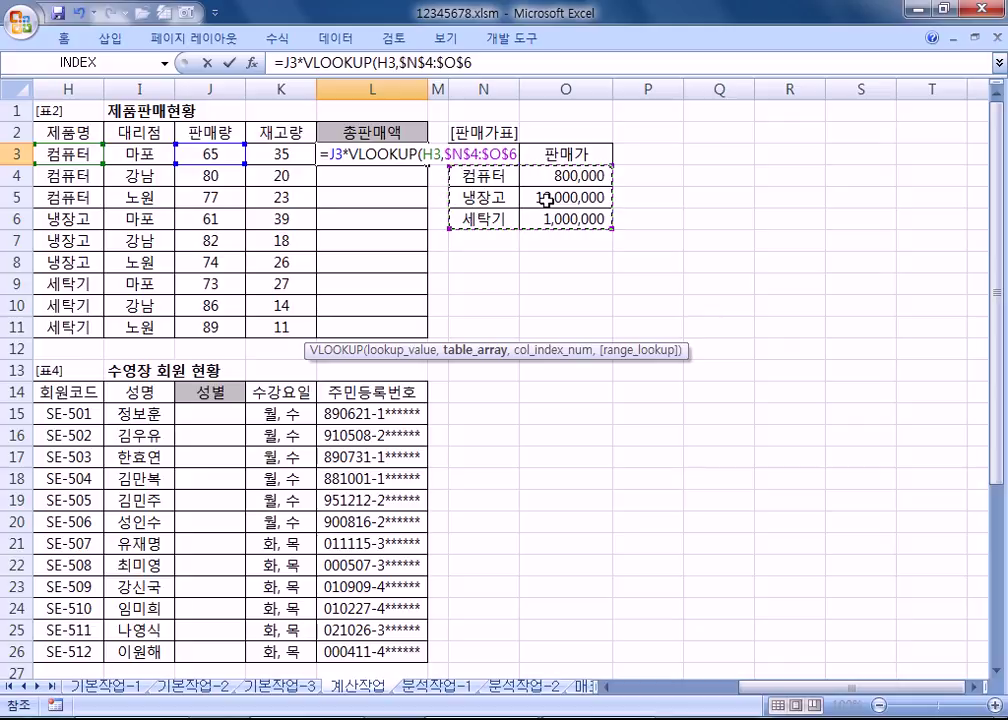
type(",")
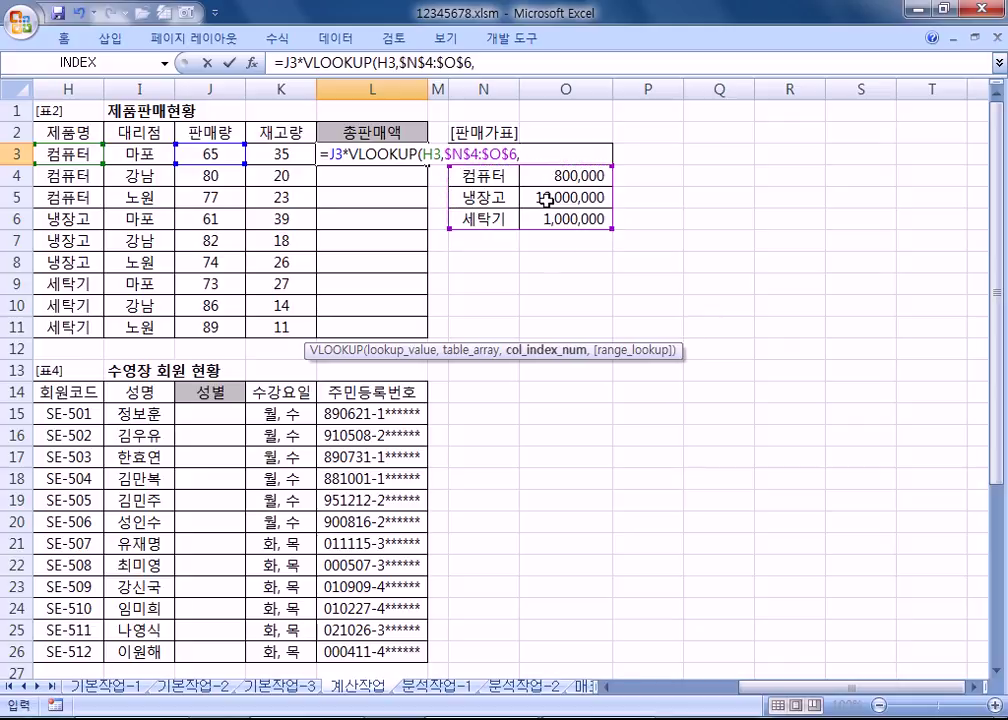
left_click_drag(335, 351, 319, 233)
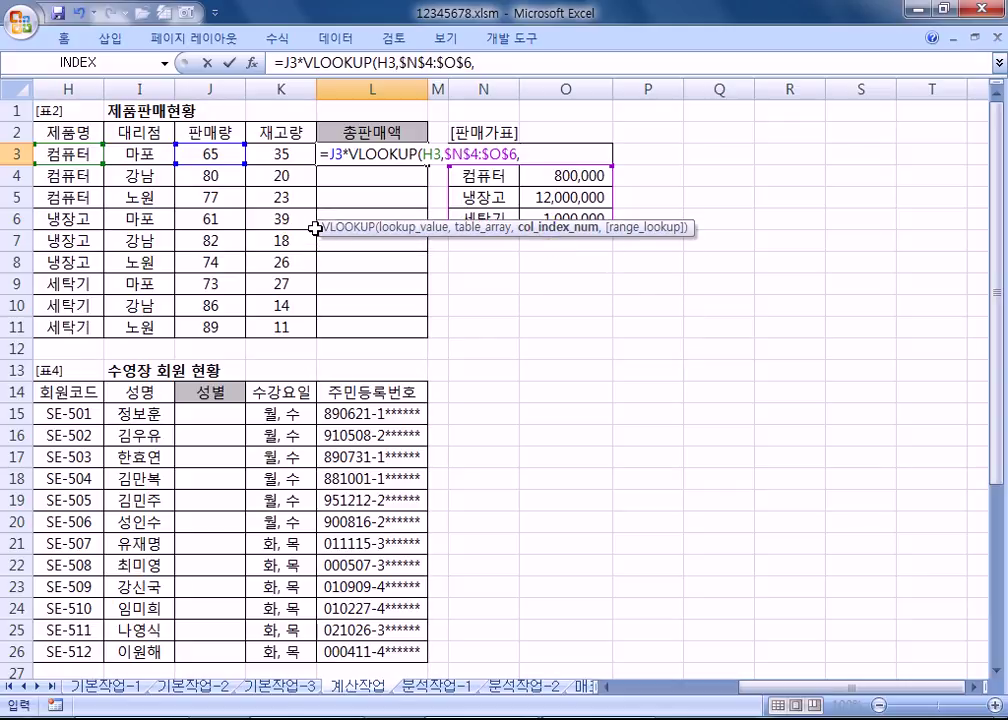
left_click_drag(315, 228, 312, 106)
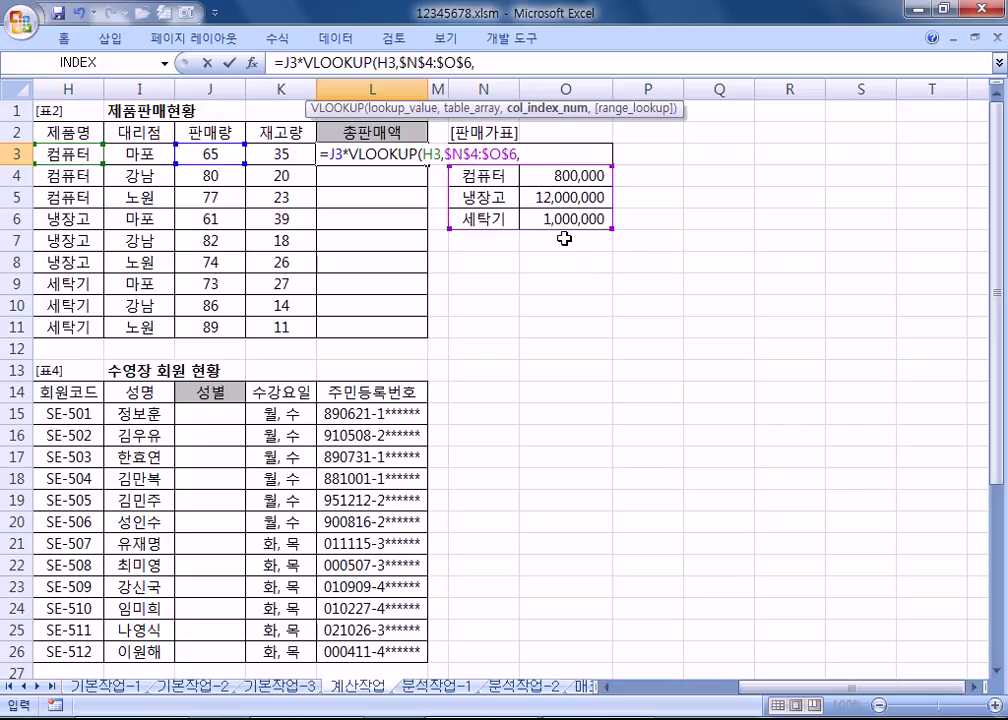
type("2")
type(",")
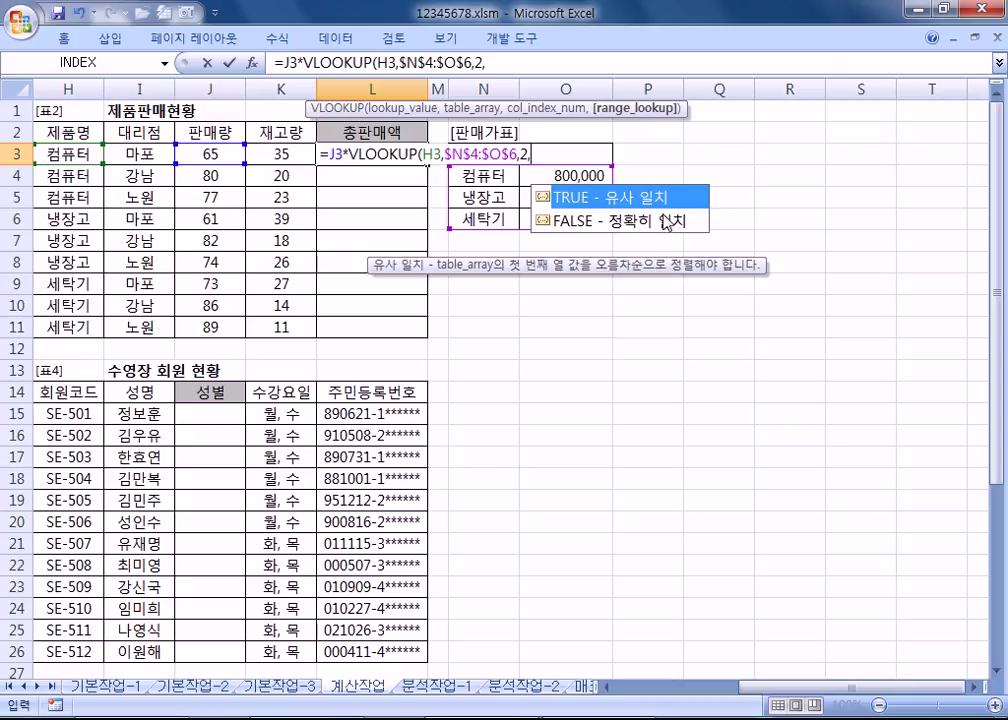
type("0)")
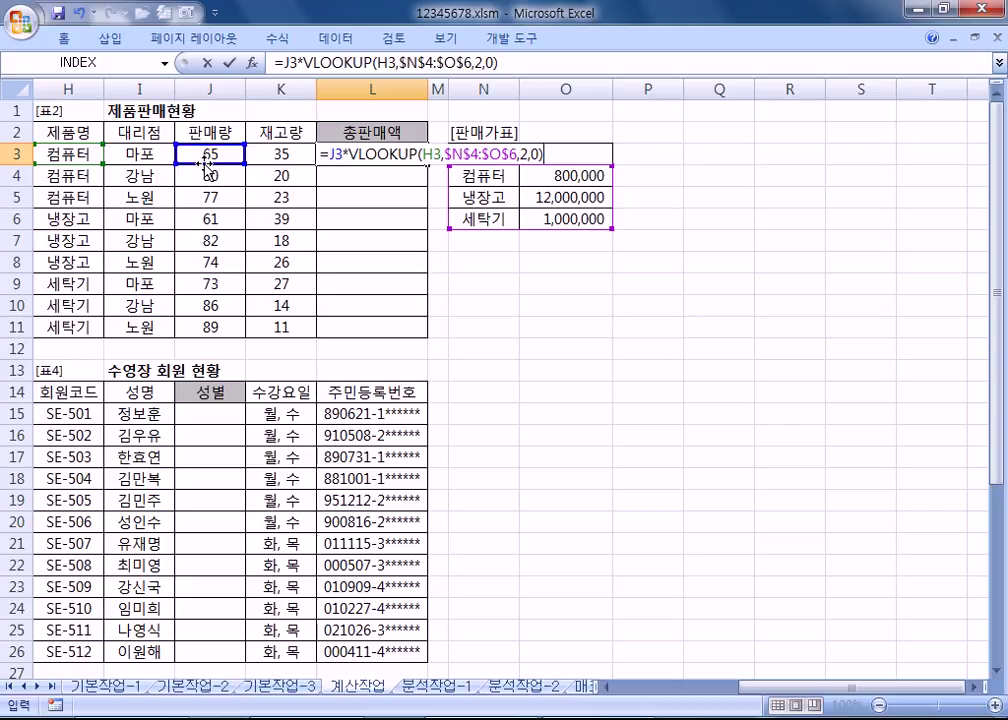
key("Return")
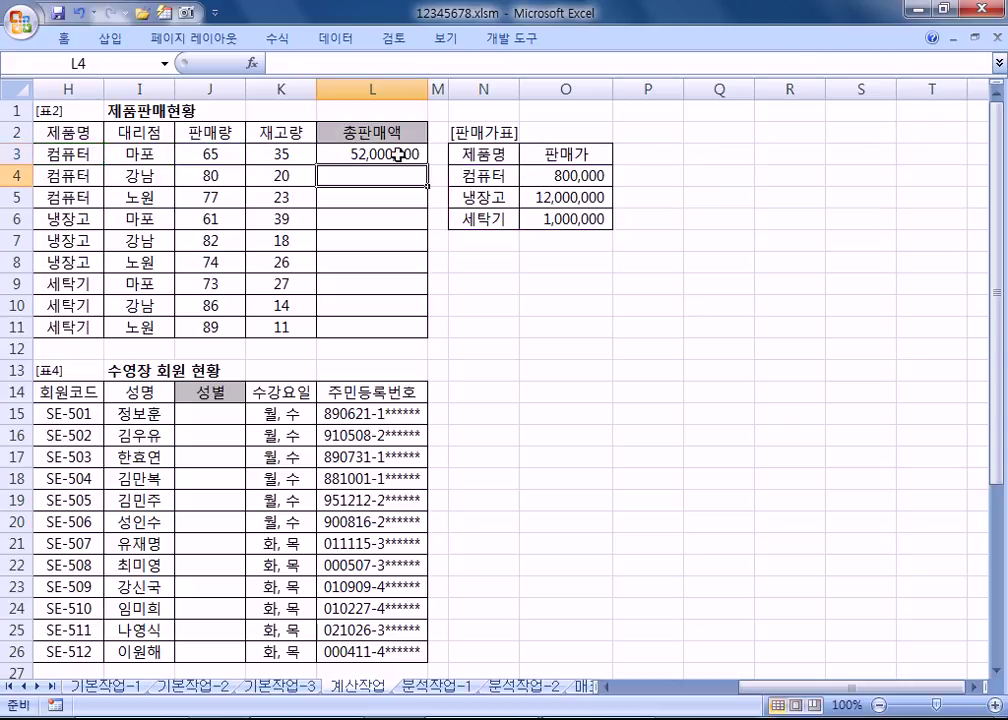
Step: Fill L3's formula down to L11, giving 총판매액 values from 52,000,000 to 89,000,000
left_click(396, 155)
left_click_drag(428, 157, 432, 337)
left_click(385, 155)
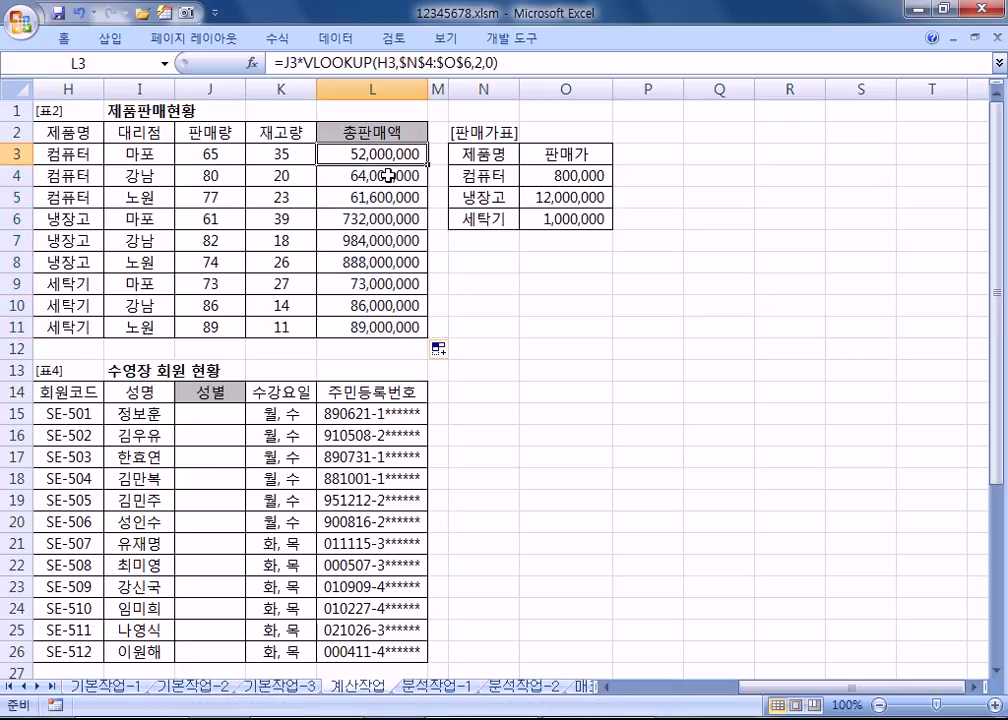
key("alt+Tab")
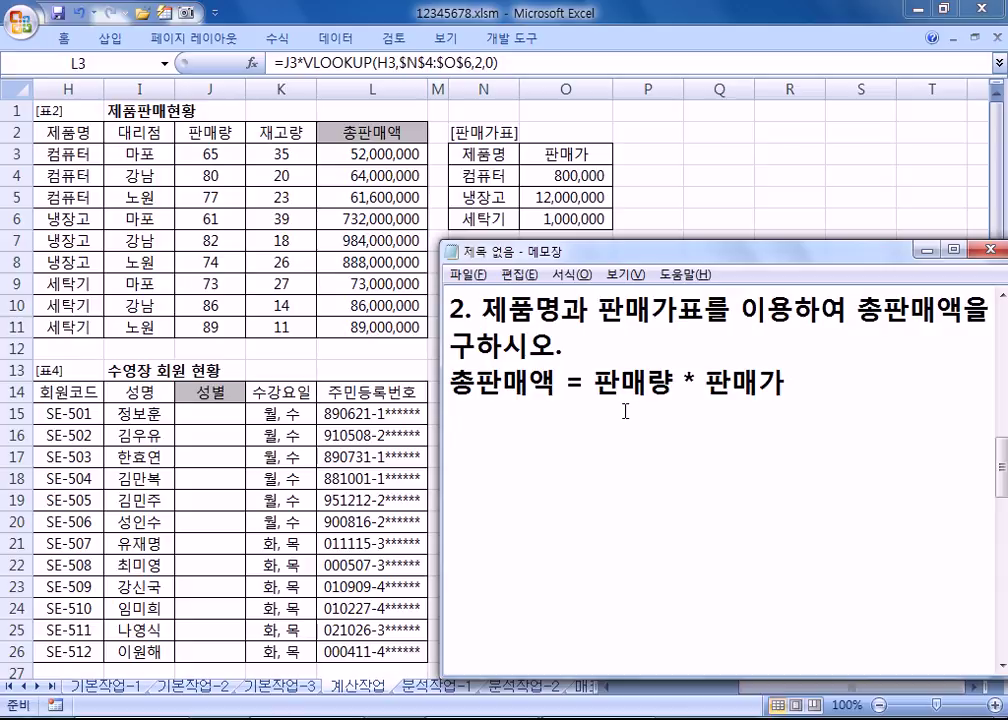
Step: Write =K3*VLOOKUP(H3,$N$4:$O$6,2,0) in the Notepad note, inserting the four $ signs into N4:O6
type("=K3*VLOOK")
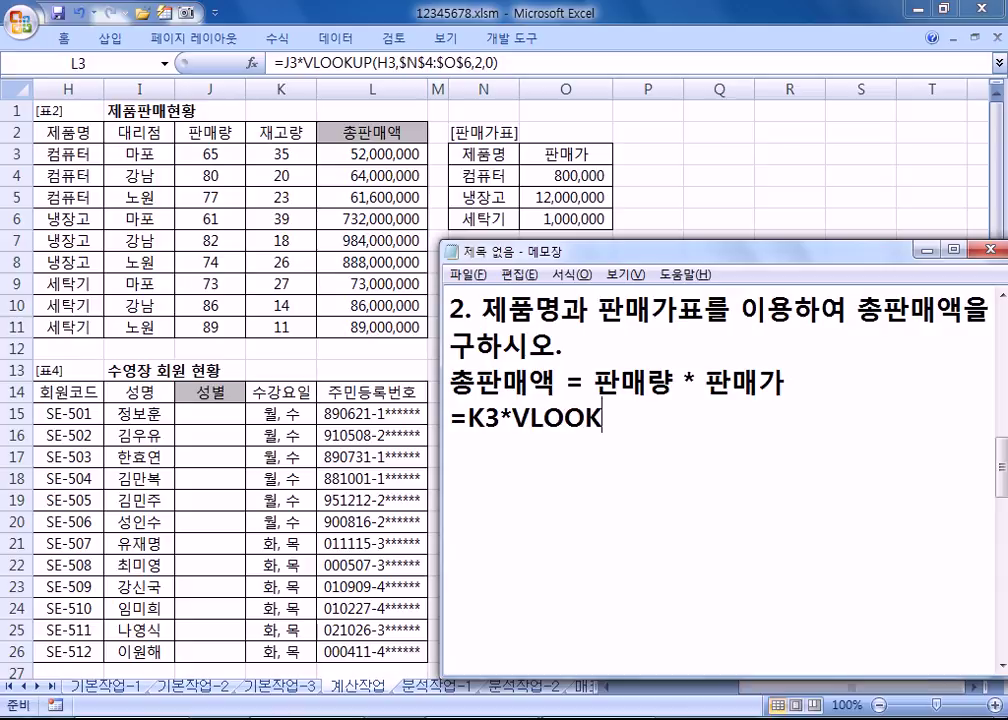
type("UP(")
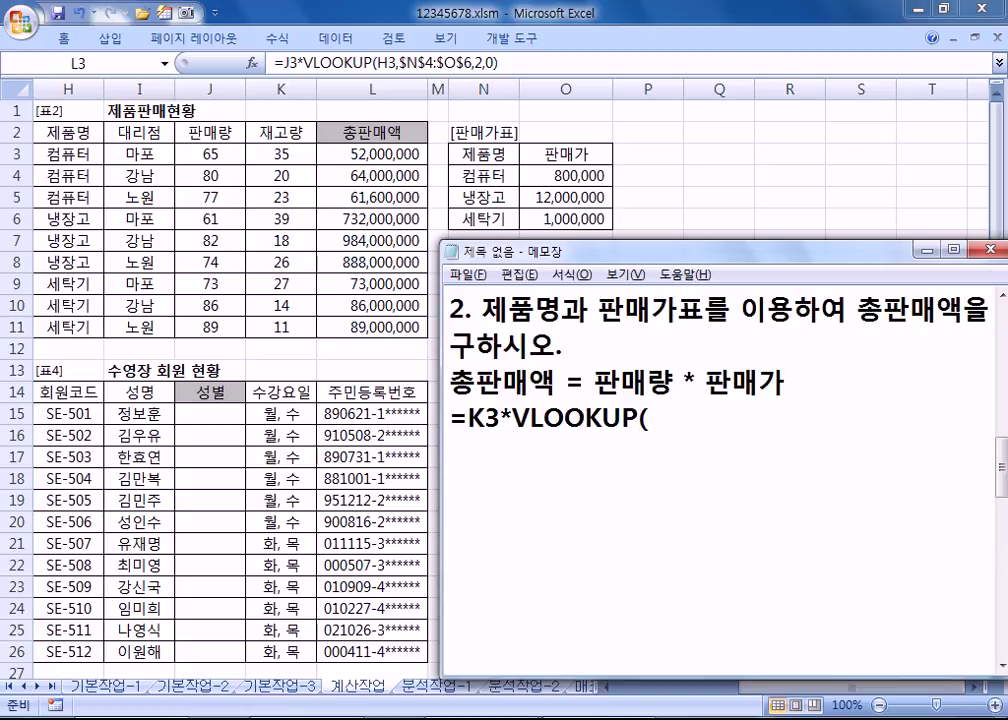
type("H3,N4:O6")
key("Left")
key("Left")
key("Left")
key("Left")
key("Left")
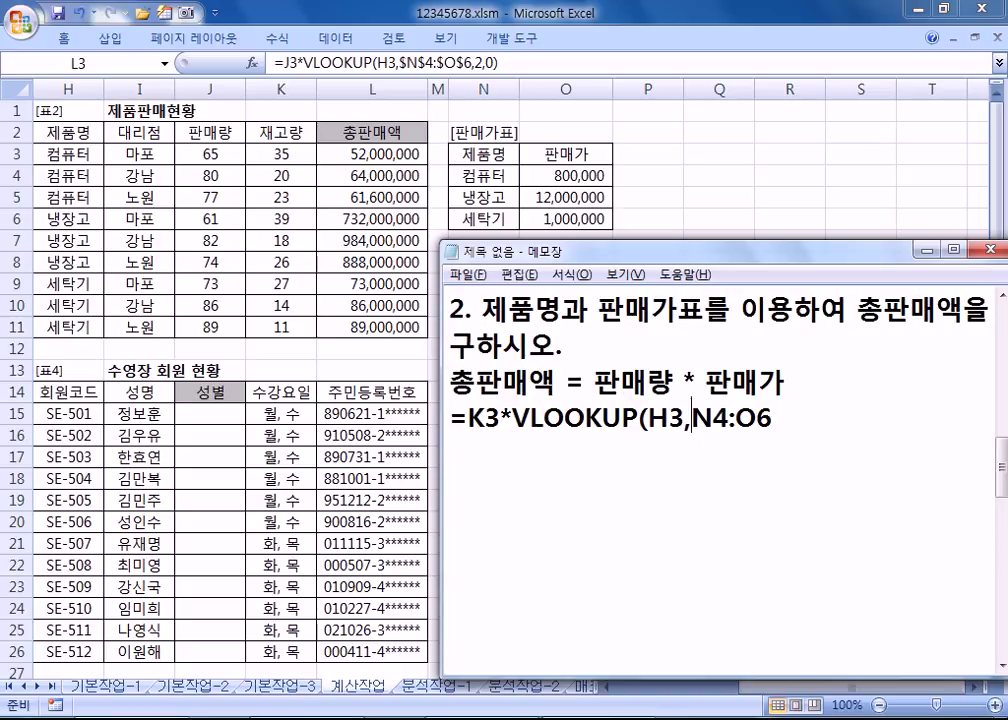
type("$")
key("Right")
type("$")
key("Right")
key("Right")
type("$")
key("Right")
type("$")
key("Right")
type(",2,0)")
key("Return")
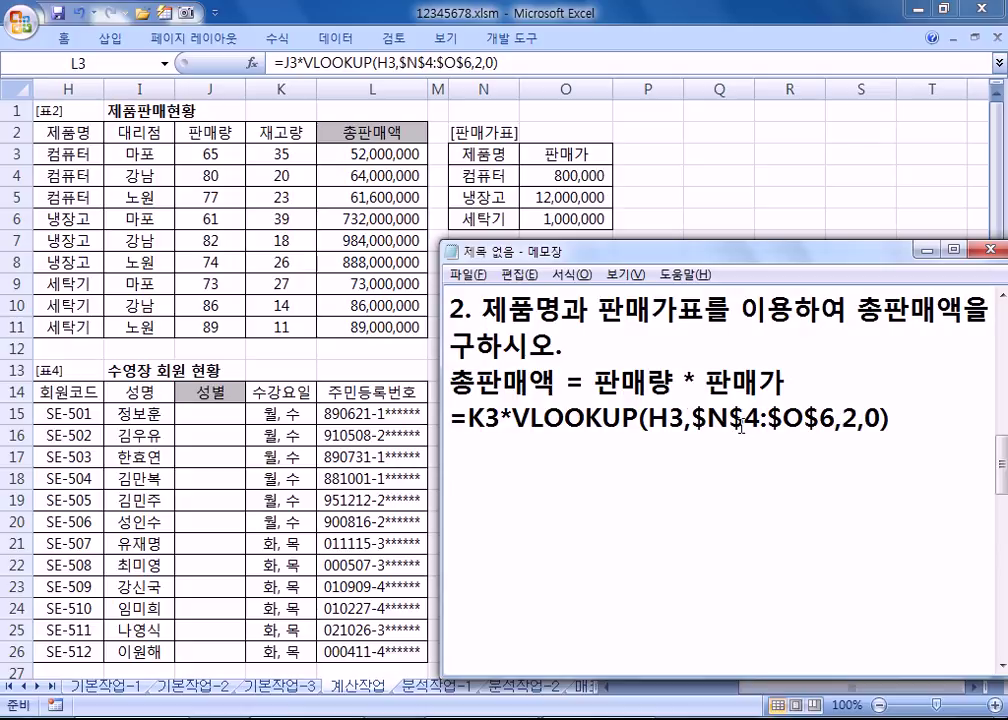
Step: Highlight each VLOOKUP argument in turn: H3, the price range, column 2 and the exact-match 0
left_click_drag(686, 418, 650, 420)
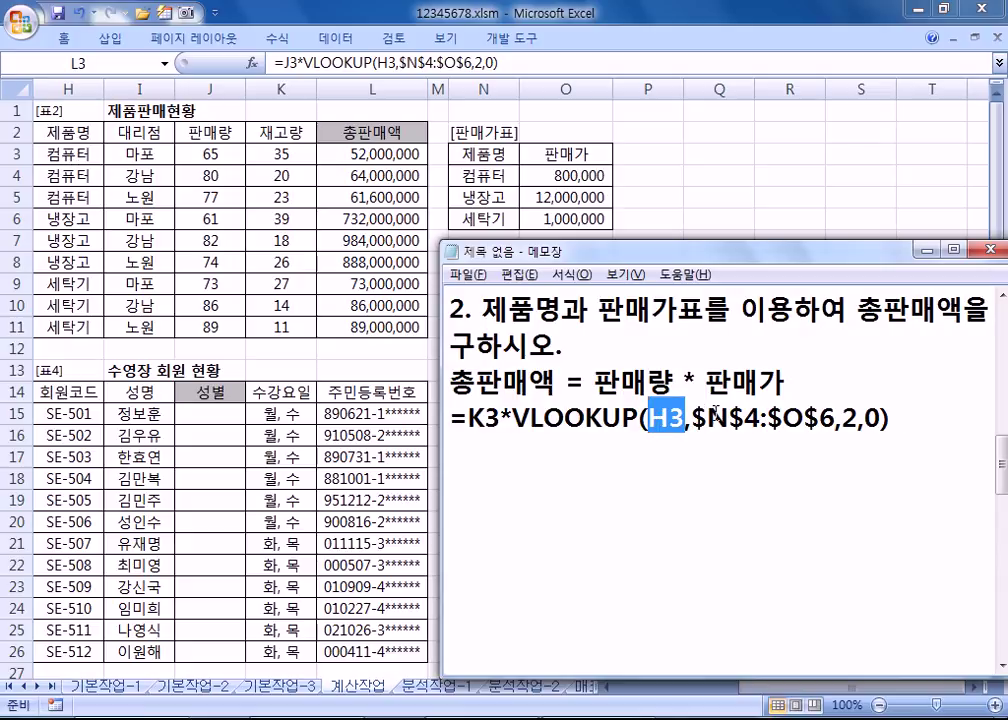
left_click_drag(707, 420, 803, 420)
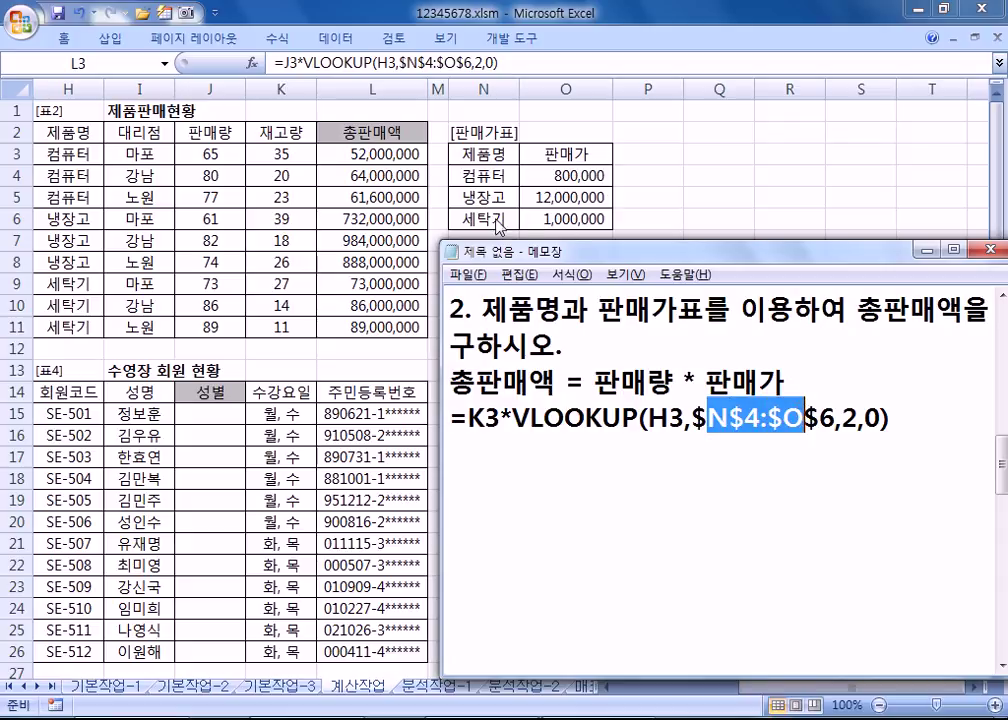
left_click_drag(843, 418, 859, 418)
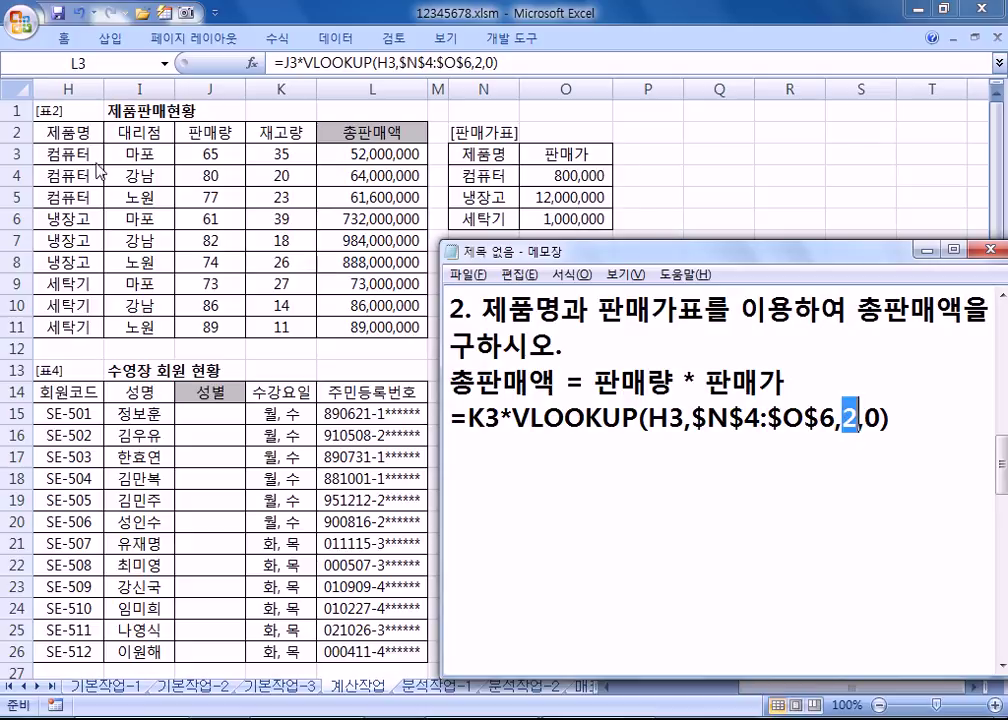
key("Right")
key("Right")
key("shift+Right")
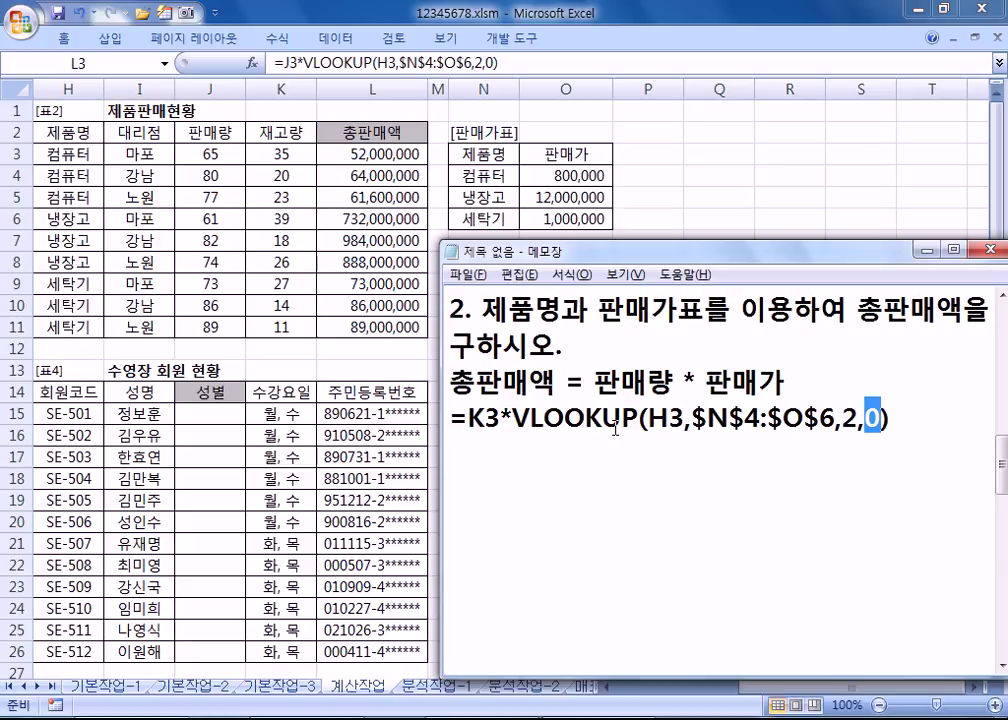
left_click(923, 432)
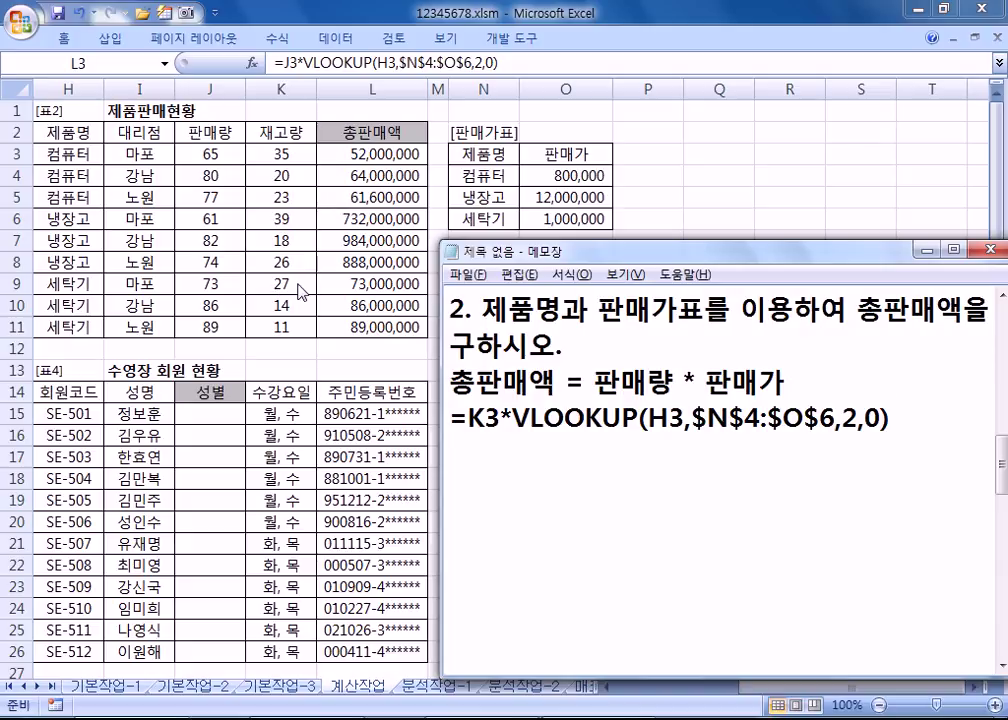
Step: After checking Excel, re-highlight the exact-match 0 and move to the line below the formula
key("alt+Tab")
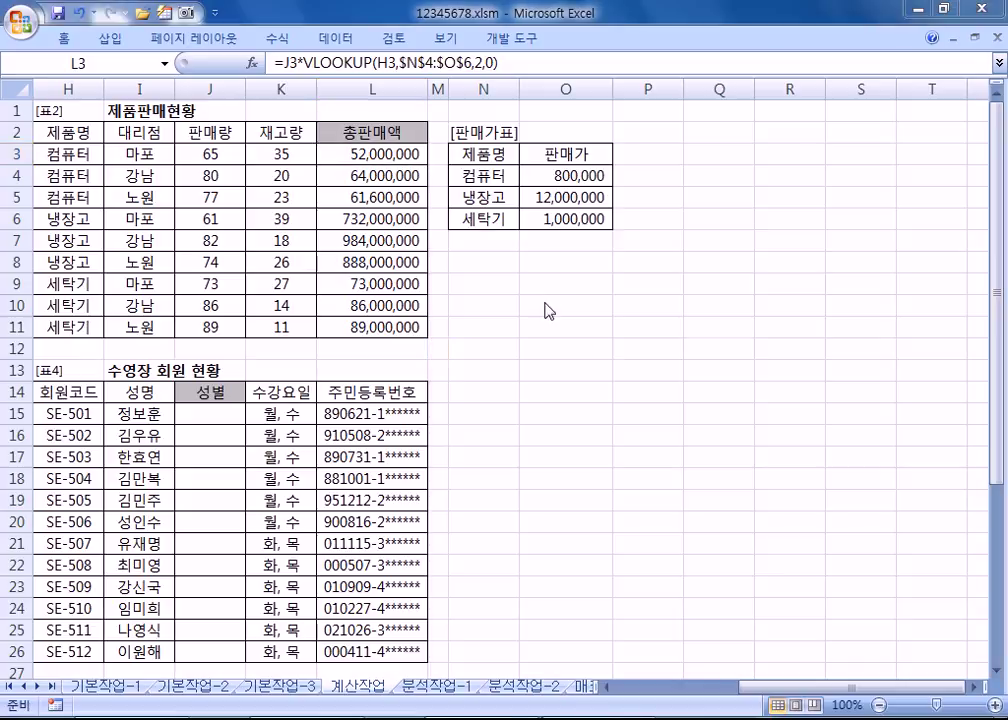
key("alt+Tab")
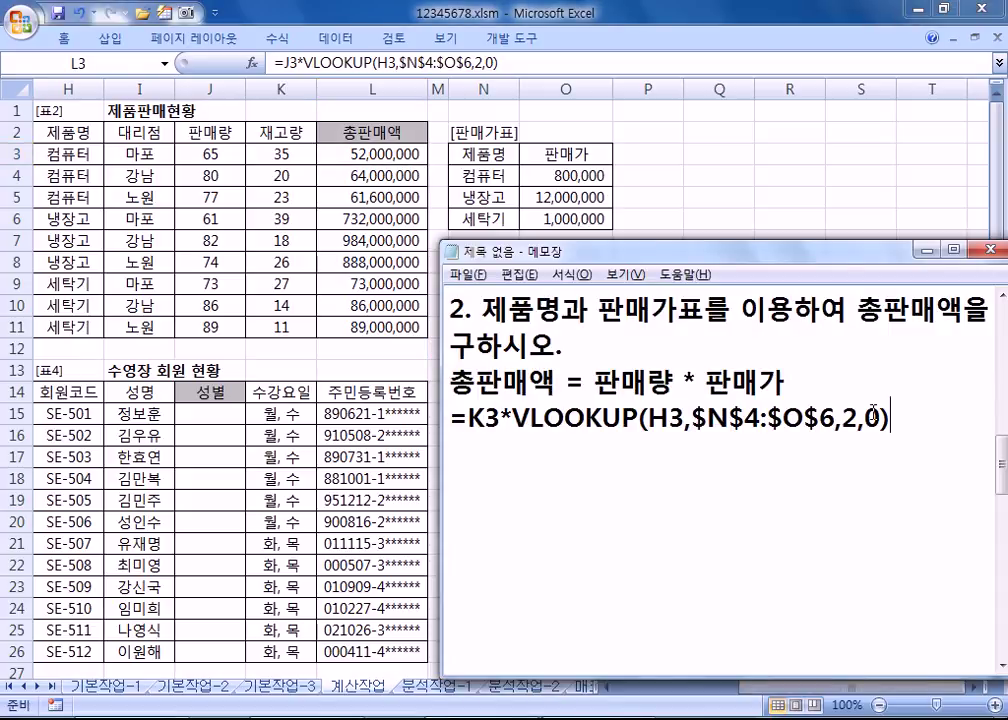
double_click(873, 413)
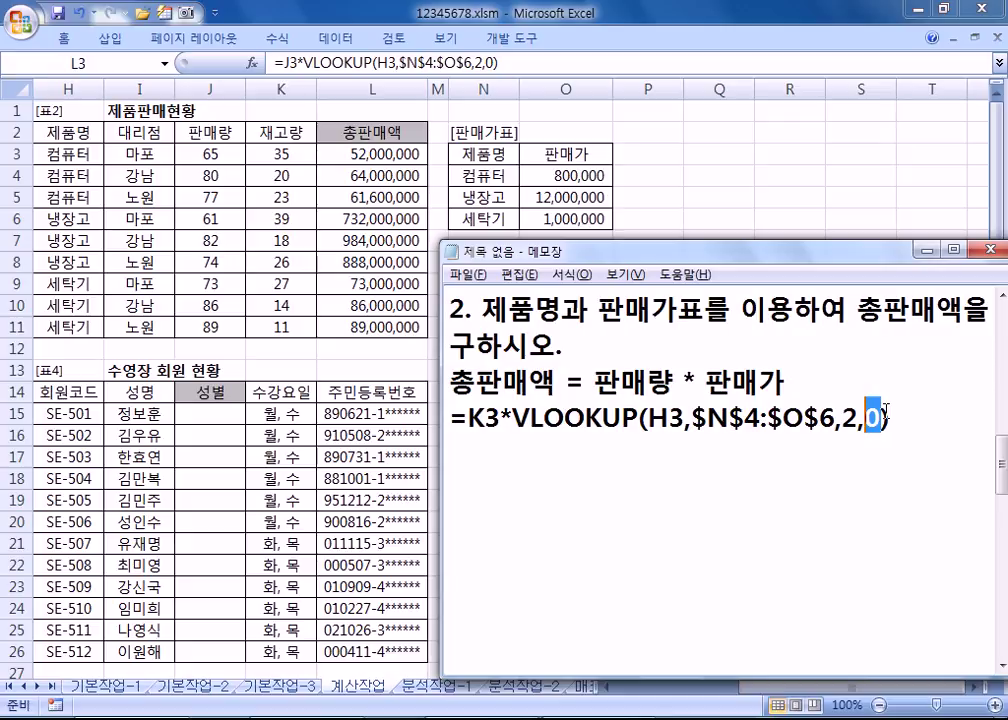
left_click(648, 445)
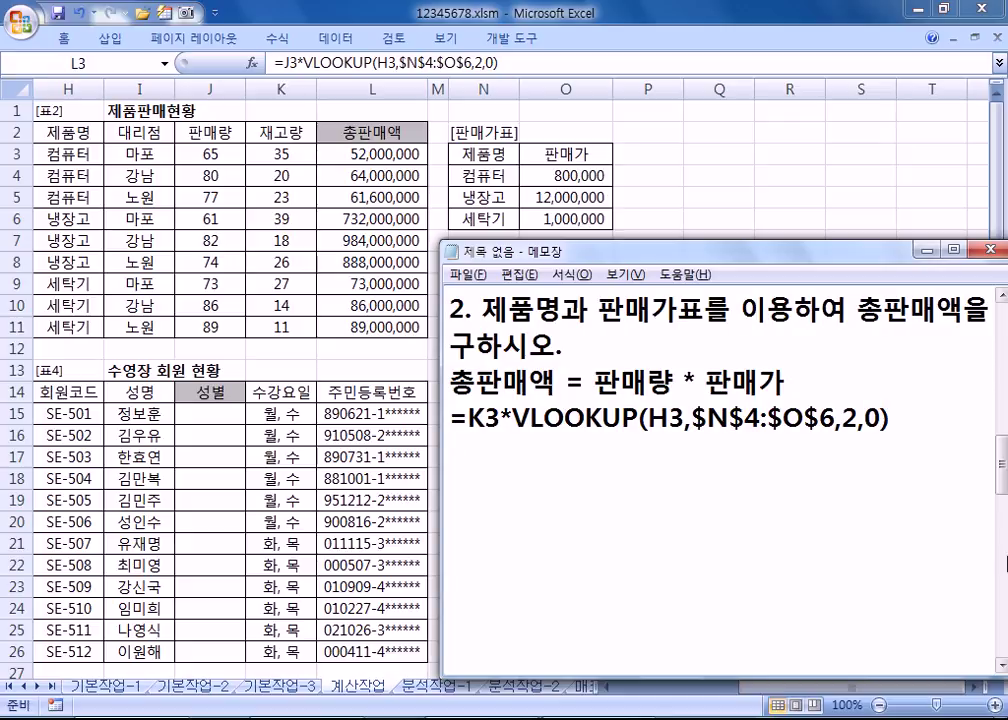
Step: Note that VLOOKUP's last option picks approximate or exact match, and approximate needs 제품명 sorted 오름차순
type("ㅍ")
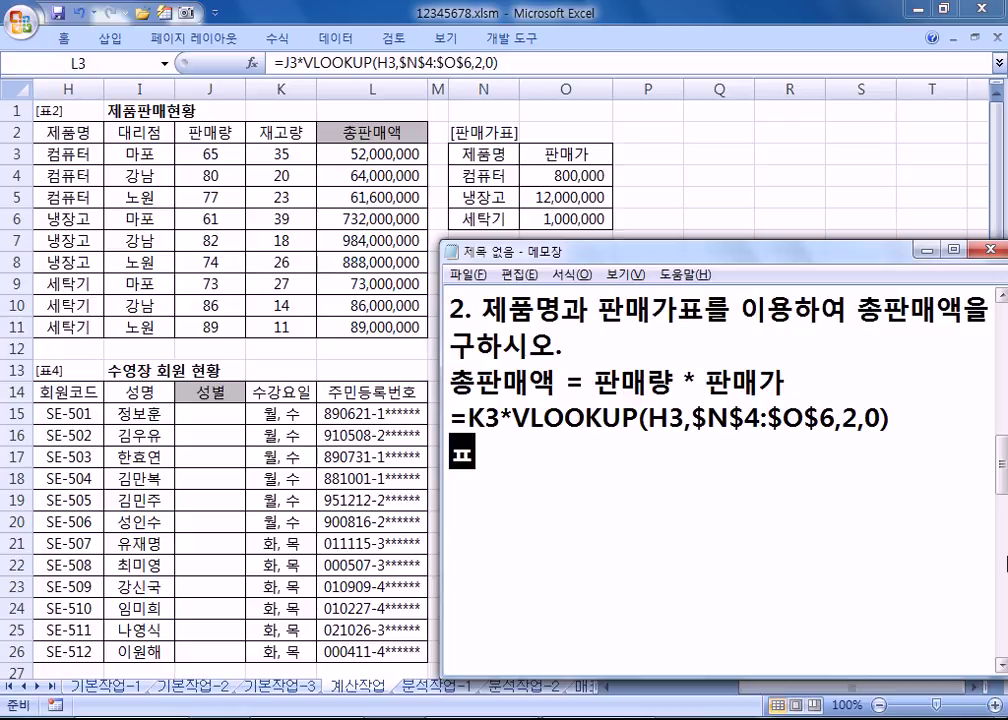
key("BackSpace")
type("VLOOKUP 옵션에서 마지막")
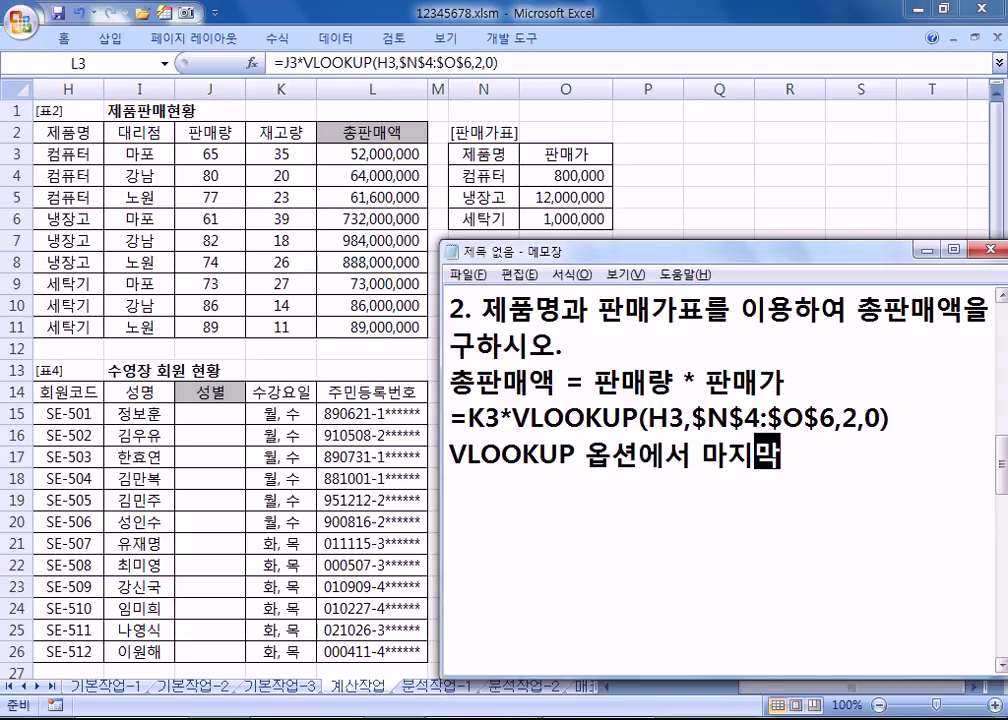
type(" 비스ㅅ/반드시 일ㅊㅣ")
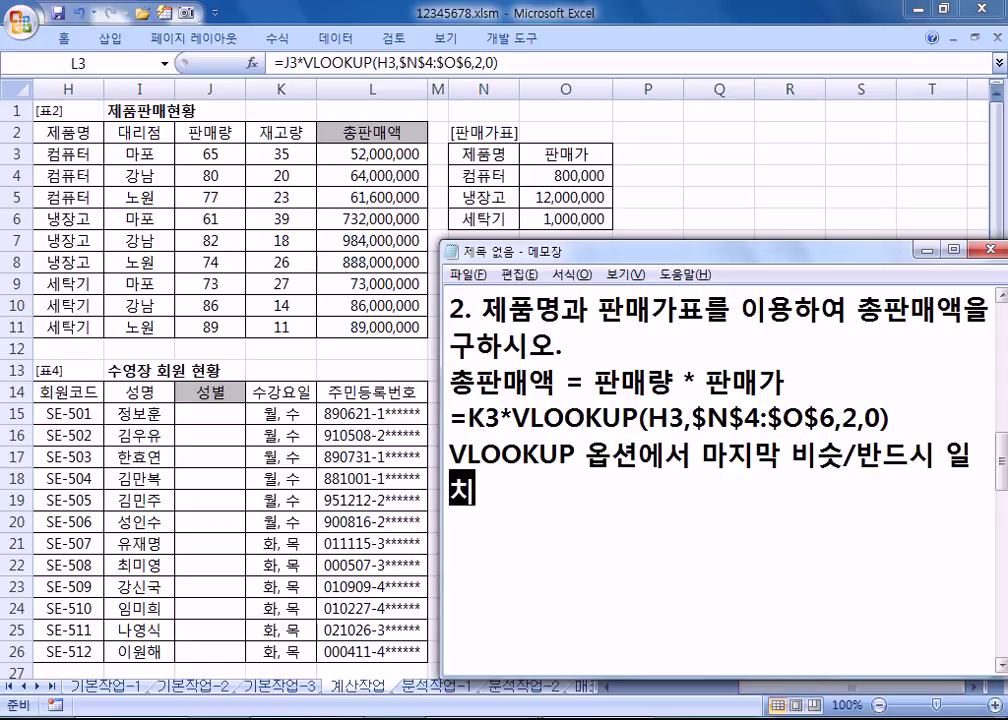
type(": ")
type("비슷하게 일")
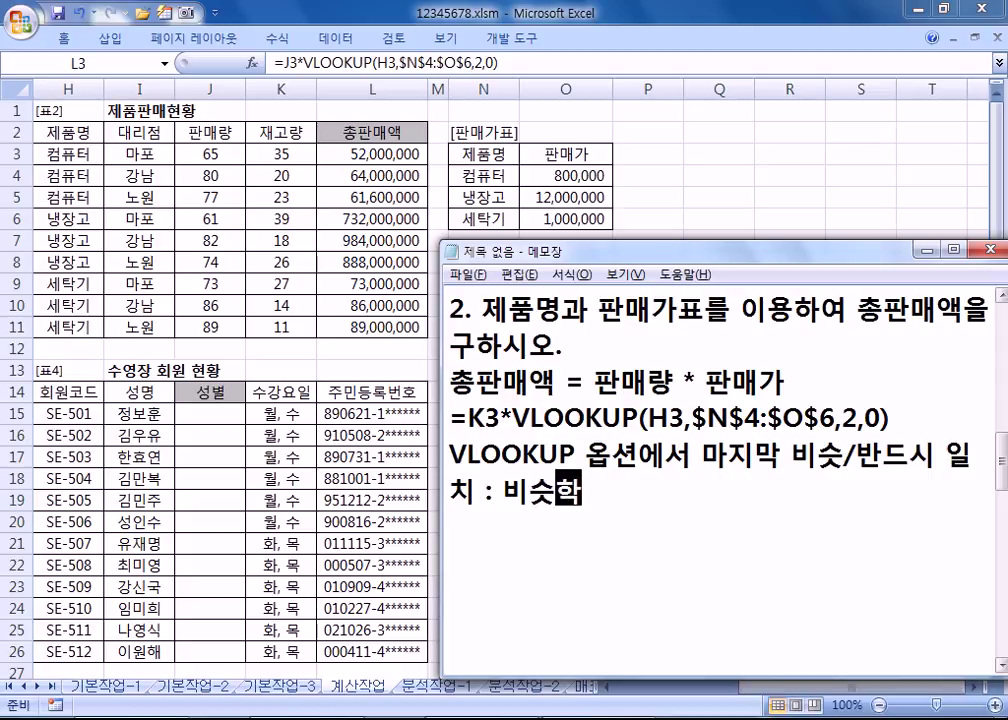
type("치를 ")
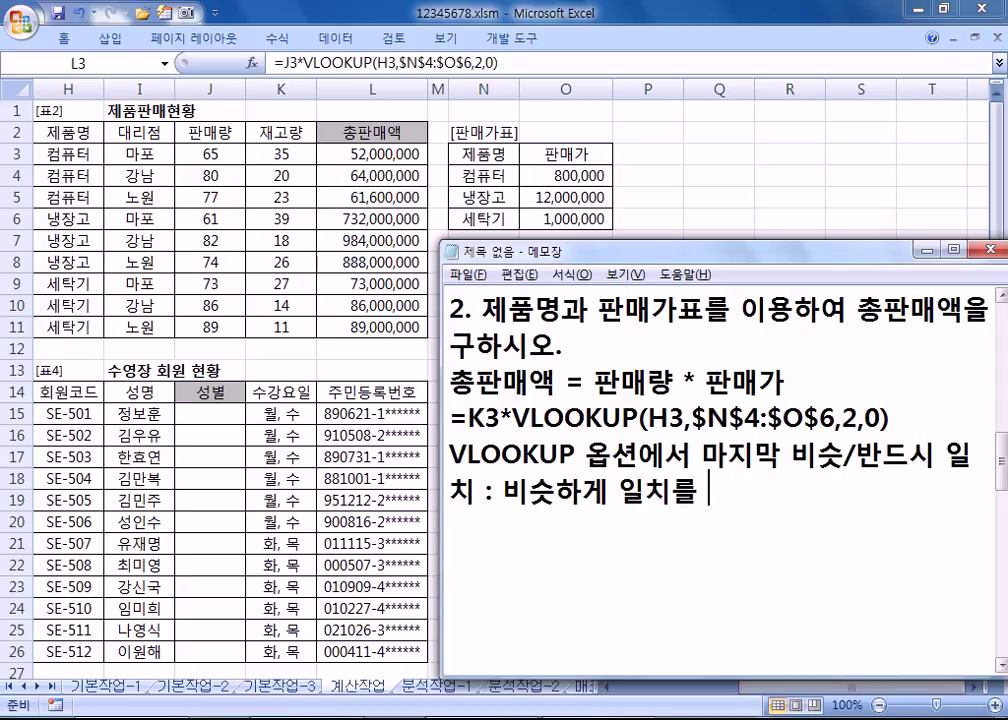
type("지정할 경")
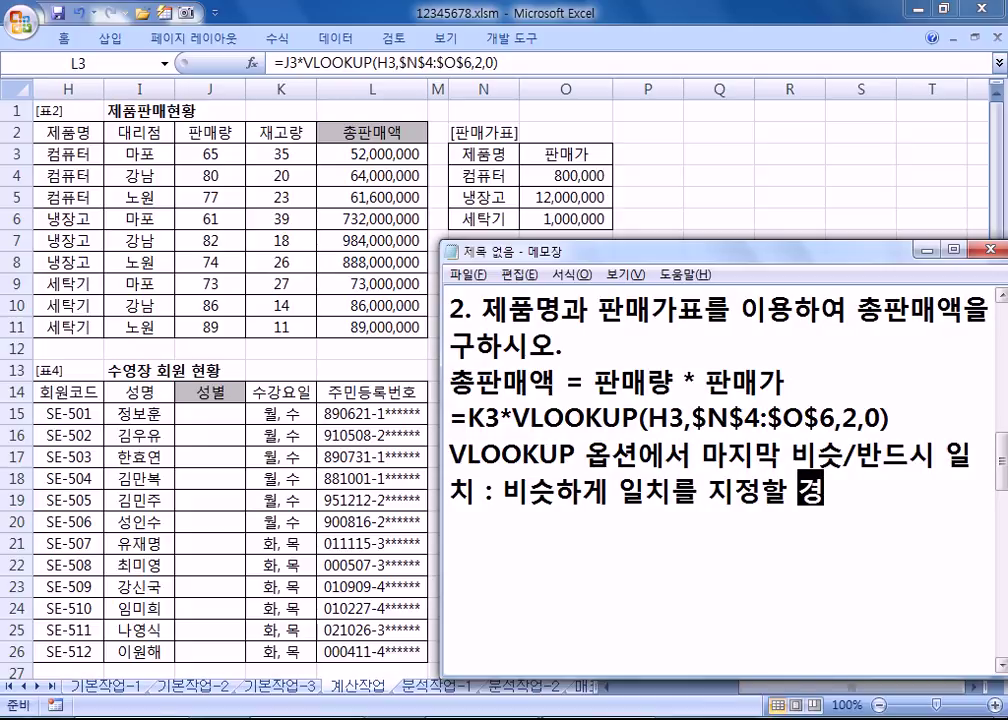
type("우에는 반드시")
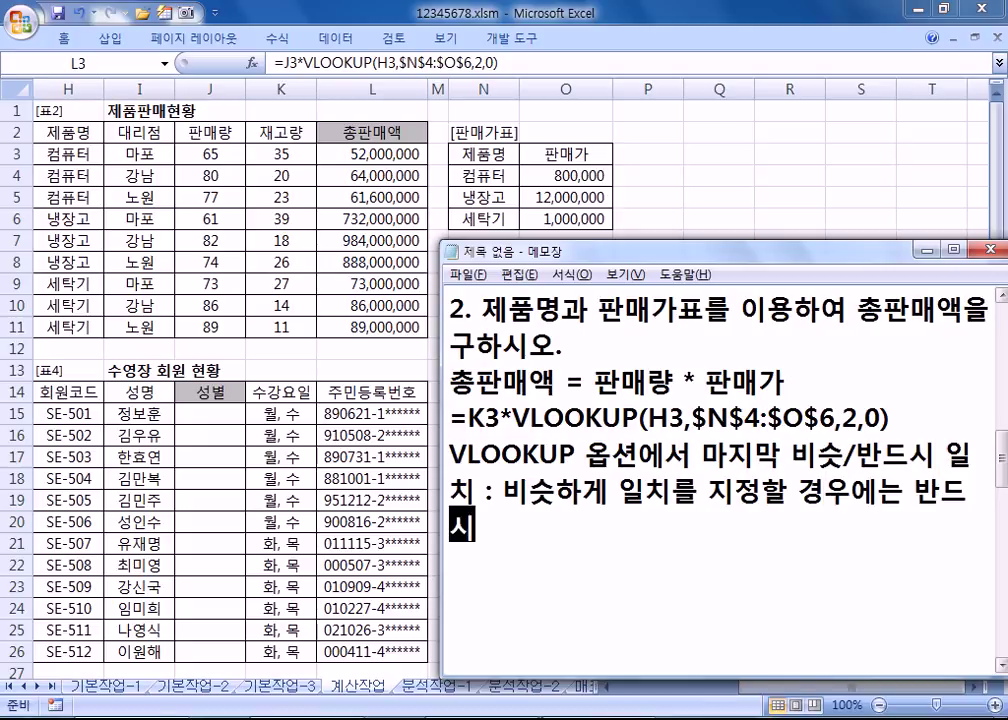
type(" 제품명이 오름")
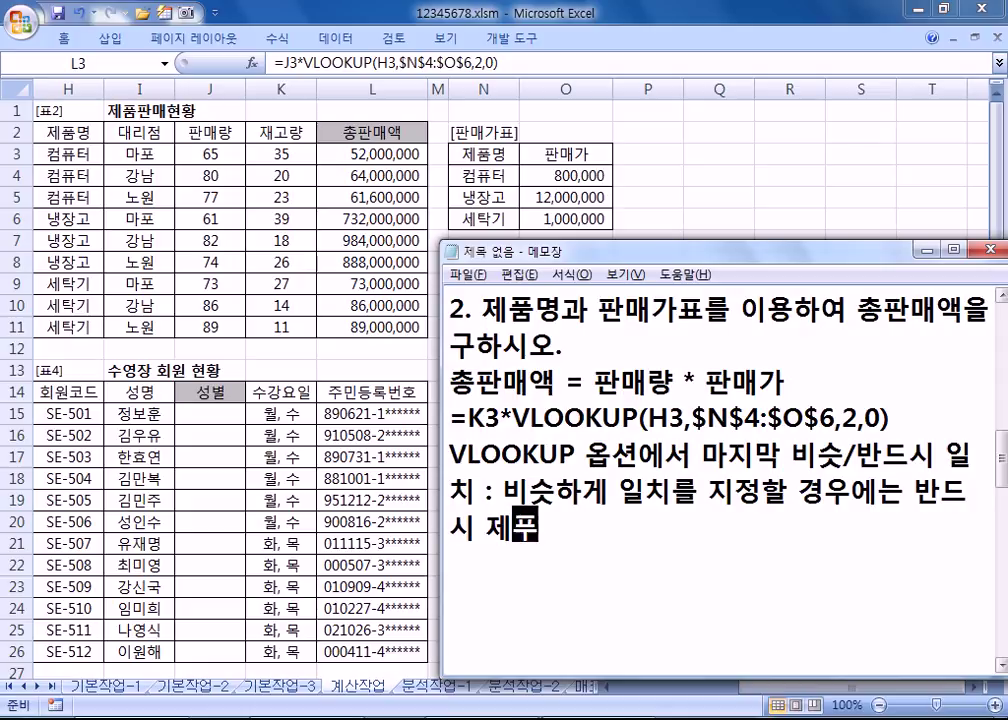
type("차순으로 나여")
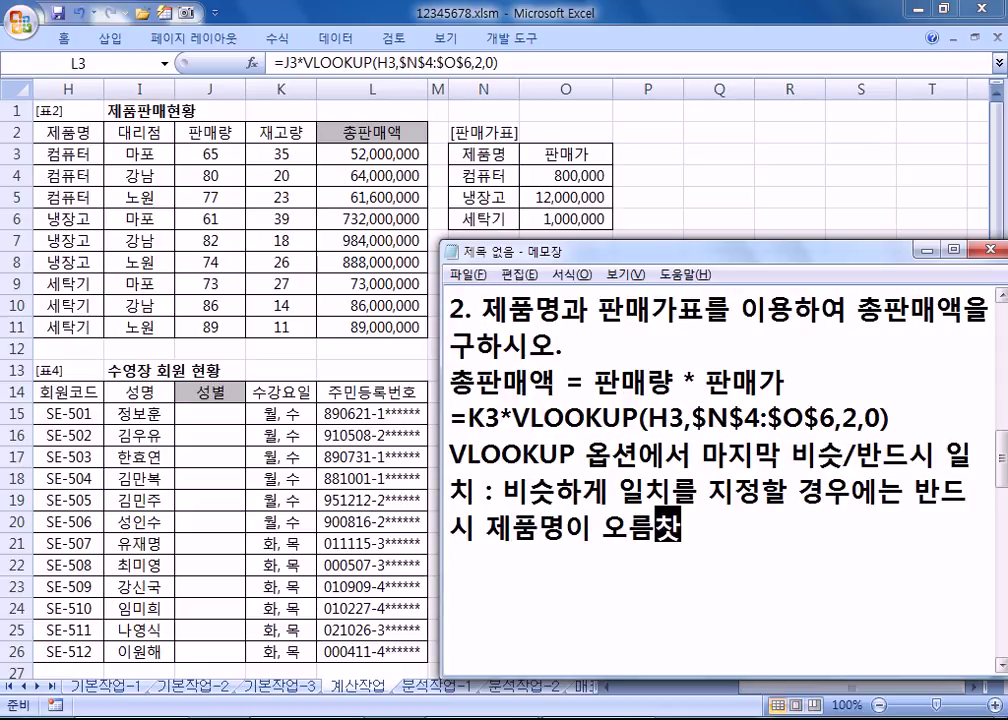
key("BackSpace")
key("BackSpace")
key("BackSpace")
type("정렬되어")
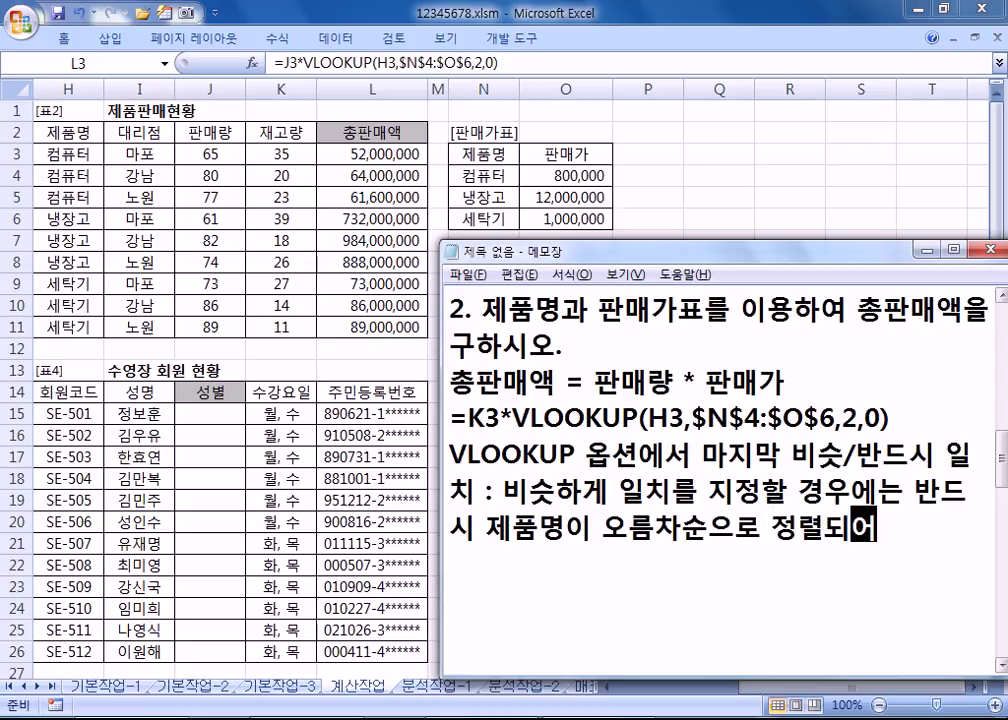
type("있ㅇ야한다.")
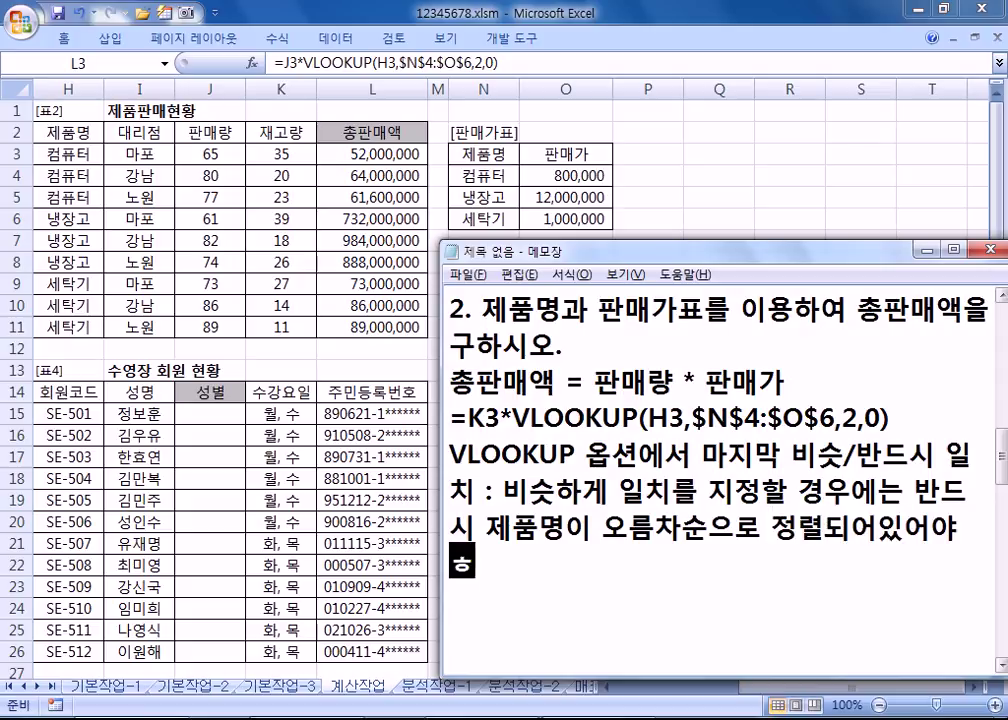
key("Return")
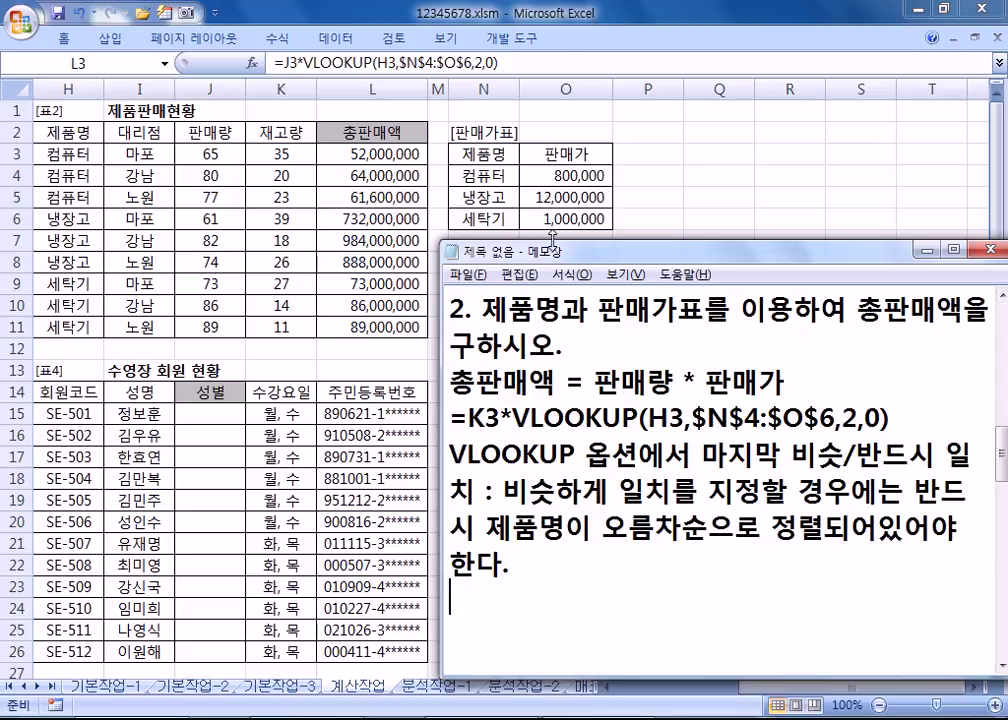
Step: Highlight the ,0 exact-match argument in the noted formula and return to Excel
left_click_drag(860, 420, 876, 428)
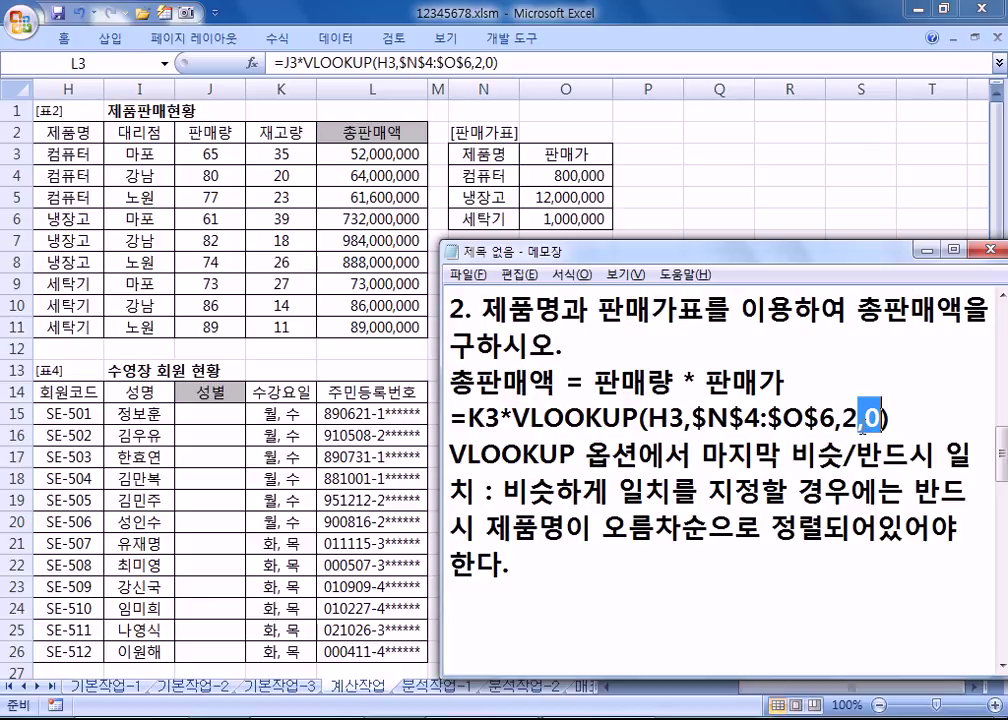
key("alt+Tab")
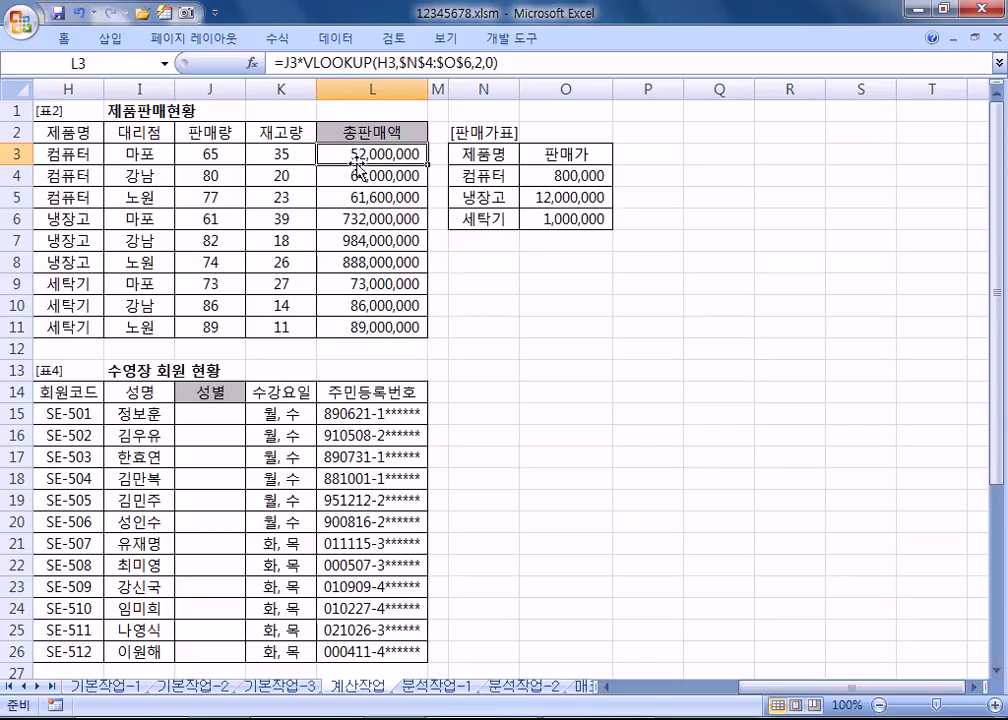
double_click(368, 155)
double_click(533, 154)
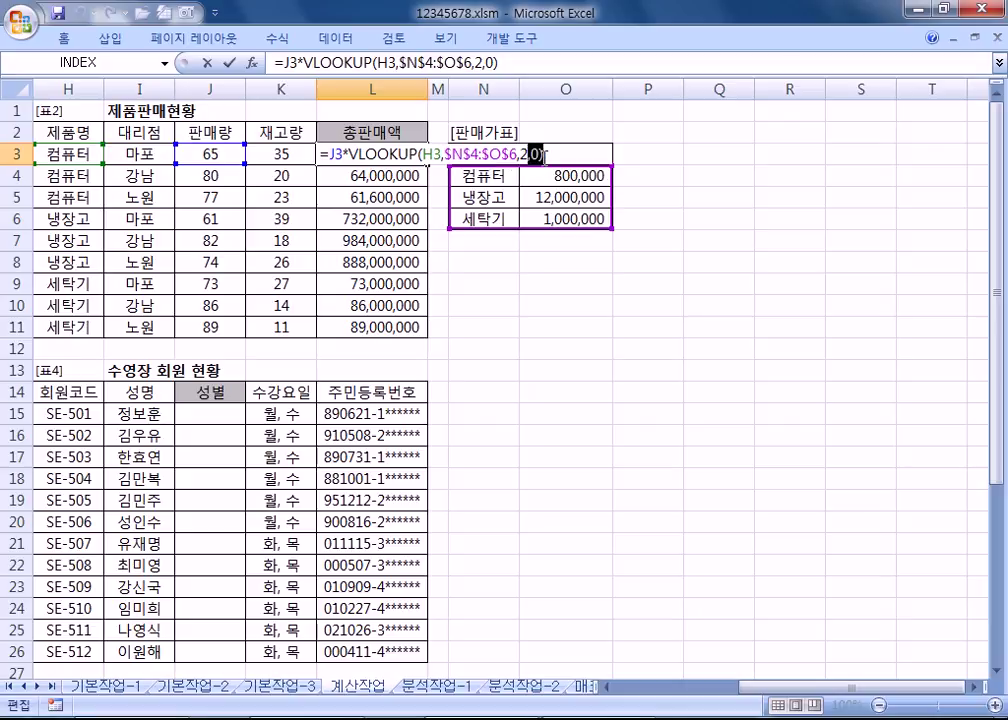
type("1")
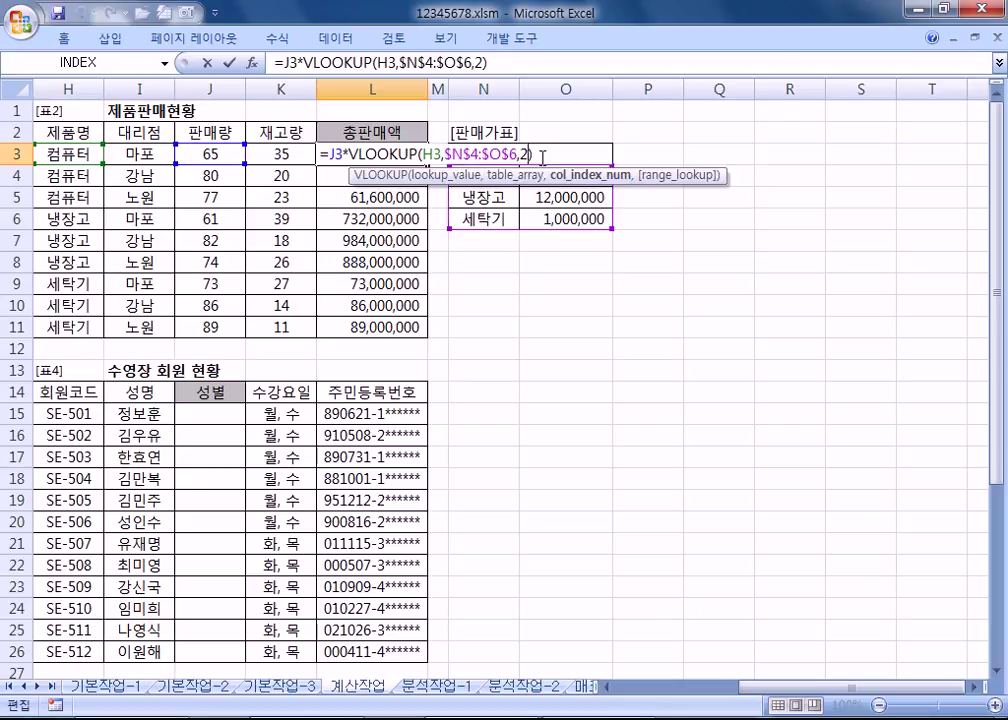
key("Return")
left_click(402, 150)
left_click_drag(427, 164, 423, 338)
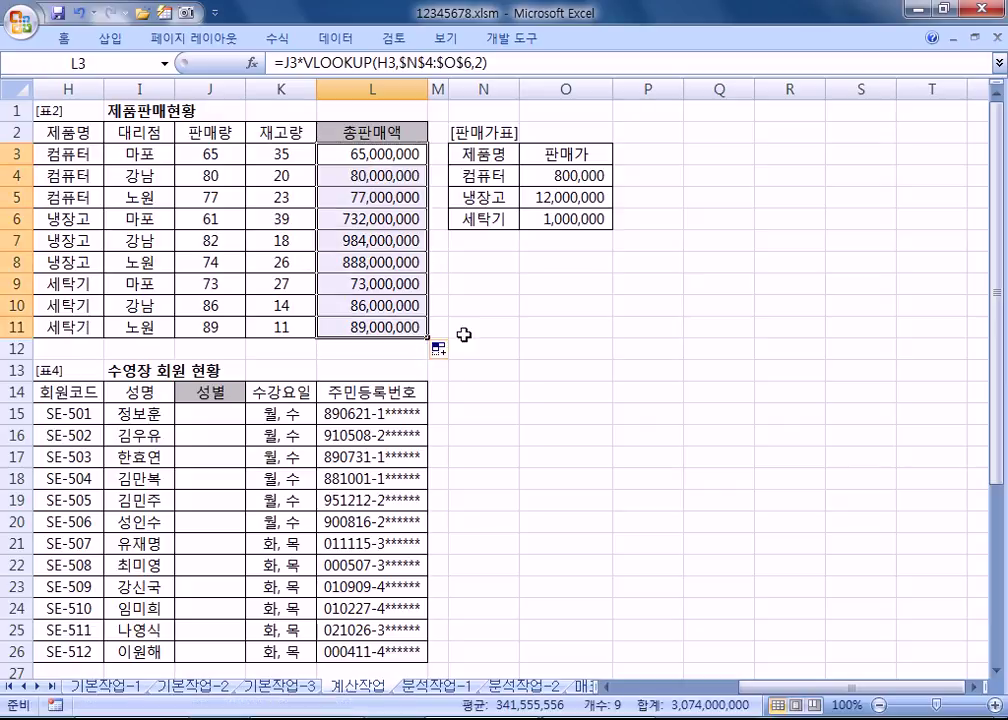
left_click(386, 157)
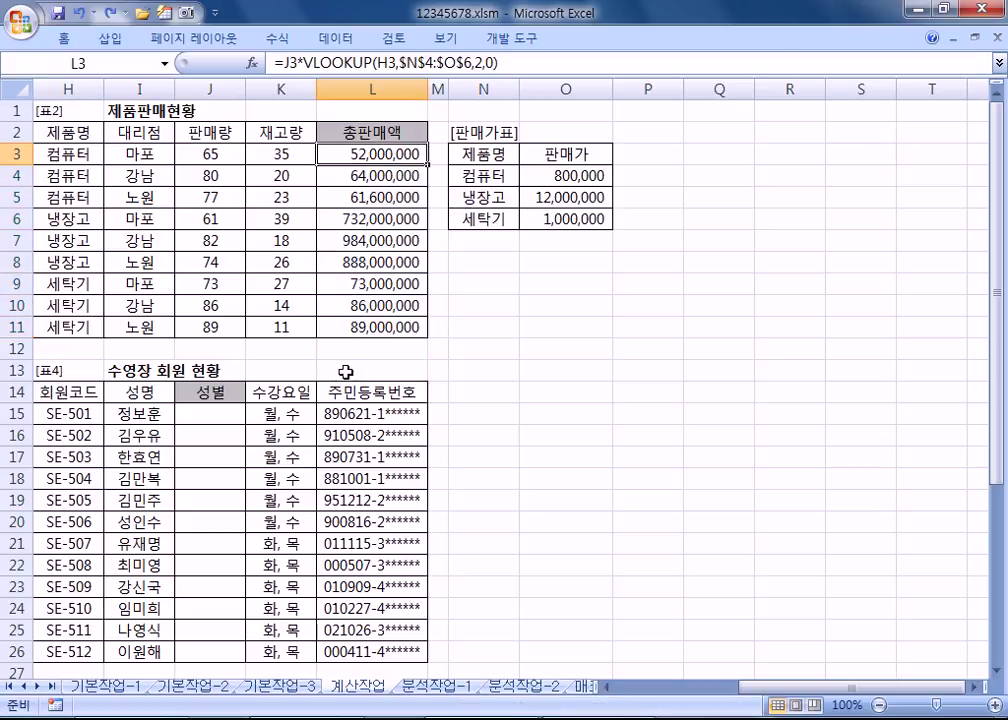
key("Home")
Step: Scroll to the 1/4분기 매출결과 table, select F19, and move the Notepad notes to the upper left
scroll(411, 438, "down", 5)
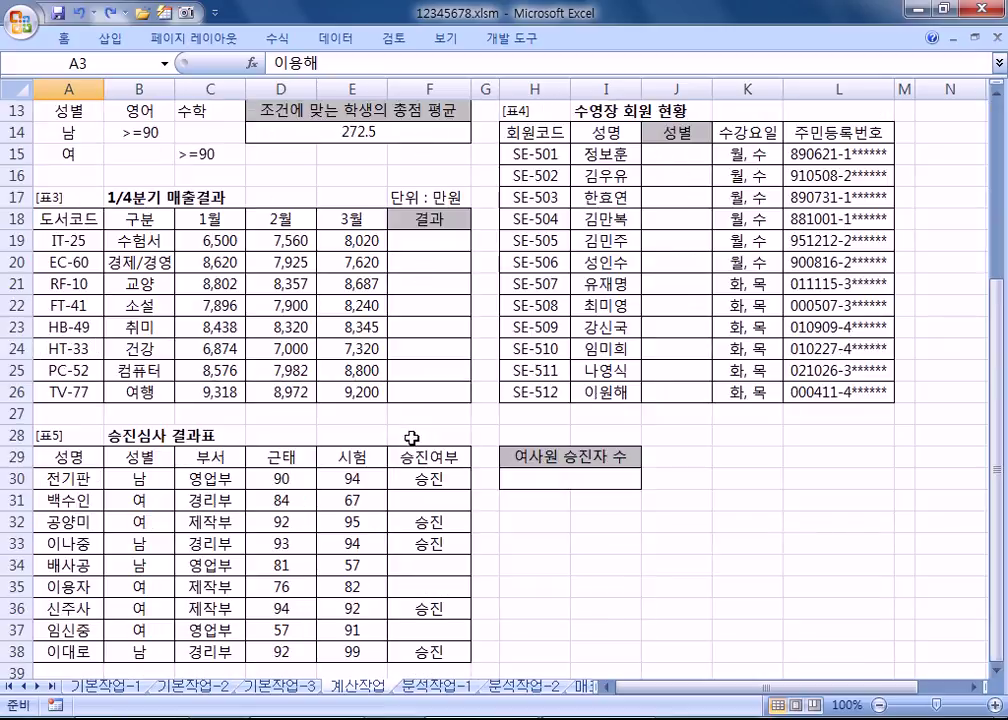
left_click(997, 675)
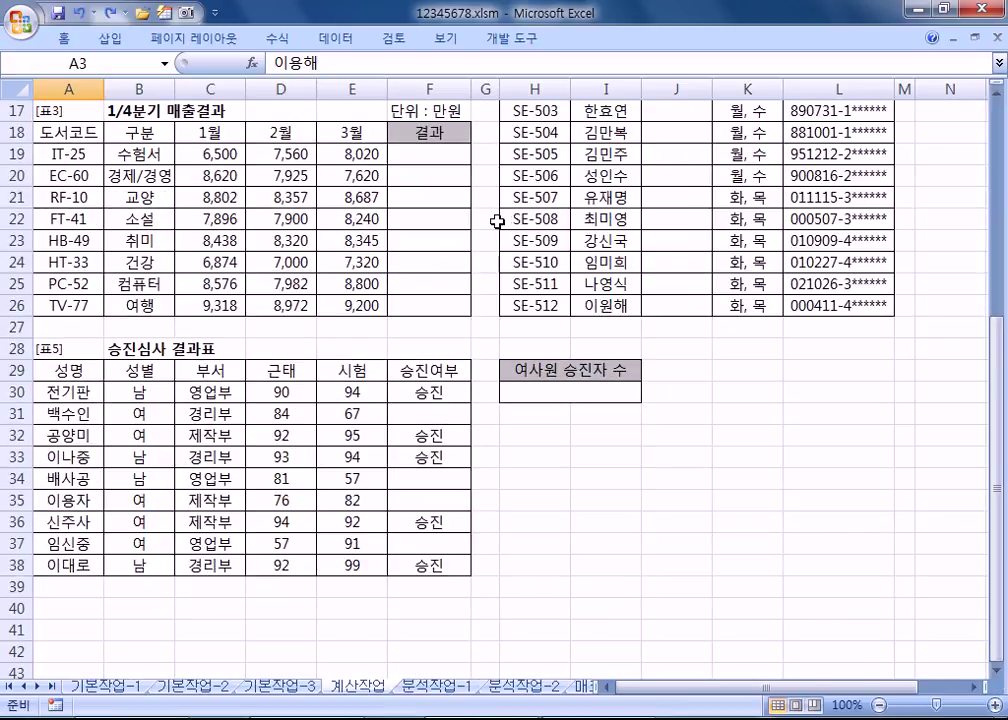
left_click(428, 153)
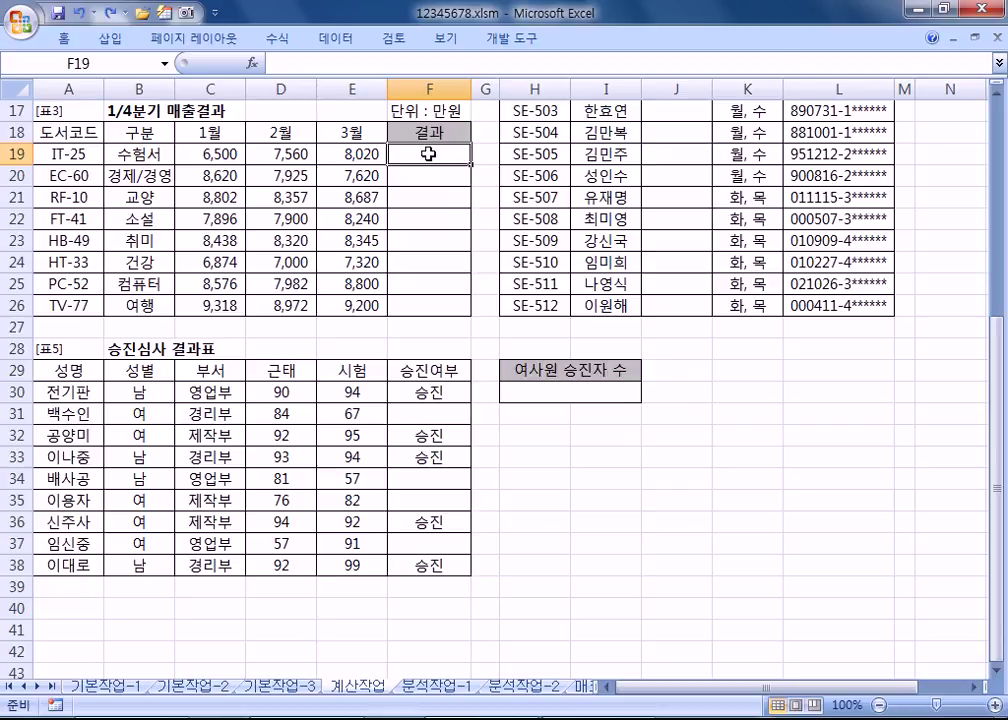
key("alt+Tab")
left_click_drag(591, 259, 173, 193)
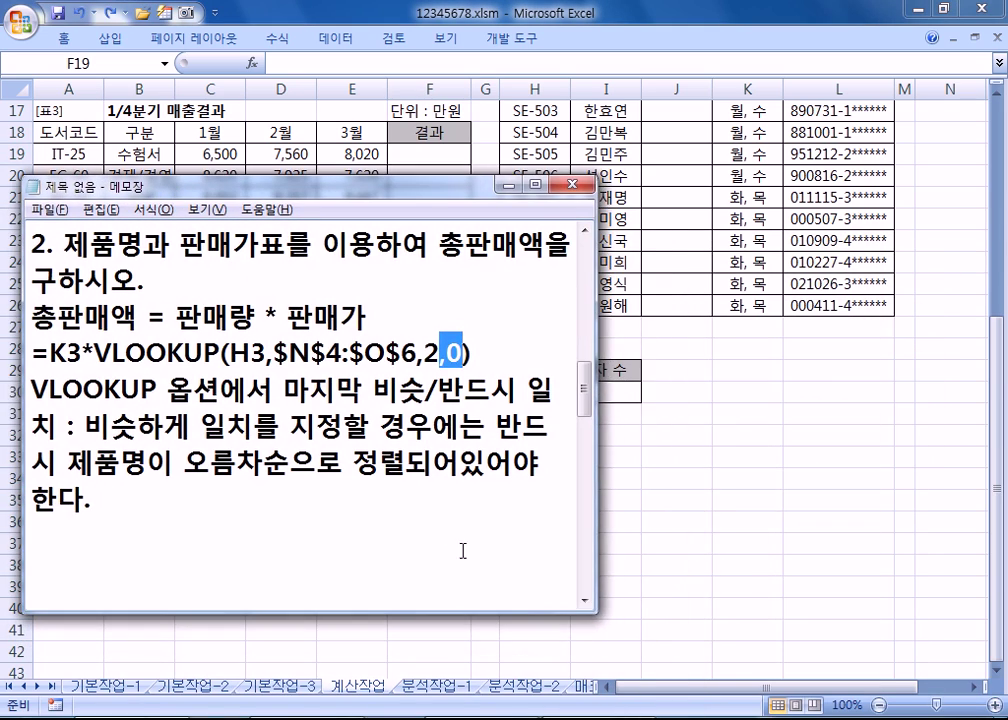
Step: Widen the Notepad window and add a blank line after the notes for task 3
left_click_drag(597, 612, 943, 603)
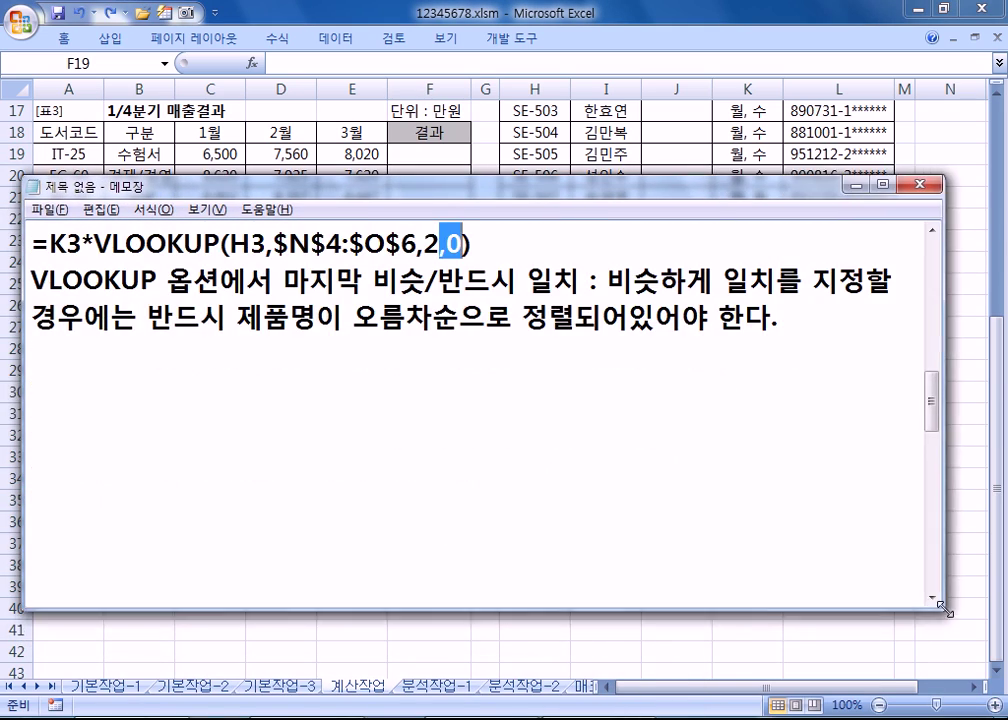
left_click(779, 391)
scroll(877, 398, "down", 1)
left_click(148, 238)
key("Up")
key("Down")
key("Down")
Step: Write task 3's rule, "효자도서" if each month's sales meet its average, else blank, plus =IF(조건식, "효자도서", "")
type("3")
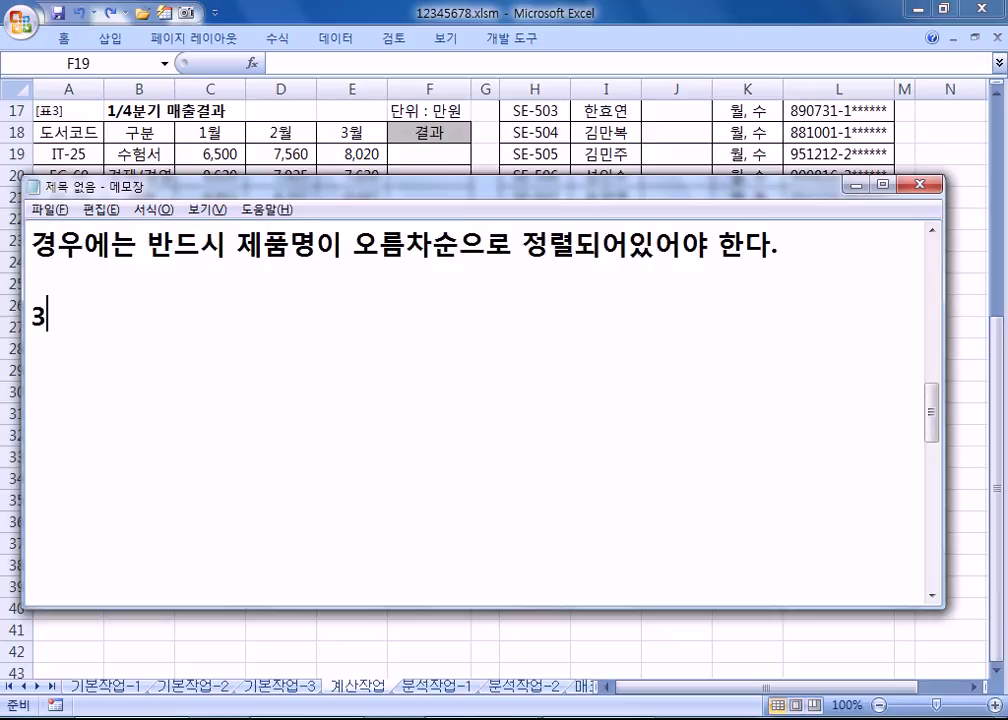
type(". ")
type("1월, 2우")
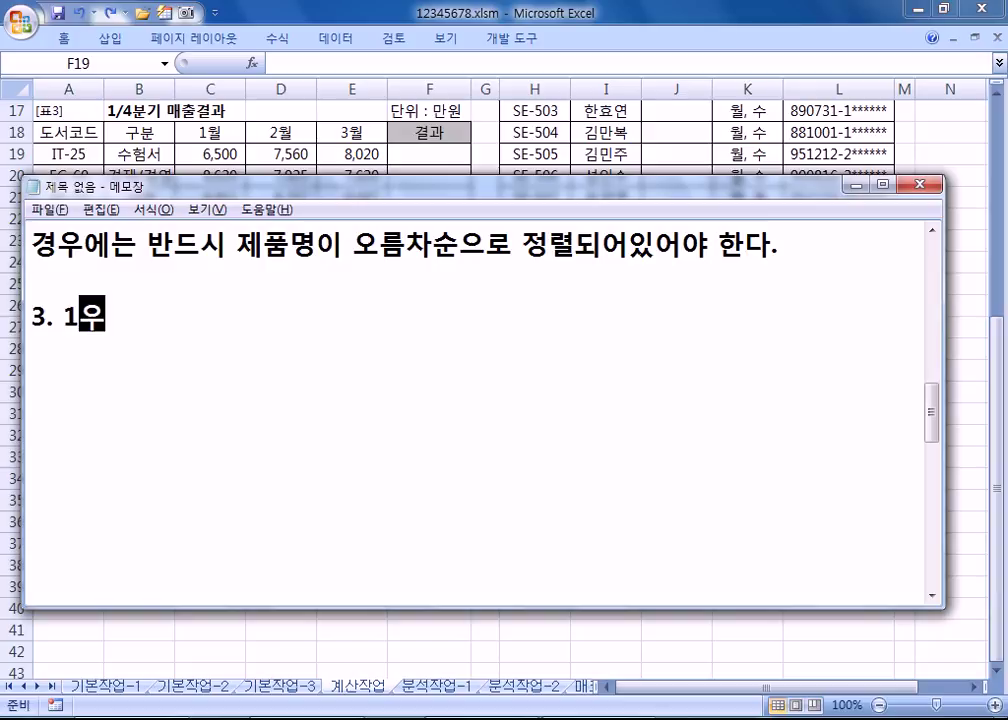
type(", ")
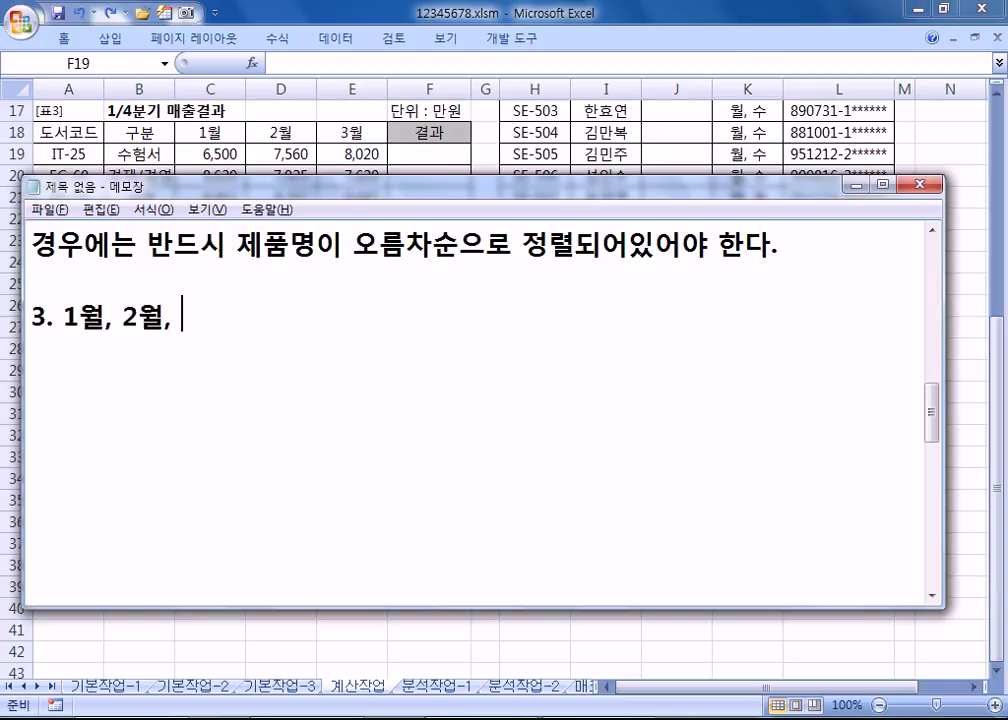
type("3월의 매출")
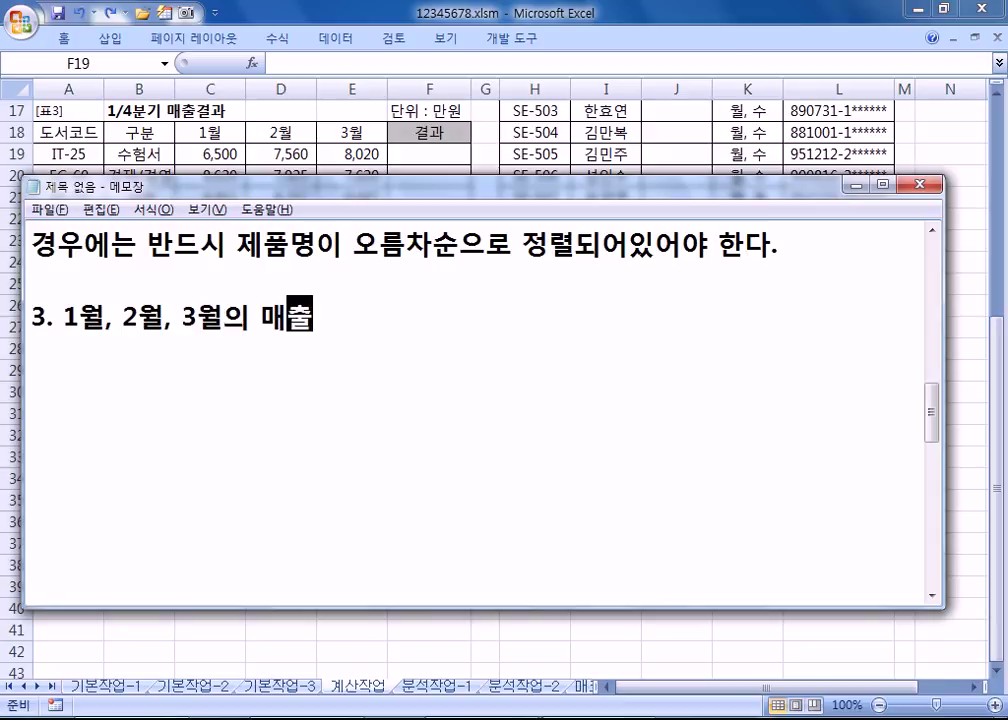
type("이 각 해당")
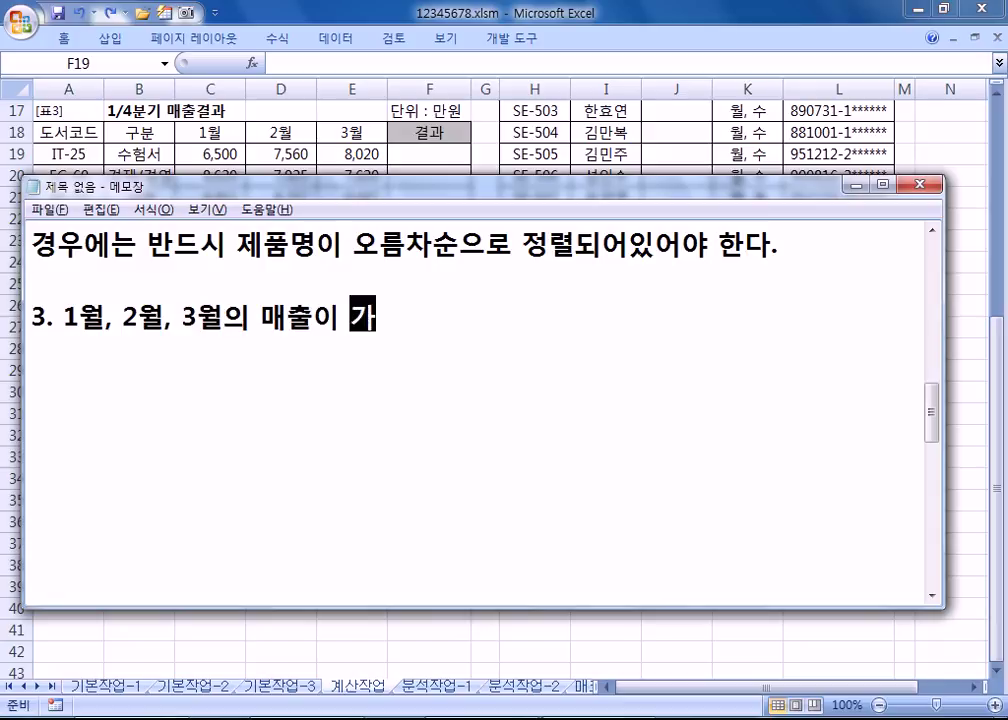
type("우")
key("BackSpace")
key("BackSpace")
type("월")
type("의 ")
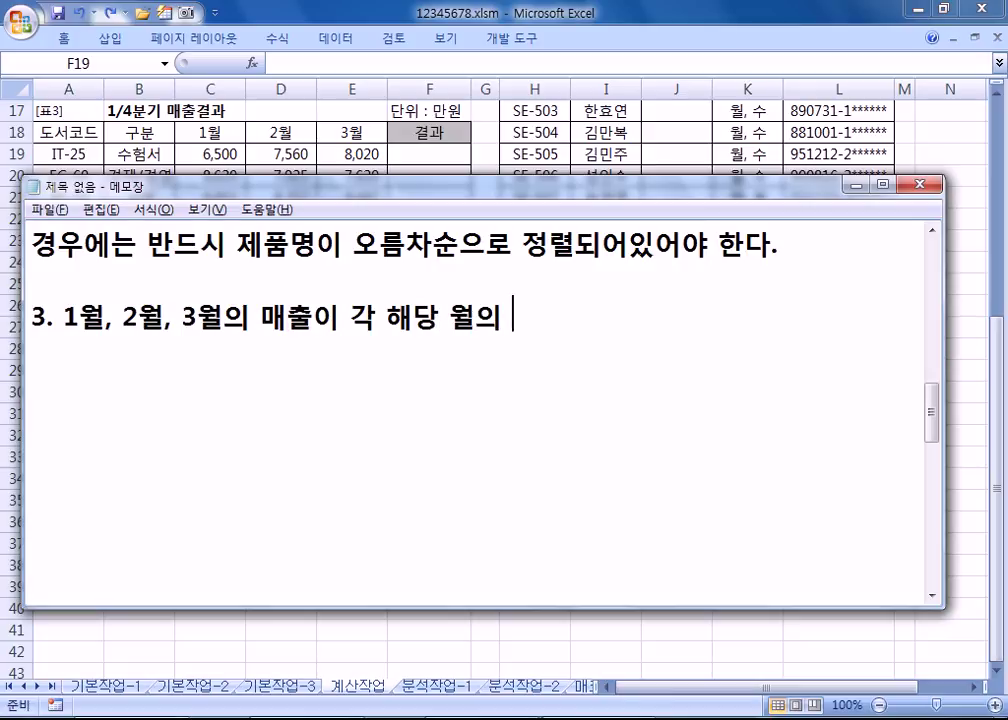
type("매출 ㅍㅕㅇㄱㅠ")
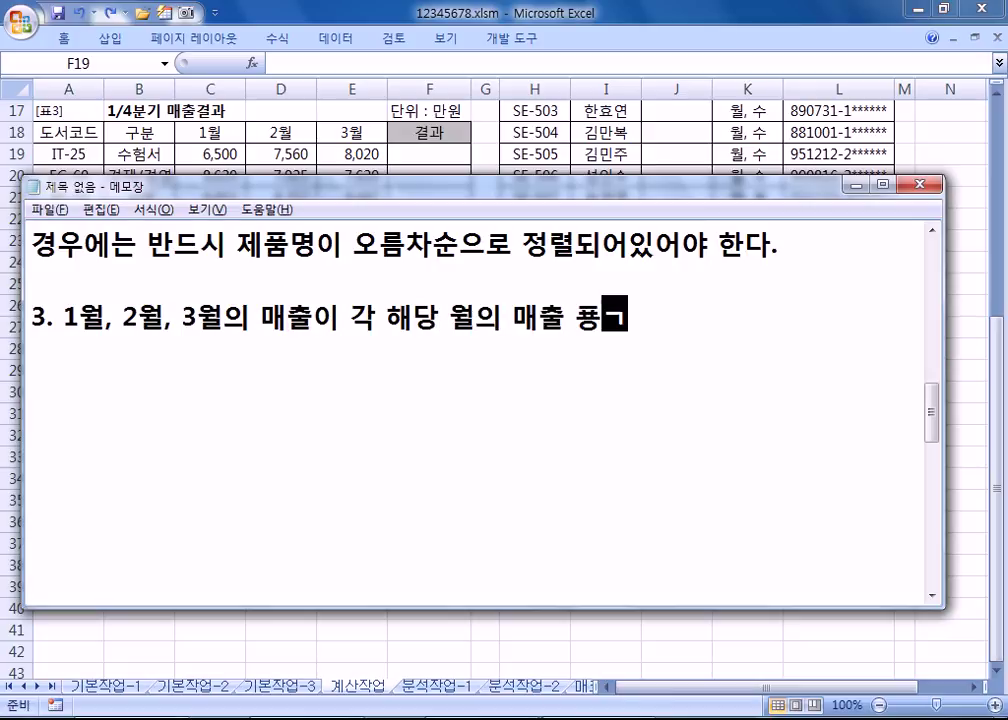
key("BackSpace")
key("BackSpace")
key("BackSpace")
type("ㅇㄱㅠㄴ ㅇㅣㅅㅏㅇㅇㅣㅁ")
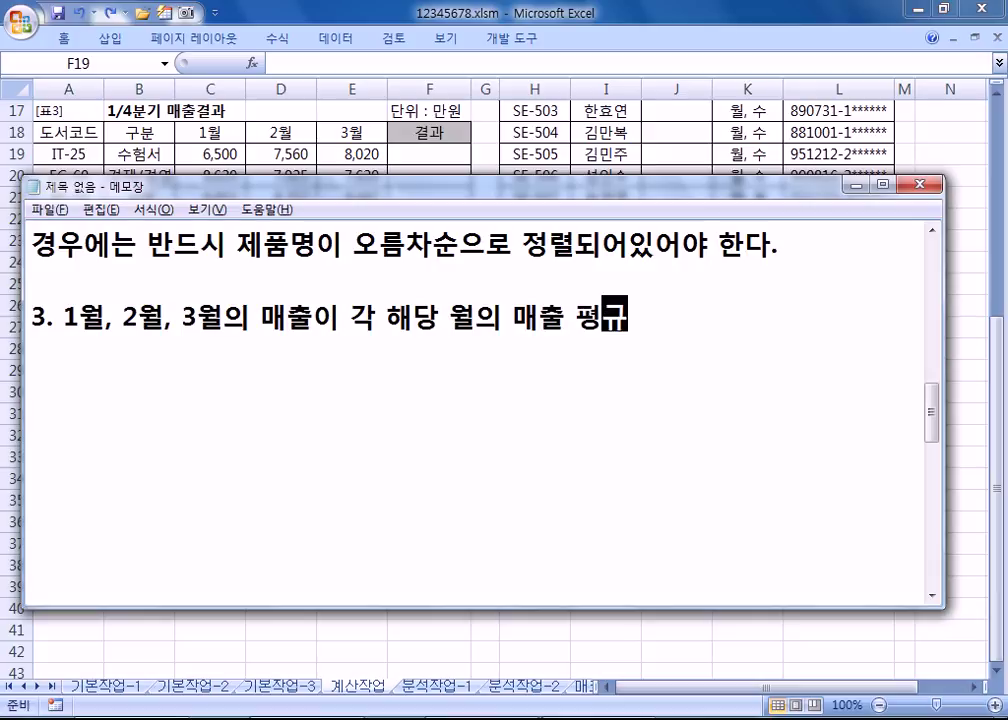
type("ㅕㄴ \"ㅎㅛㅈㅏㄴ")
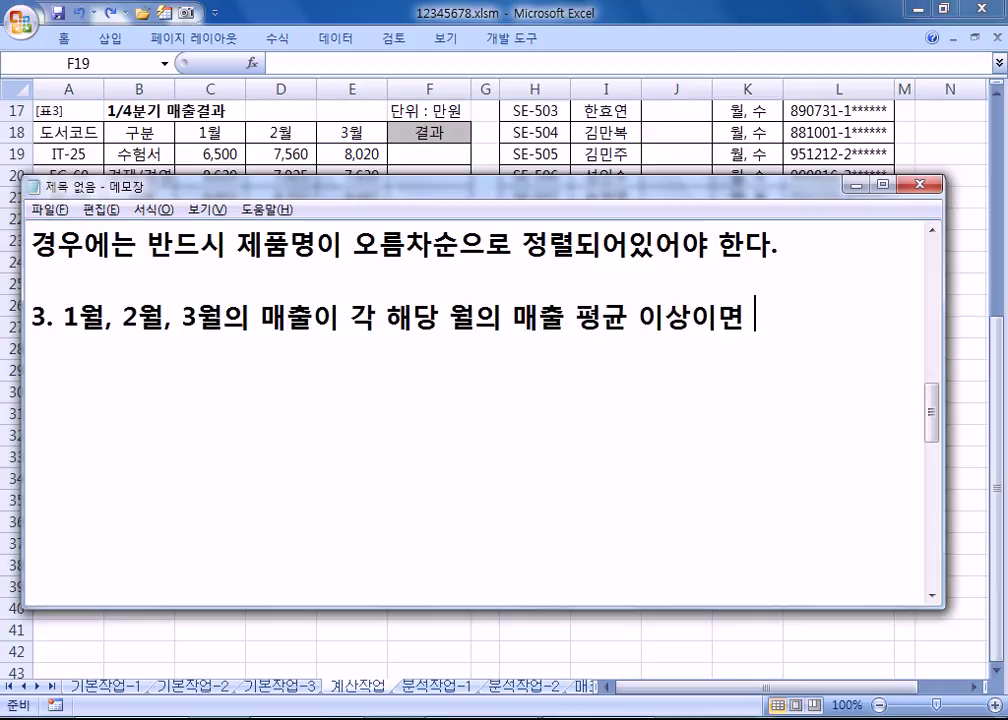
type("ㅗㅅㅓ\"")
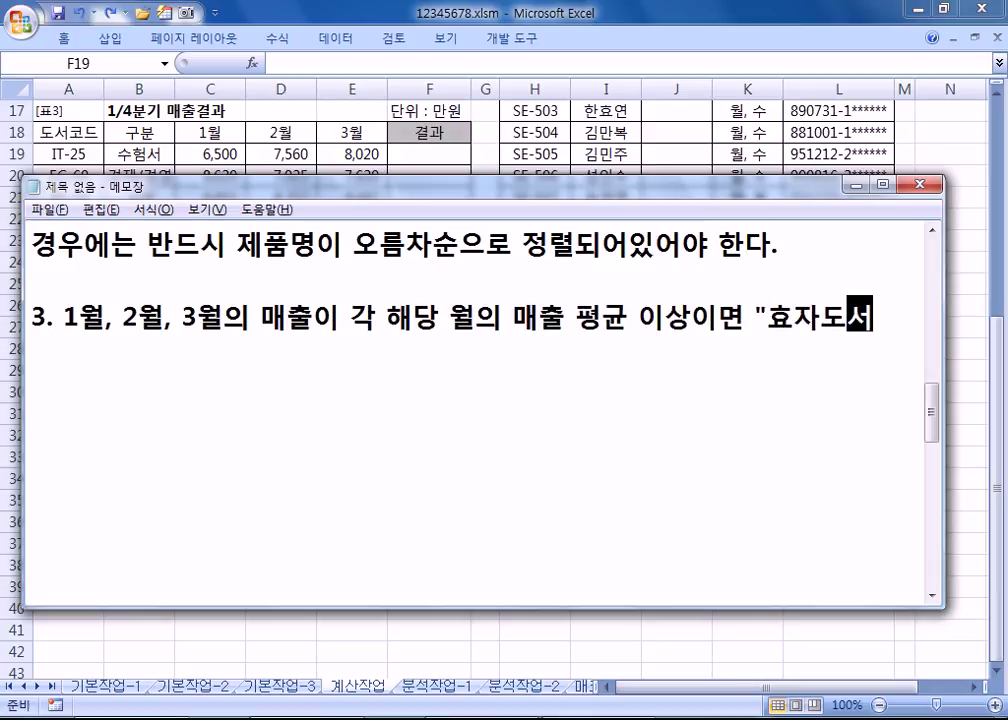
type(" ㄱㅡㄹㅓㅈㅣ ㅇㅏㄴㅎㅇㅡㅁㅕㄴ ㄱㅗㅇㅂㅐㄱ")
key("Return")
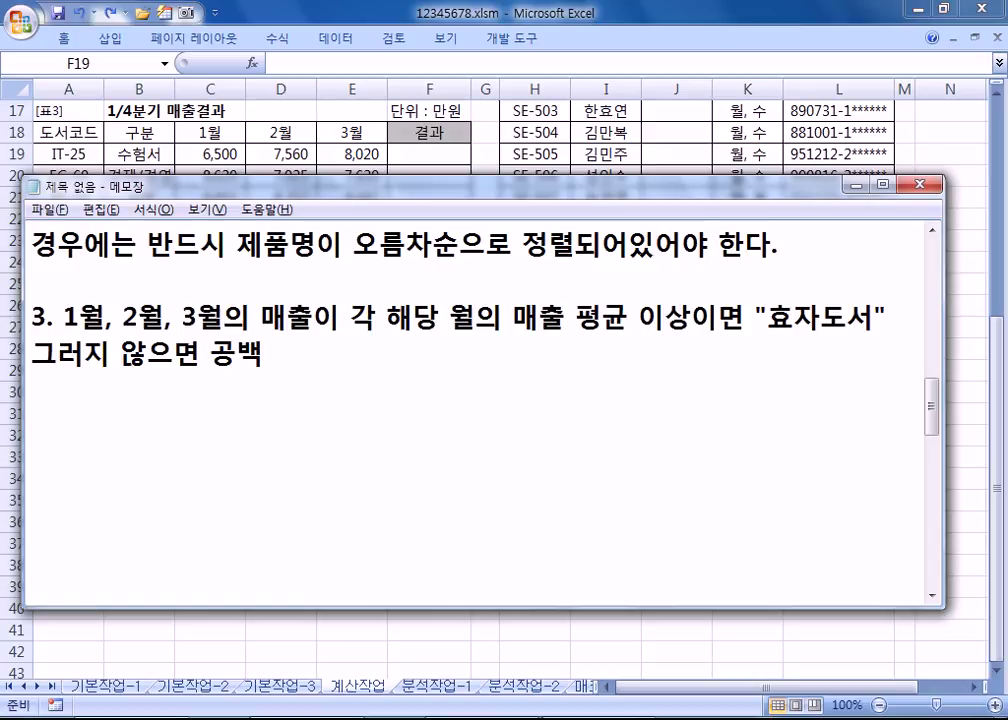
type("=IF(")
type("ㅈㅗㄱㅓㄴㅅㅣㄱ, ")
type("\"ㅎㅛㅈㅏㄷㅗㅅㅓ")
type("\", \"\"")
type(")")
key("Return")
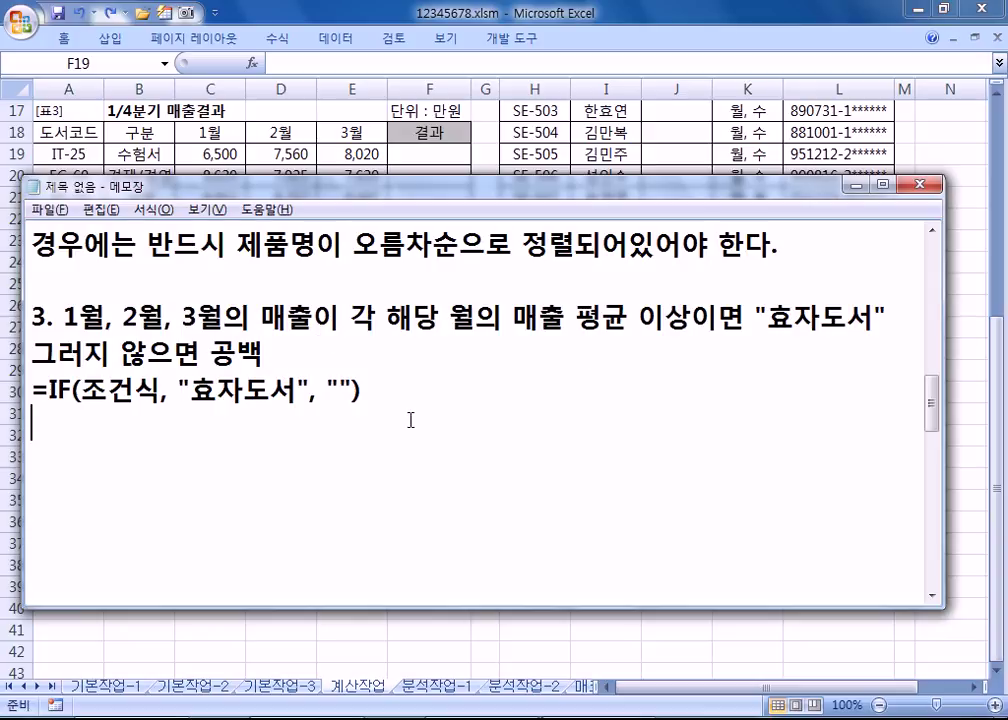
Step: Move and shrink Notepad below the sales table, then type =IF(AND(C19>=AVERAGE(C19:C26)
left_click_drag(362, 202, 368, 345)
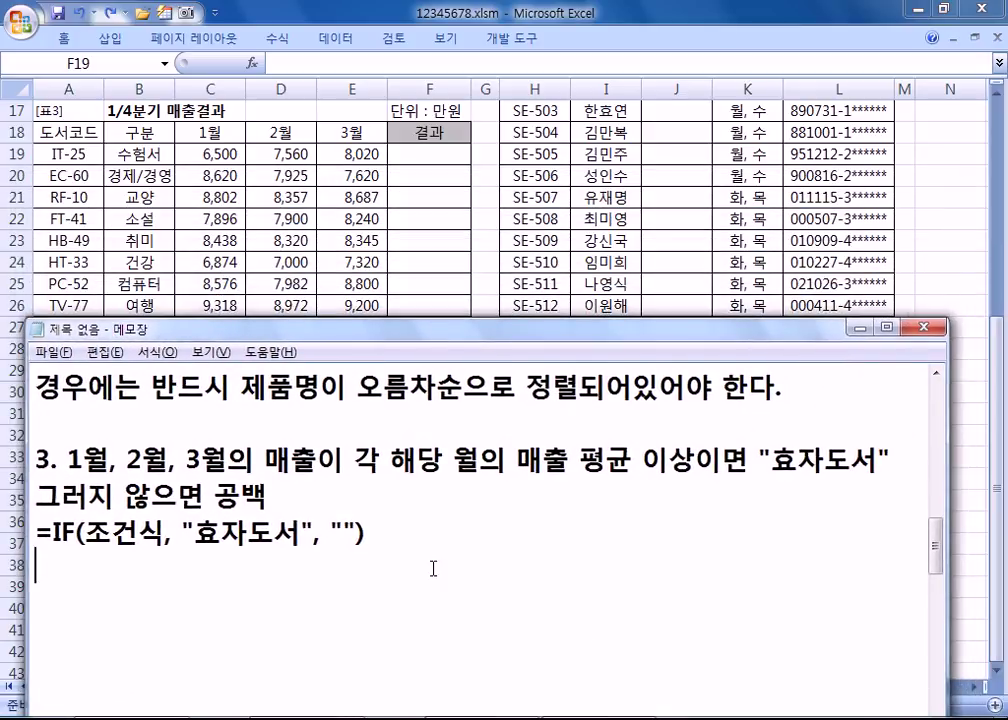
left_click_drag(770, 322, 800, 360)
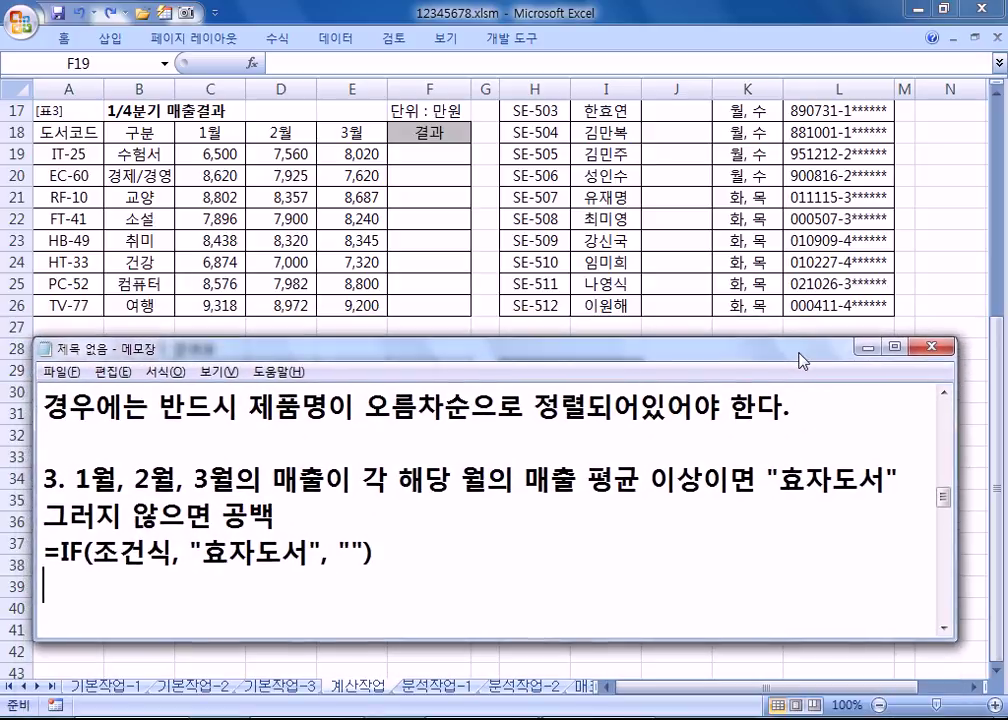
left_click(943, 628)
left_click(943, 628)
type("=IF(AND(")
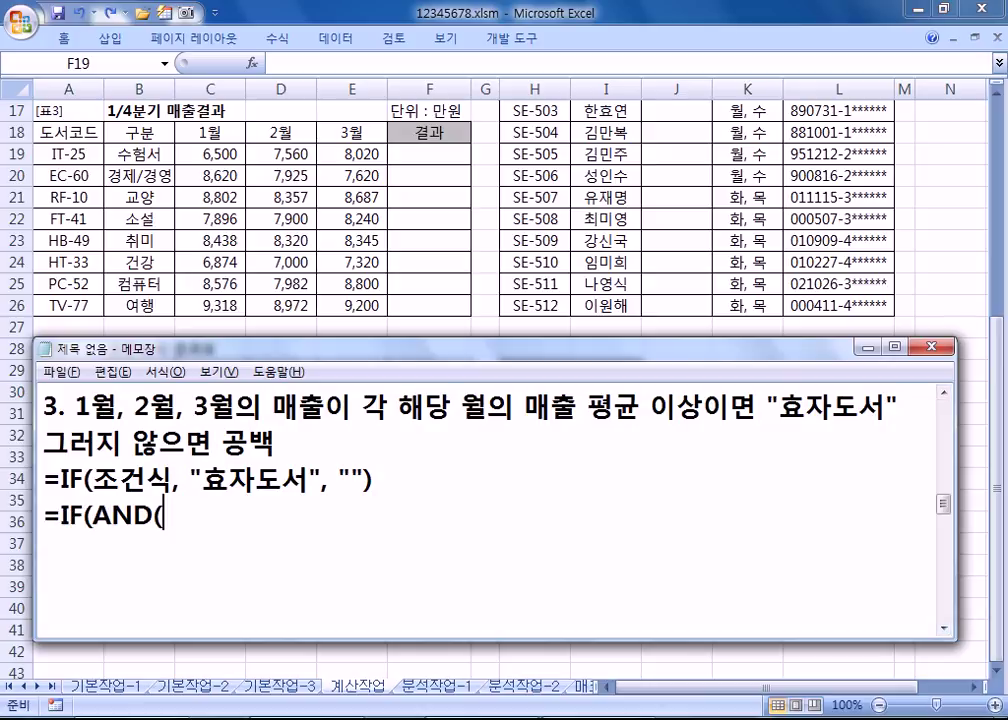
type("C19")
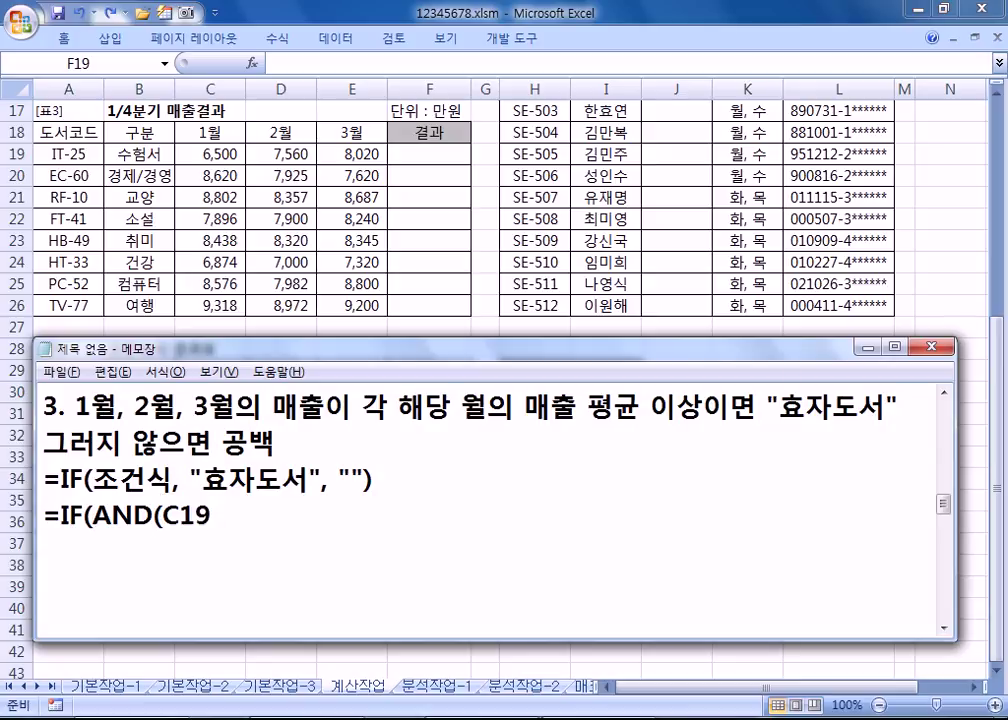
type(">=AVERAGE")
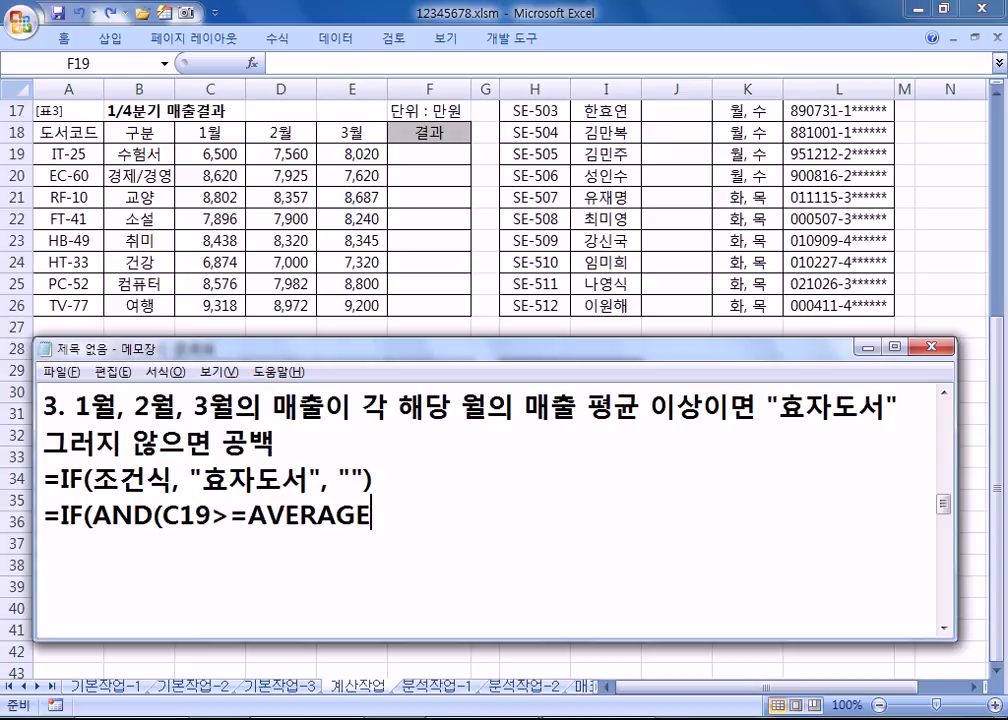
type("(C")
type("1")
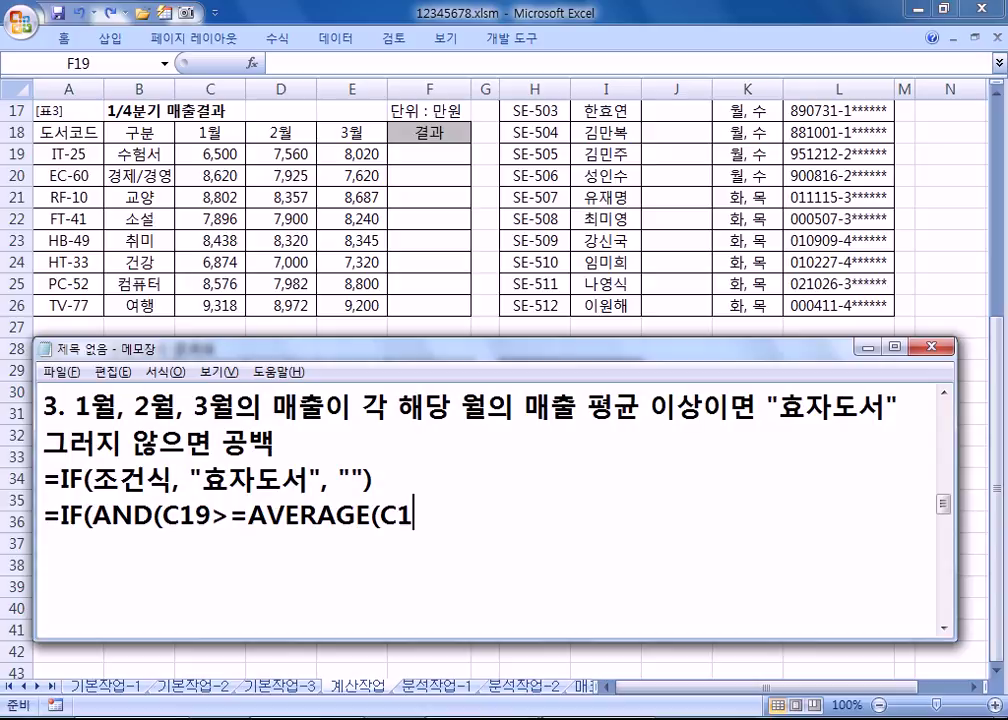
type("9:C26)")
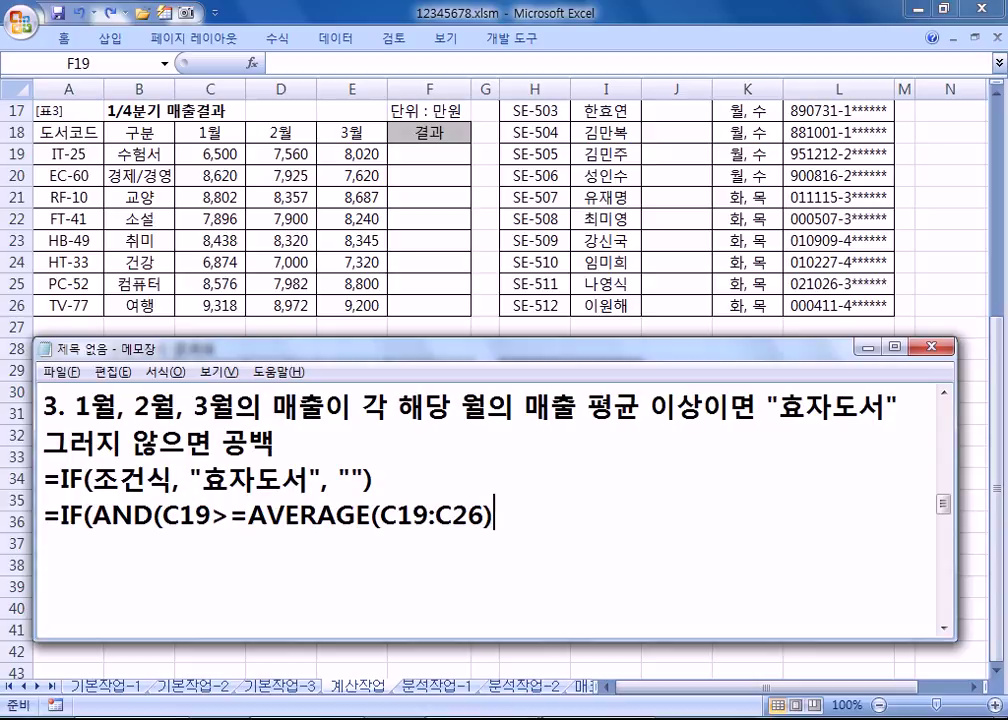
Step: Check the January C19:C26, February D19:D26 and March E19:E26 sales ranges in Excel
left_click_drag(228, 153, 222, 184)
left_click_drag(220, 295, 220, 300)
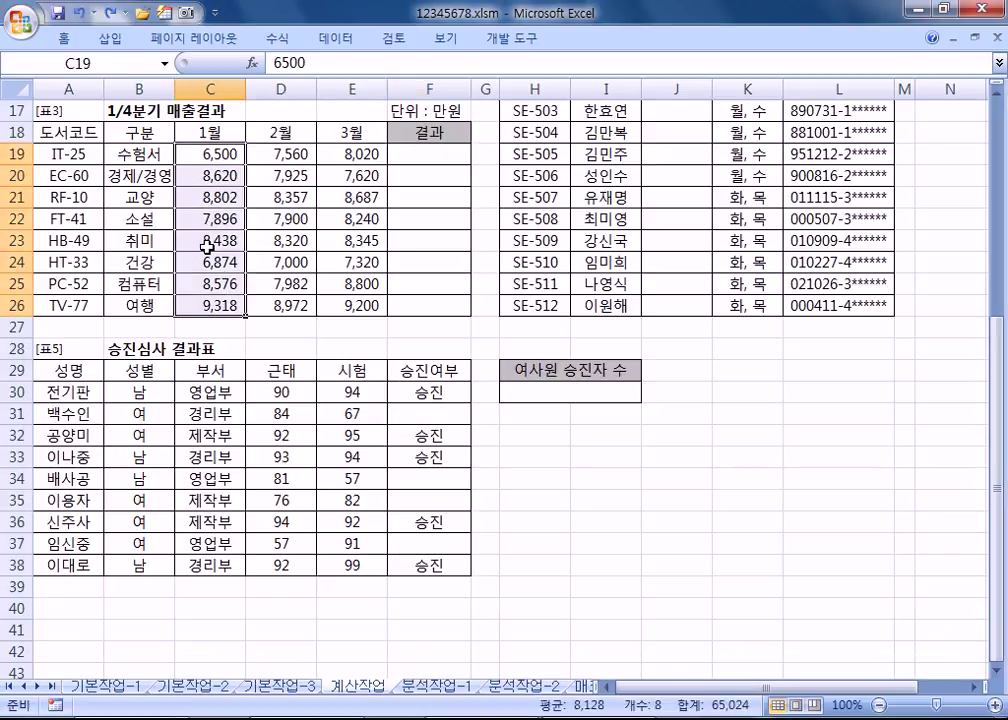
left_click(208, 150)
left_click_drag(296, 160, 278, 306)
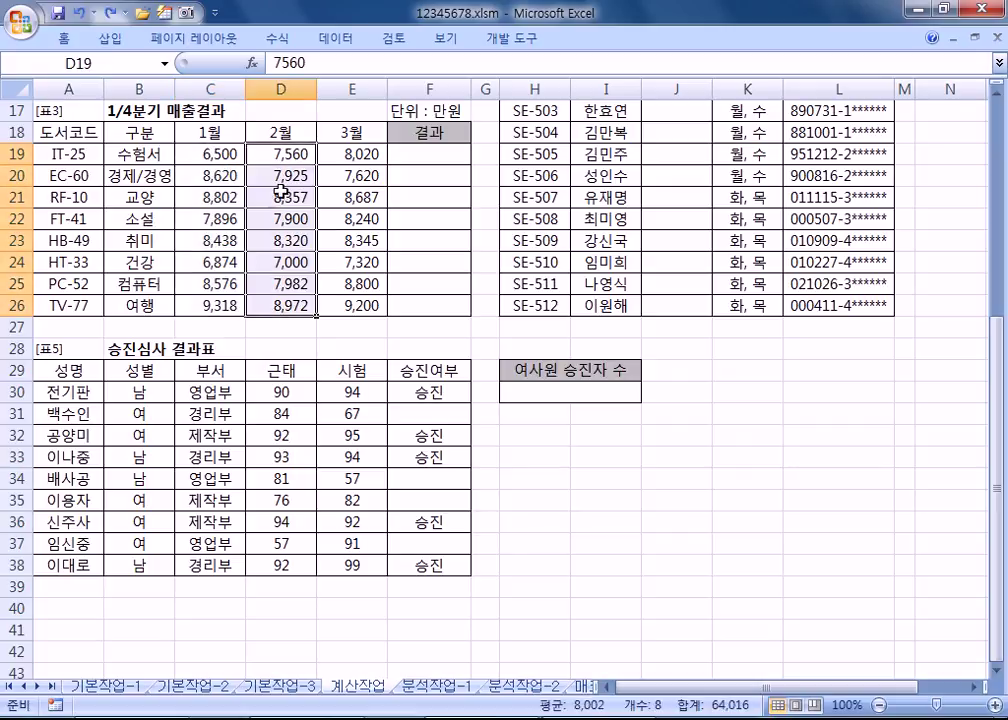
left_click(283, 153)
left_click(344, 151)
left_click_drag(344, 151, 342, 305)
left_click(210, 155)
key("alt+Tab")
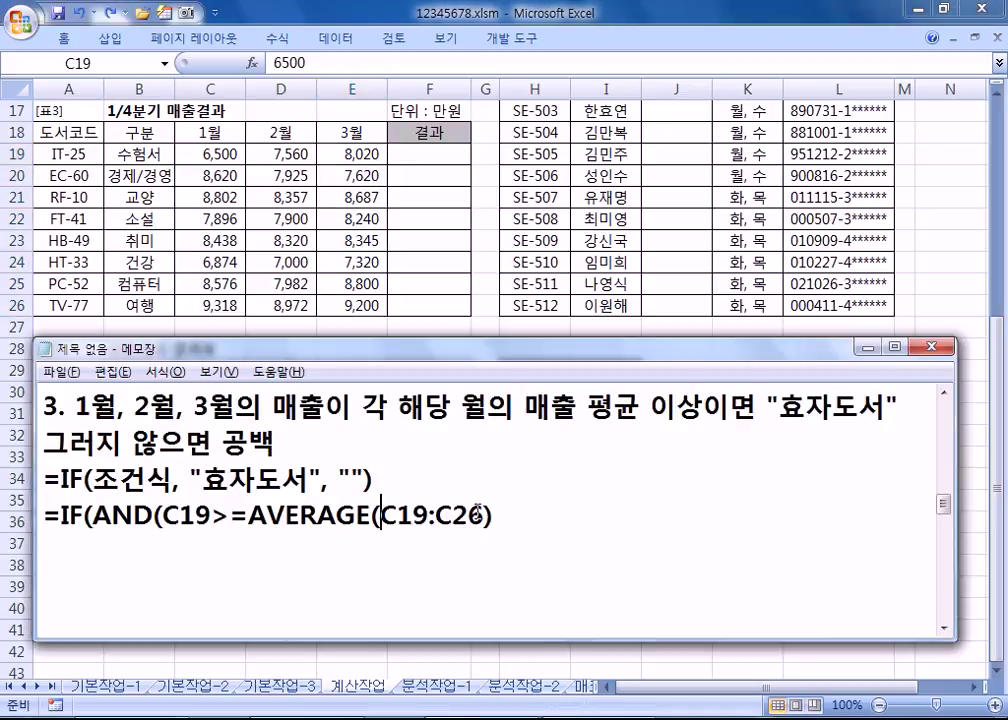
Step: Make the January average range absolute as $C$19:$C$26
type("$")
key("BackSpace")
type("$")
key("Right")
type("$")
key("Right")
key("Right")
key("Right")
type("$")
key("Right")
type("$")
key("Right")
key("Right")
key("Right")
Step: Add the February condition D19>=AVERAGE($D$19:$D$26)
type(", ")
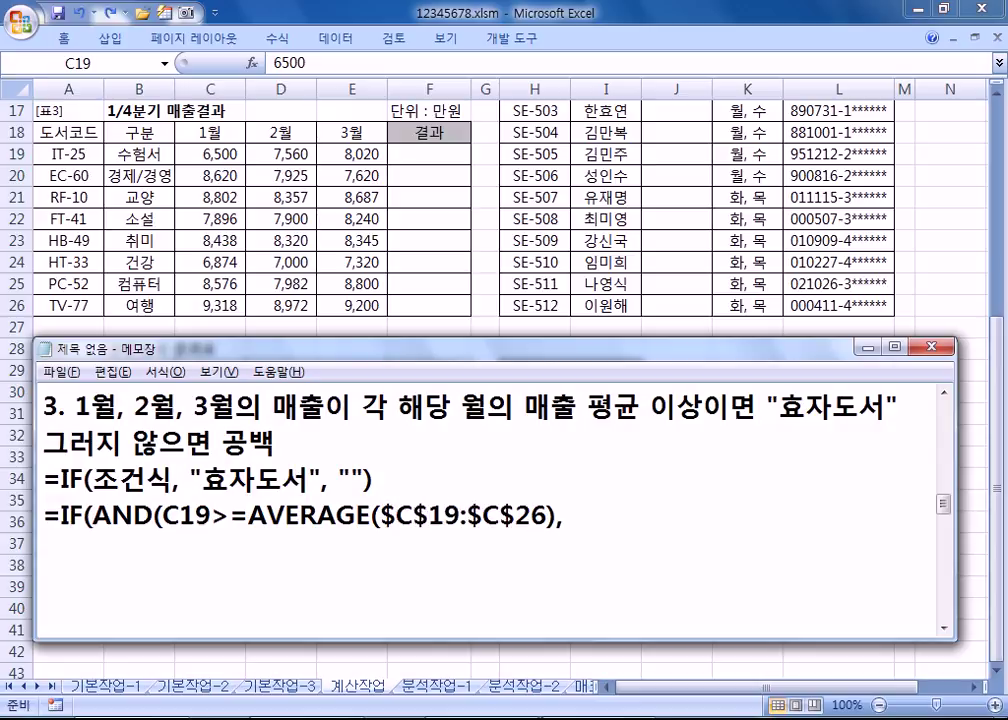
type("D19>=AVERAGE(D2")
key("BackSpace")
type("19:")
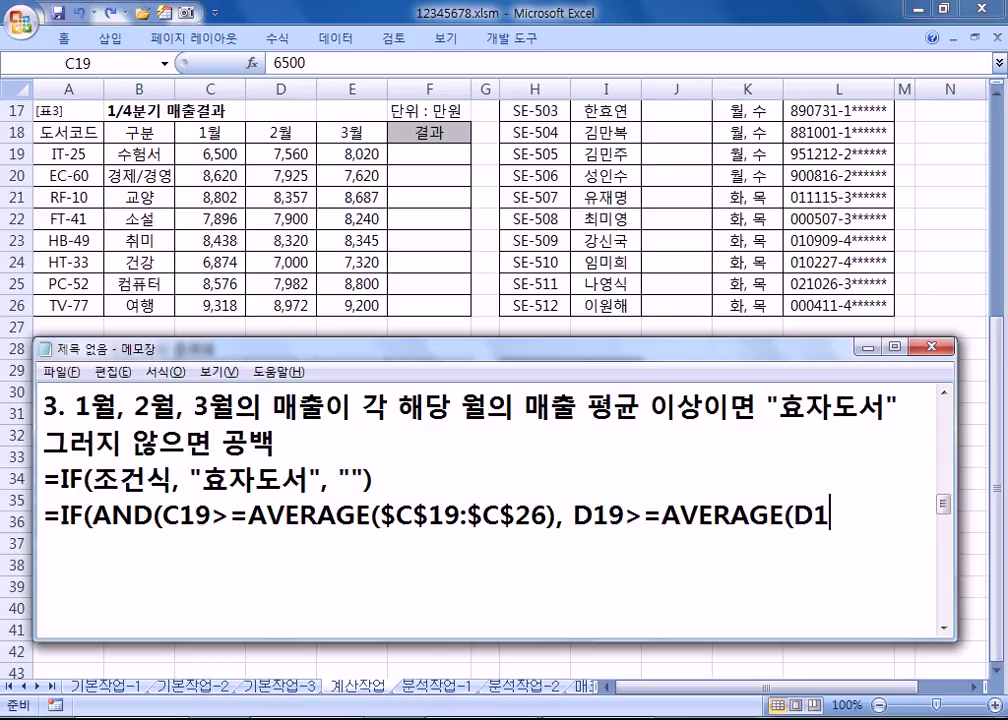
type("DE")
key("BackSpace")
type("26)")
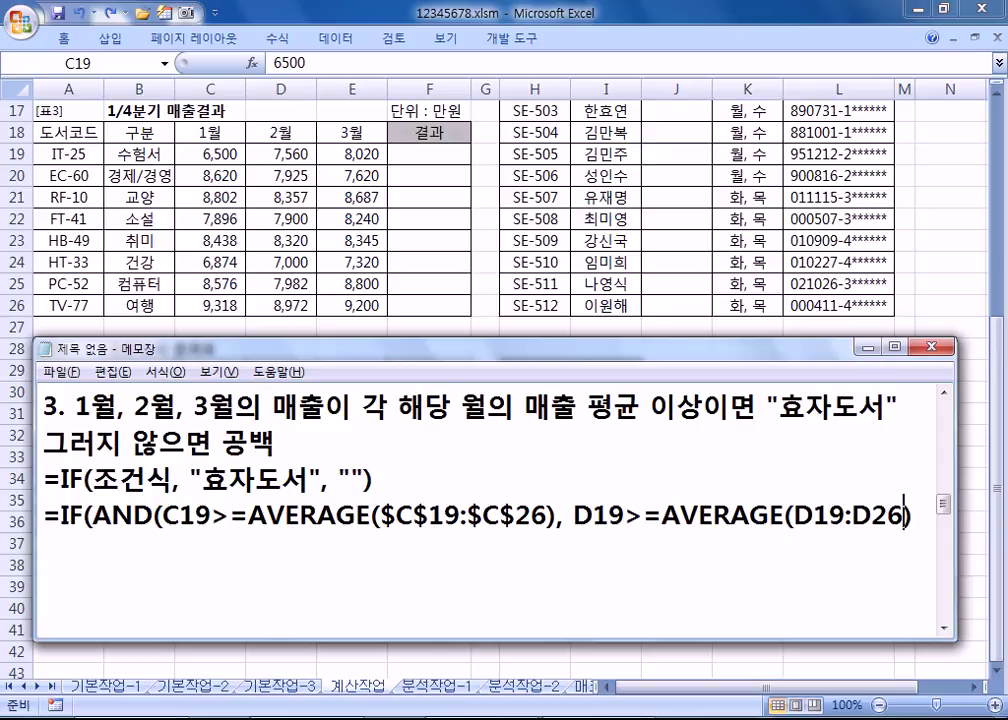
key("Left")
key("Left")
key("Left")
key("Left")
key("Left")
key("Left")
key("Left")
key("Left")
type("$")
key("Right")
type("$")
key("Right")
key("Right")
key("Right")
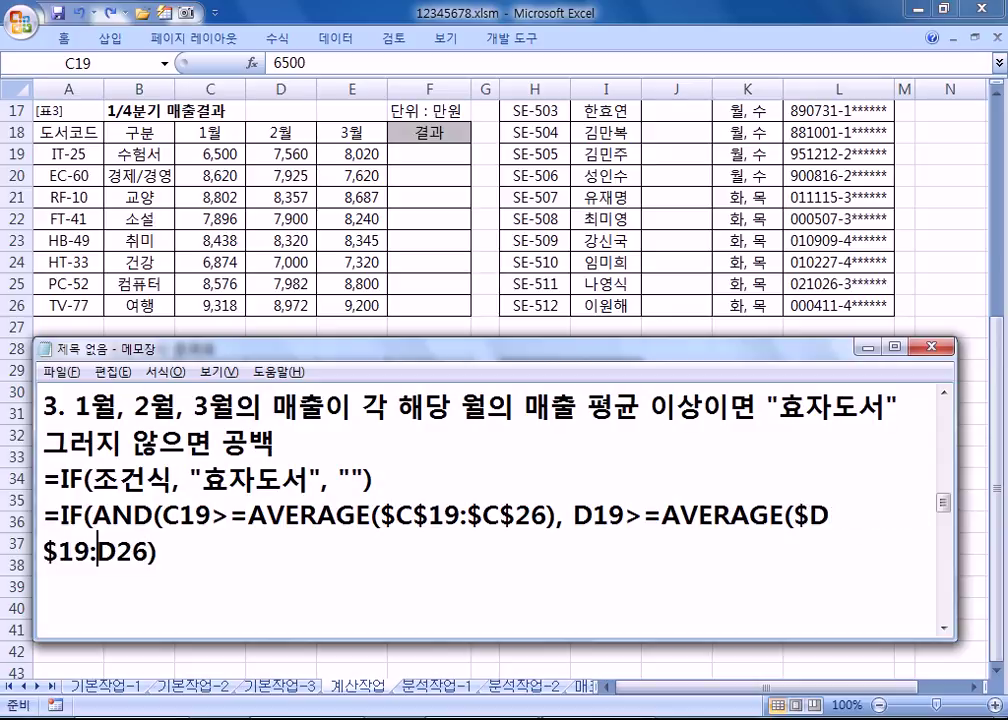
type("$")
key("Right")
type("$")
key("Right")
key("Right")
key("Right")
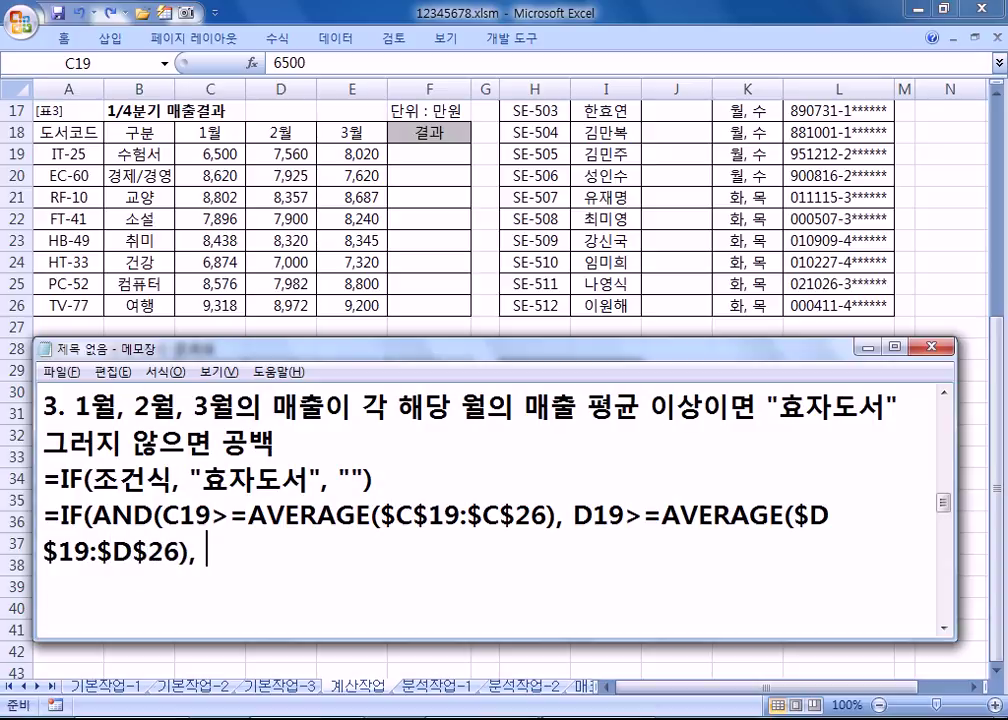
Step: Add the March condition E19>=AVERAGE($E$19:$E$26) and close the AND
type("E19>=")
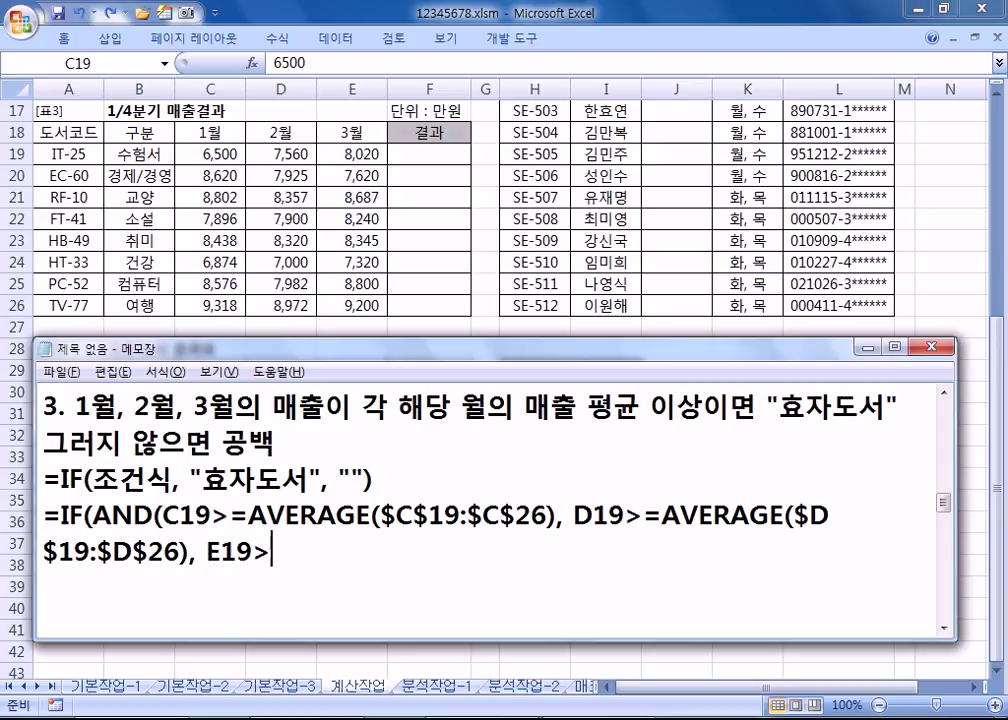
type("AVERAGE(")
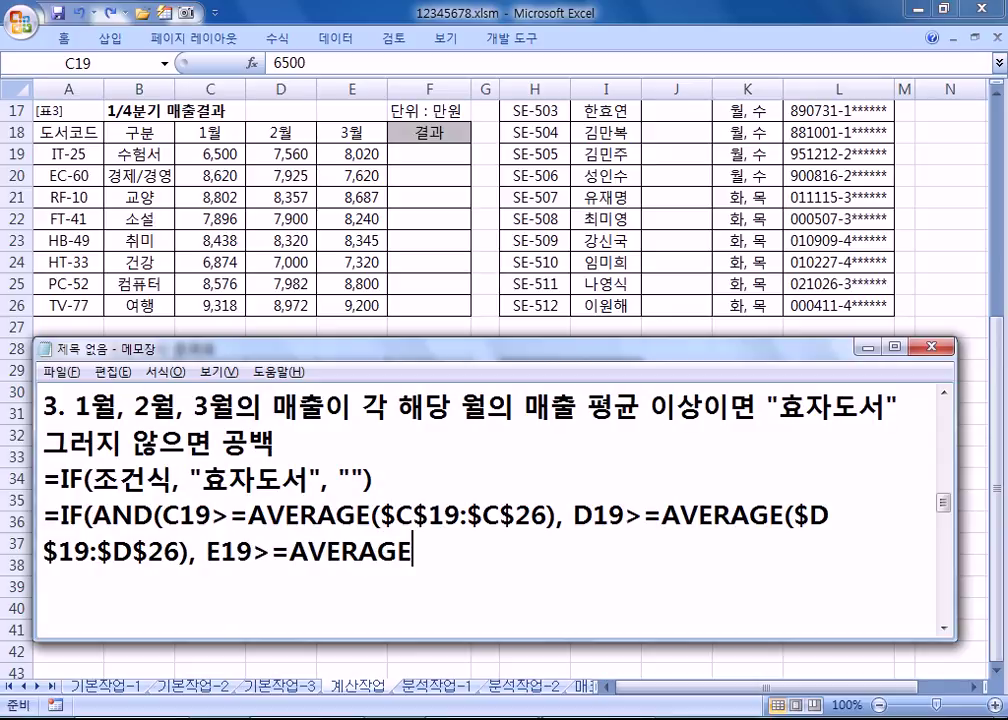
type("E19:E")
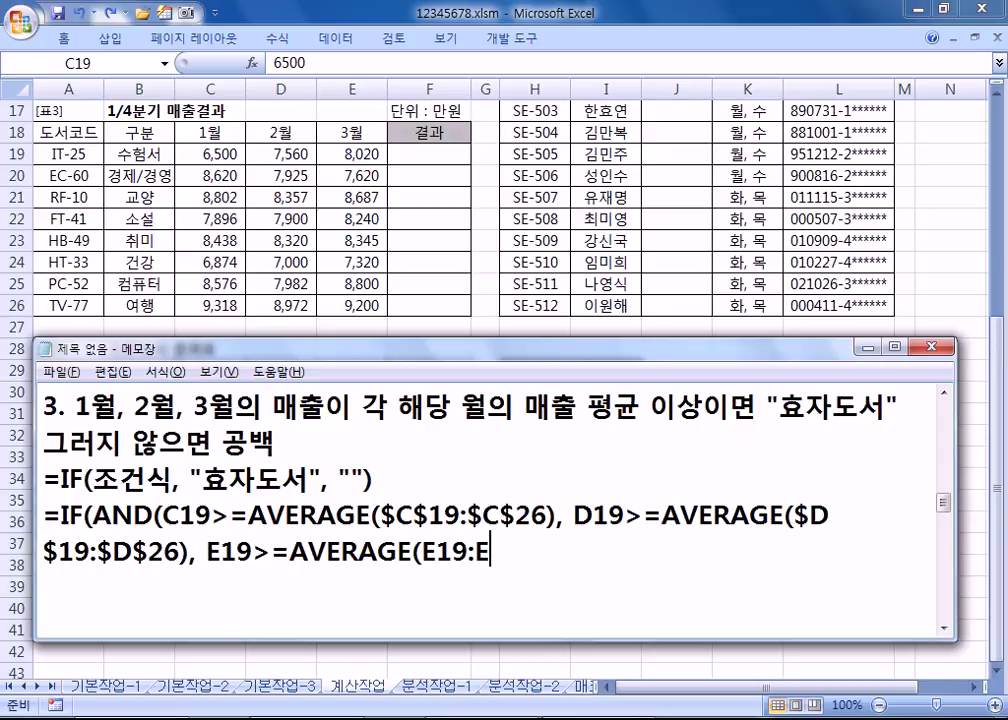
type("26)")
key("Left")
key("Left")
key("Left")
key("Left")
key("Left")
key("Left")
key("Left")
type("$")
key("Right")
type("$")
key("Right")
key("Right")
key("Right")
type("$")
key("Right")
type("$26)")
Step: Verify the AND condition's extent and its matching closing parentheses
left_click(95, 520)
left_click_drag(95, 507, 607, 549)
left_click(607, 549)
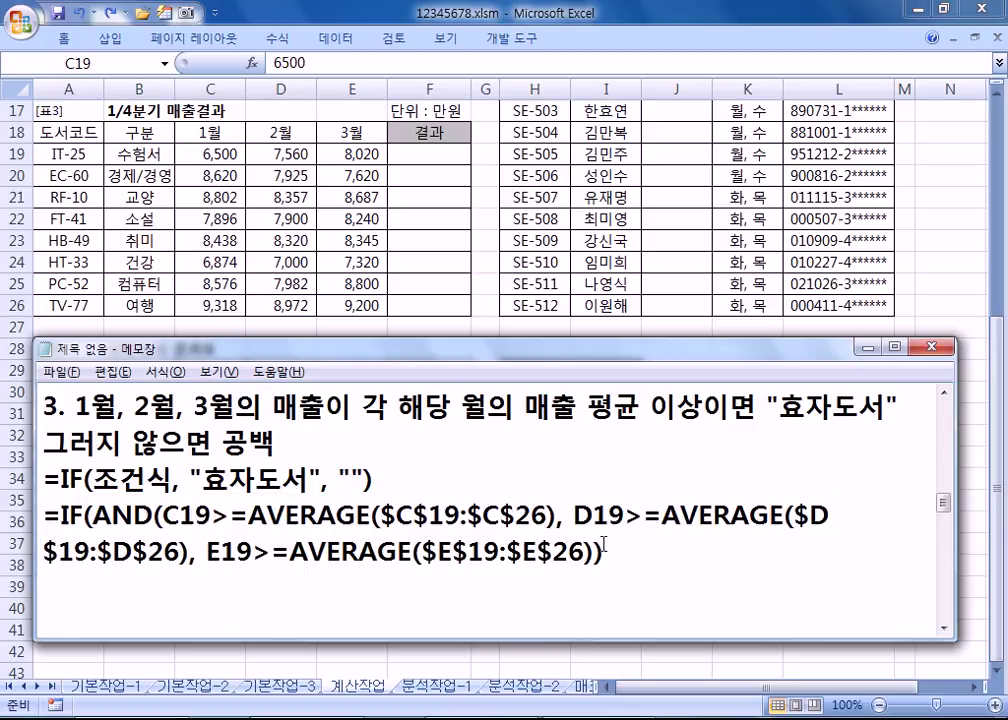
key("shift+Left")
key("Left")
key("shift+Left")
left_click(645, 556)
Step: Finish the formula with , "효자도서", "") and select the whole IF formula for copying
type(", \"ㅎ")
type("효자도서\"")
type(", \"\")")
key("Home")
key("Up")
key("shift+Down")
key("shift+End")
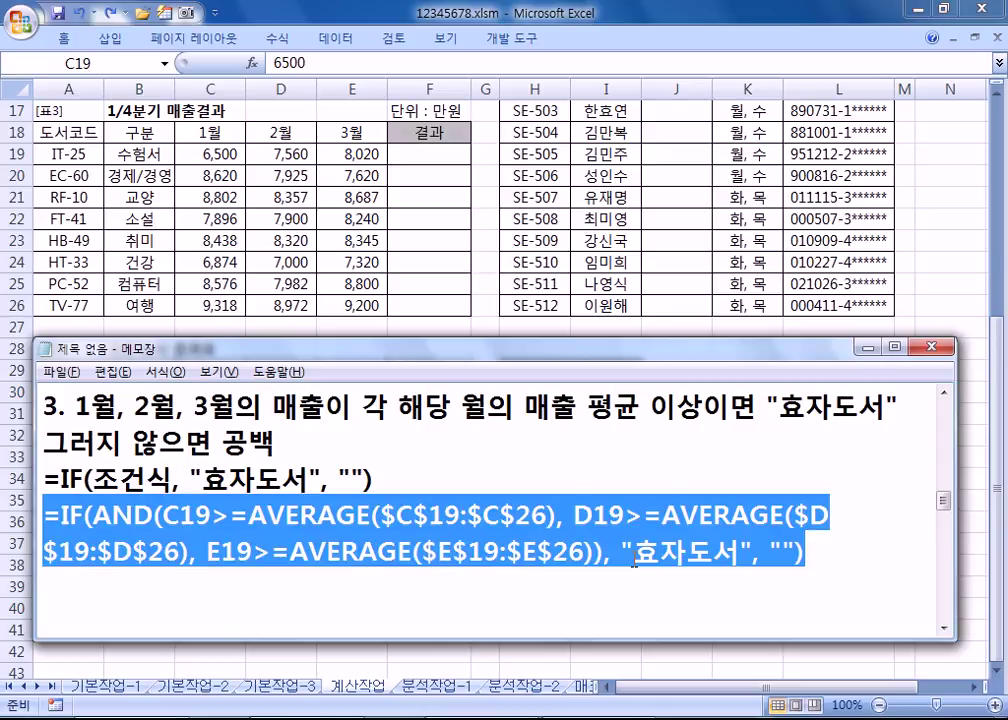
Step: Paste the IF(AND(AVERAGE)) 효자도서 formula into cell F19
key("ctrl+c")
key("alt+Tab")
key("Right")
key("Right")
key("Right")
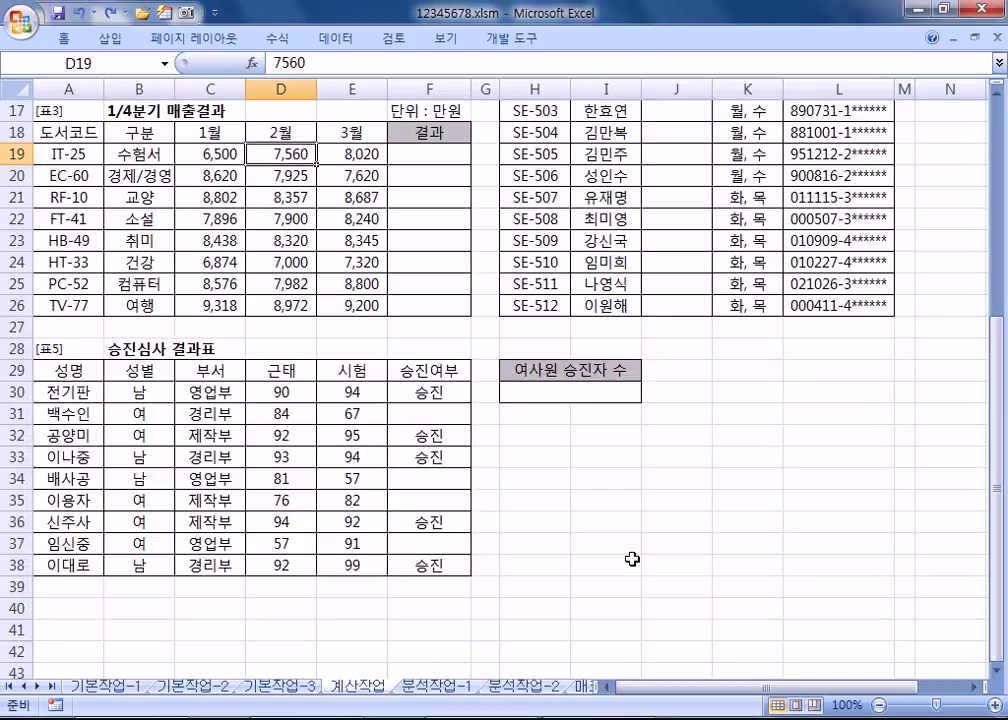
key("F2")
key("ctrl+v")
key("Return")
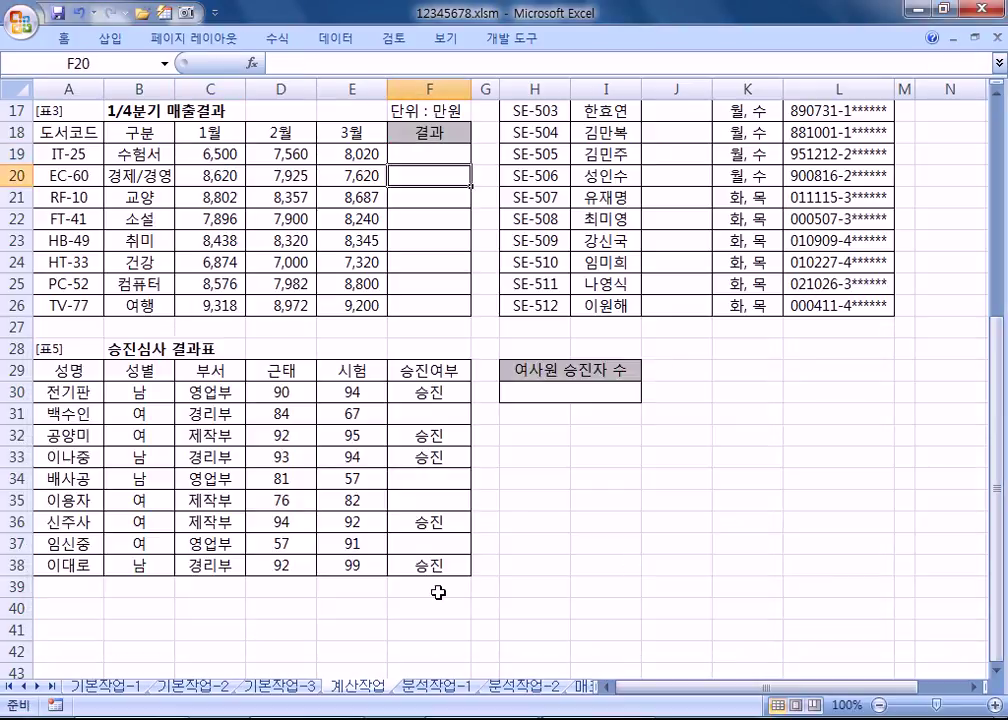
Step: Fill F19's formula down through F26 and check the copy in F20
left_click(452, 152)
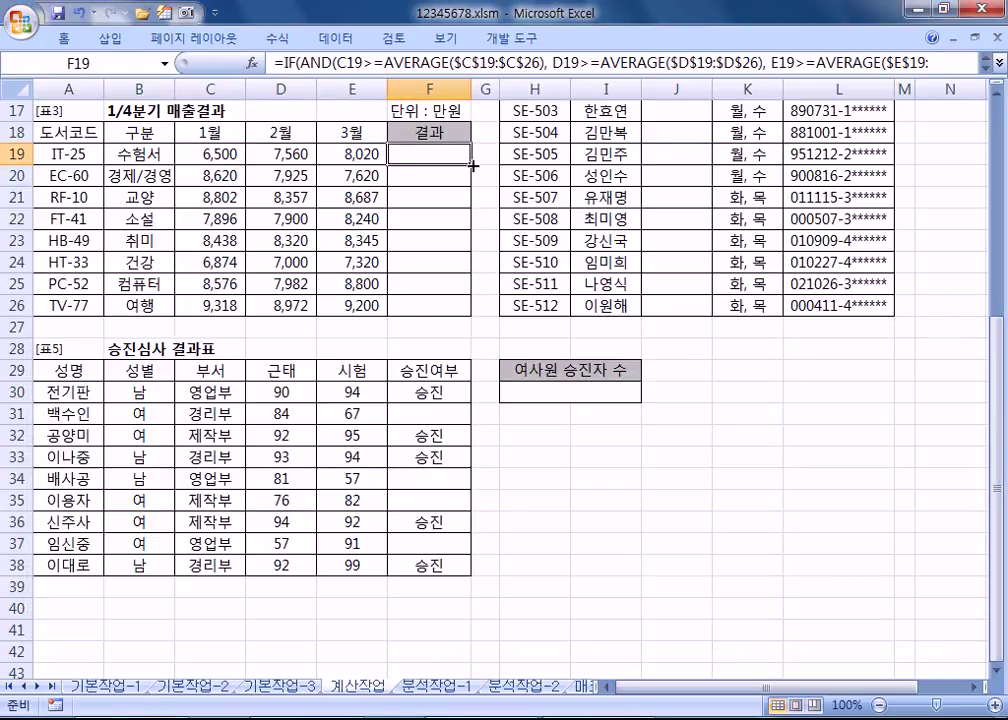
double_click(471, 163)
left_click(450, 172)
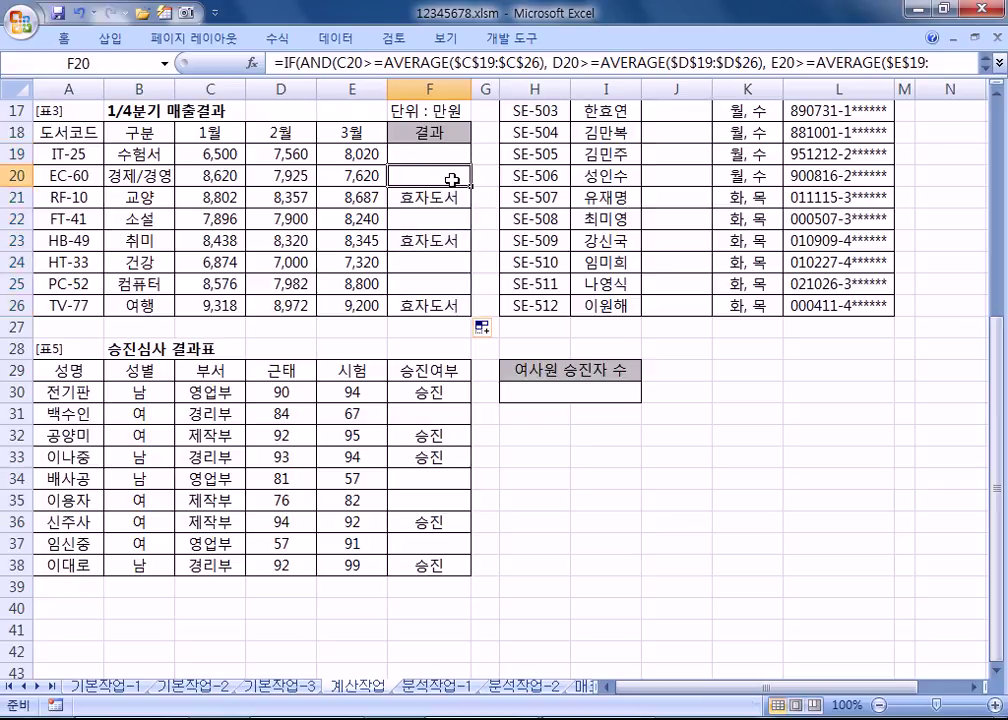
Step: Add blank lines below the formula in the Notepad notes
key("alt+Tab")
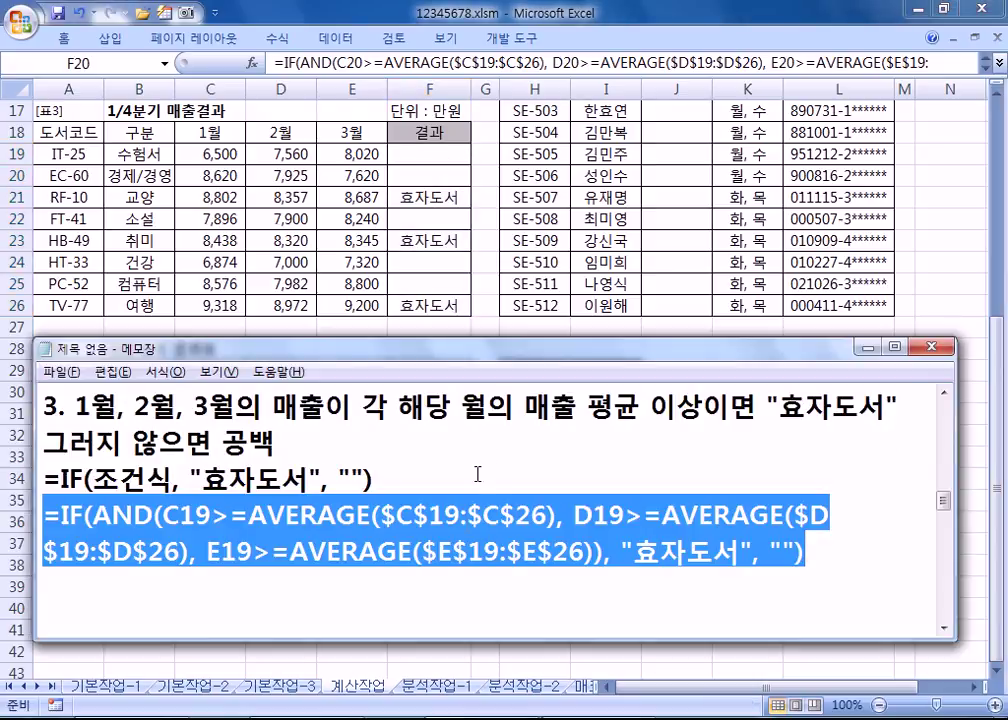
left_click(414, 596)
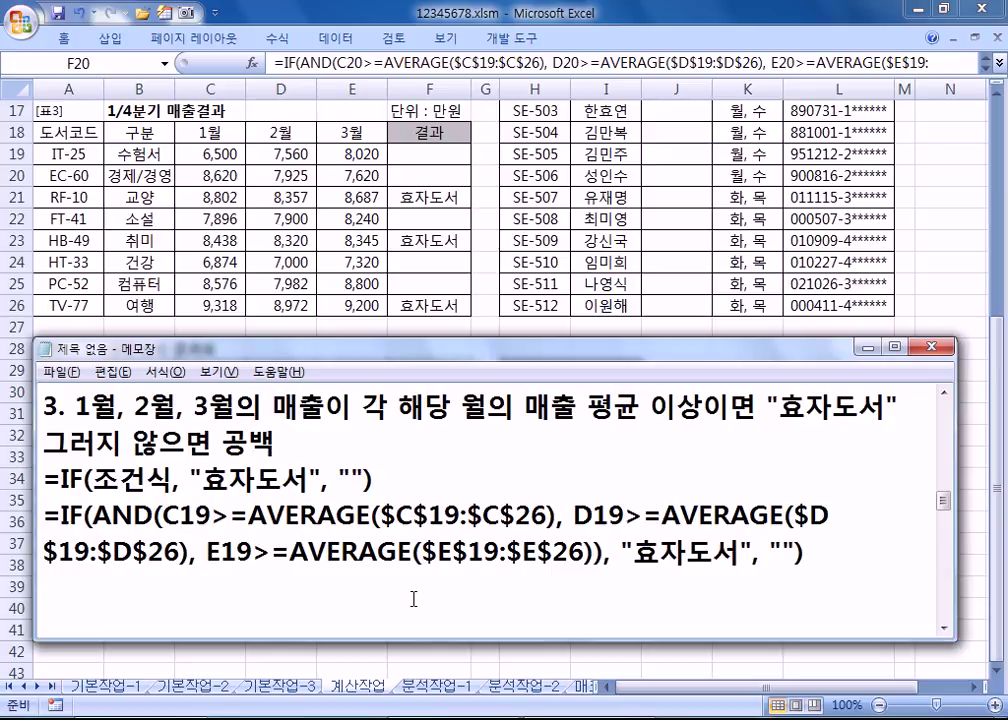
key("Return")
key("Return")
key("Return")
key("Return")
key("Return")
key("Return")
Step: Start a new item numbered '4.' in the Notepad notes
key("BackSpace")
key("BackSpace")
key("BackSpace")
key("BackSpace")
type("3.")
key("Up")
key("Up")
key("Down")
key("Down")
key("Delete")
type("4")
key("Return")
key("Return")
key("Return")
key("Return")
key("Return")
key("Return")
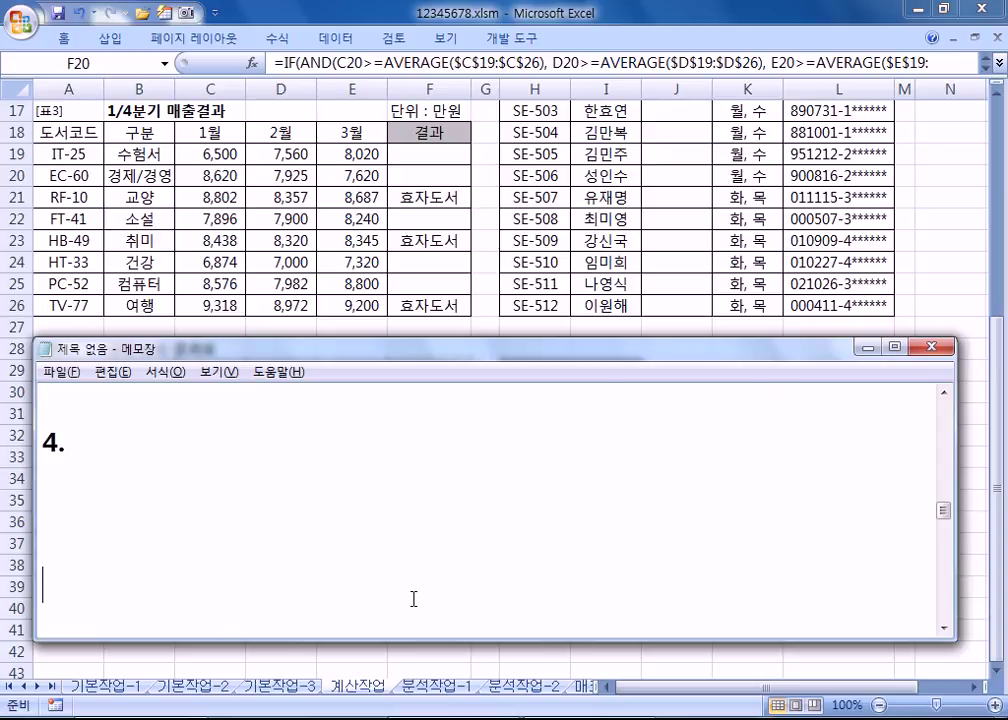
key("BackSpace")
key("BackSpace")
key("BackSpace")
key("BackSpace")
key("BackSpace")
key("BackSpace")
key("BackSpace")
key("BackSpace")
Step: Scroll Excel to the 수영장 회원 현황 table and select J15, the first 성별 cell
key("alt+Tab")
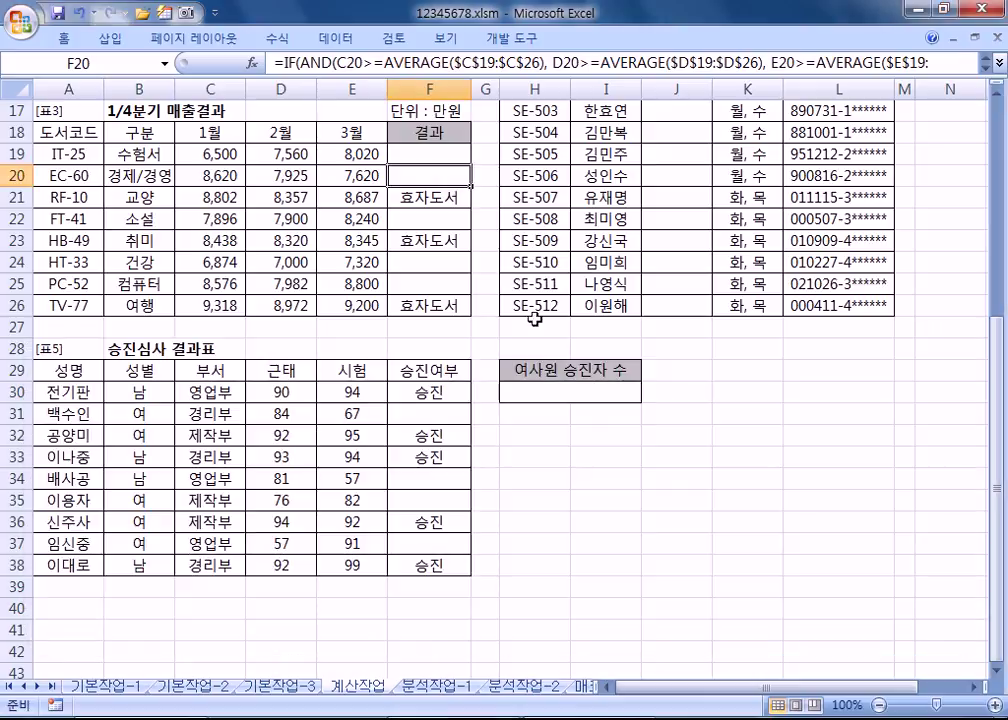
left_click_drag(690, 687, 697, 687)
scroll(581, 342, "up", 3)
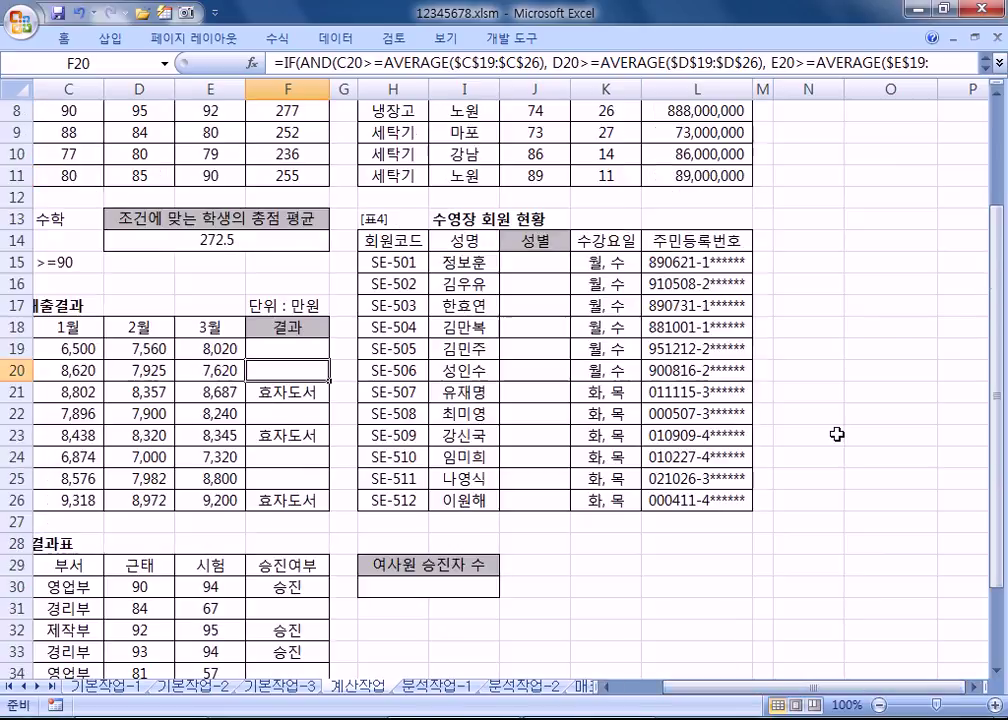
left_click(975, 688)
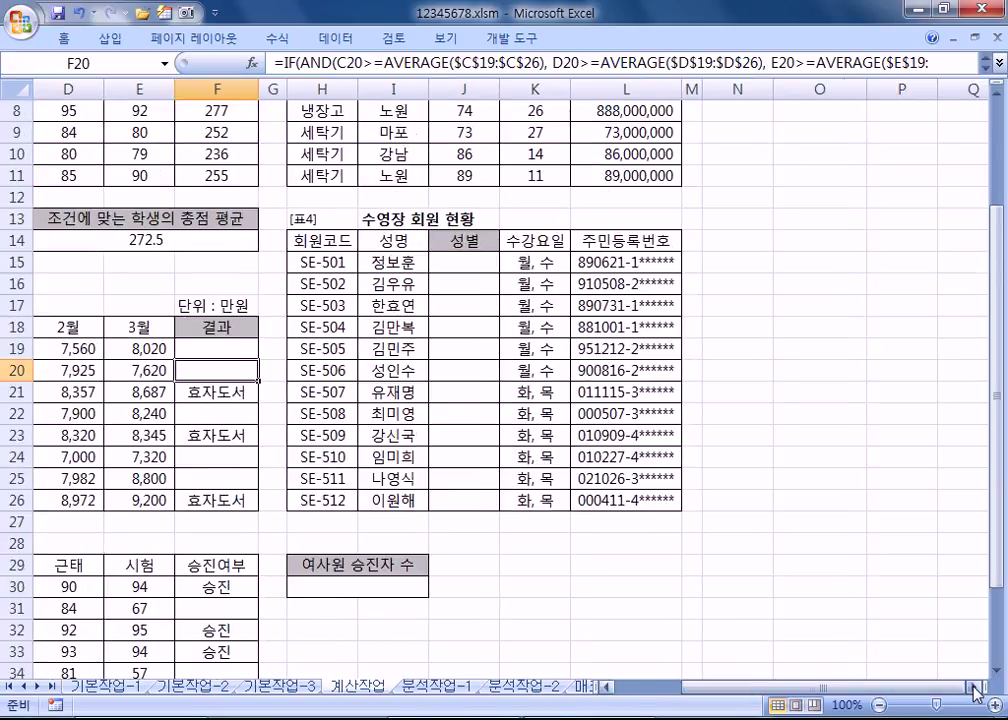
left_click(975, 688)
left_click(975, 688)
left_click(975, 688)
left_click(975, 688)
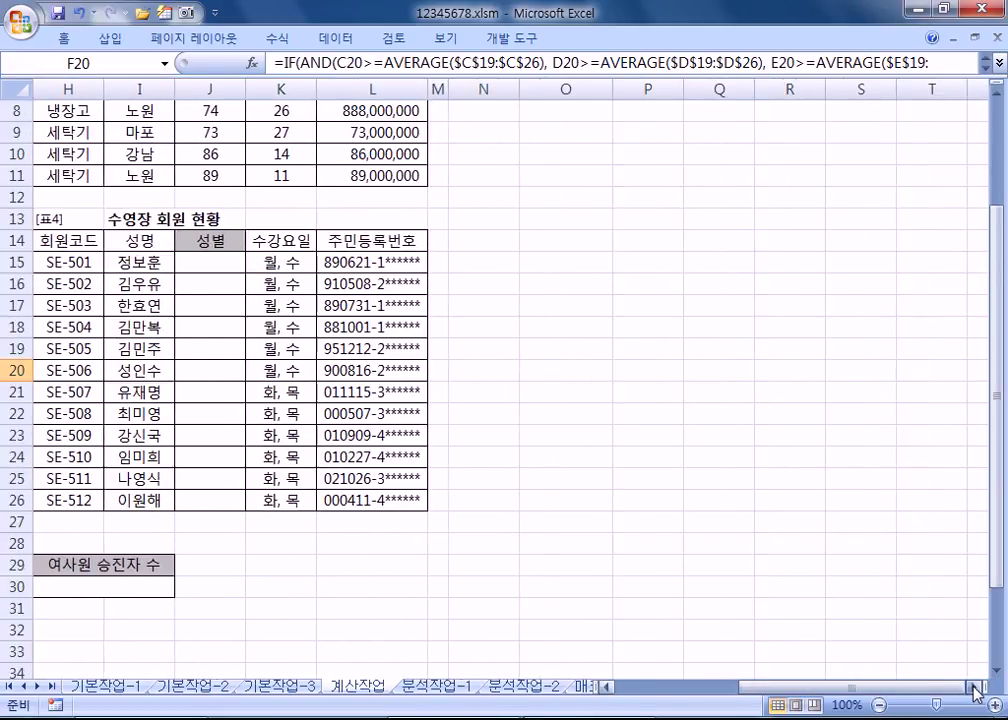
left_click(996, 671)
left_click(996, 671)
left_click(996, 671)
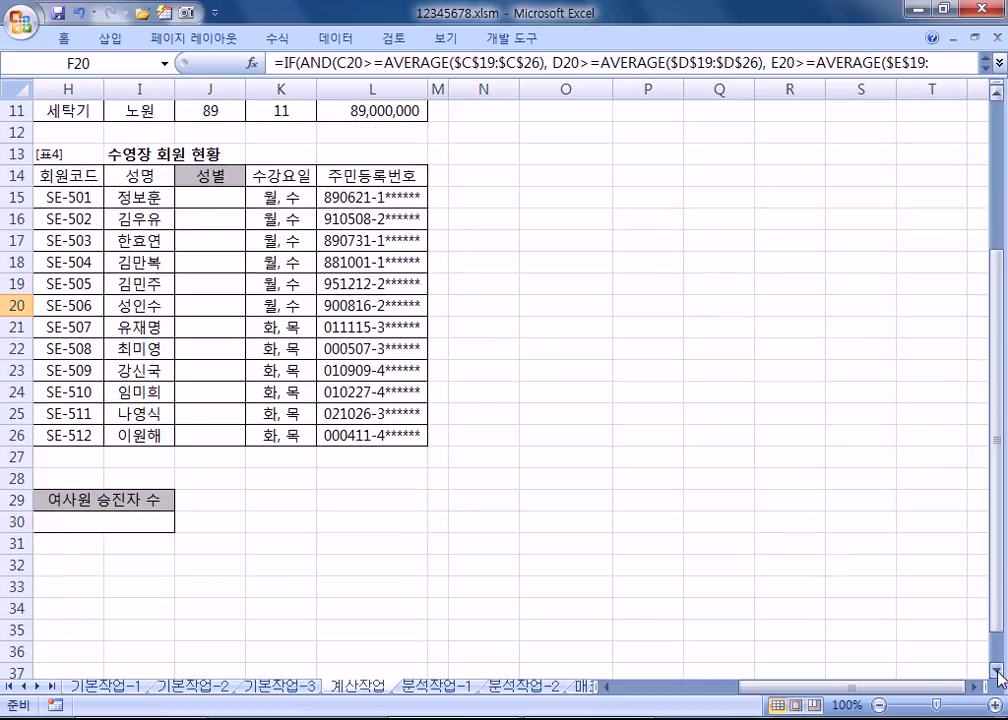
left_click(996, 671)
left_click(996, 671)
left_click(205, 154)
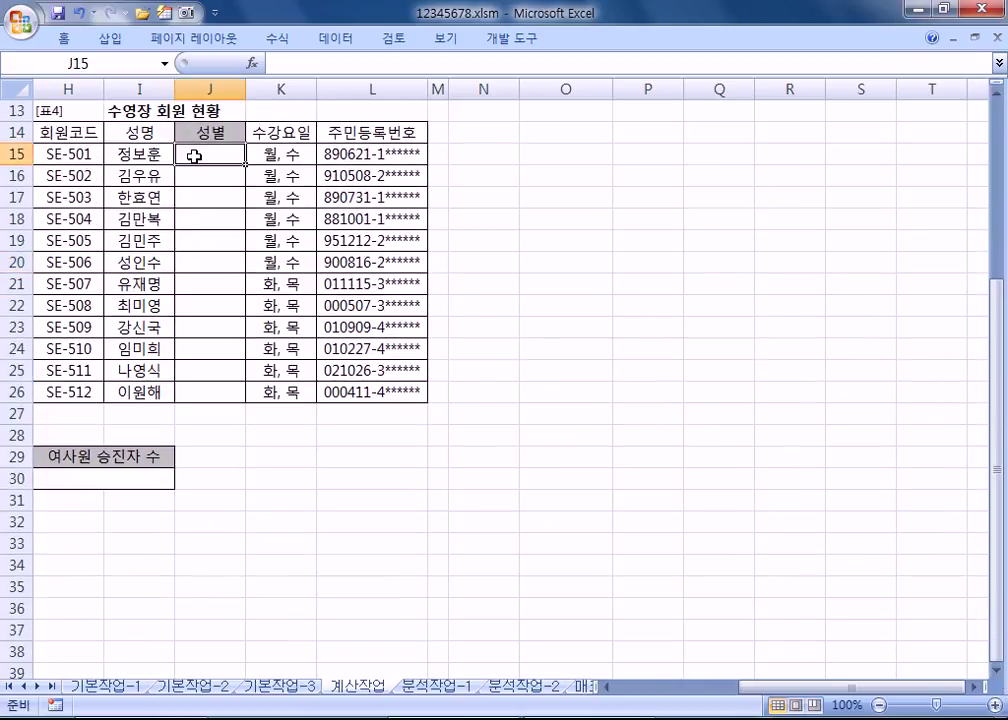
key("alt+Tab")
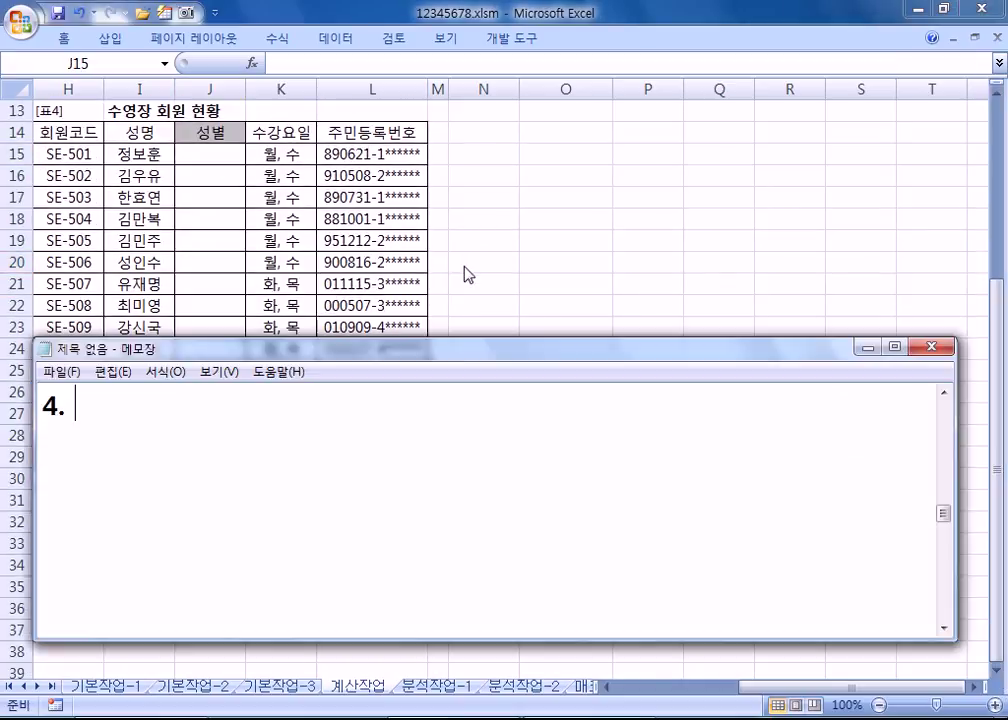
Step: Write item 4's rule: 8th ID digit 1 or 3 means "남", otherwise "여"
left_click_drag(368, 355, 360, 240)
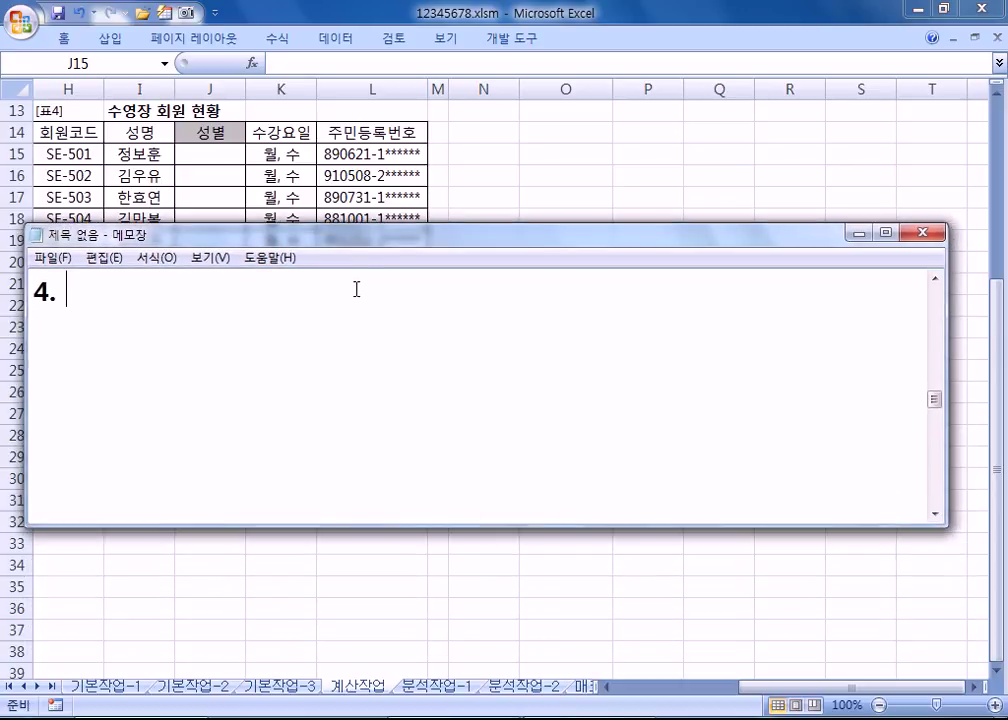
type("주민")
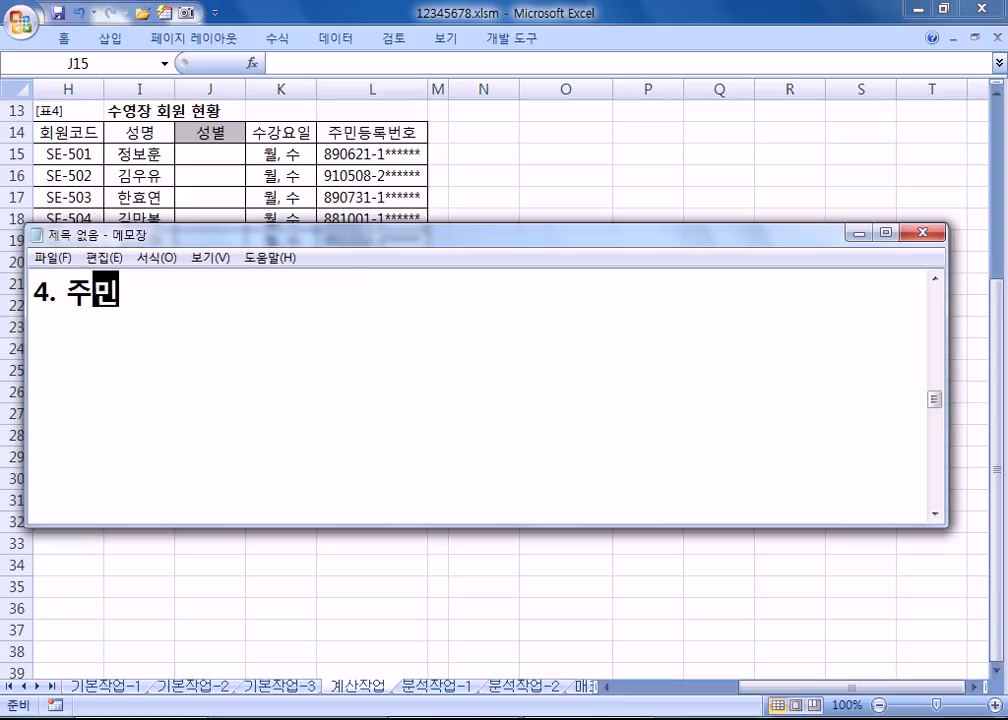
type("번호의 ")
type("8번")
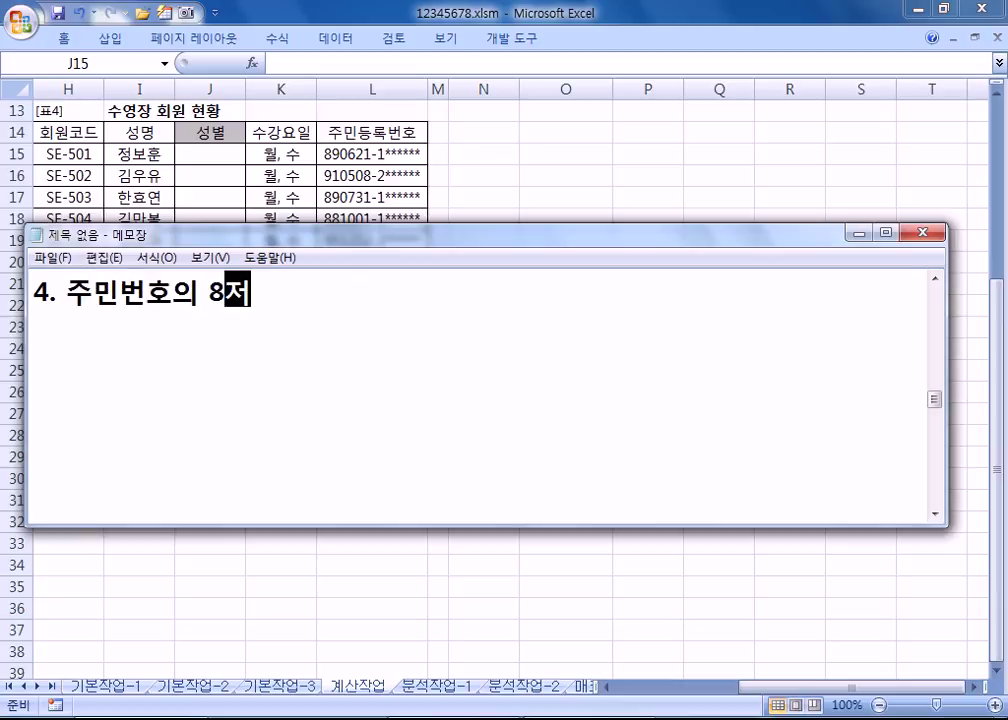
type("재 자리가 1")
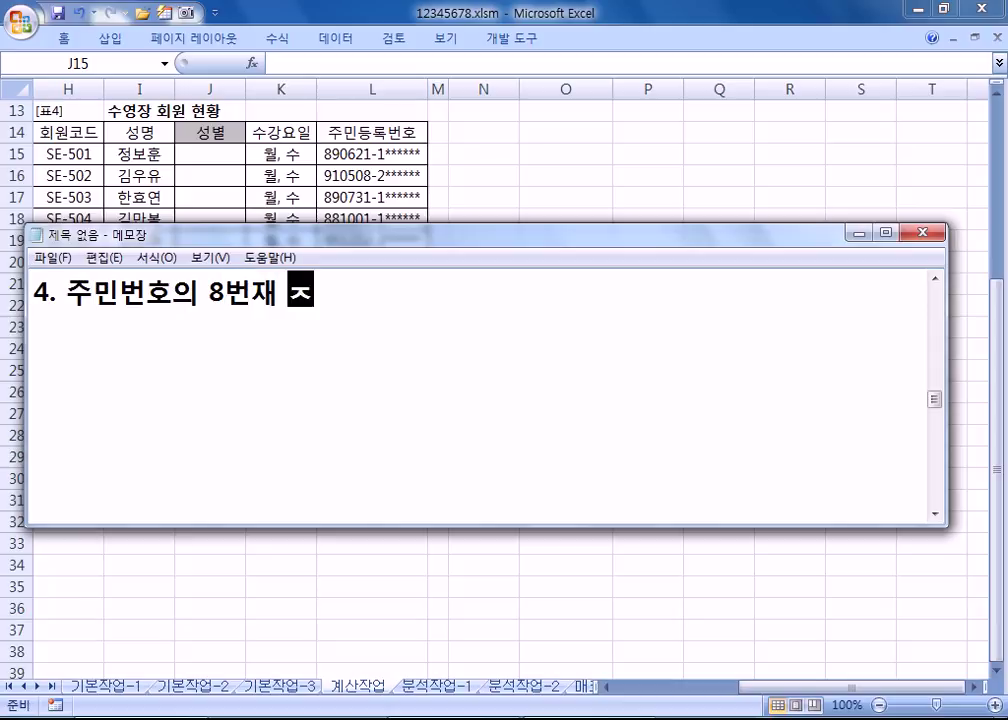
type("이거나 3")
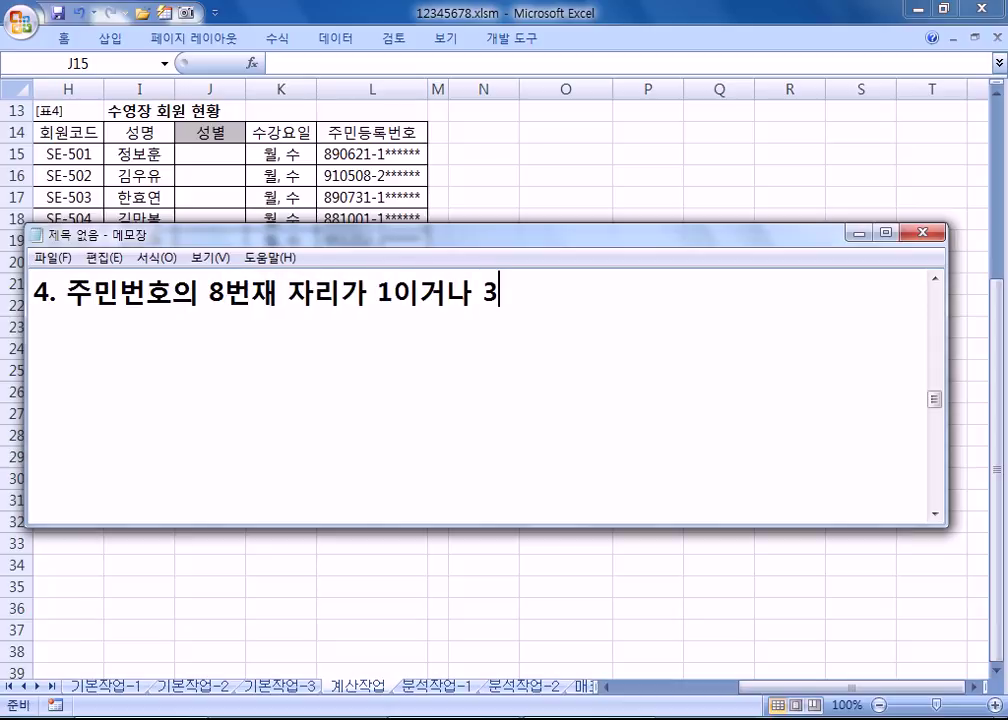
type("이면 \"남\"")
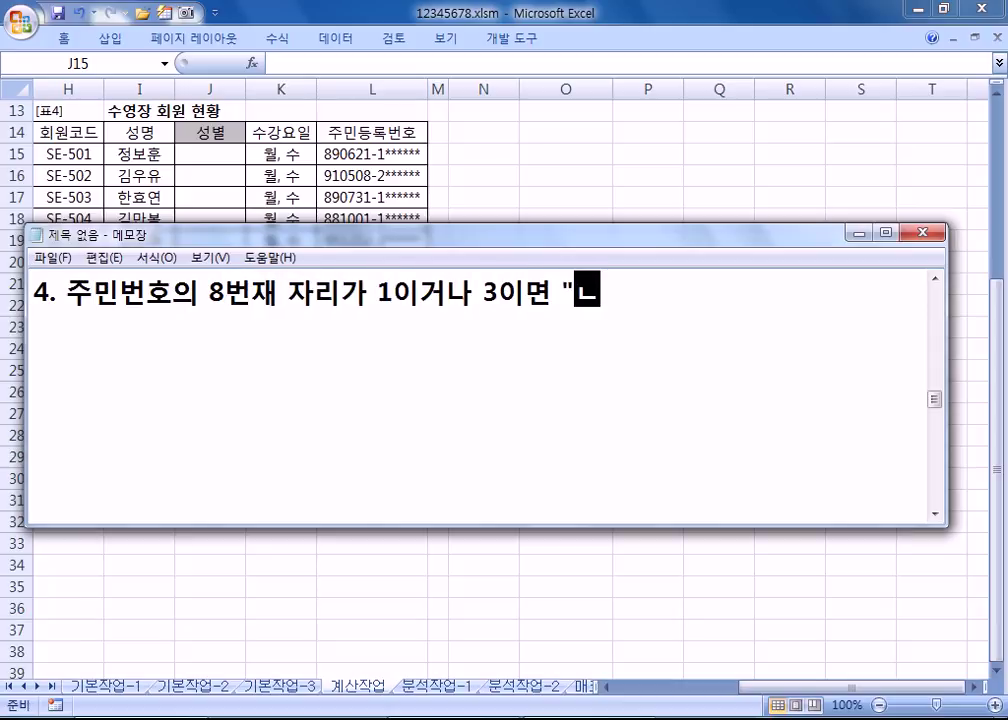
type(", ")
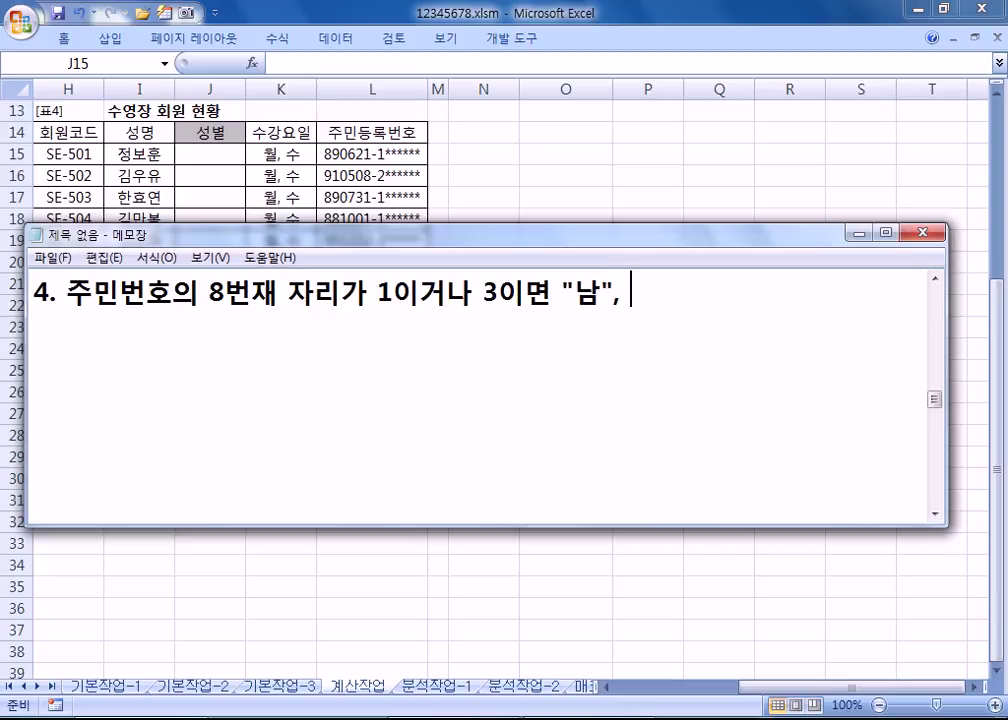
type("3이거나 ")
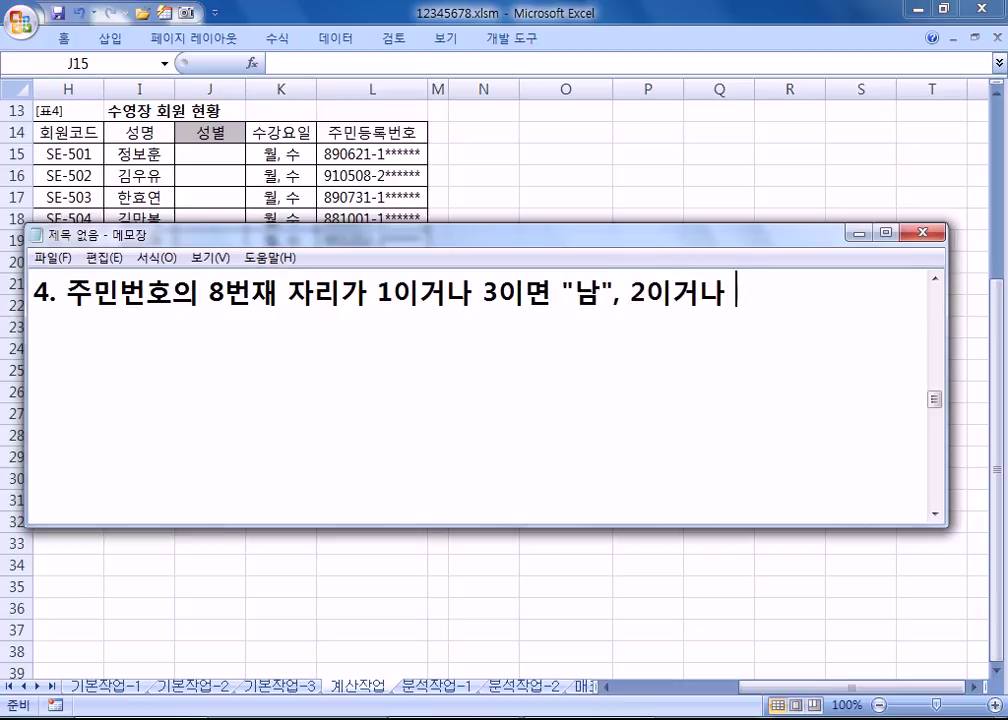
type("4이면 \"여\"")
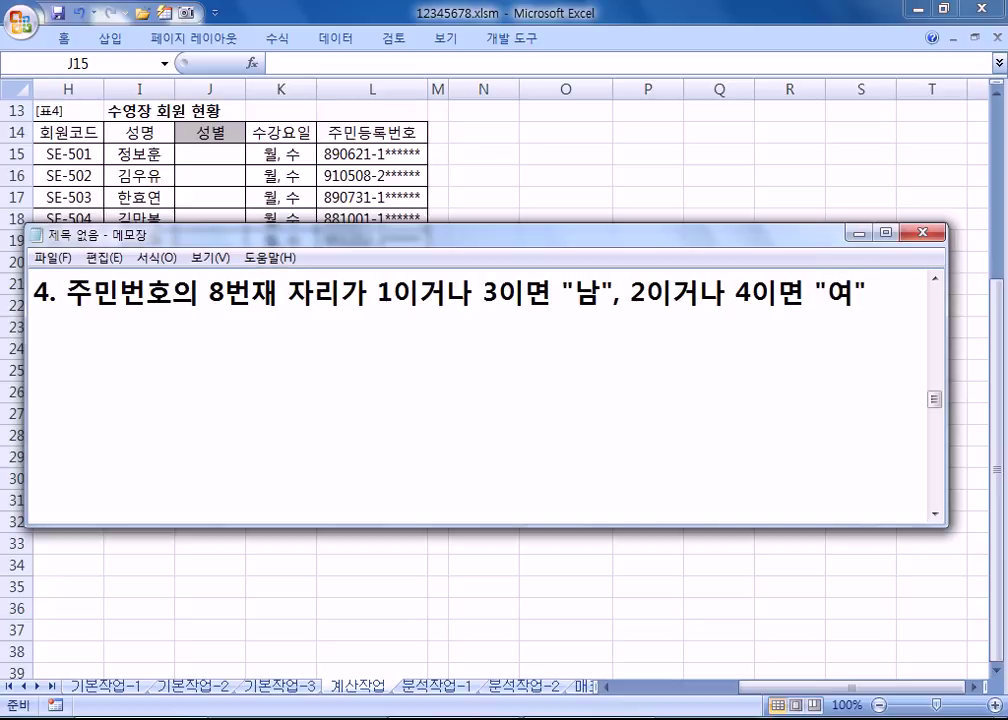
key("Return")
Step: Note 'CHOOSE, MID' and the syntax line =CHOOSE(수, 값1, 값2, 값3, ...)
type("CHOOSE")
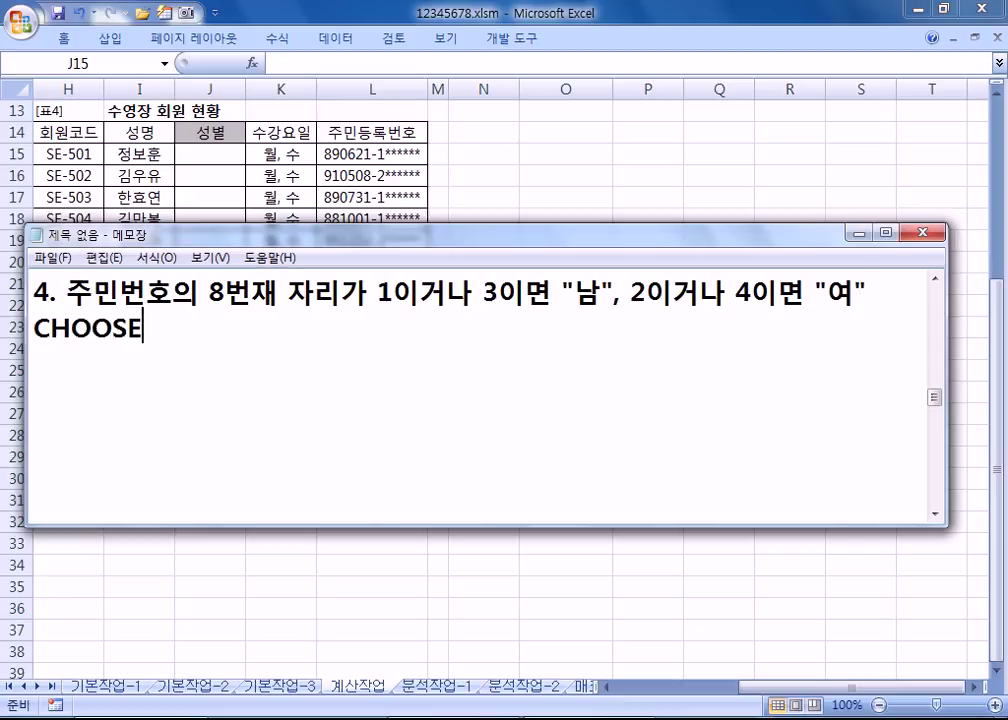
type(", MID")
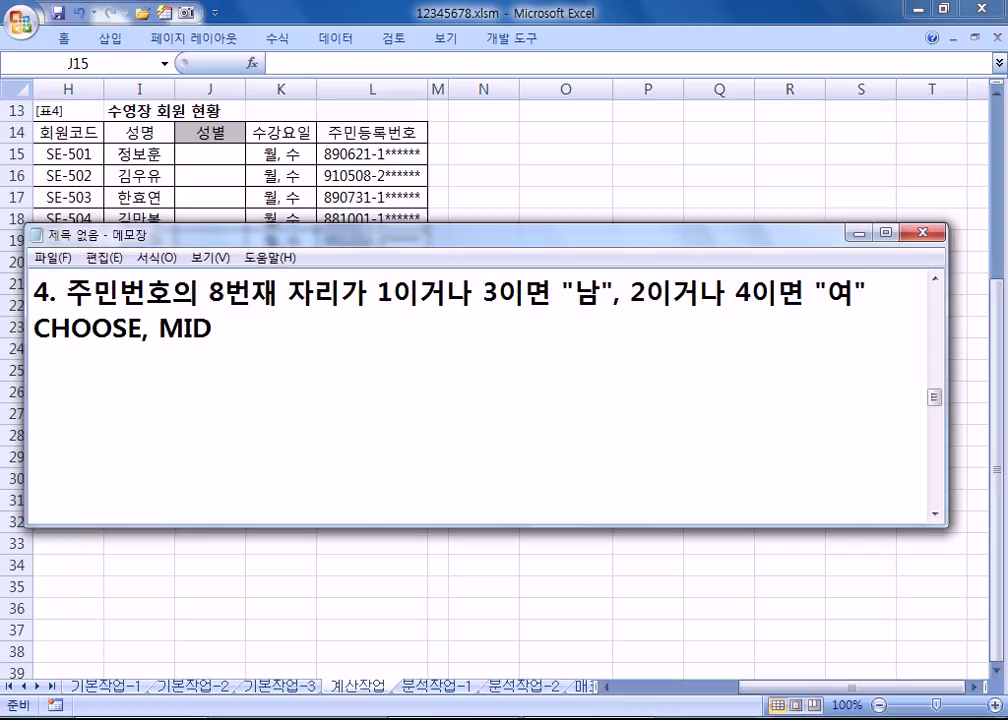
key("Return")
type("=CH")
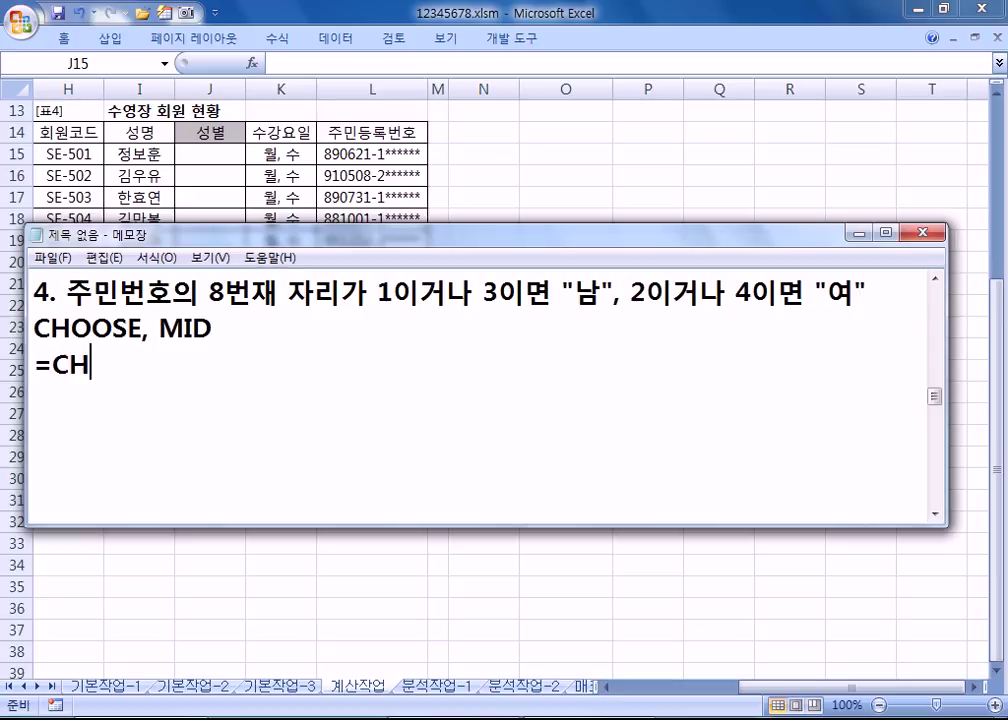
type("OOSE(")
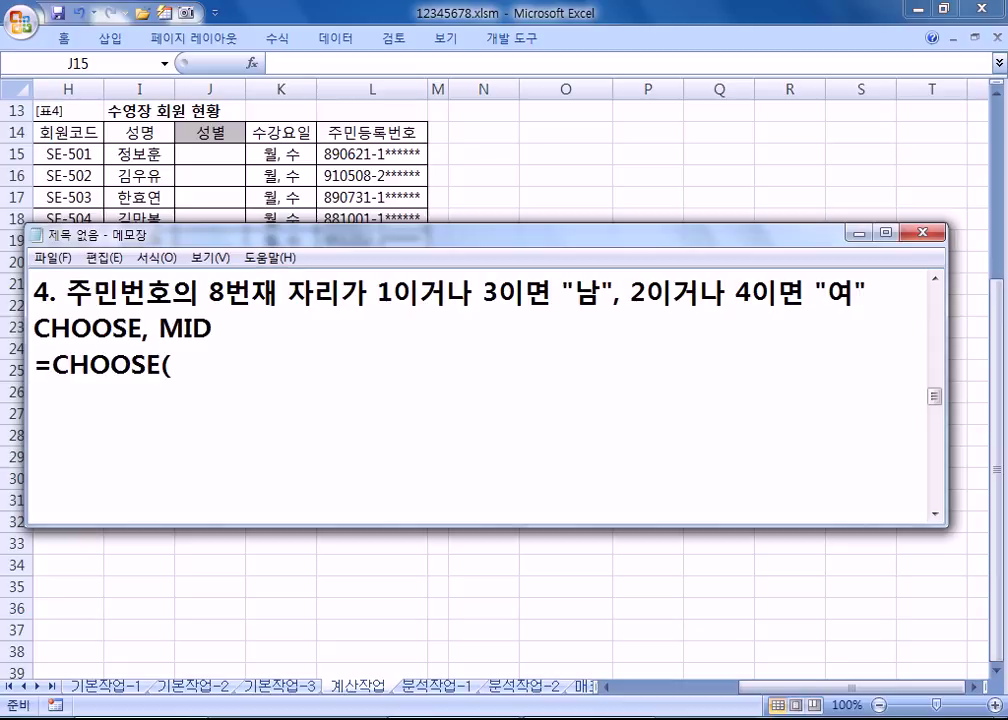
type("수")
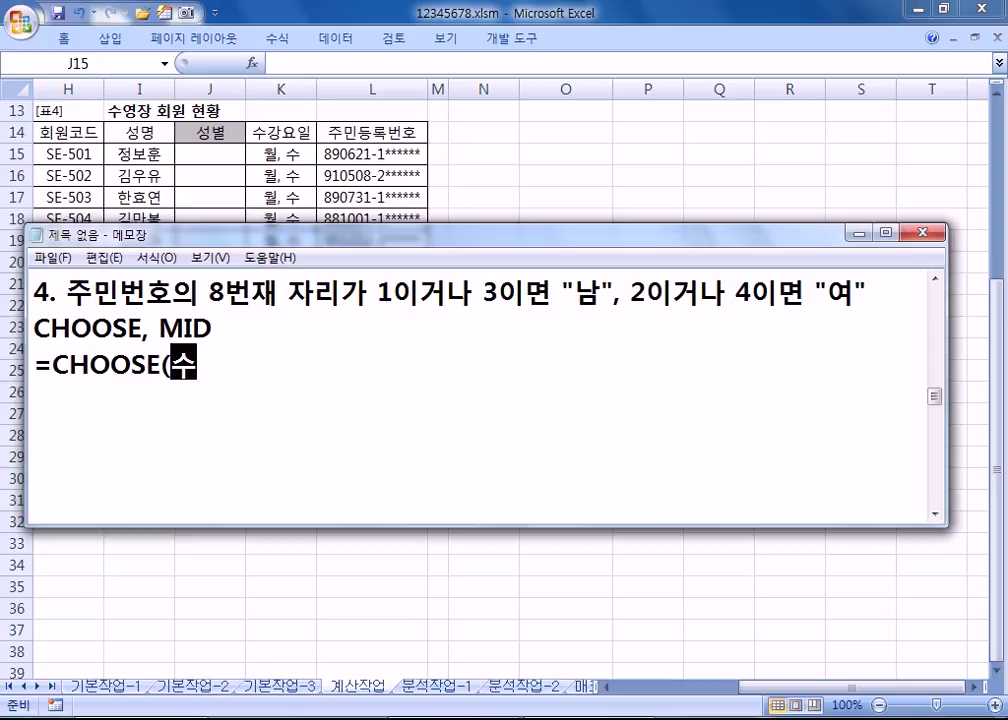
type(", 값 ㅂ")
key("BackSpace")
key("BackSpace")
key("BackSpace")
key("BackSpace")
key("BackSpace")
key("BackSpace")
type("값1, 값2, 값3, ...)")
key("Return")
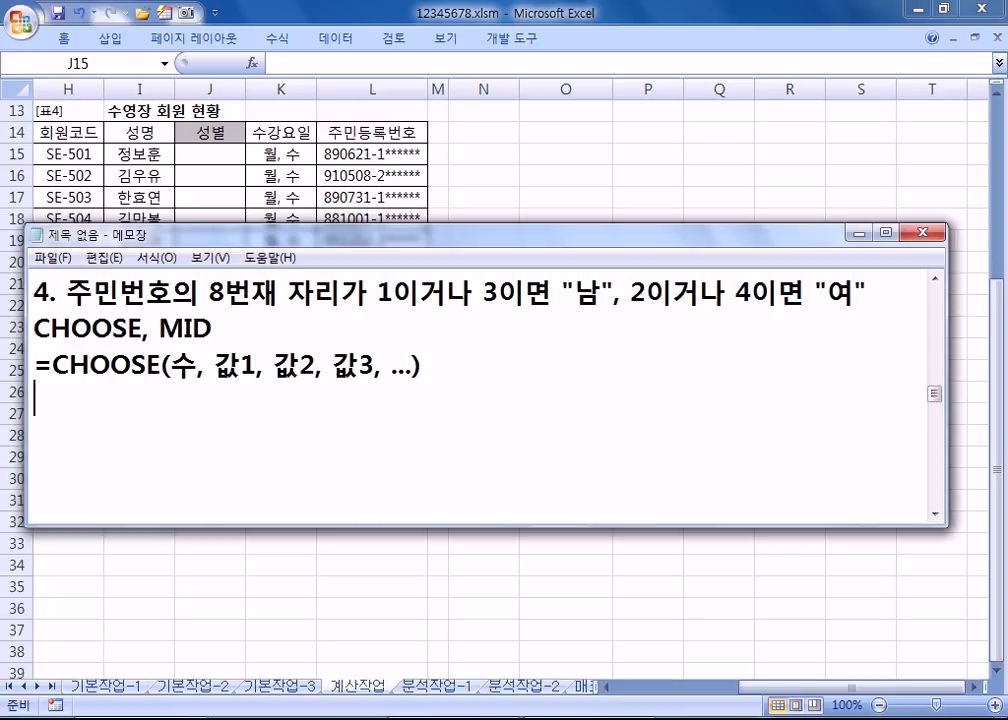
Step: Write the line =CHOOSE(성별코드, "남", "여", "남", "여")
type("=CHOOSE(*")
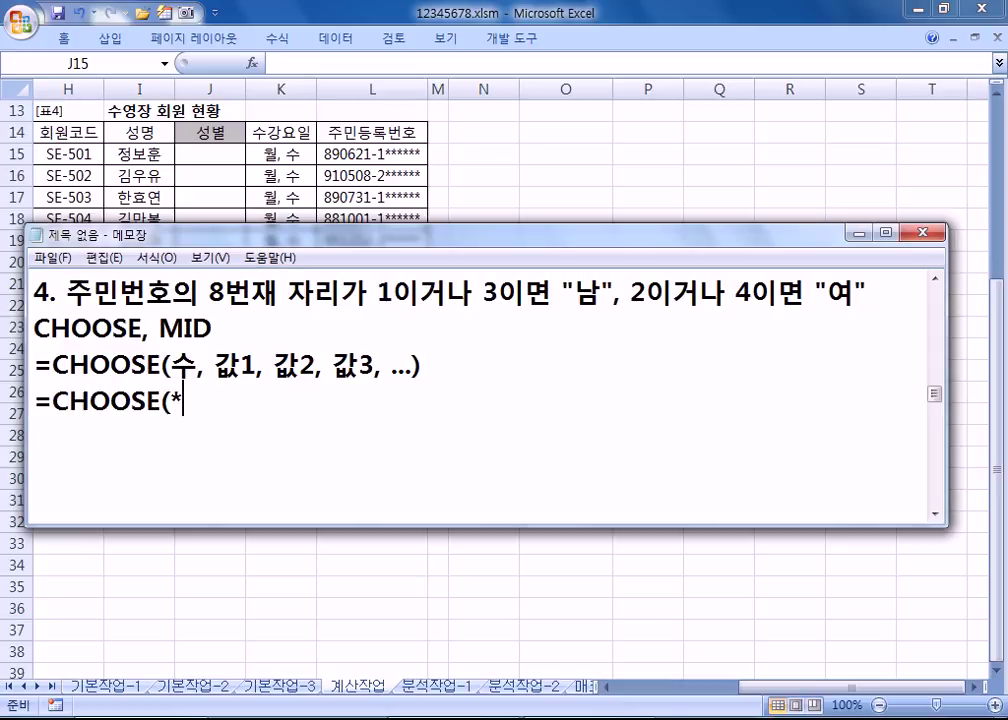
key("BackSpace")
type("성별코")
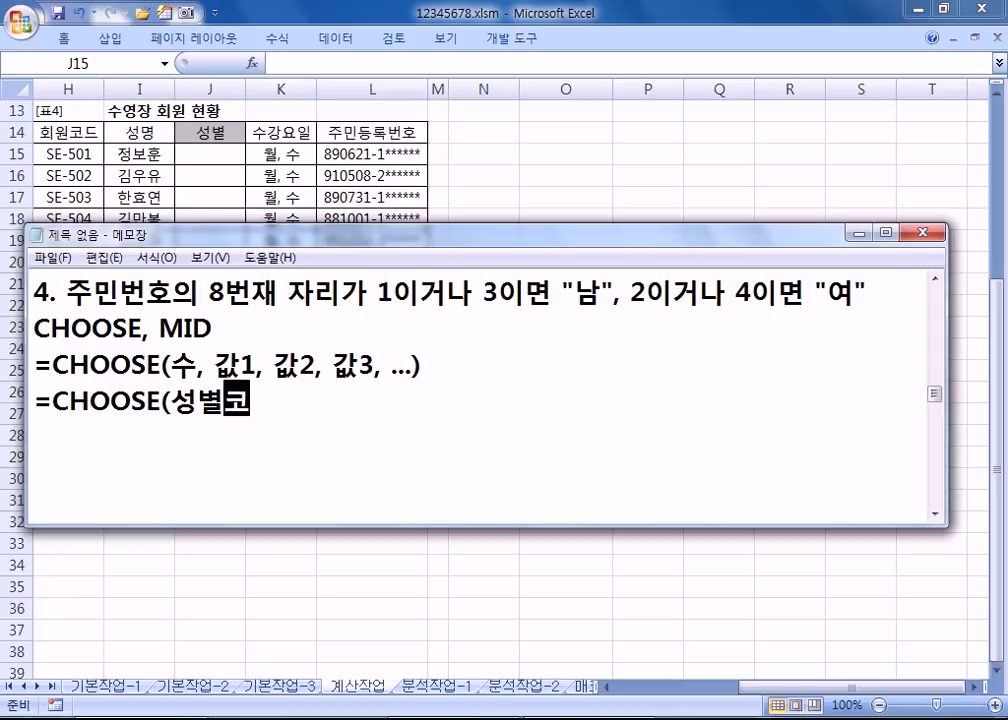
type("드, \"남\", \"")
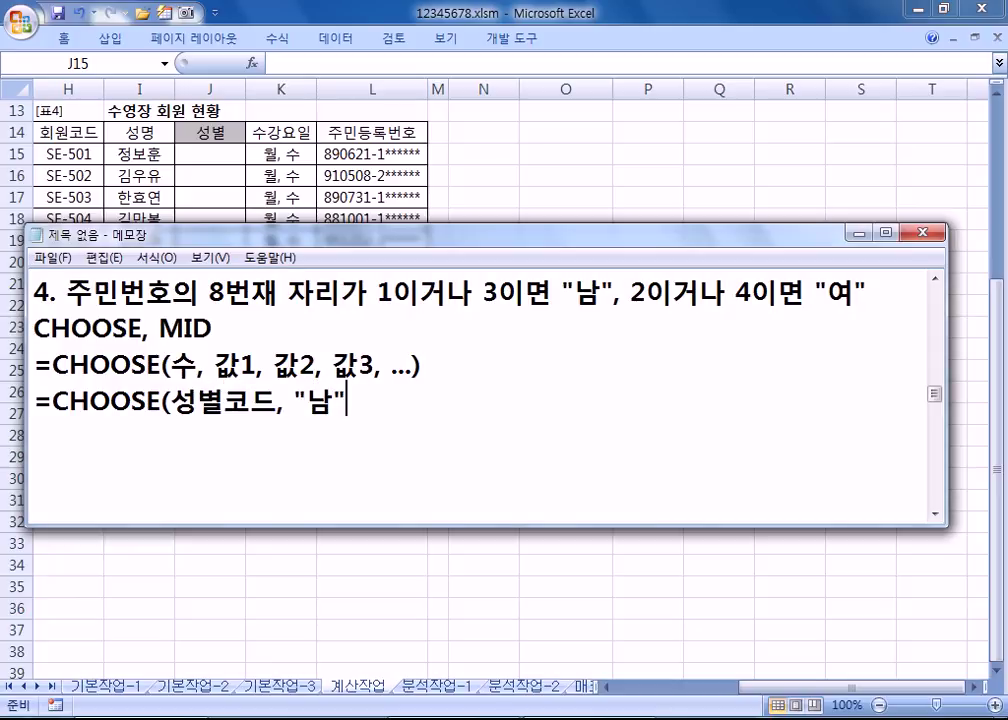
type("여\", \"")
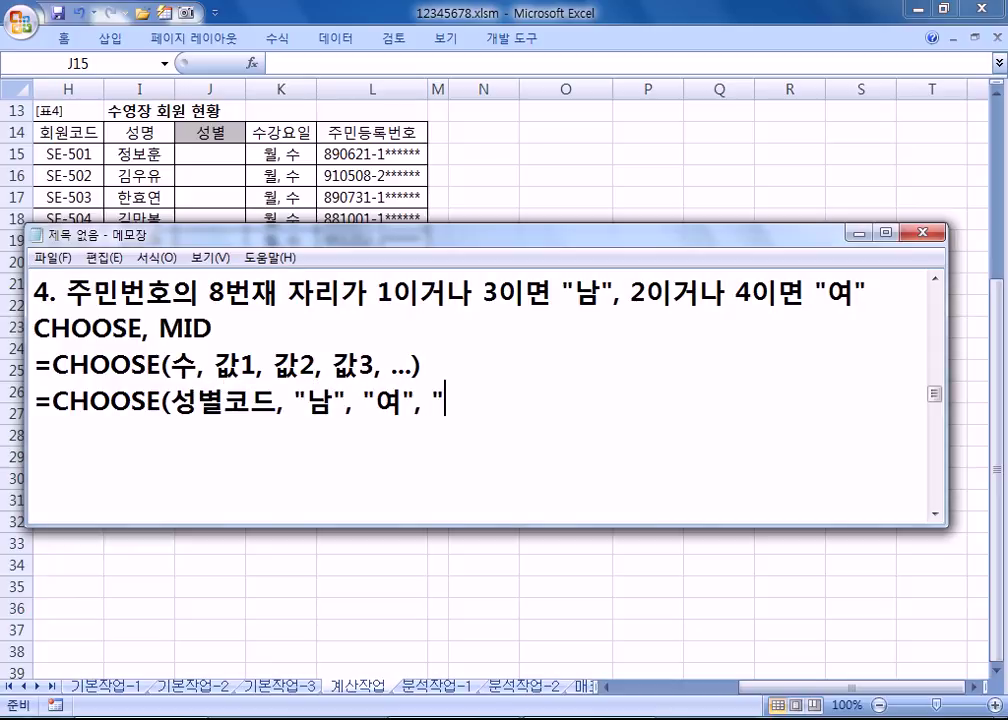
type("남\", \"여")
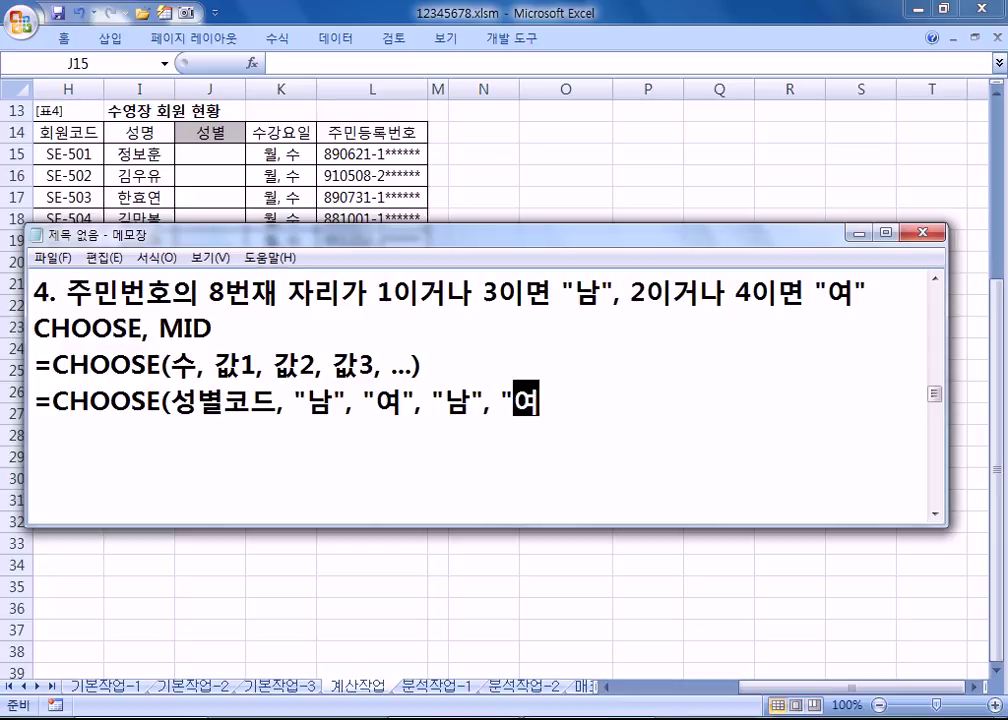
type("\")")
key("Return")
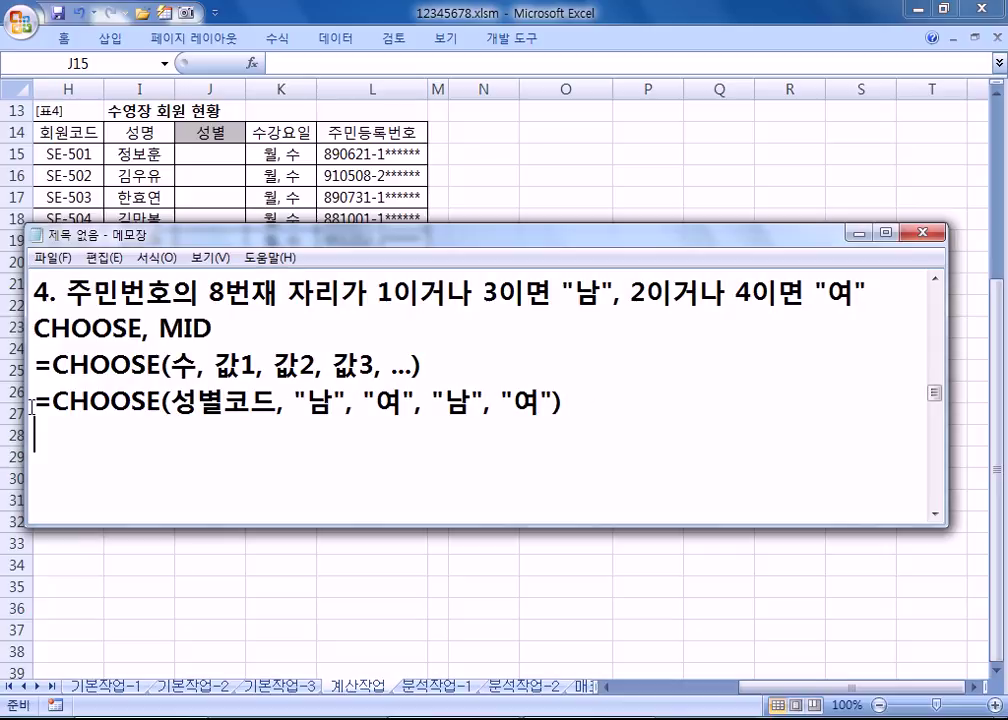
key("shift+Up")
Step: Duplicate that line and replace 성별코드 with MID(L15, 8, 1) in the copy
key("ctrl+c")
left_click(40, 436)
key("ctrl+v")
left_click_drag(172, 437, 276, 437)
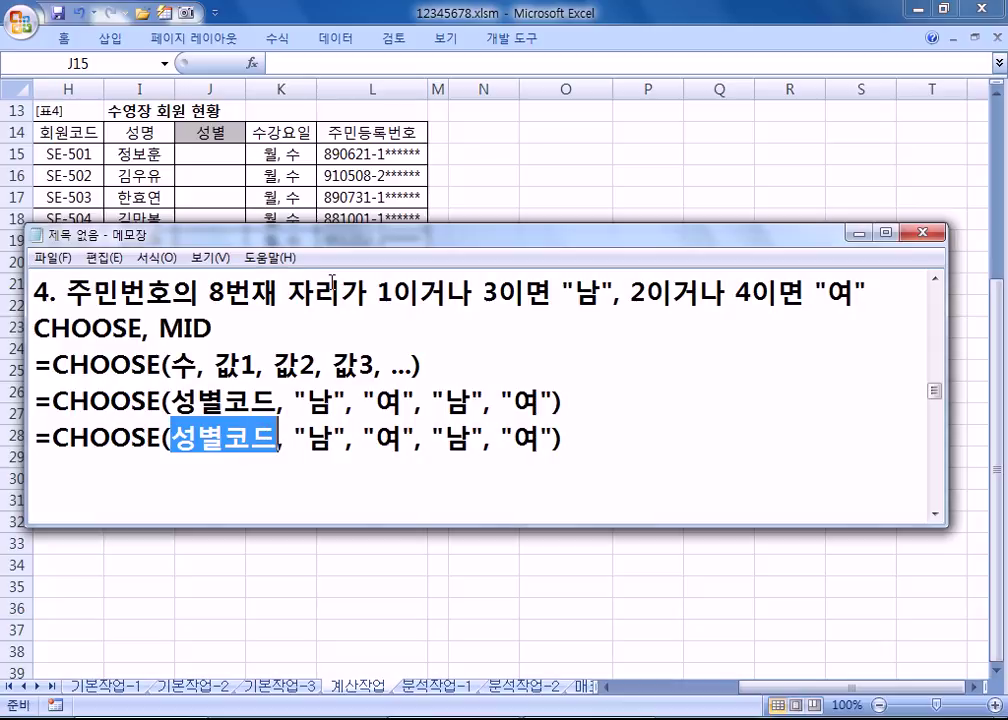
type("MID(")
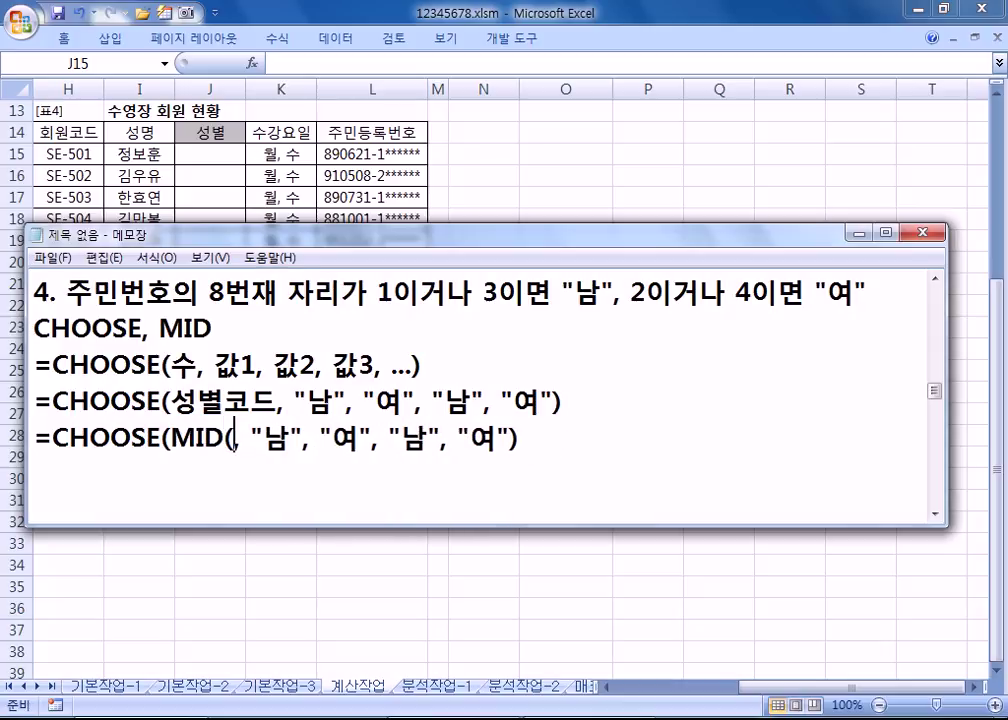
type("L15, 8, 1)(")
key("BackSpace")
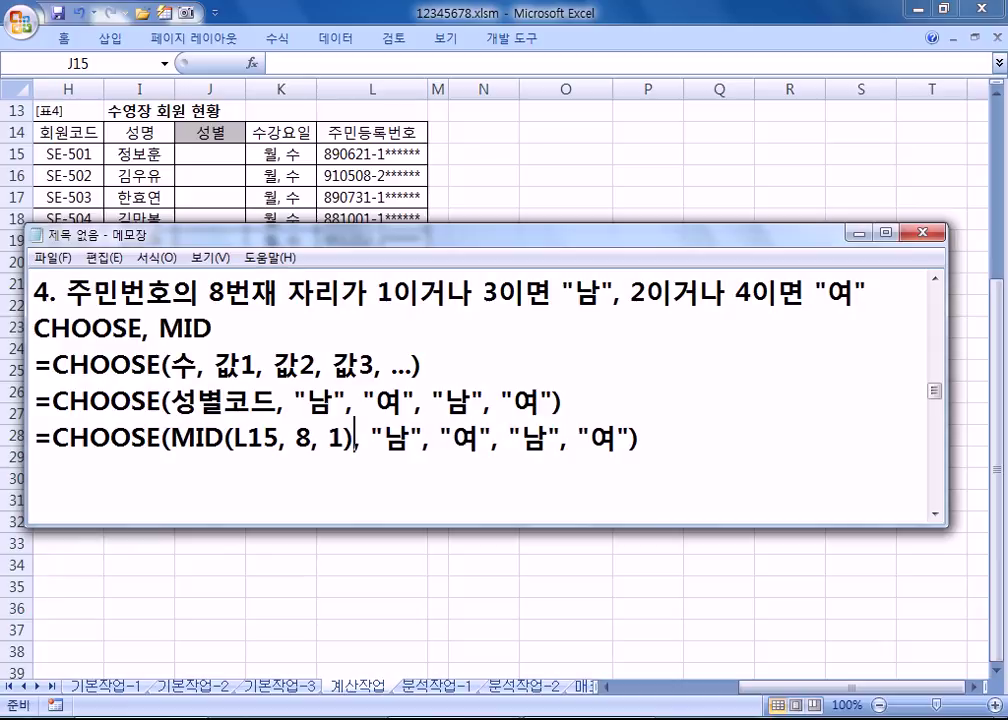
Step: Add the note heading '* 짝수, 홀수를 판별' on a new line
key("Return")
key("Return")
type("*")
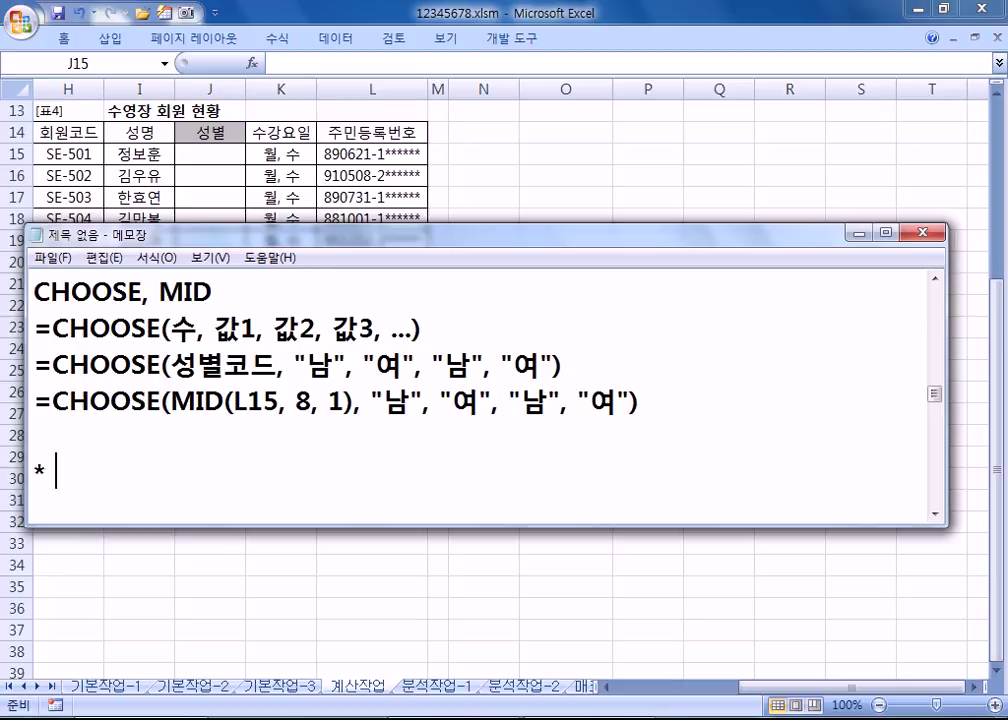
type(" 짝수, 홀")
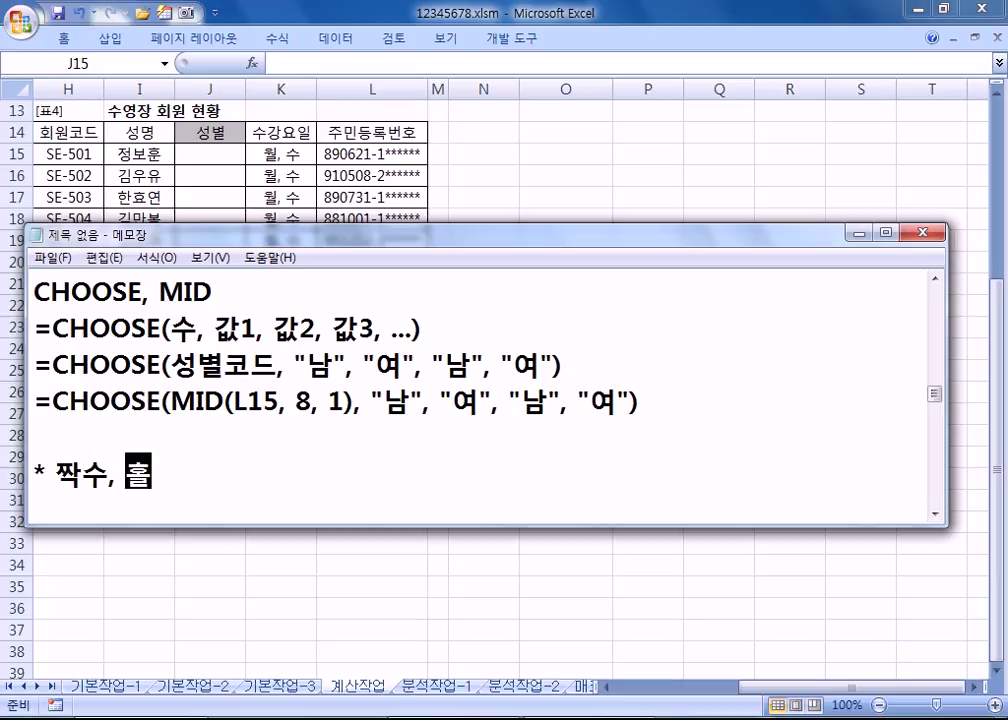
type("술를 판별")
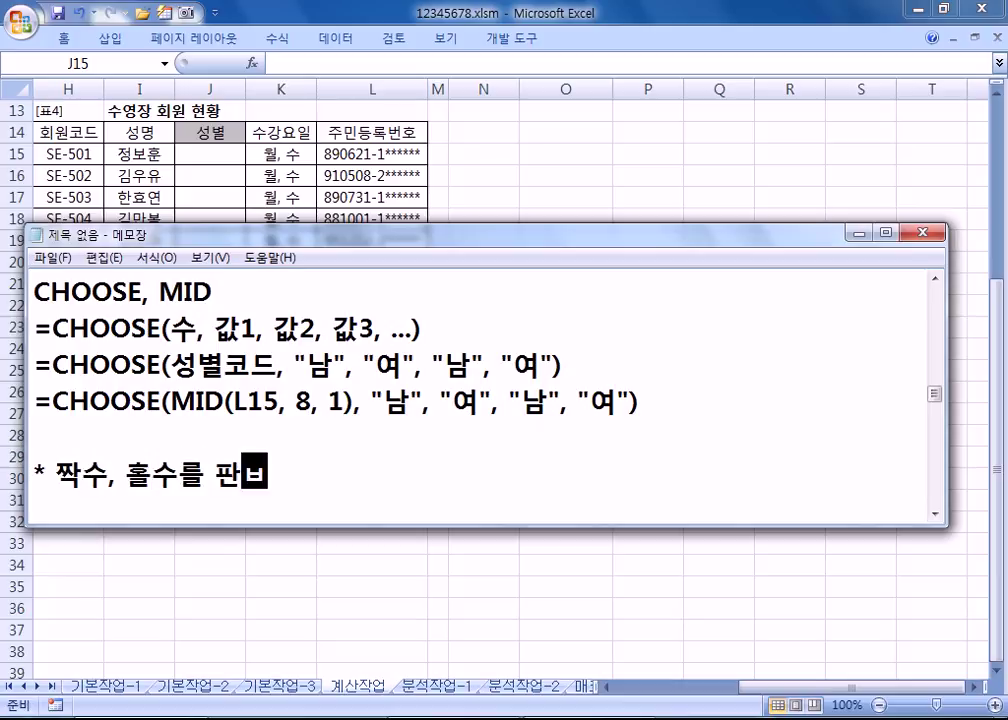
Step: Write the draft formula =CHOOSE(수를 이용, "짝수", "홀수") below the heading
key("Return")
type("=C")
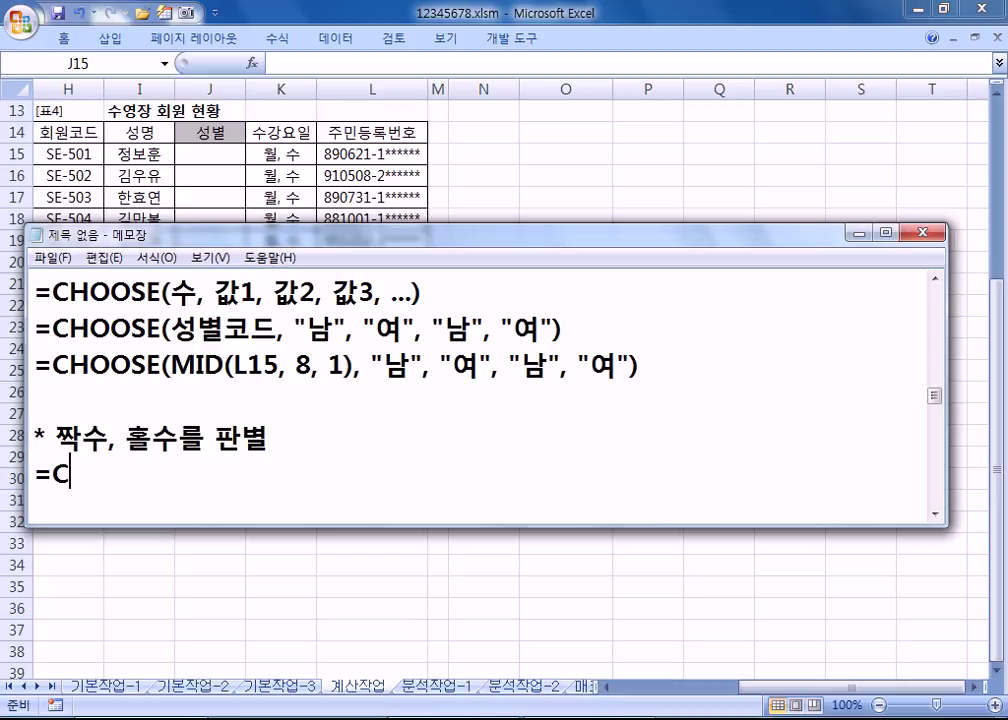
type("HOOSE(")
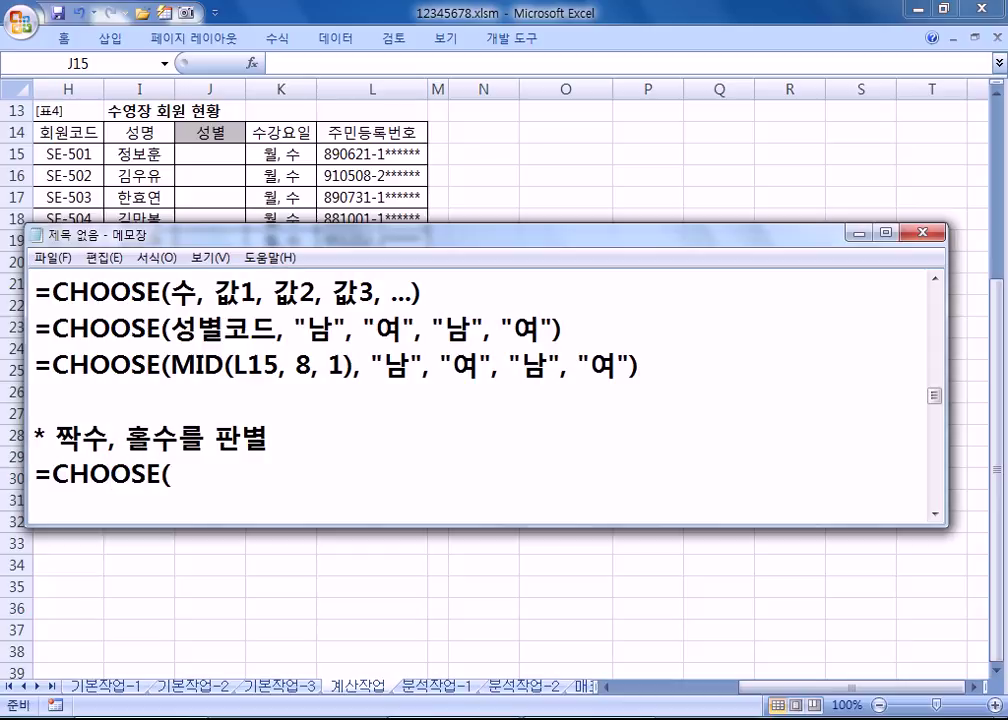
key("BackSpace")
type("TNT")
key("BackSpace")
key("BackSpace")
key("BackSpace")
type("수를 ")
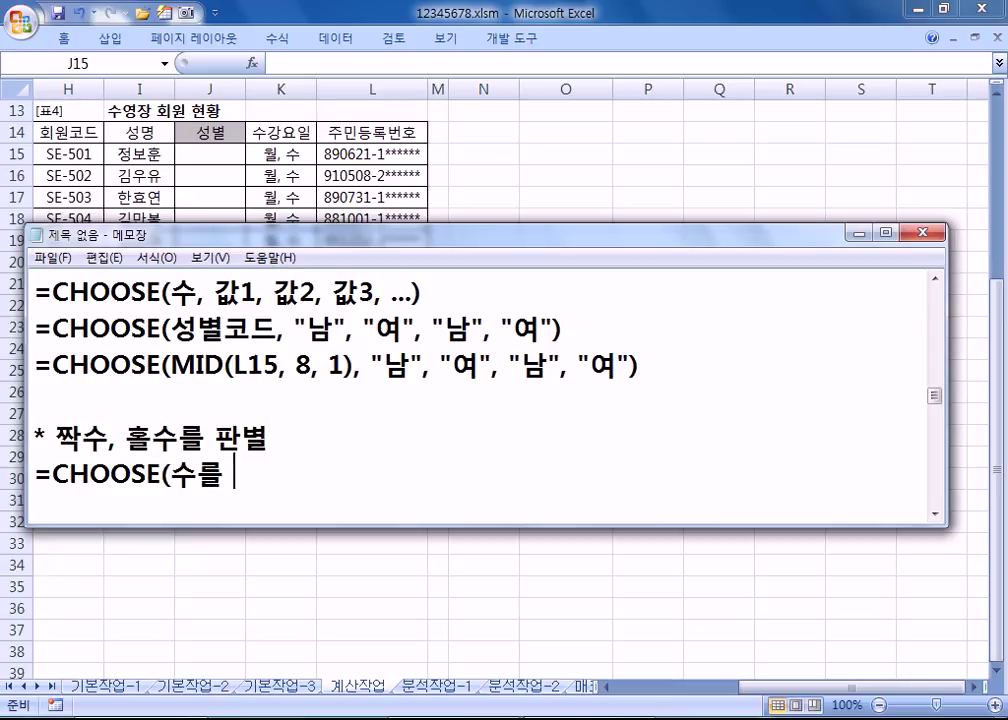
type("잉용, \"")
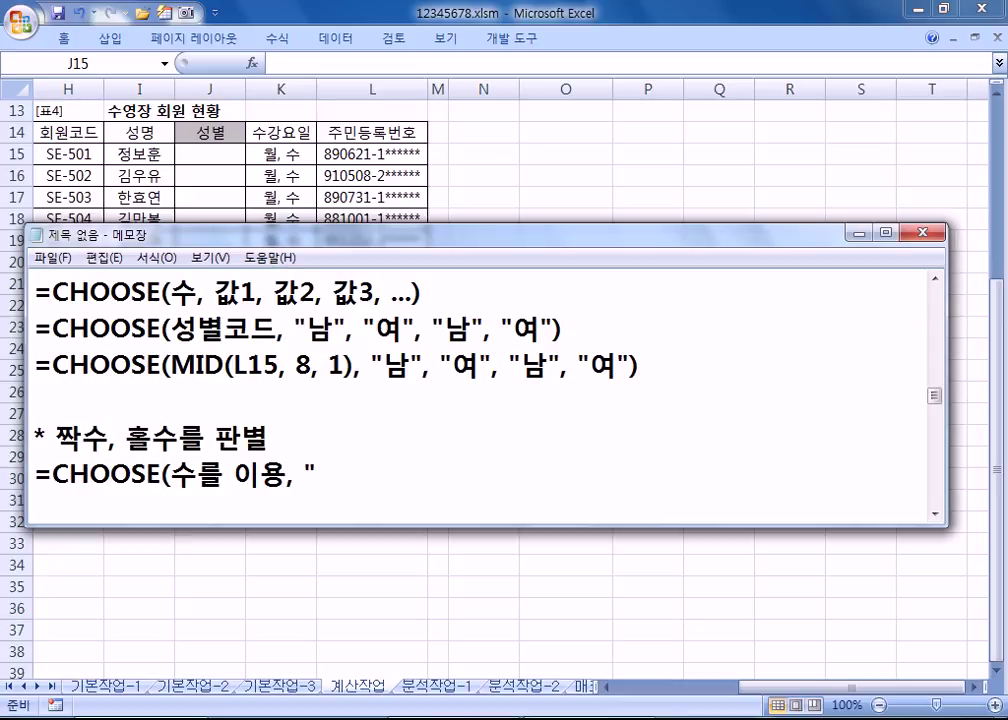
type("짜ㄱ")
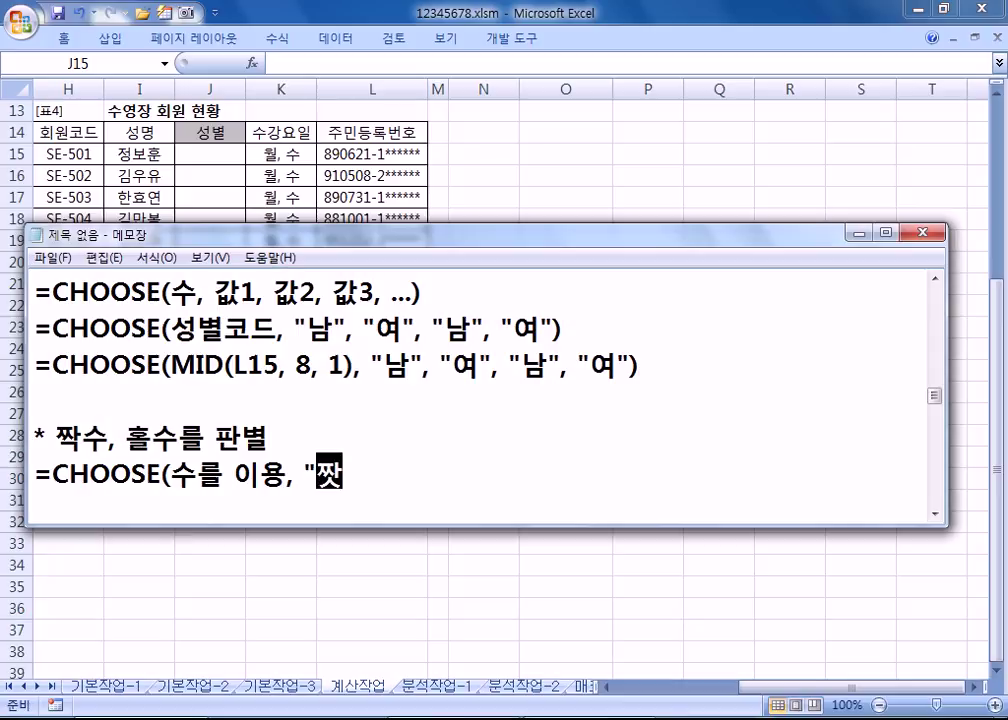
type("수")
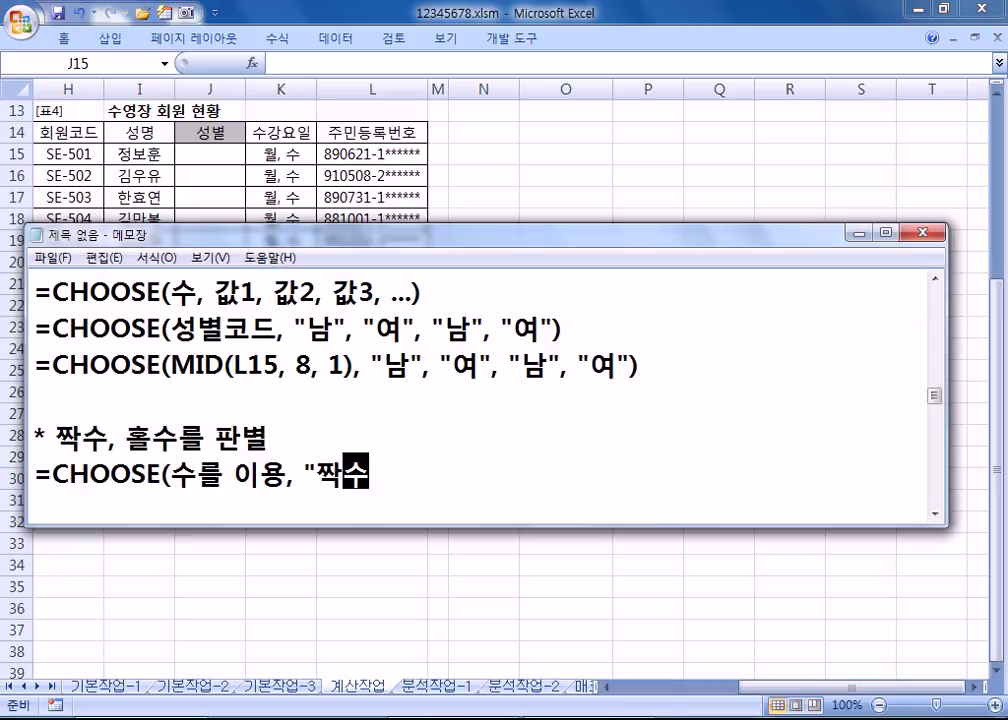
type("\", \"홀")
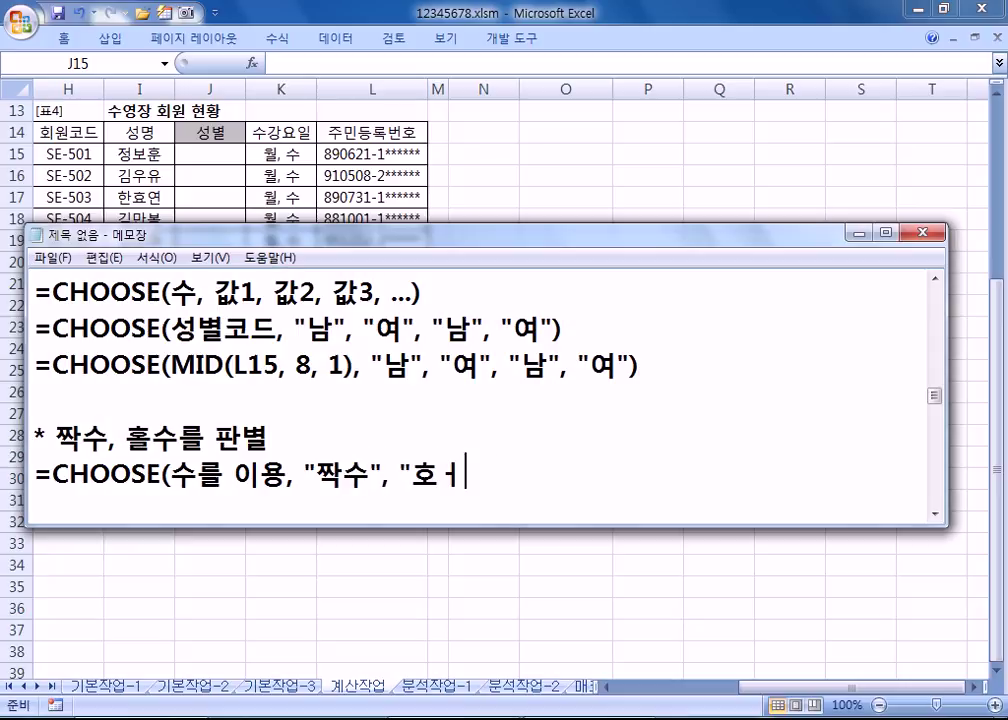
type("수\")")
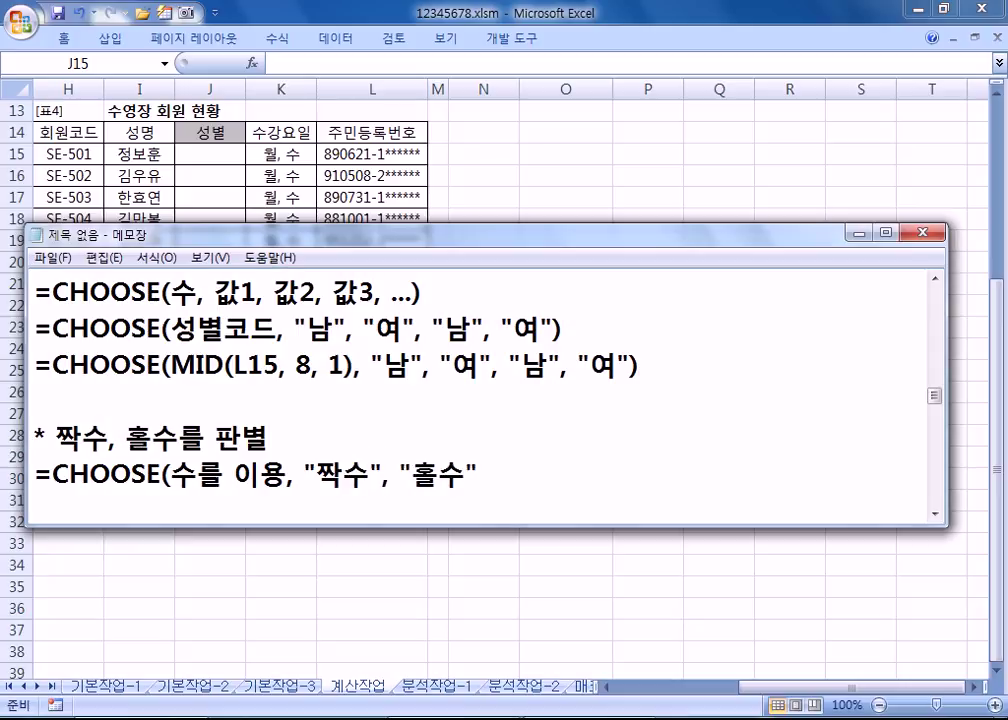
Step: Duplicate the even/odd formula line and change its first argument to MOD(수, 2)
key("Return")
key("Up")
key("shift+End")
key("ctrl+c")
key("Down")
key("ctrl+v")
key("ctrl+Left")
key("ctrl+Left")
key("ctrl+Left")
key("ctrl+Left")
key("ctrl+Left")
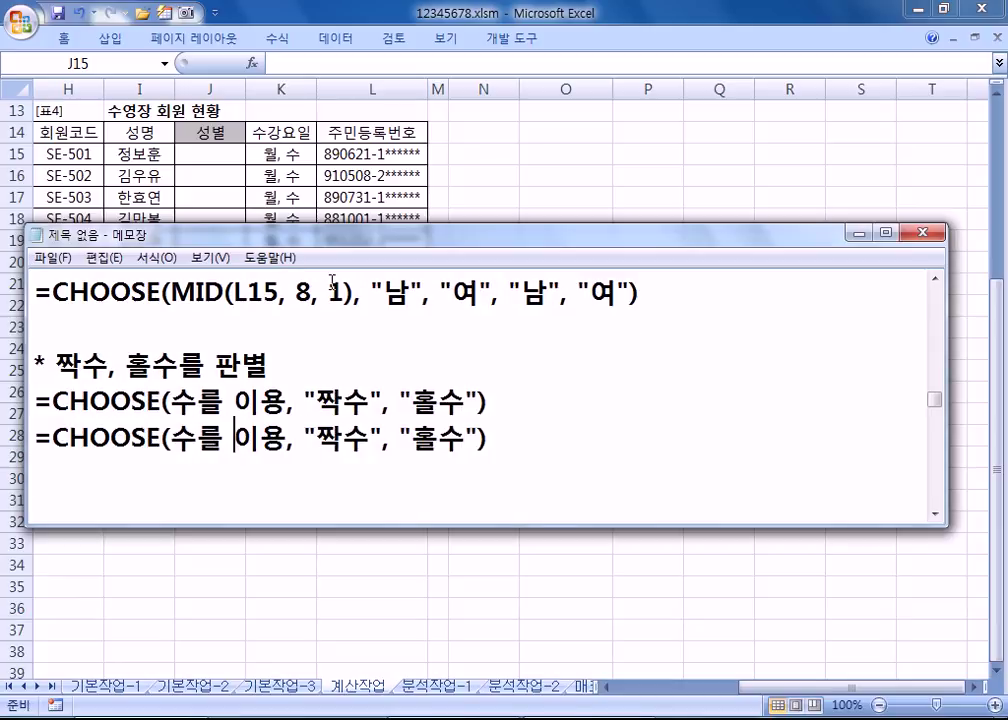
type("MOD(")
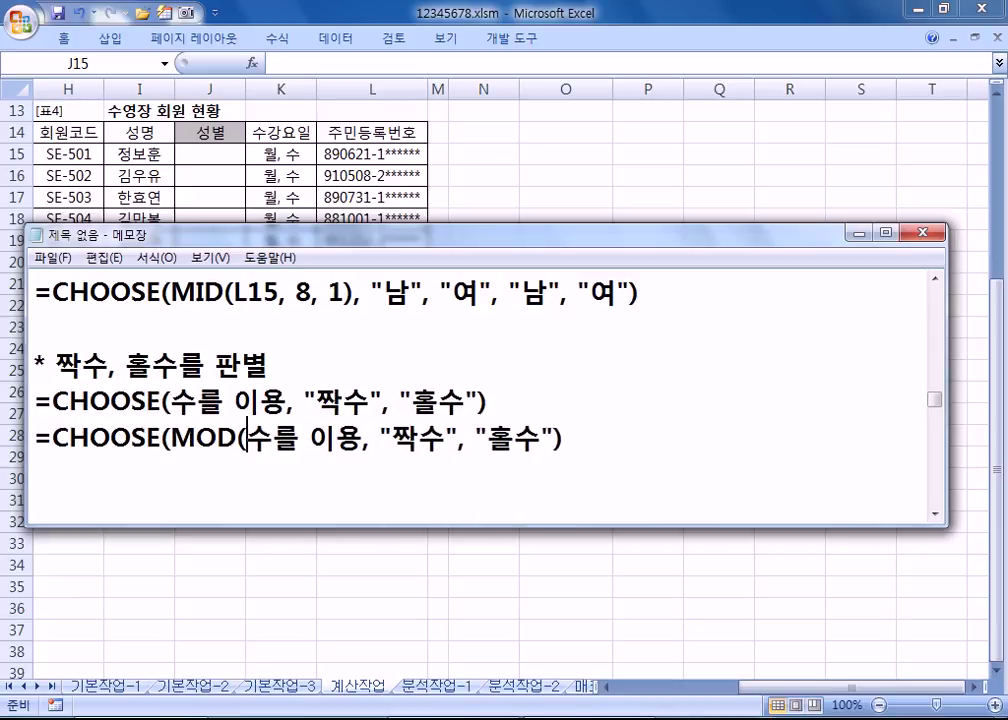
key("Right")
type(", 2)")
key("Delete")
key("Delete")
key("Delete")
key("Delete")
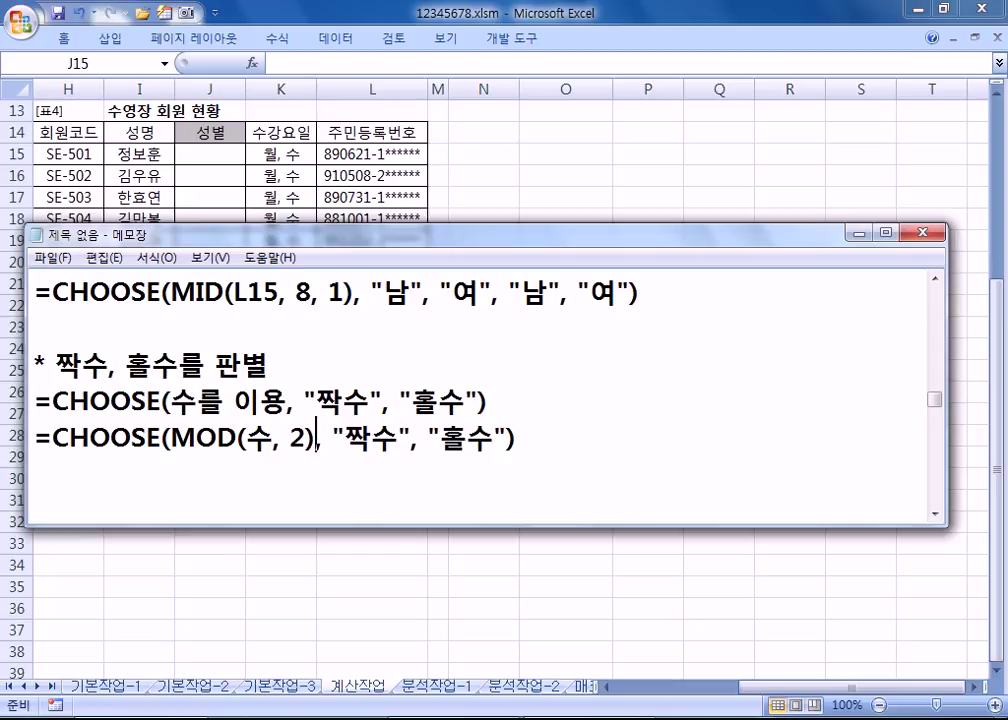
Step: Add +1 to complete =CHOOSE(MOD(수, 2)+1, "짝수", "홀수") and start a new line
left_click_drag(345, 440, 398, 440)
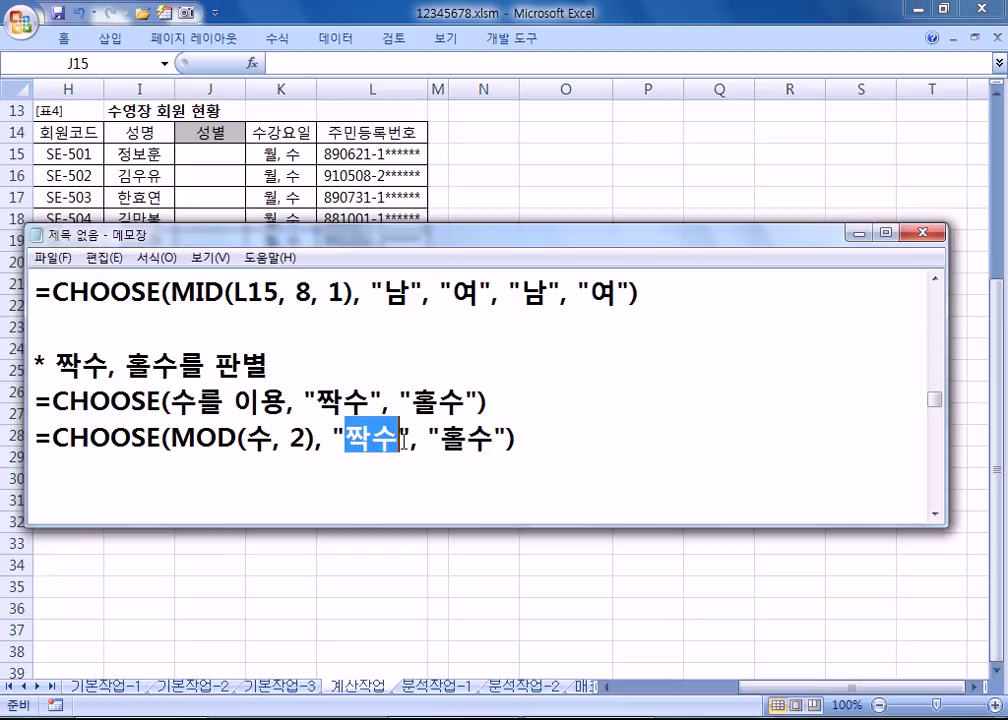
left_click(308, 438)
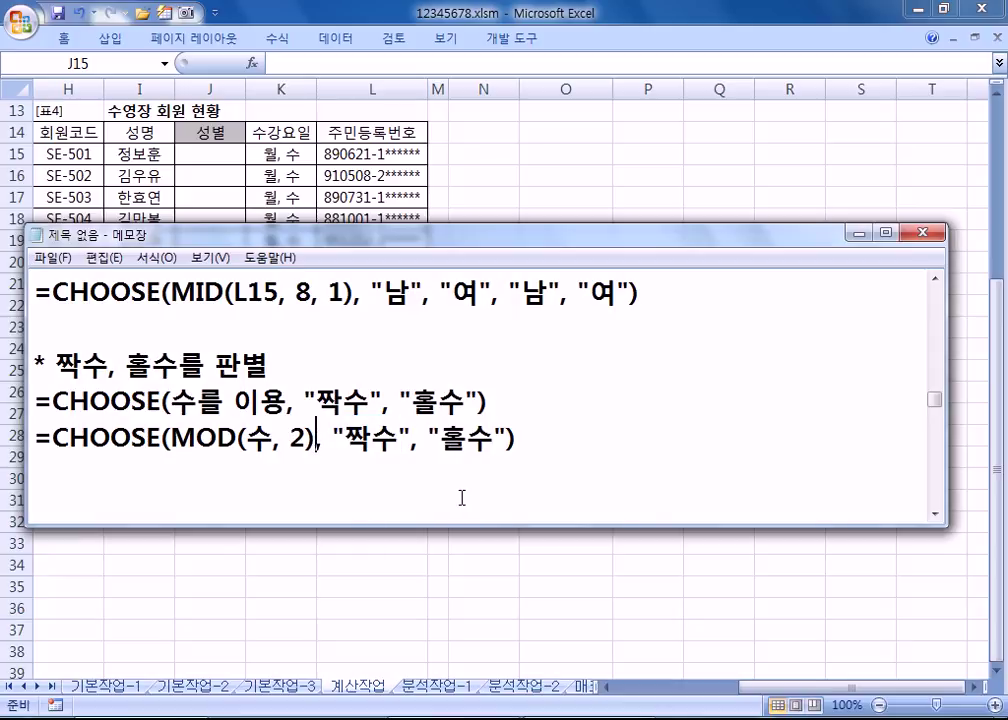
type("+1")
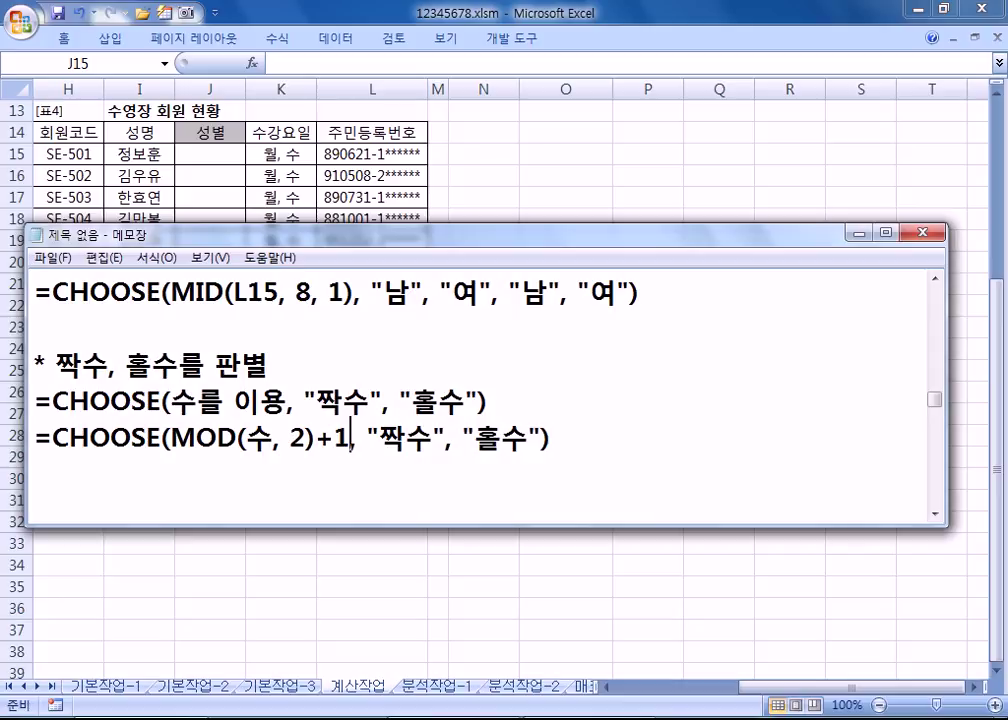
left_click(556, 440)
key("Return")
Step: Paste =CHOOSE(MID(L15, 8, 1), "남", "여", "남", "여") into J15 and fill it down to J26
scroll(112, 510, "up", 1)
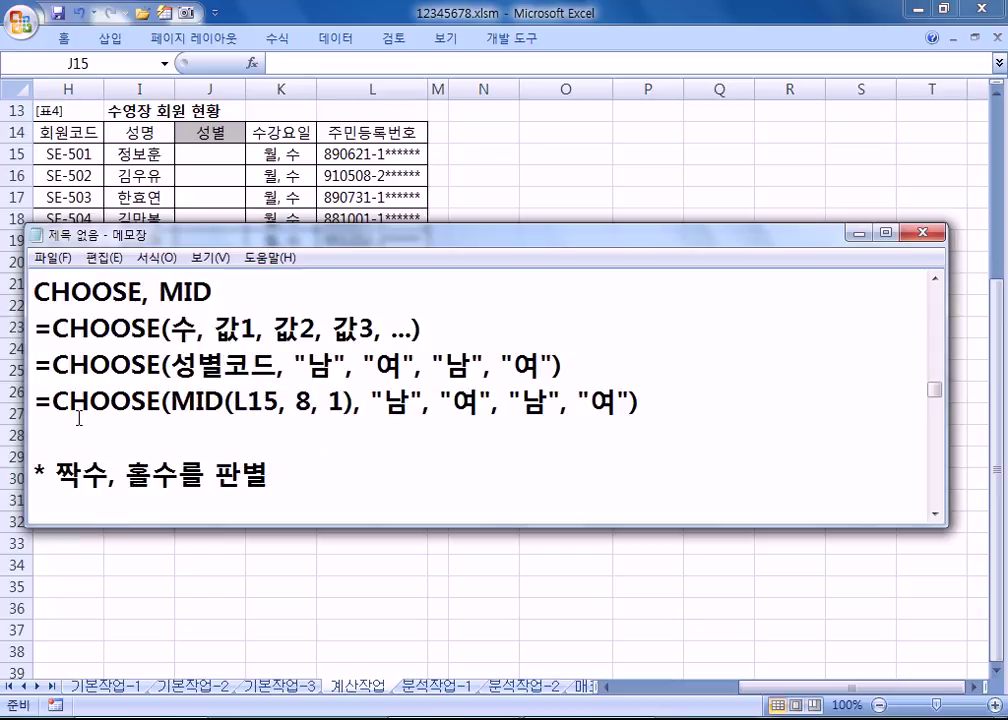
left_click_drag(38, 398, 643, 403)
left_click(225, 153)
double_click(214, 151)
key("ctrl+v")
key("Return")
left_click(227, 155)
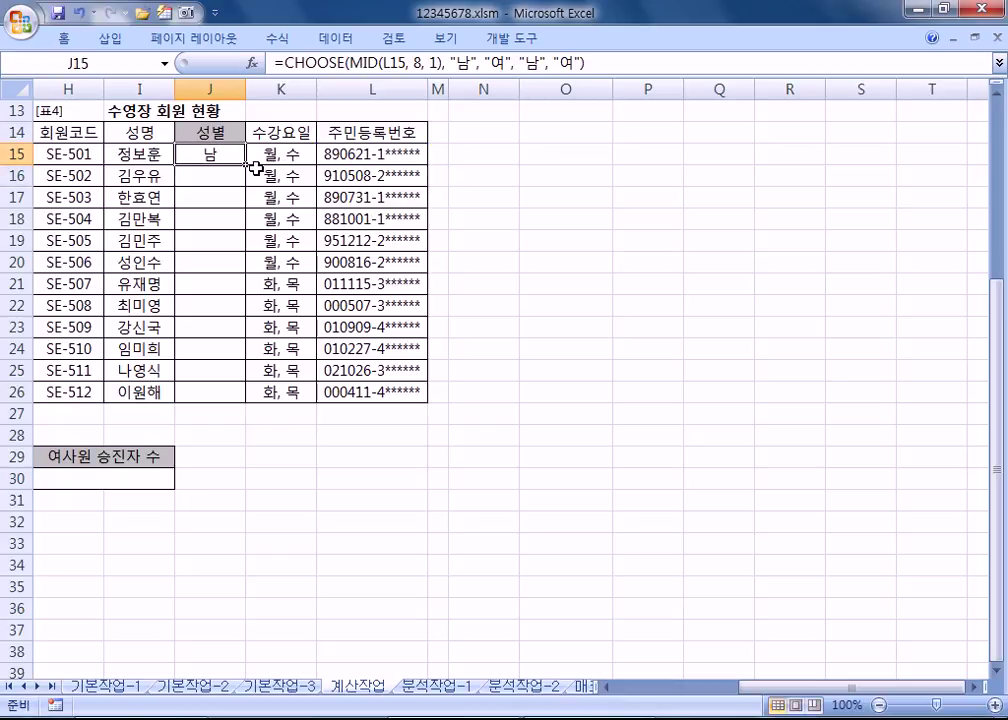
double_click(249, 170)
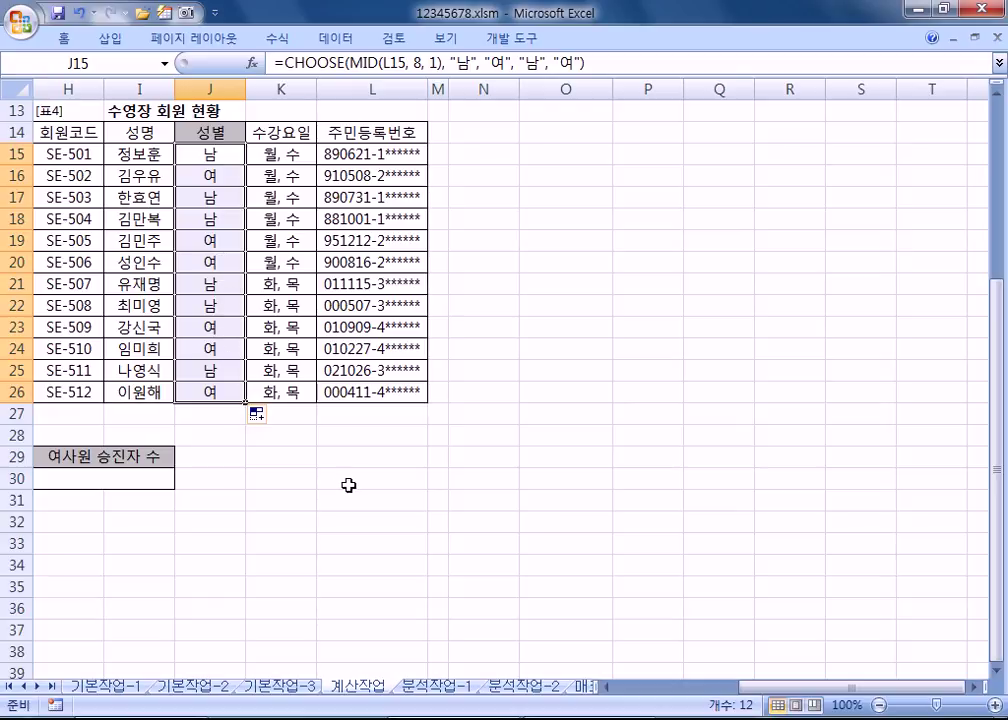
key("Home")
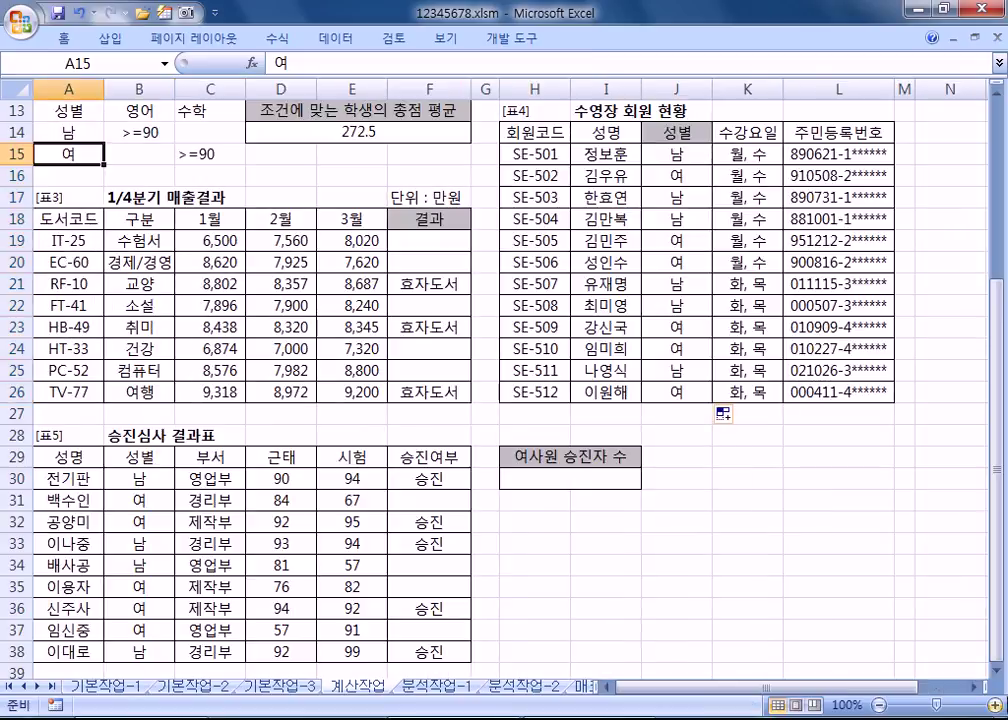
Step: Move the Notepad window lower so the promotion table stays visible
scroll(250, 392, "down", 4)
scroll(252, 398, "down", 1)
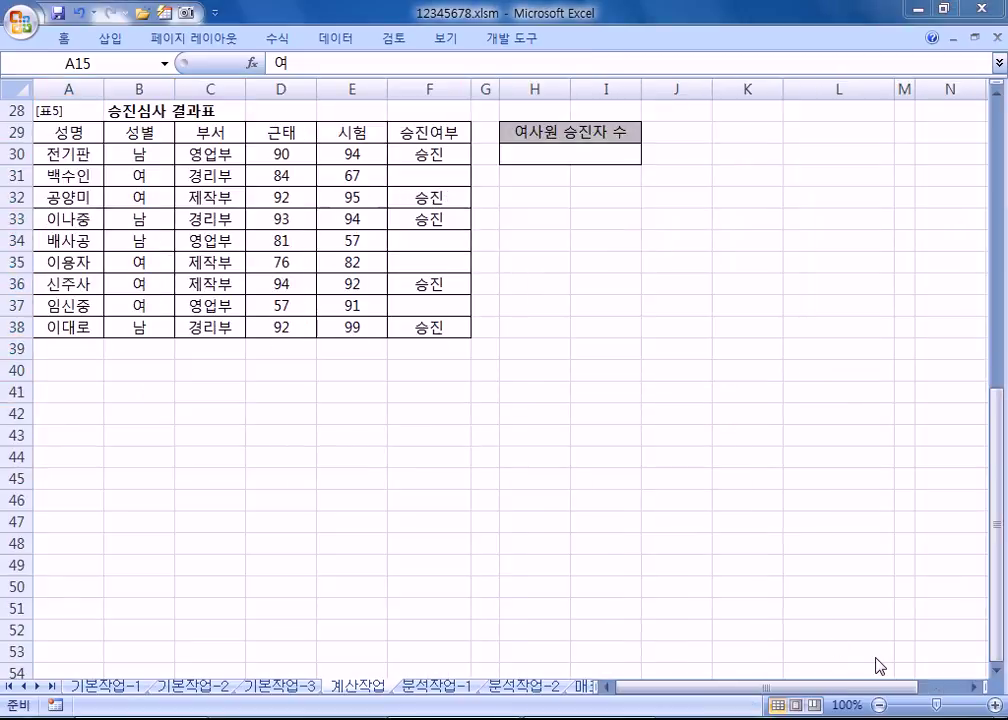
key("alt+Tab")
scroll(349, 467, "down", 2)
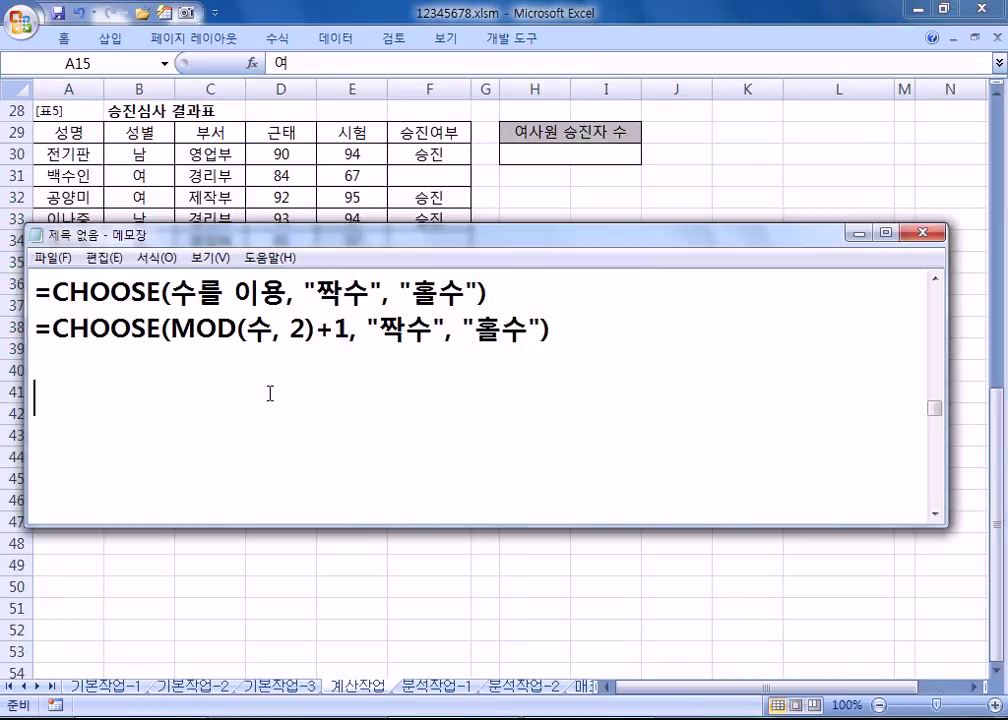
left_click_drag(328, 242, 336, 361)
Step: Type task 5: 성별이 "여" 이면서 승진여부가 "승진"인 여사원 승진자수를 구하라
type("5. TJ")
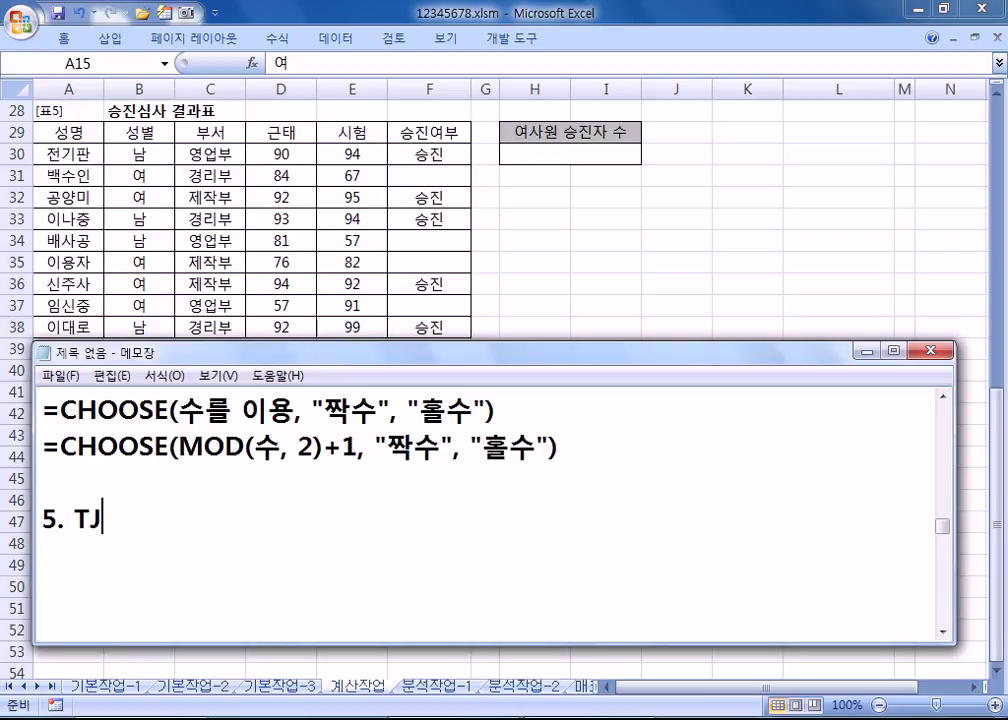
type("DQUFDL")
key("BackSpace")
key("BackSpace")
key("BackSpace")
key("BackSpace")
key("BackSpace")
key("BackSpace")
key("BackSpace")
key("BackSpace")
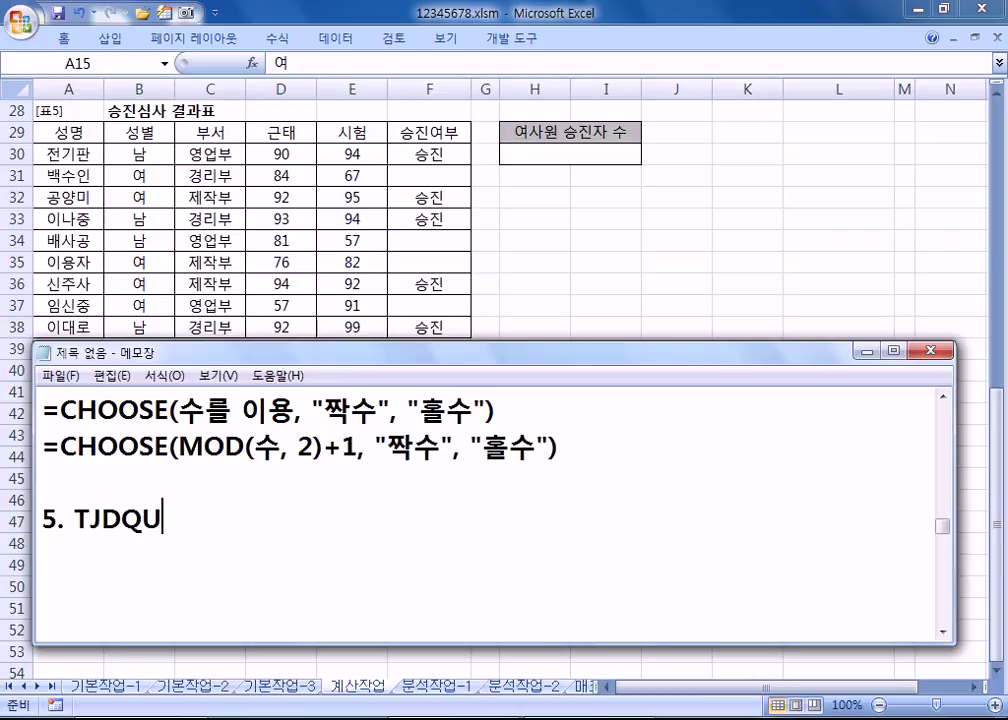
type("성별이 ")
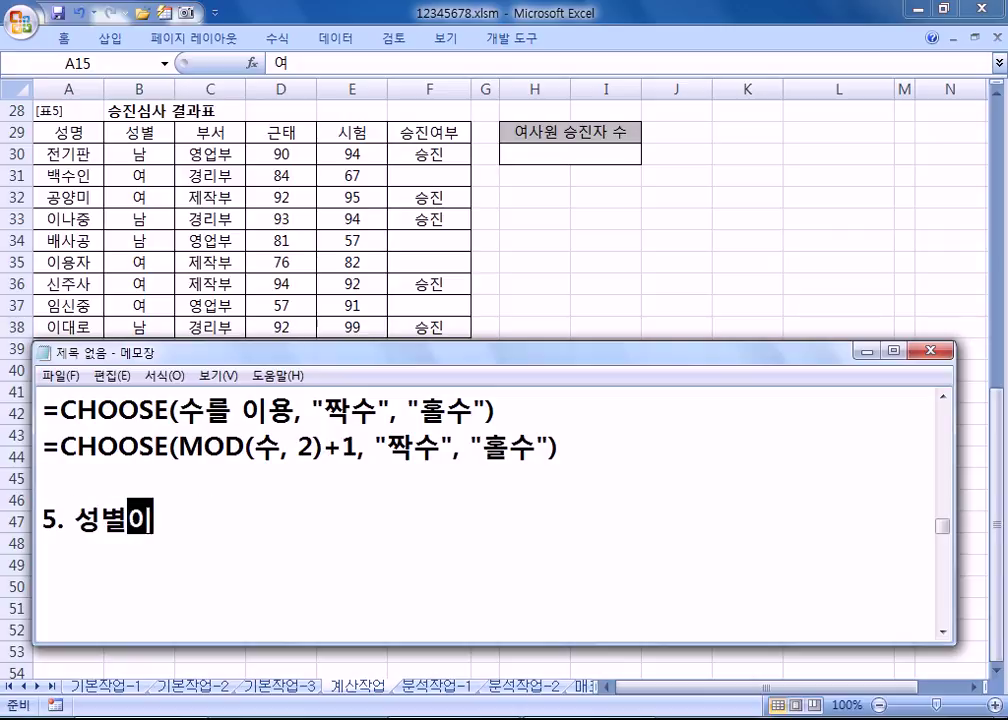
type("\"여")
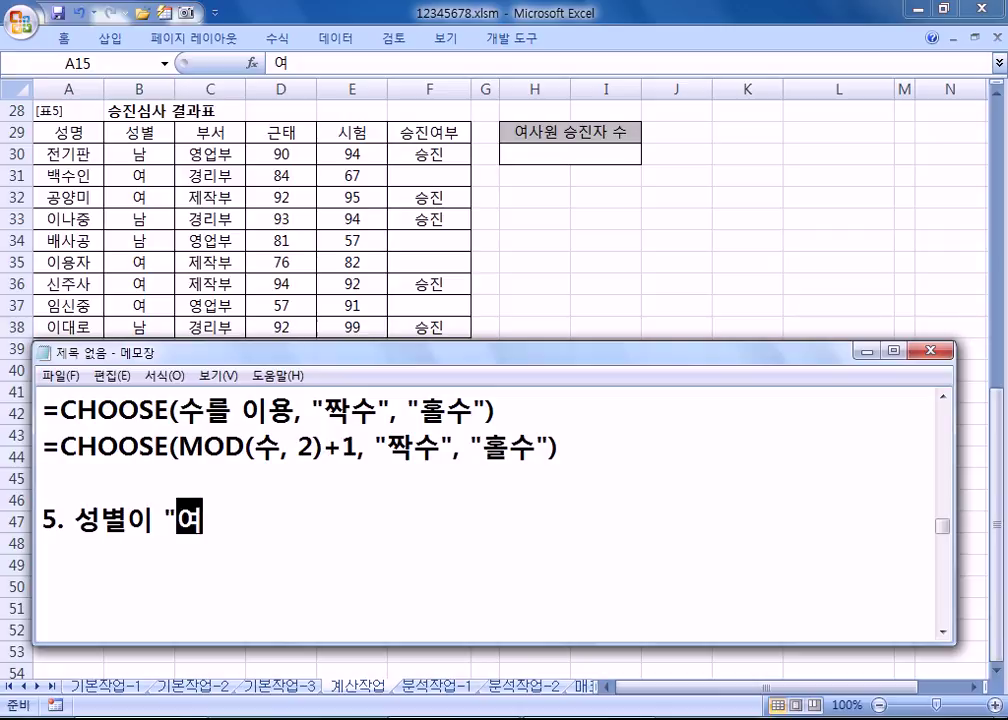
type("\" ")
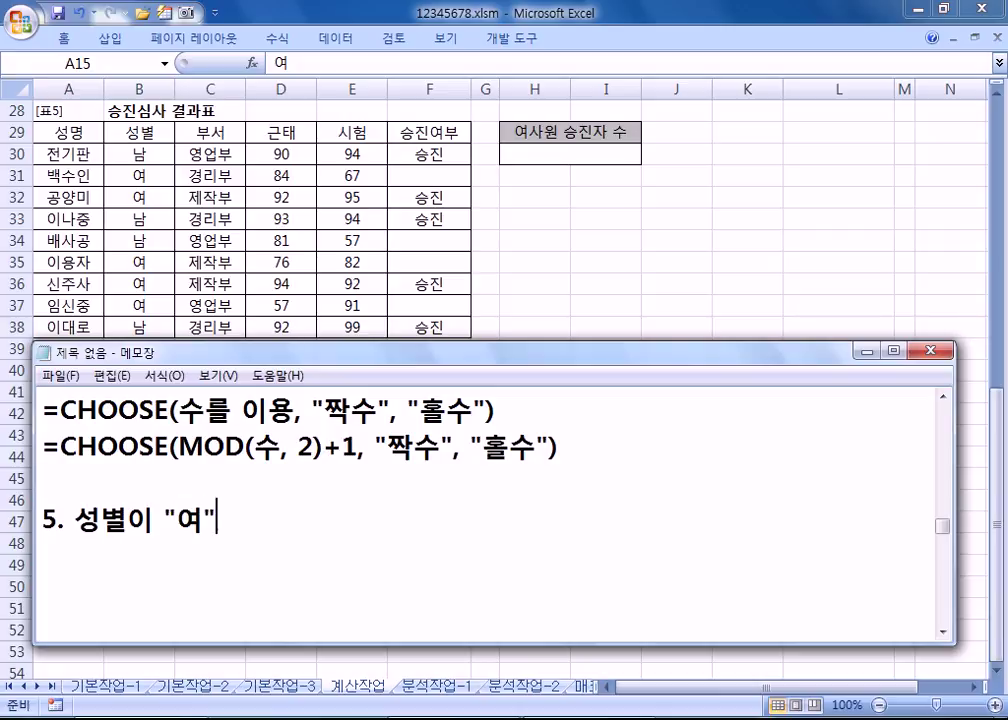
type("이면")
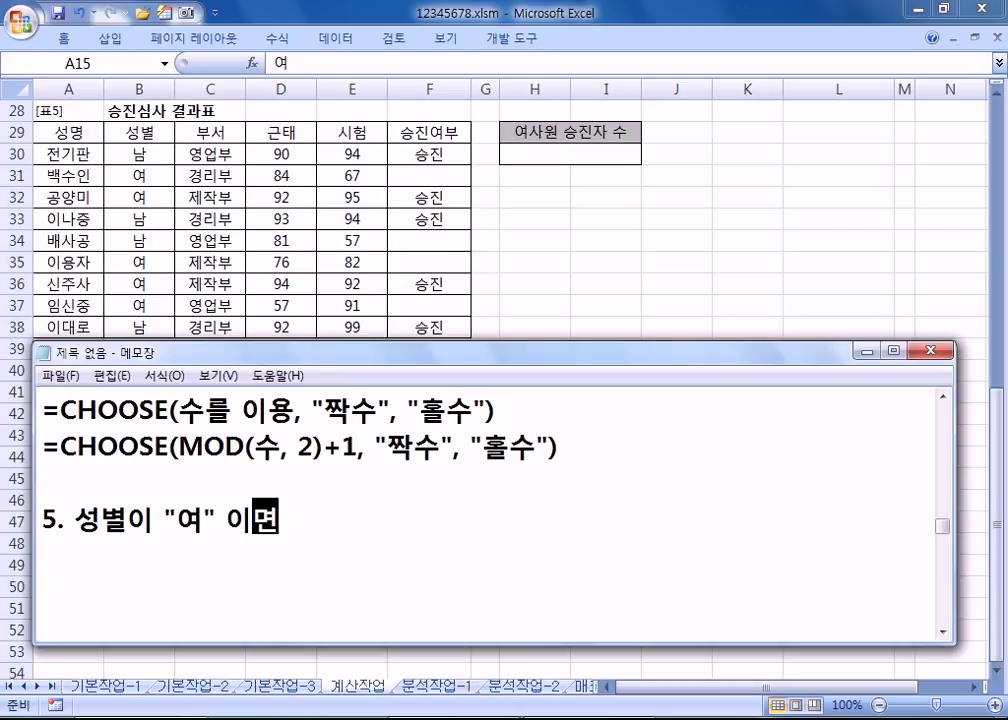
type("서 승진여북")
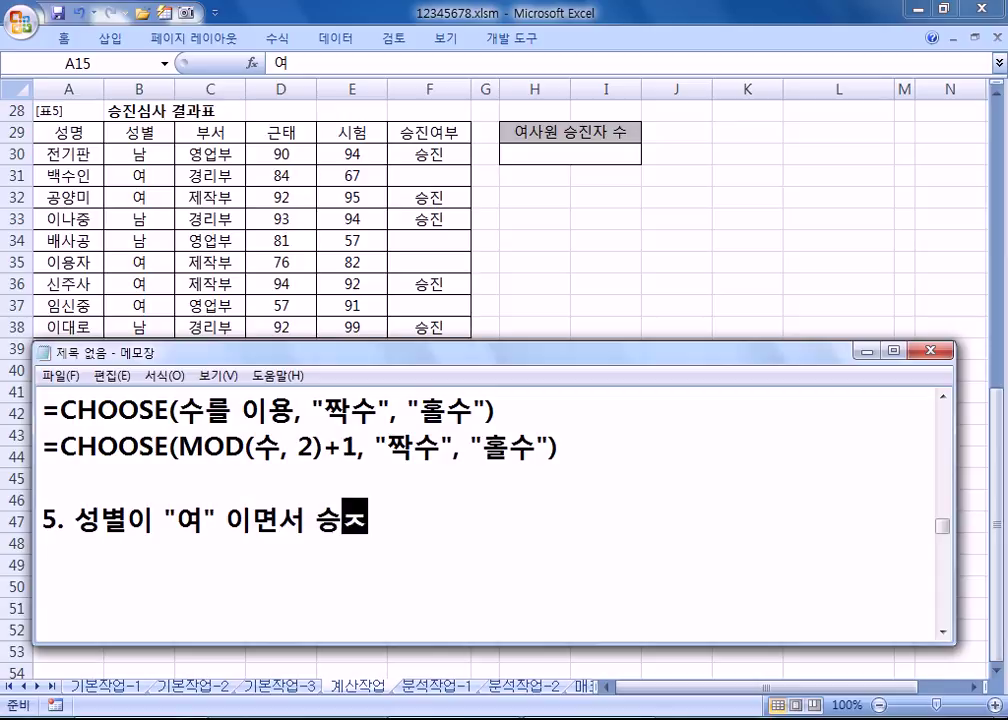
type("가 \"승진\"")
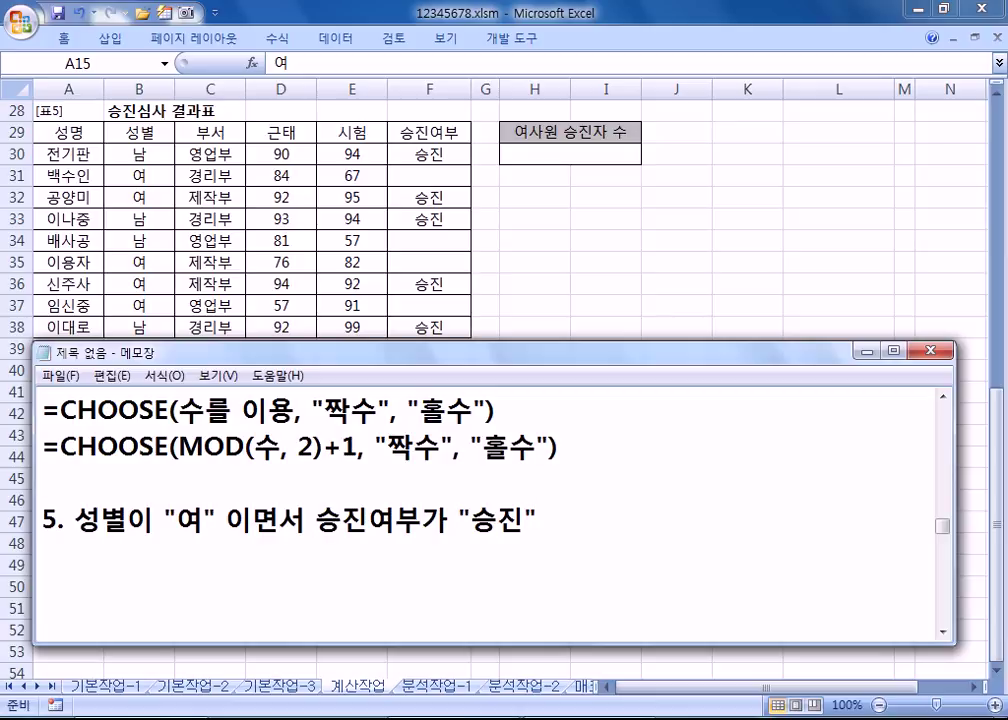
type("인 여사원 승자")
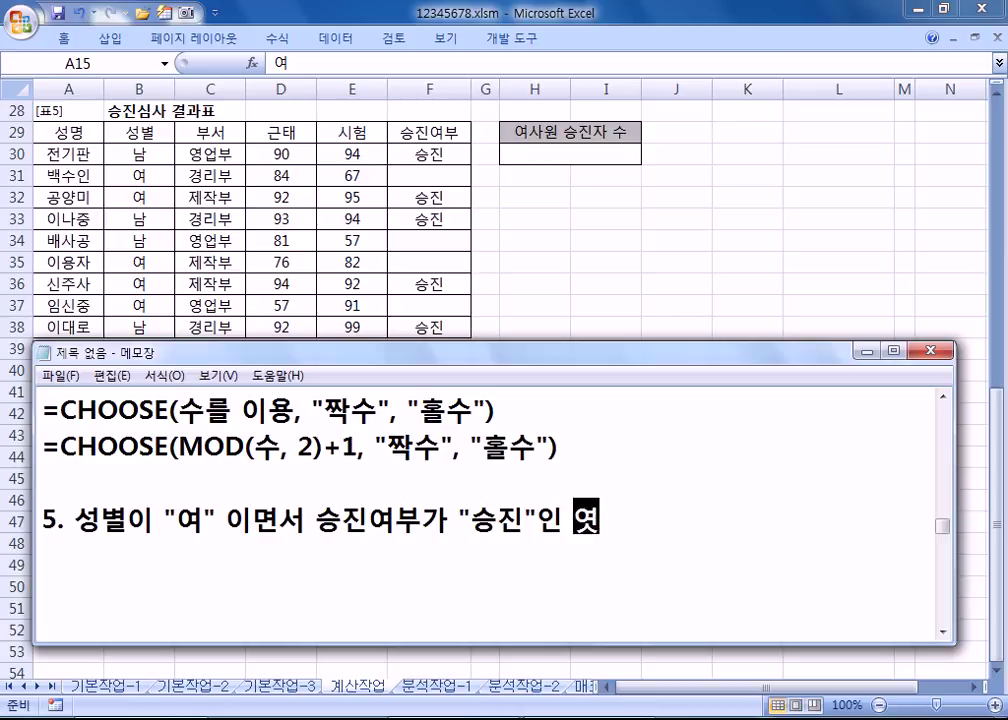
key("BackSpace")
type("진자수를 구하라")
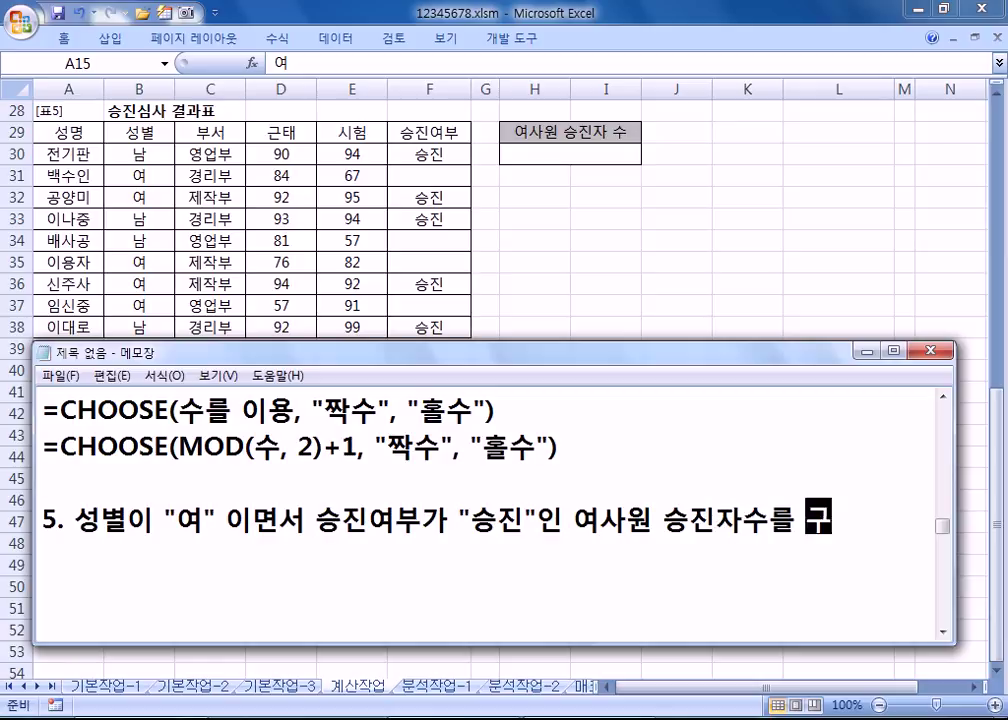
key("Return")
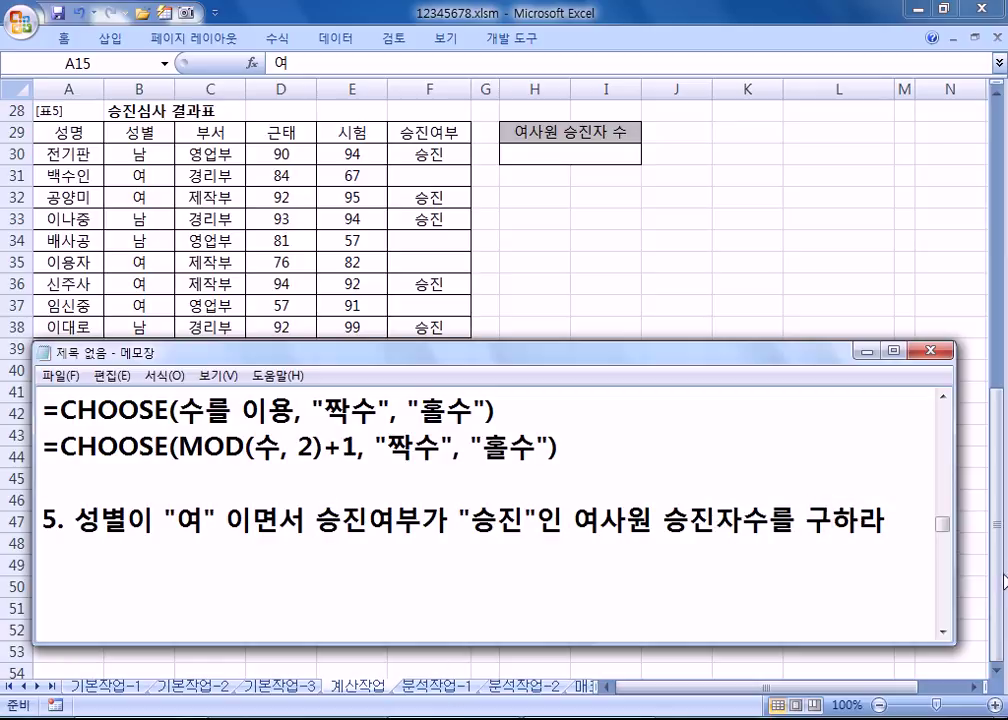
left_click(943, 632)
left_click(943, 632)
left_click(943, 632)
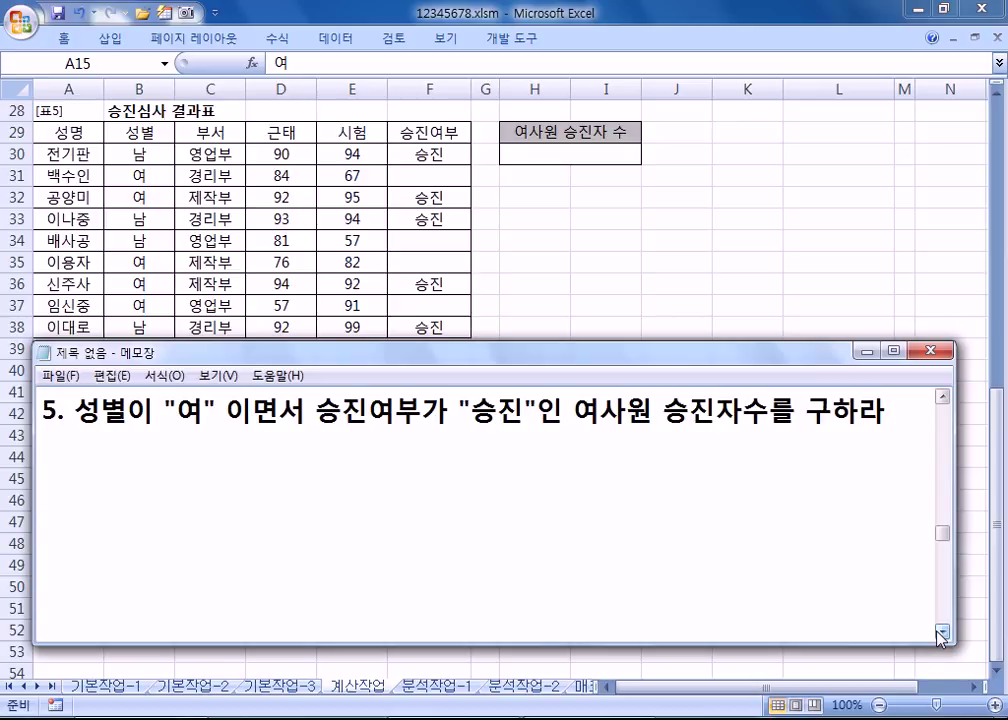
Step: Note that COUNTIF(X) does not apply but COUNTIFS(O) does
type("CO")
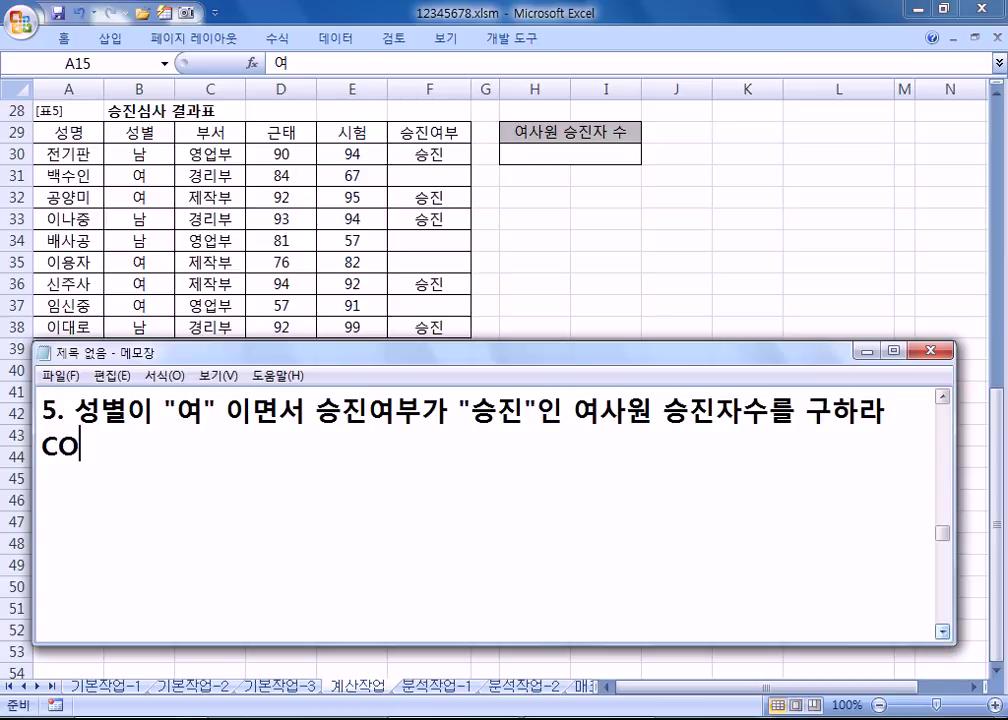
type("UNTIF")
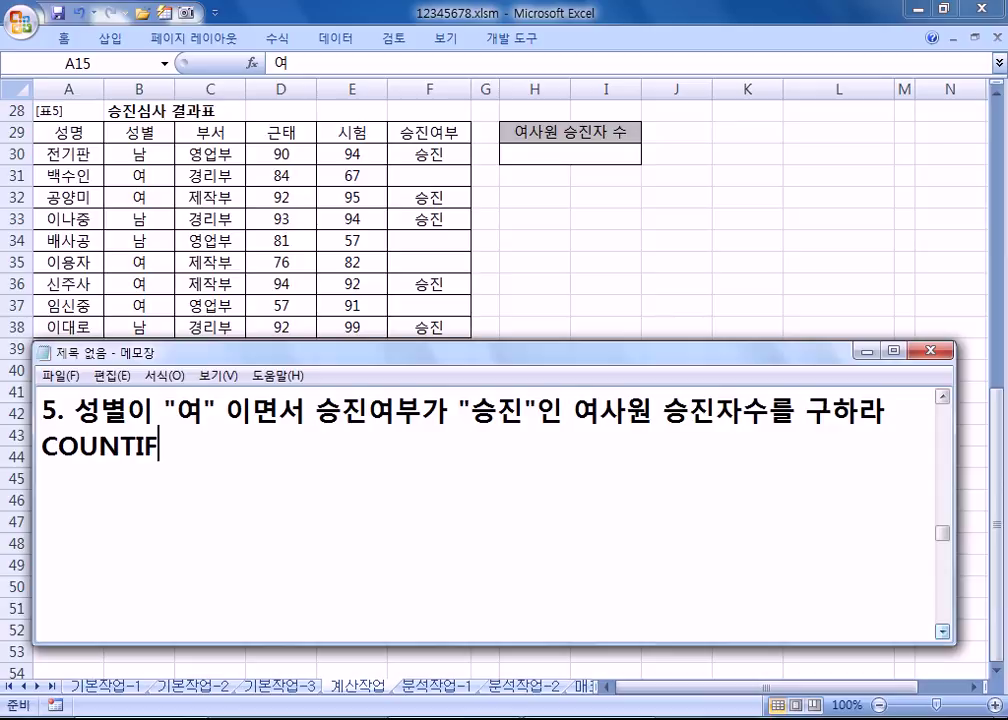
type("X")
left_click(165, 446)
key("BackSpace")
type("(X).,")
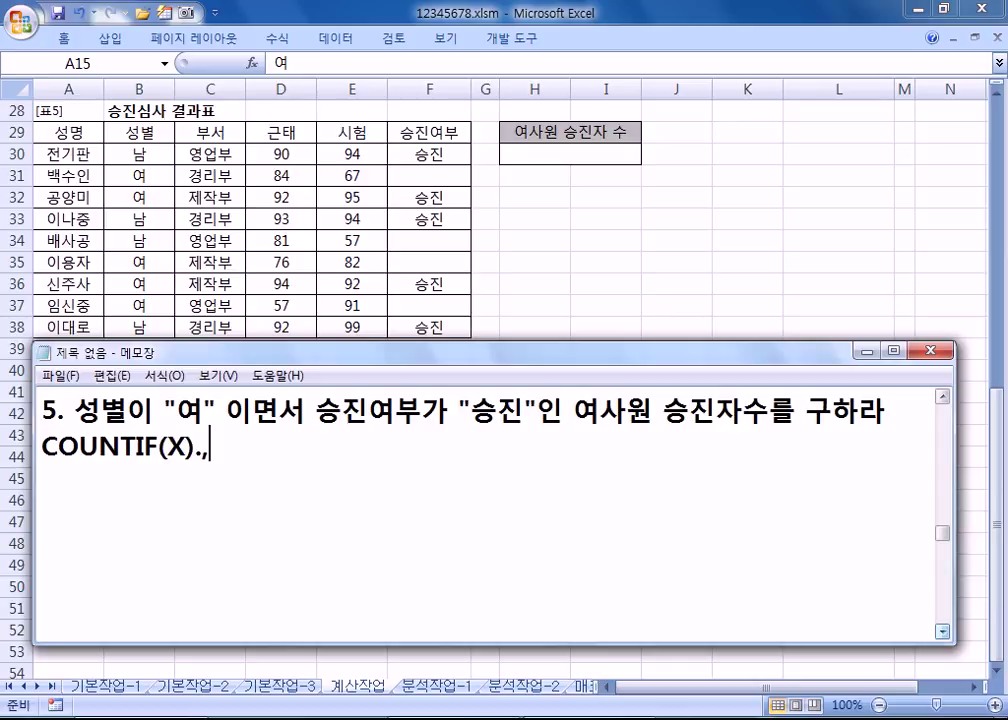
key("BackSpace")
key("BackSpace")
type(", COU")
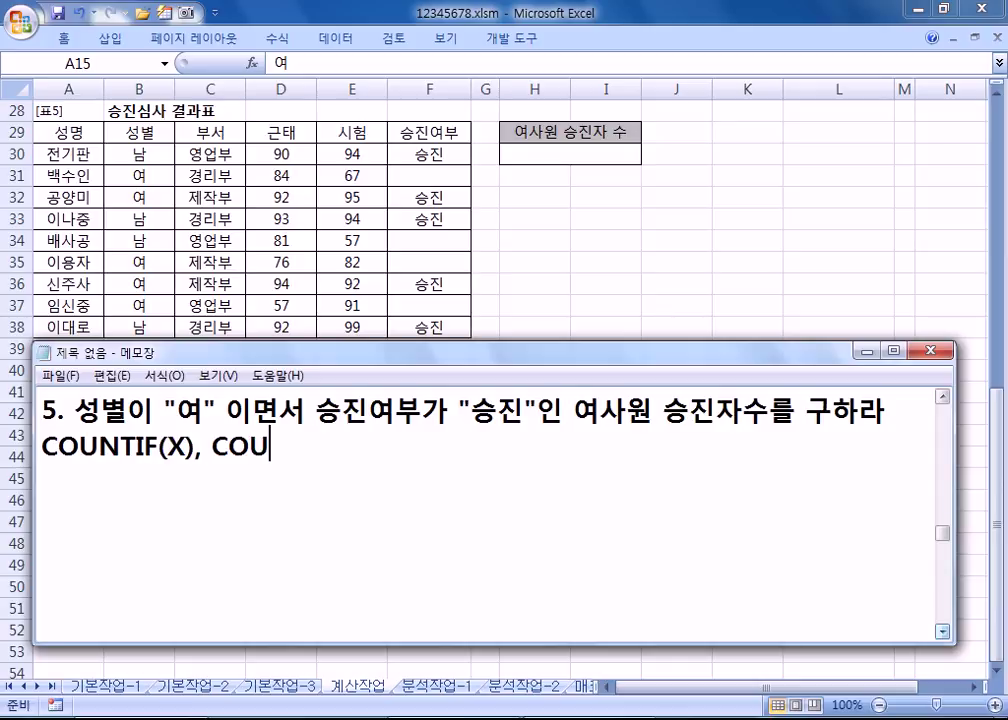
type("NTIFS(")
key("BackSpace")
type("S")
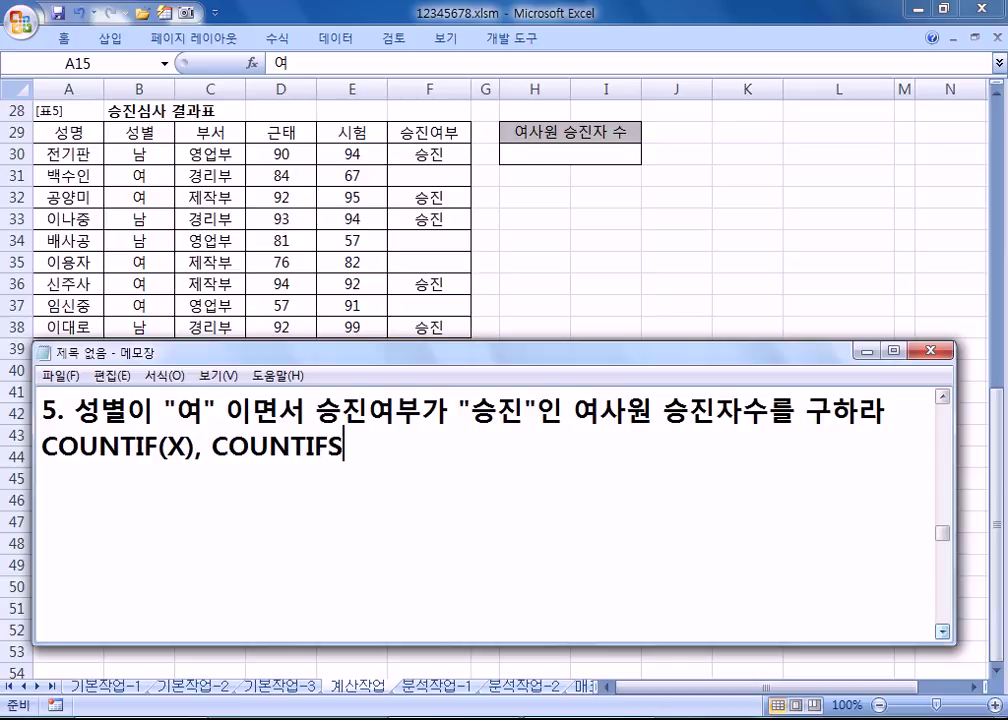
type("(o")
key("BackSpace")
type("O)")
Step: Write the syntax line =COUNTIFS(범위1, 조건1, 범위2, 조건2, ...)
key("Return")
type("=")
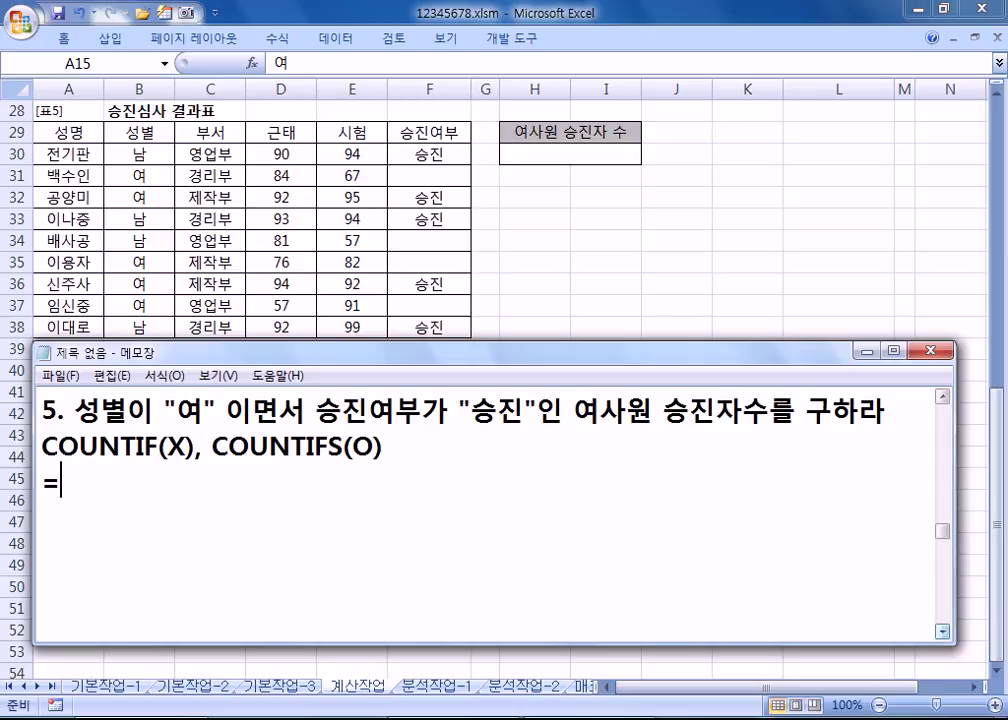
type("COUNTIF")
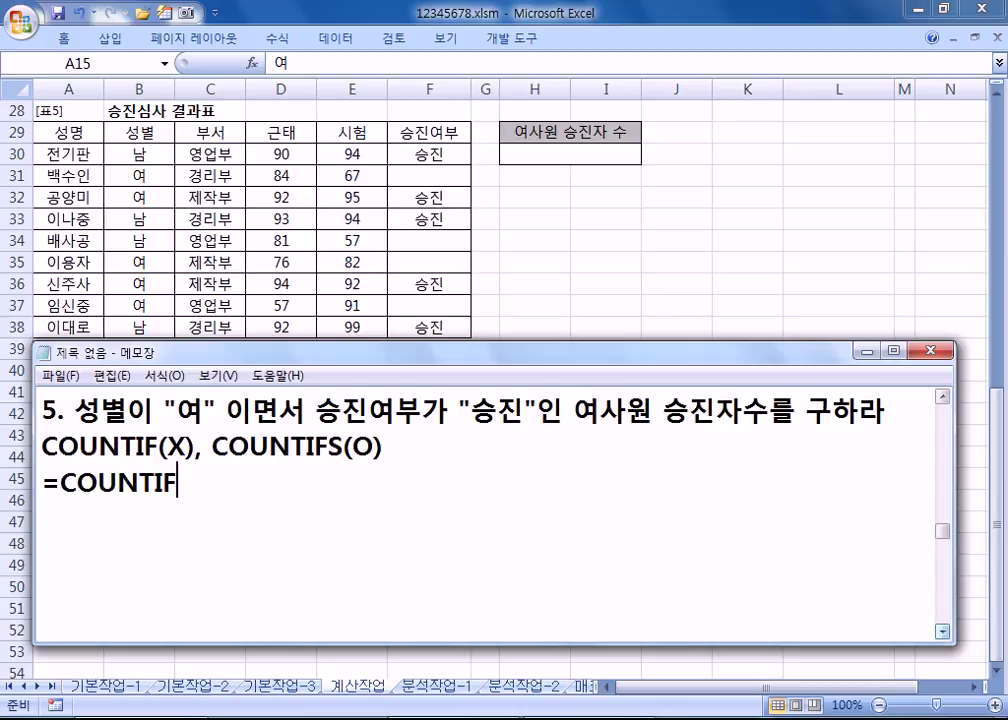
type("S(")
type("QJA")
key("BackSpace")
key("BackSpace")
key("BackSpace")
key("Hangul")
type("머ㅁ위2")
key("BackSpace")
type("1, 조건1, 버")
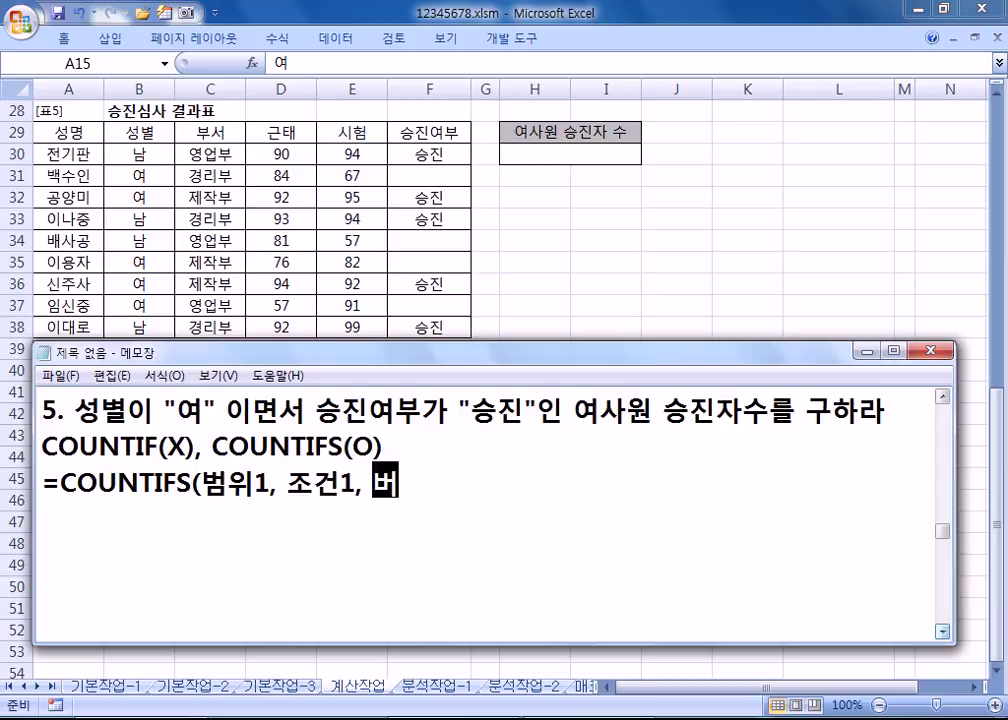
type("ㅁ위2, 조건2, ...)")
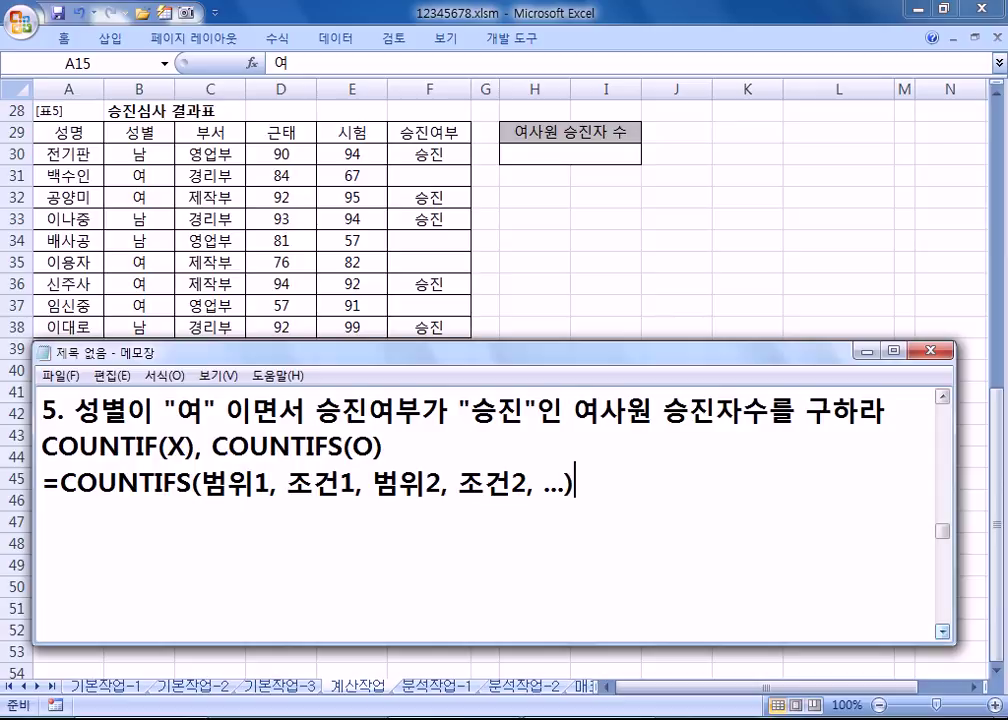
Step: Begin a =COUNTIFS( line and check the condition ranges in the worksheet
key("Return")
type("=COUNTIFS(")
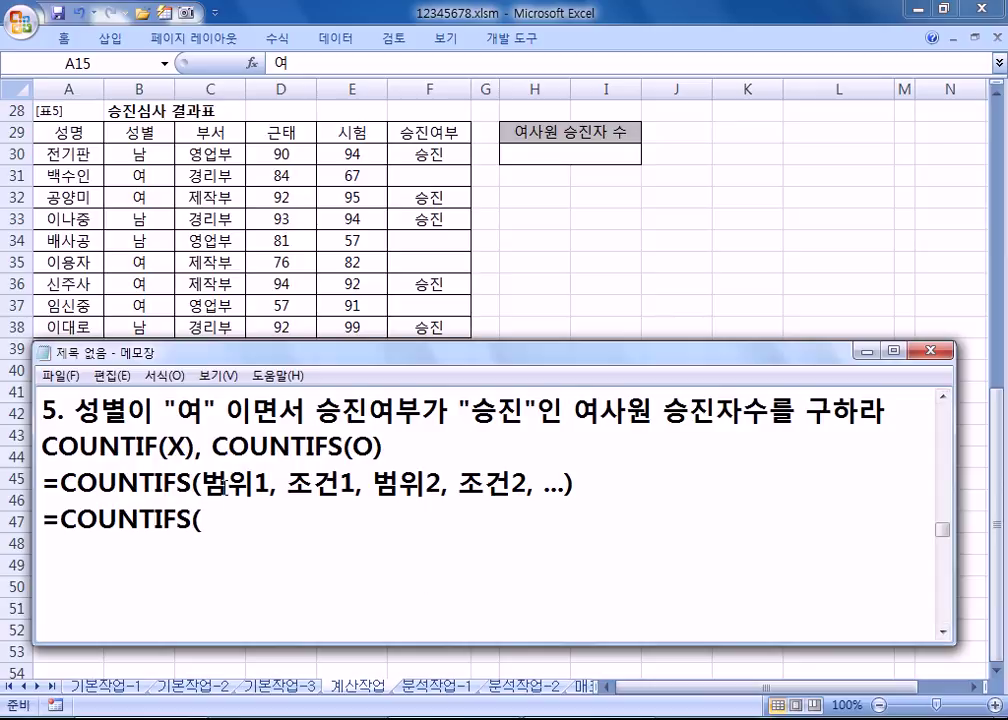
mouse_move(243, 363)
left_mouse_down()
mouse_move(243, 382)
mouse_move(244, 363)
left_mouse_up()
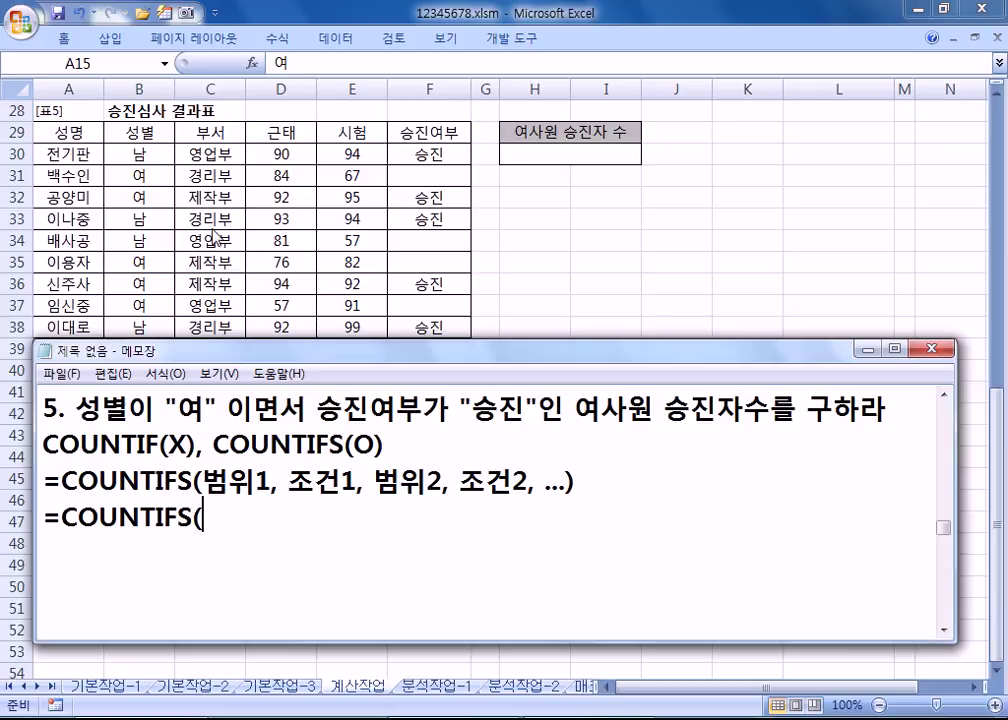
left_click_drag(212, 154, 222, 329)
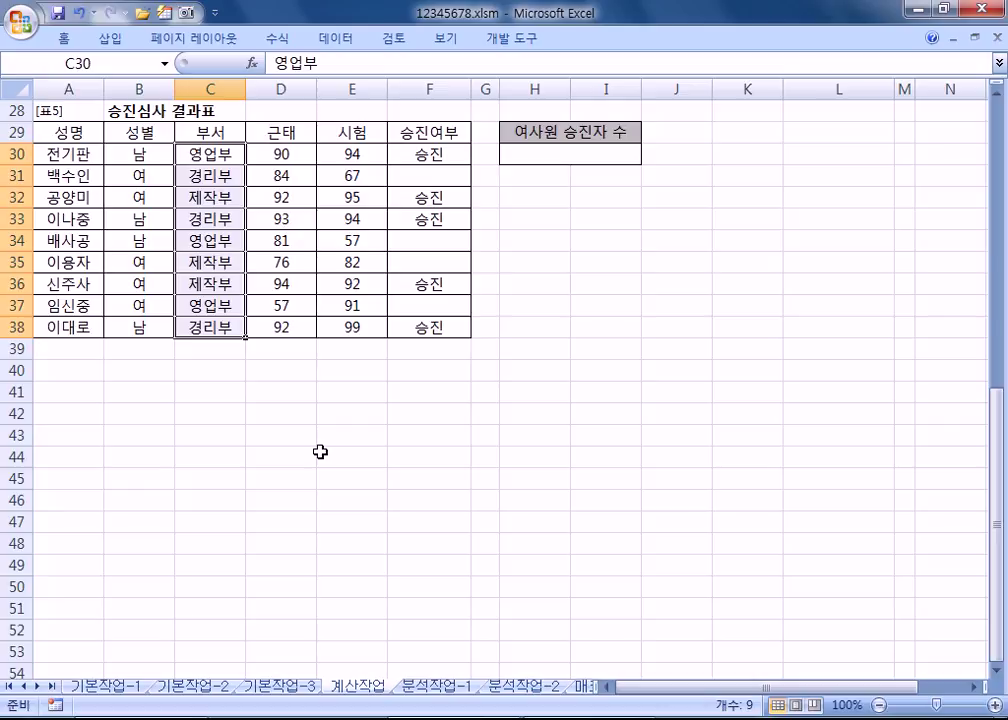
Step: Complete the formula as =COUNTIFS(B30:B38, "여", F30:F38, "승진")
left_click_drag(139, 152, 130, 323)
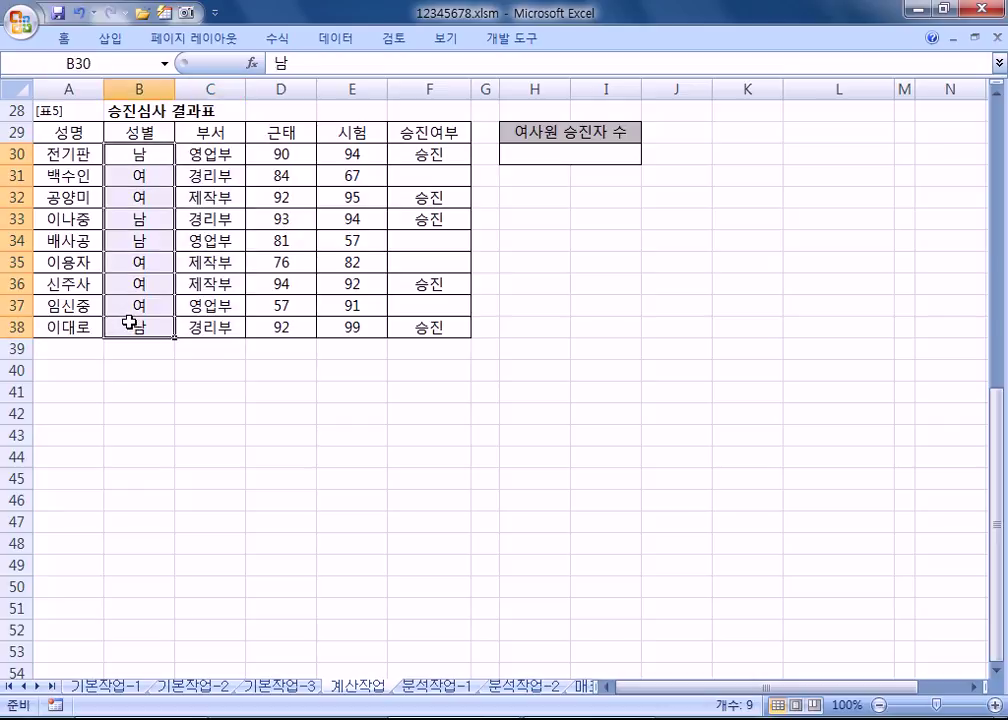
key("alt+Tab")
type("B")
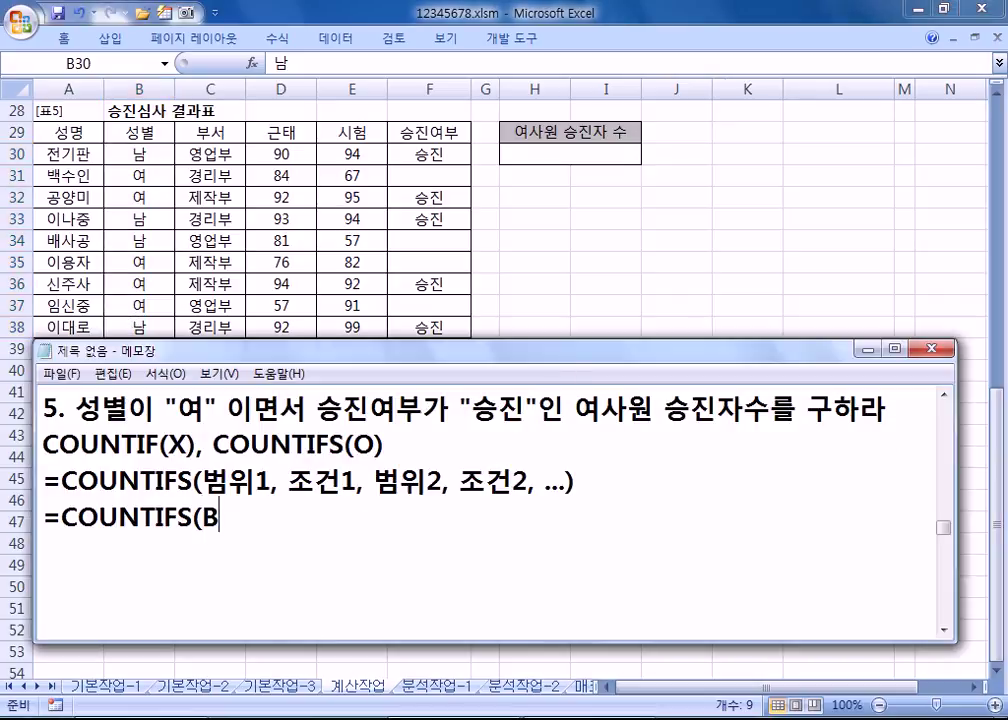
type("30:B38")
type(", \"")
type("DU")
key("BackSpace")
key("BackSpace")
type("여\", ")
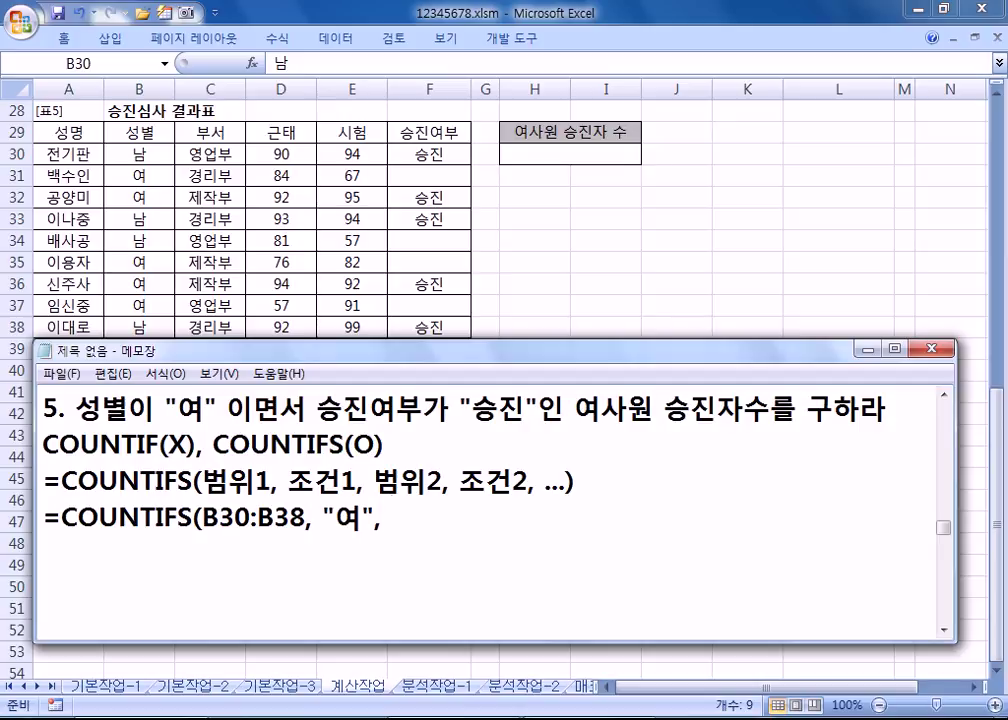
type("ㄹ")
key("BackSpace")
type("F30:F38")
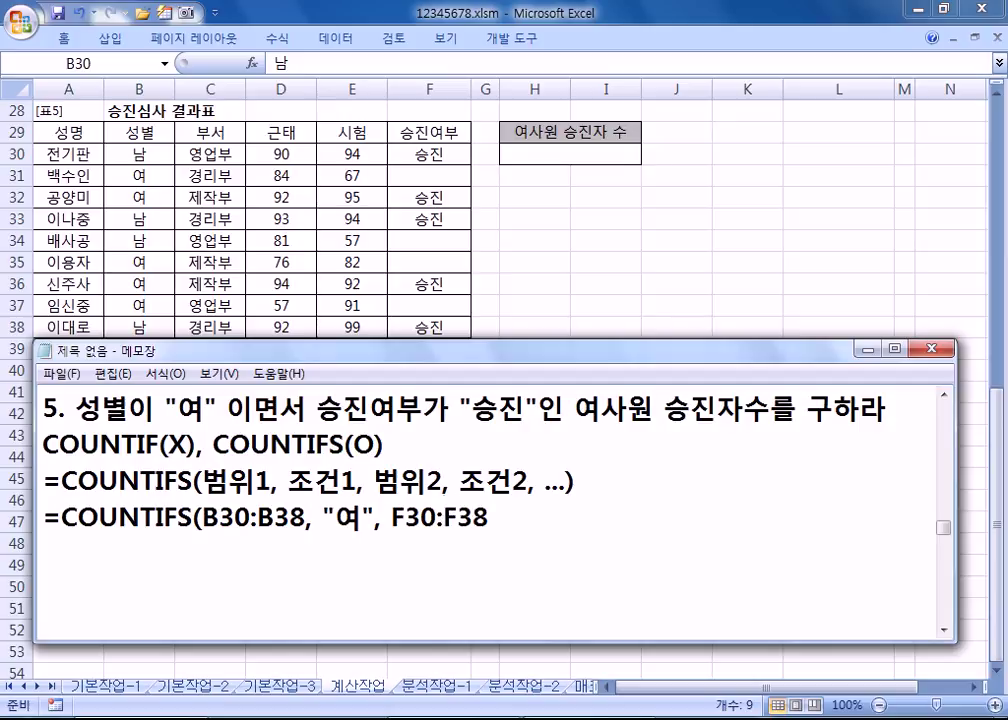
type(", \"")
type("TM")
key("BackSpace")
key("BackSpace")
key("Hangul")
type("승진\"")
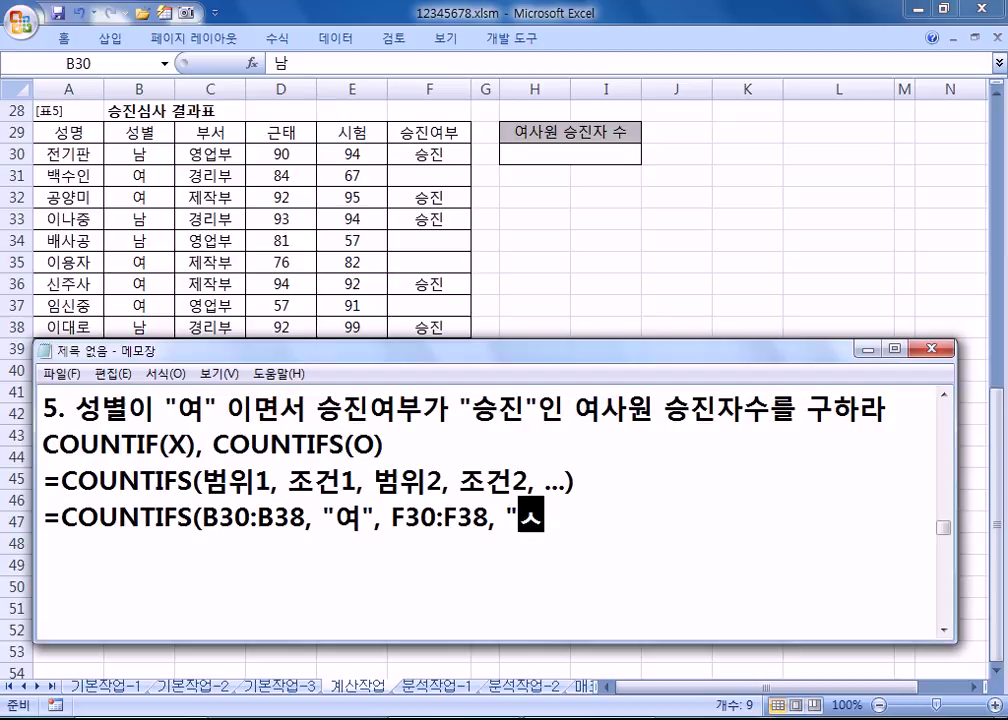
type(")")
key("Return")
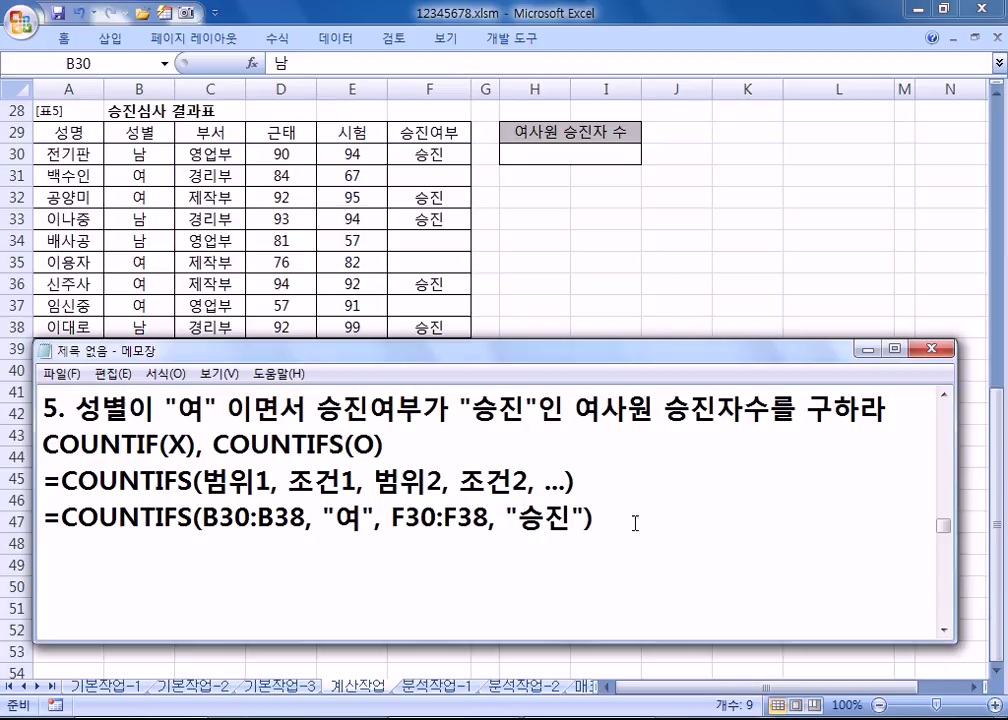
Step: Copy the finished COUNTIFS line and return to Excel
left_click_drag(630, 524, 40, 526)
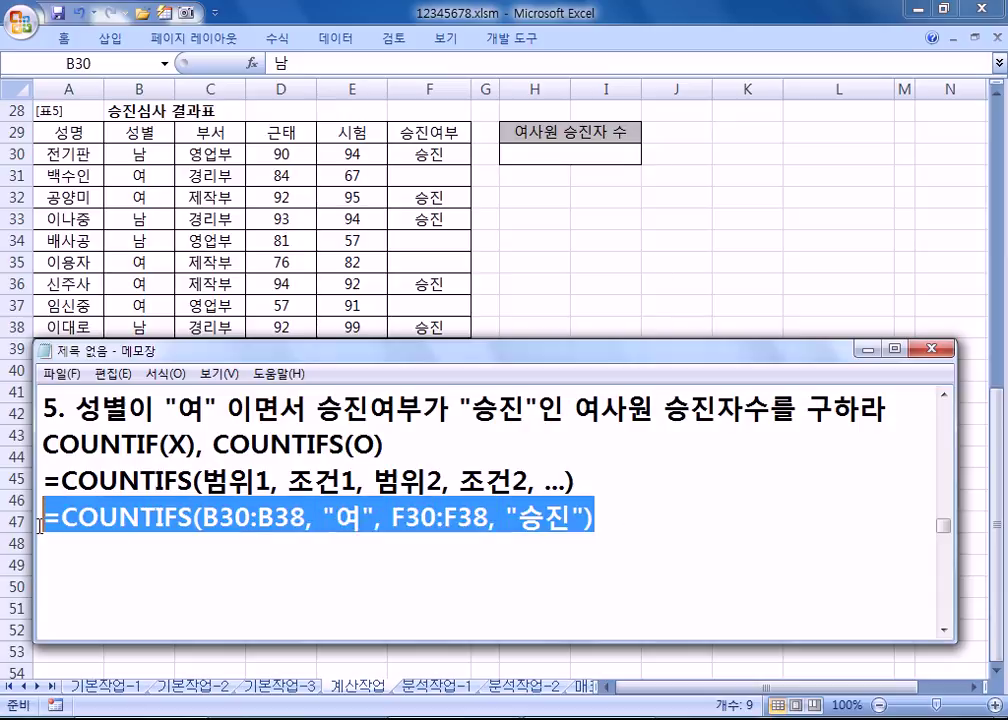
key("ctrl+c")
key("alt+Tab")
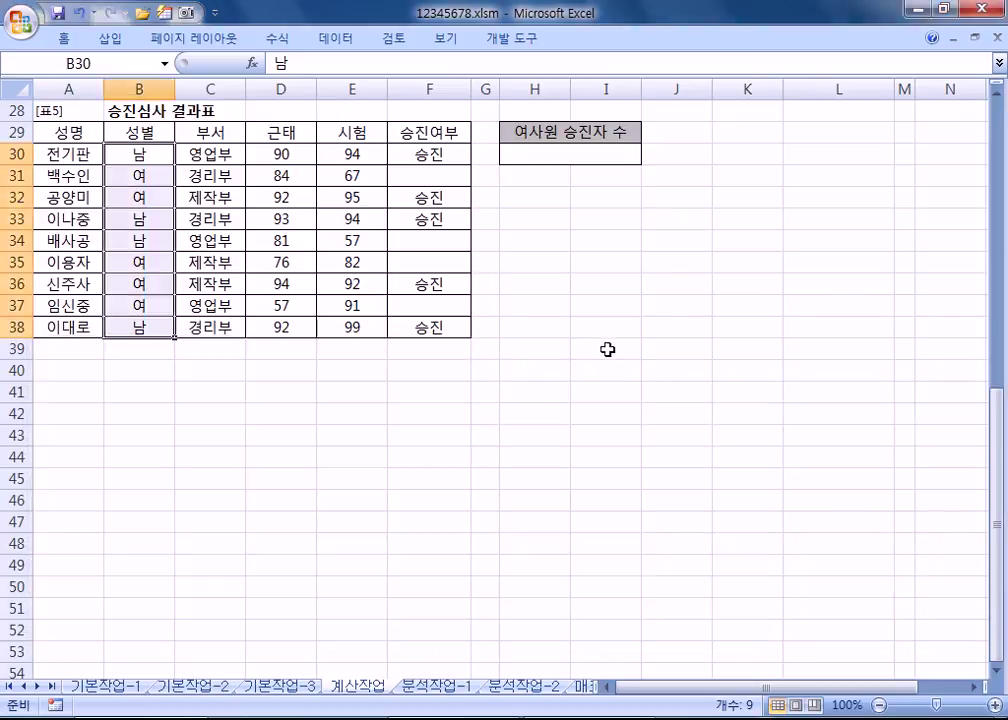
Step: Paste the COUNTIFS formula into H30, confirm it returns 2, and return to the sheet's top
double_click(540, 151)
key("ctrl+v")
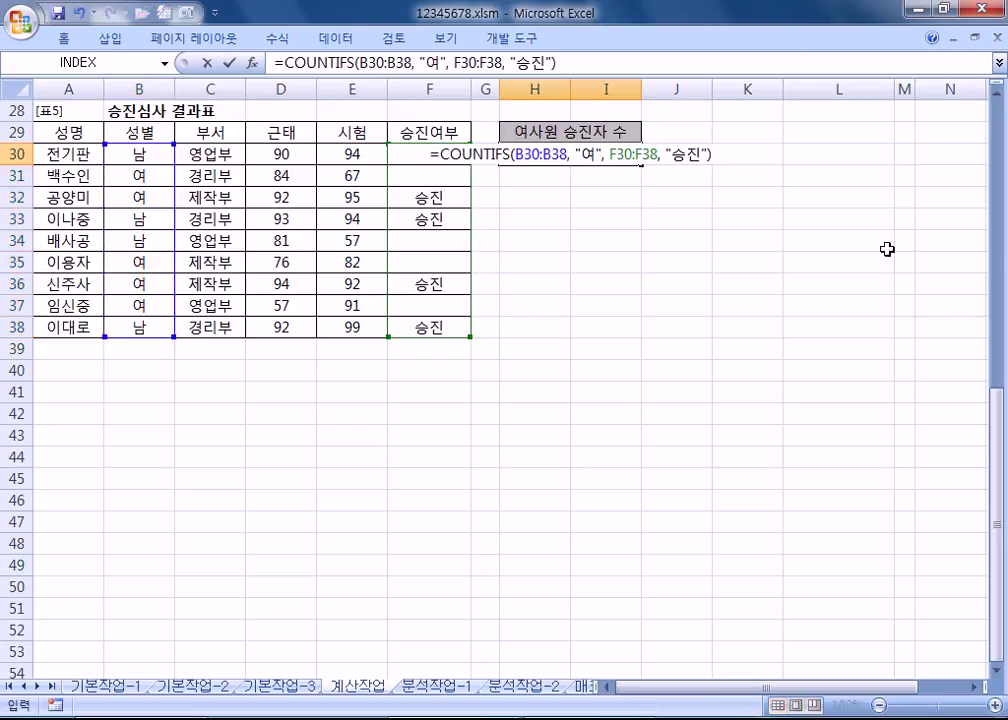
key("Return")
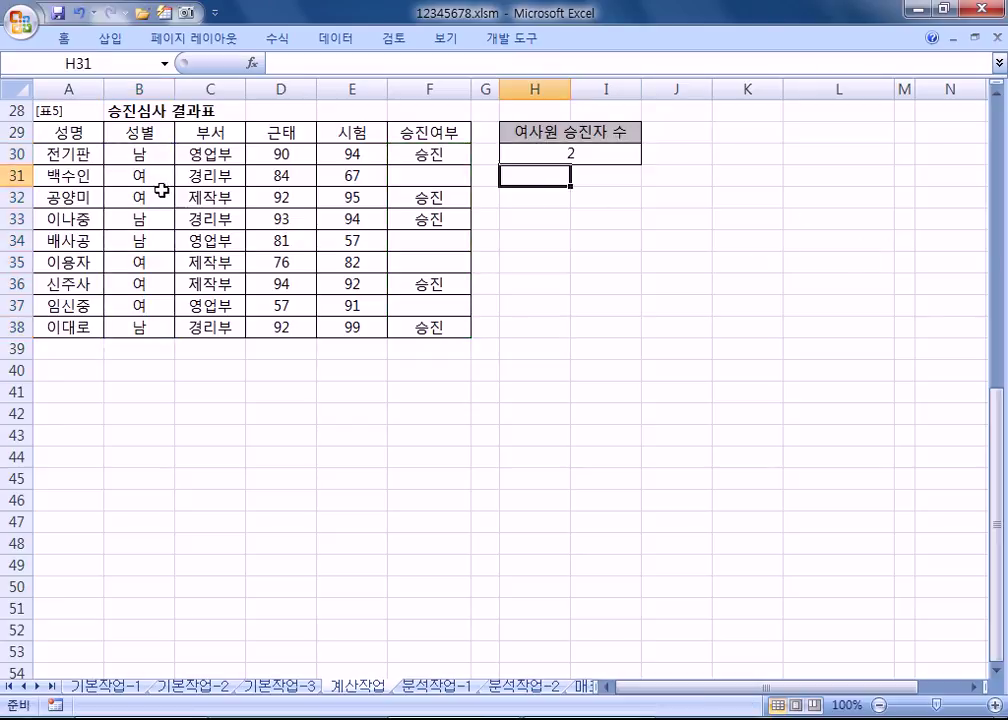
left_click(413, 193)
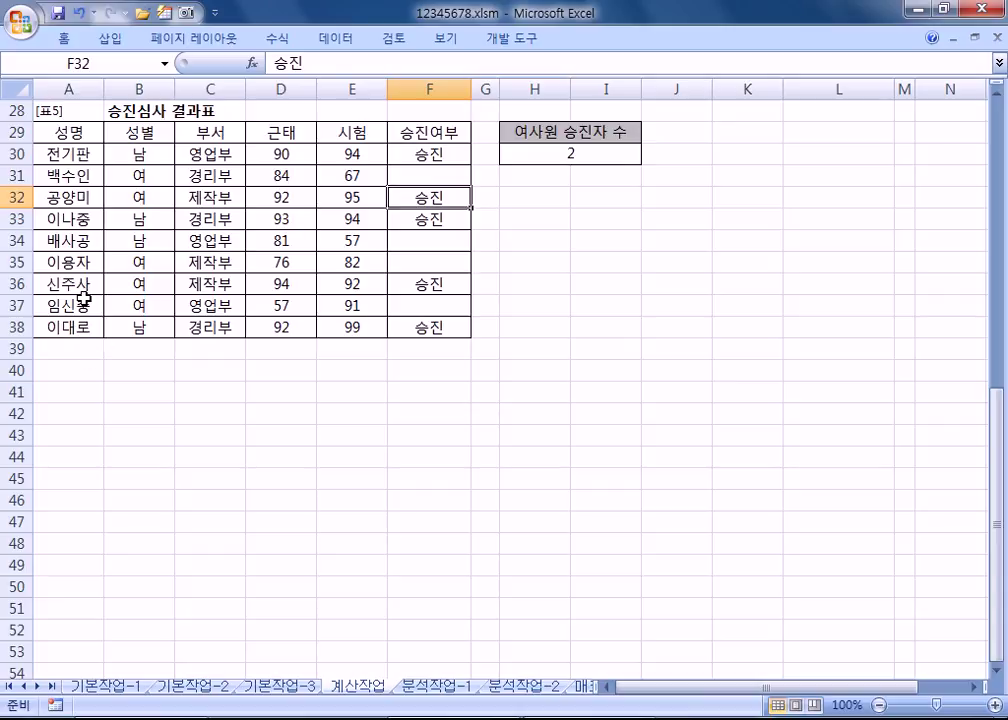
left_click(60, 351)
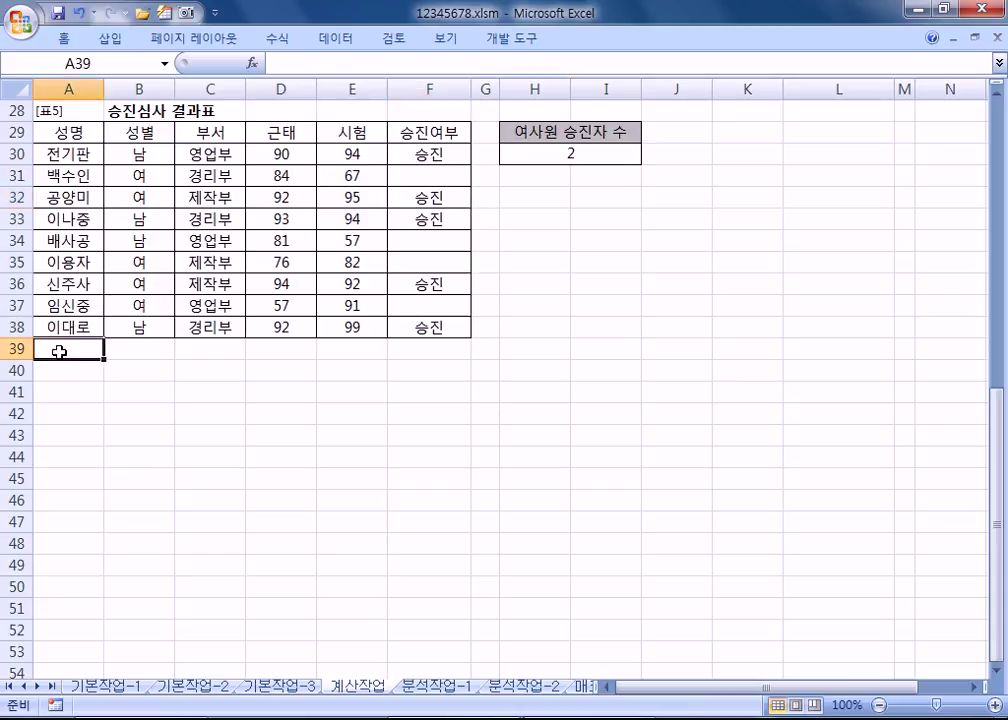
key("alt+Tab")
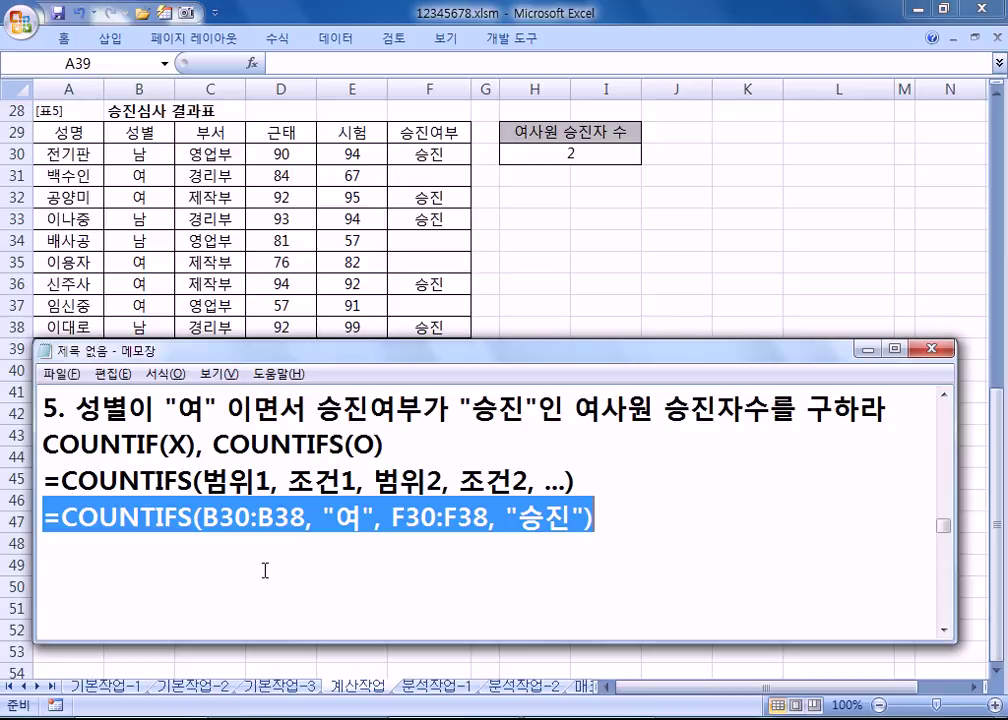
key("alt+Tab")
left_click(390, 410)
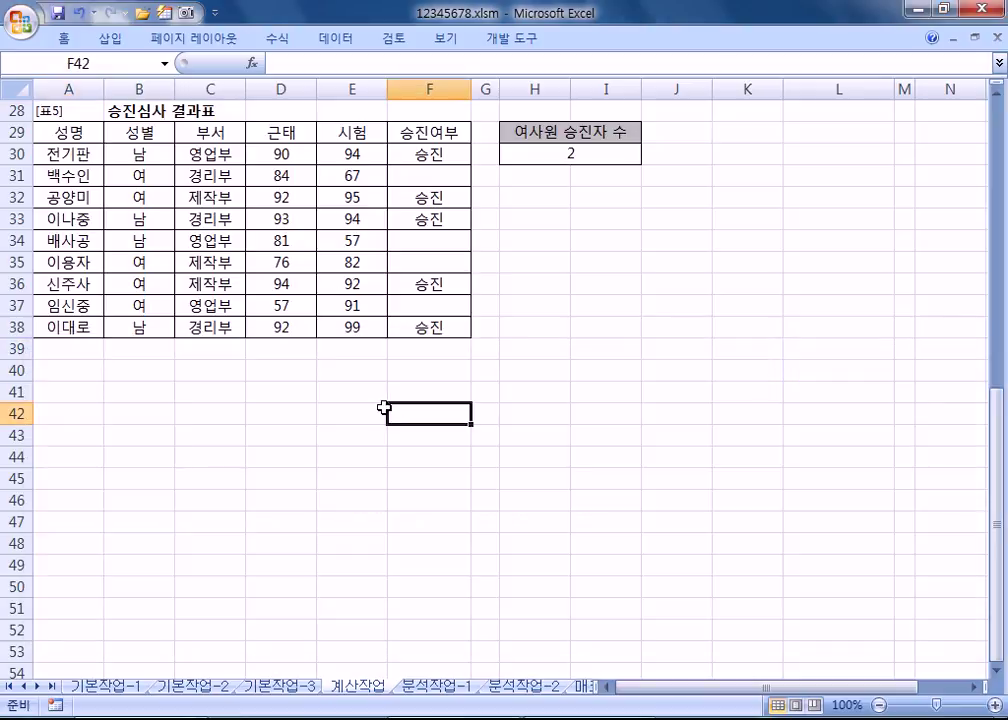
key("ctrl+Home")
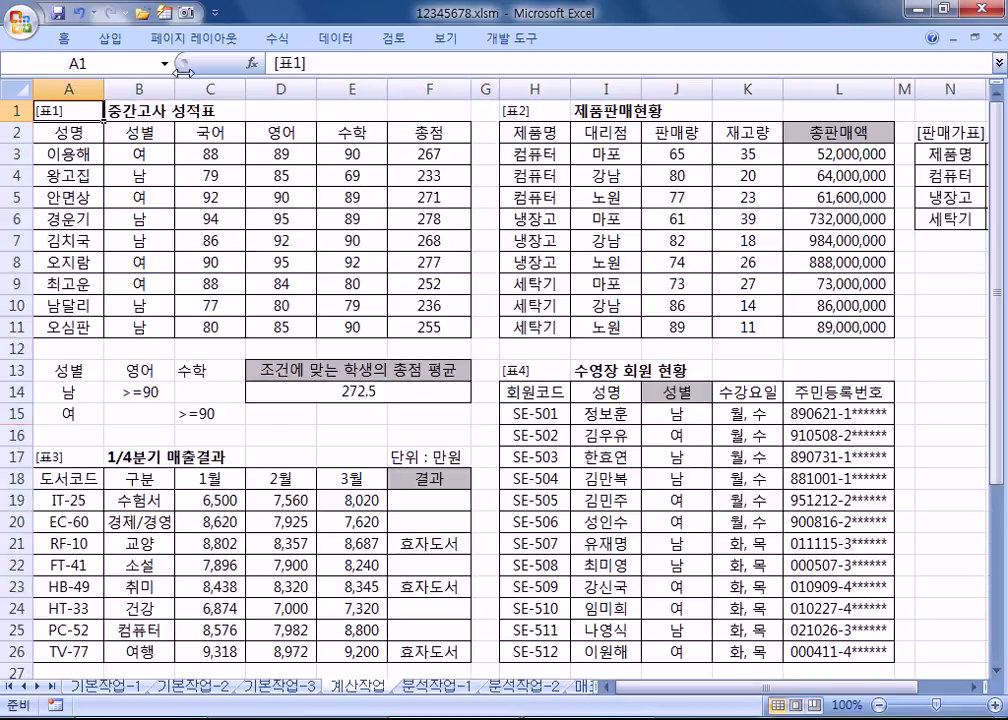
Step: Pin the ribbon, switch to the 분석작업-1 sheet and select A3:H15
double_click(58, 40)
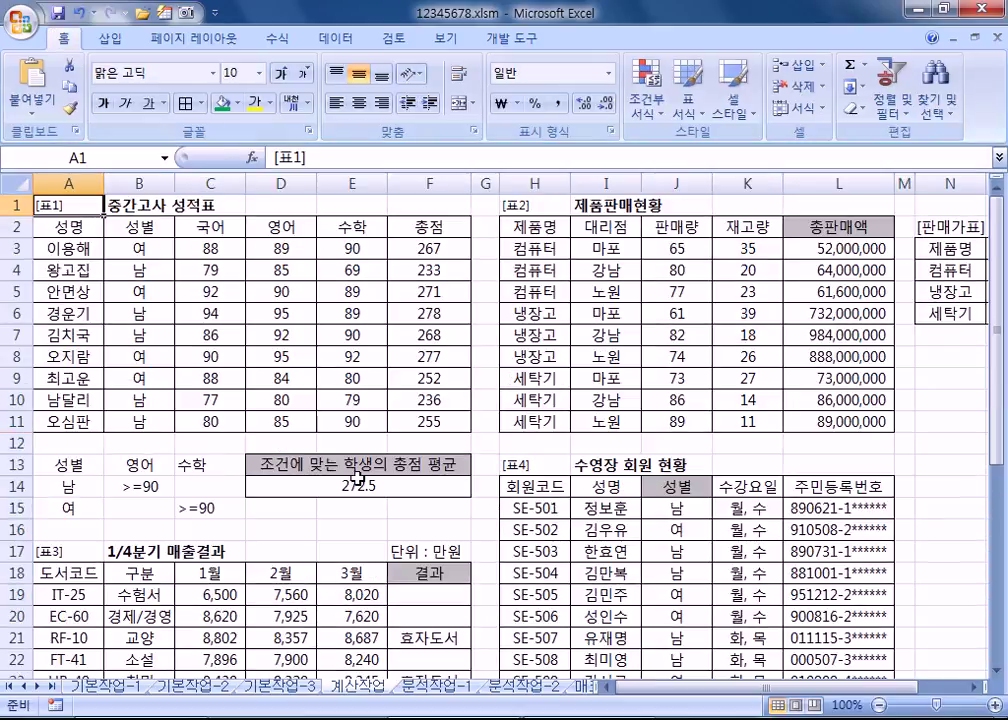
left_click(432, 690)
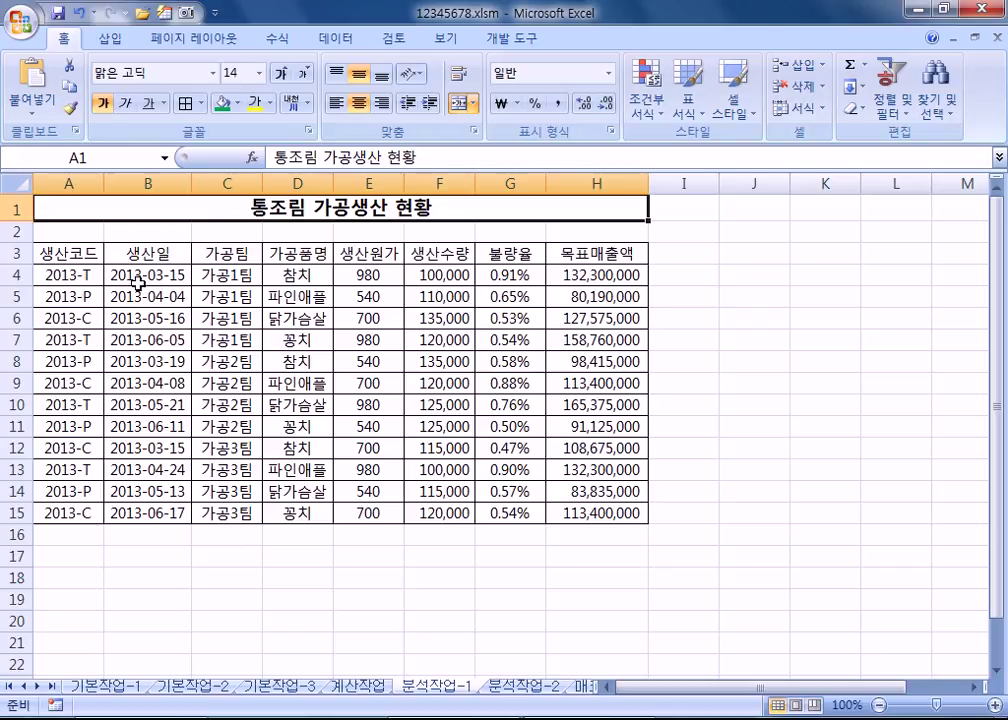
left_click_drag(83, 191, 612, 503)
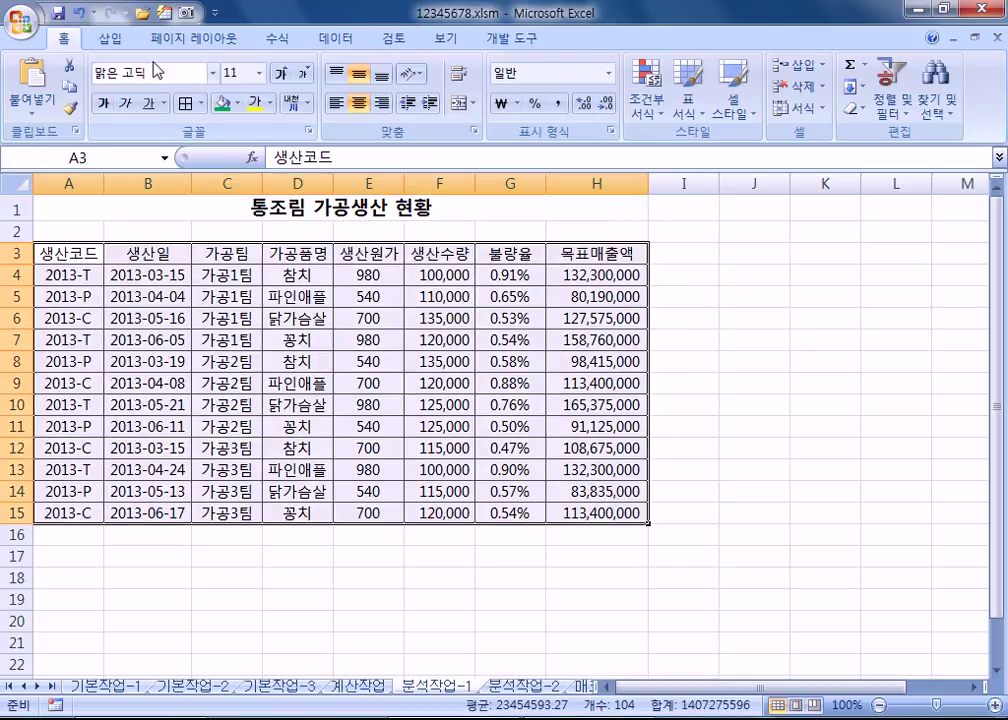
Step: Insert a pivot table from A3:H15 on the existing sheet at cell A20
left_click(109, 40)
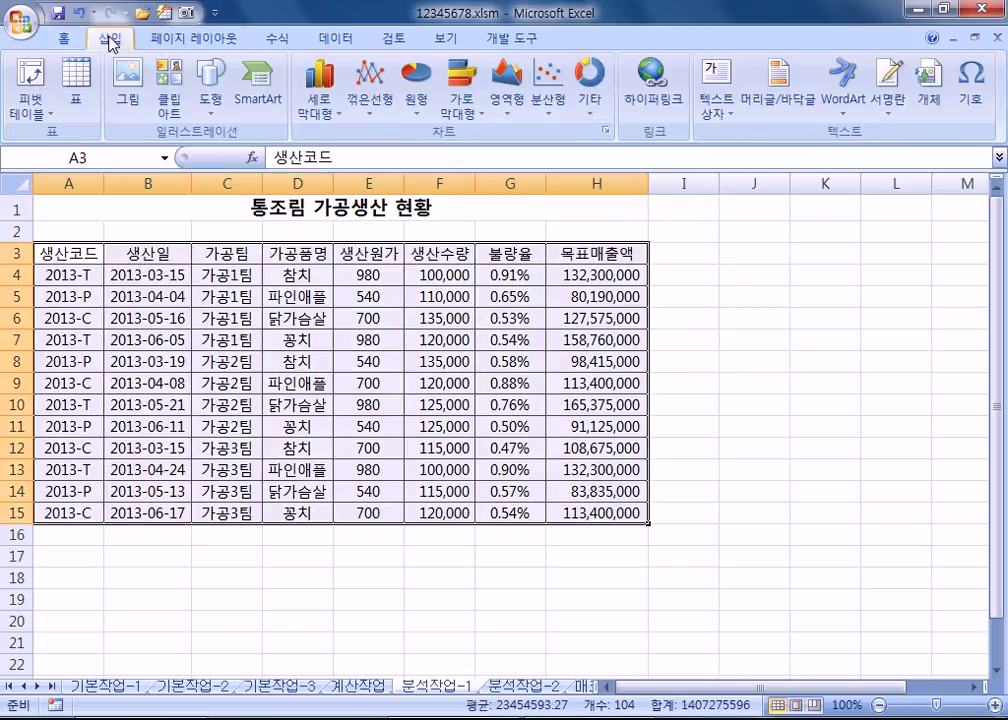
left_click(28, 104)
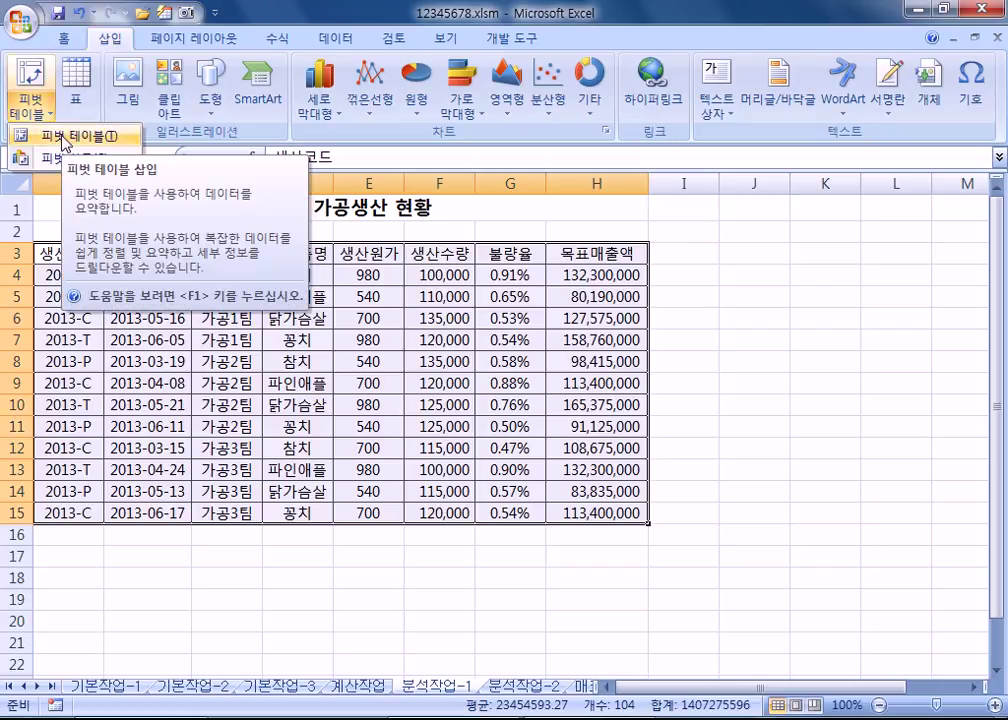
left_click(62, 137)
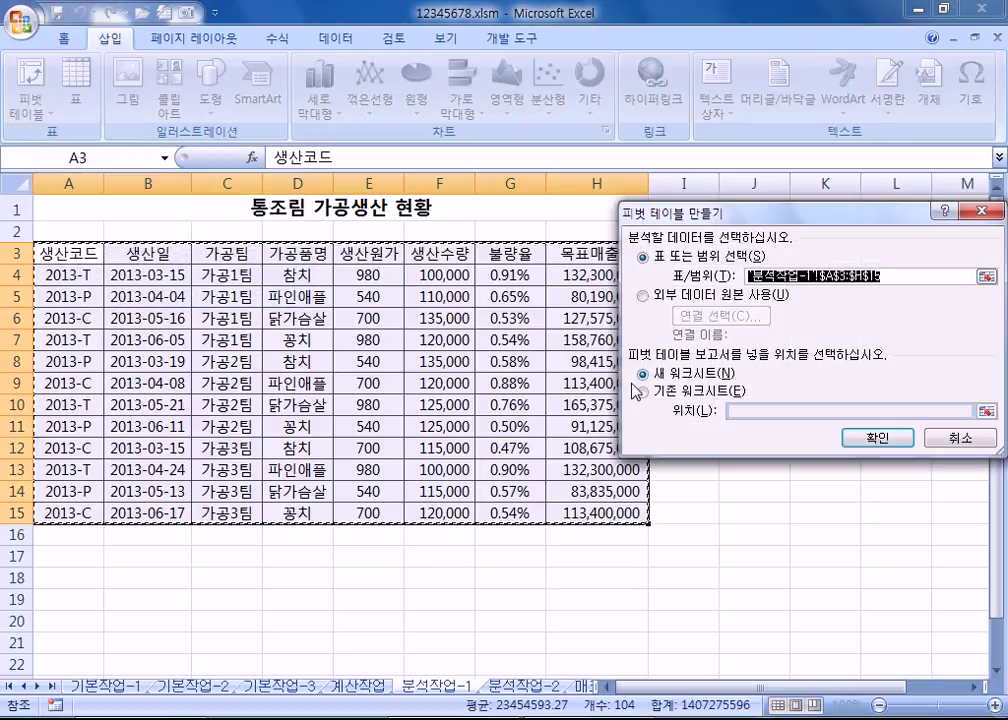
left_click(646, 392)
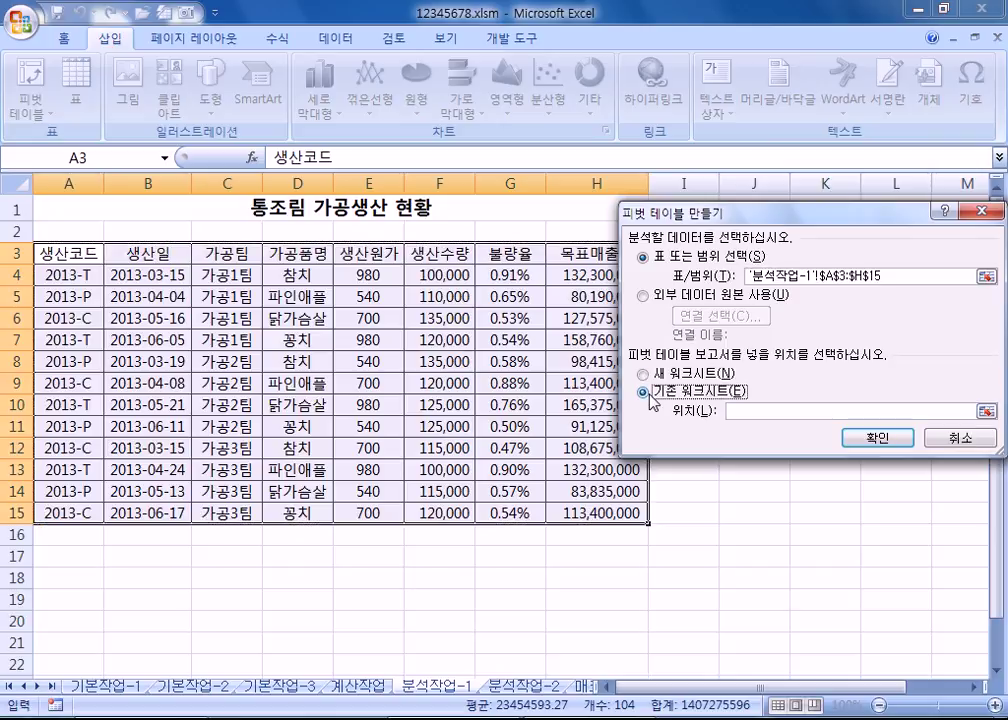
scroll(339, 375, "down", 3)
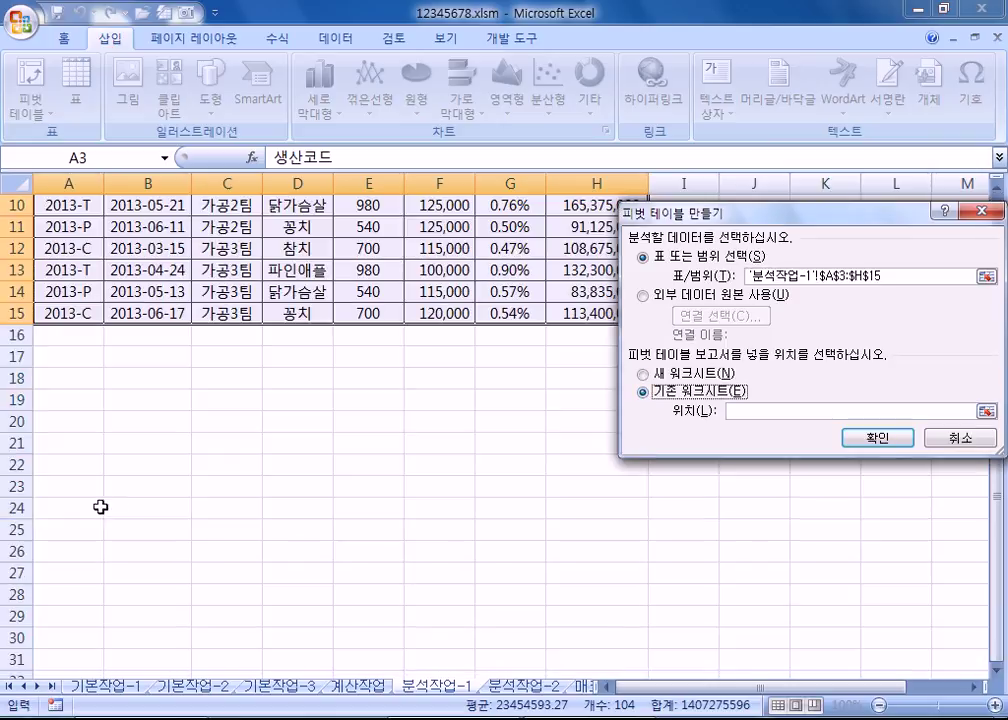
left_click(55, 425)
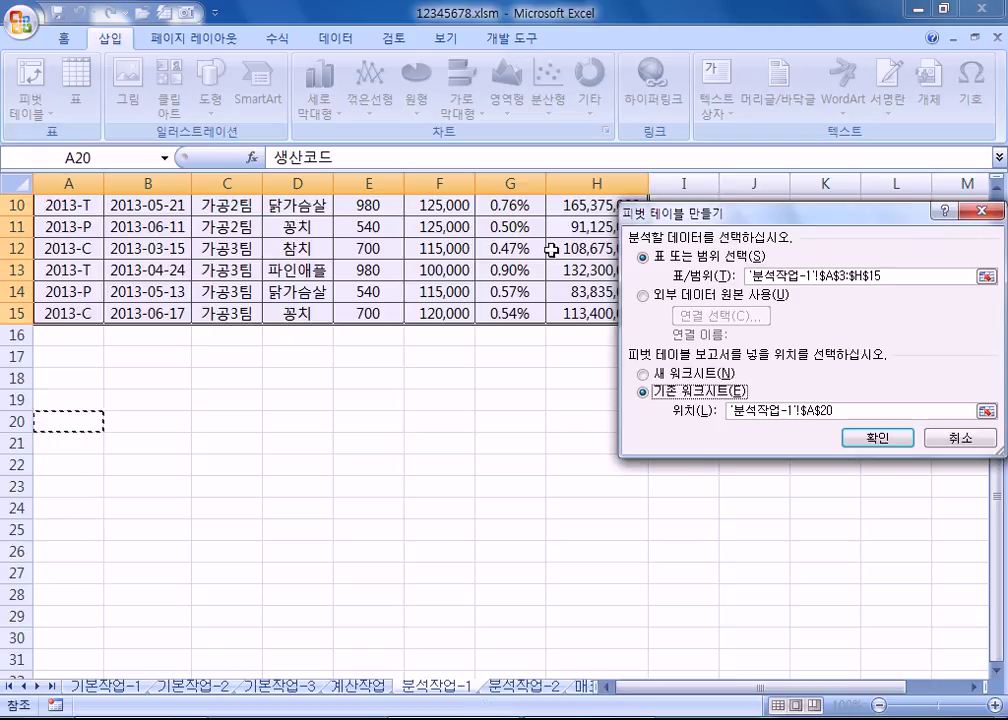
left_click_drag(800, 204, 375, 174)
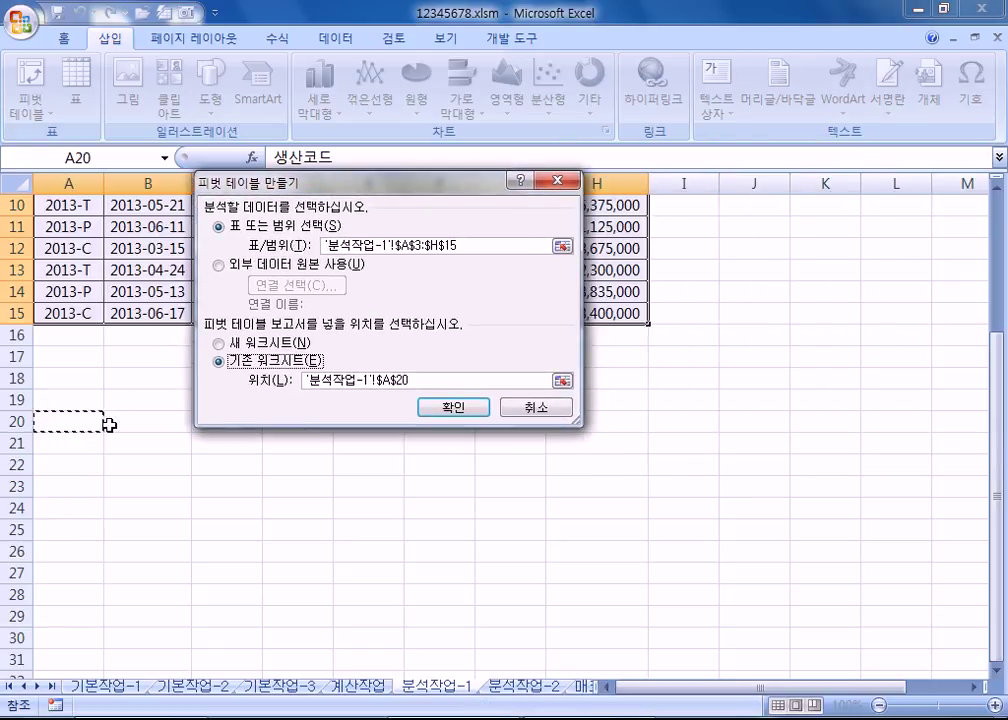
left_click(452, 411)
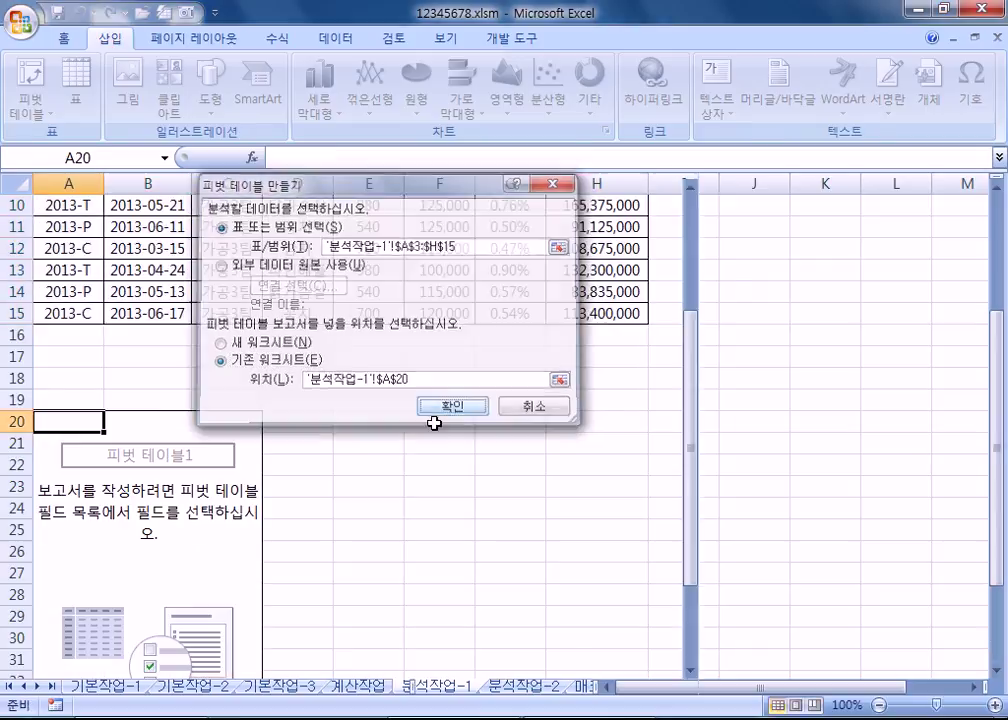
scroll(213, 472, "down", 3)
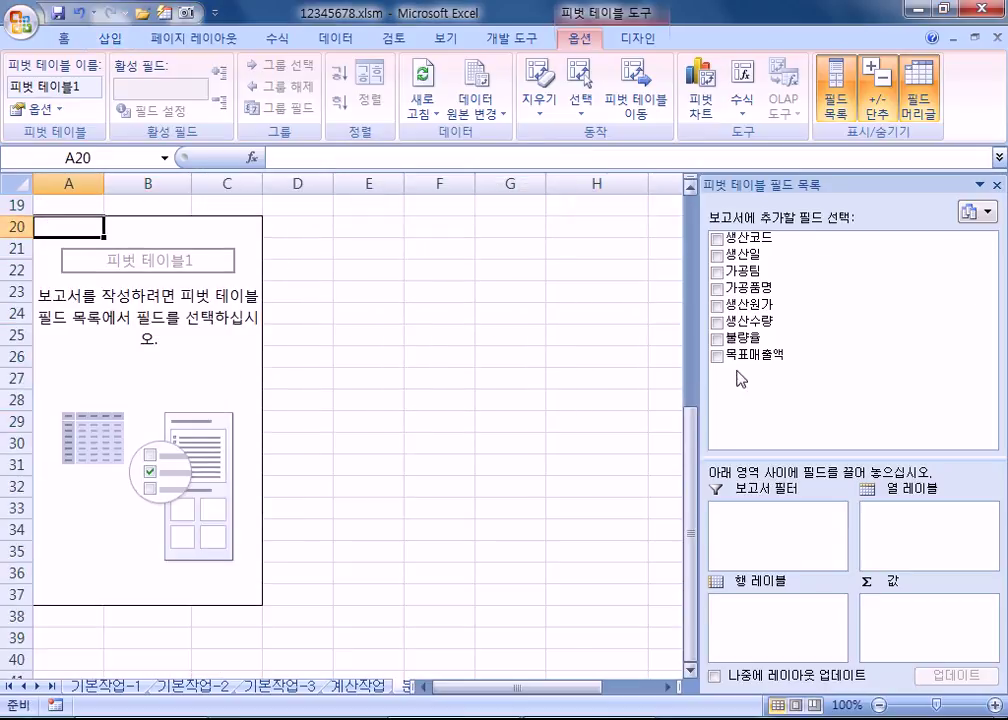
Step: Place 가공품명 as filter, 생산일 as rows, 가공팀 as columns and 목표매출액 as values
left_click_drag(779, 461, 782, 394)
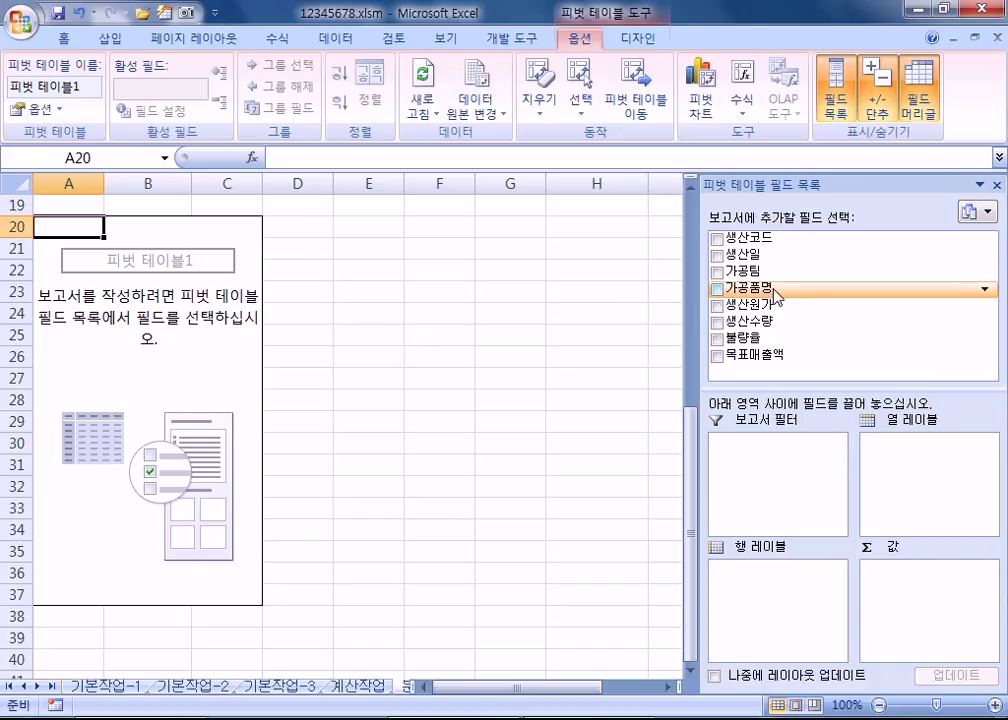
left_click_drag(773, 292, 785, 498)
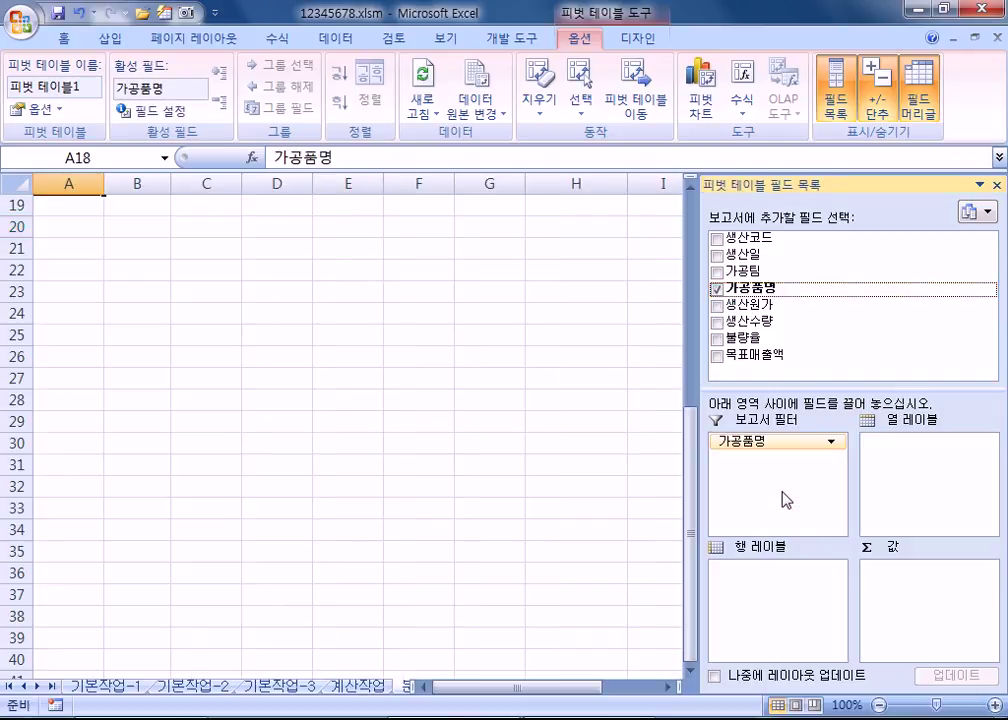
left_click_drag(783, 254, 818, 592)
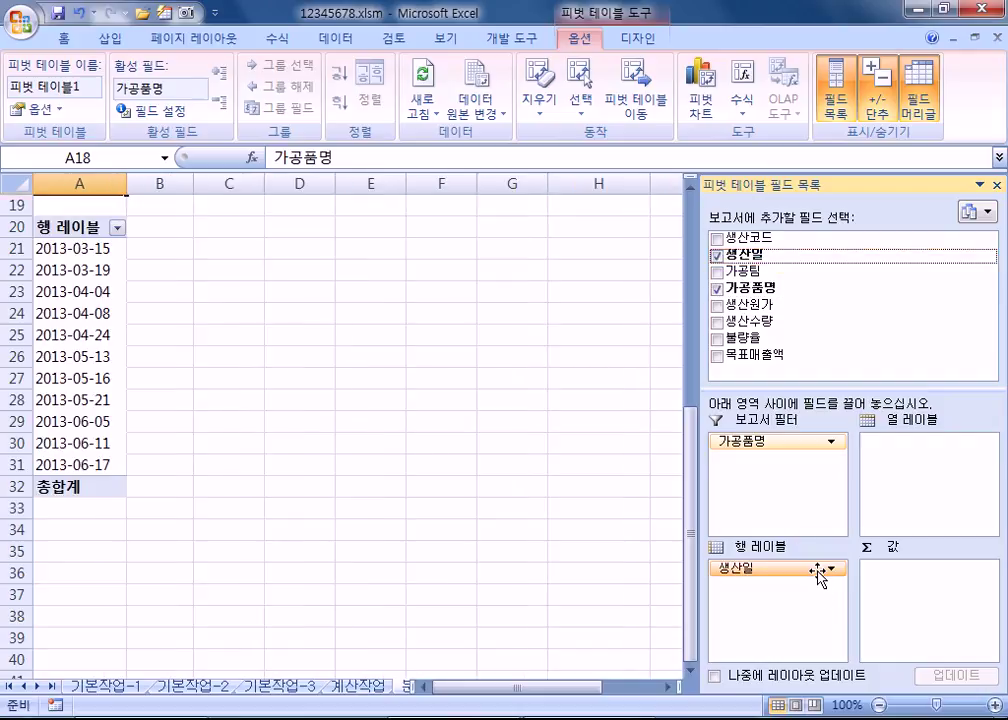
left_click_drag(749, 270, 910, 487)
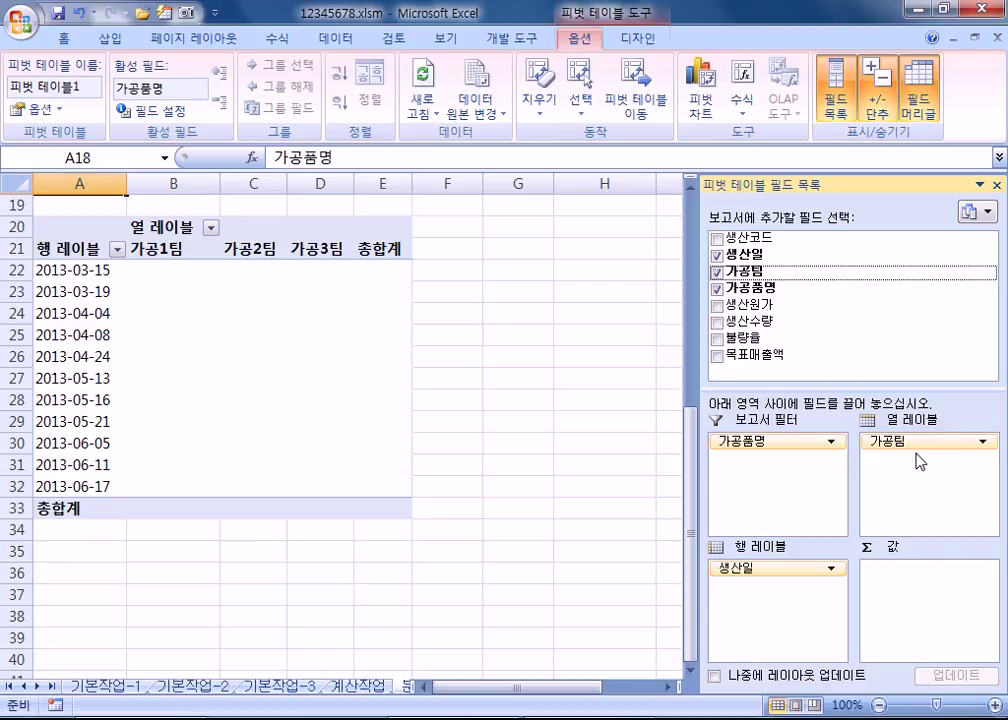
left_click_drag(788, 362, 955, 590)
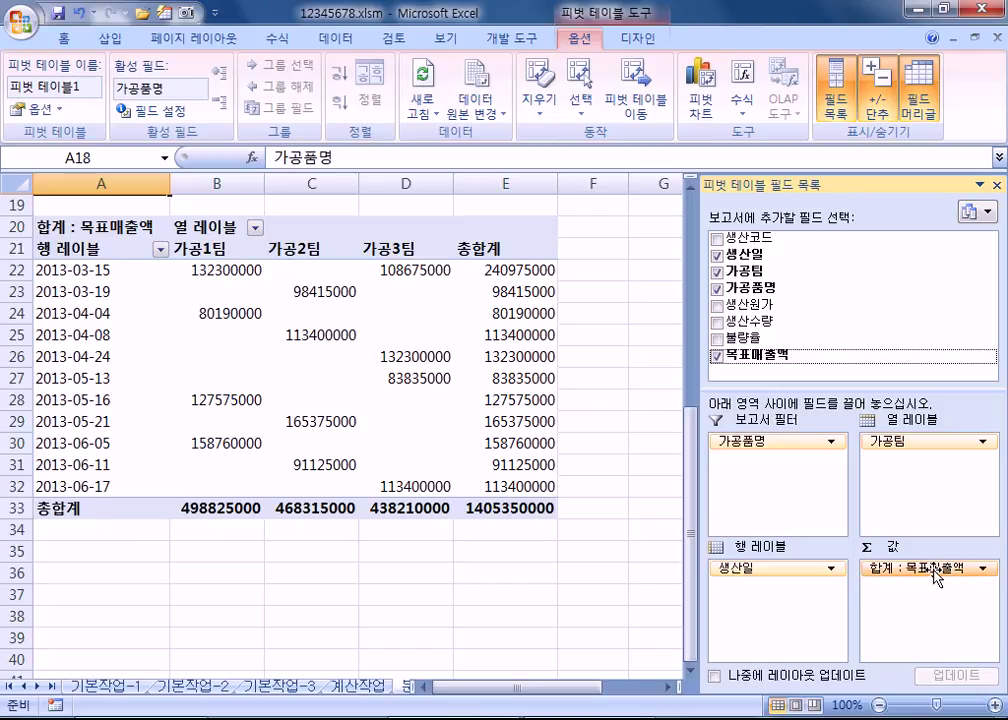
Step: Change the 목표매출액 value field summary from Sum to Average
left_click(935, 570)
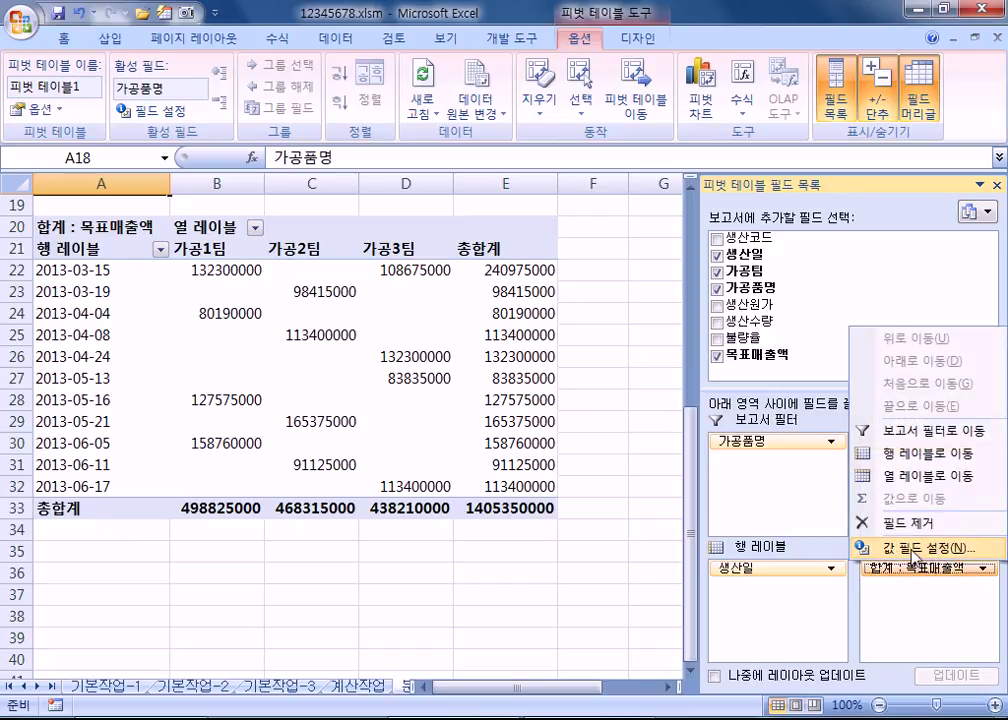
left_click(930, 550)
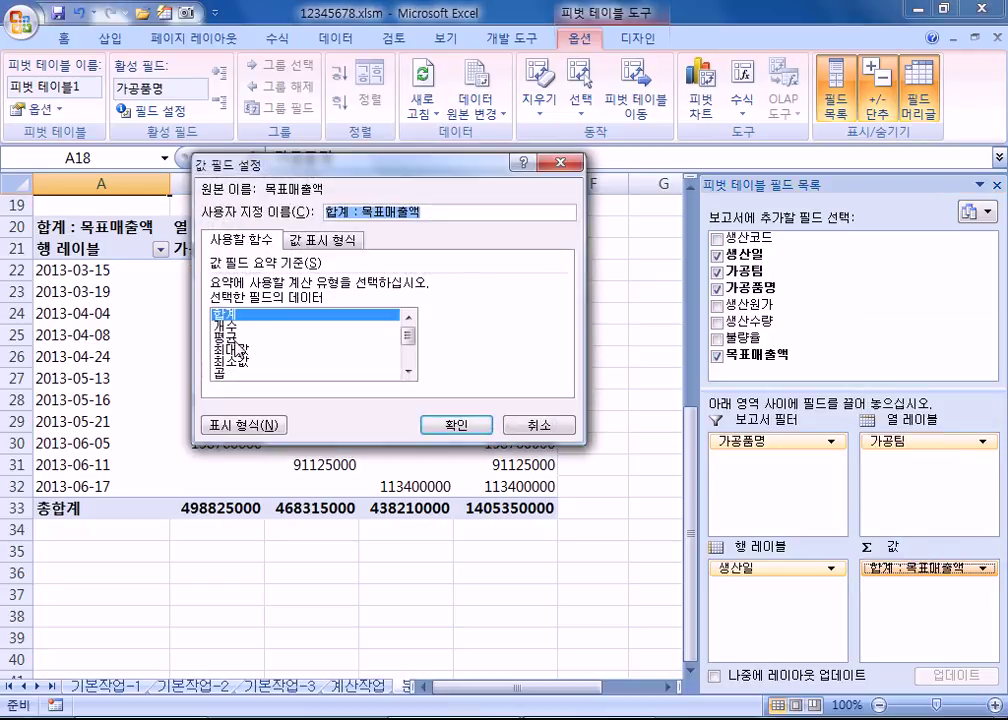
left_click(234, 338)
left_click(462, 428)
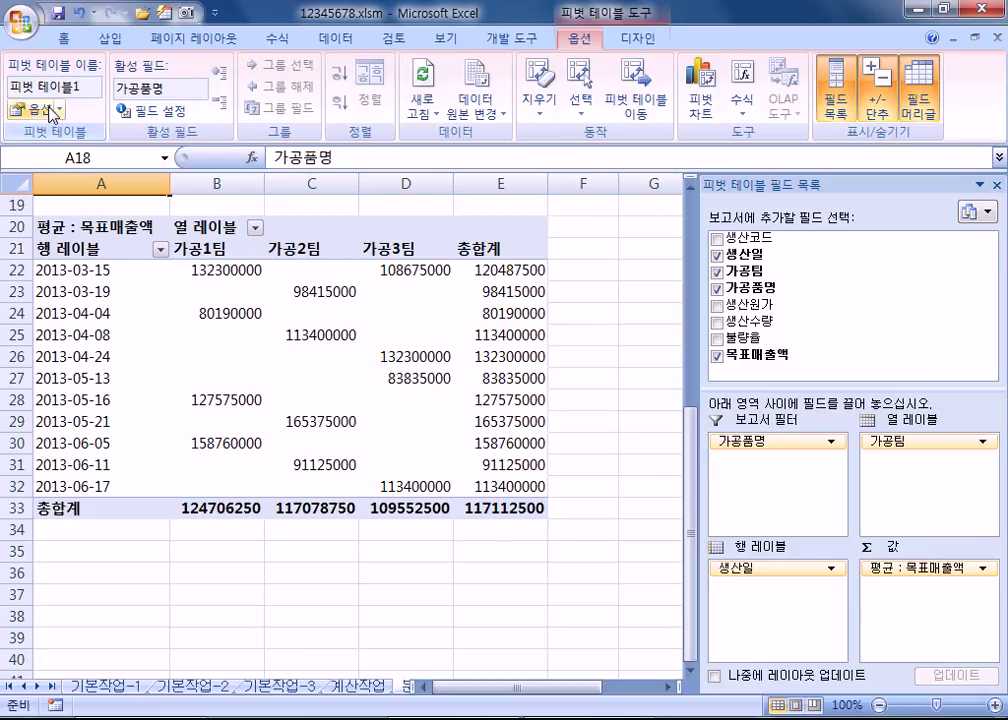
Step: In PivotTable Options, Totals & Filters, uncheck Show grand totals for rows
left_click(135, 291)
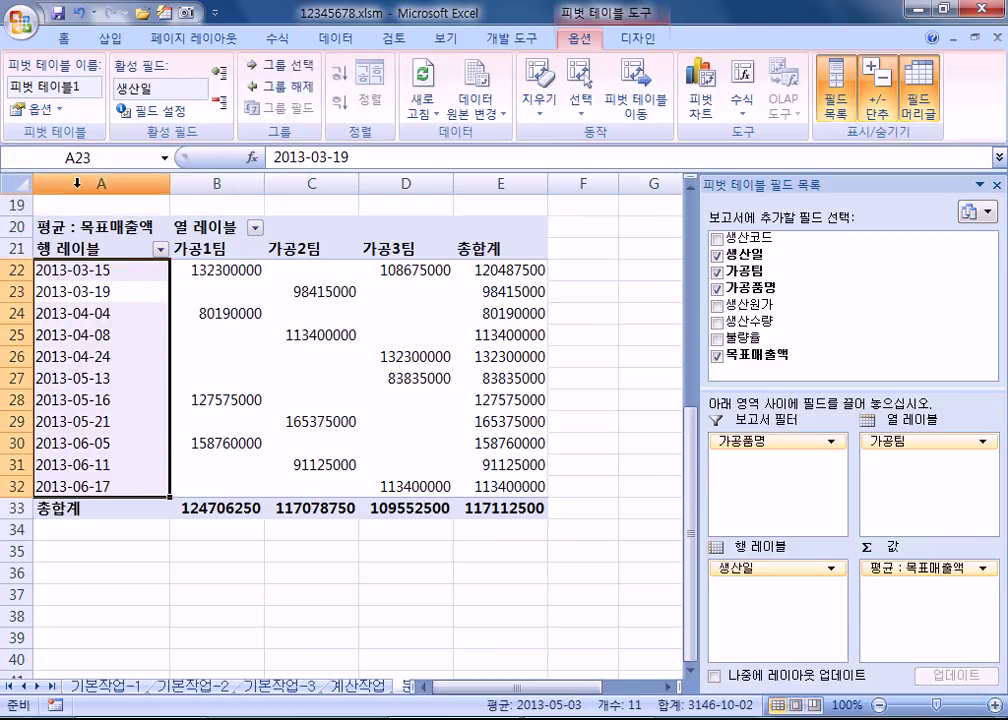
left_click(179, 356)
left_click(40, 107)
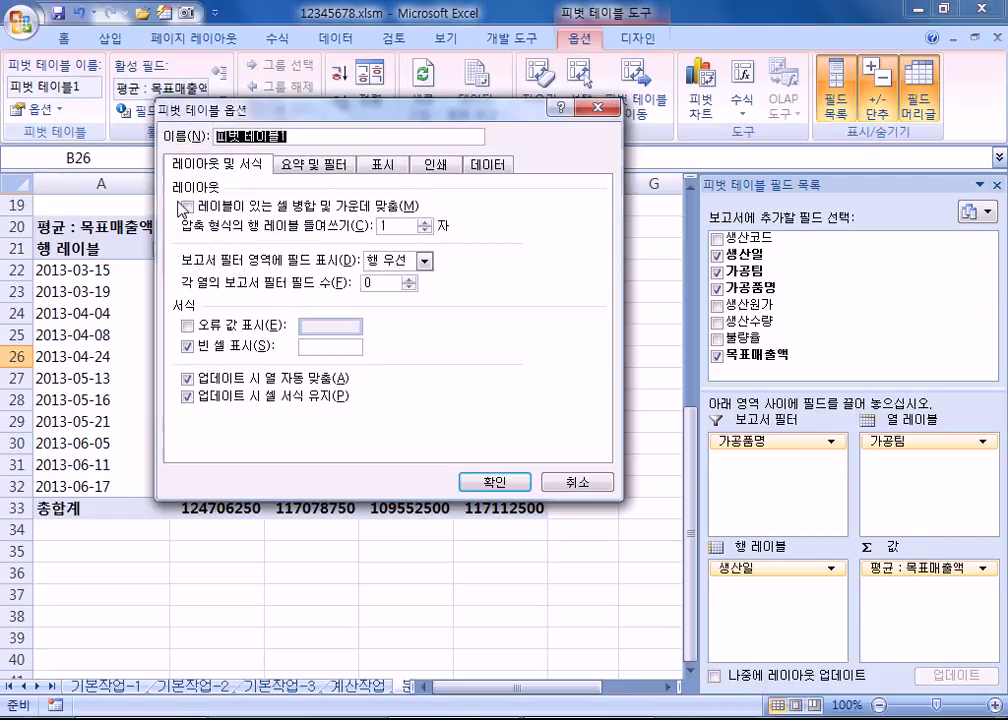
left_click(312, 168)
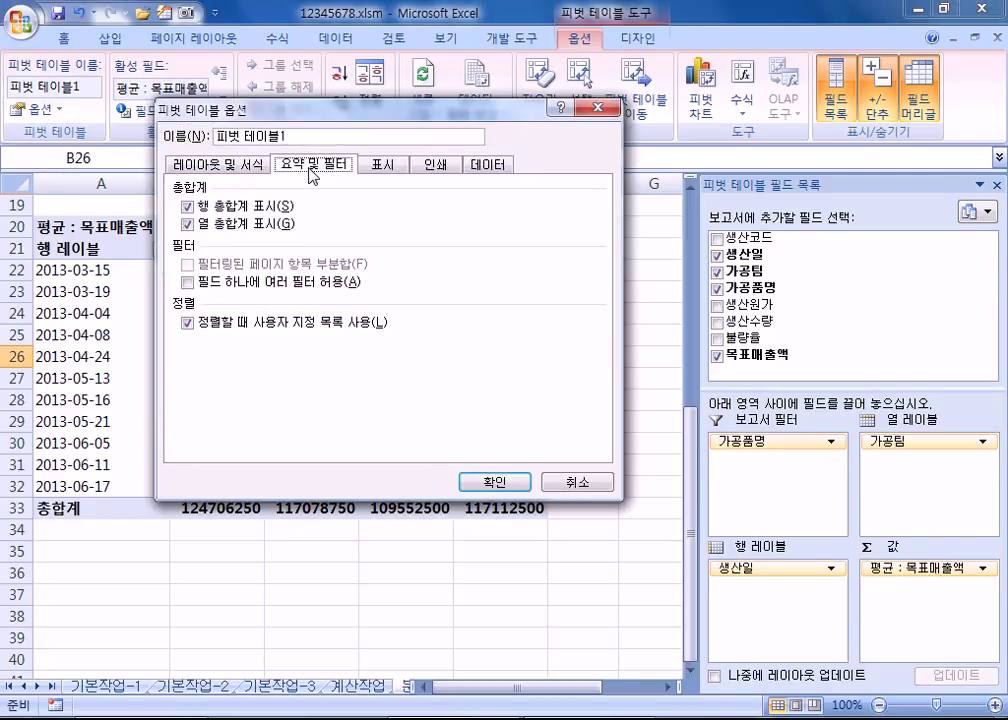
left_click(187, 205)
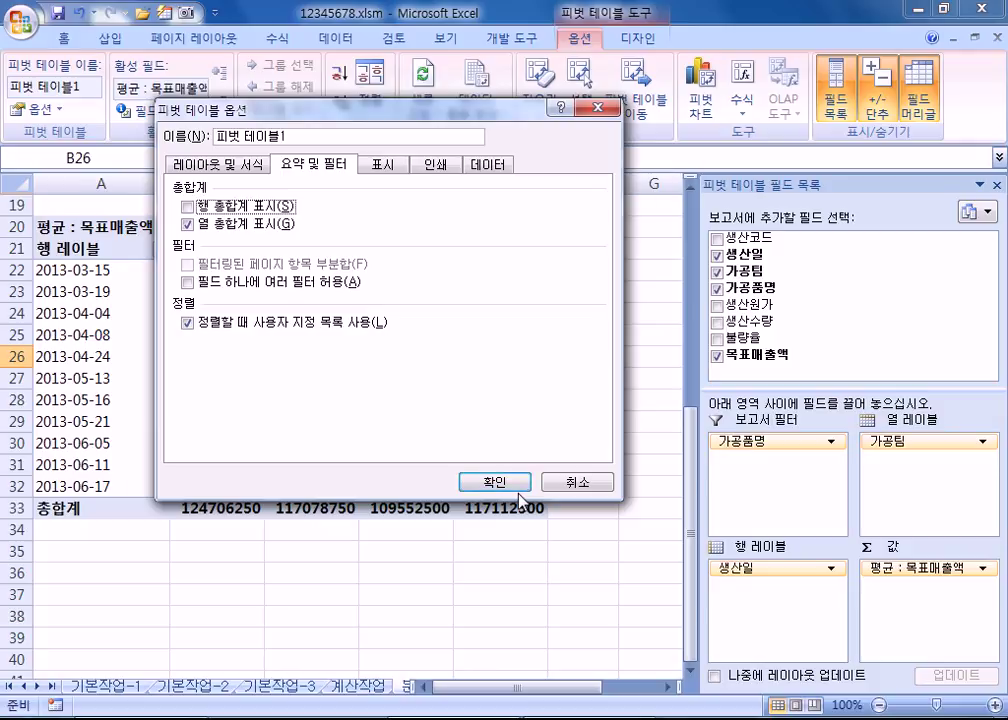
left_click(495, 482)
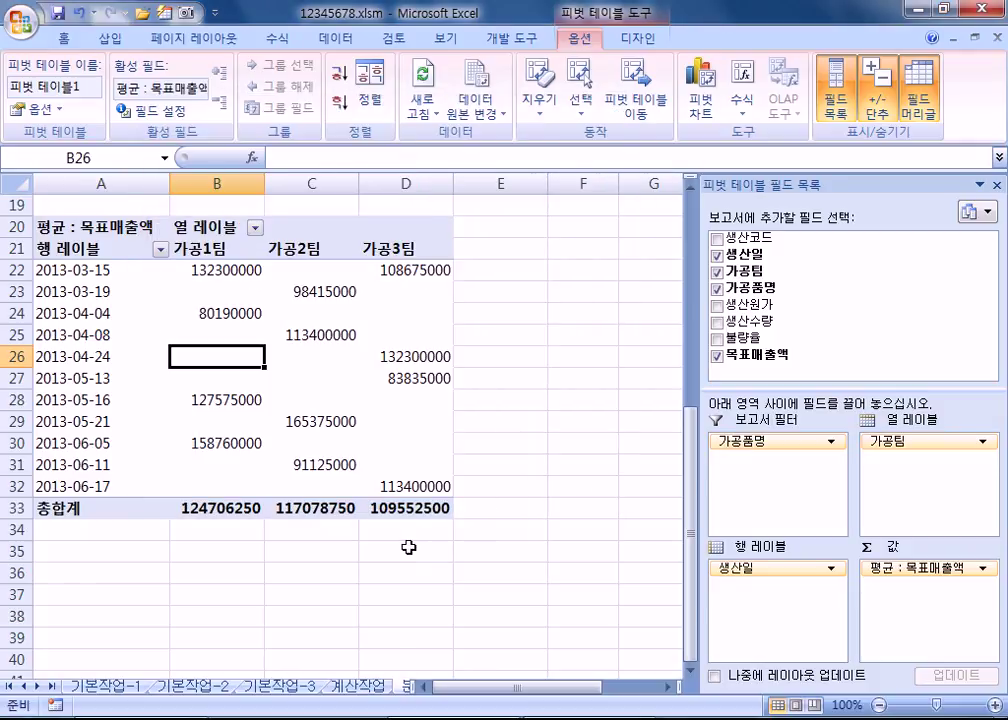
Step: Group the 생산일 dates by month (3월–6월), then click outside the pivot table to close the field list
left_click(68, 336)
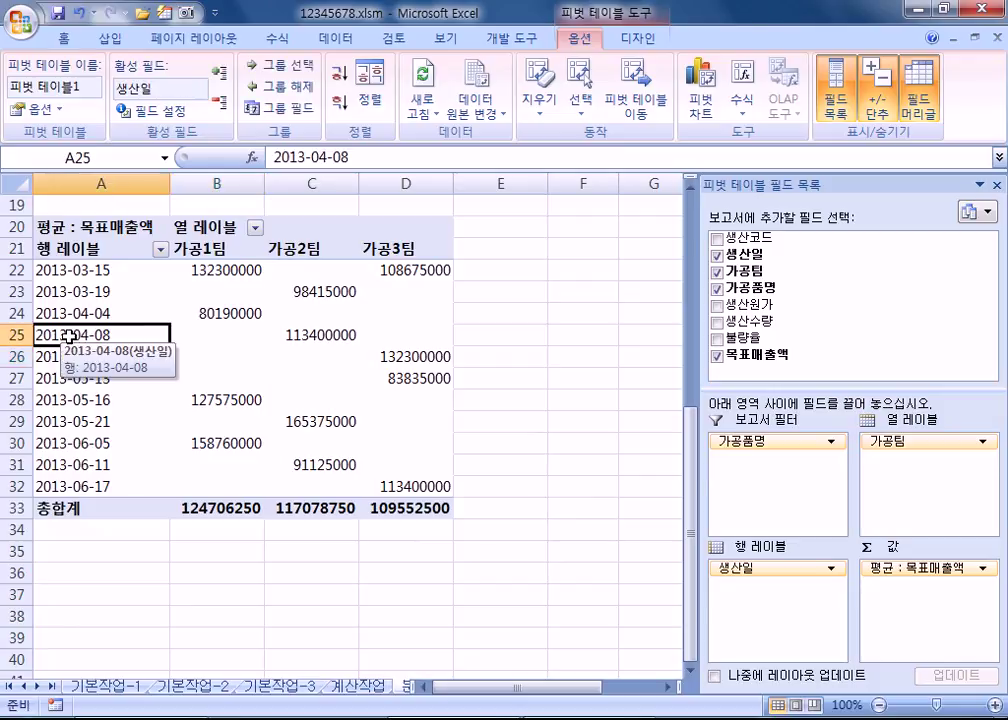
right_click(68, 336)
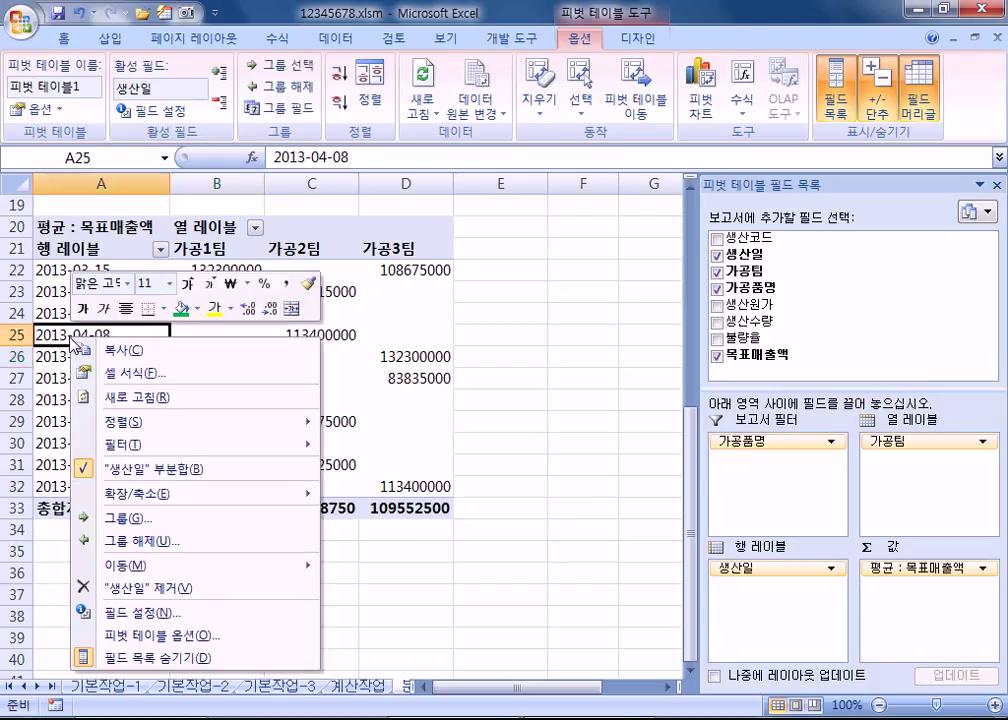
left_click(166, 521)
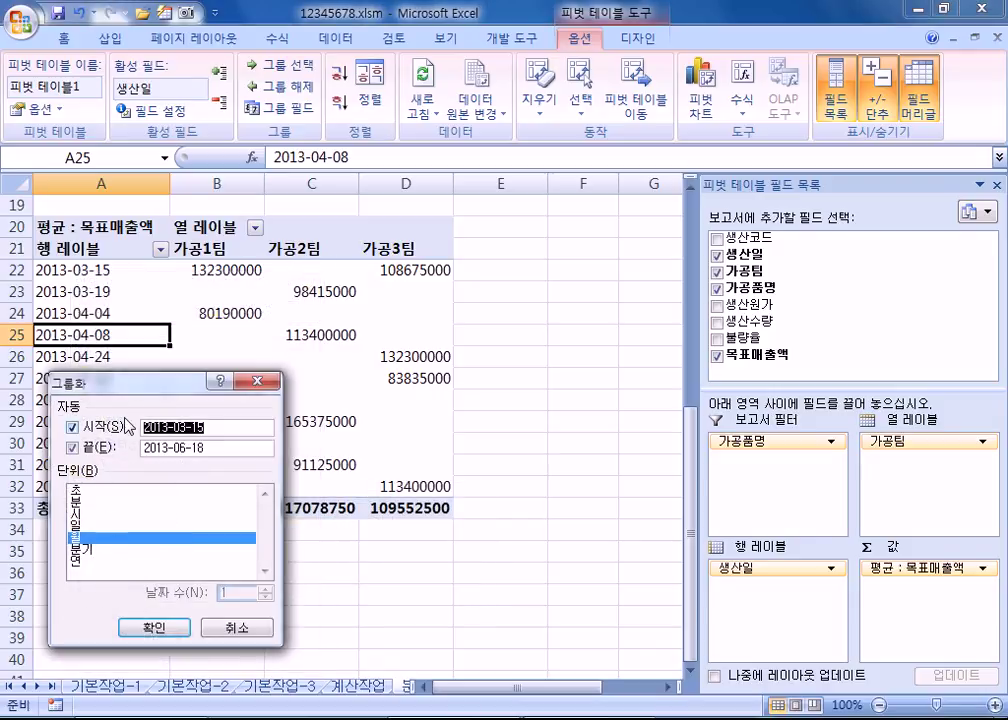
left_click_drag(120, 381, 375, 152)
left_click(343, 310)
left_click(343, 310)
left_click(406, 400)
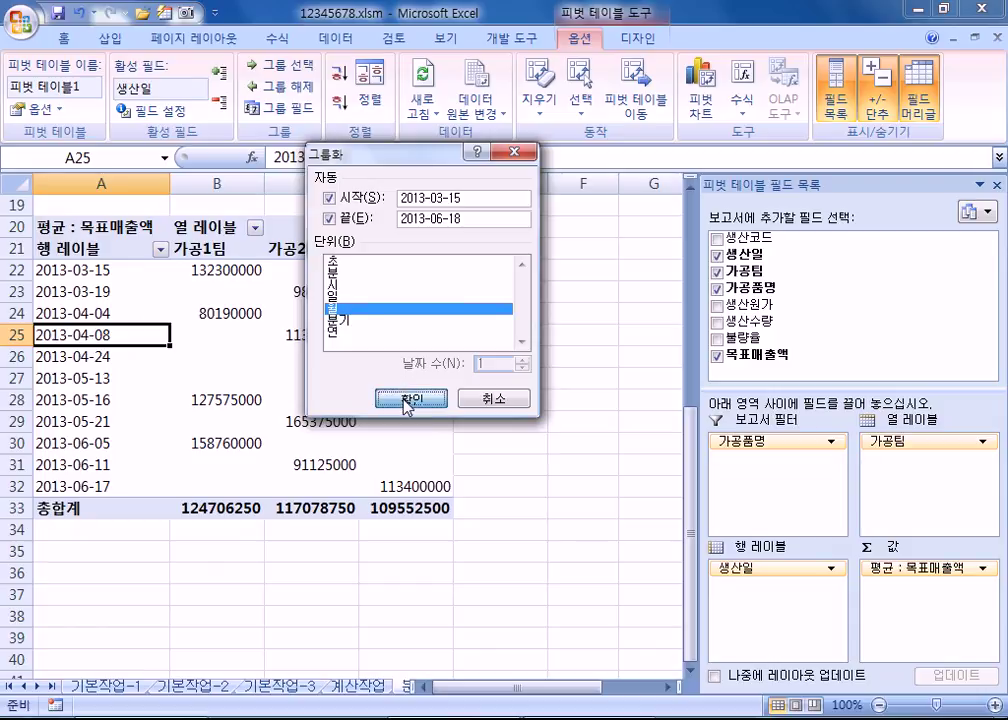
left_click(343, 312)
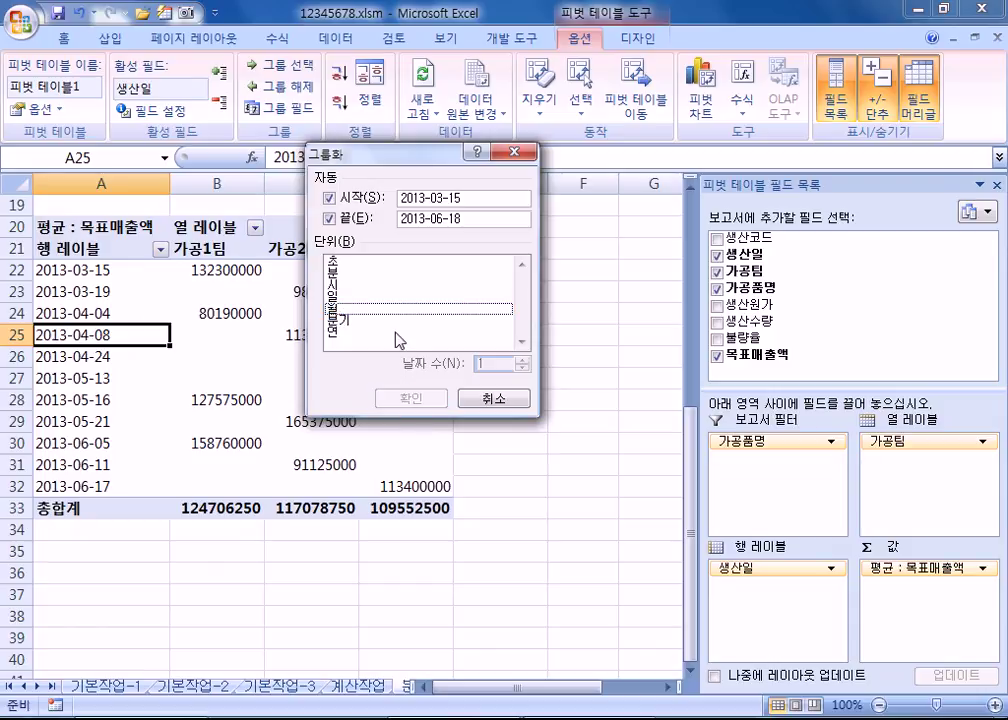
left_click(340, 310)
left_click(410, 398)
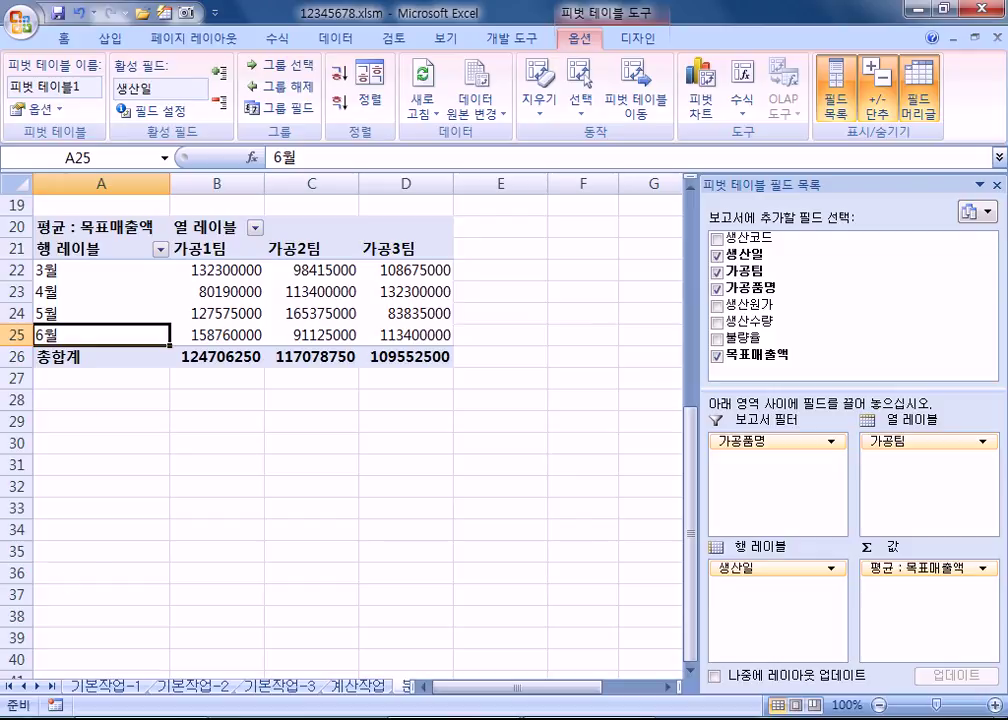
left_click(525, 457)
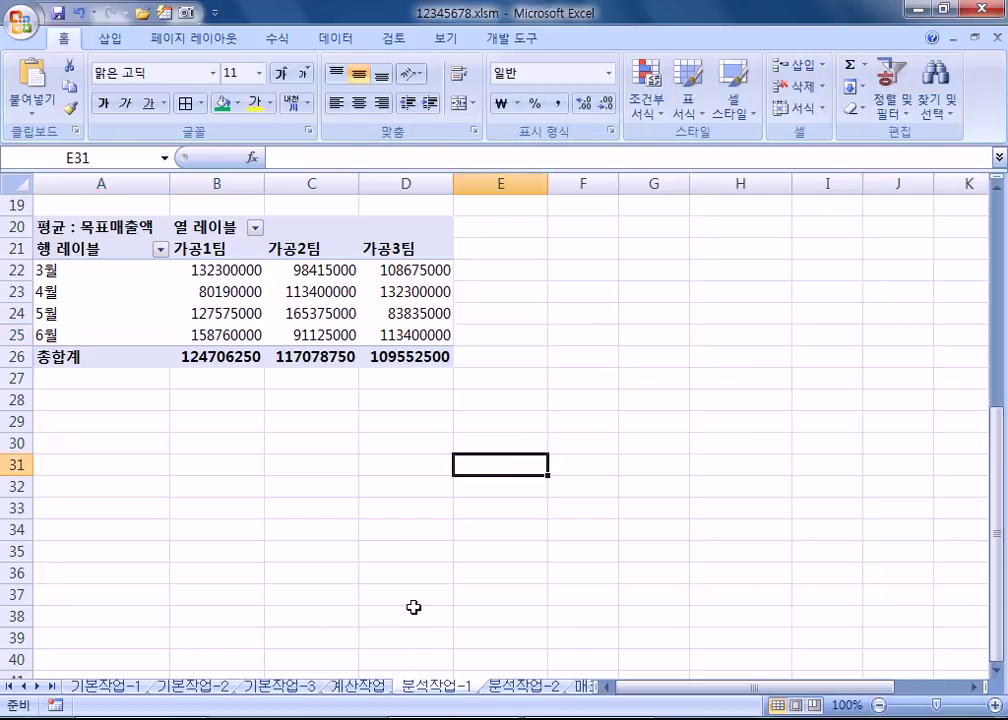
Step: On the 분석작업-2 sheet, select the member table A3:G20
left_click(511, 690)
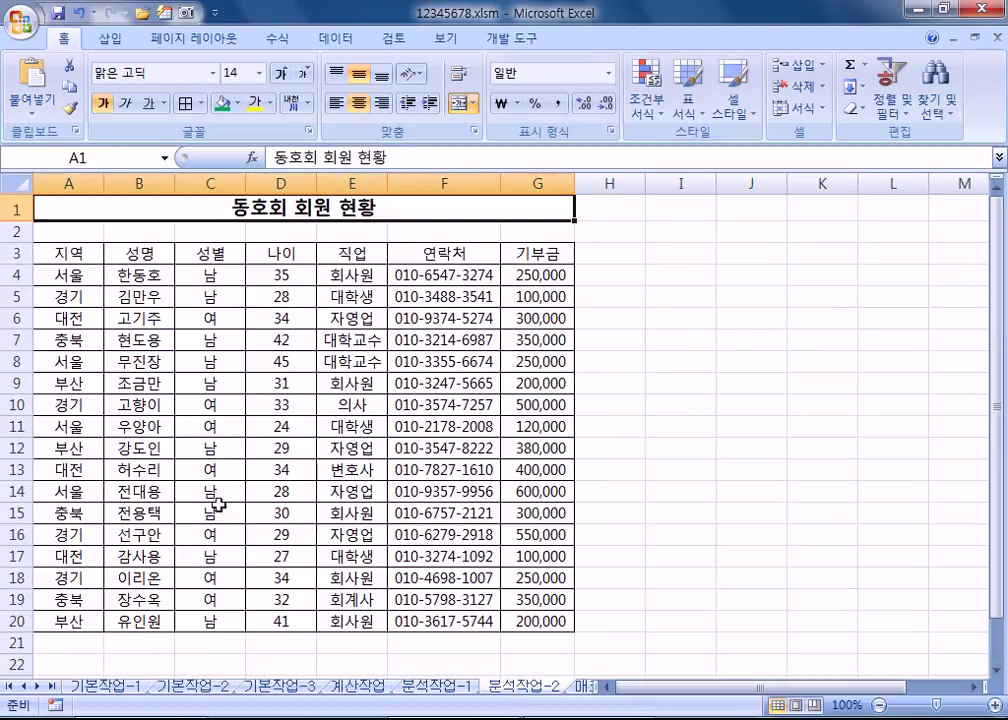
left_click(234, 403)
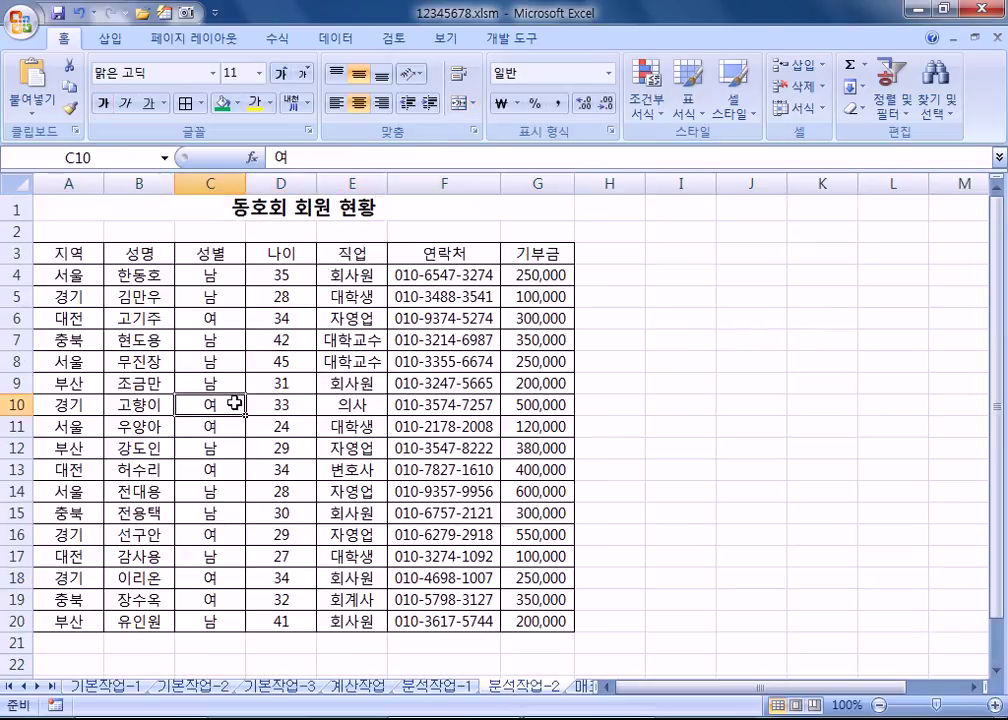
left_click_drag(80, 254, 553, 621)
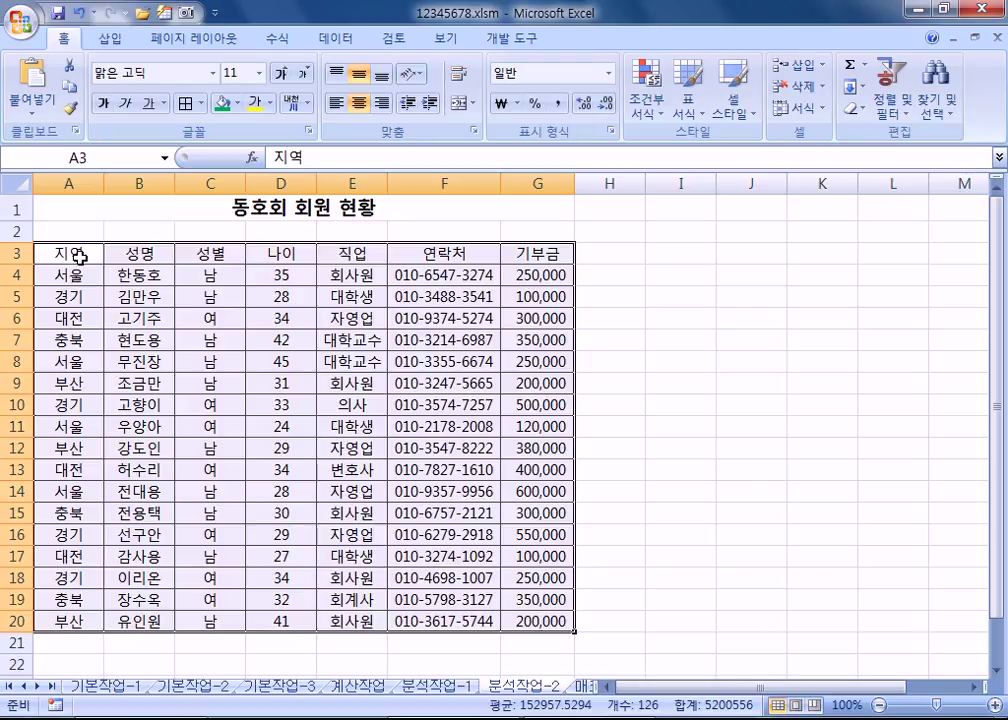
left_click(12, 209)
left_click(12, 231)
left_click(14, 253)
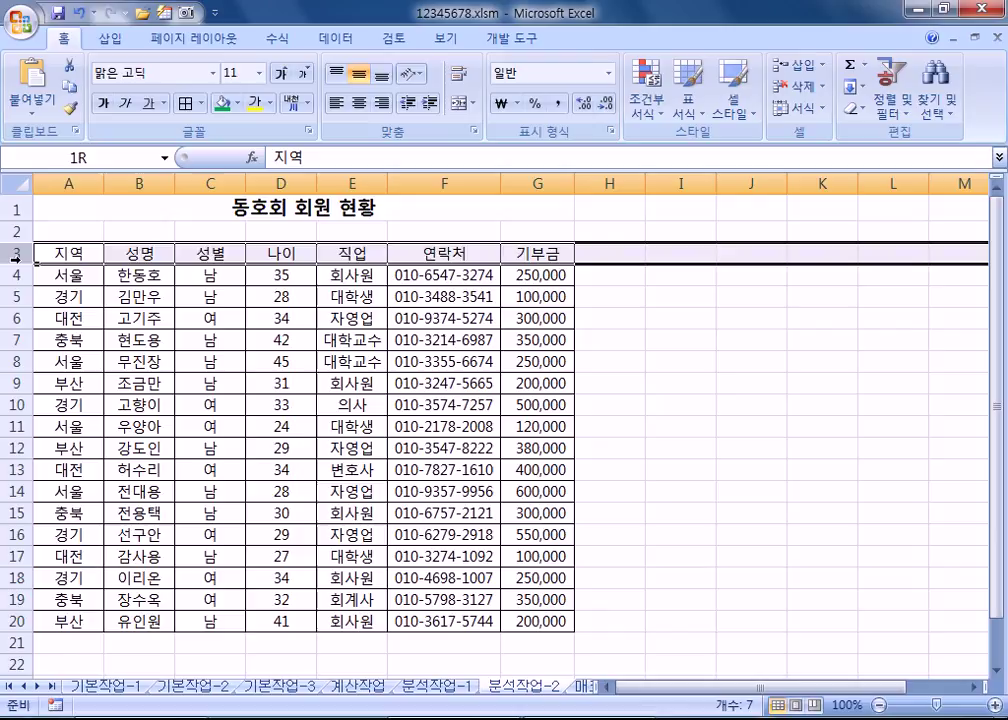
left_click(85, 280)
left_click(98, 254)
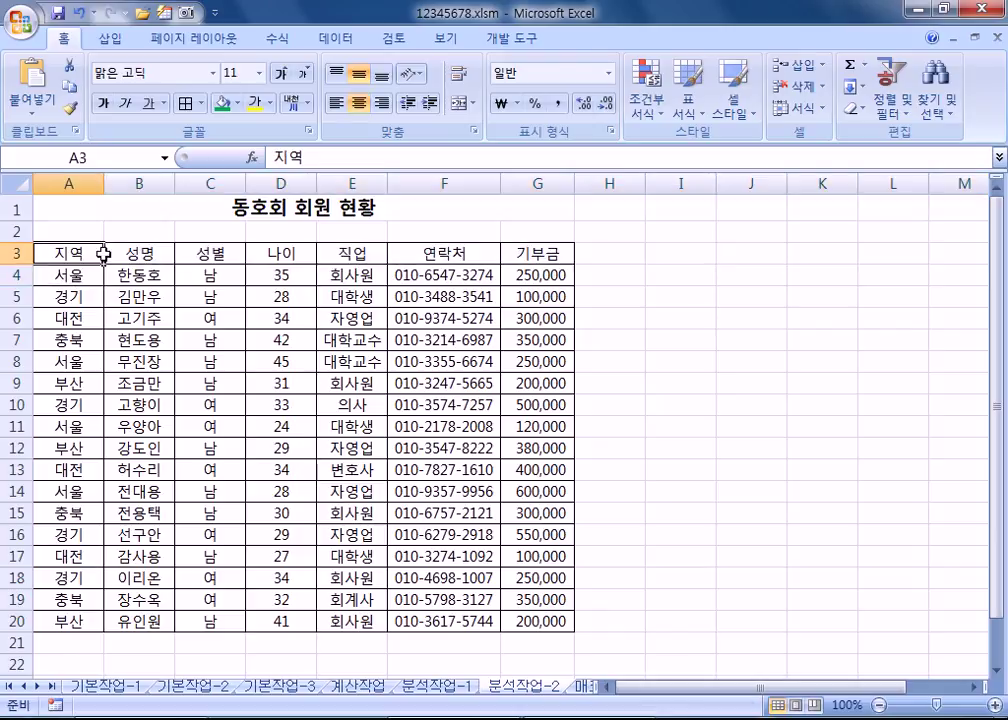
left_click(131, 198)
left_click_drag(87, 252, 542, 619)
Step: Sort the member table by 지역 in descending order from the Data tab
left_click(68, 225)
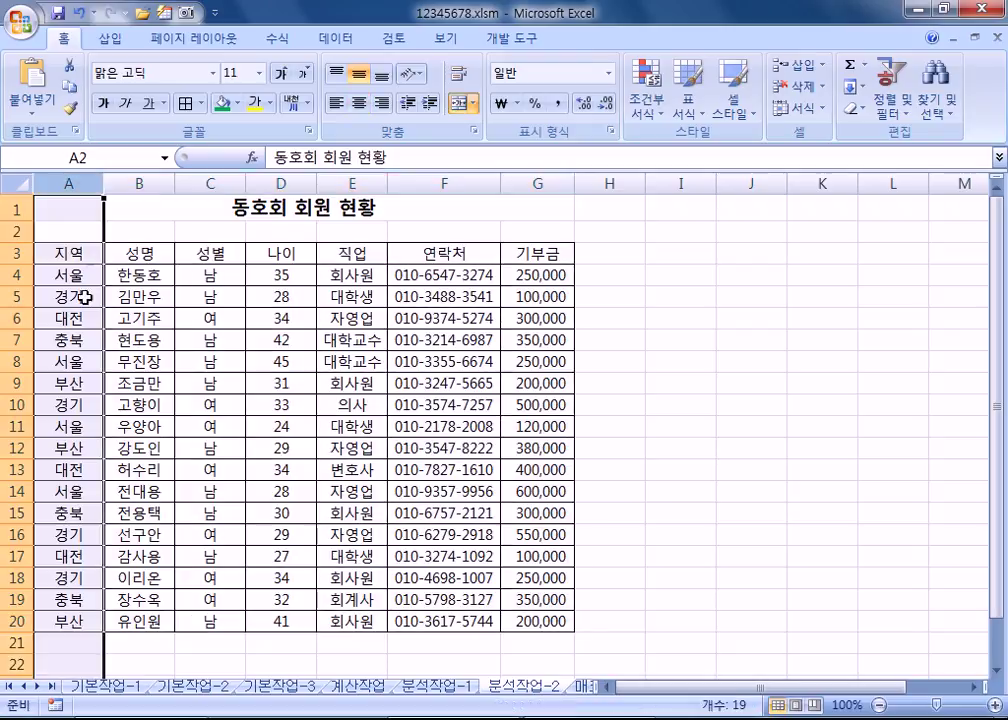
left_click(67, 296)
left_click(334, 38)
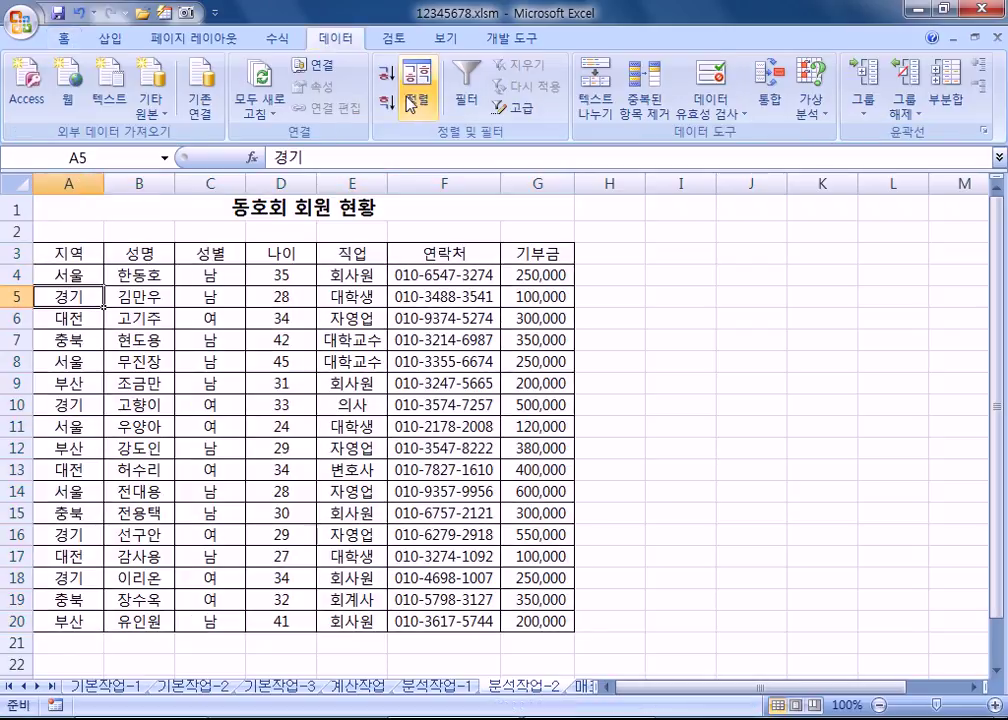
left_click(385, 104)
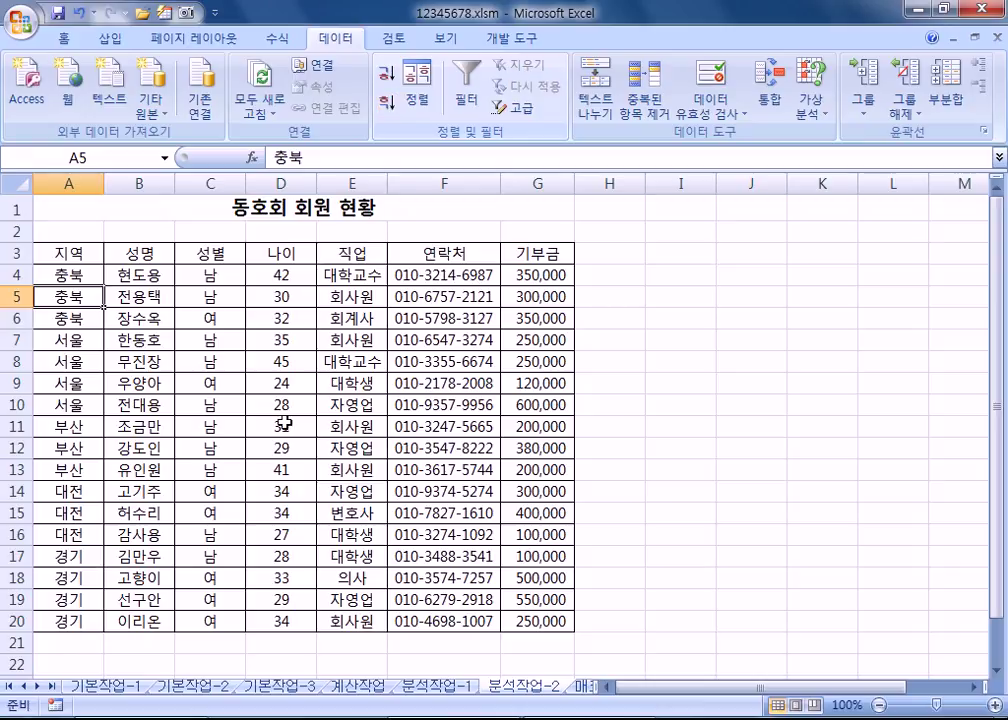
Step: Review the production table A3:H15 on the 분석작업-1 sheet
left_click(432, 686)
scroll(176, 345, "up", 6)
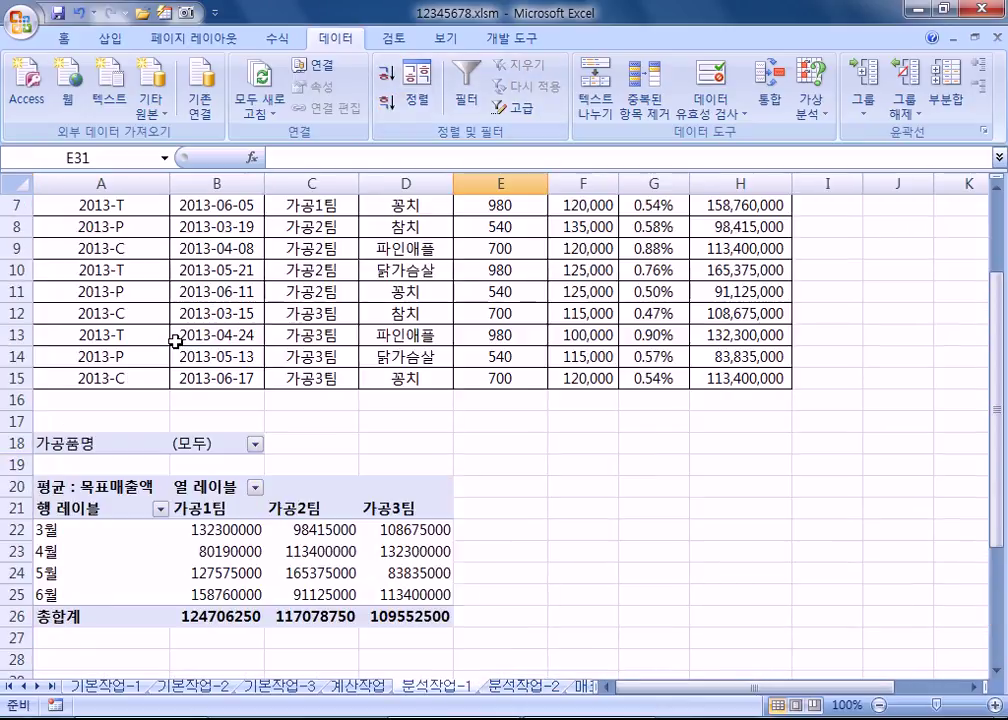
left_click(175, 320)
left_click(160, 256)
left_click_drag(204, 276, 646, 495)
left_click(270, 383)
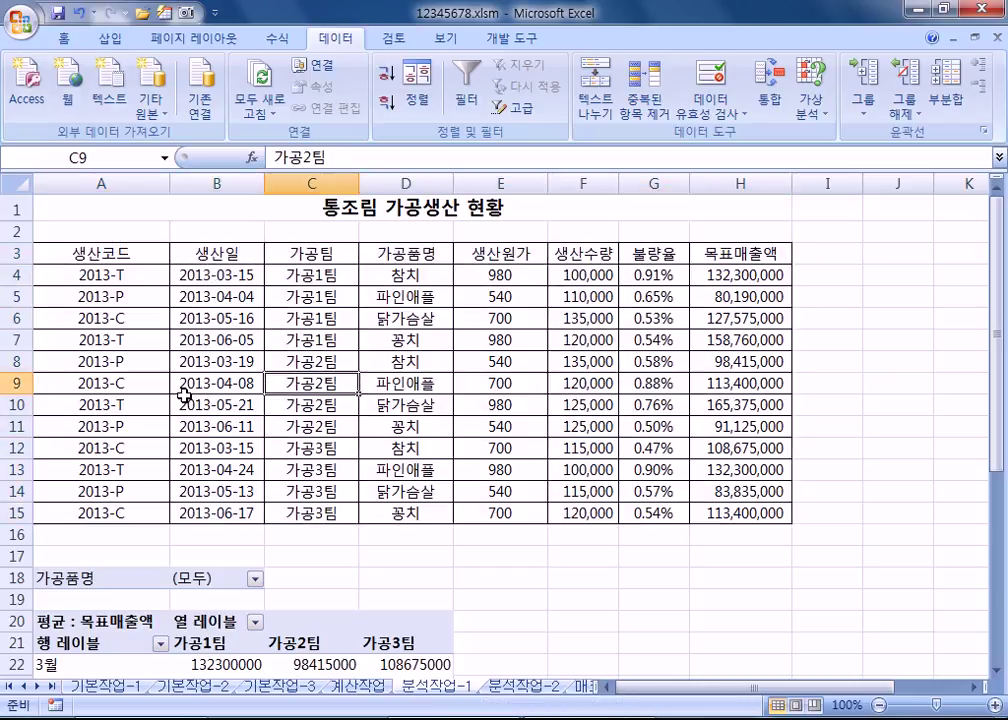
left_click(56, 210)
left_click_drag(100, 254, 693, 482)
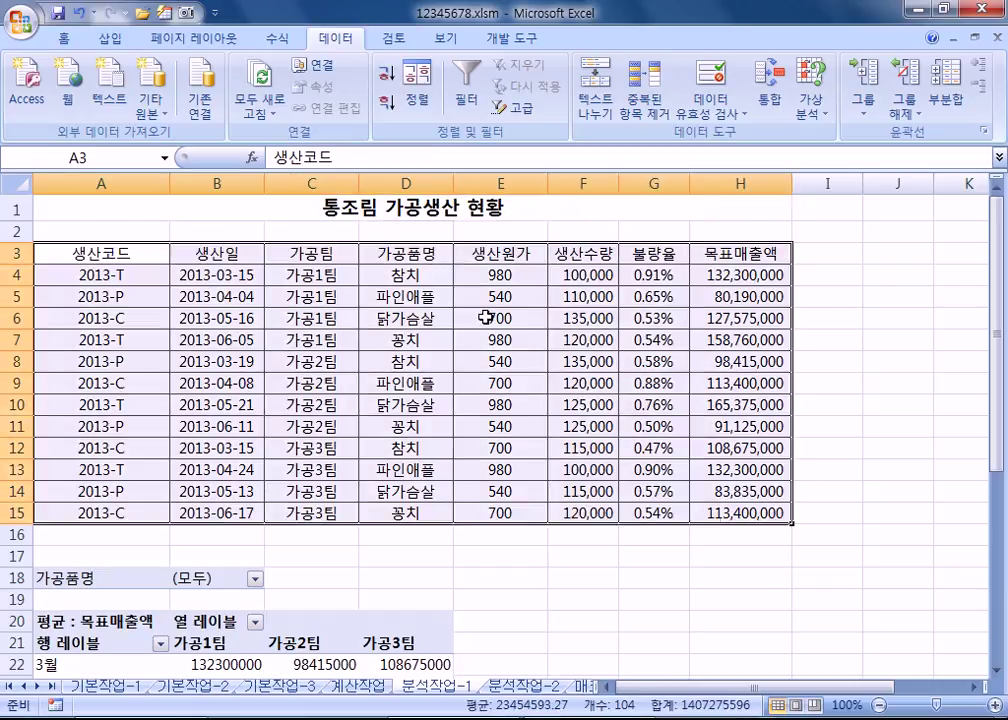
left_click(320, 238)
left_click(332, 358)
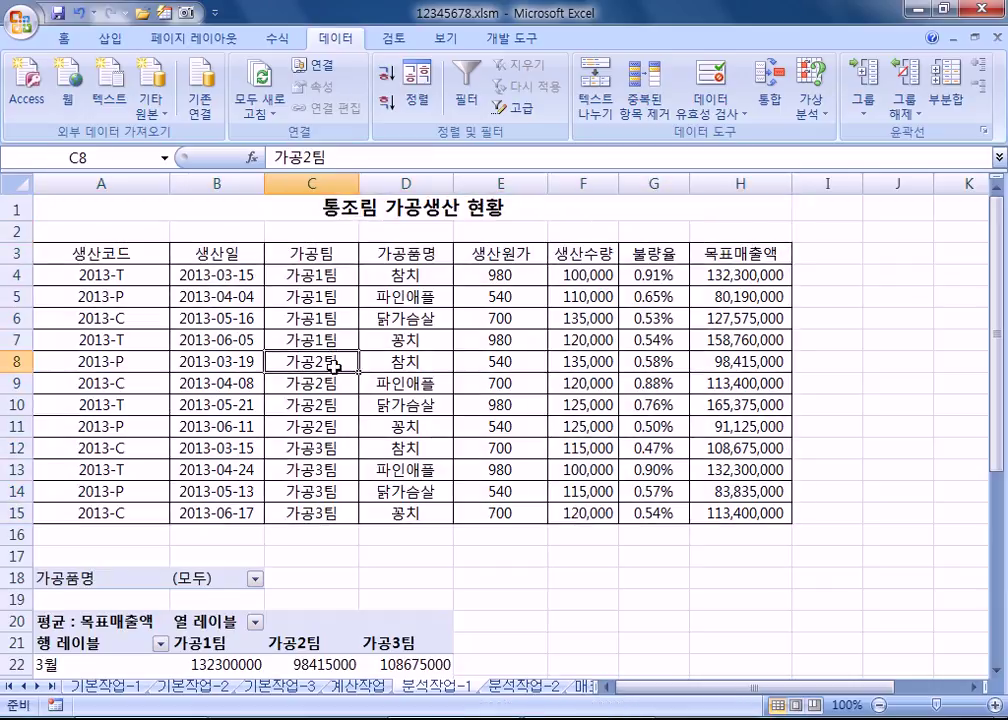
left_click_drag(130, 256, 585, 470)
left_click(272, 339)
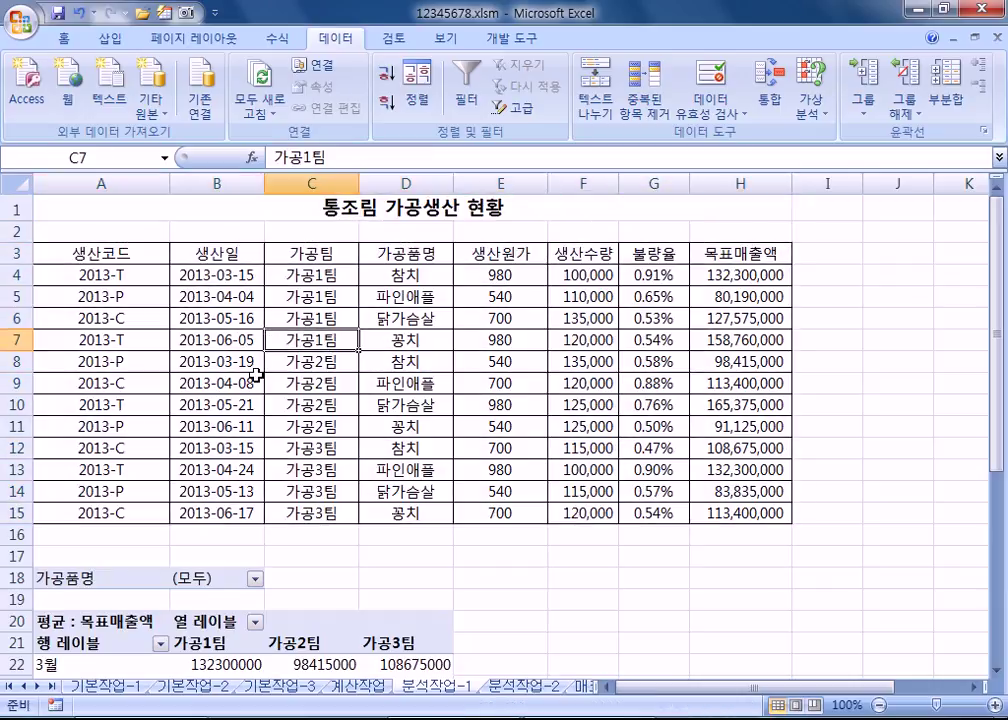
Step: Back on 분석작업-2, select the member table A3:G20 and open the Sort settings
left_click(528, 686)
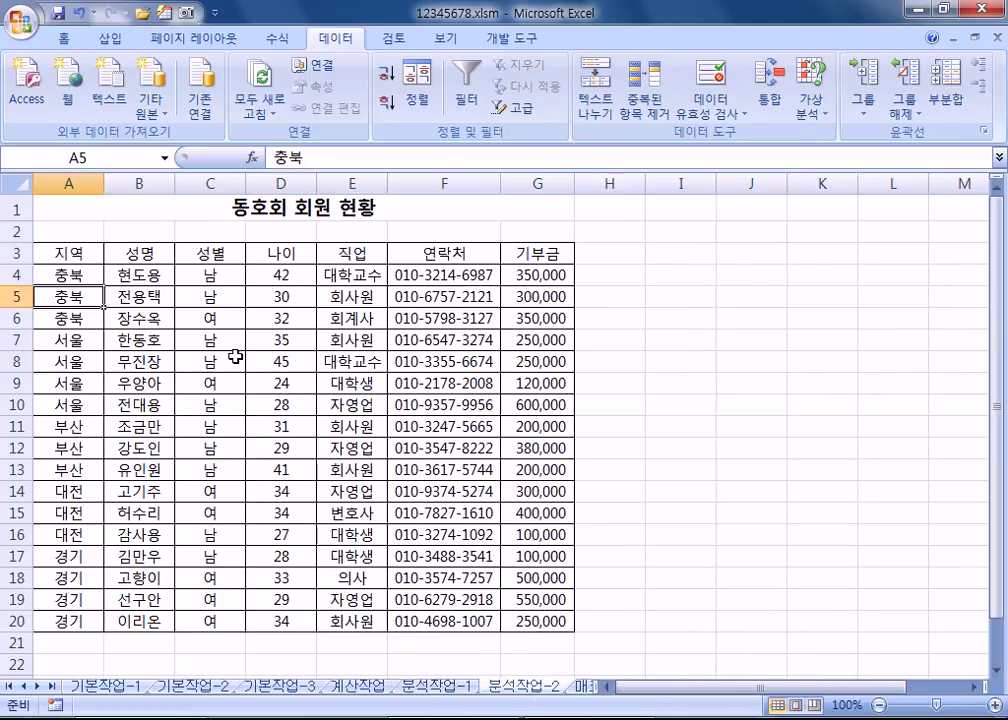
left_click_drag(79, 254, 574, 623)
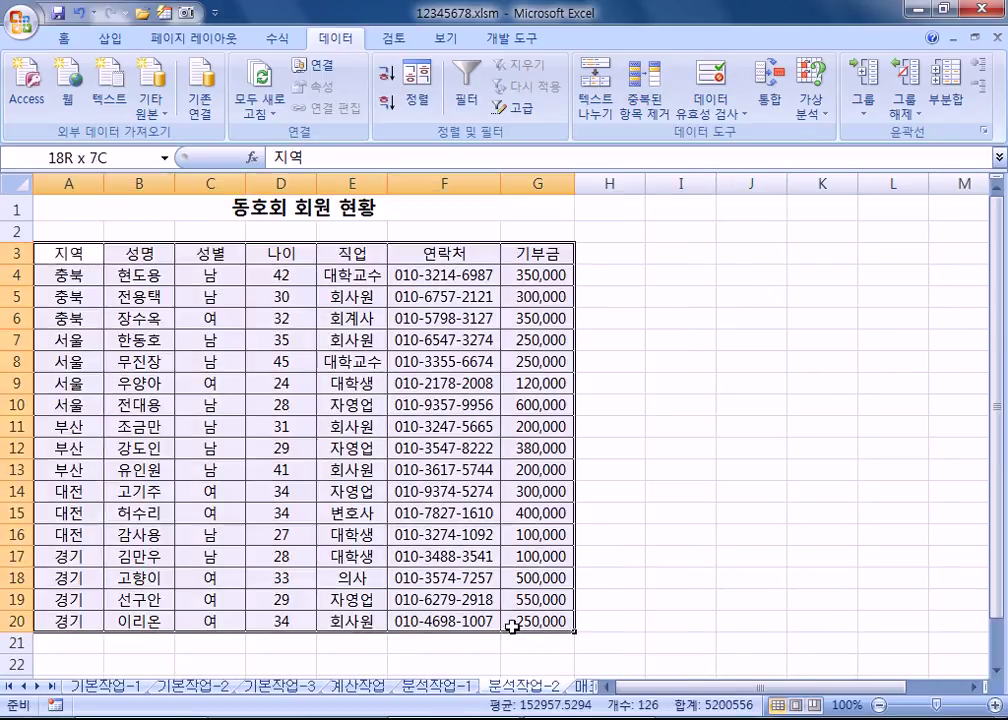
left_click(418, 90)
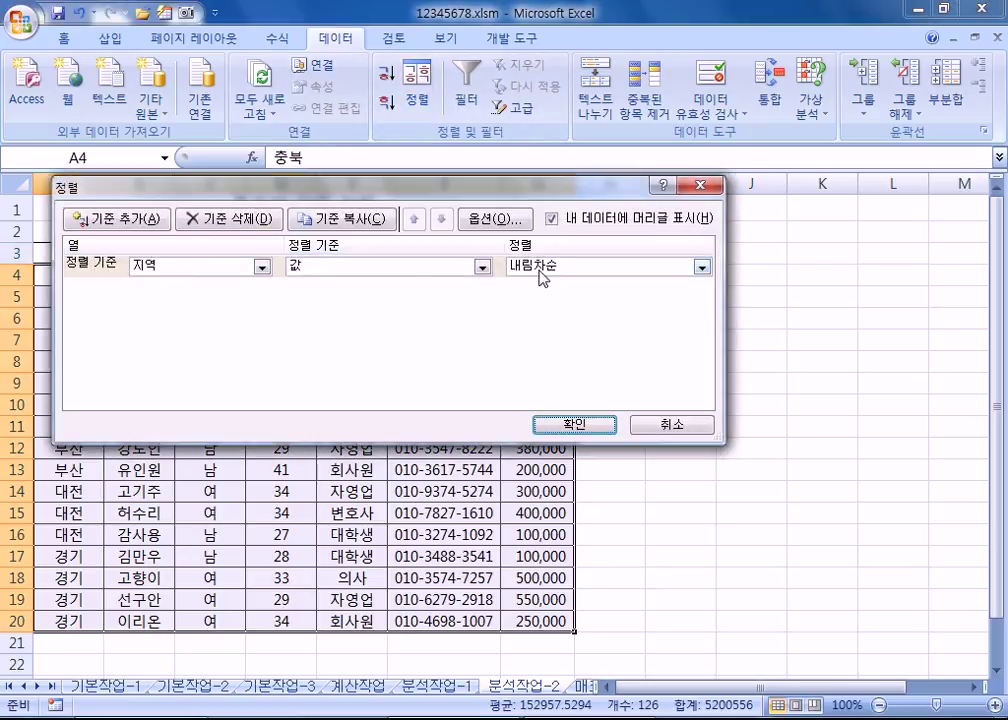
left_click(670, 424)
left_click(80, 13)
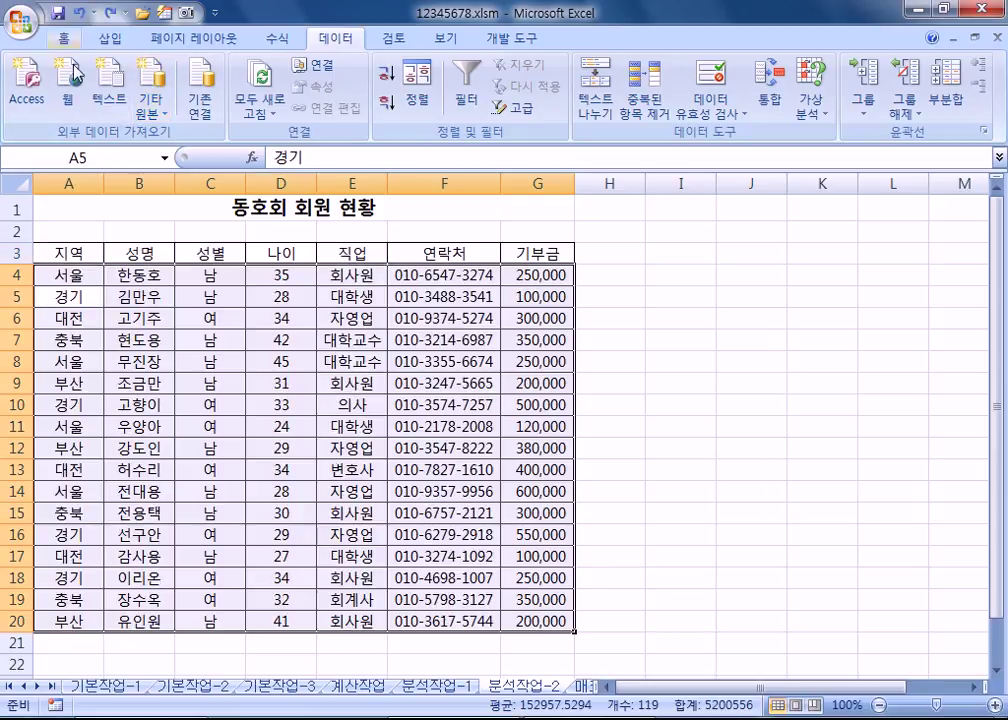
left_click(66, 343)
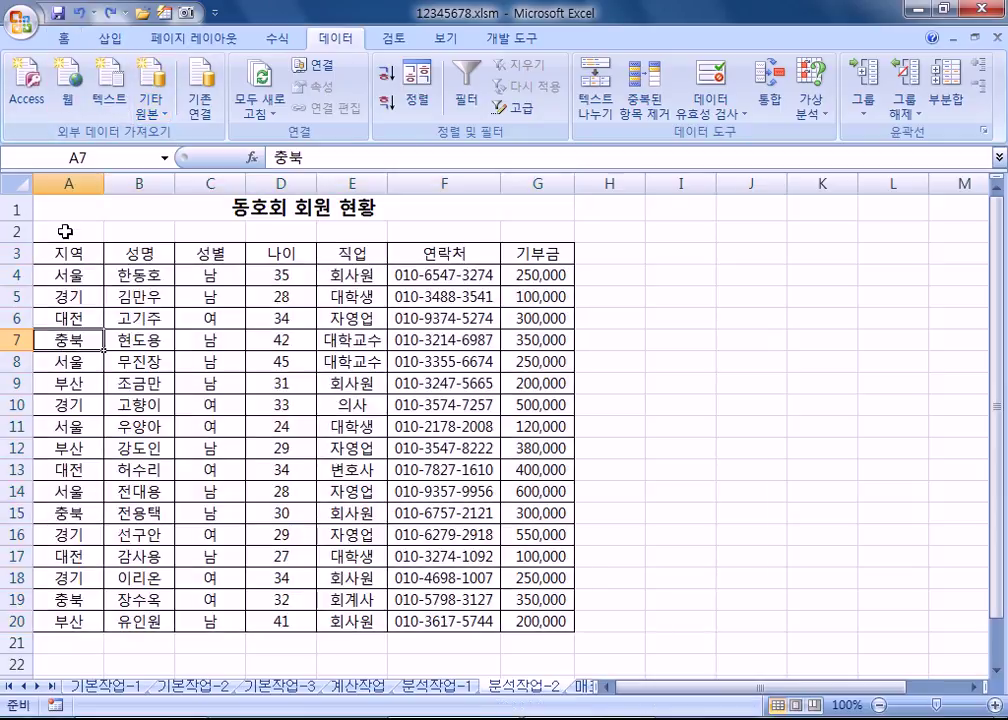
left_click(63, 182)
left_click(68, 283)
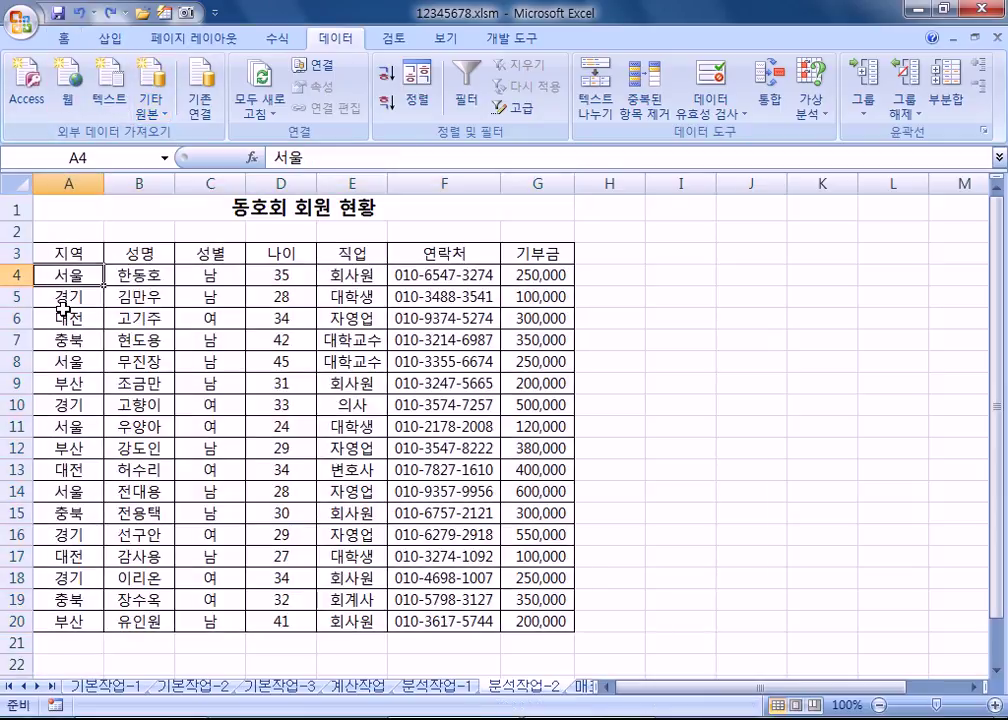
left_click(389, 105)
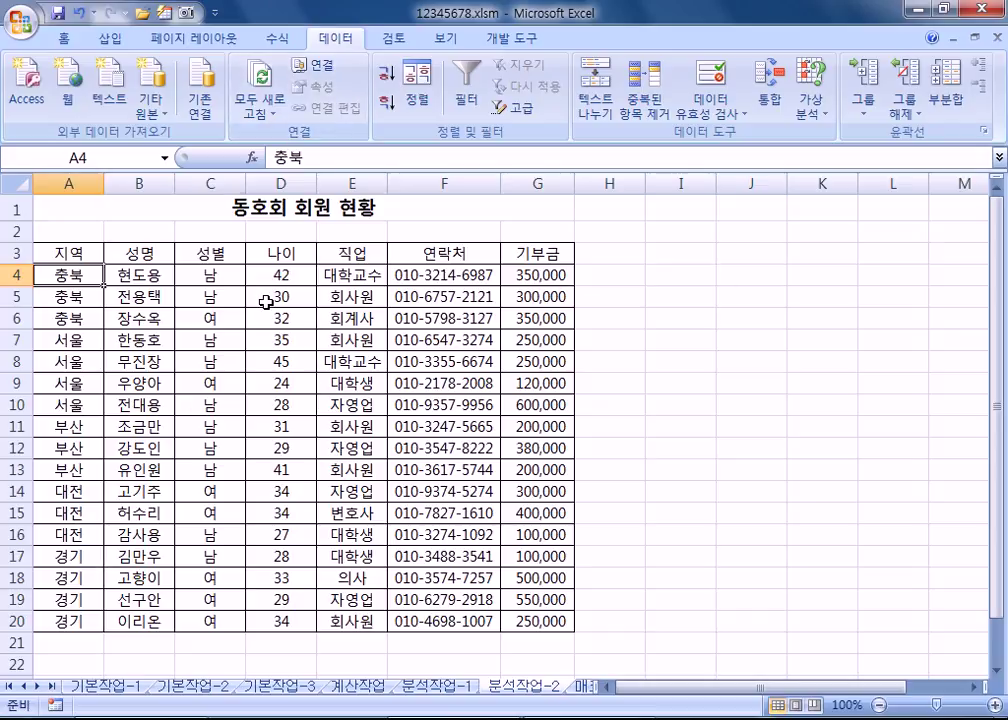
left_click(418, 90)
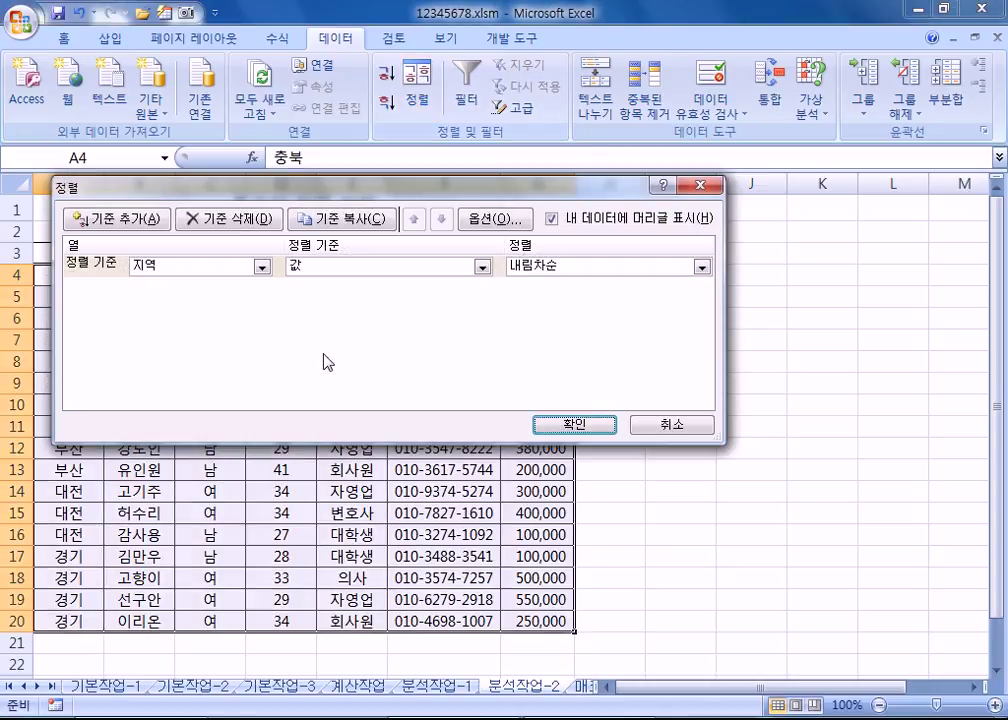
left_click(668, 425)
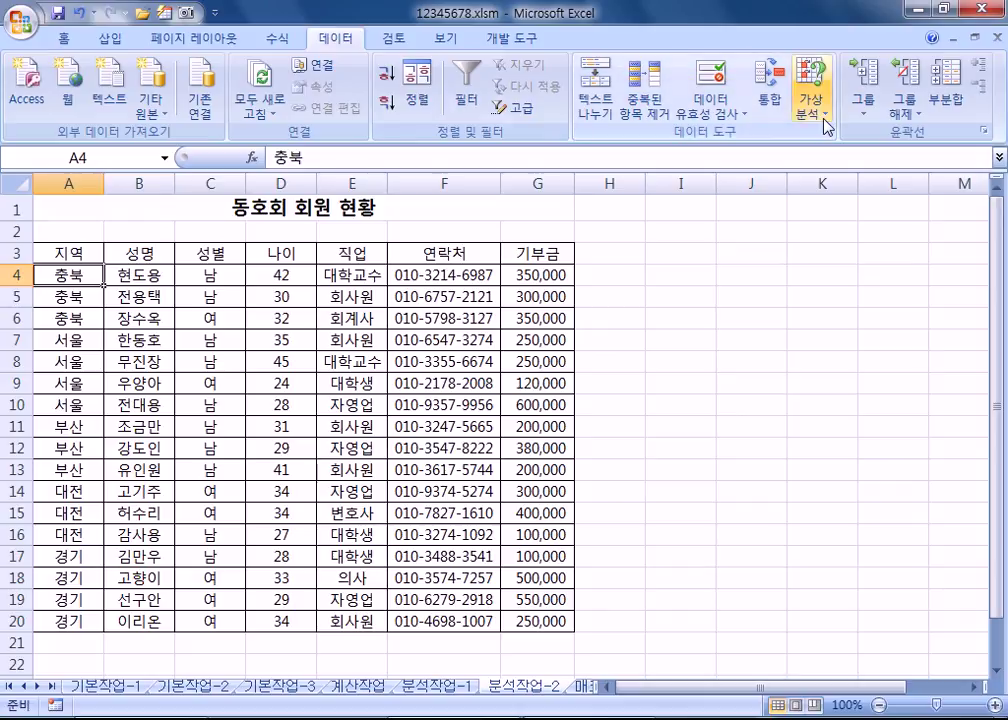
Step: Subtotal the member table by 지역 using 최대값 on 나이 only (e.g. 충북 42, 서울 45)
left_click(946, 100)
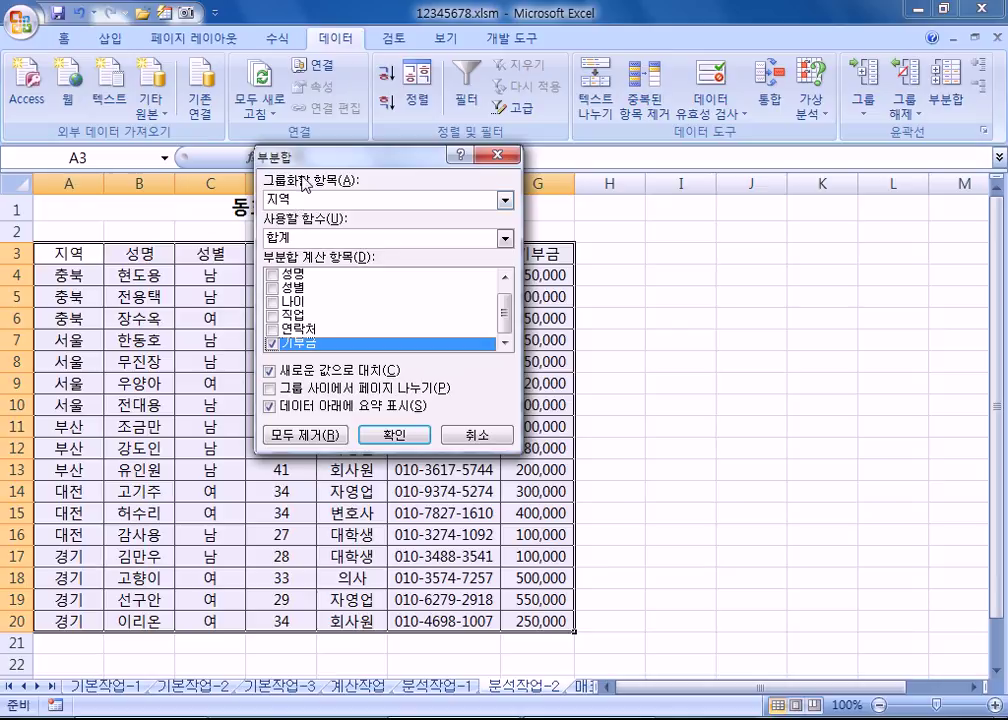
left_click_drag(325, 156, 250, 216)
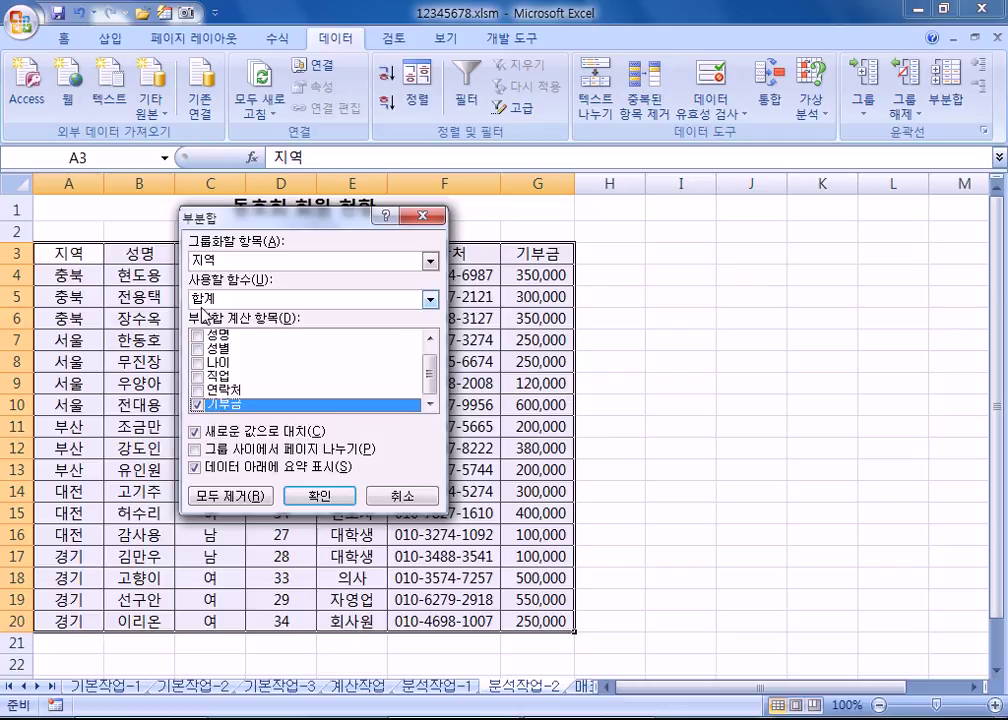
left_click(198, 403)
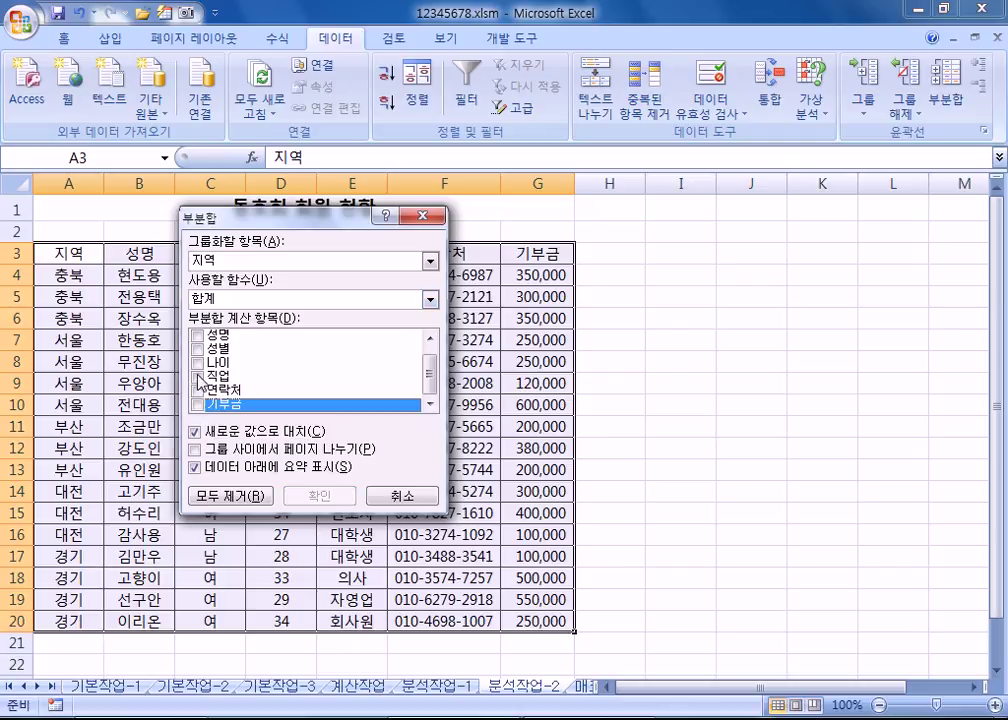
left_click(196, 362)
left_click(200, 298)
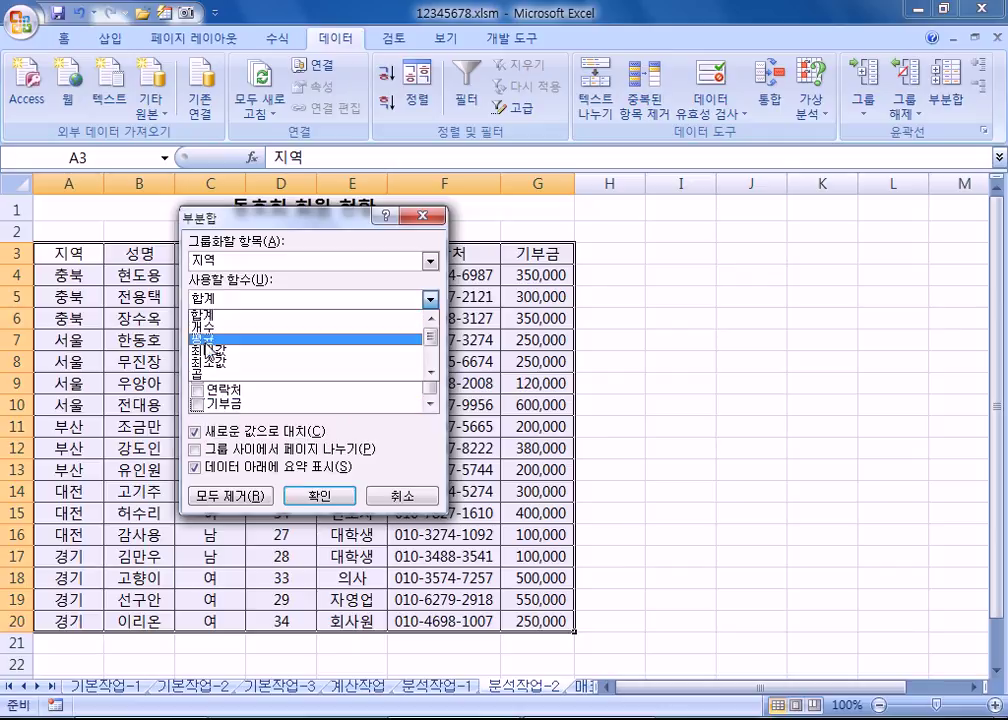
left_click(207, 351)
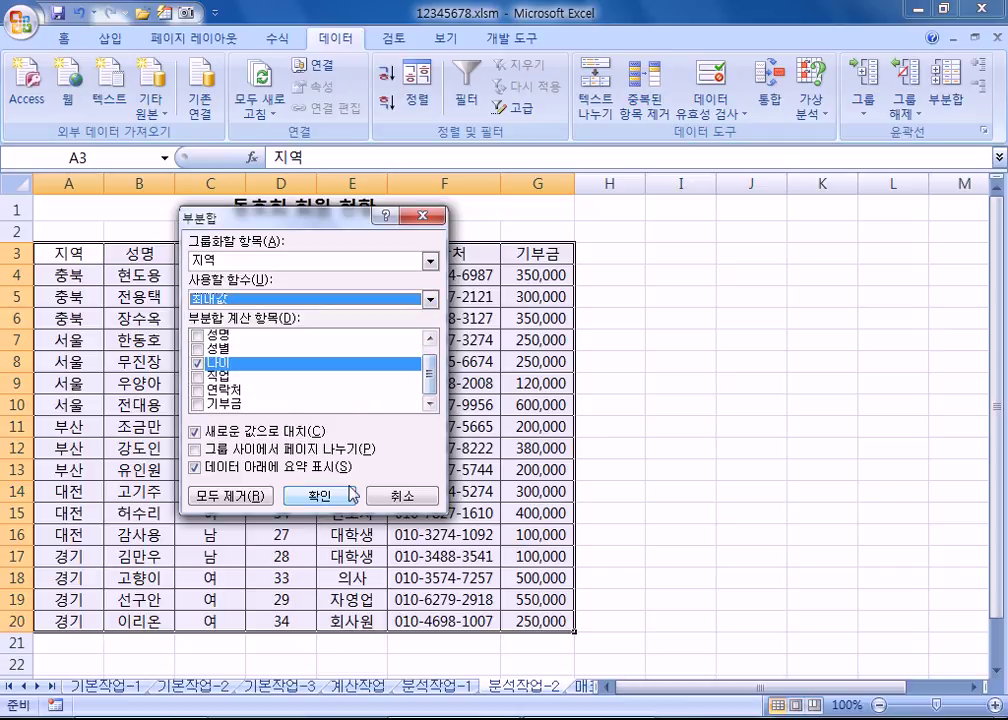
left_click(349, 492)
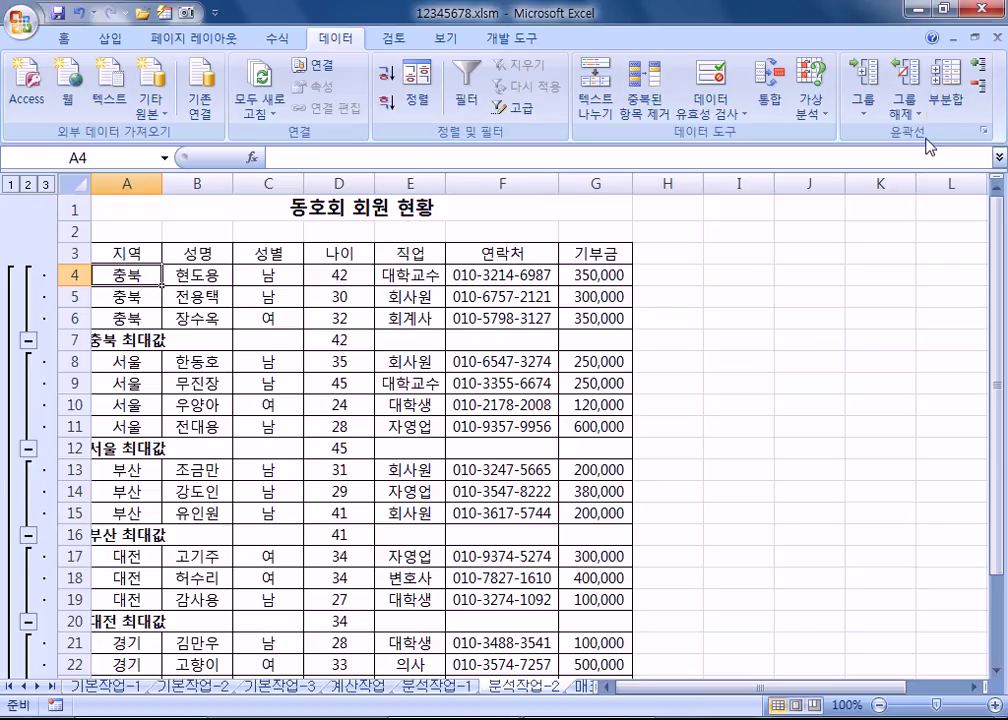
left_click(946, 100)
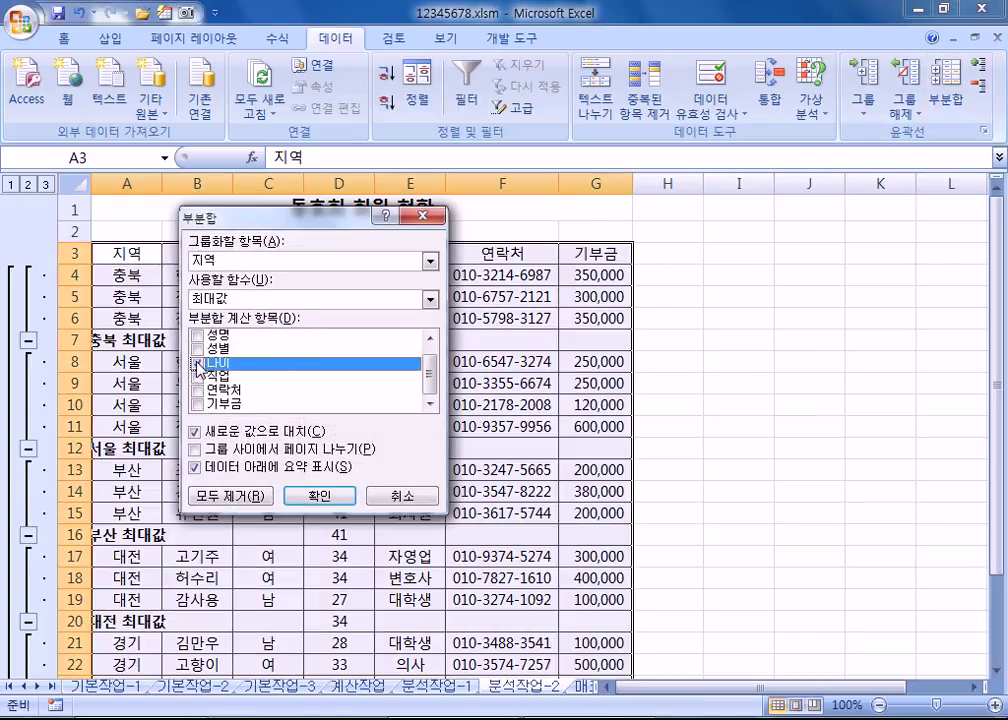
Step: Add 합계 subtotals of 기부금 per 지역, unchecking Replace current subtotals
left_click(197, 362)
left_click(198, 404)
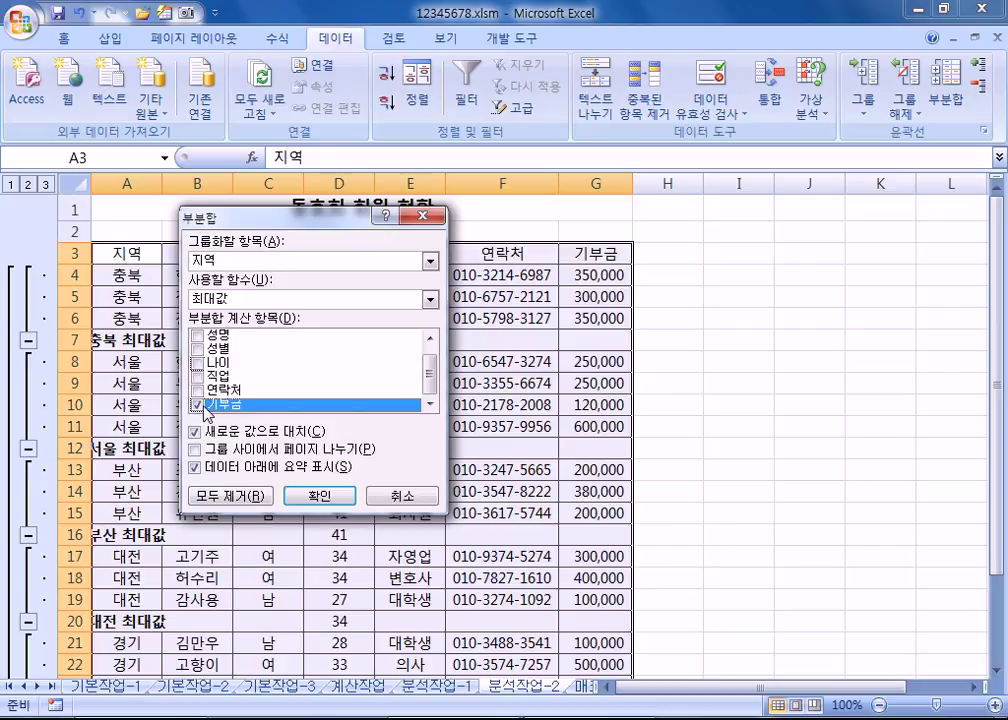
left_click(259, 297)
left_click(240, 314)
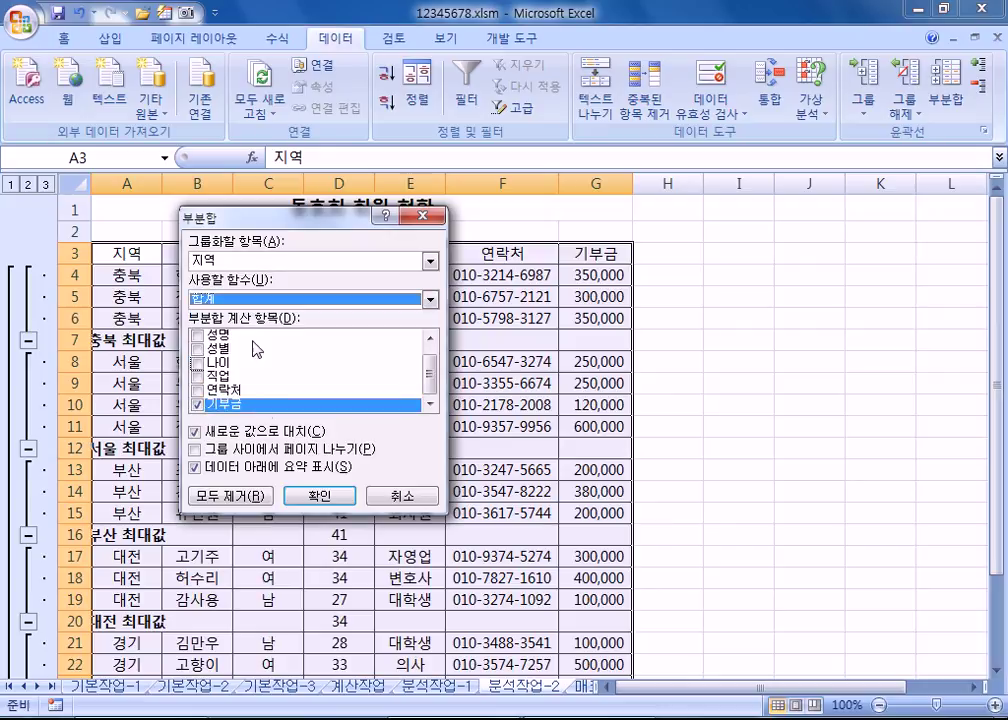
left_click(257, 432)
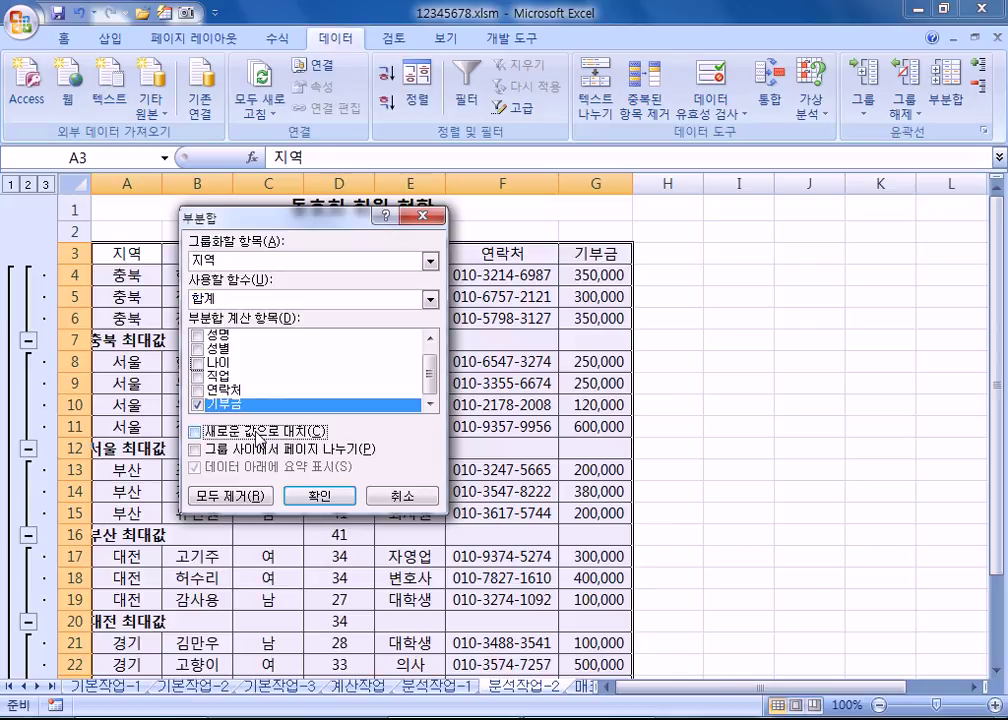
left_click(320, 494)
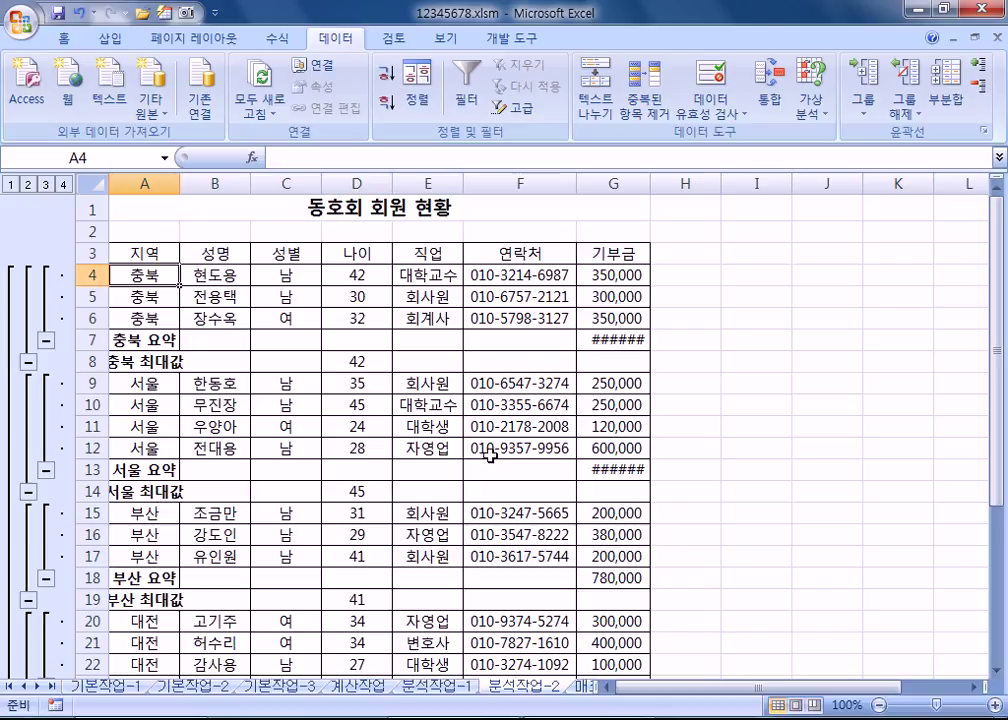
Step: Autofit column G (기부금) and column A (지역) so 서울 요약 1,220,000 shows fully
scroll(482, 470, "down", 3)
scroll(531, 466, "down", 2)
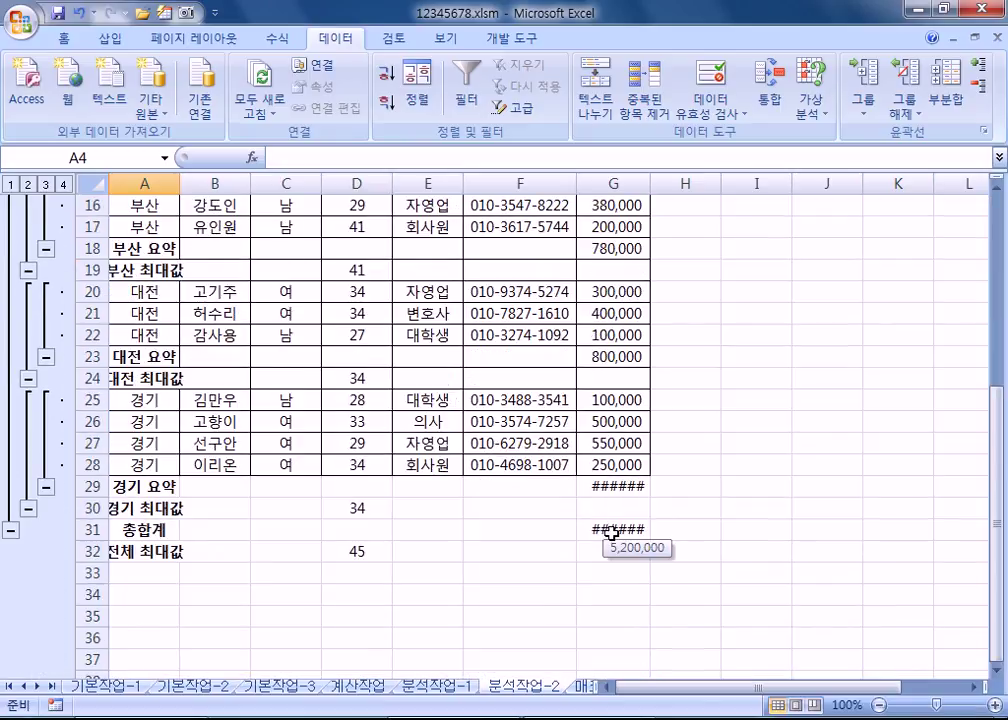
scroll(610, 535, "up", 5)
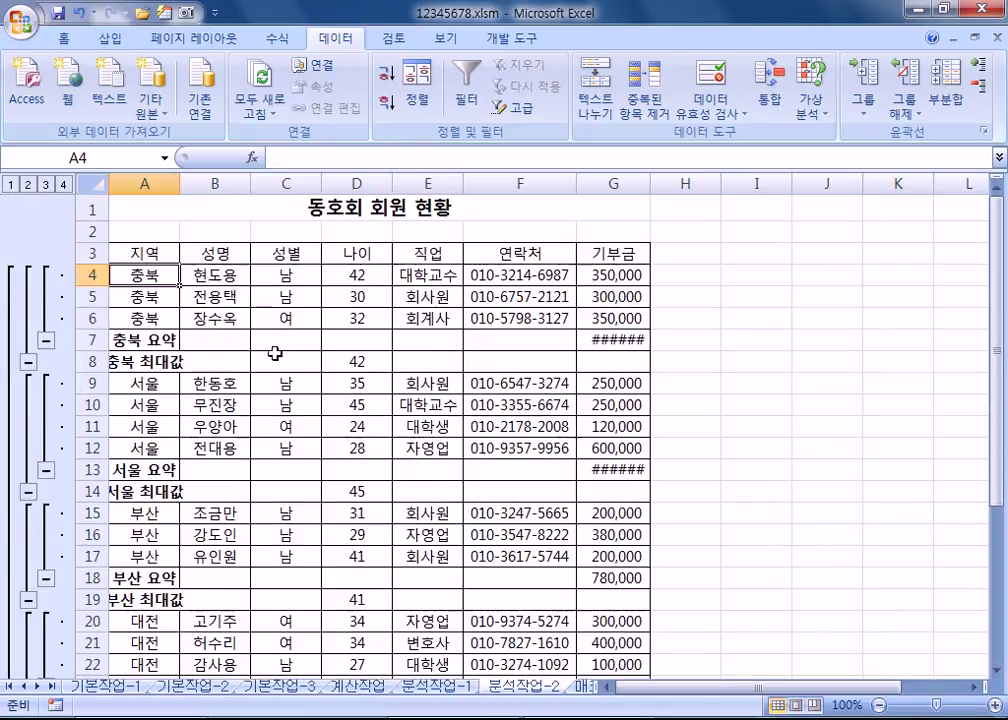
left_click(146, 181)
left_click(150, 385)
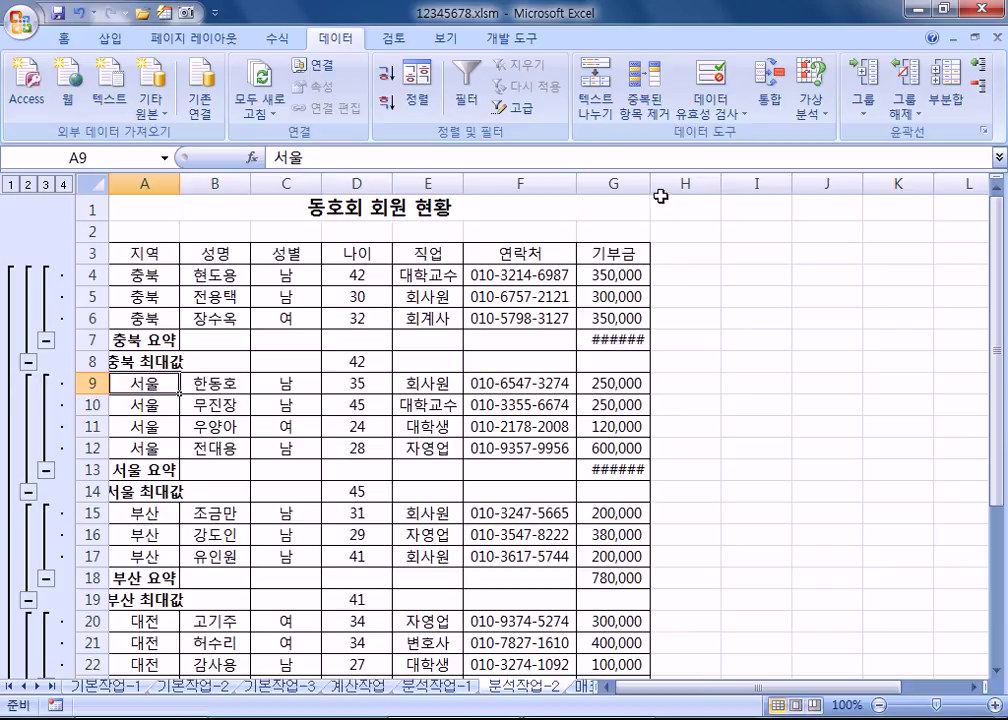
double_click(651, 183)
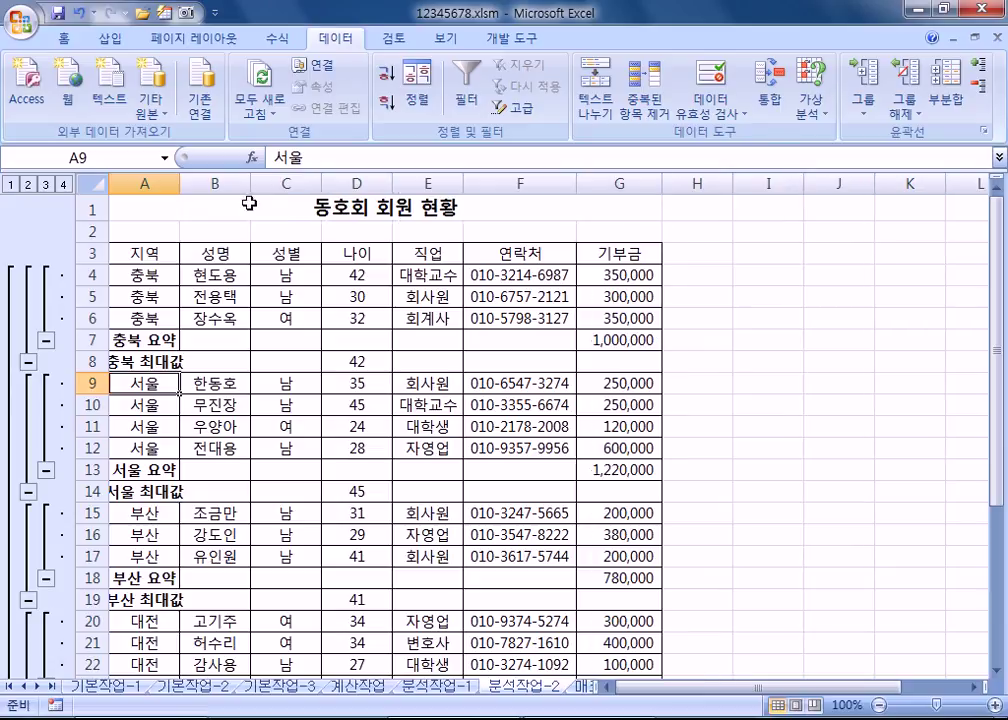
left_click(180, 188)
double_click(180, 188)
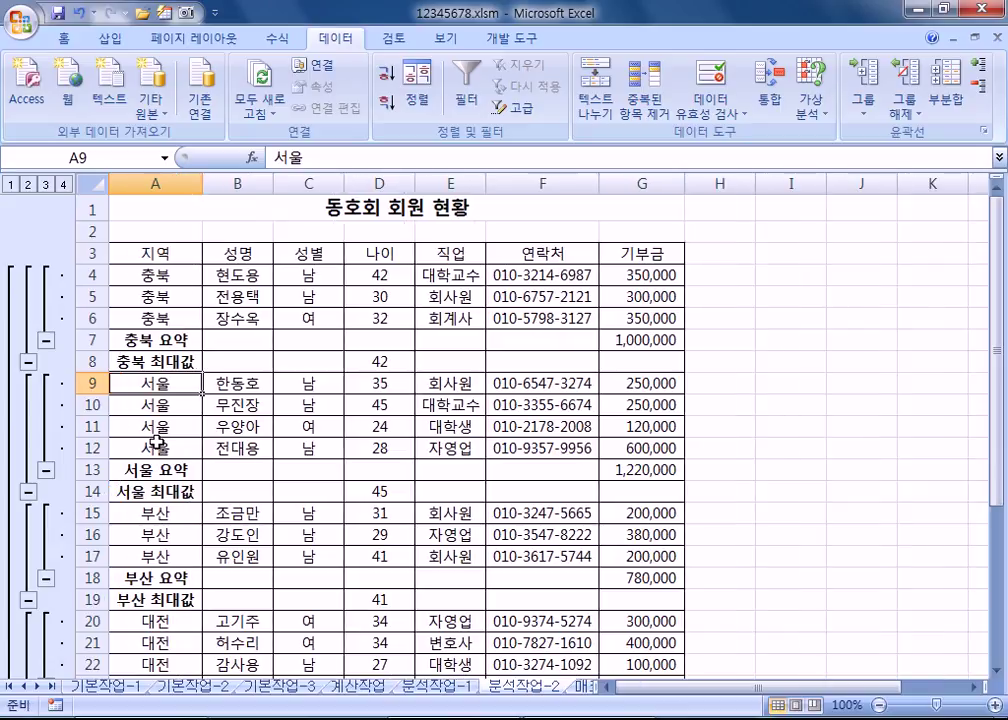
scroll(156, 443, "down", 6)
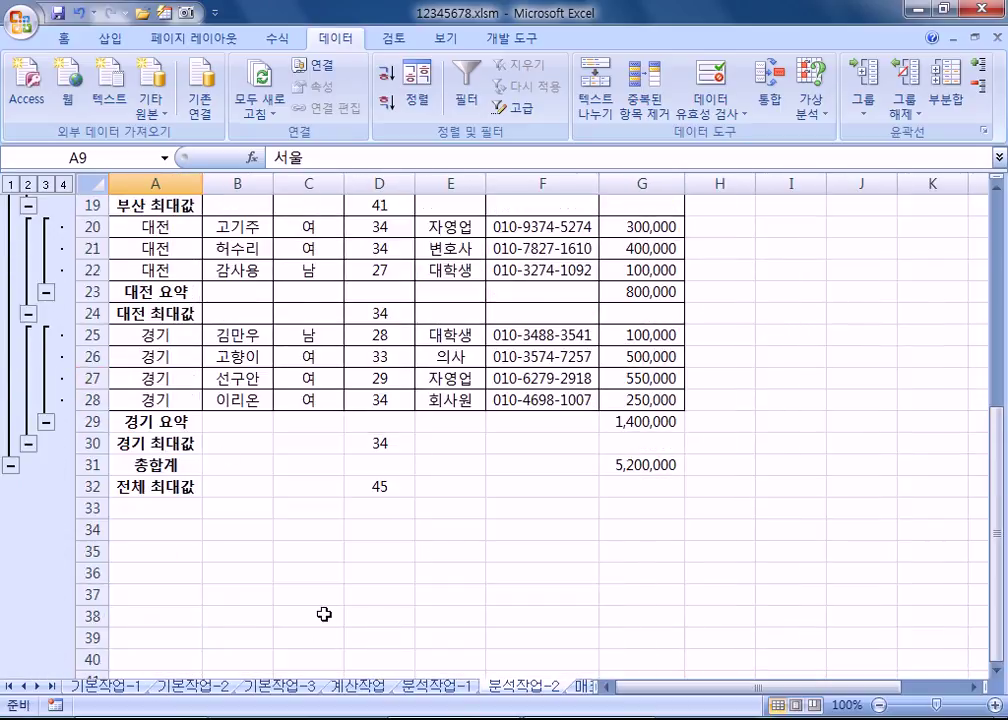
left_click(328, 377)
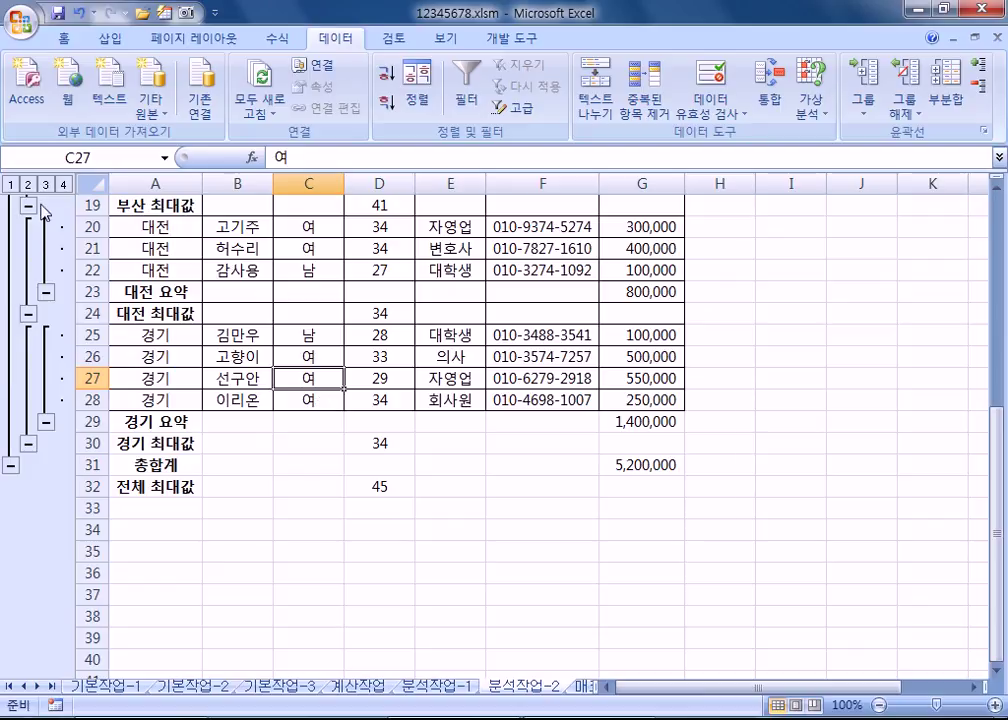
left_click(10, 185)
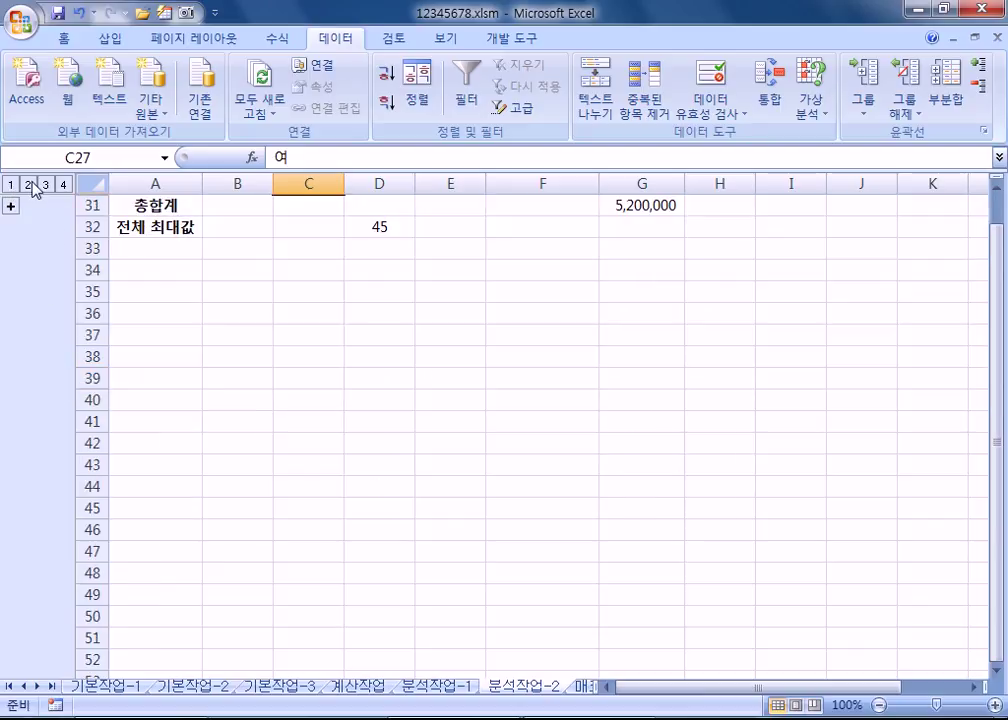
left_click(62, 184)
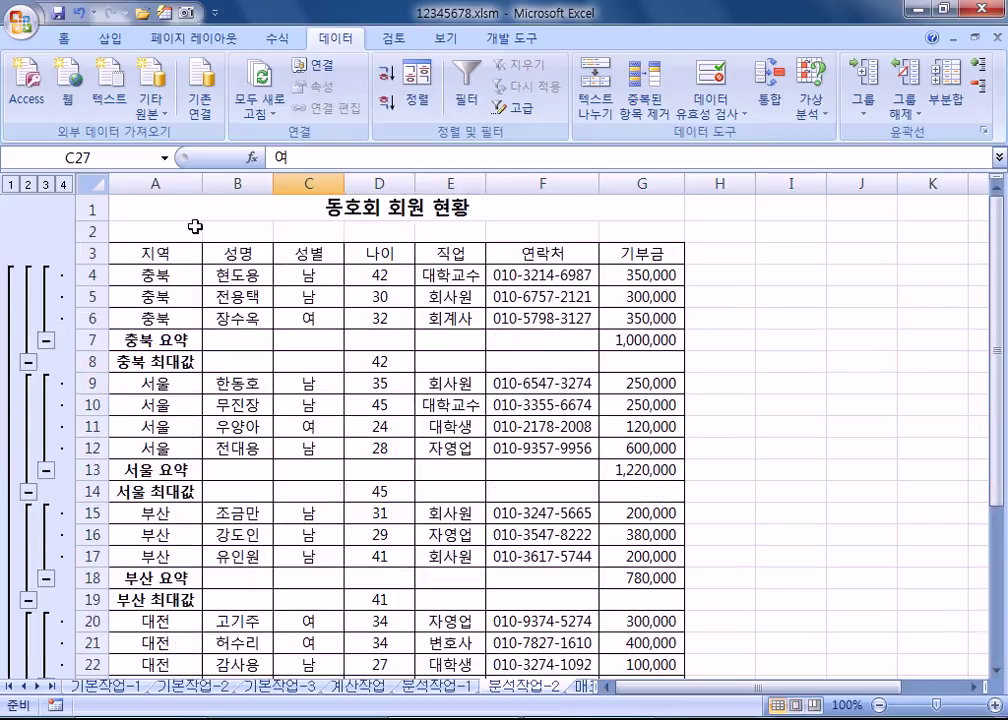
left_click(193, 210)
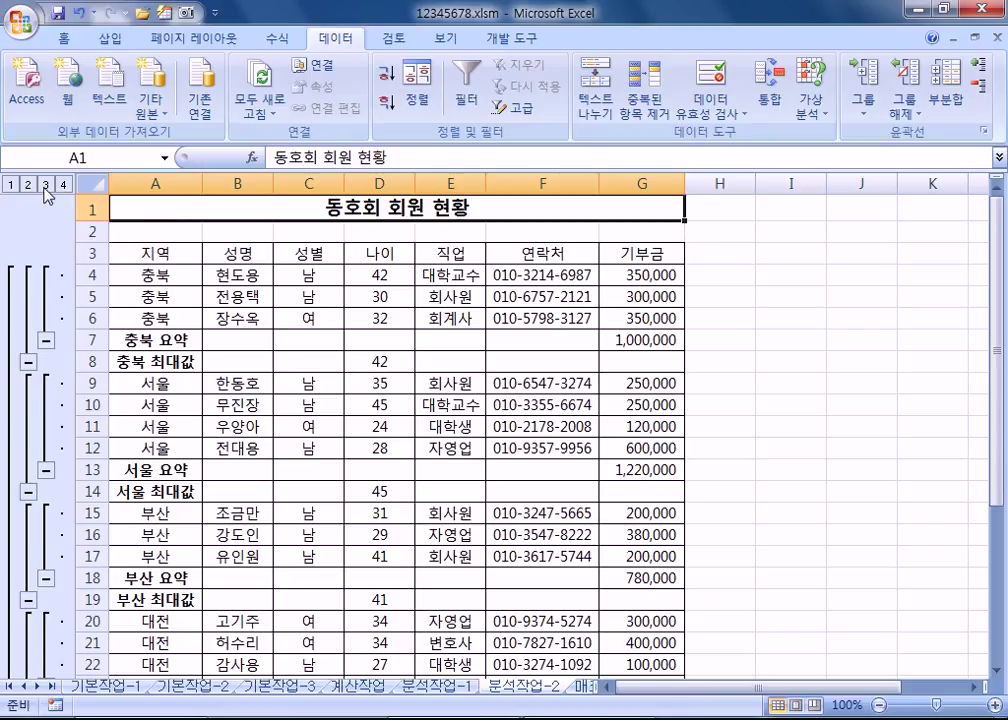
left_click(45, 184)
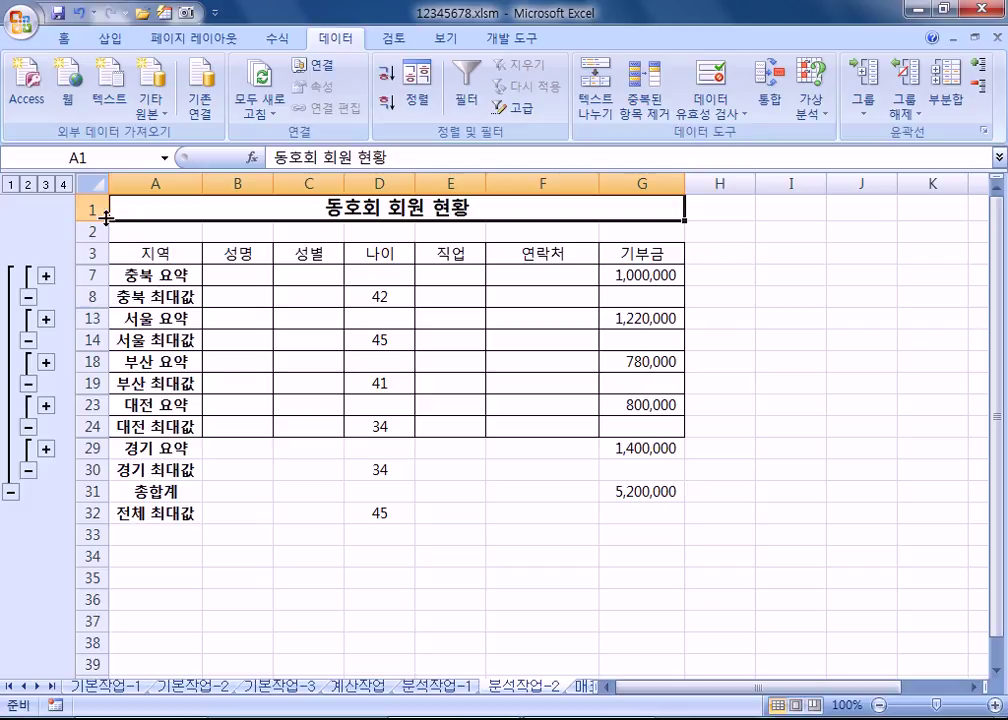
left_click(63, 185)
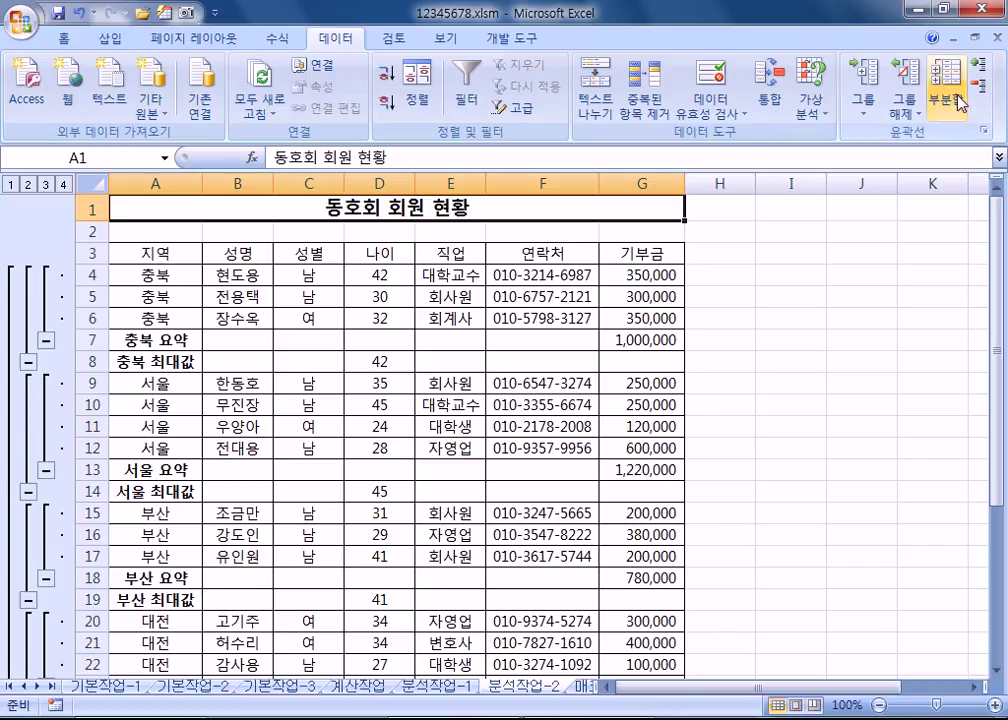
left_click(503, 281)
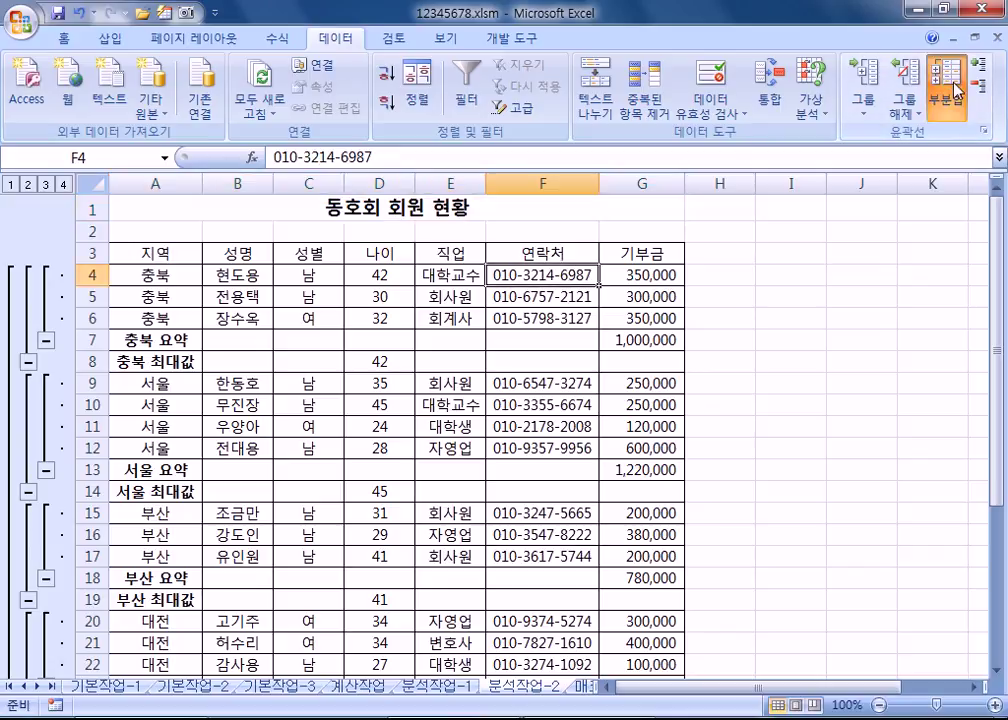
left_click(948, 88)
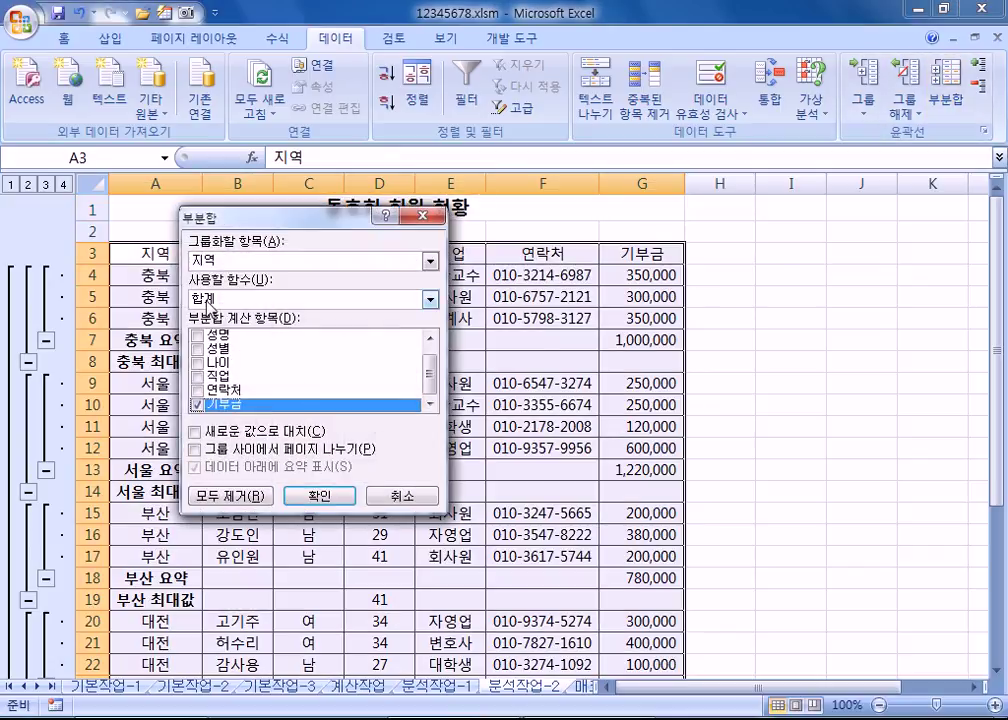
key("Escape")
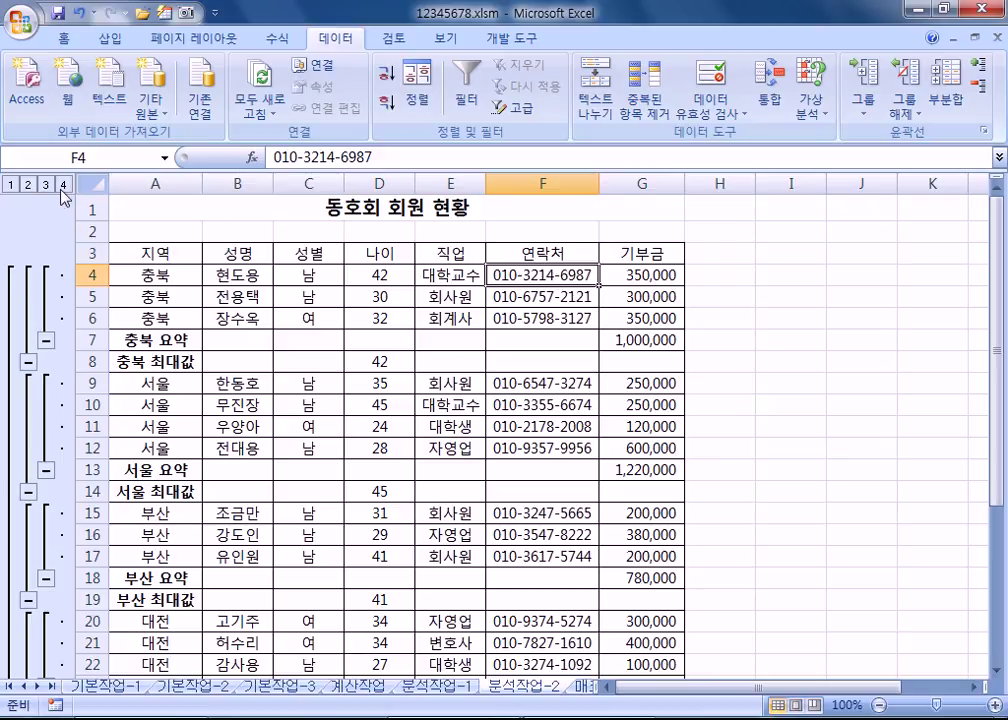
left_click(258, 320)
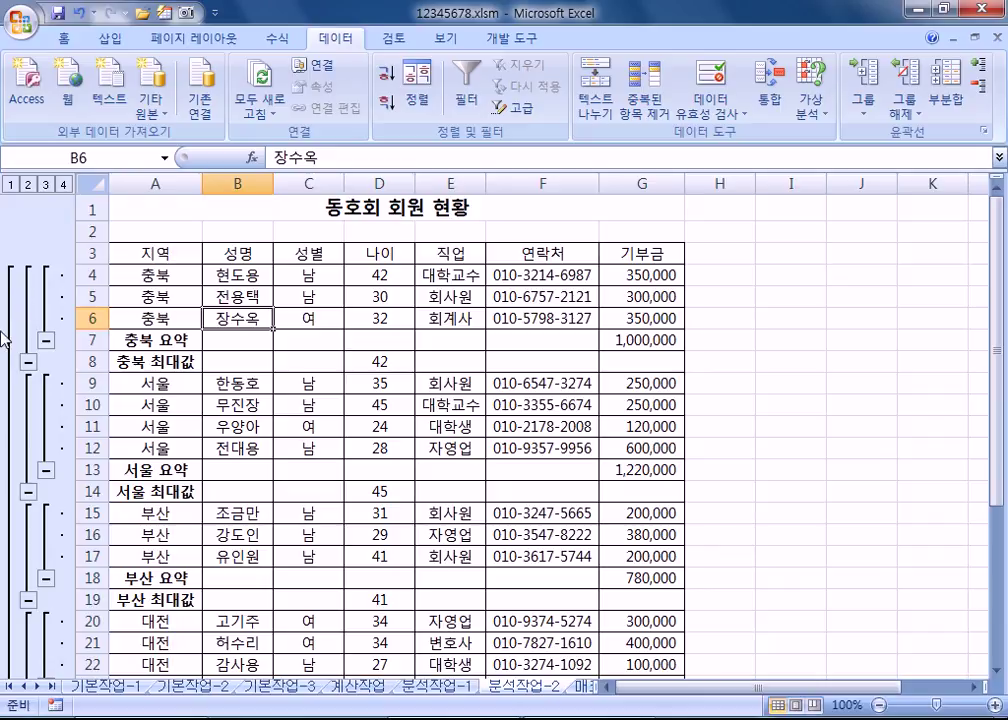
Step: Switch to the 매크로작업 sheet and select total cells D15:F15, then the empty area H3:I5
key("ctrl+Page_Down")
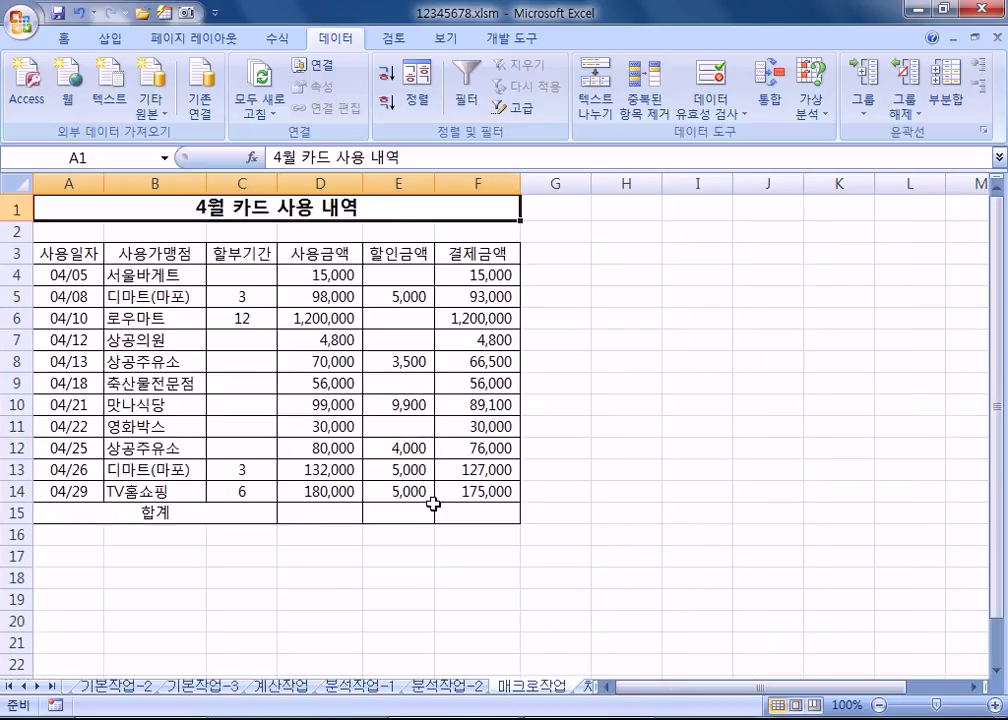
left_click(455, 688)
left_click(528, 688)
left_click(300, 516)
left_click_drag(300, 516, 452, 521)
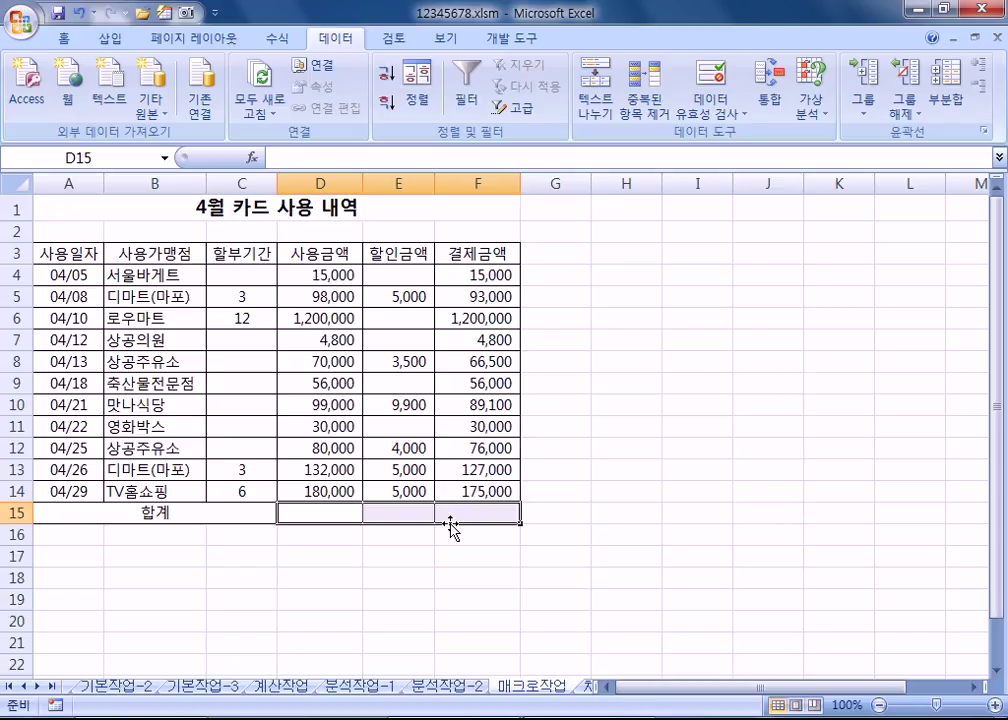
left_click_drag(614, 261, 680, 295)
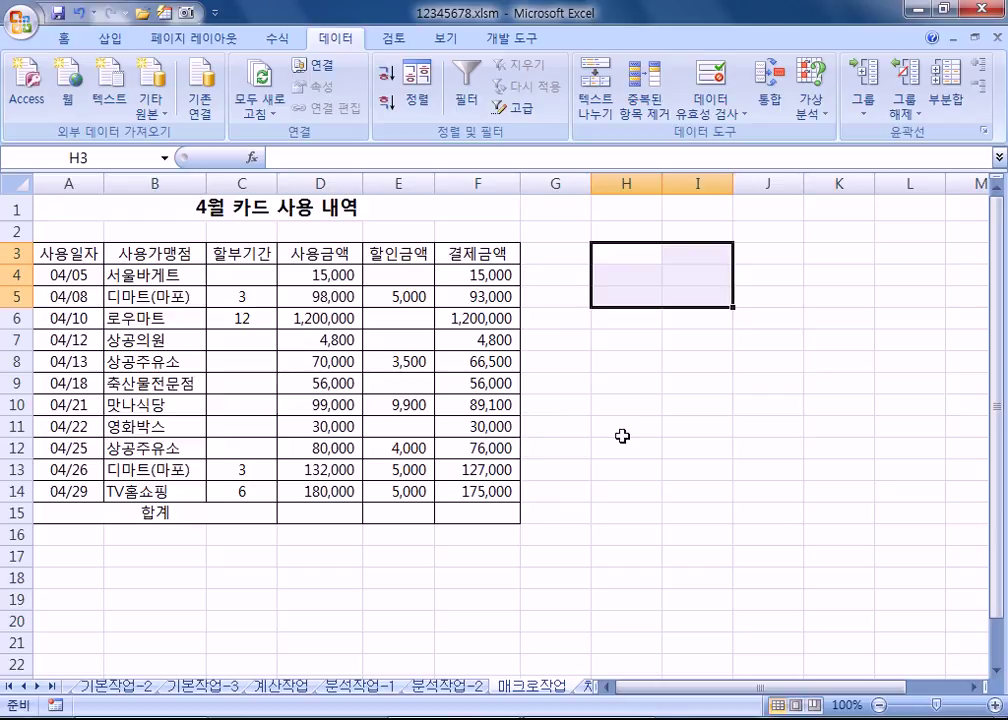
Step: Draw a Smiley Face shape across H3:I5 and select it
left_click(110, 38)
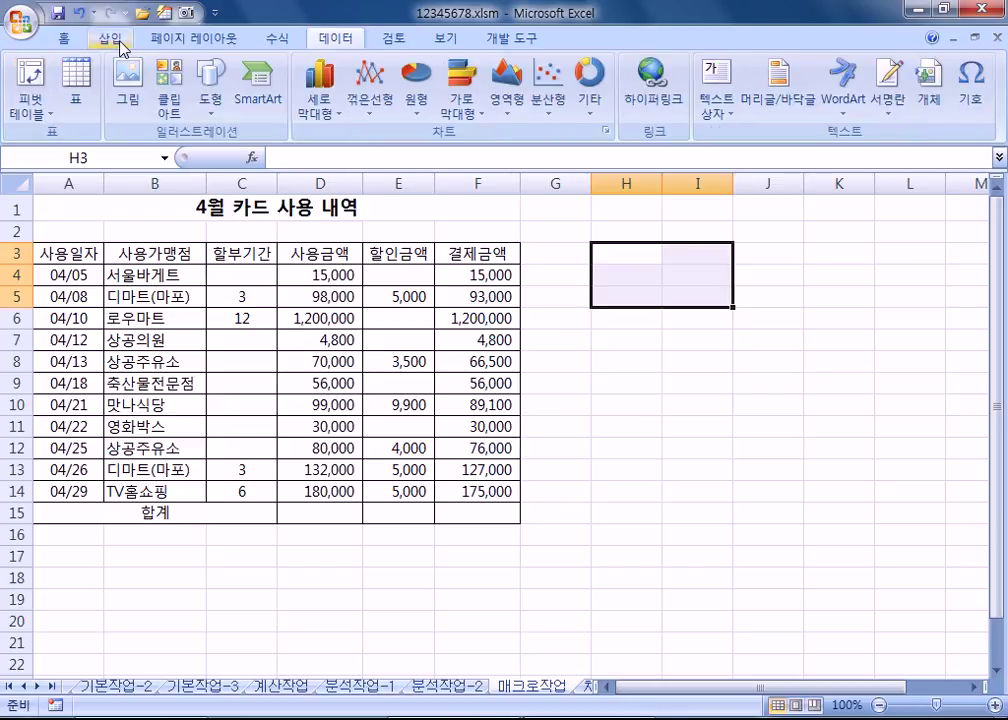
left_click(210, 102)
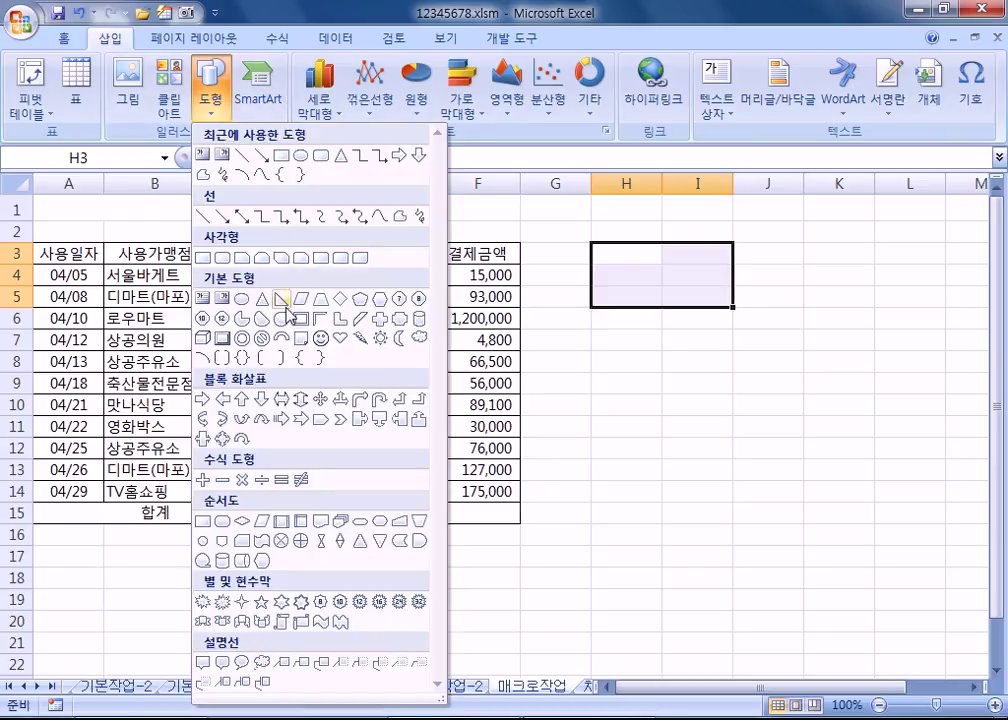
left_click(322, 346)
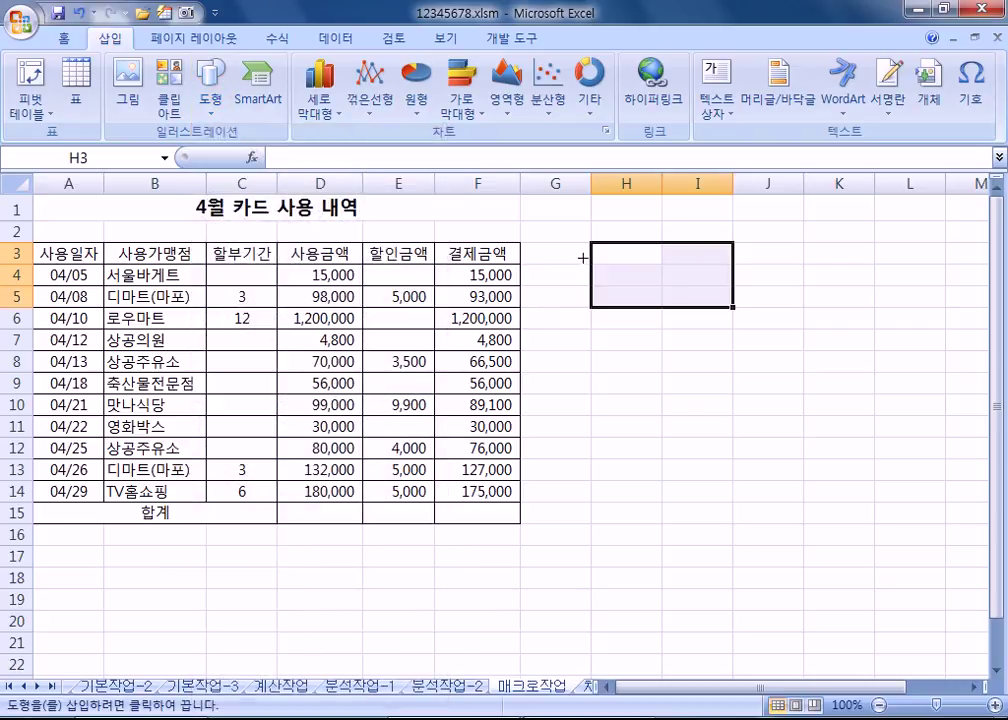
left_click_drag(591, 243, 726, 310)
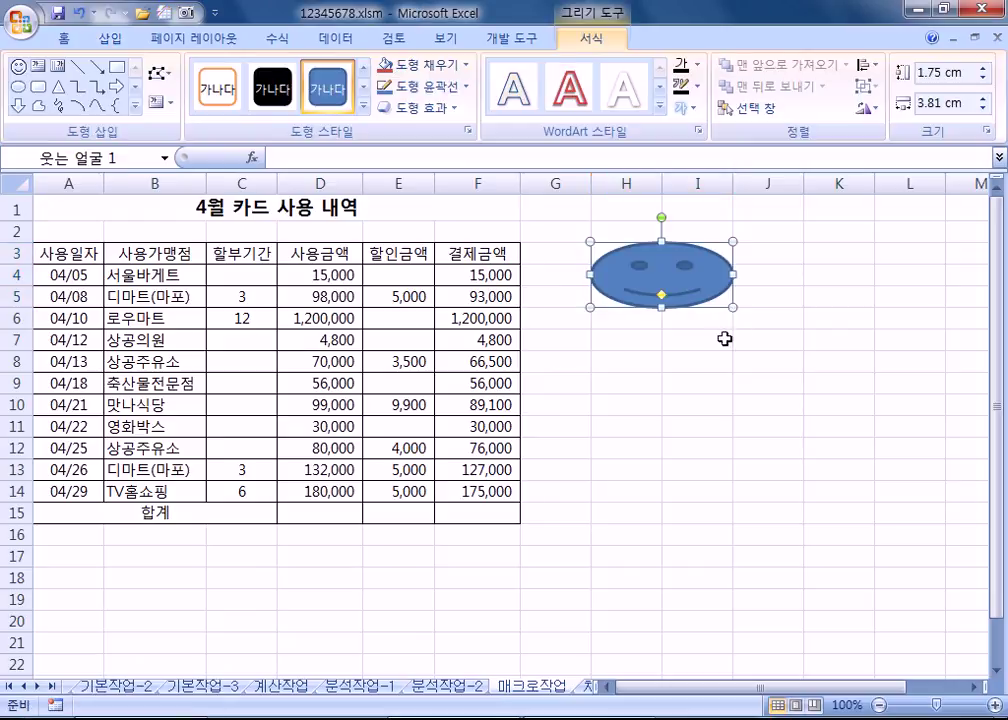
left_click_drag(306, 510, 503, 518)
left_click(599, 406)
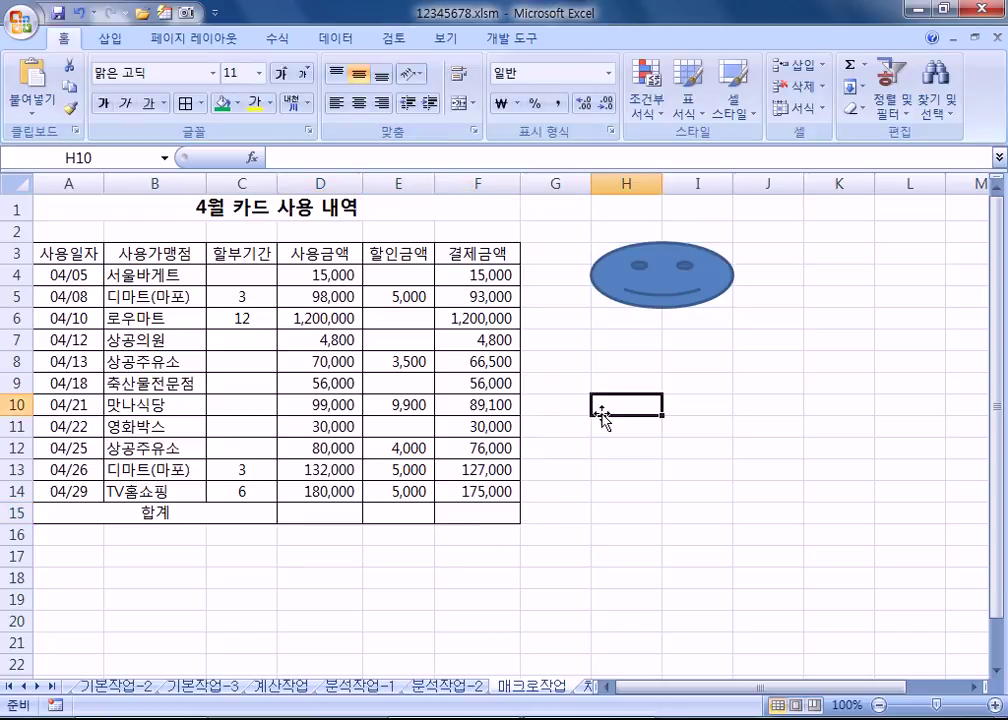
left_click(670, 281)
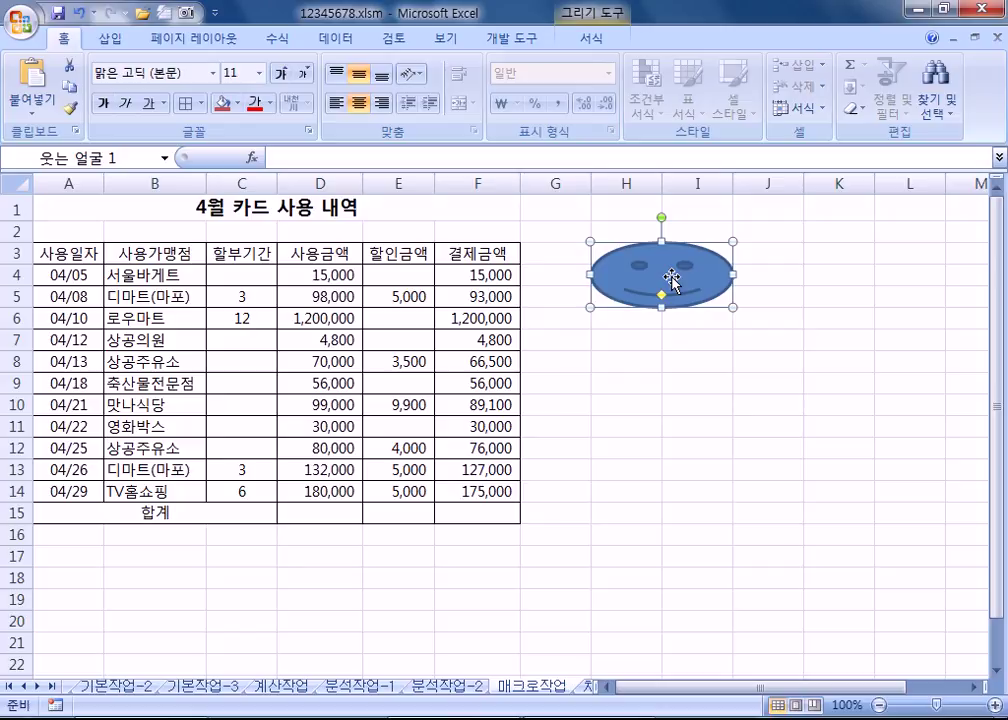
Step: Assign a new macro named 합계 to the smiley and start recording it in this workbook
right_click(663, 282)
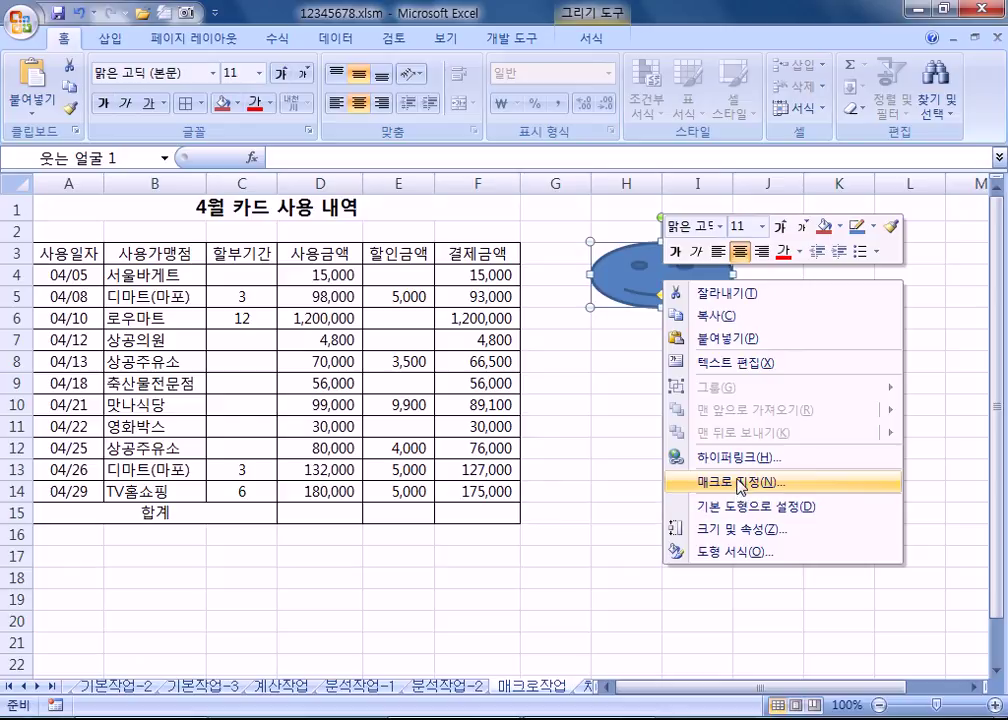
left_click(741, 487)
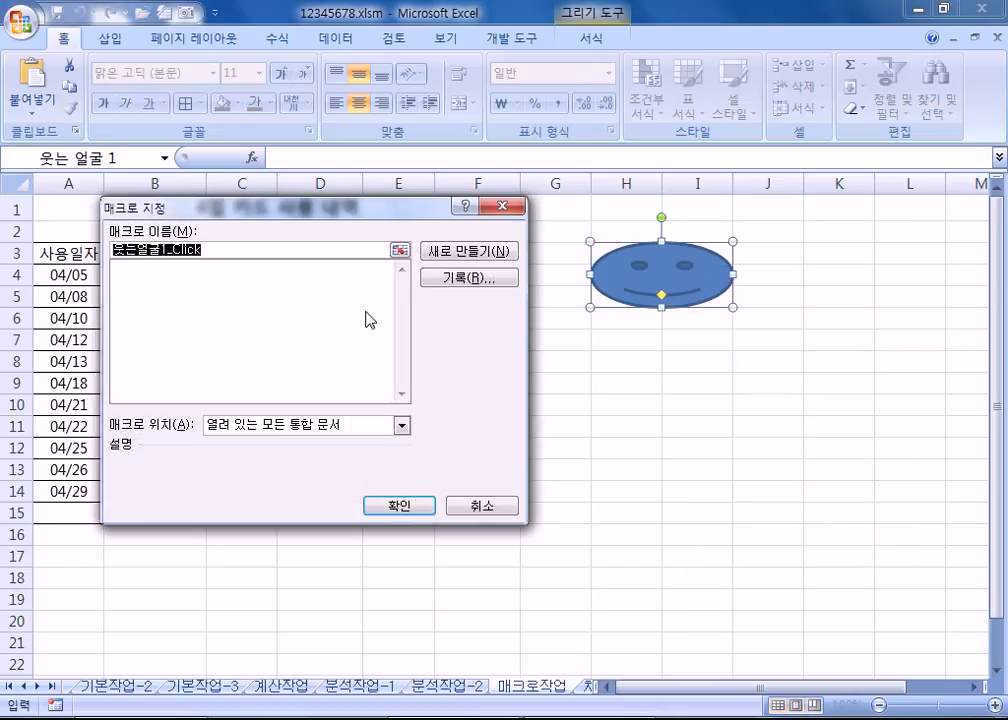
type("Gkqr")
key("BackSpace")
key("BackSpace")
key("BackSpace")
key("BackSpace")
type("합ㄱㅖ")
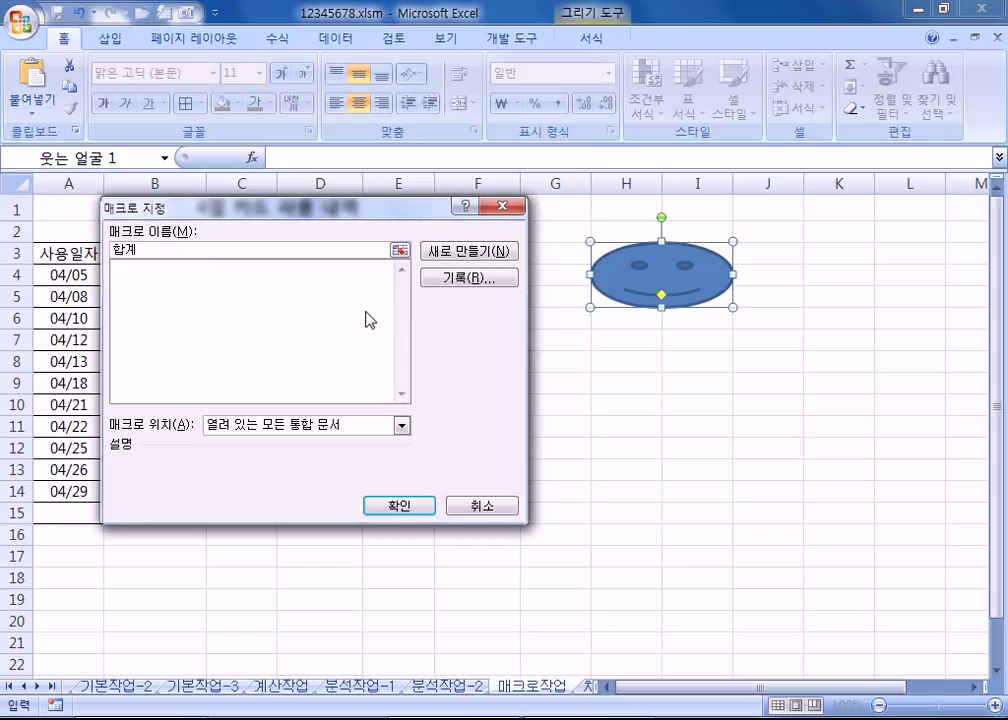
left_click(145, 281)
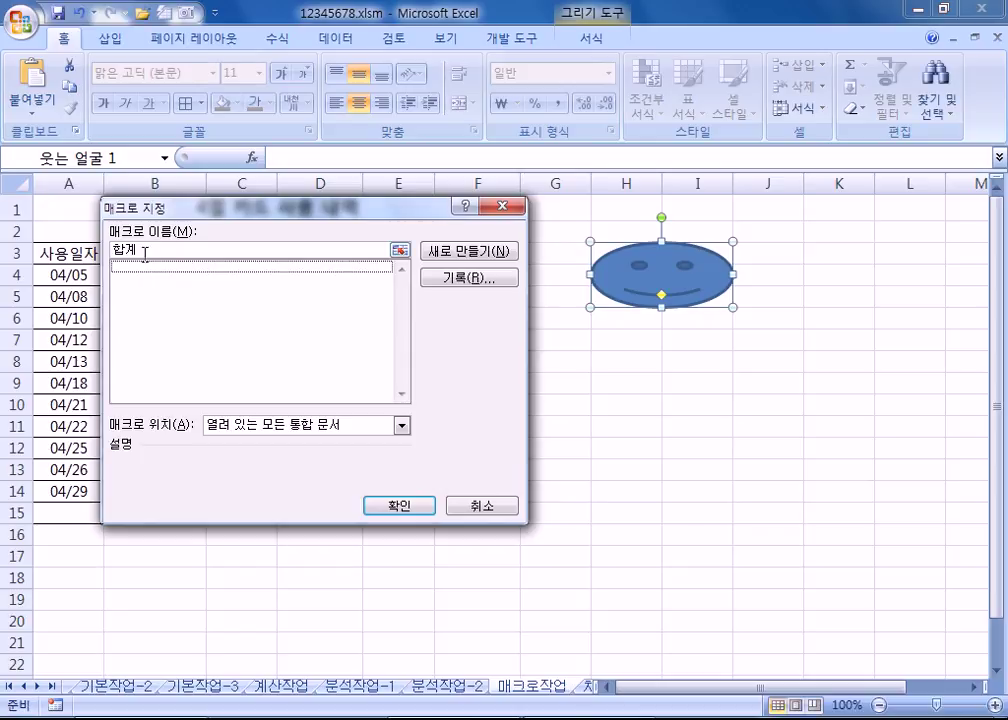
left_click(145, 255)
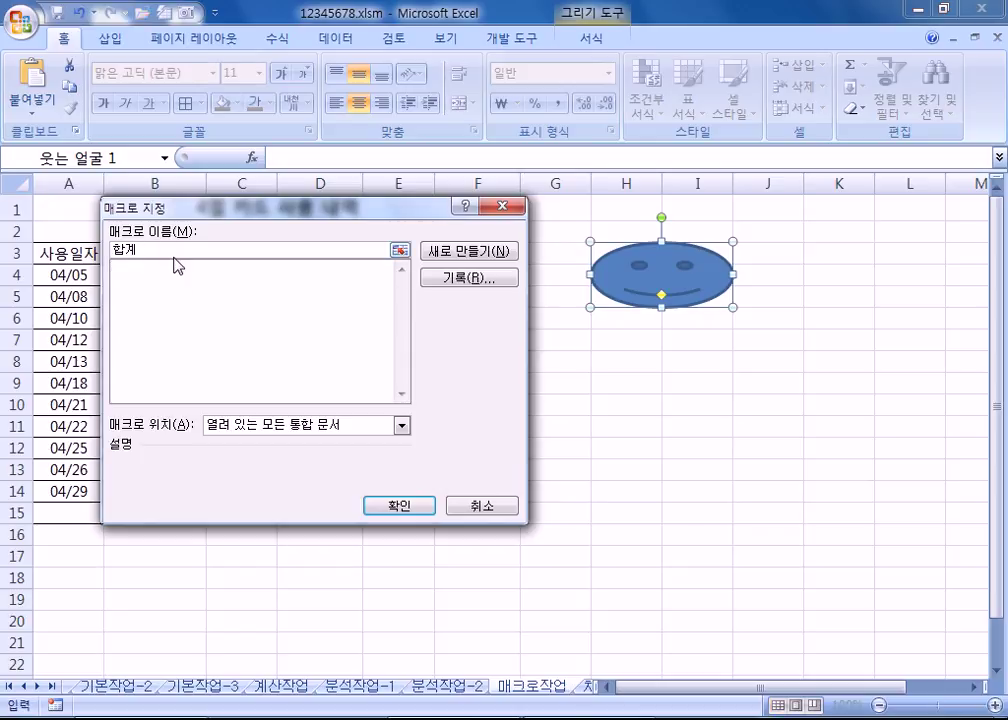
left_click(478, 281)
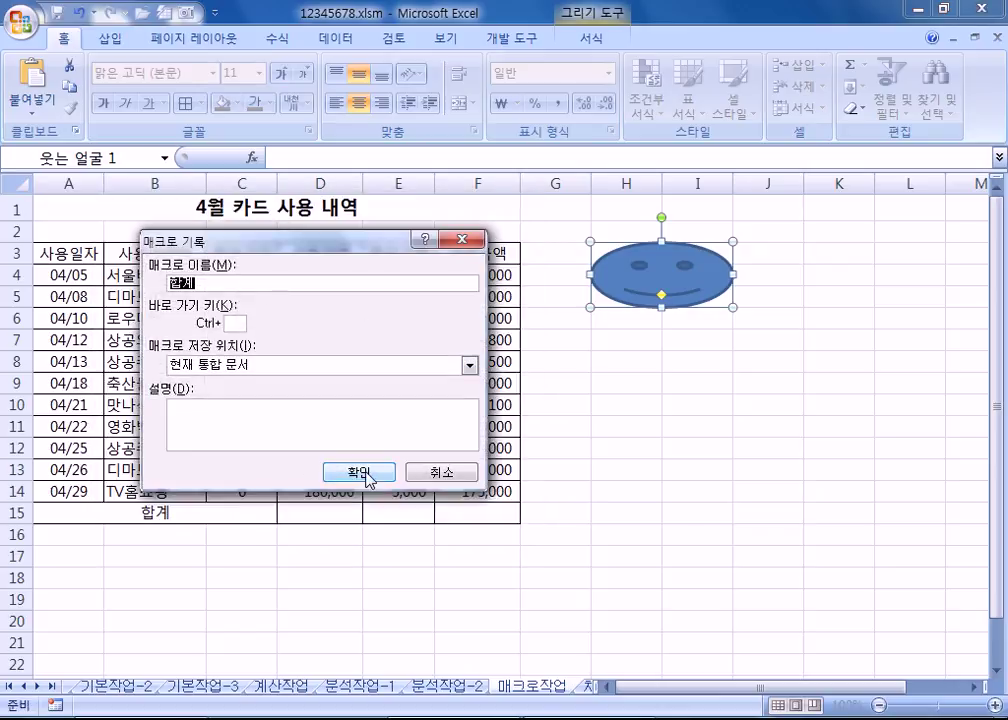
left_click(366, 474)
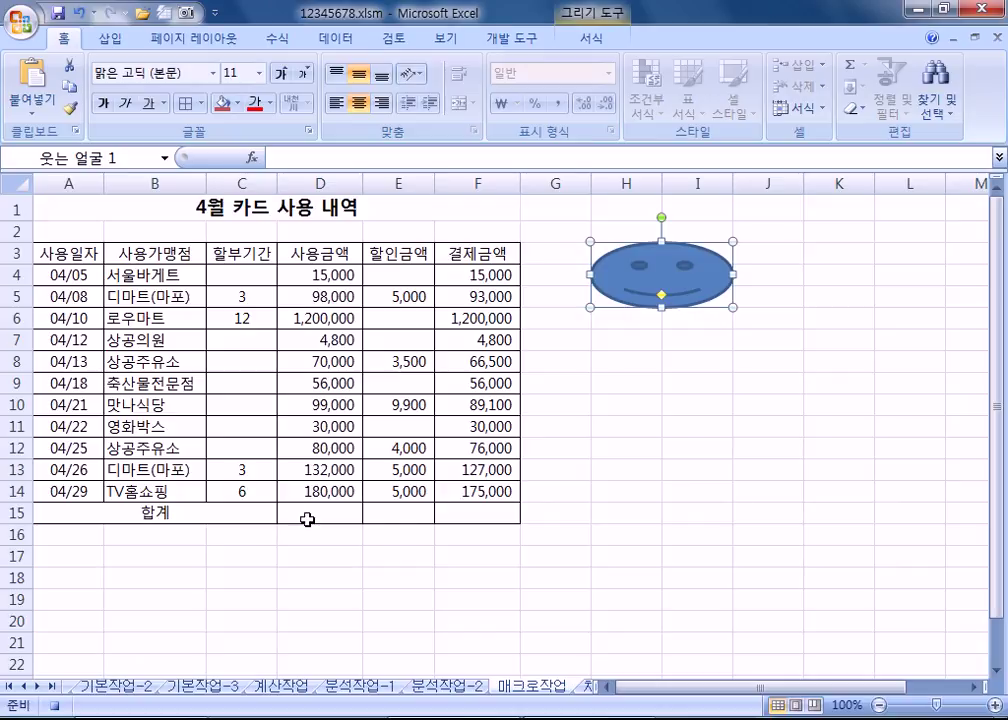
Step: Enter =SUM(D4:D14) in D15 and fill it to F15, giving 1,964,800, 32,400 and 1,932,400
left_click(307, 521)
type("=SUM(")
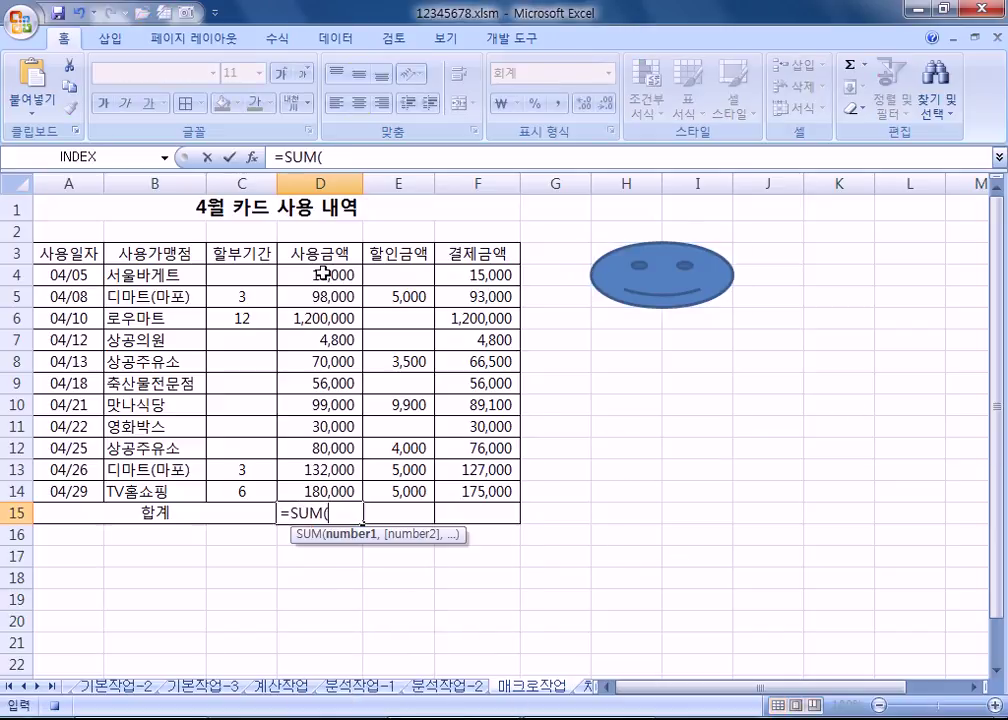
left_click_drag(323, 274, 327, 482)
key("Return")
left_click(350, 514)
left_click_drag(363, 517, 497, 525)
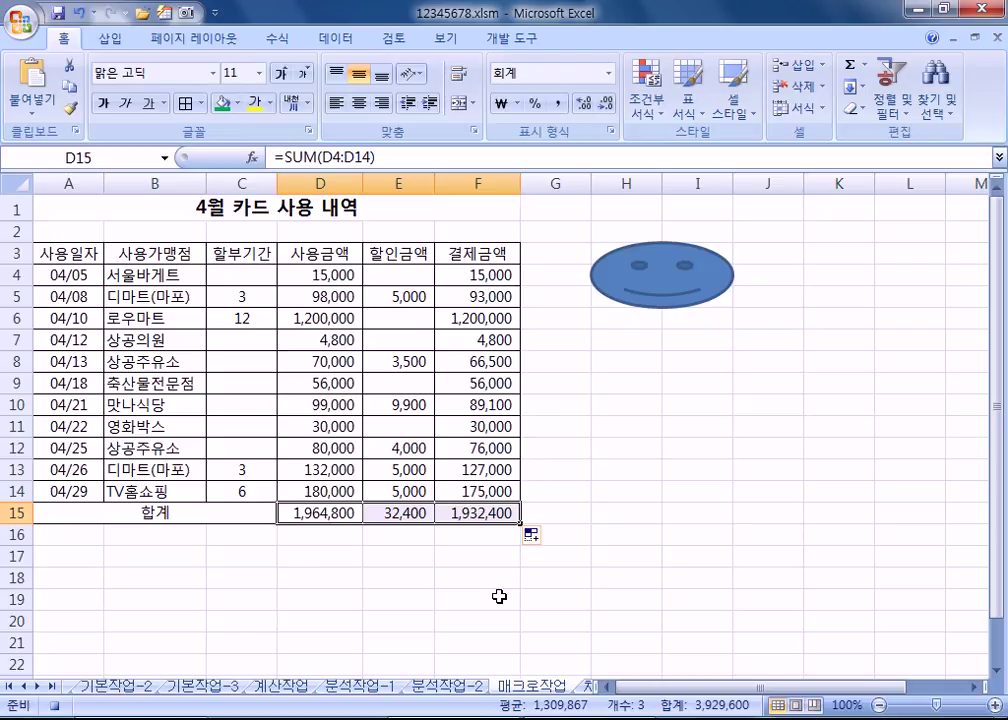
left_click(493, 540)
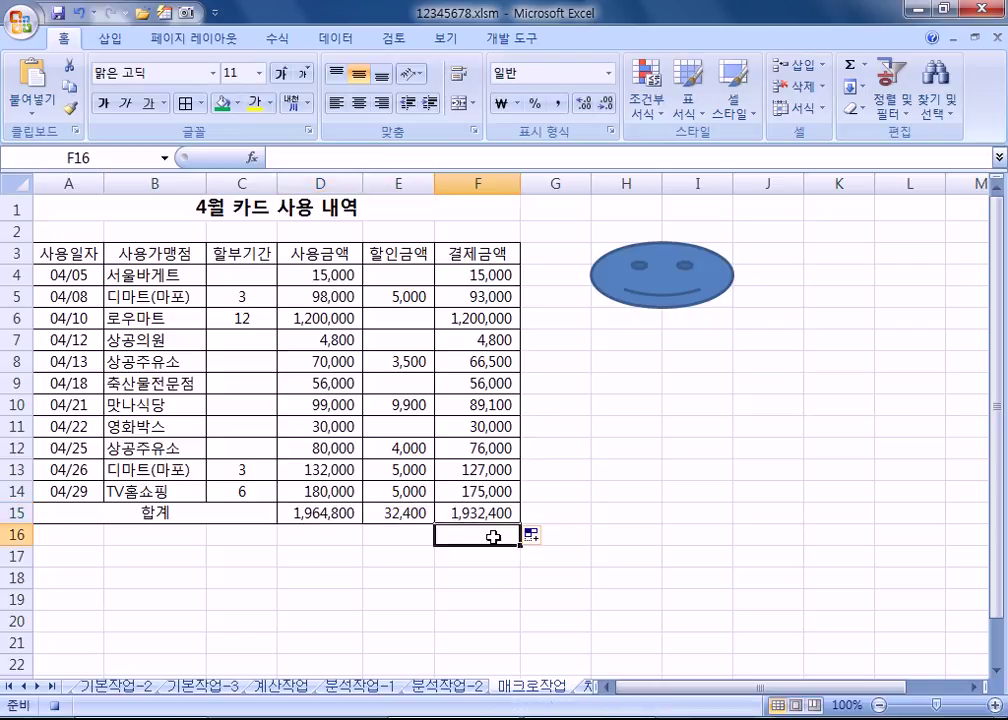
left_click(511, 38)
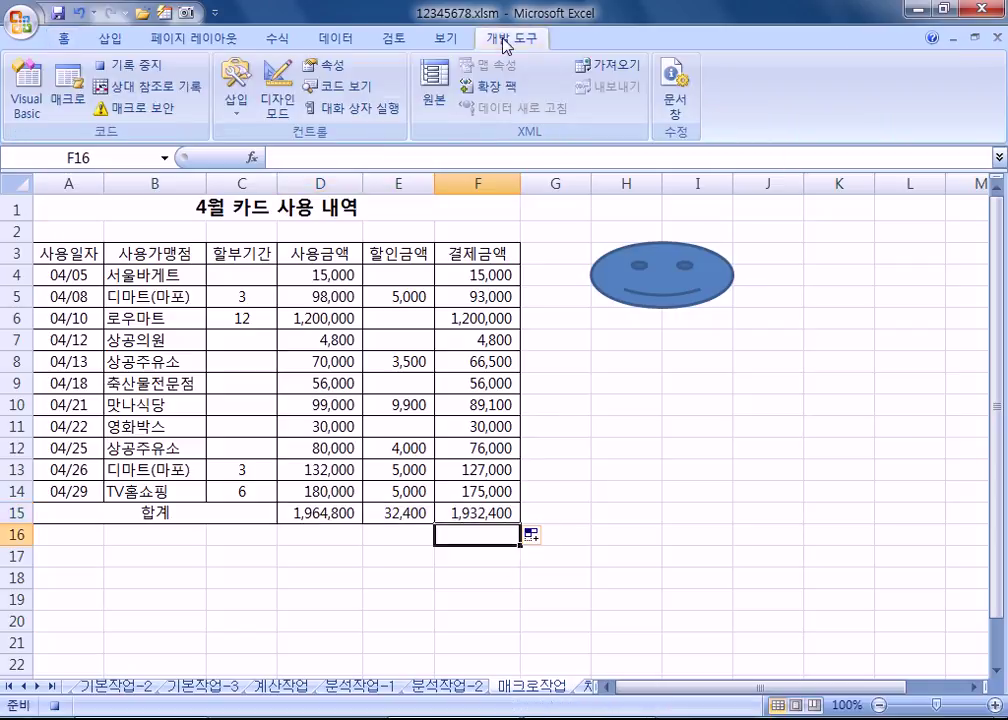
Step: Stop the macro recording, clear the D15:F15 totals and refill them with the smiley button
left_click(145, 66)
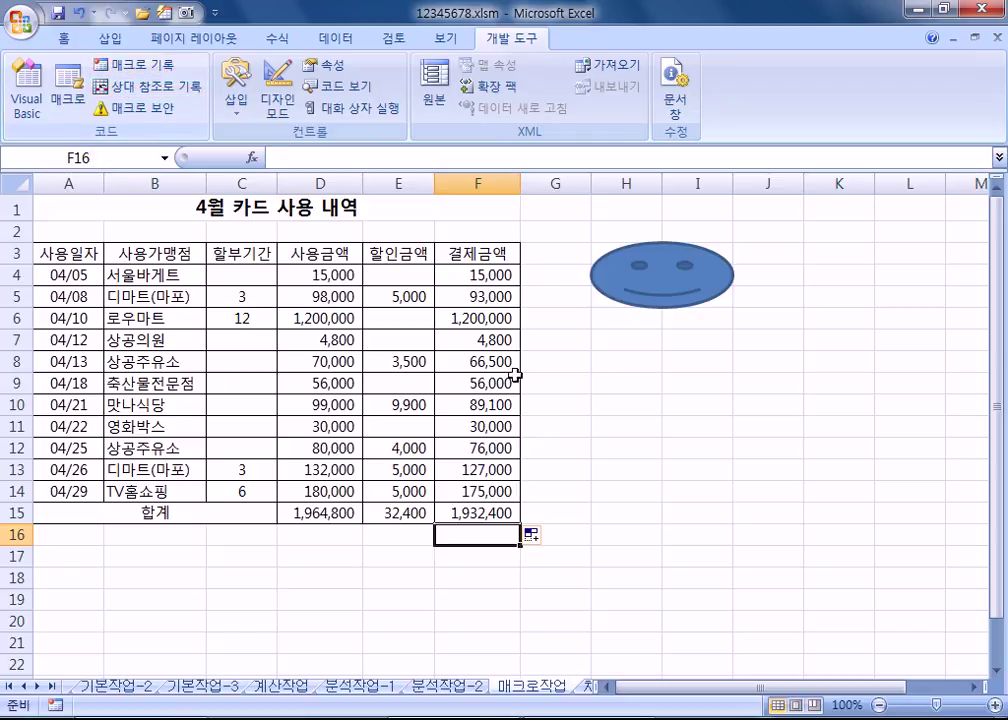
left_click(565, 426)
left_click_drag(331, 515, 470, 515)
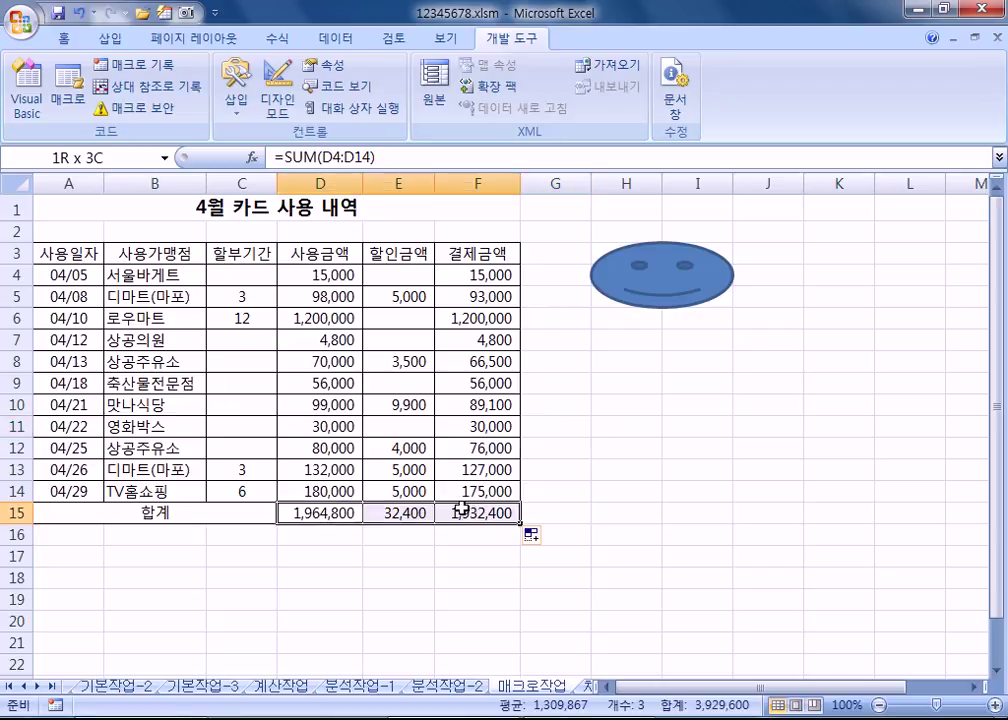
key("Delete")
left_click(827, 597)
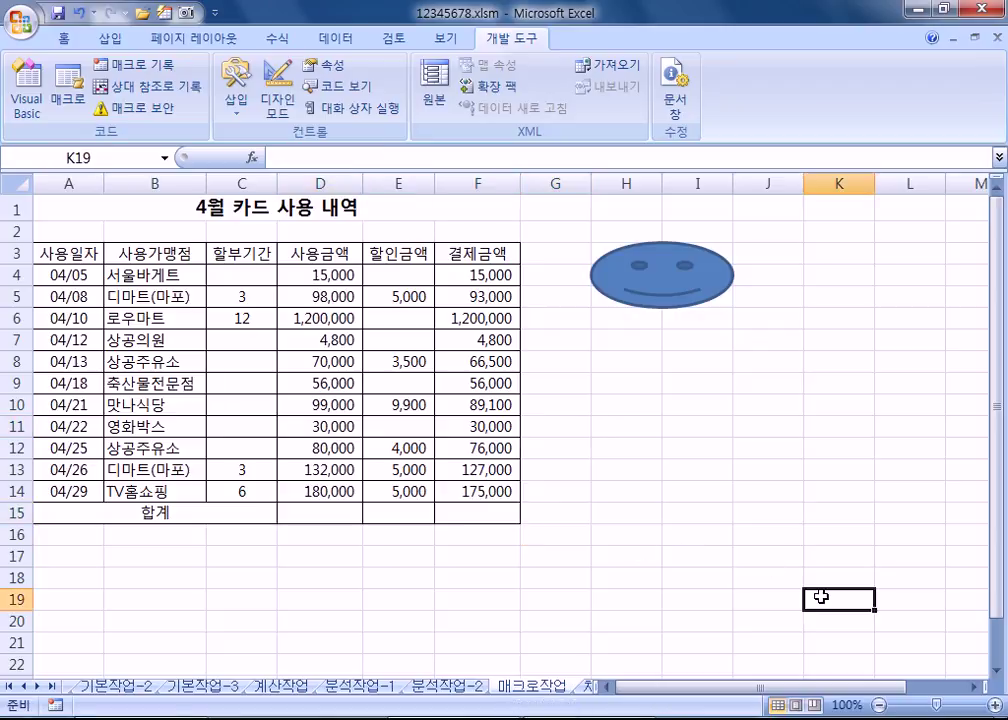
left_click(662, 290)
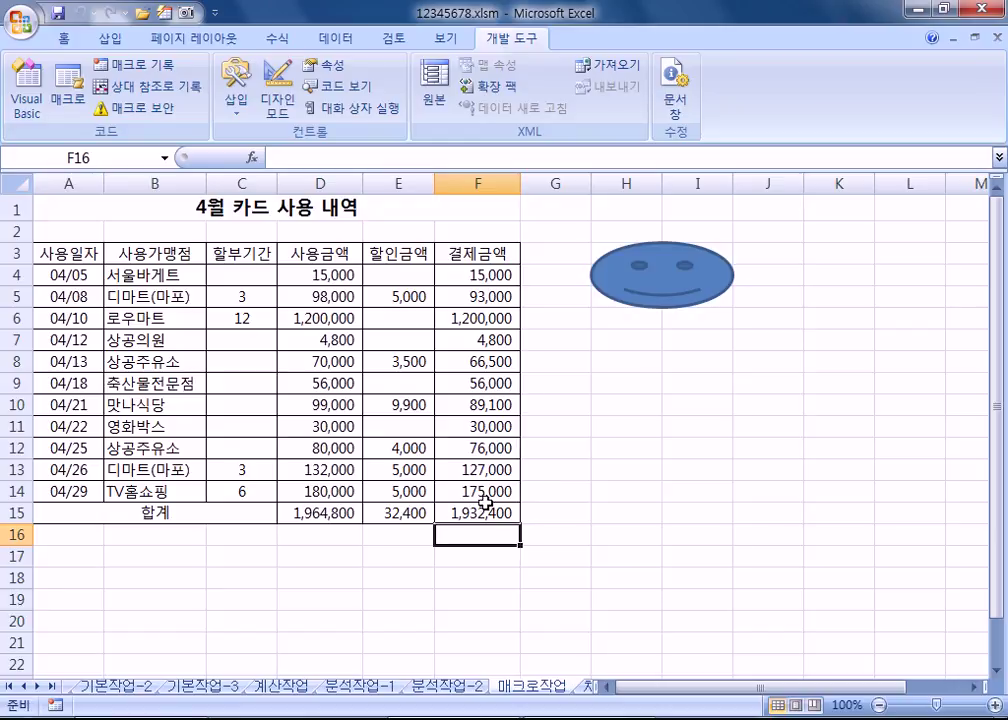
Step: Repeat the test: clear D15:F15 again and rerun the smiley macro to restore 1,964,800, 32,400 and 1,932,400
left_click_drag(317, 515, 515, 512)
key("Delete")
left_click(666, 508)
left_click(650, 294)
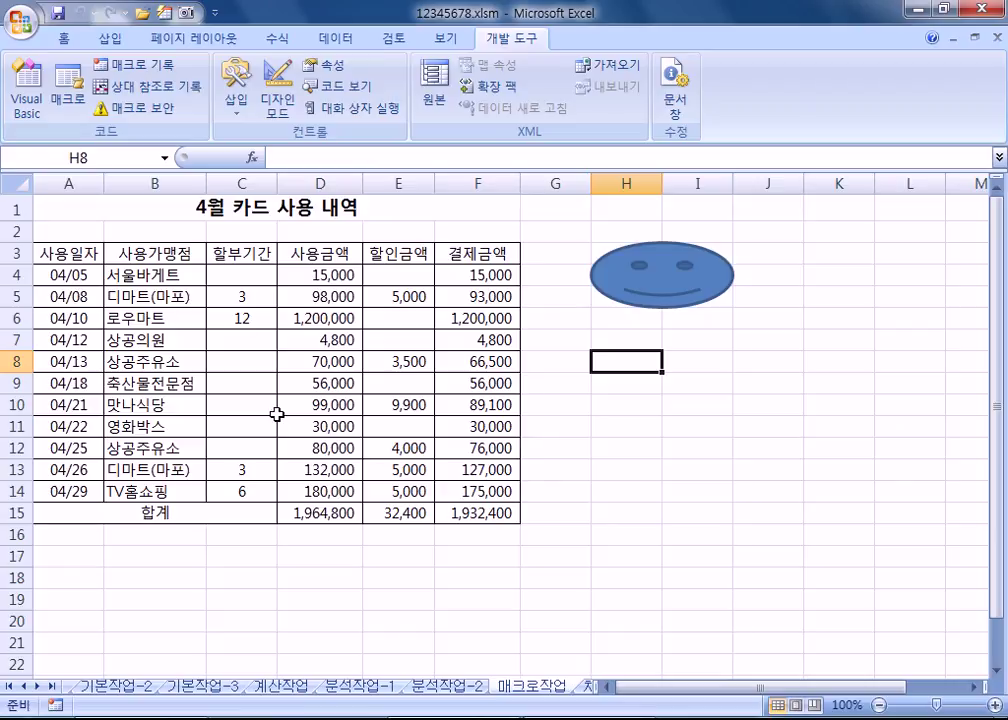
Step: Open the 매크로 보안 settings, currently set to 모든 매크로 제외(알림 표시)
left_click_drag(50, 256, 452, 256)
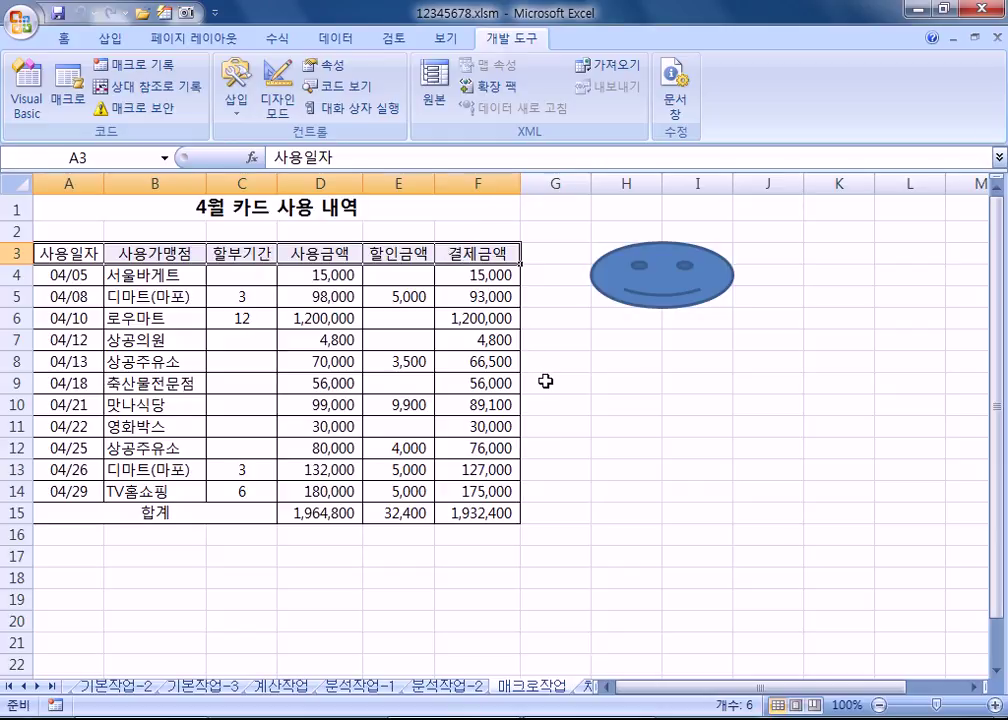
left_click(545, 381)
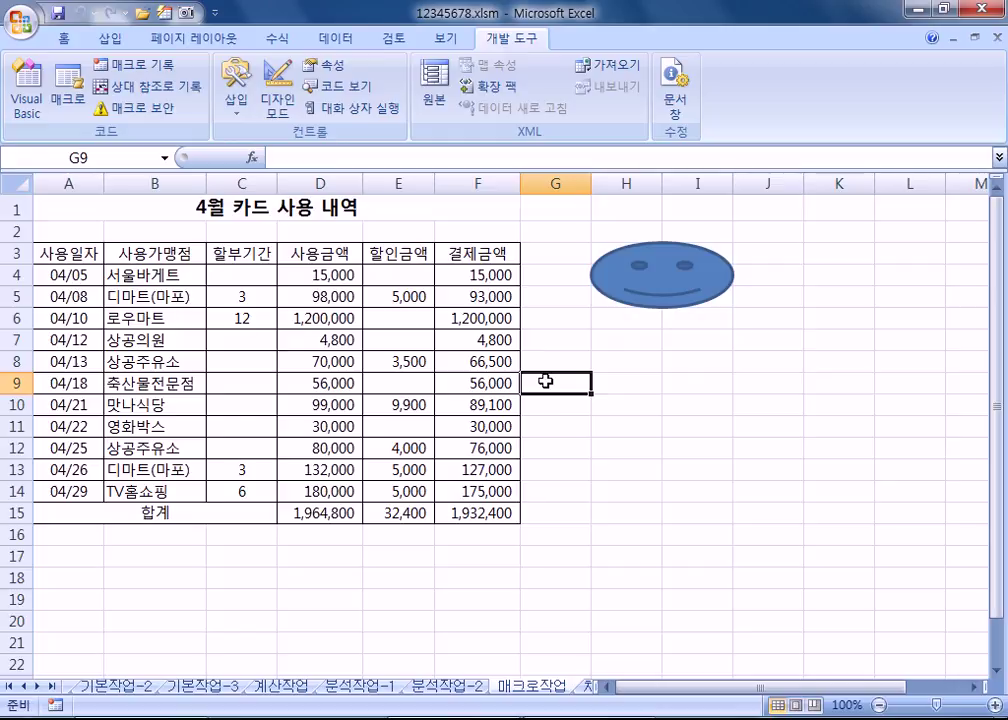
left_click(155, 116)
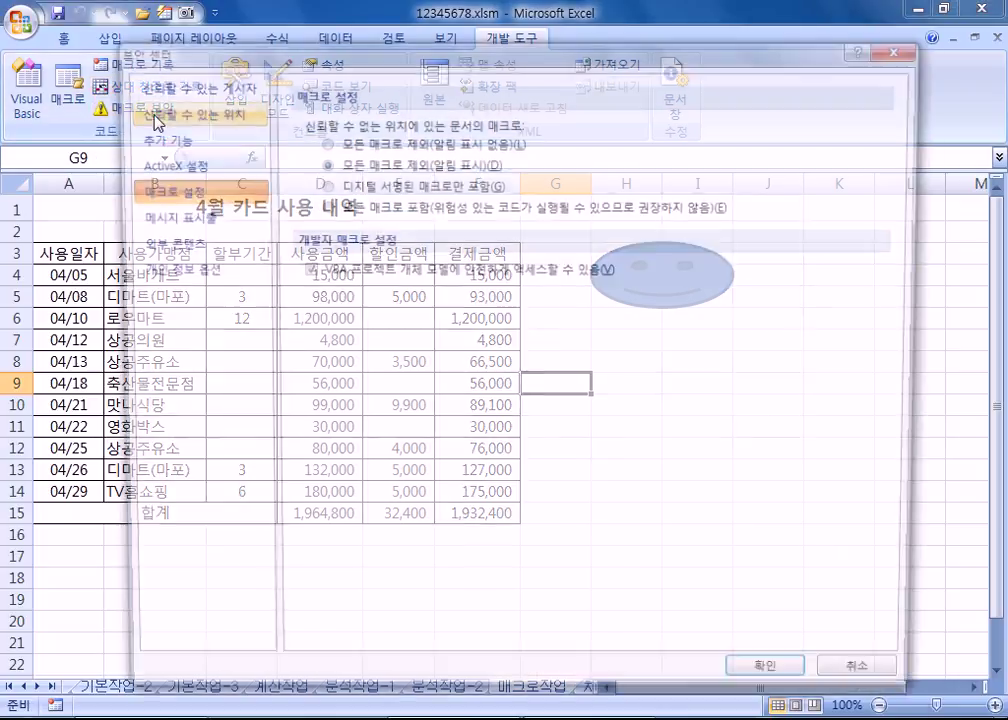
Step: Set macro security to 모든 매크로 포함, verify it, and close 12345678.xlsm
left_click(330, 207)
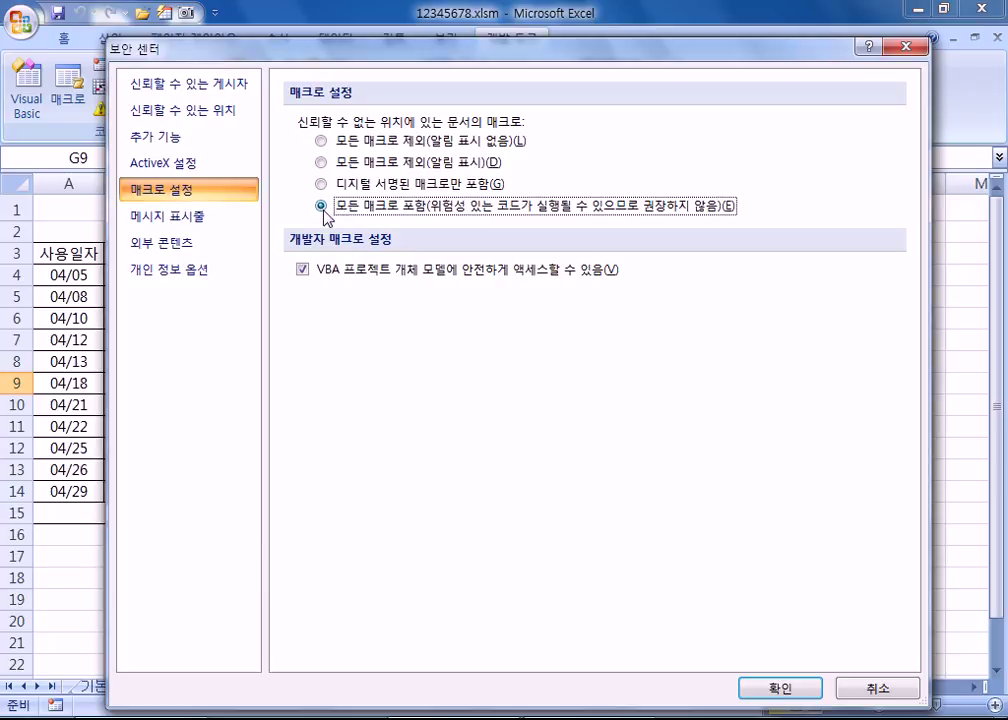
left_click(748, 688)
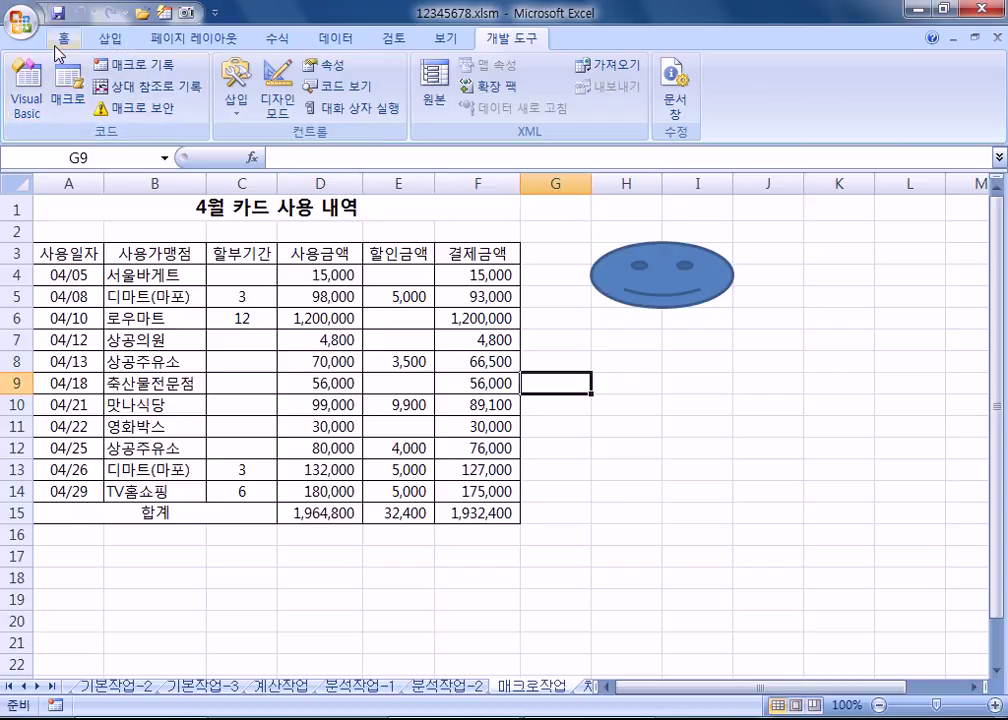
left_click(140, 107)
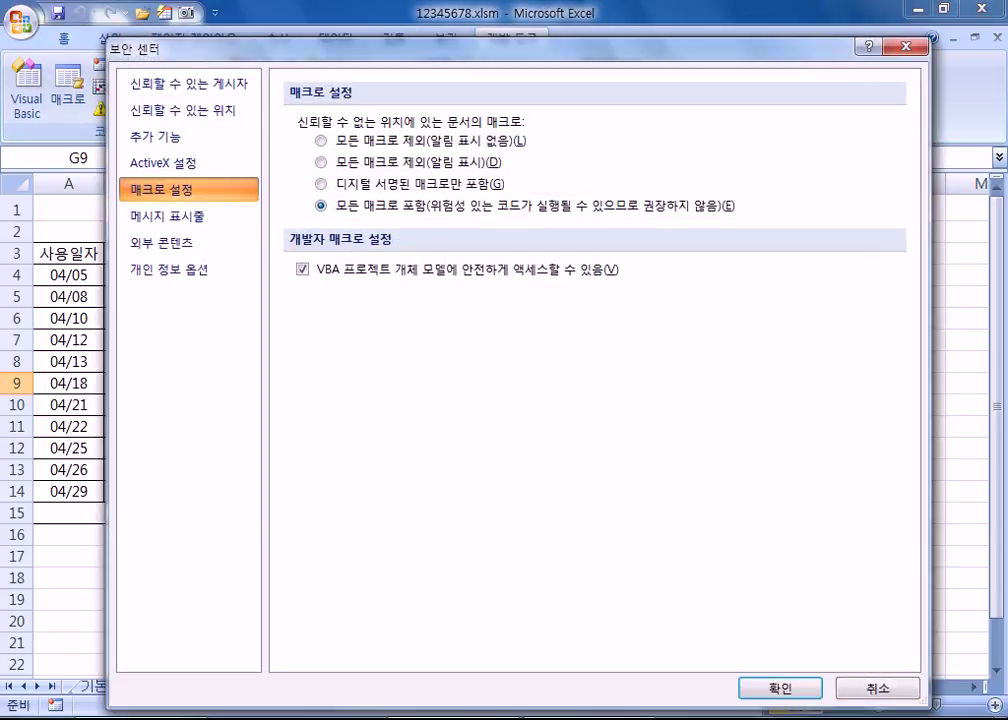
left_click(772, 690)
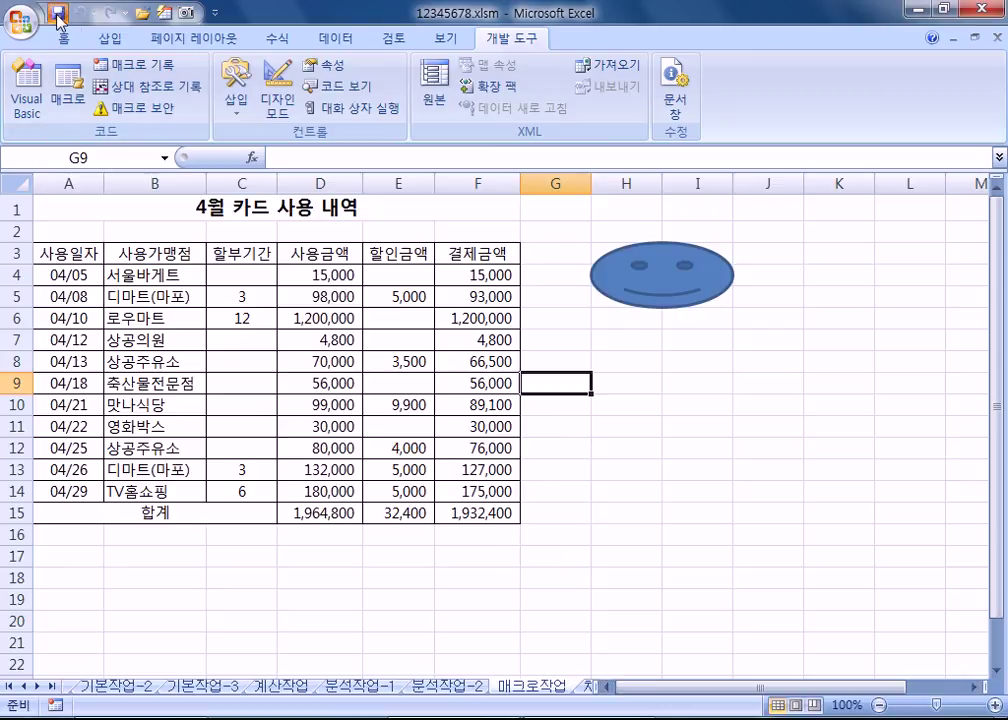
left_click(995, 41)
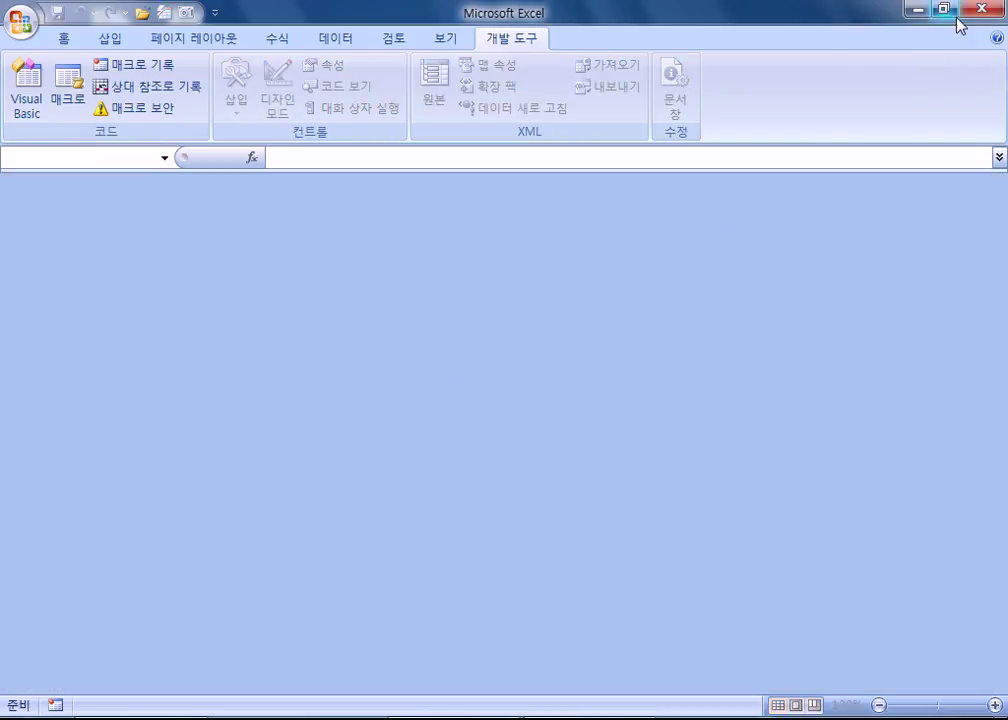
left_click(982, 11)
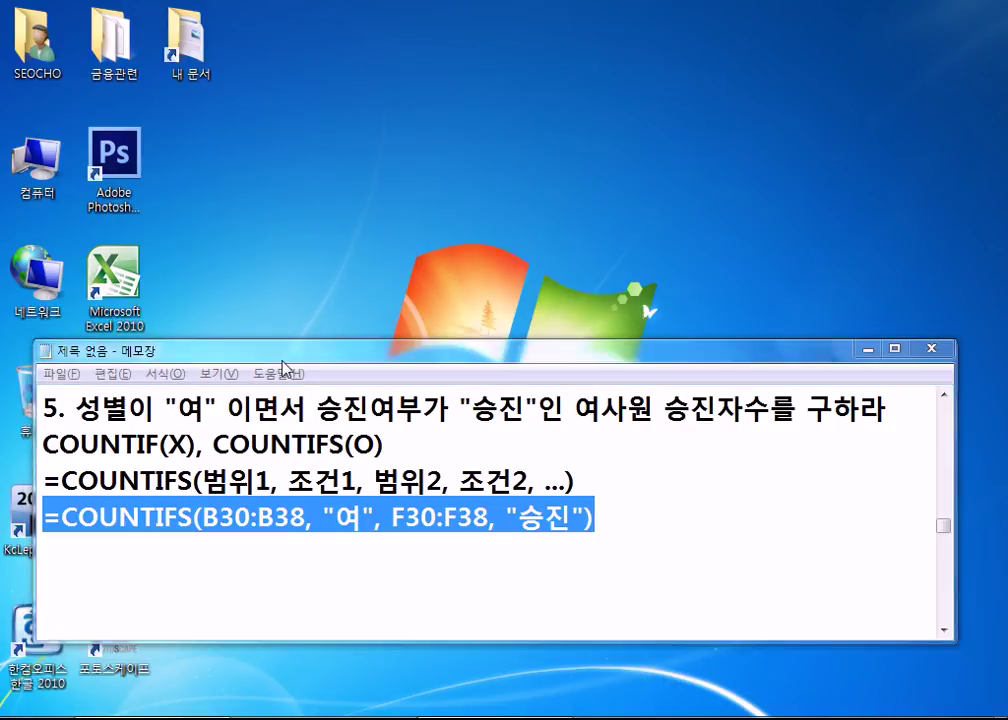
left_click_drag(252, 356, 447, 501)
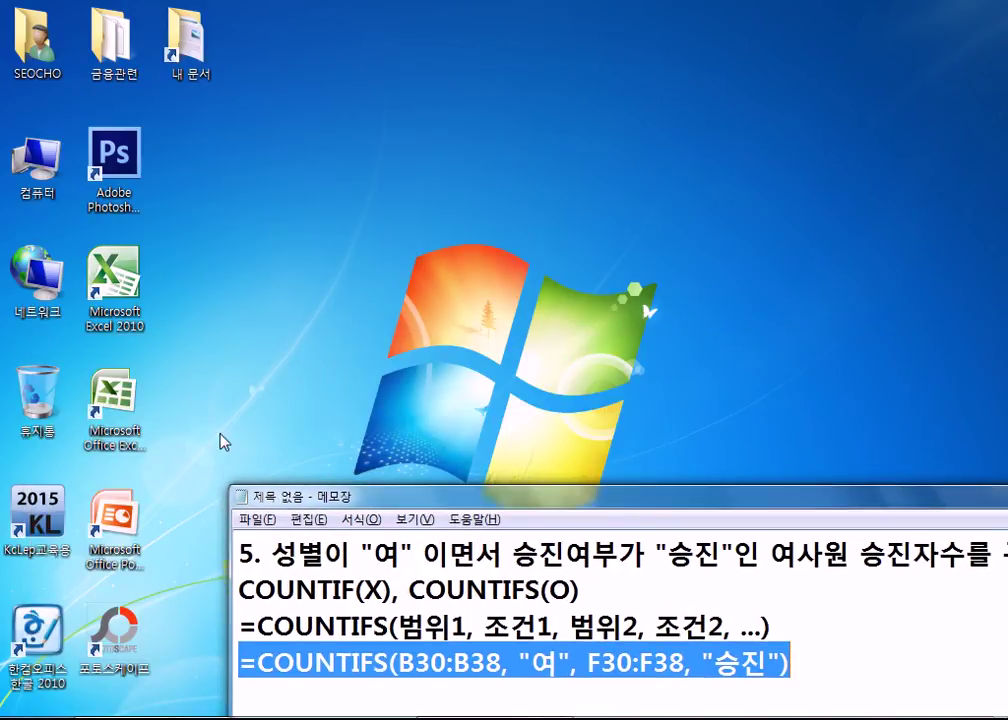
double_click(130, 420)
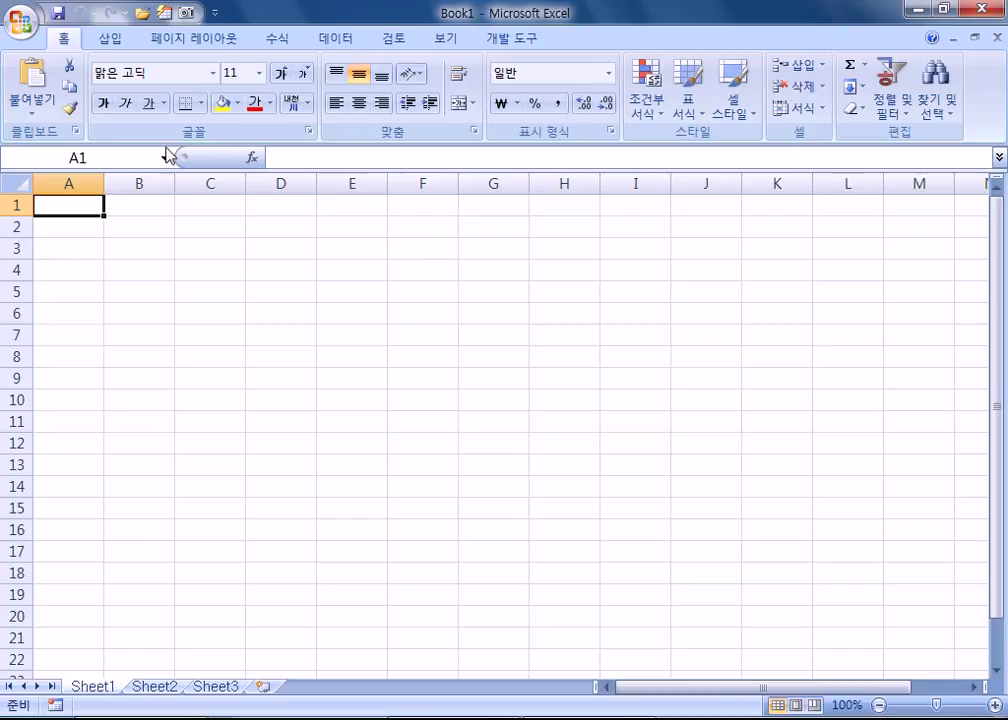
left_click(24, 30)
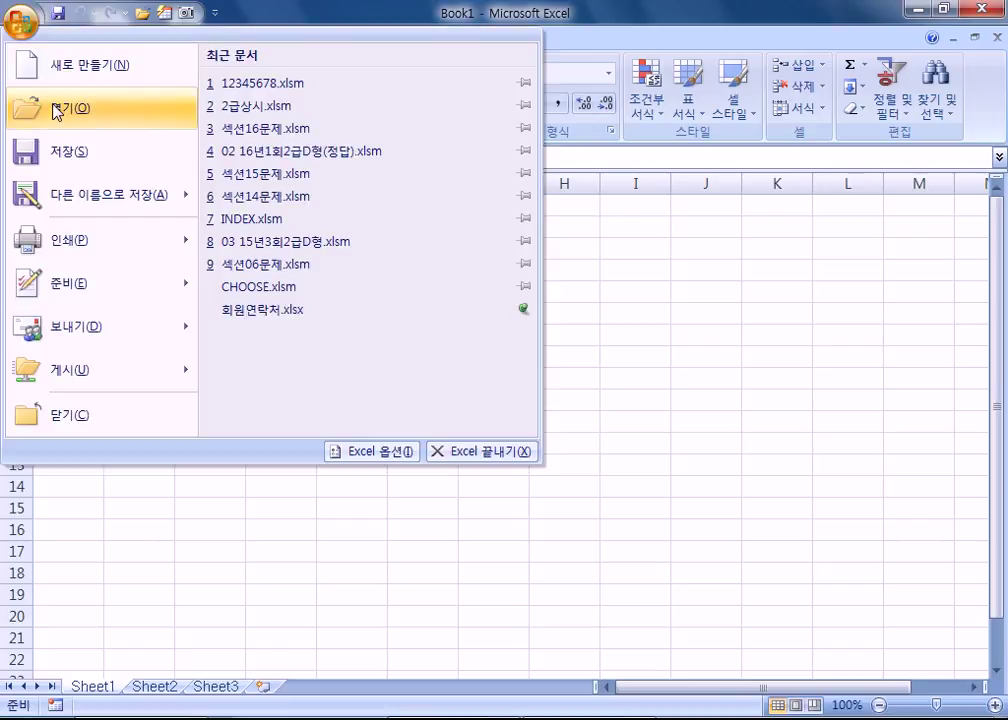
left_click(288, 83)
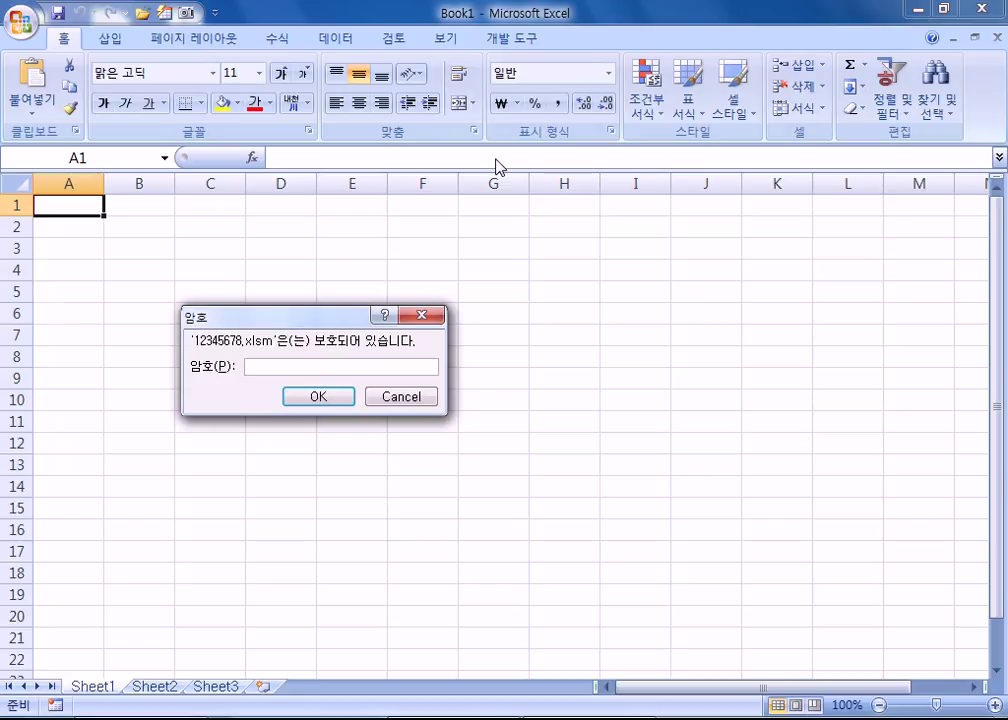
key("Escape")
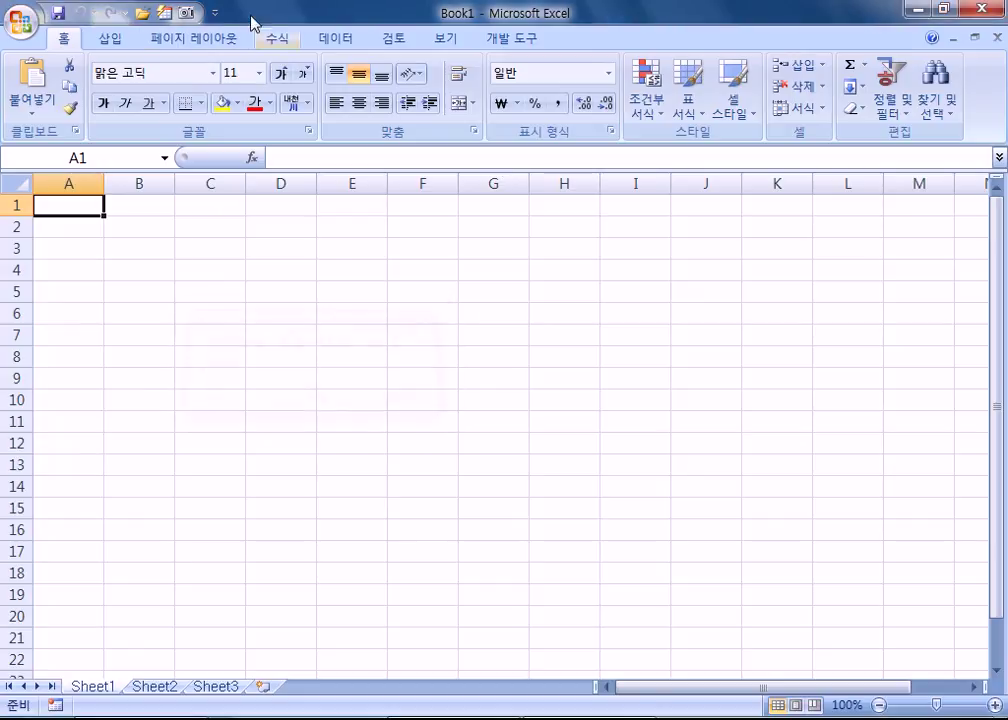
left_click(24, 30)
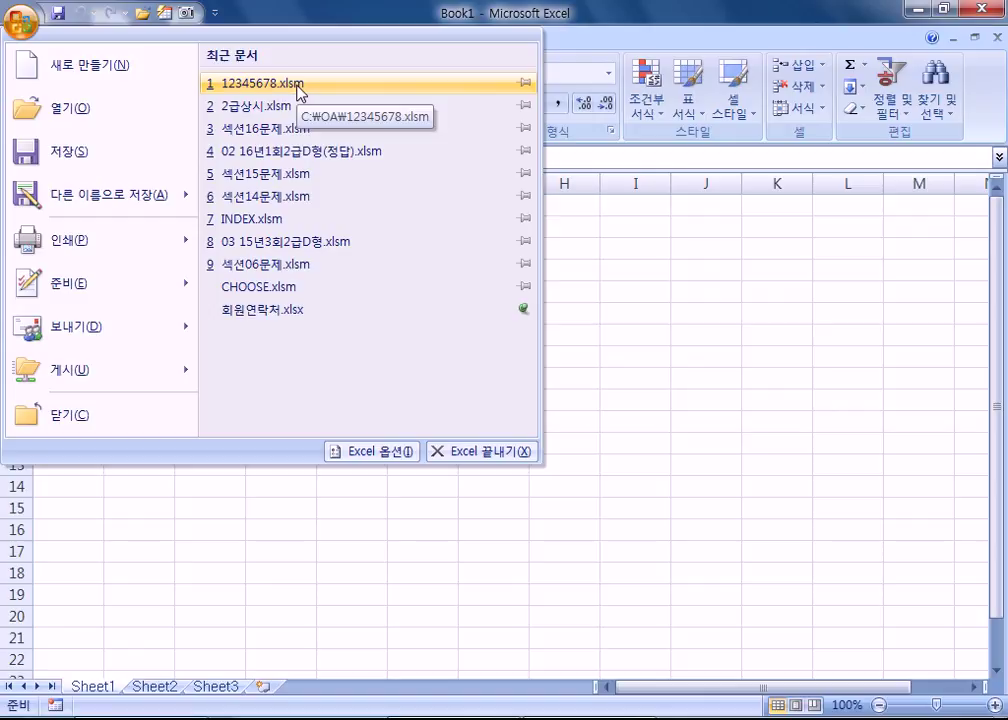
left_click(300, 88)
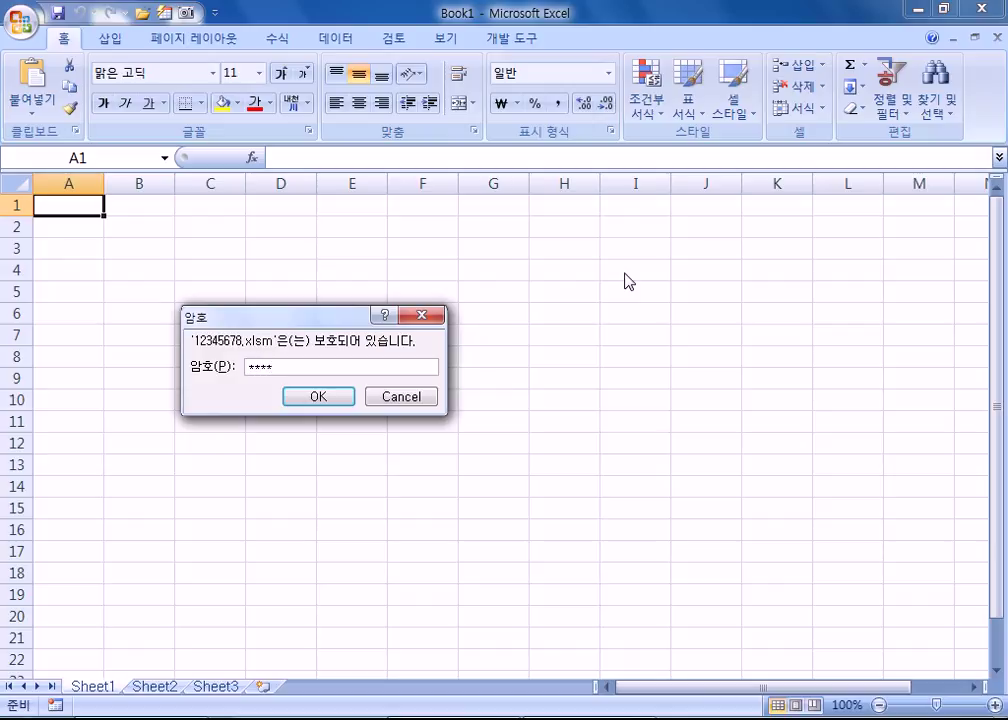
key("Return")
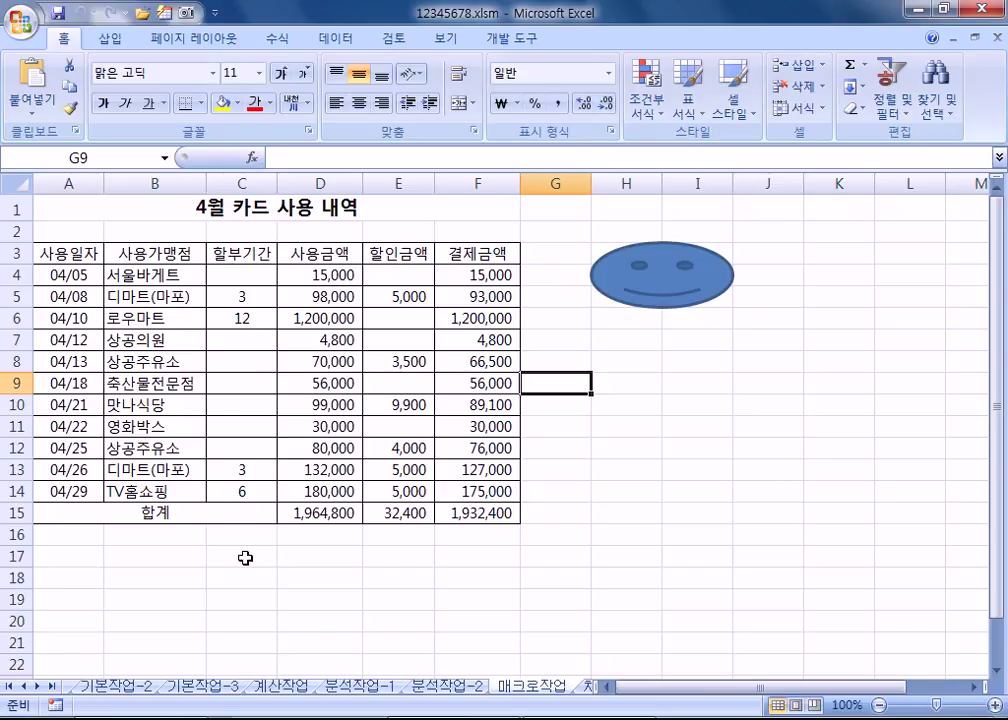
Step: Select H7:I9 beneath the smiley face as the new button's area
left_click(609, 408)
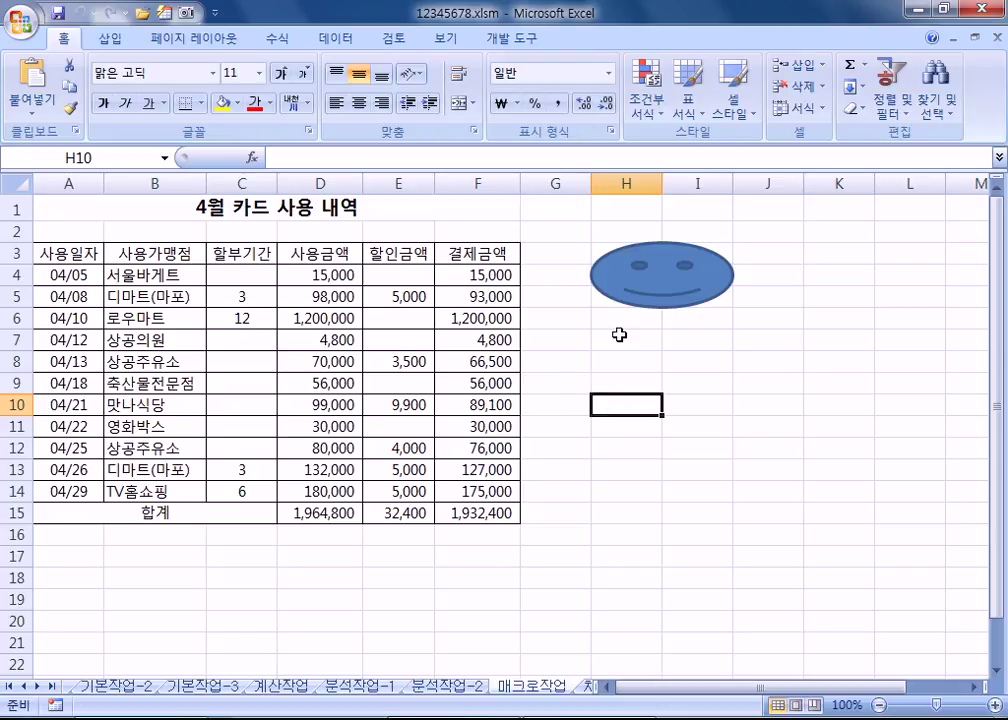
left_click_drag(625, 340, 684, 397)
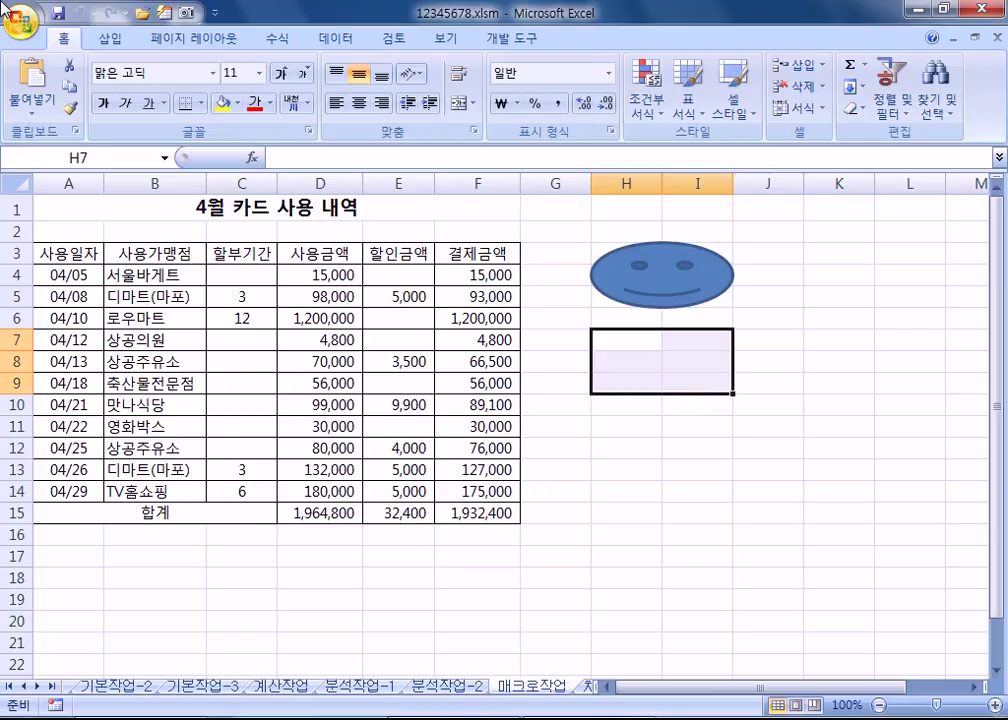
Step: Draw a bevel shape over H7:I9 and label it 서식
left_click(106, 44)
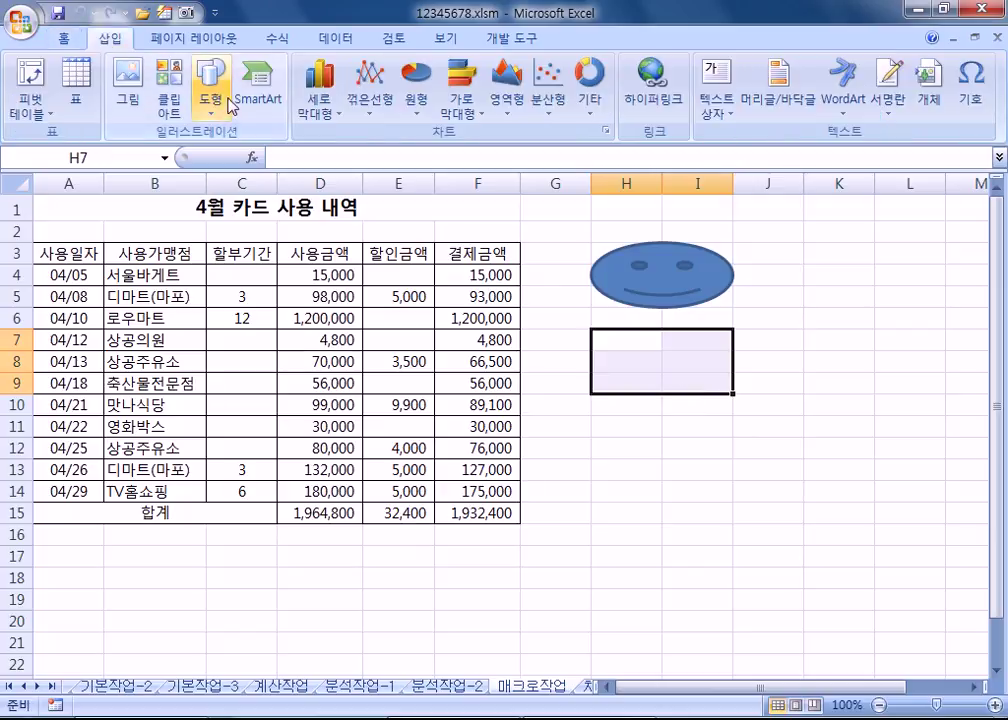
left_click(210, 100)
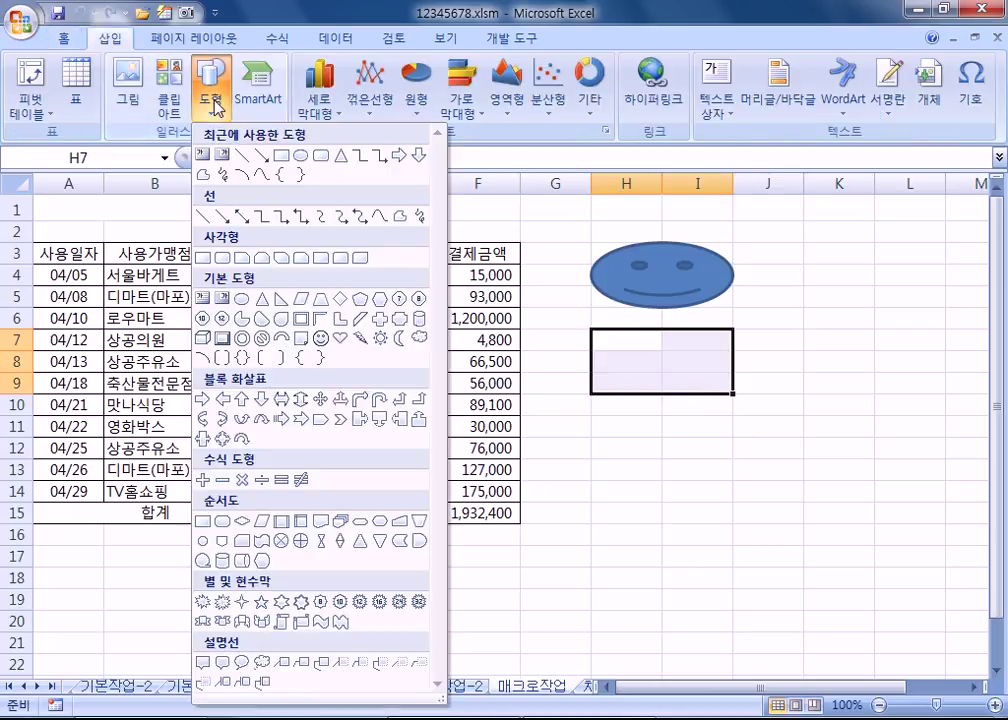
left_click(222, 340)
mouse_move(586, 331)
left_mouse_down()
mouse_move(625, 360)
mouse_move(733, 394)
left_mouse_up()
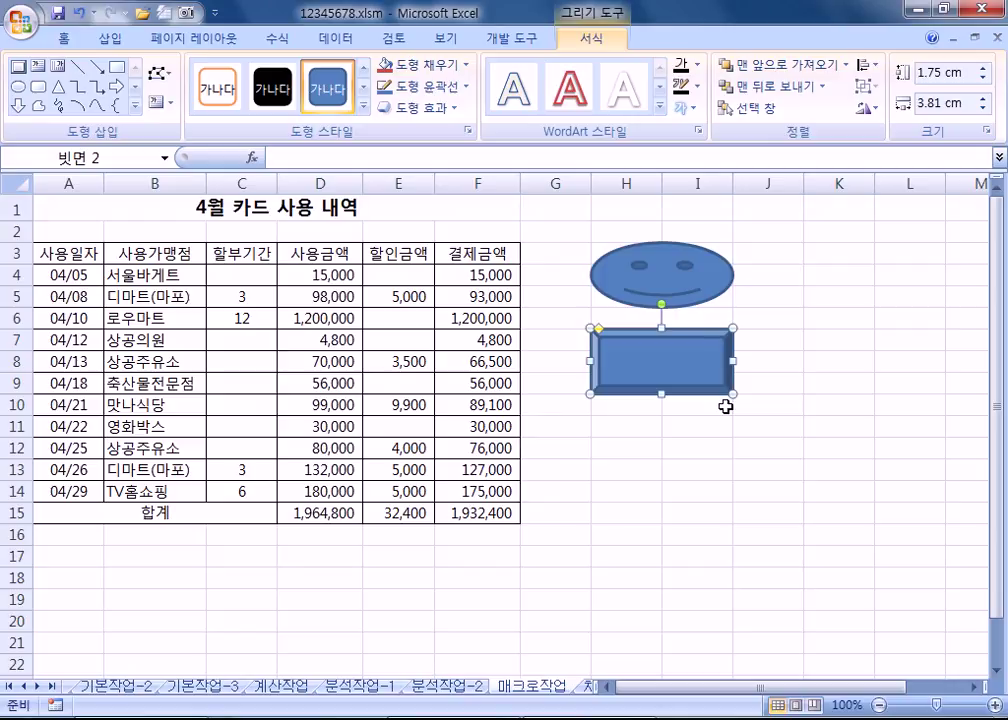
type("ㅅ")
type("서식")
key("Escape")
Step: Start assigning a macro to the bevel shape, naming it 서식
right_click(600, 354)
left_click(656, 564)
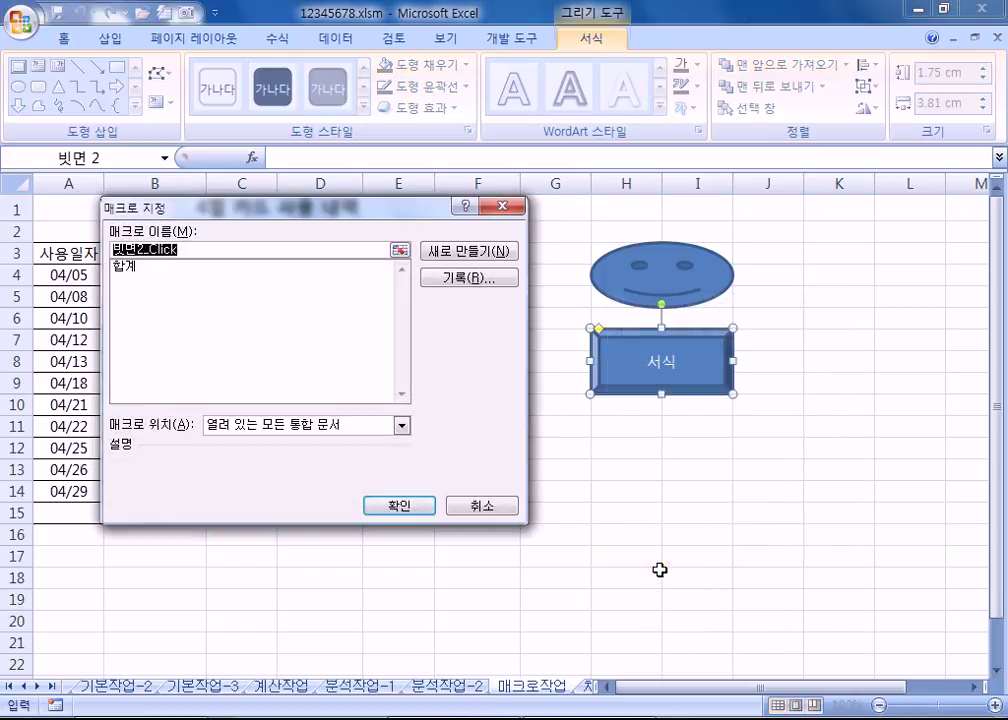
type("서식")
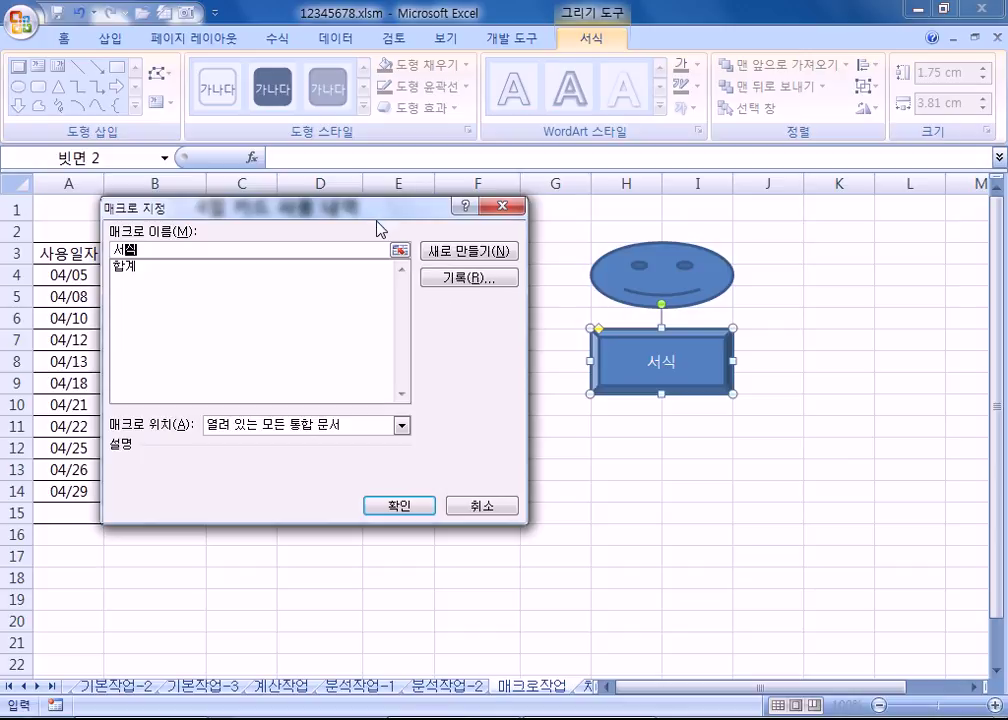
Step: Record the 서식 macro giving header row A3:F3 red text and blue fill
left_click(462, 279)
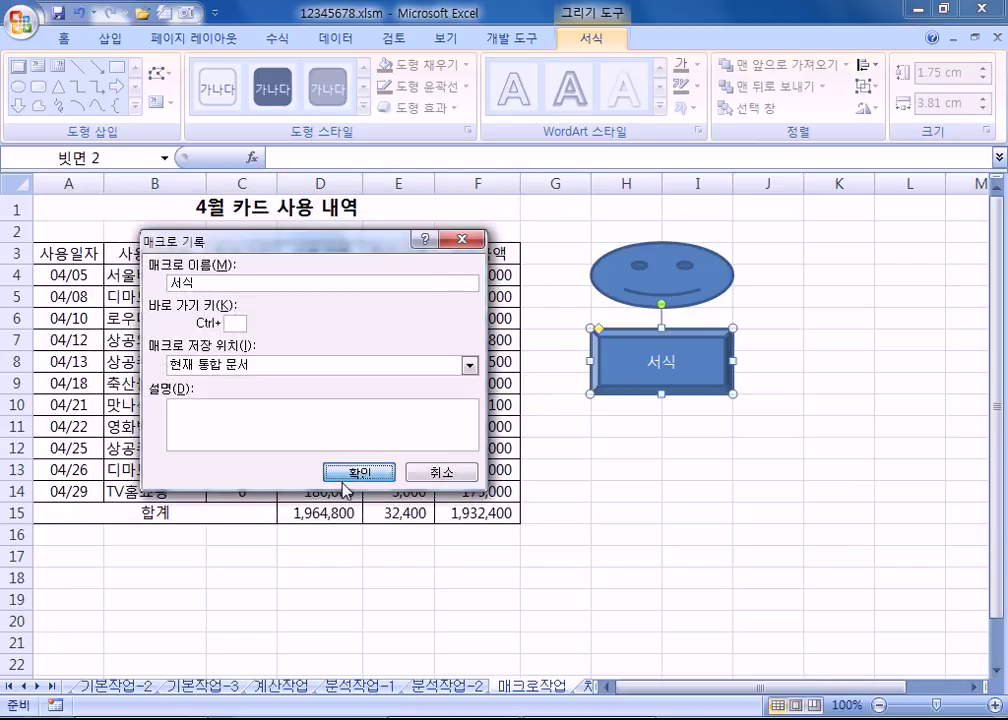
left_click(359, 471)
left_click(60, 253)
left_click_drag(60, 253, 459, 250)
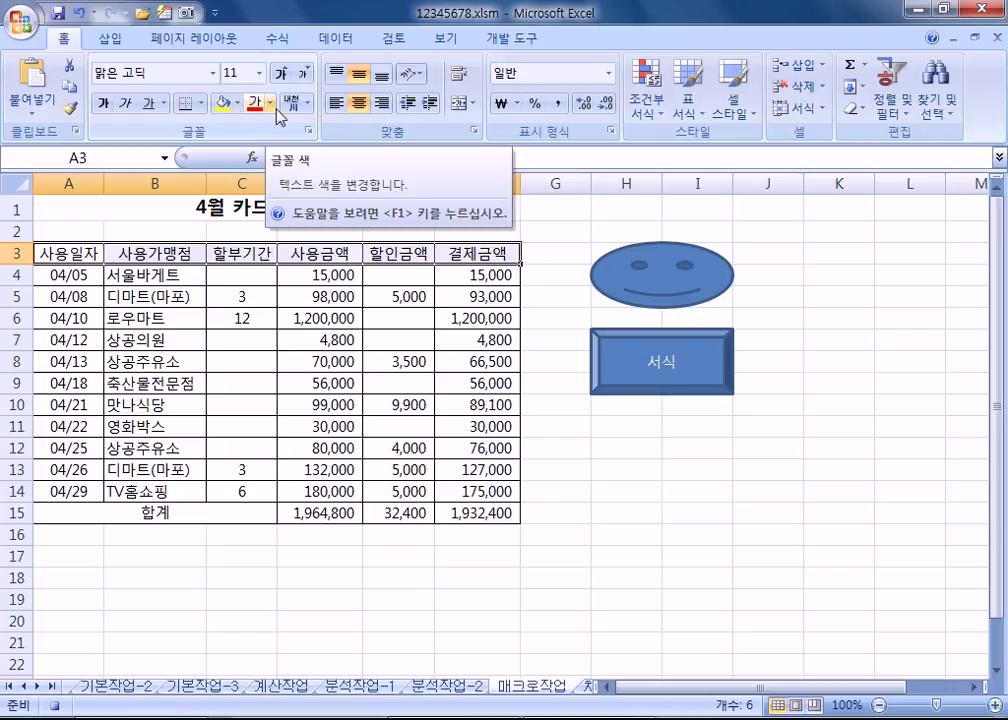
left_click(276, 108)
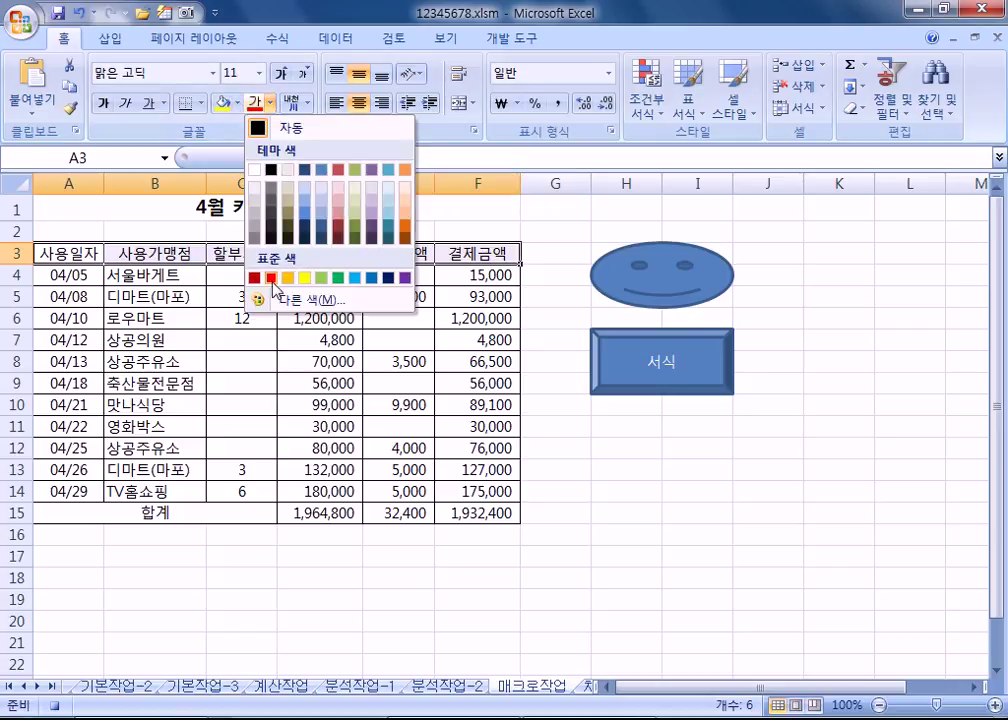
left_click(259, 279)
left_click(237, 102)
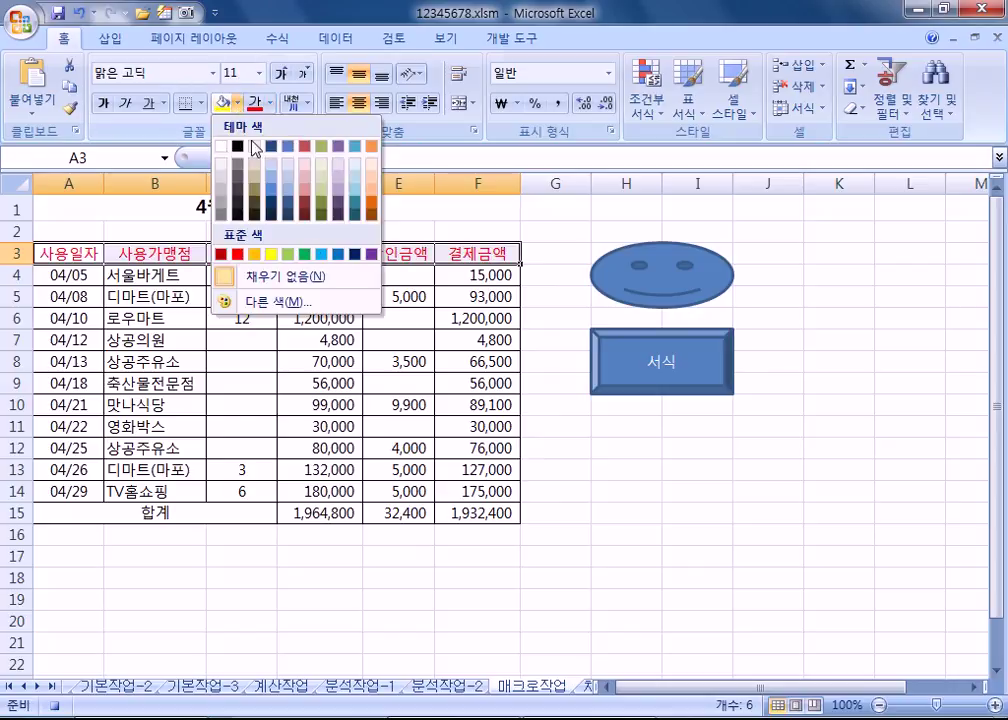
left_click(338, 257)
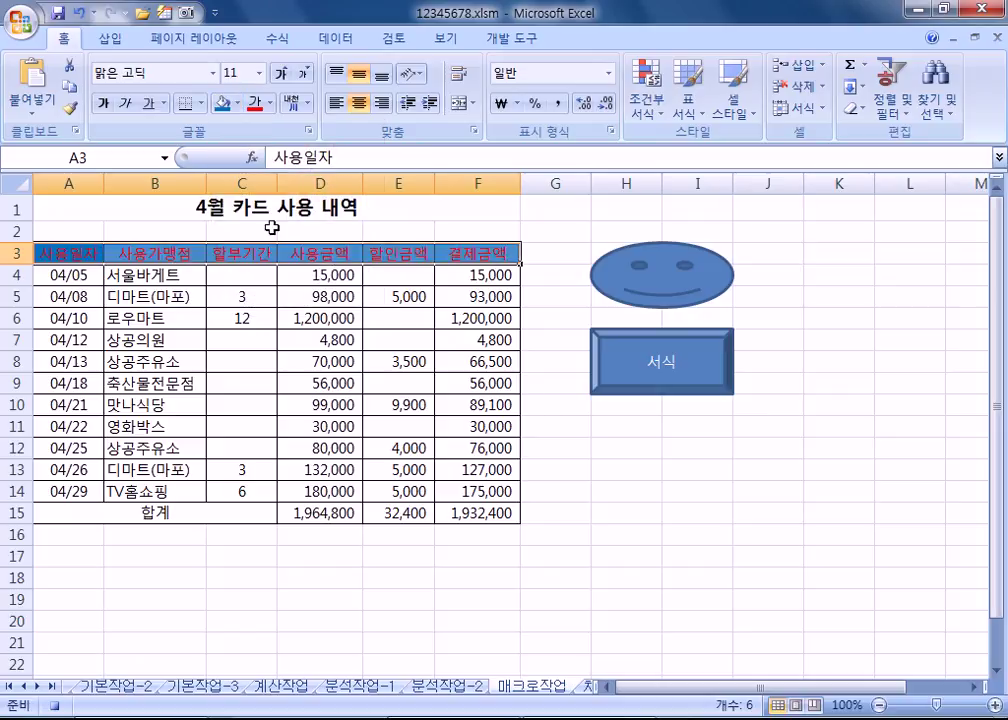
left_click(181, 208)
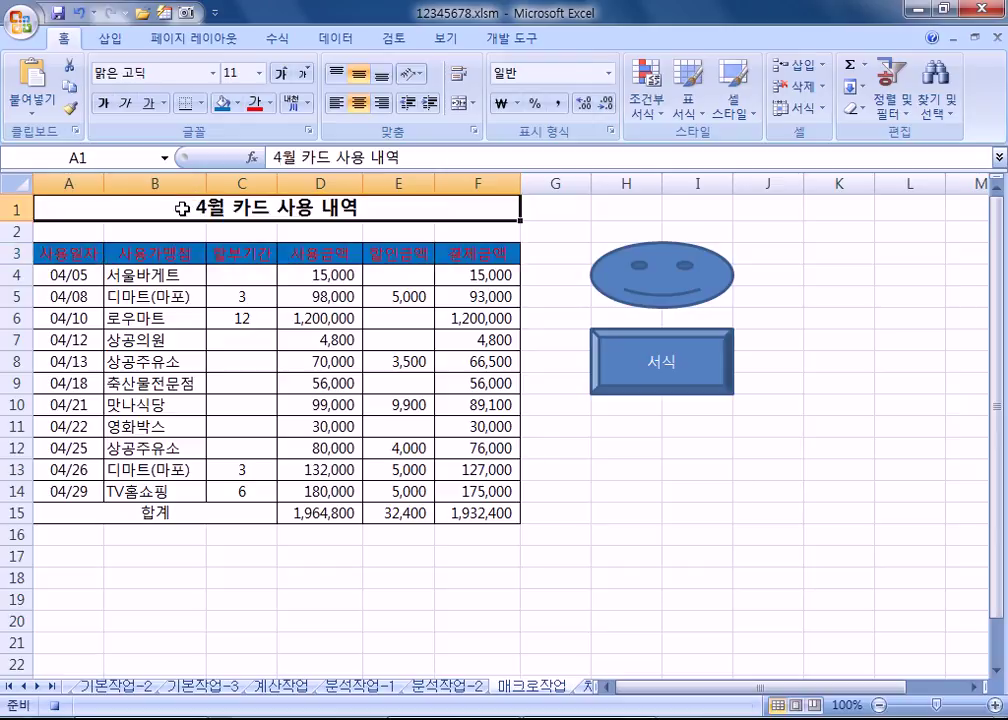
left_click(522, 38)
left_click(146, 68)
Step: Reset the headers to no fill and black text, then run the 서식 button to reformat them
left_click_drag(76, 254, 470, 252)
left_click(63, 38)
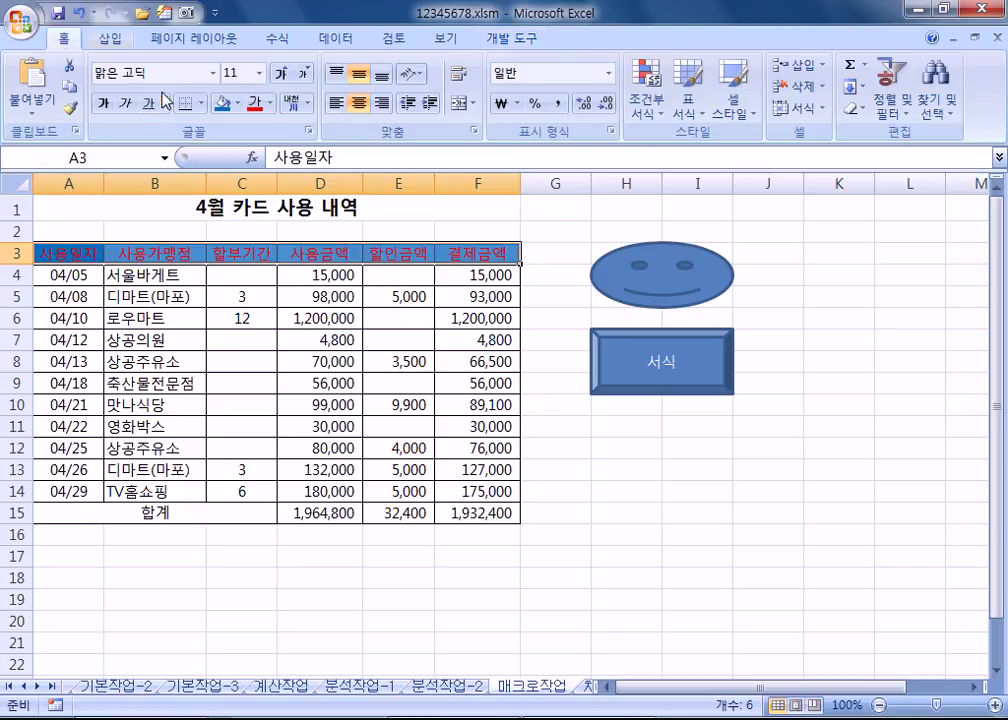
left_click(237, 103)
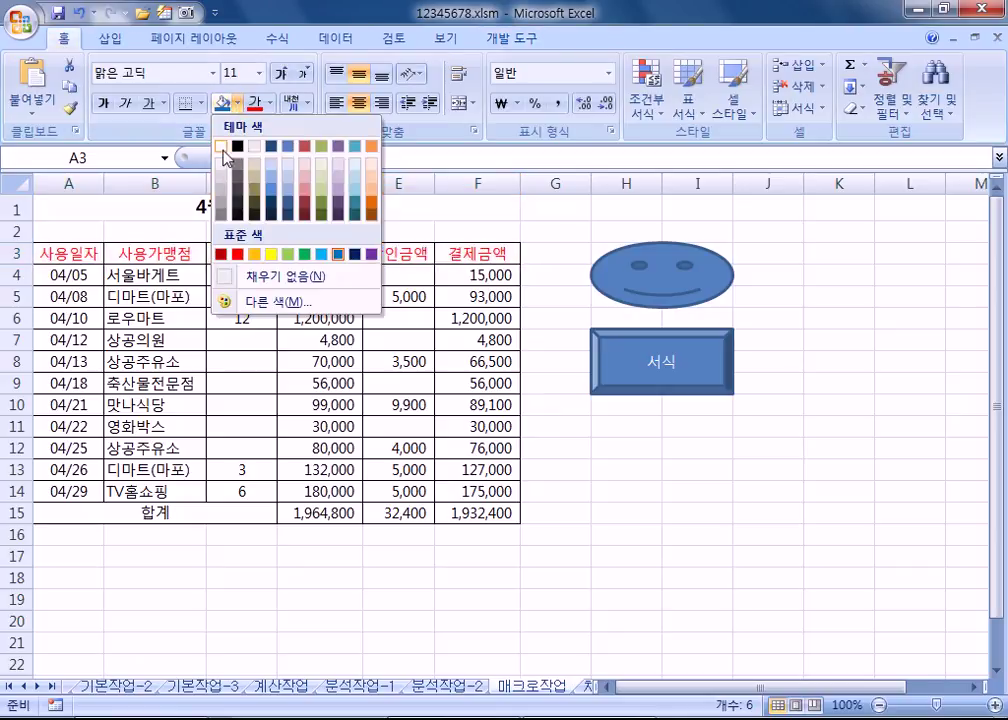
left_click(222, 147)
left_click(266, 103)
left_click(260, 129)
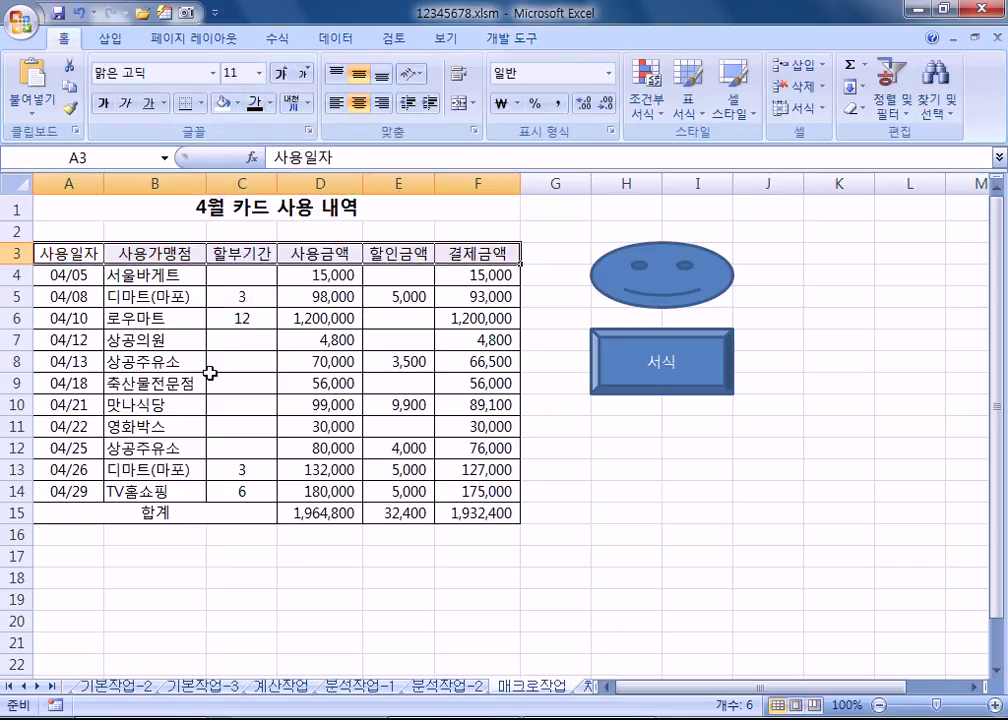
left_click(240, 383)
left_click(621, 353)
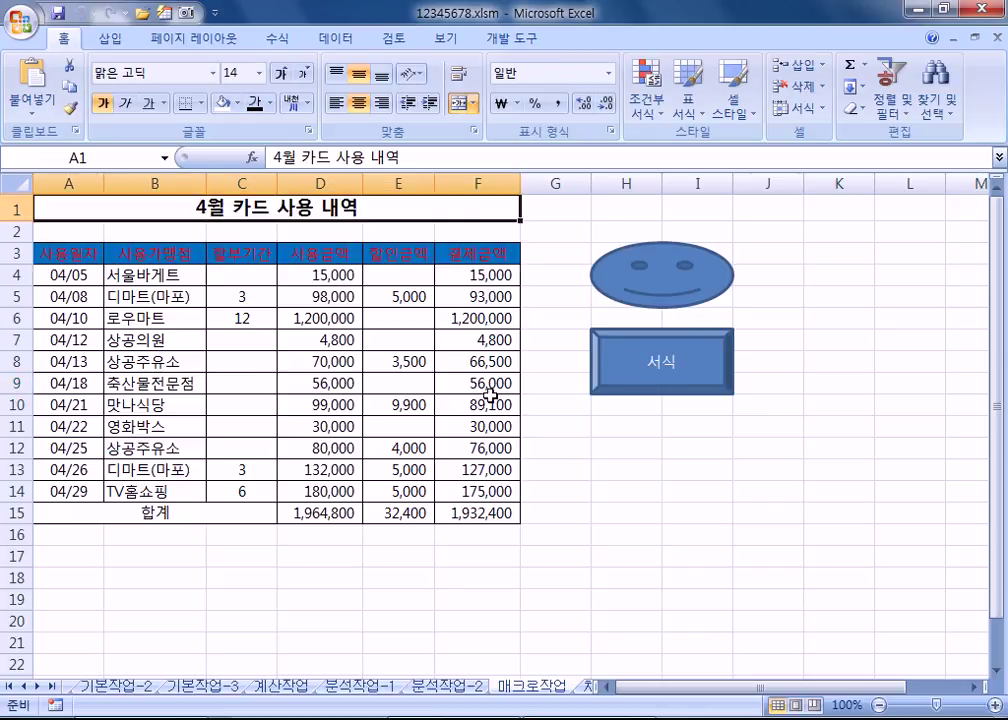
Step: Clear the header formatting again and rerun the 서식 button
left_click_drag(90, 254, 447, 254)
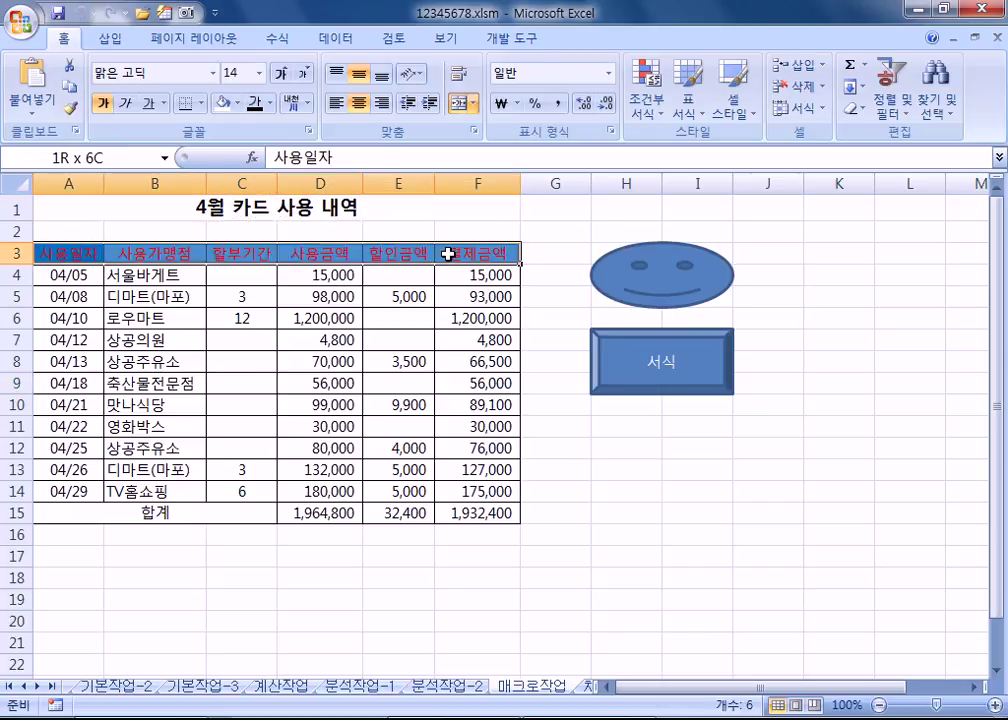
left_click(222, 103)
left_click(254, 103)
left_click(497, 512)
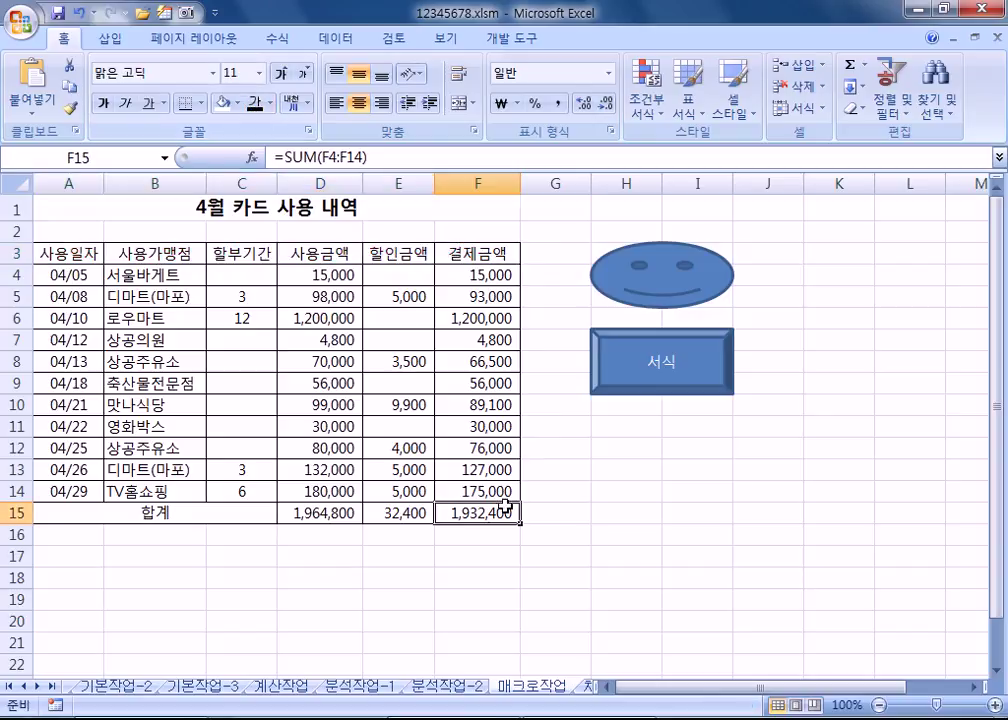
left_click(637, 378)
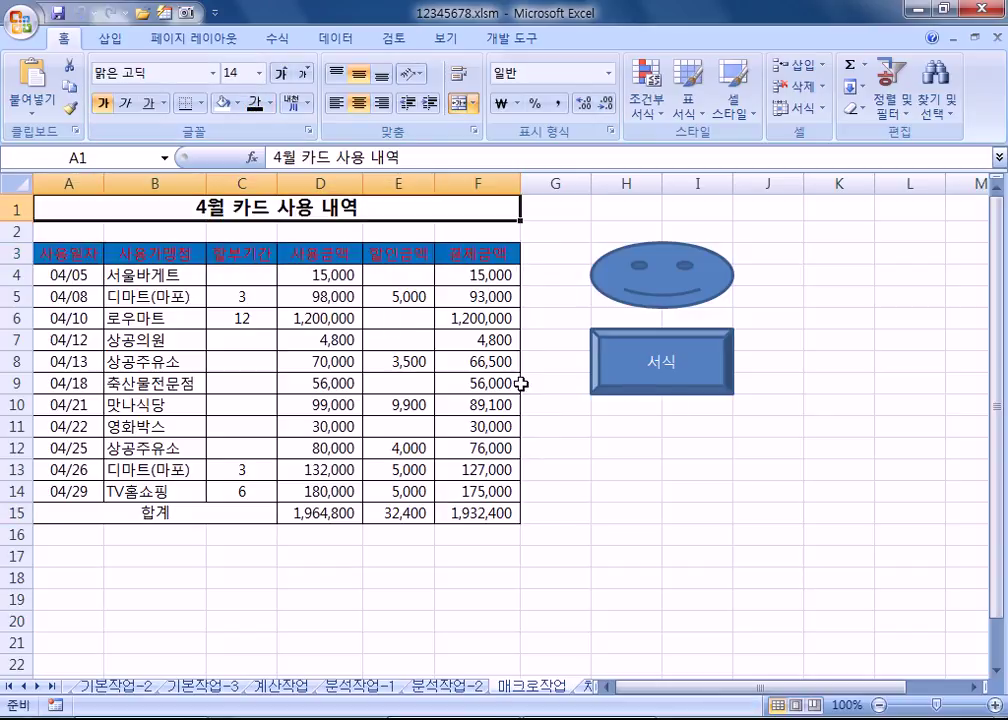
Step: Clear D15:F15, refill them with the smiley's SUM macro, and move to the 차트작업 sheet
left_click_drag(333, 513, 471, 517)
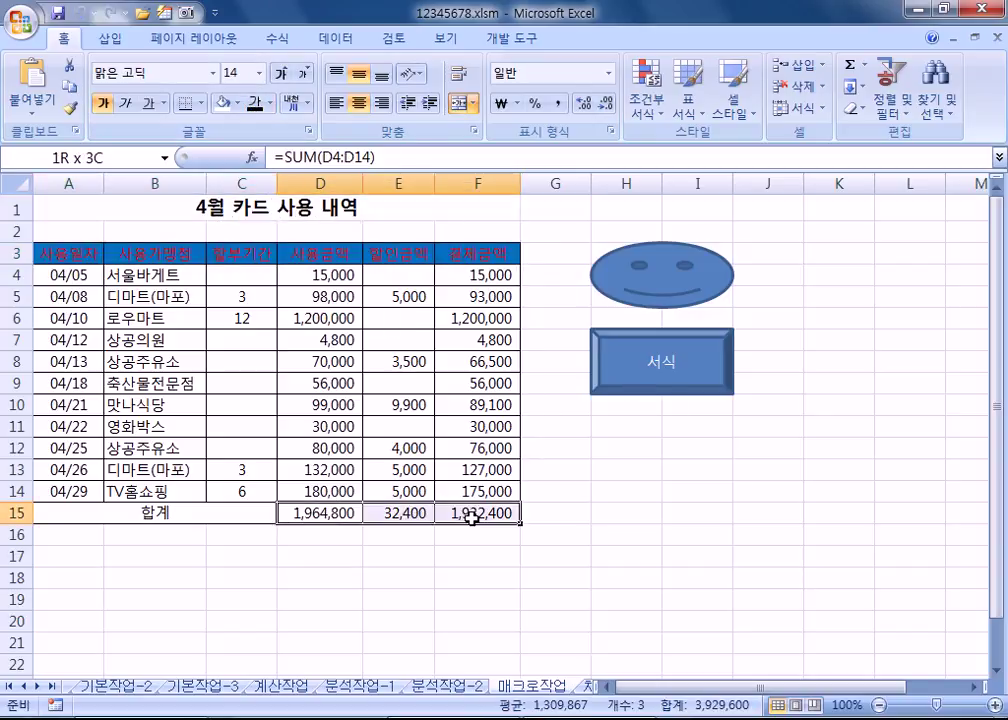
key("Delete")
left_click(695, 576)
left_click(680, 292)
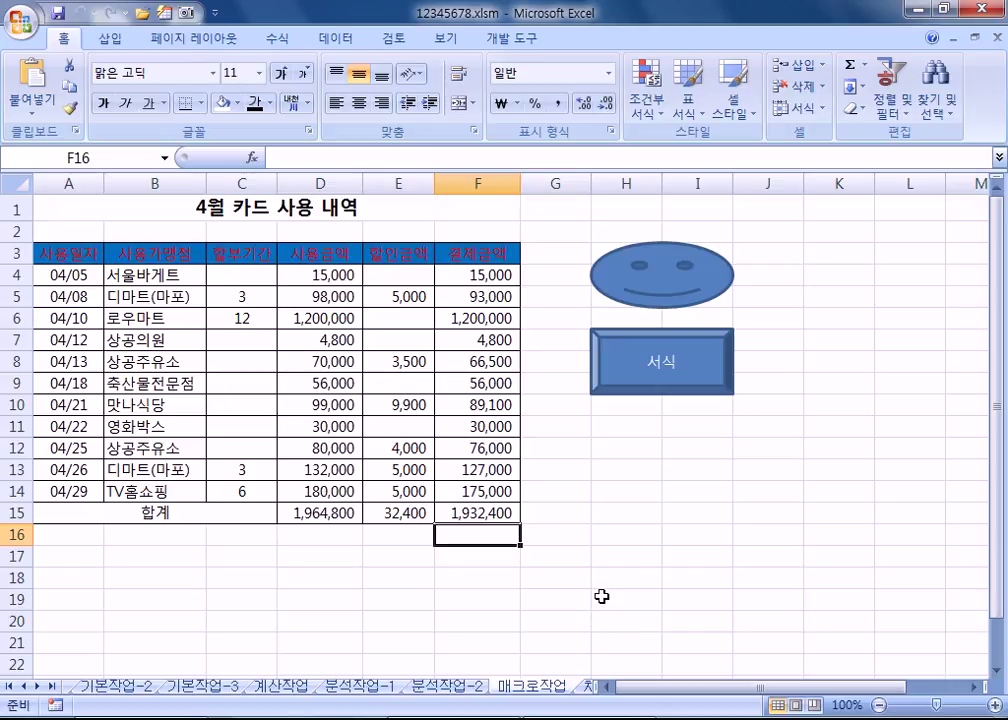
key("ctrl+Page_Down")
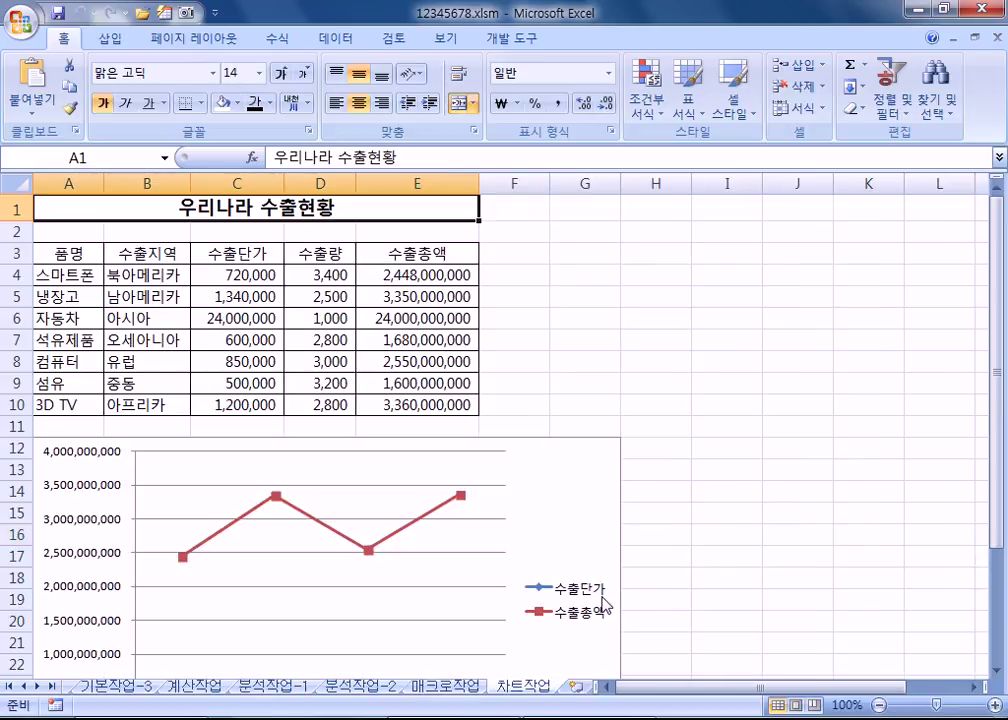
Step: Open 계열 차트 종류 변경 for the chart's red 수출총액 series
scroll(603, 524, "down", 2)
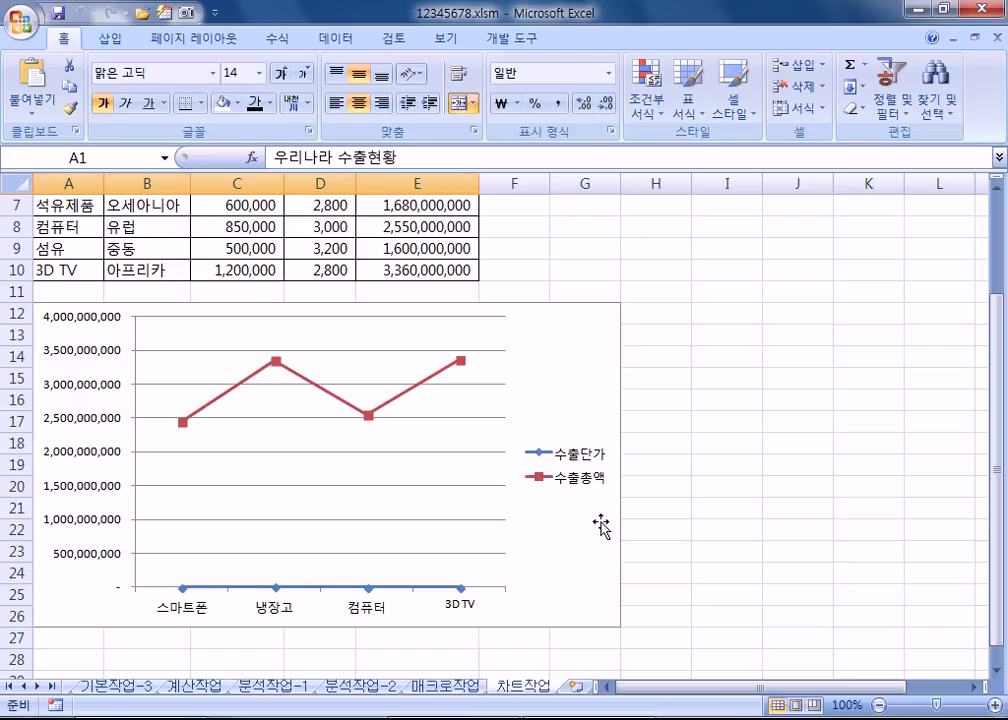
left_click(427, 388)
mouse_move(427, 388)
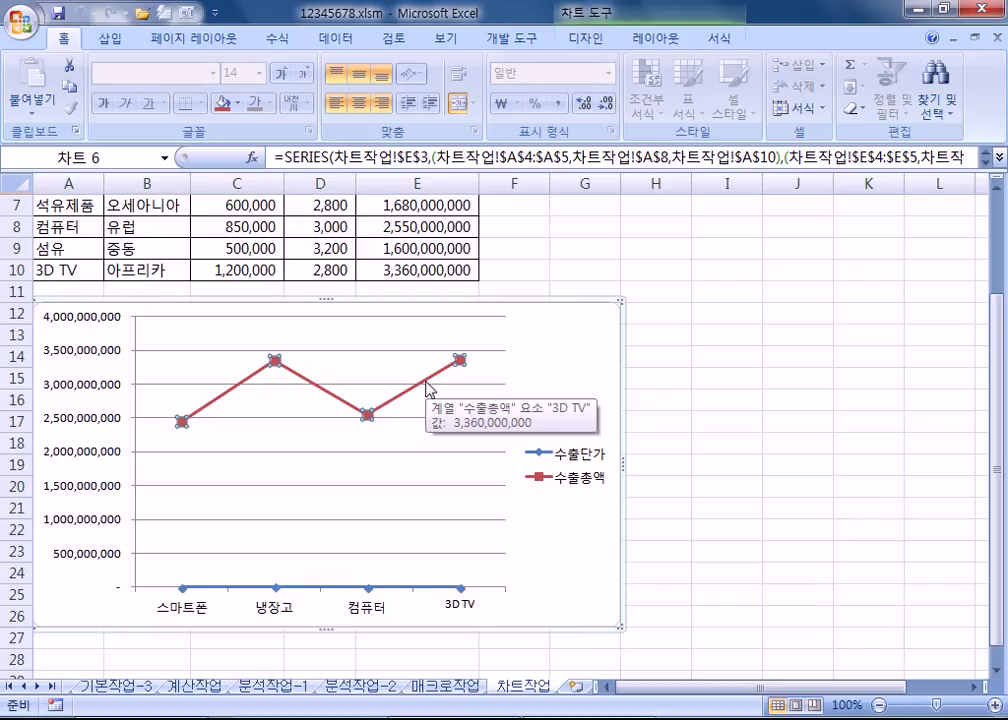
left_click(586, 45)
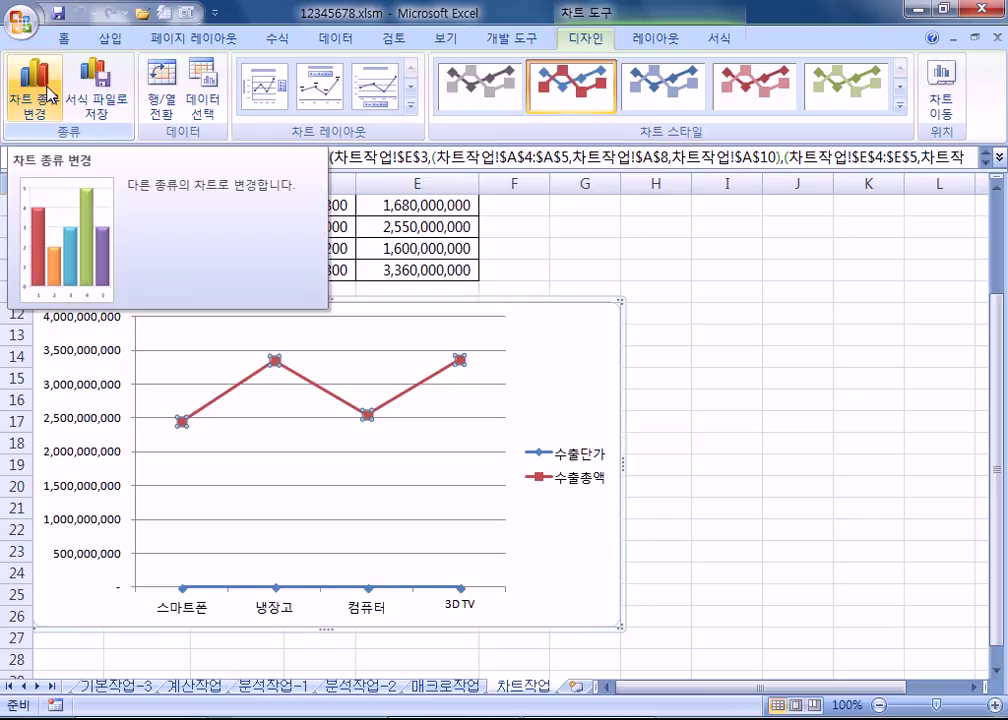
right_click(390, 412)
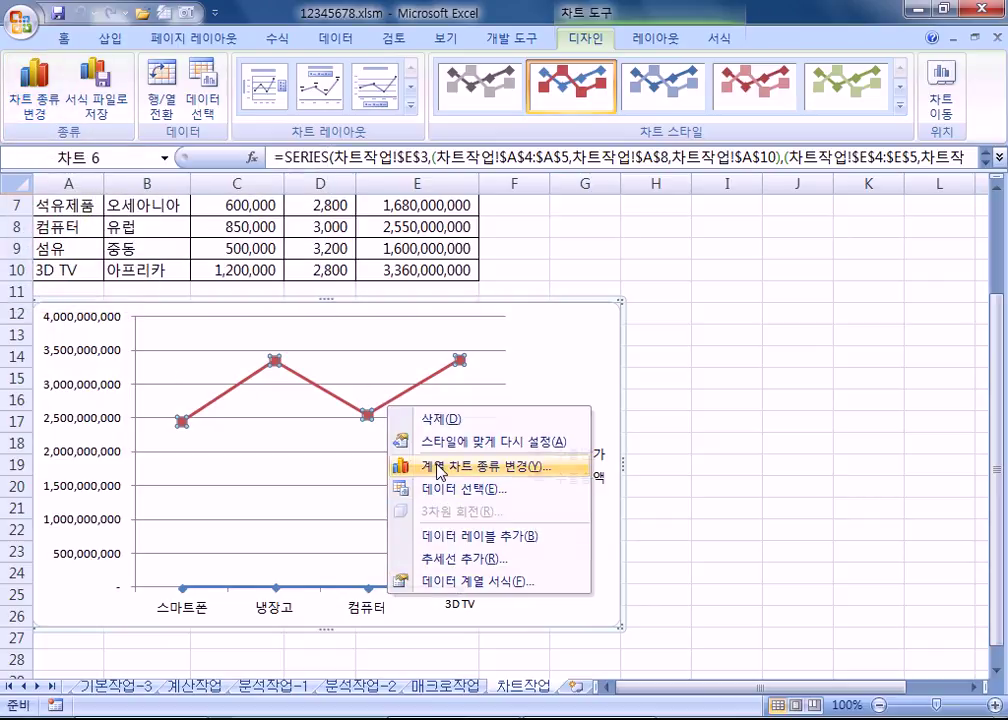
left_click(440, 467)
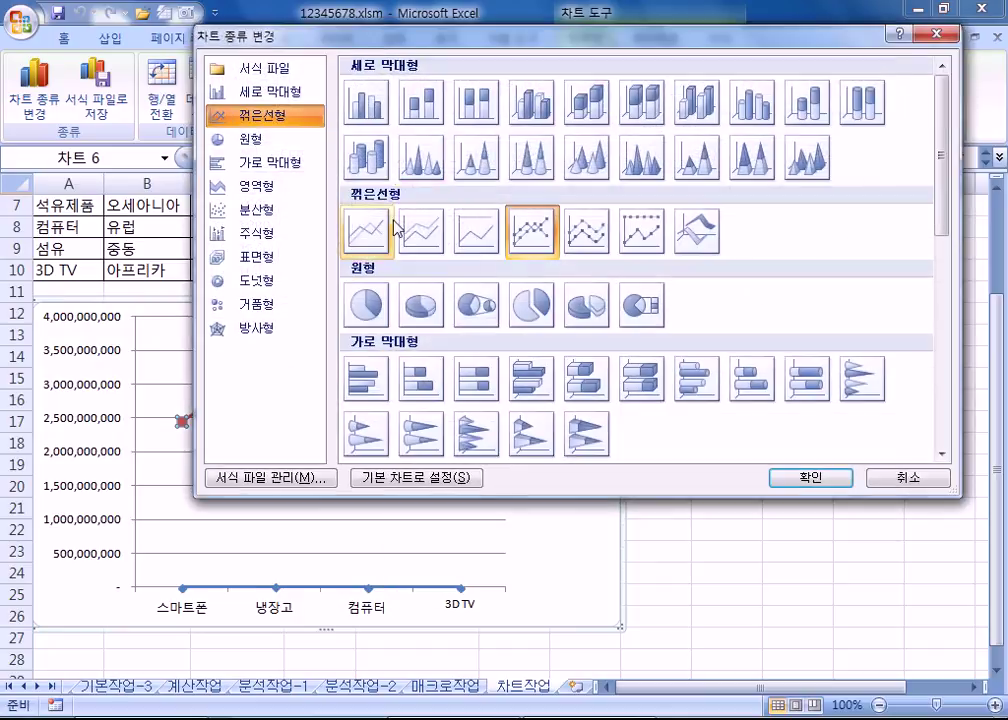
Step: Make 수출총액 clustered columns plotted on the secondary axis
left_click(381, 104)
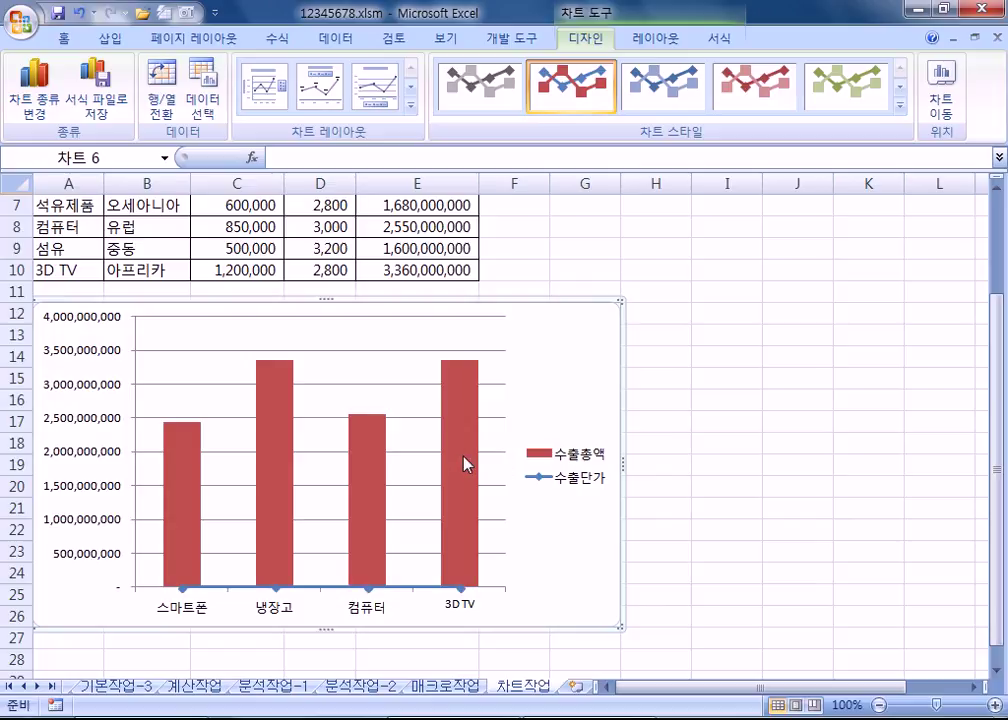
right_click(465, 458)
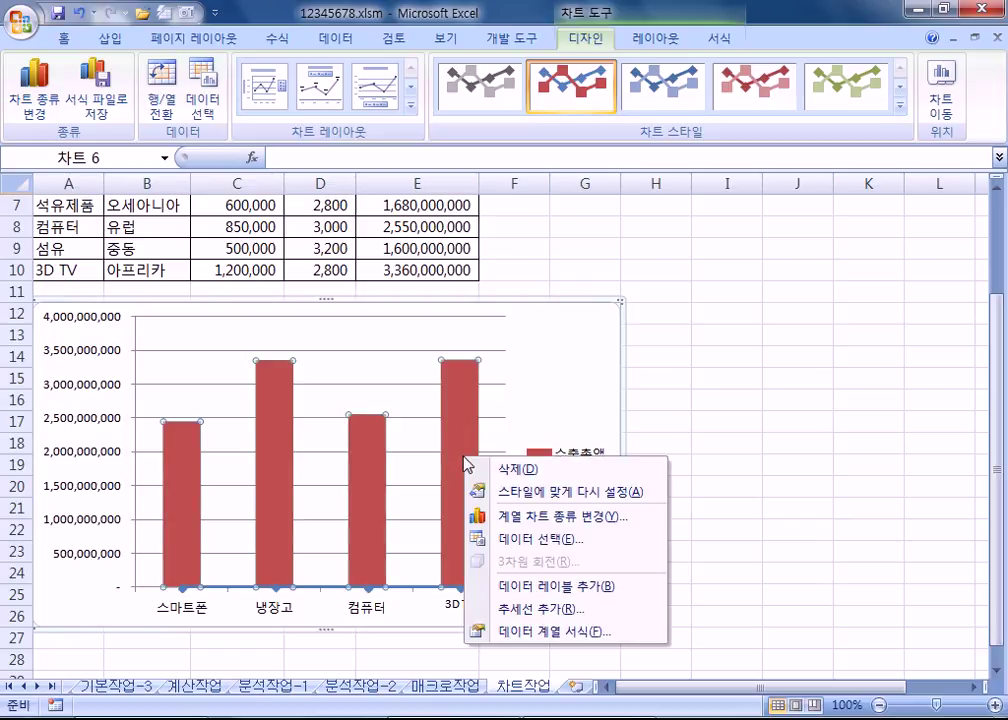
left_click(546, 632)
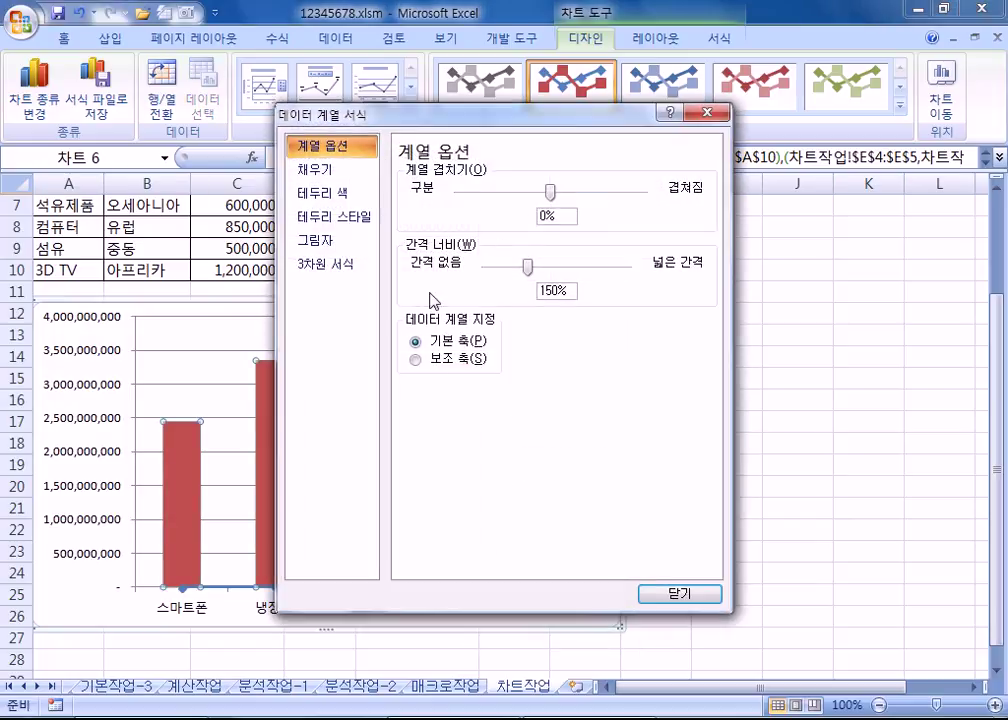
left_click(445, 359)
left_click_drag(494, 122, 815, 116)
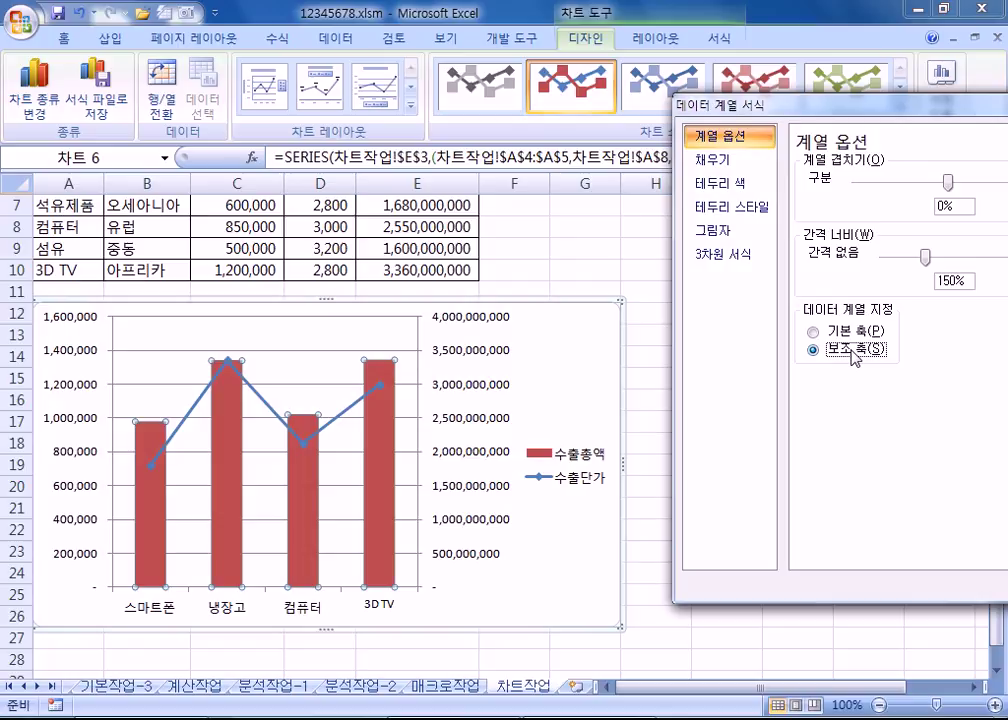
left_click_drag(798, 100, 381, 69)
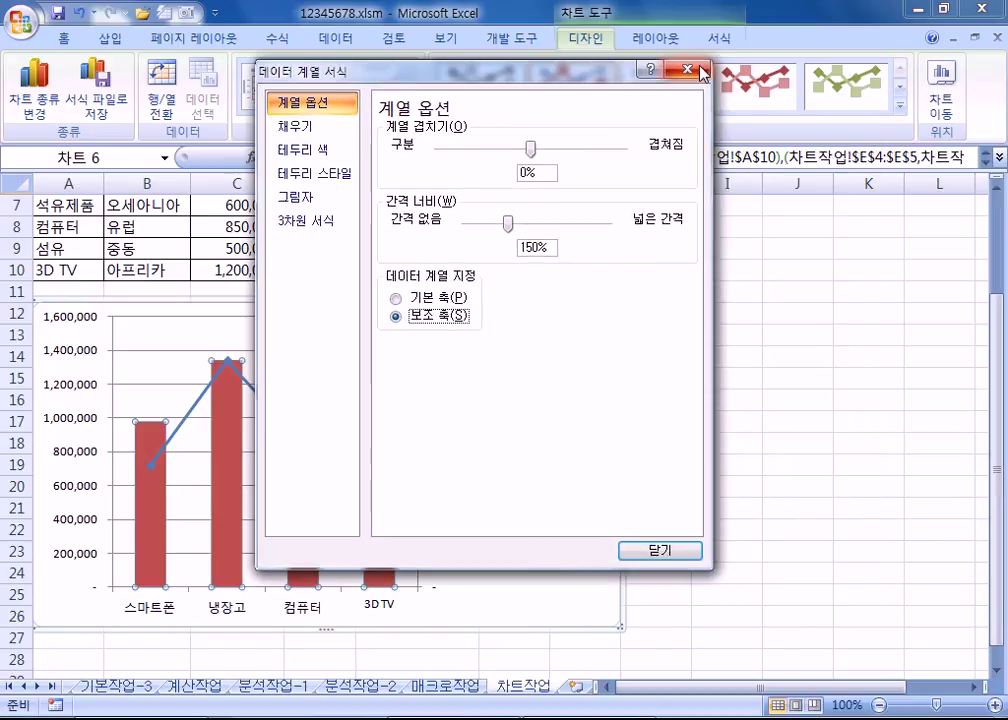
left_click(699, 69)
Step: Undo the column and secondary-axis changes, then reselect the red 수출총액 line
key("ctrl+z")
key("ctrl+z")
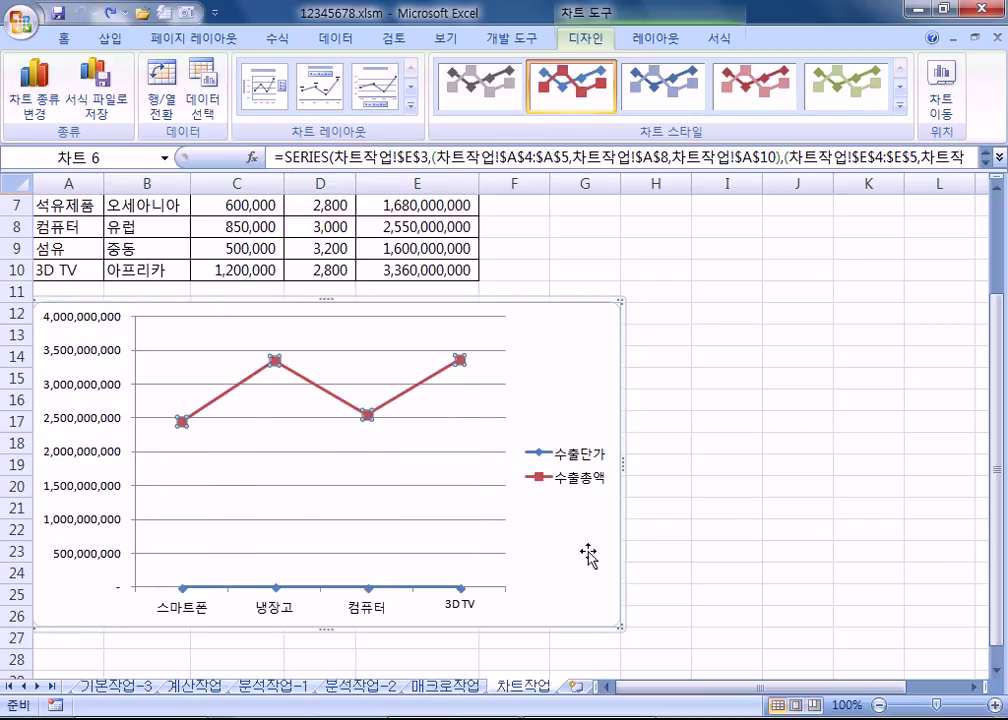
left_click(482, 458)
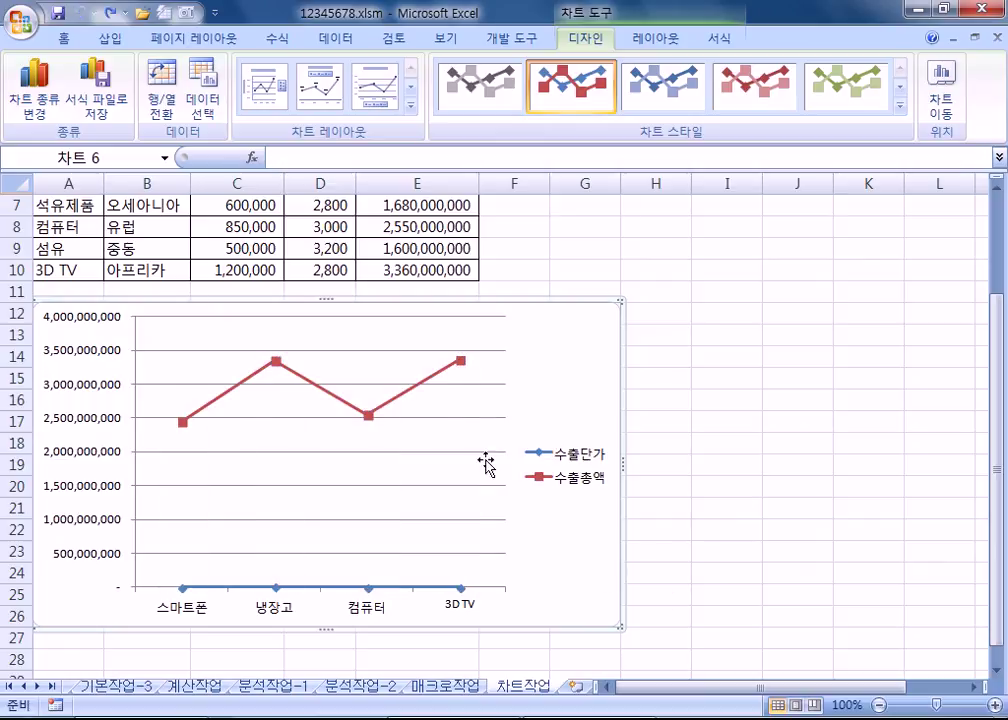
left_click(431, 380)
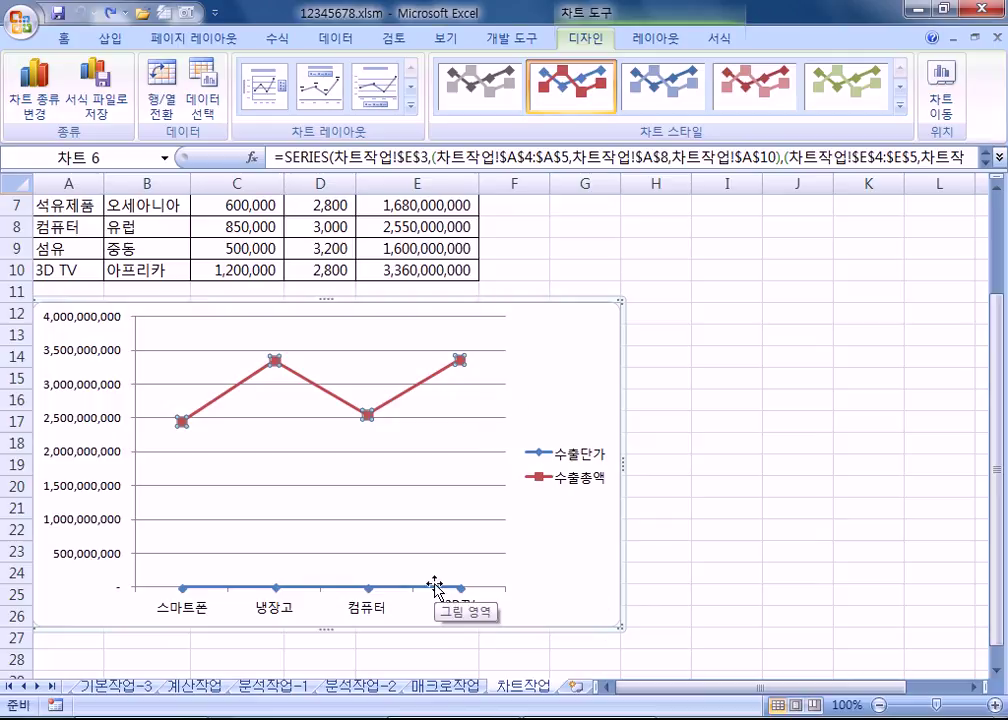
mouse_move(447, 383)
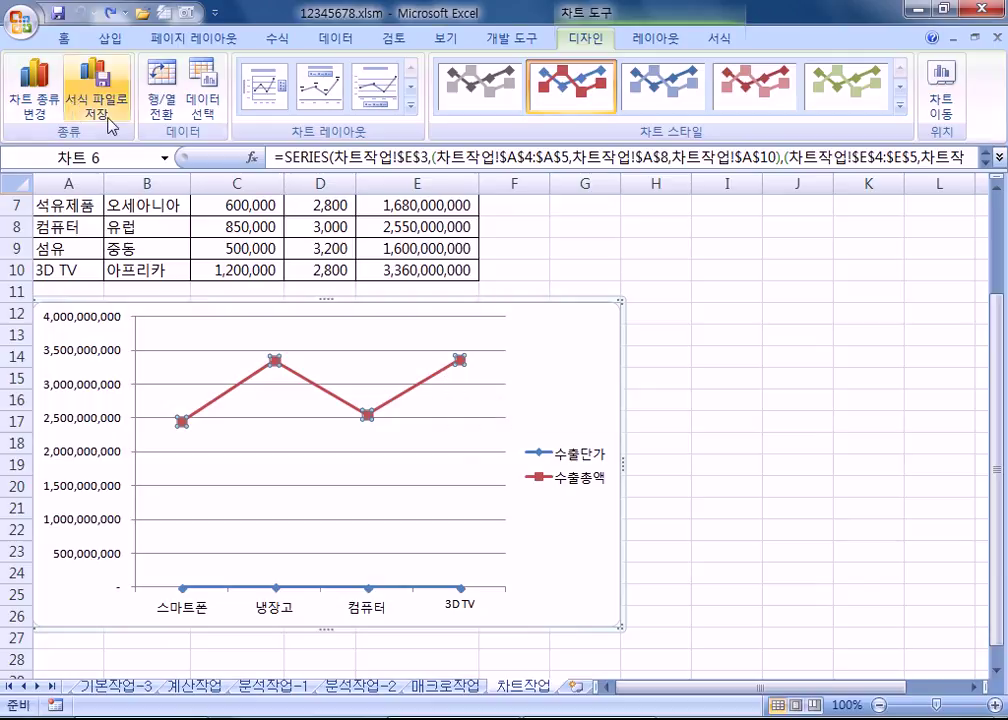
Step: Change the 수출총액 series to clustered columns
left_click(46, 104)
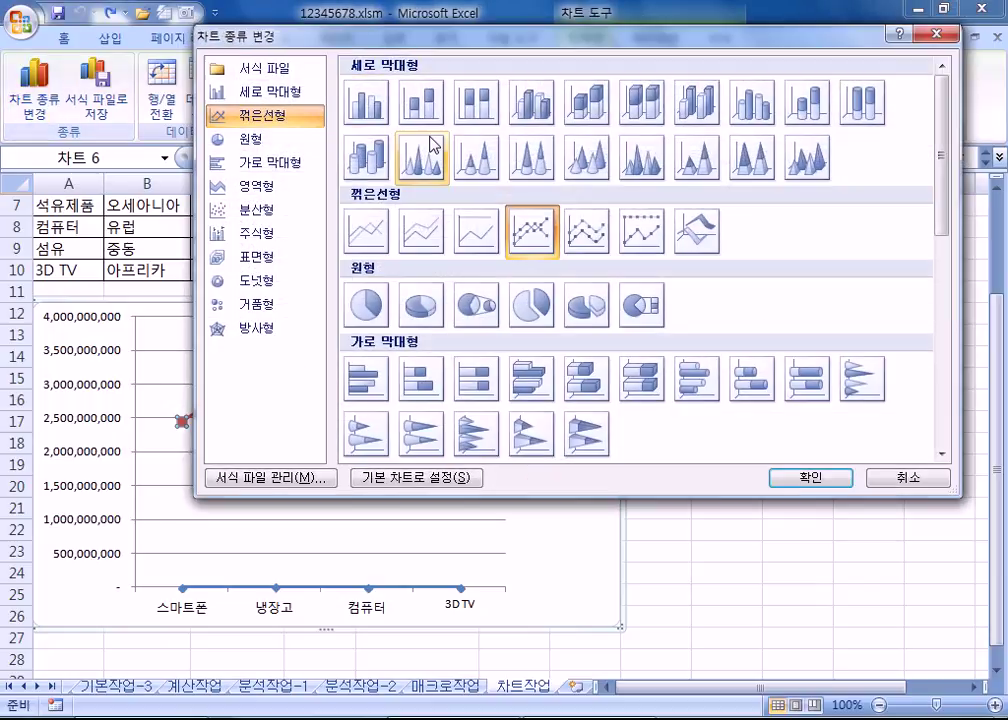
left_click(374, 120)
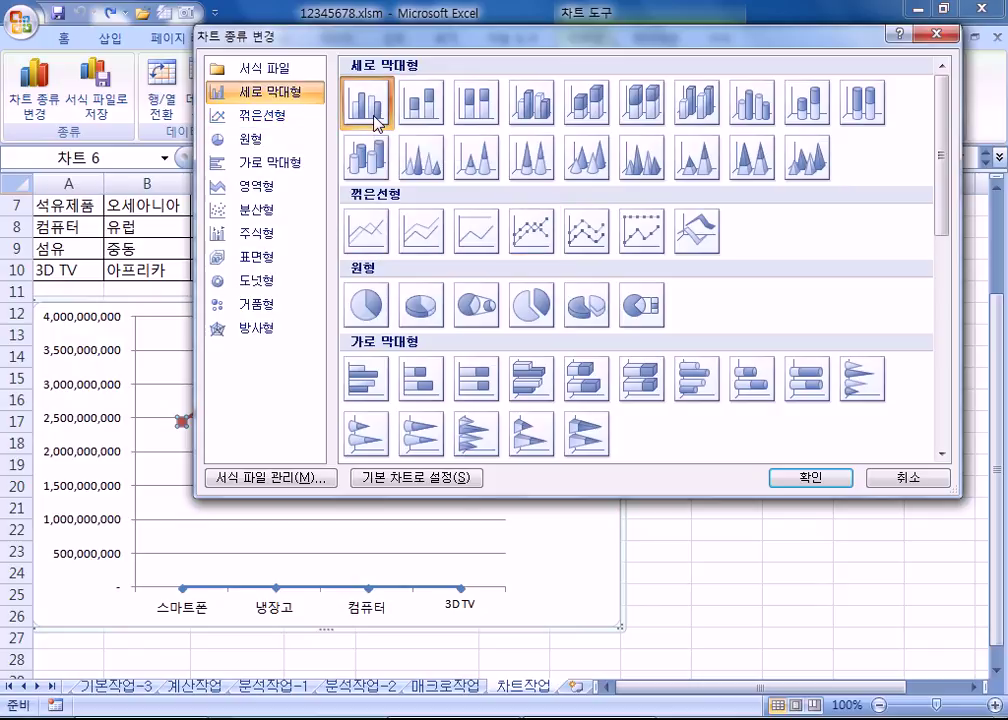
left_click(800, 480)
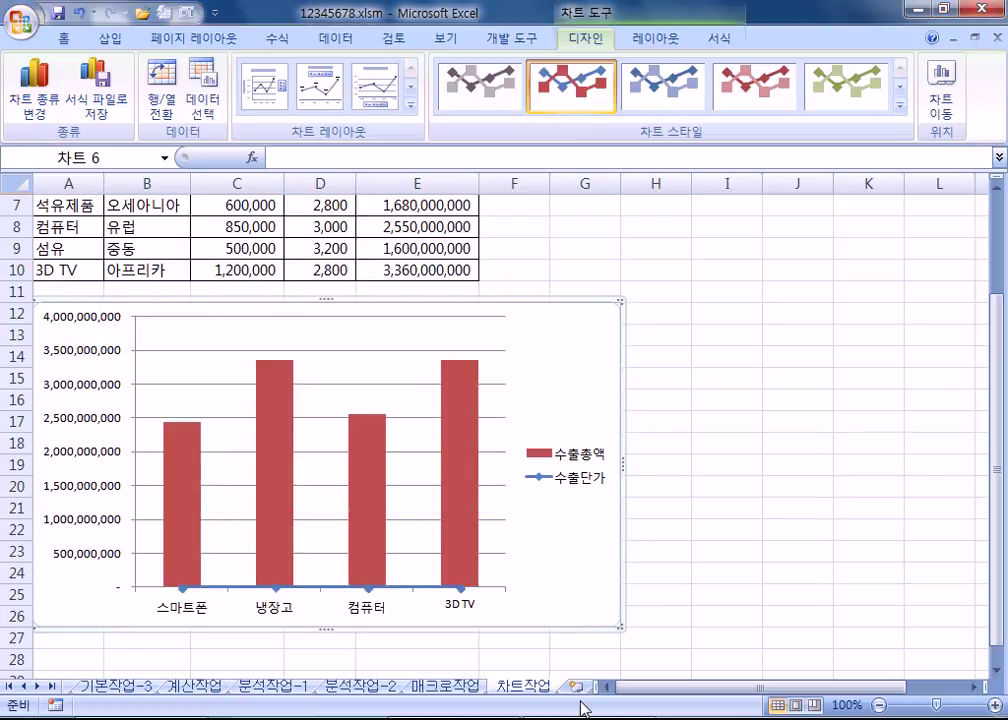
left_click(455, 427)
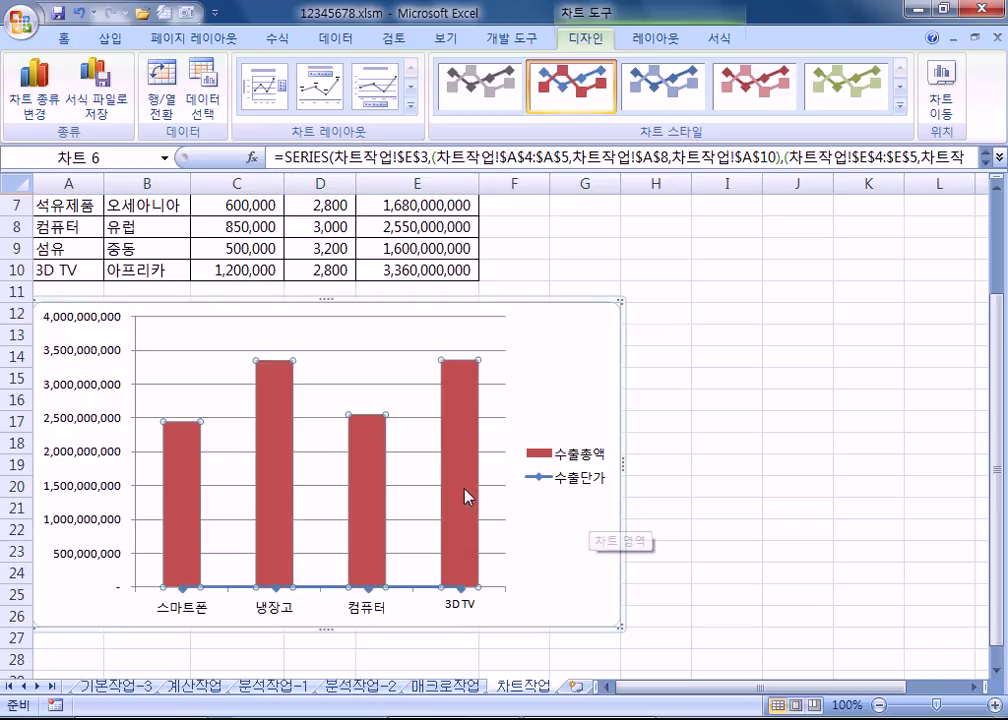
Step: Plot the 수출총액 columns on the secondary axis via Format Data Series
left_click(655, 38)
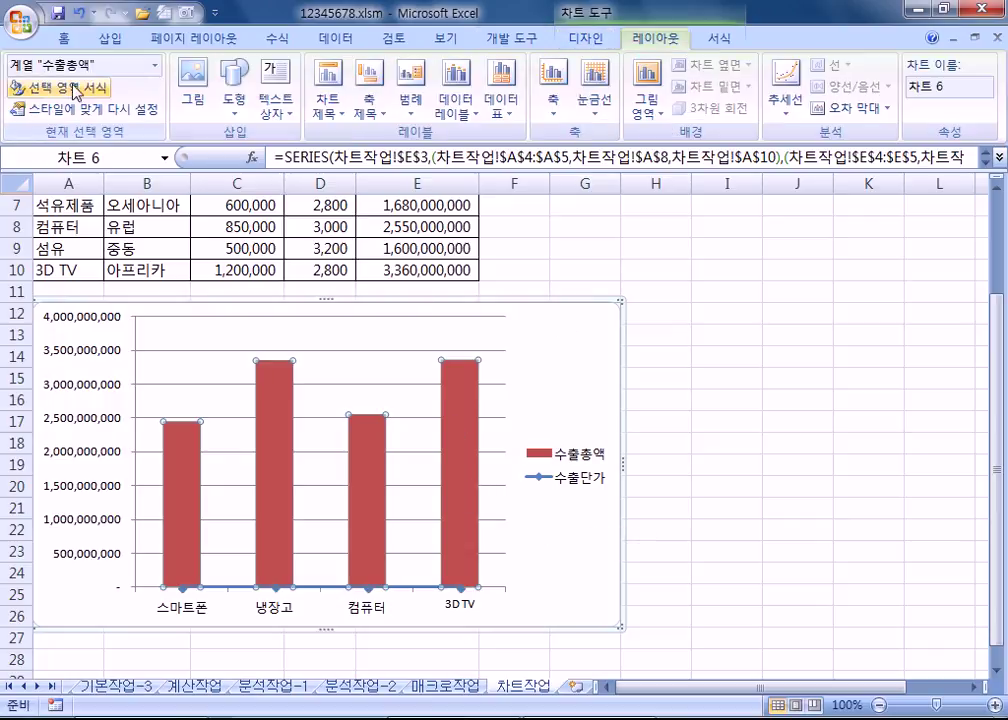
right_click(452, 409)
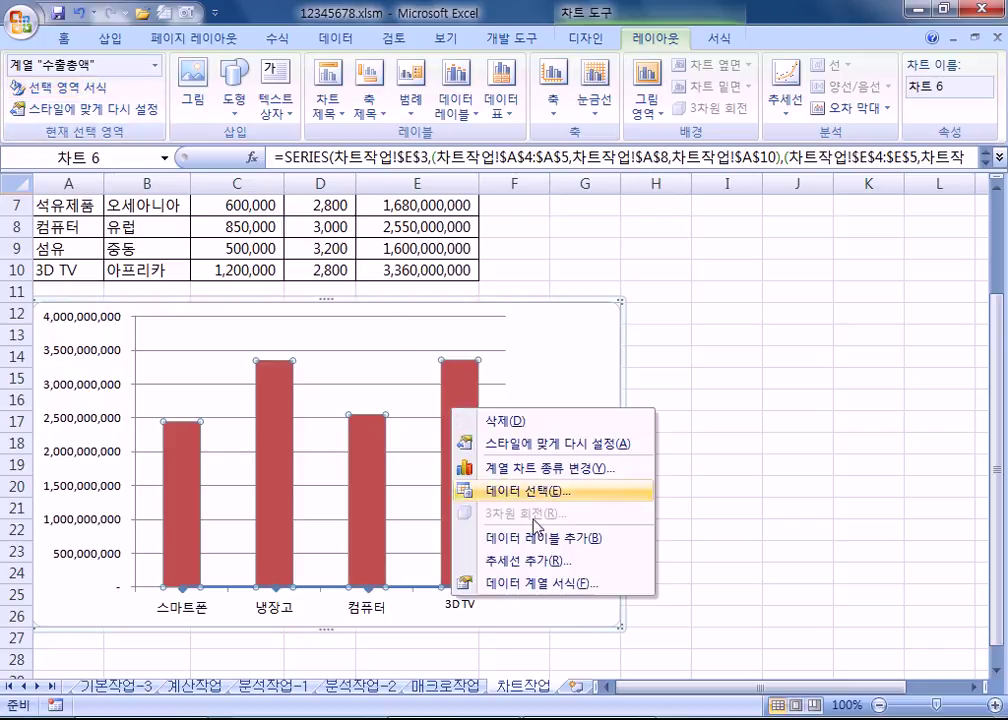
left_click(540, 585)
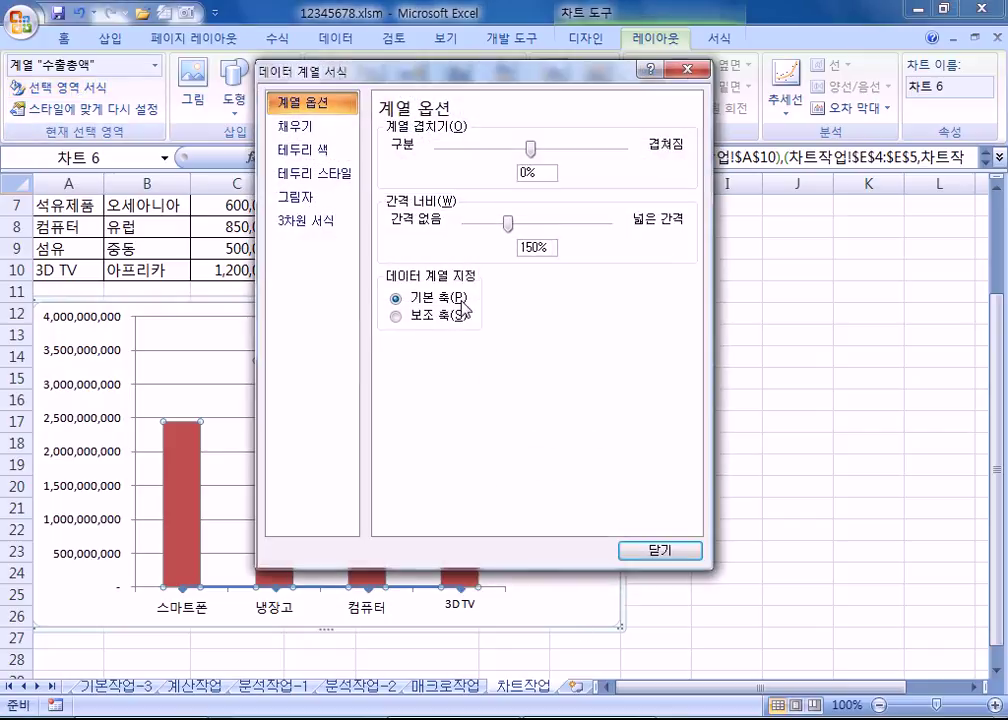
left_click(435, 316)
left_click_drag(283, 74, 710, 103)
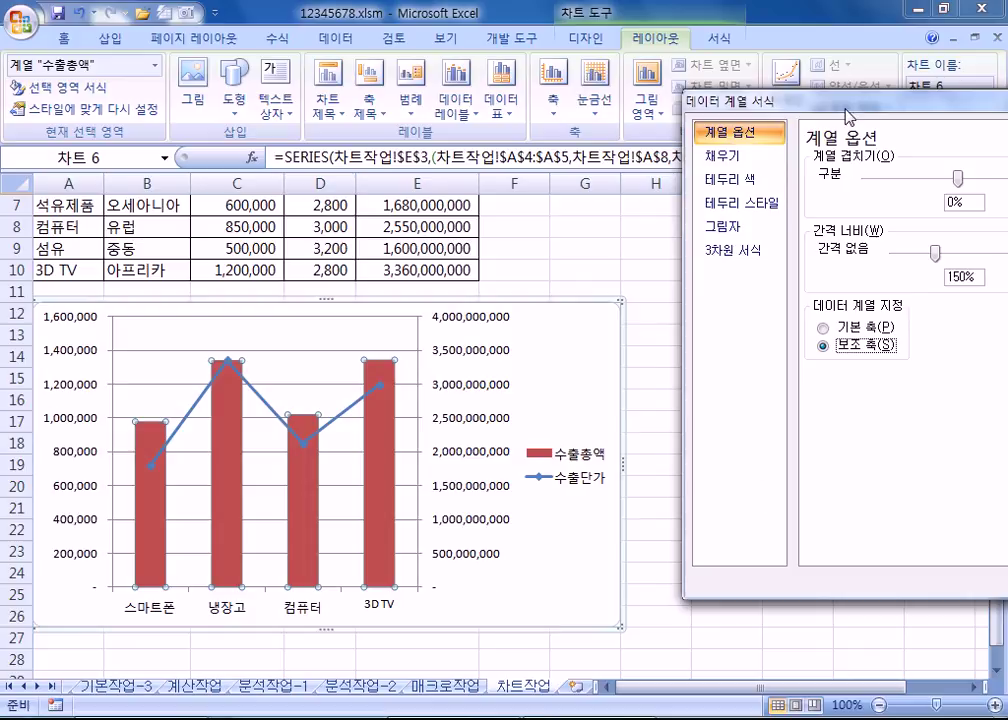
left_click_drag(670, 96, 564, 84)
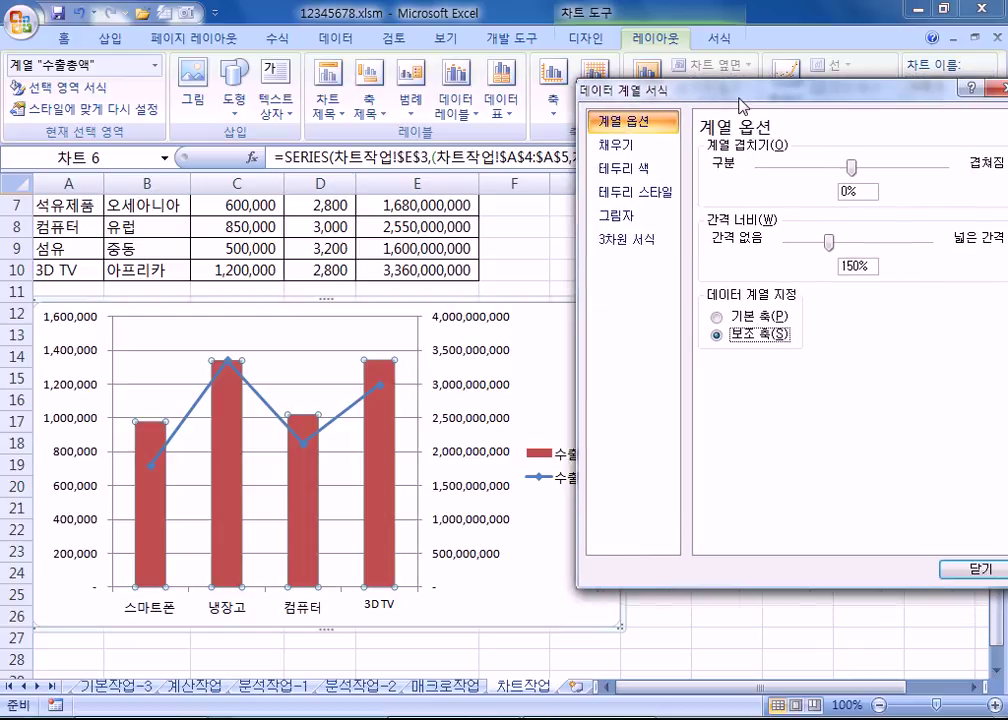
left_click(75, 352)
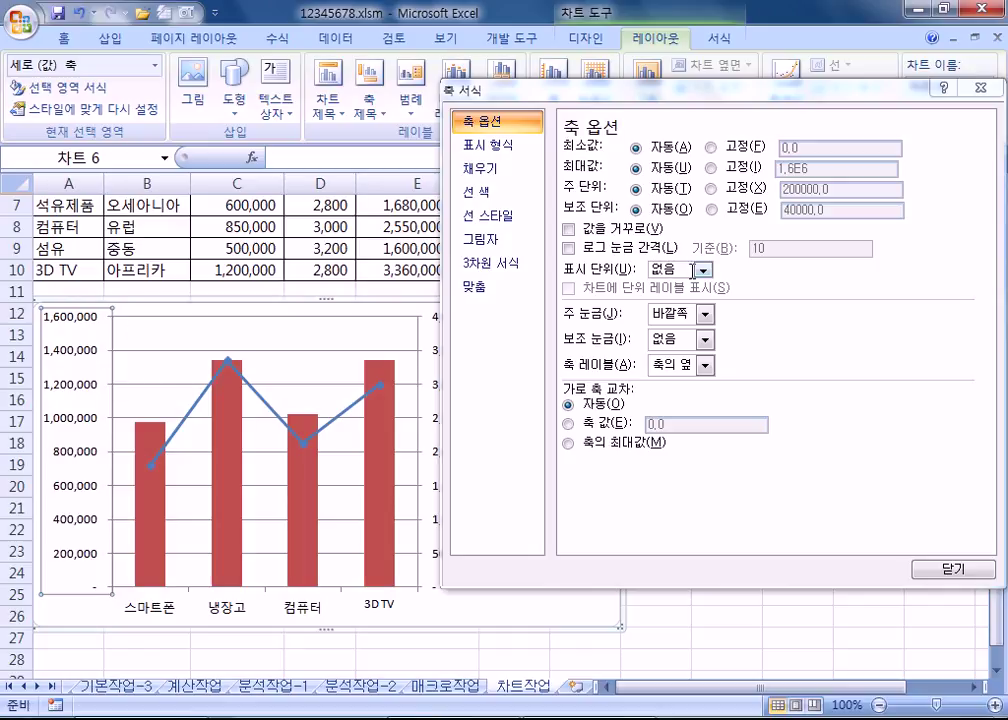
Step: Set the primary vertical axis major unit to a fixed 400000, labelled 400,000 through 1,600,000
left_click(710, 189)
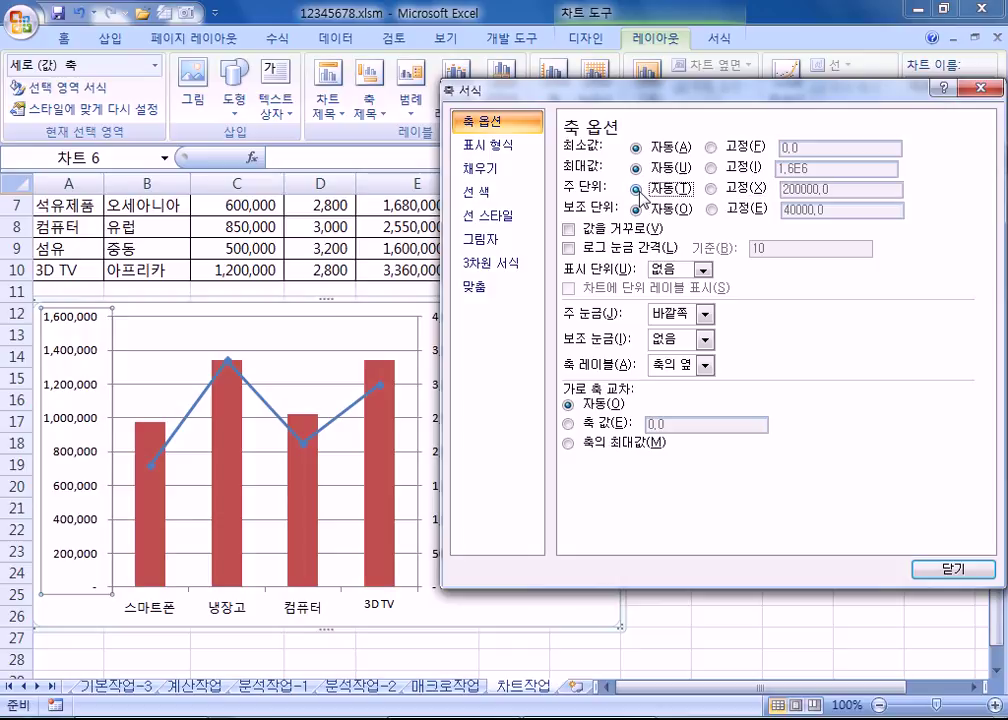
left_click_drag(784, 190, 790, 192)
type("4")
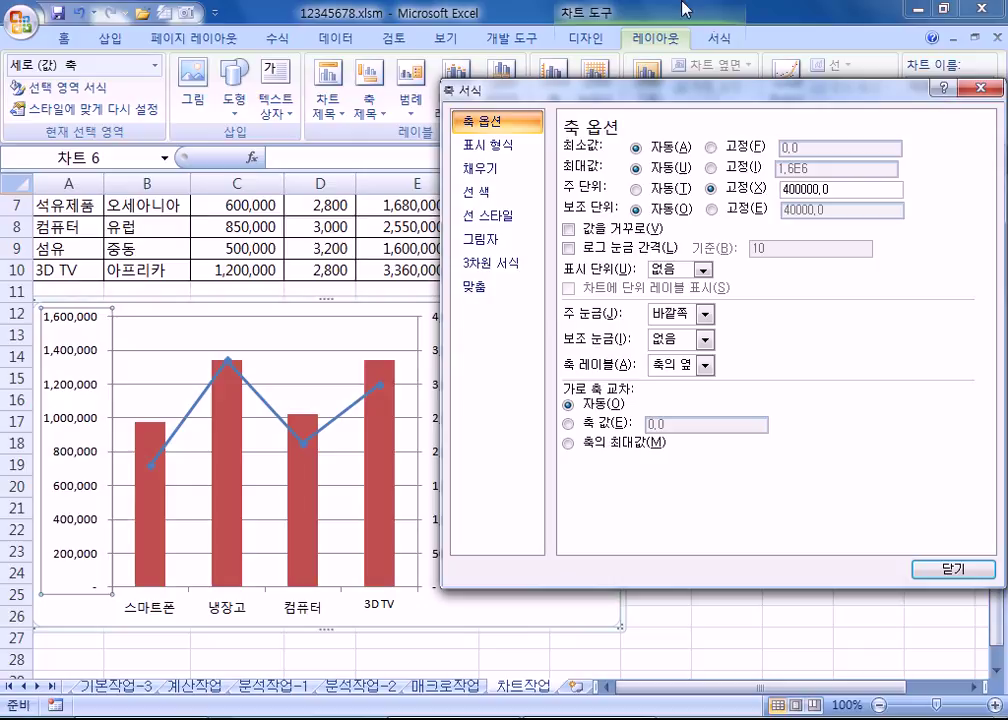
left_click_drag(450, 82, 505, 76)
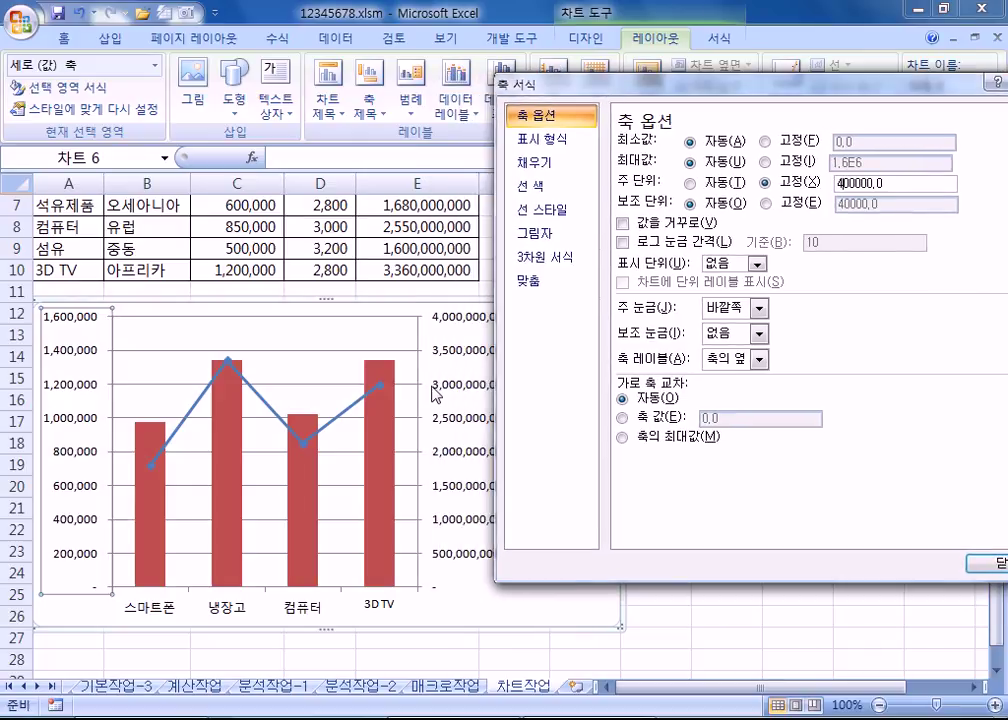
key("Up")
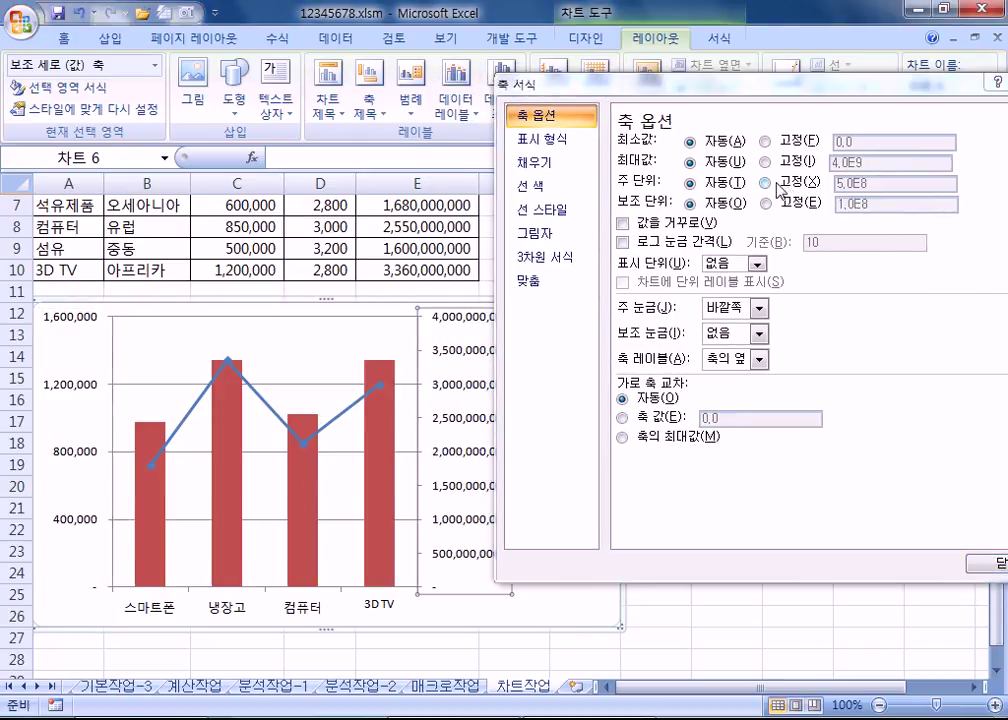
Step: Fix the secondary axis major unit, trying values 1 and 100 while repositioning the settings windows
left_click(790, 183)
type("1000000")
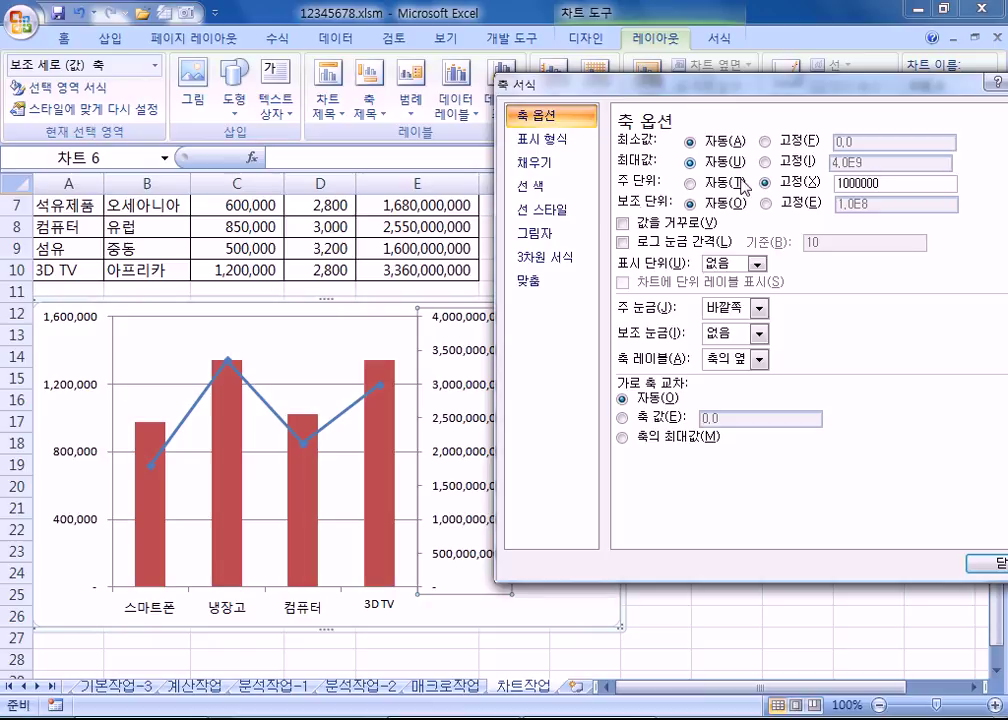
left_click_drag(610, 84, 812, 252)
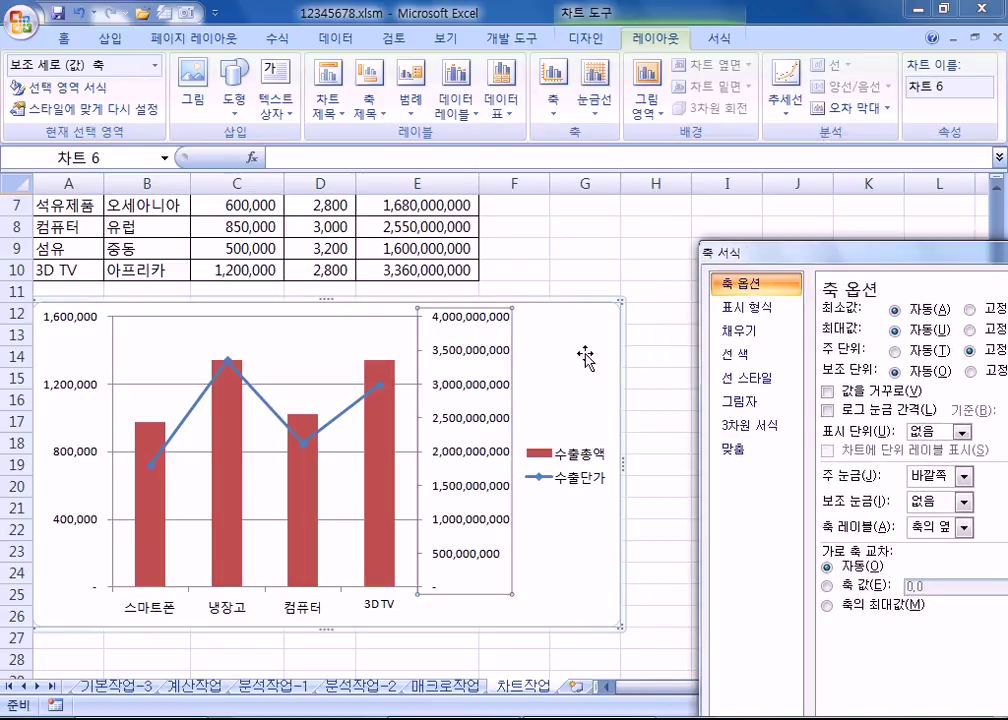
left_click(548, 400)
left_click_drag(898, 255, 618, 76)
left_click(475, 382)
left_click_drag(886, 174, 708, 176)
type("100000")
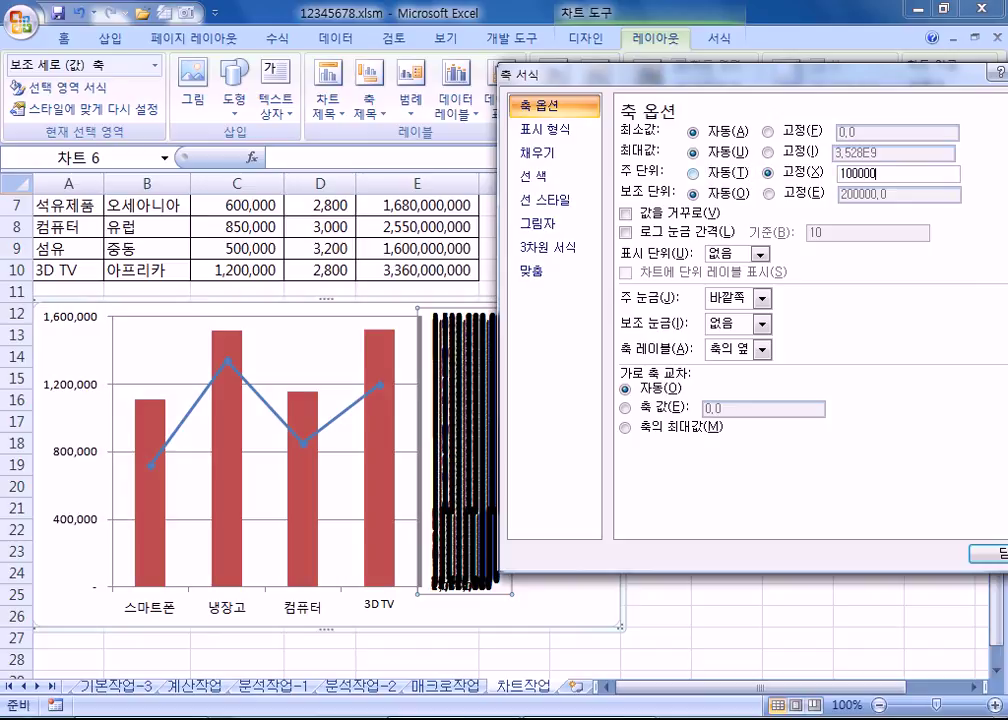
key("Tab")
Step: Replace the secondary axis major unit with 1,000,000,000 and close the axis settings
left_click(772, 173)
type("1000000000")
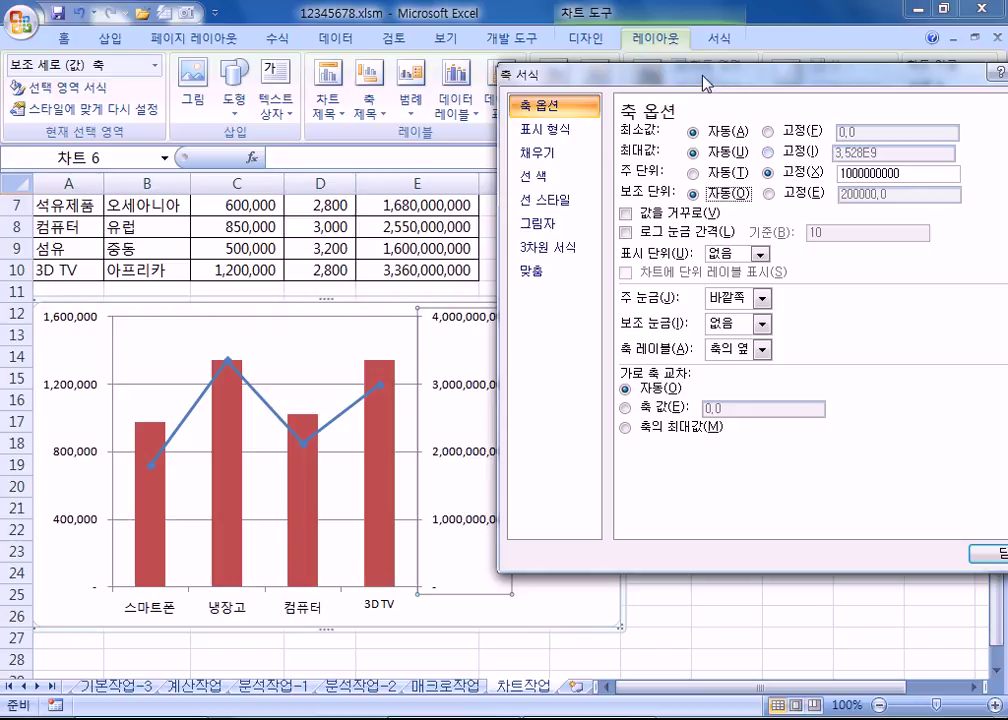
left_click_drag(704, 83, 810, 117)
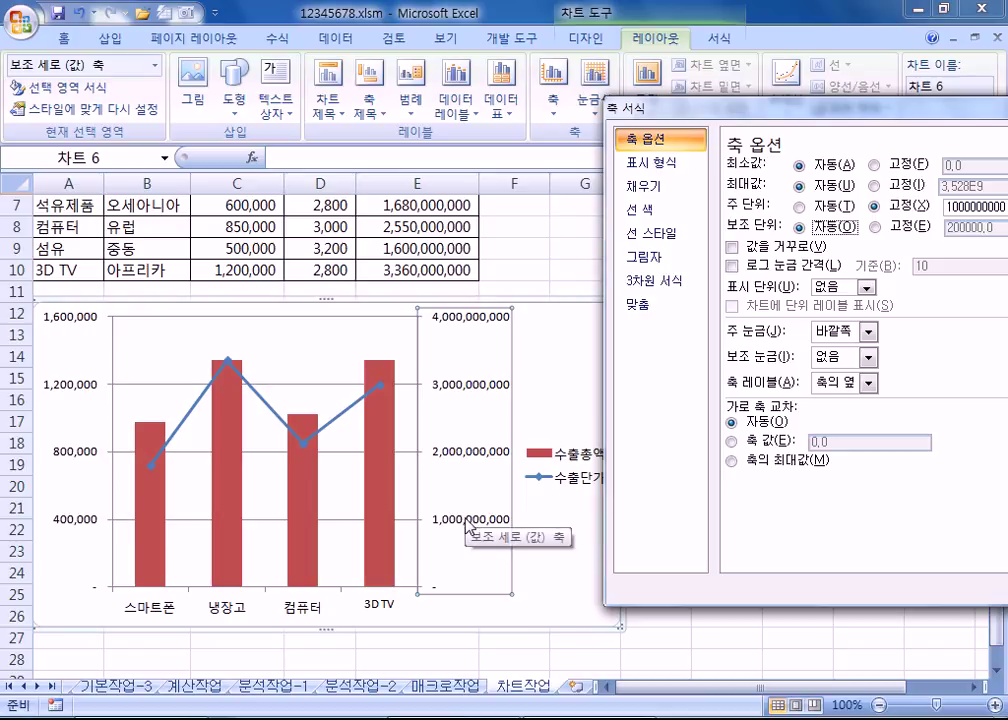
left_click_drag(618, 107, 445, 137)
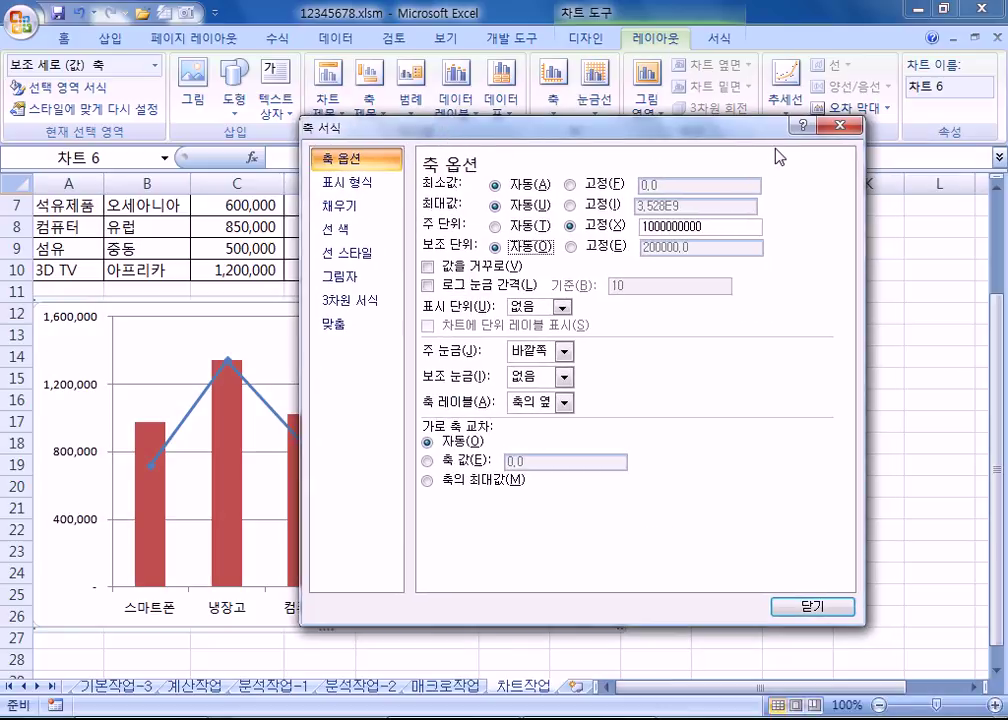
left_click(840, 125)
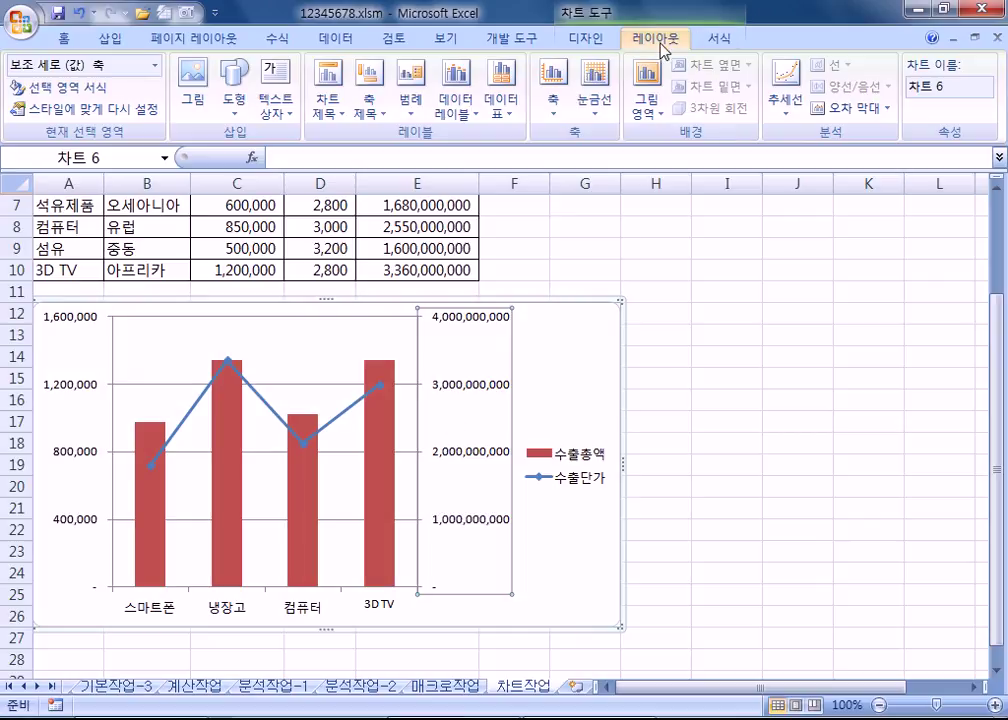
Step: Put a 가전제품 수출현황 title above the chart and delete the leftover placeholder text
left_click(328, 103)
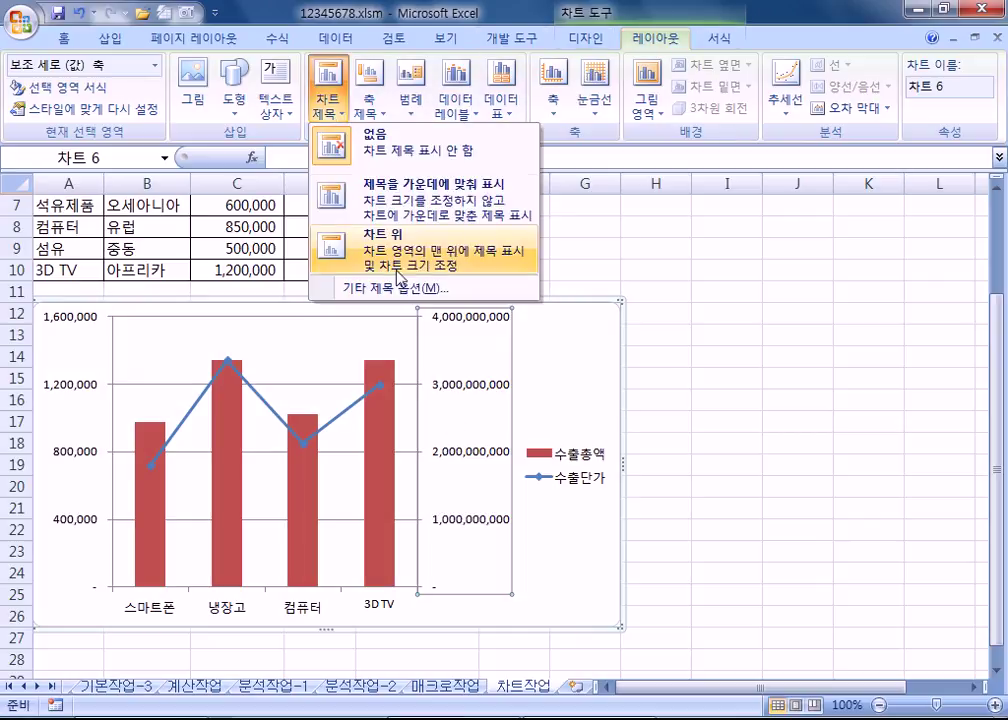
left_click(400, 270)
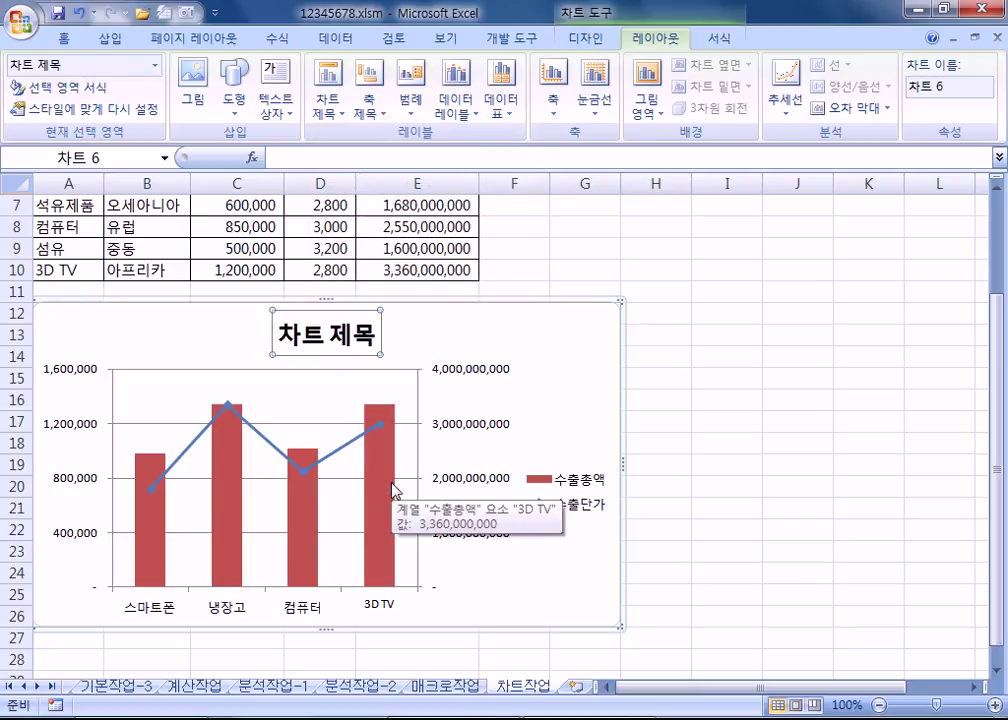
type("가전젶")
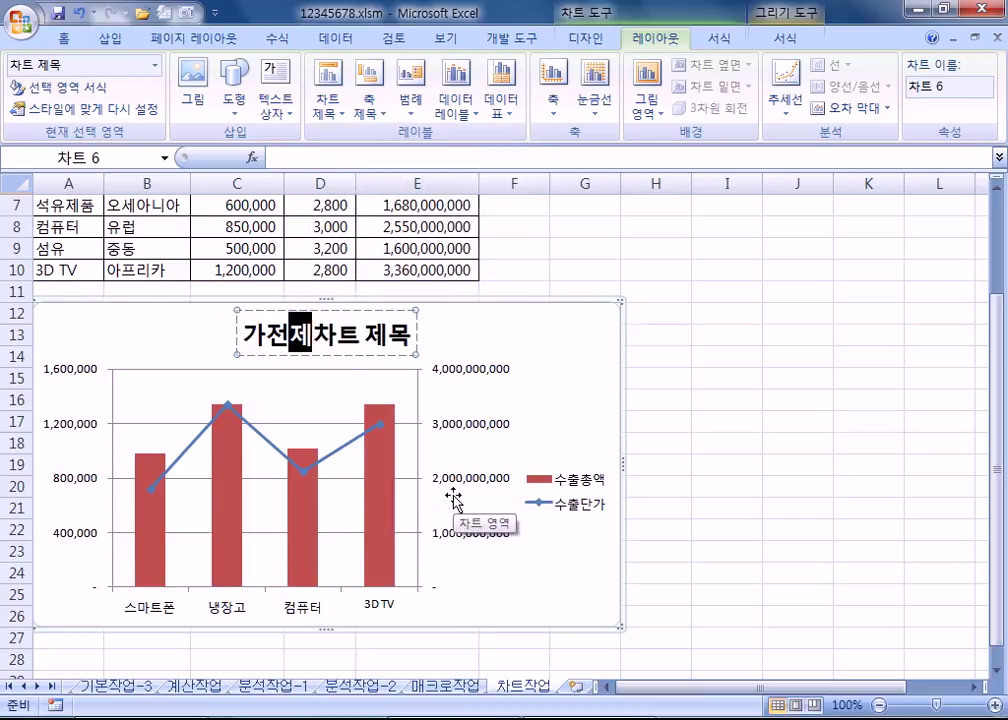
type("품 수출현황")
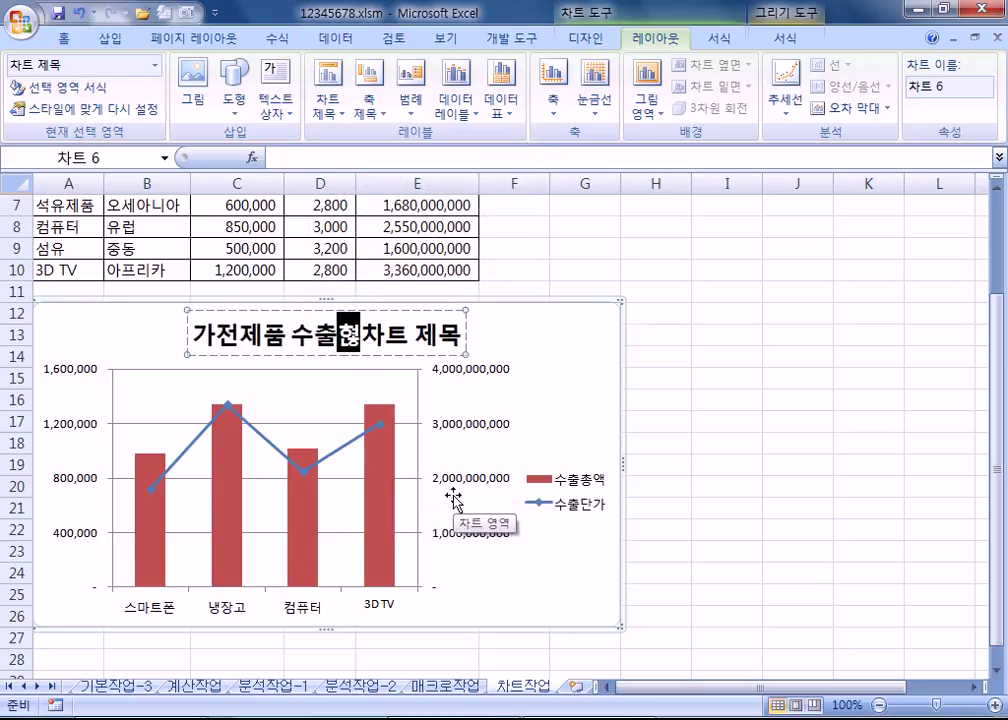
key("Delete")
key("Delete")
key("Delete")
key("Delete")
key("Delete")
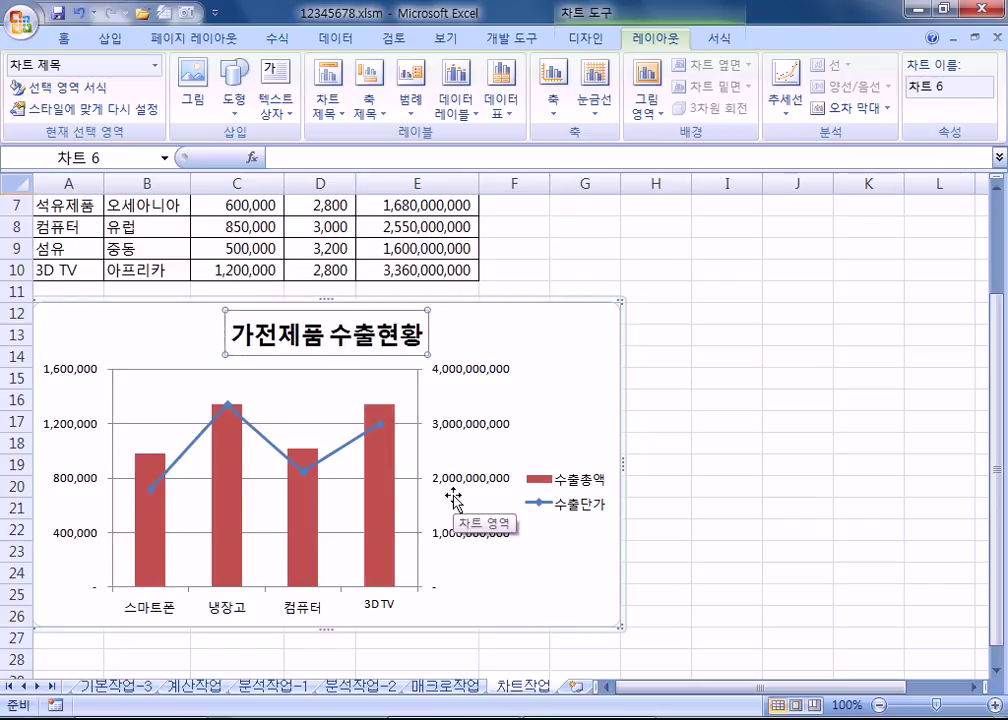
left_click(72, 42)
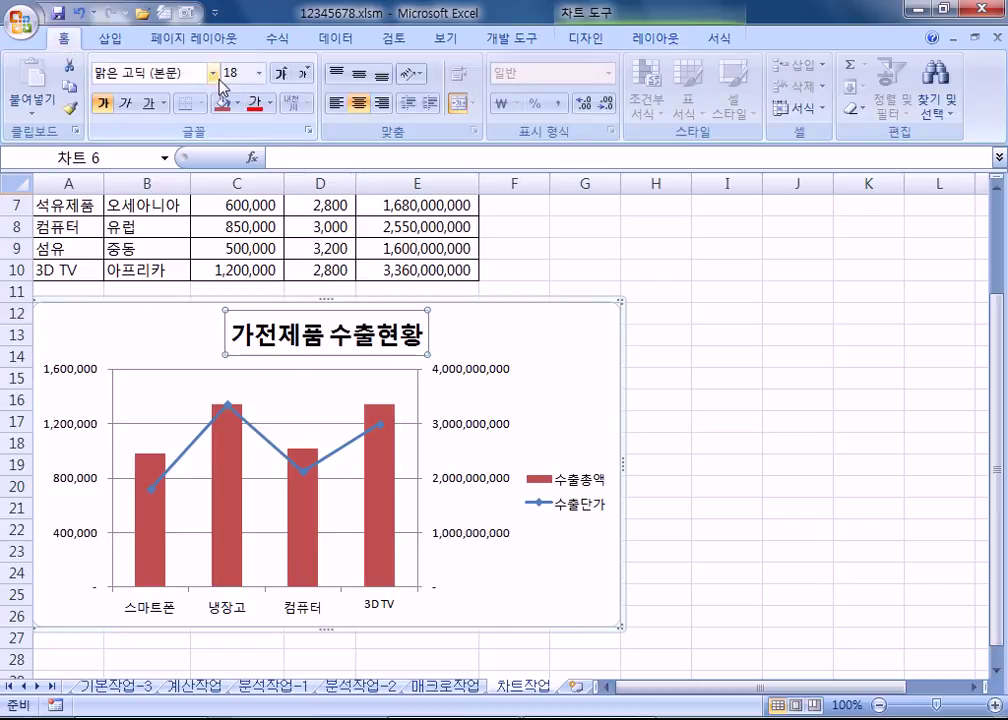
Step: Format the chart title in 궁서체 font, size 16, italic
left_click(213, 73)
scroll(183, 405, "down", 15)
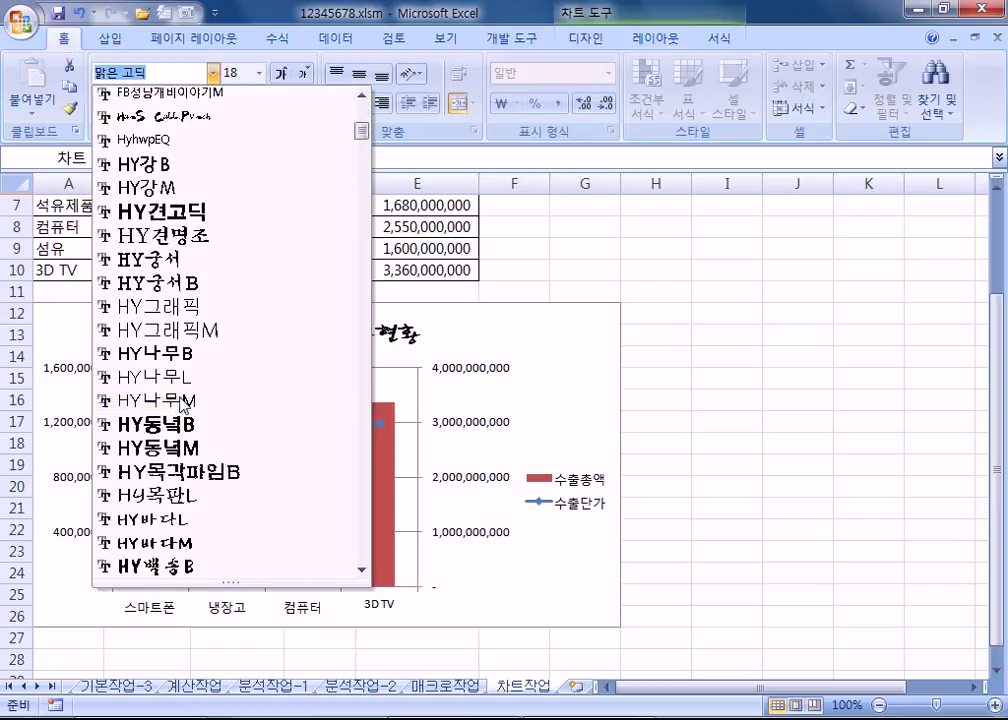
scroll(183, 410, "down", 20)
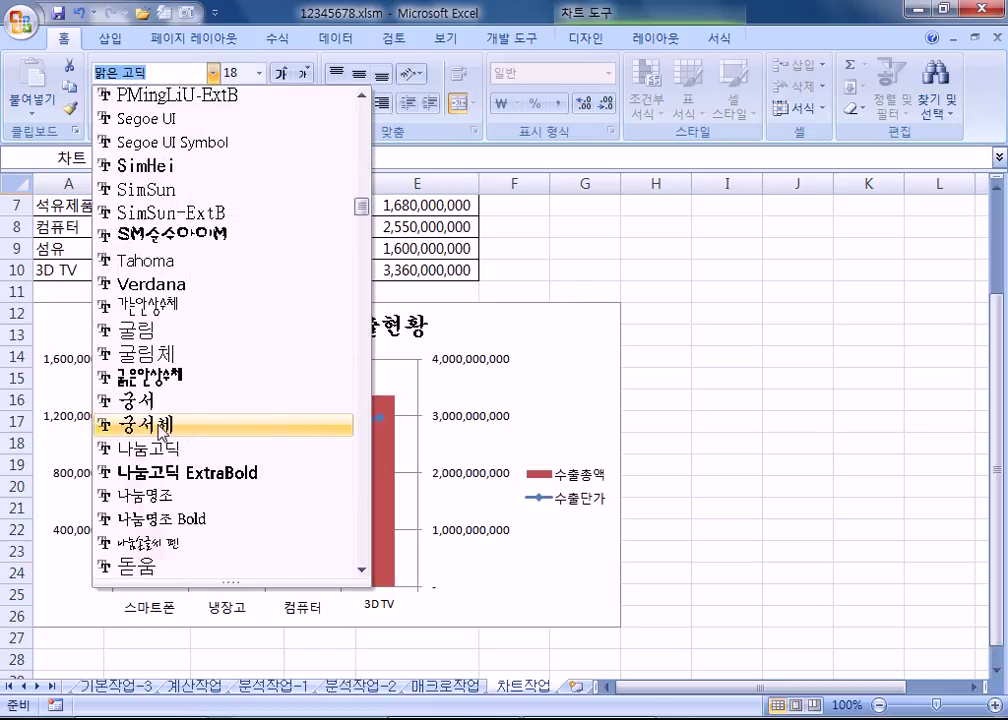
left_click(145, 425)
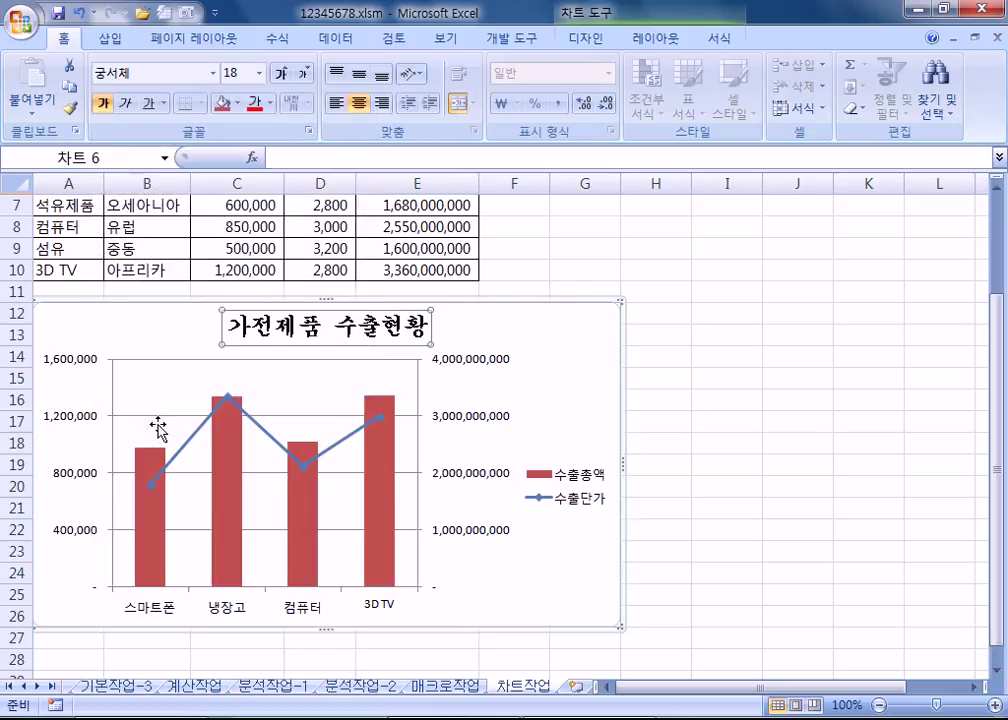
left_click(306, 75)
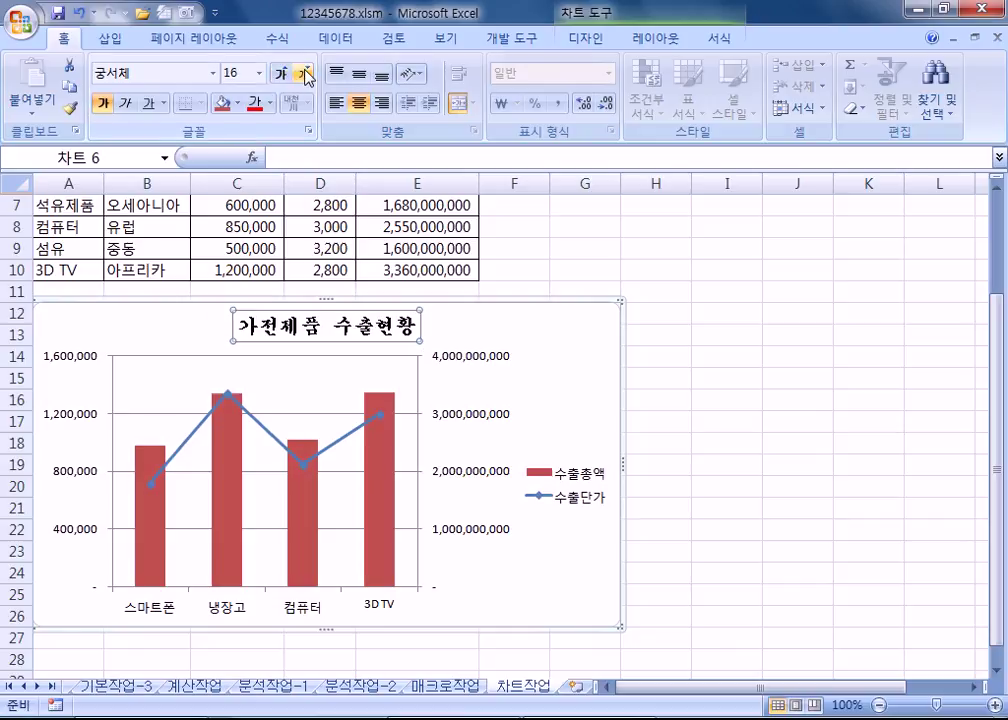
left_click(128, 104)
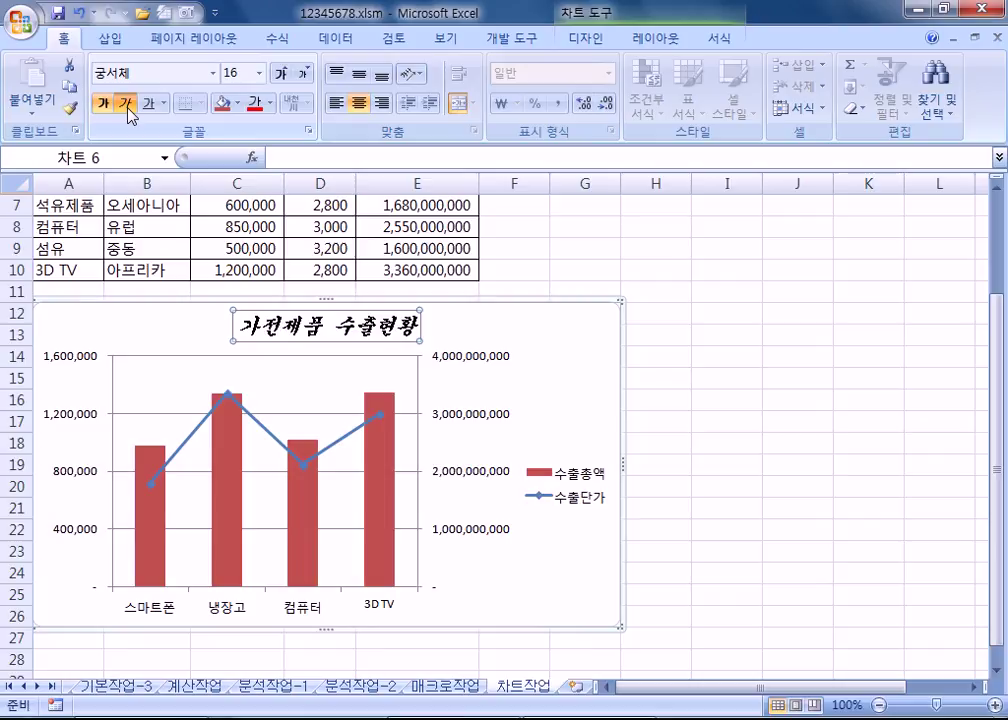
left_click(384, 456)
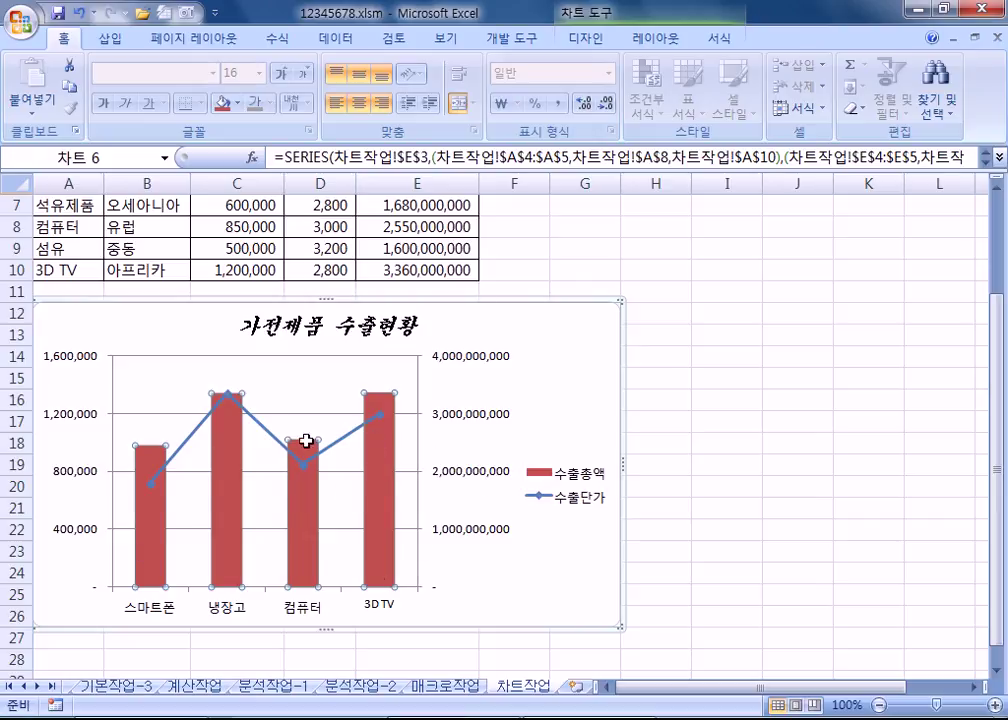
Step: Add a data label to only the 3D TV bar
mouse_move(382, 572)
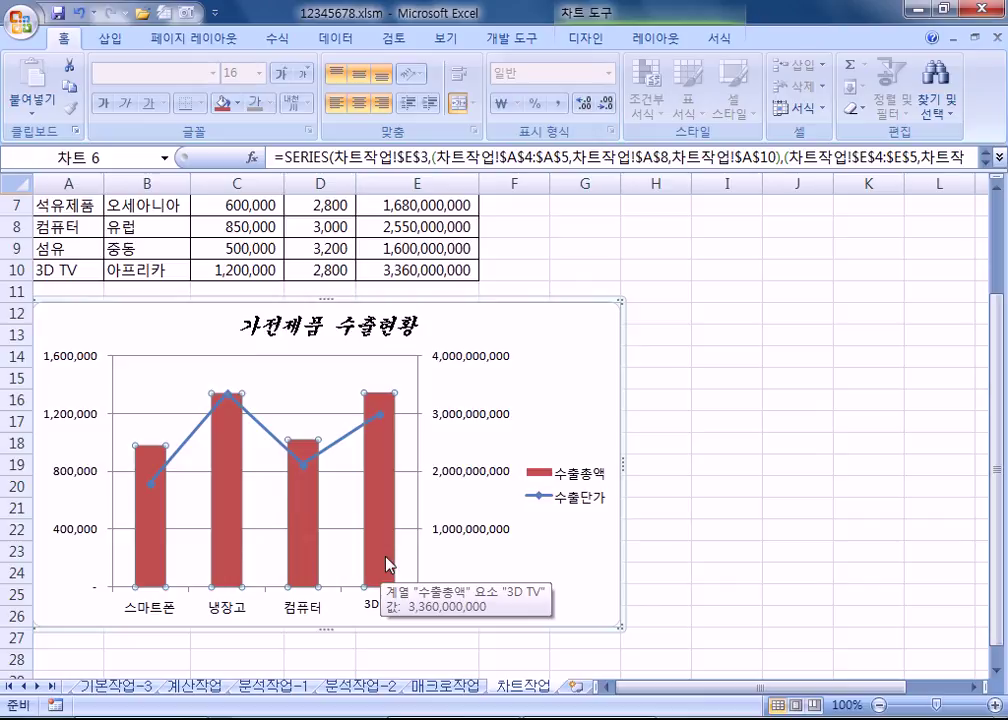
left_click(381, 468)
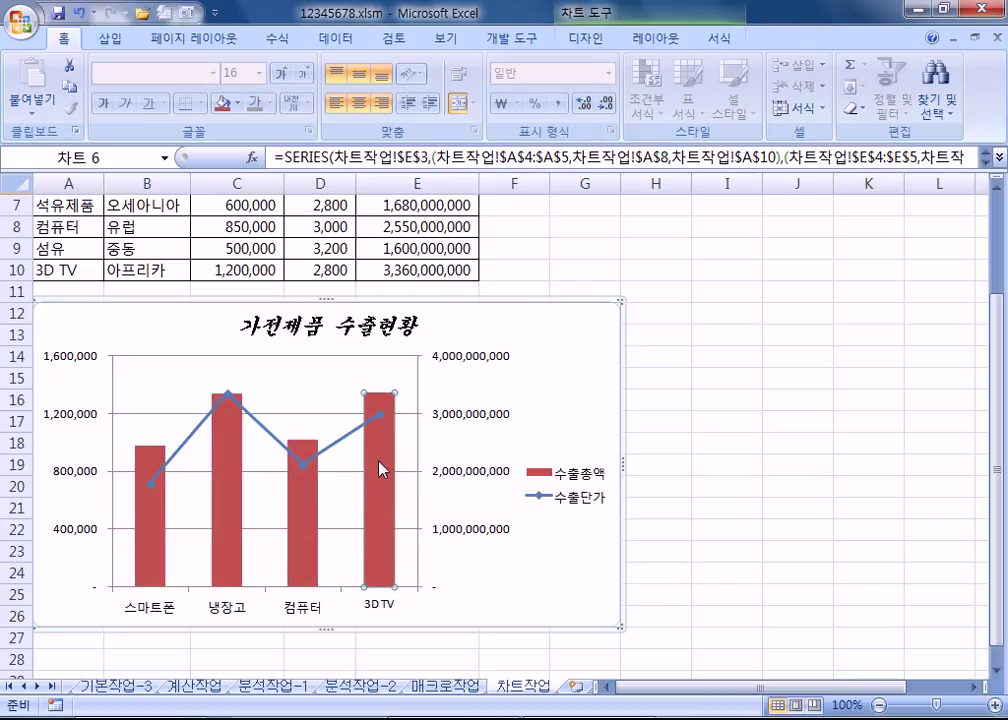
right_click(381, 468)
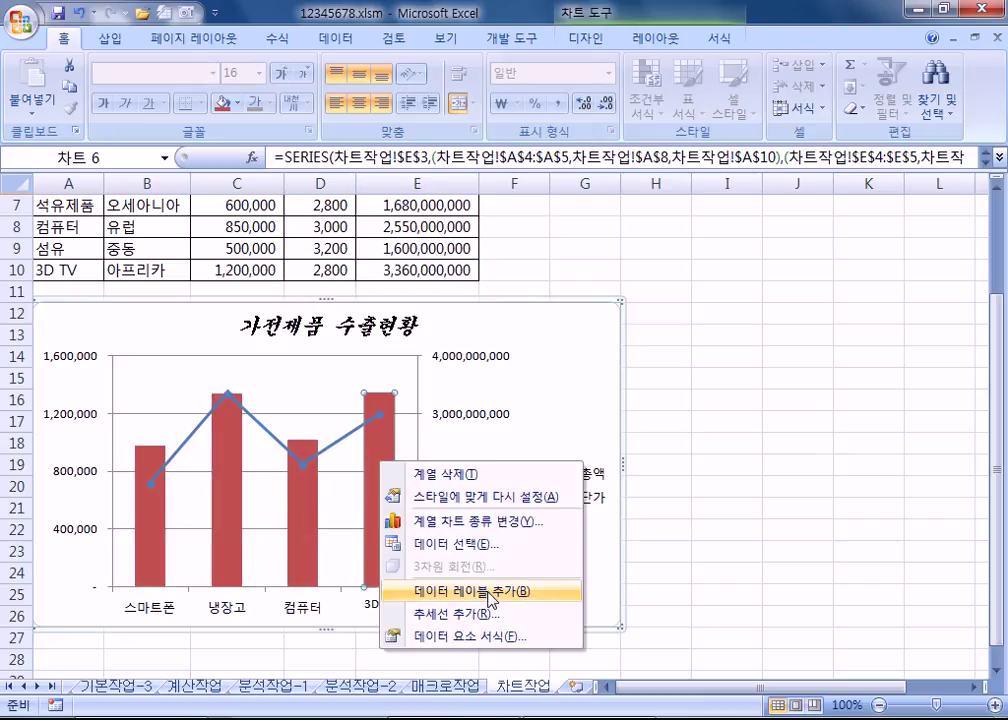
left_click(470, 588)
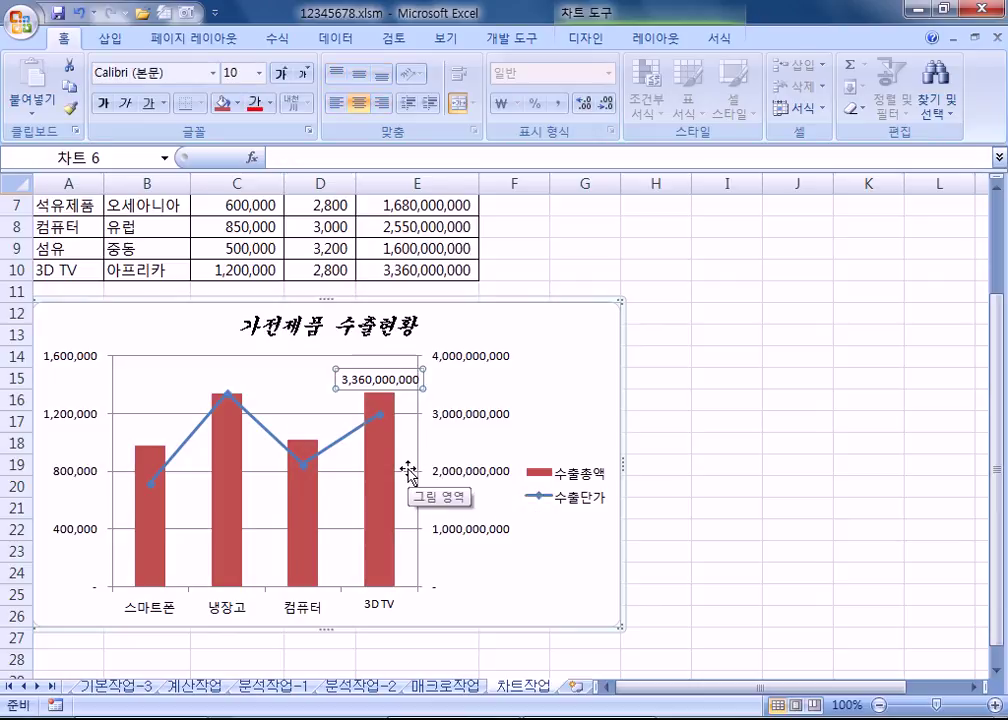
Step: Make the 3D TV label show its category name alongside the value 3,360,000,000
key("ctrl+1")
left_click_drag(558, 134, 760, 124)
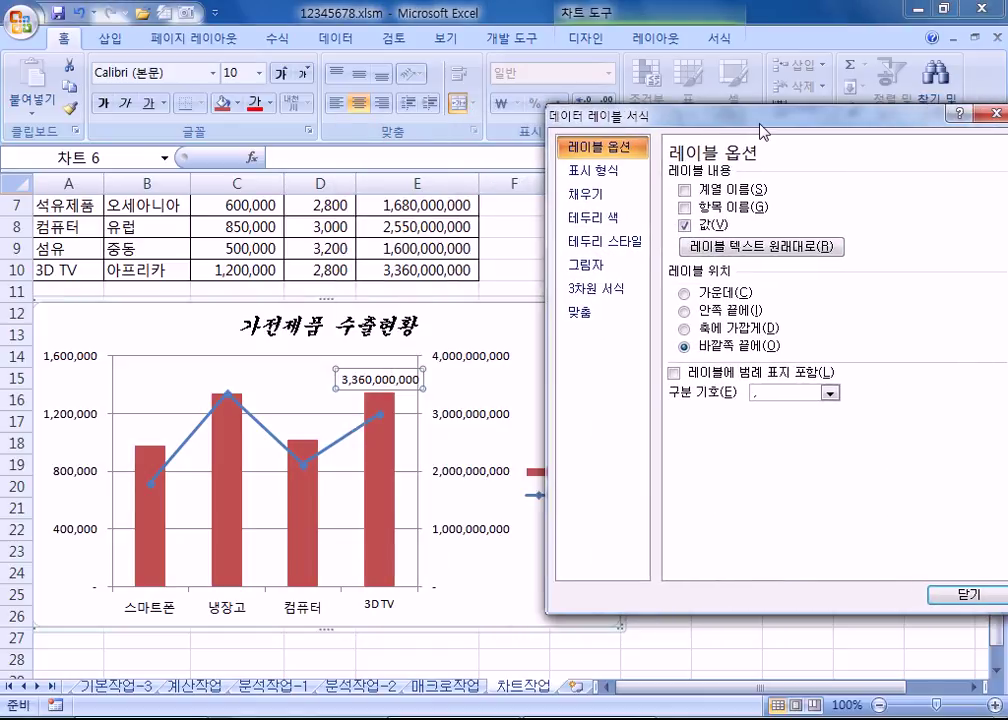
left_click(685, 208)
left_click(688, 209)
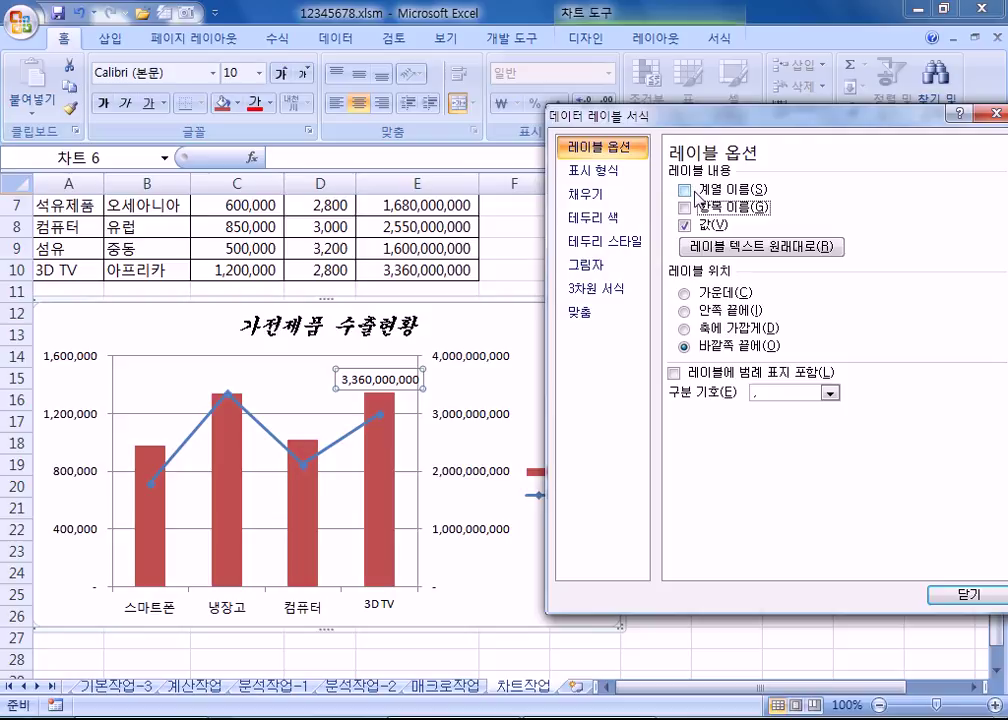
left_click(697, 194)
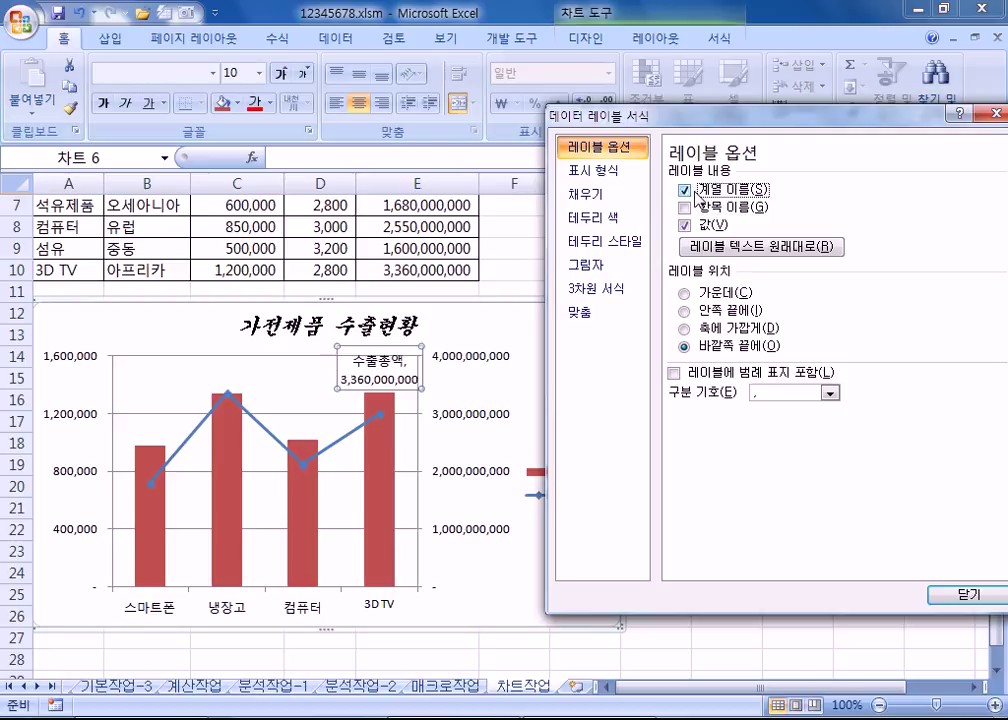
left_click(698, 194)
left_click(686, 208)
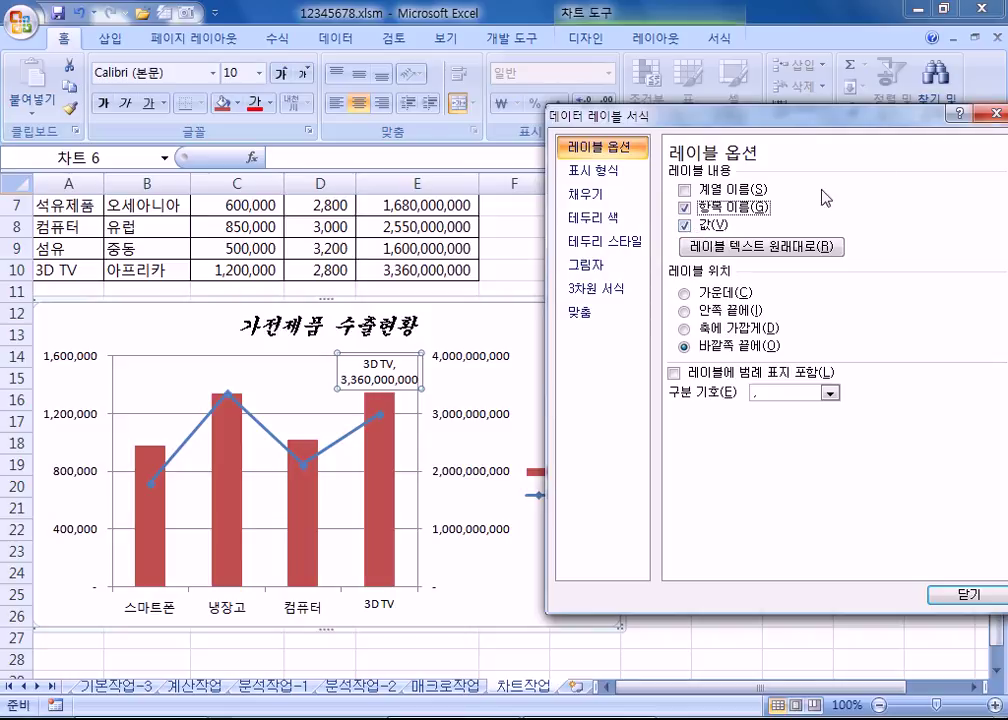
key("Escape")
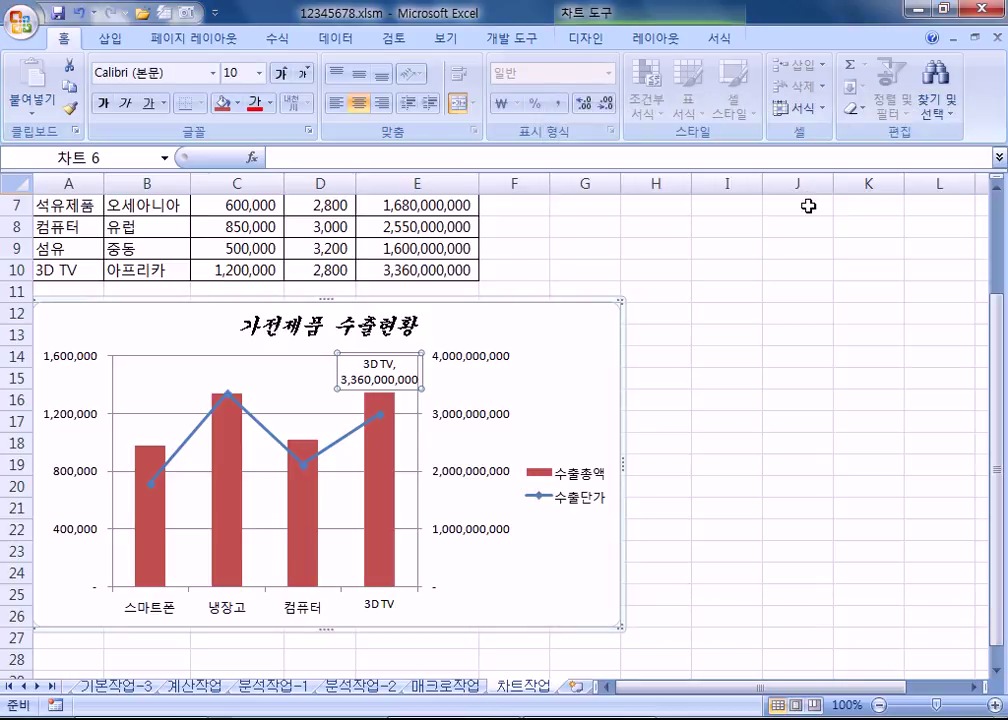
Step: Undo the earlier label changes, then add and undo value labels on all 수출총액 bars
key("ctrl+z")
key("ctrl+z")
key("ctrl+y")
key("ctrl+z")
key("ctrl+z")
left_click(577, 386)
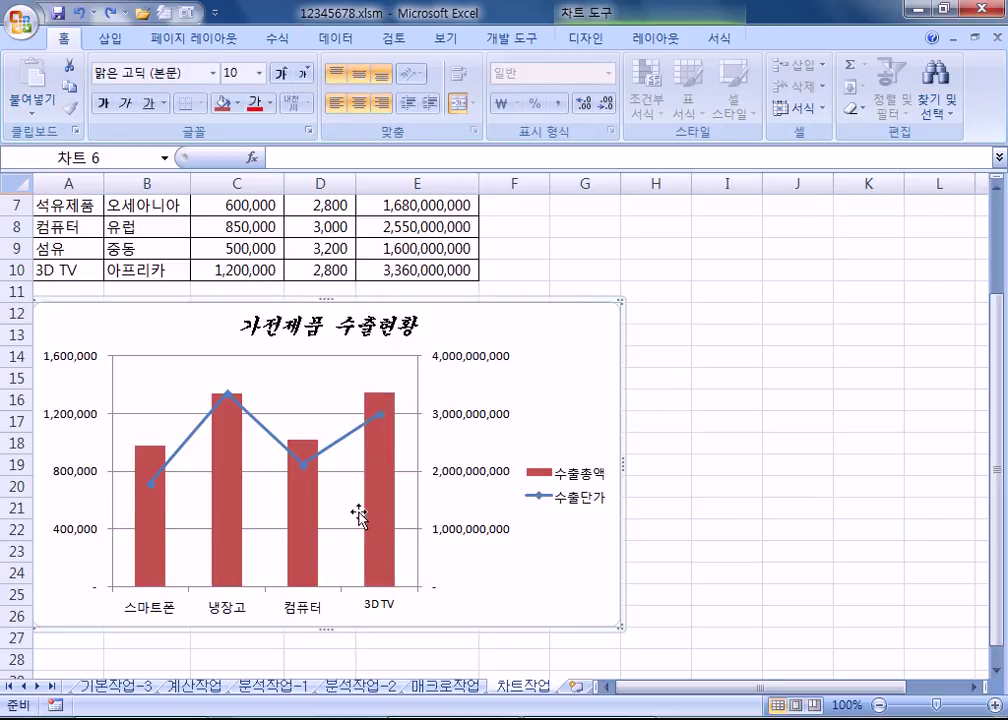
left_click(381, 497)
right_click(383, 494)
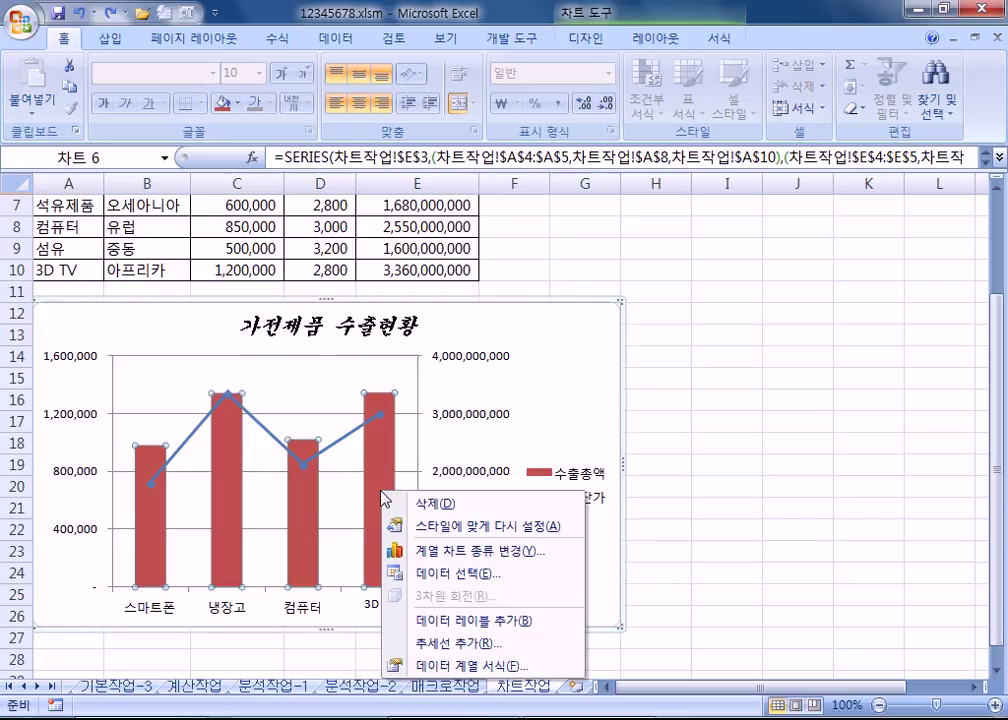
left_click(444, 612)
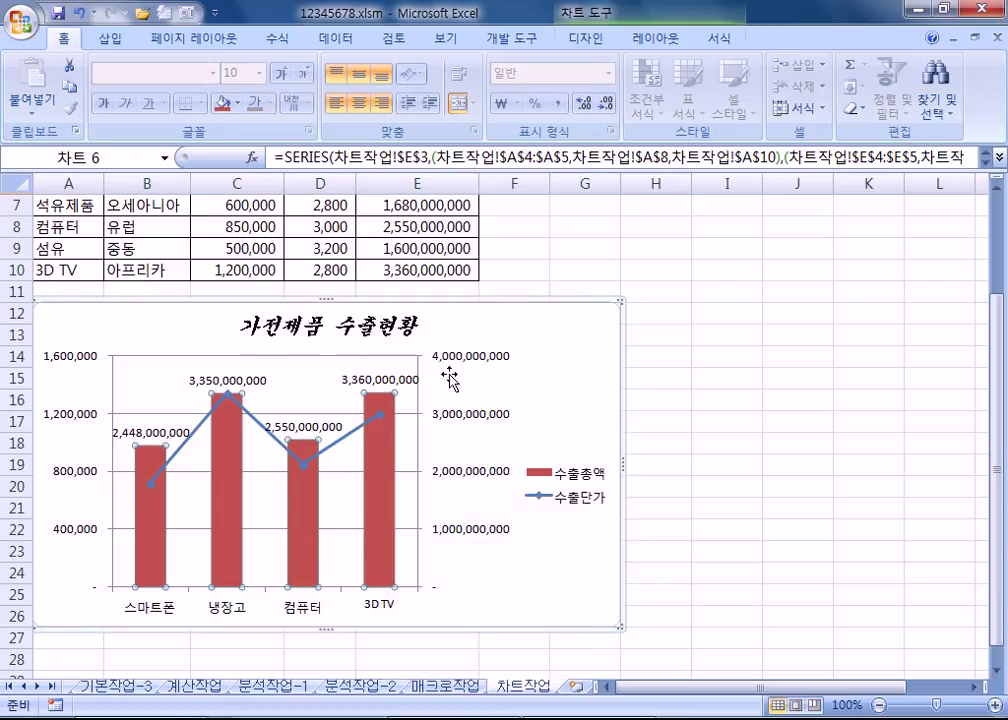
key("ctrl+z")
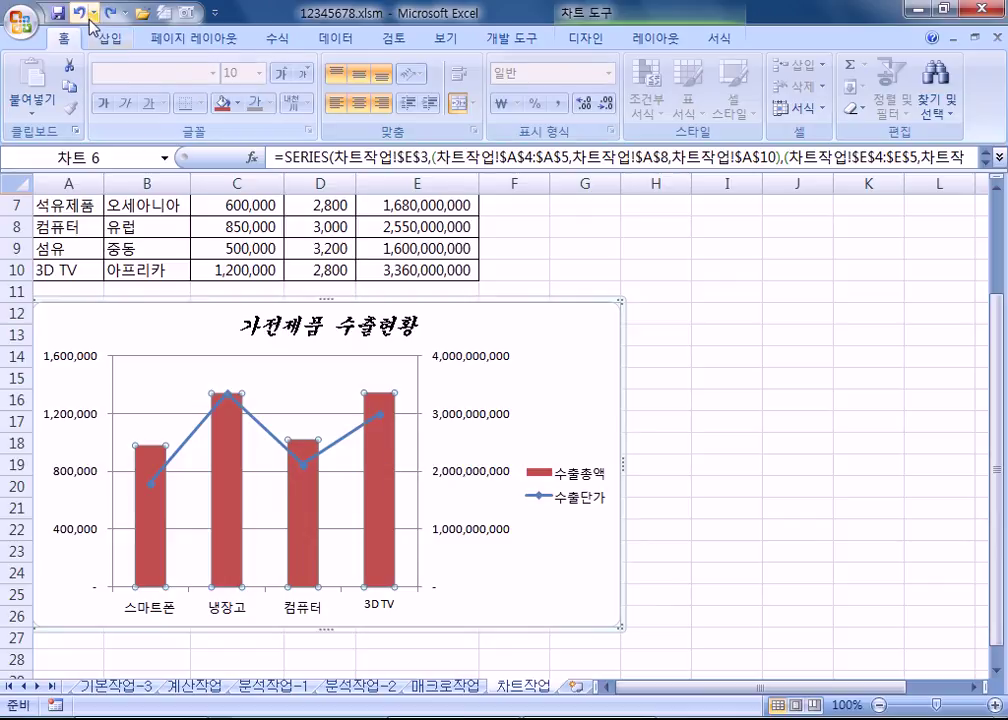
Step: Add a data label to the 3D TV bar and open its label formatting options
left_click(372, 470)
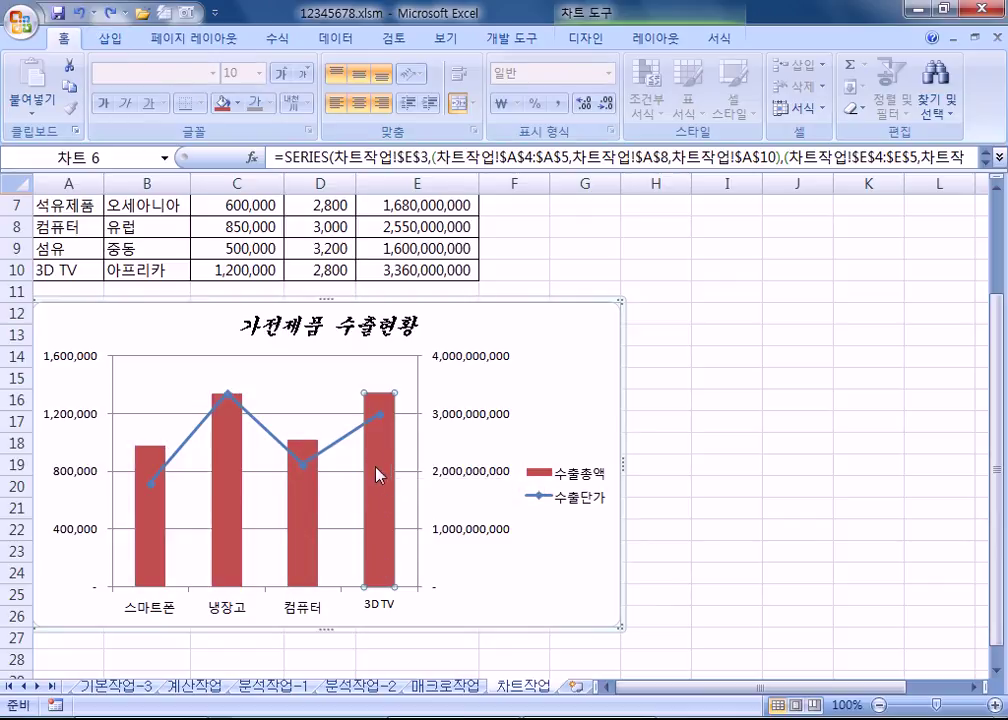
right_click(378, 455)
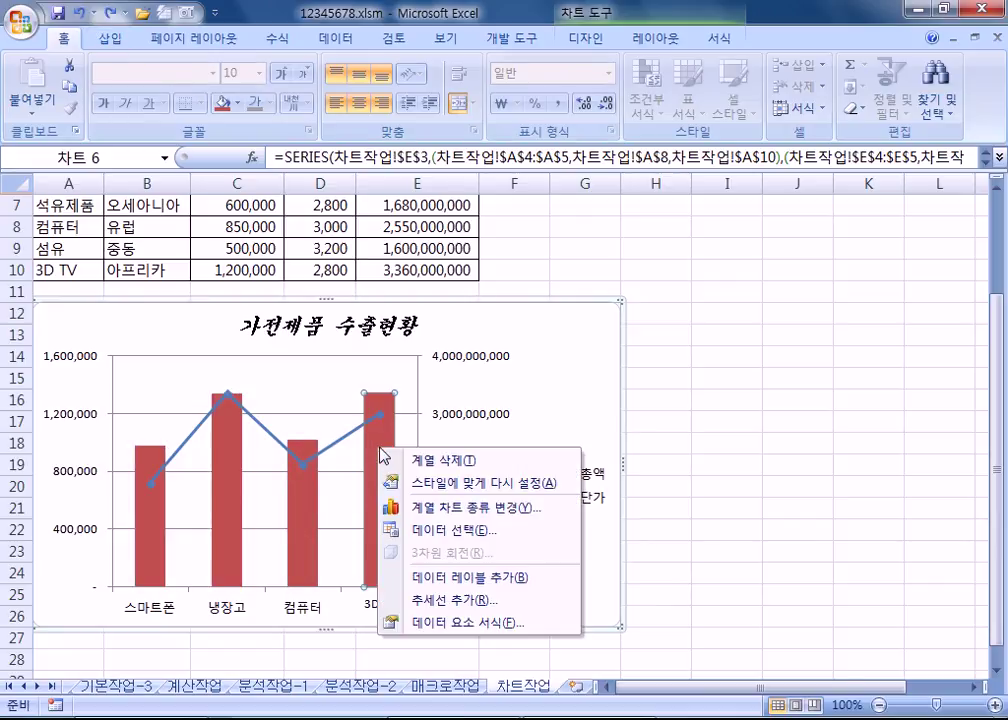
left_click(484, 576)
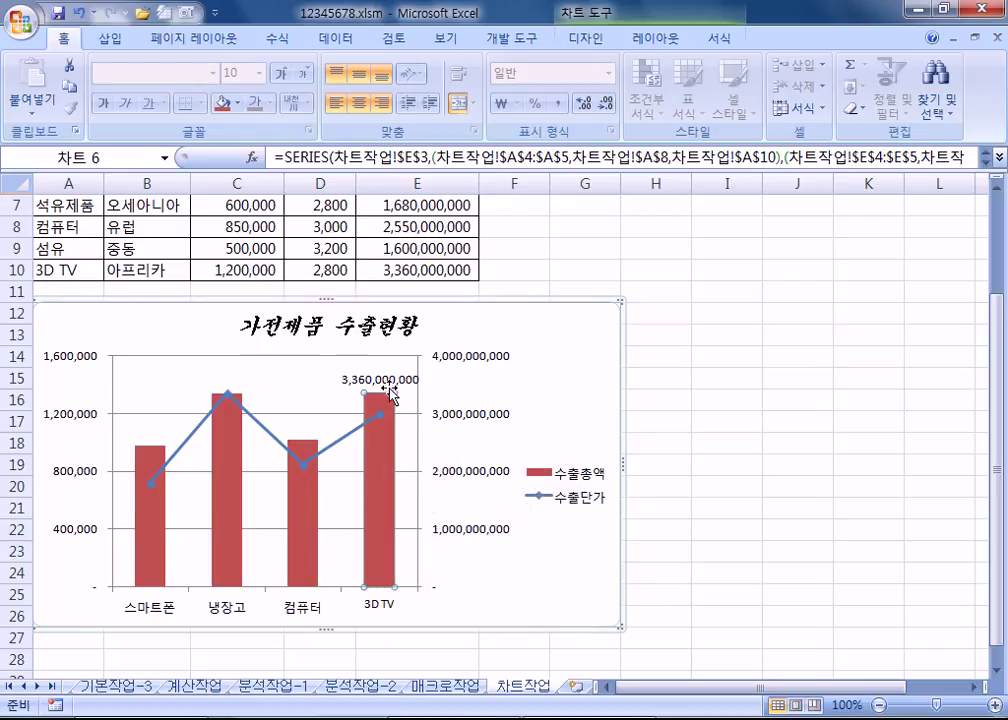
left_click(386, 388)
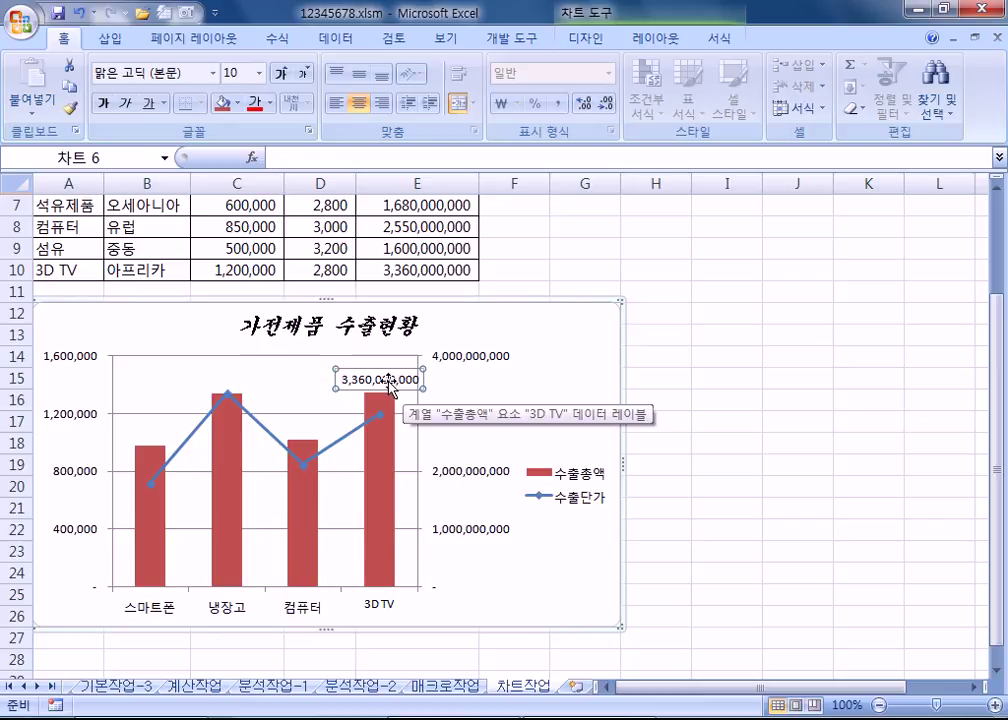
left_click(375, 368)
left_click(373, 377)
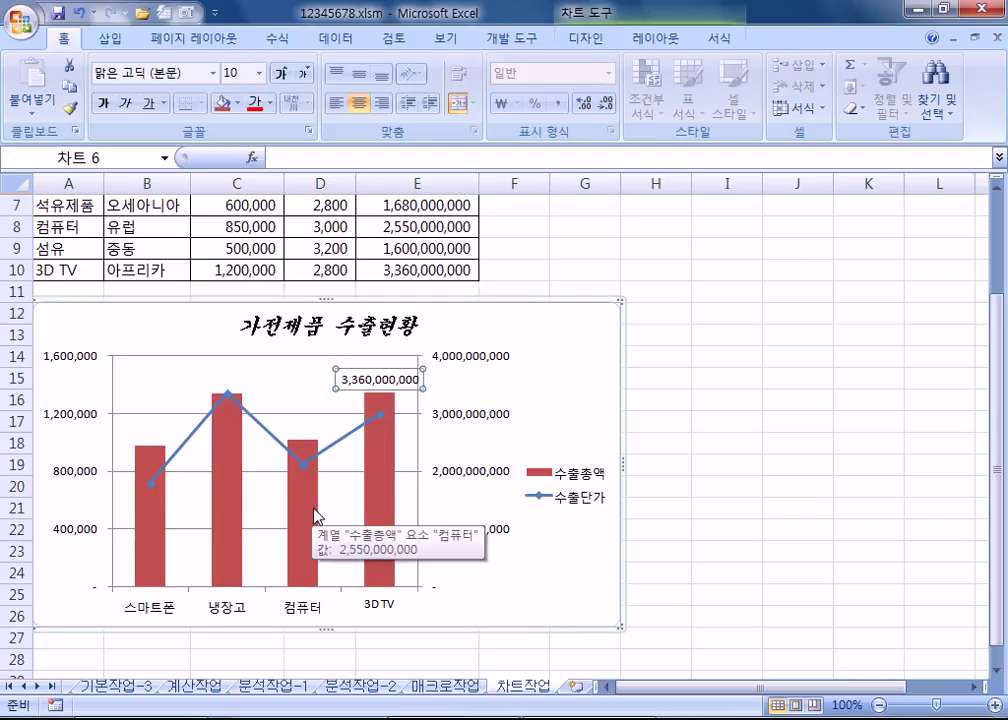
left_click(390, 372)
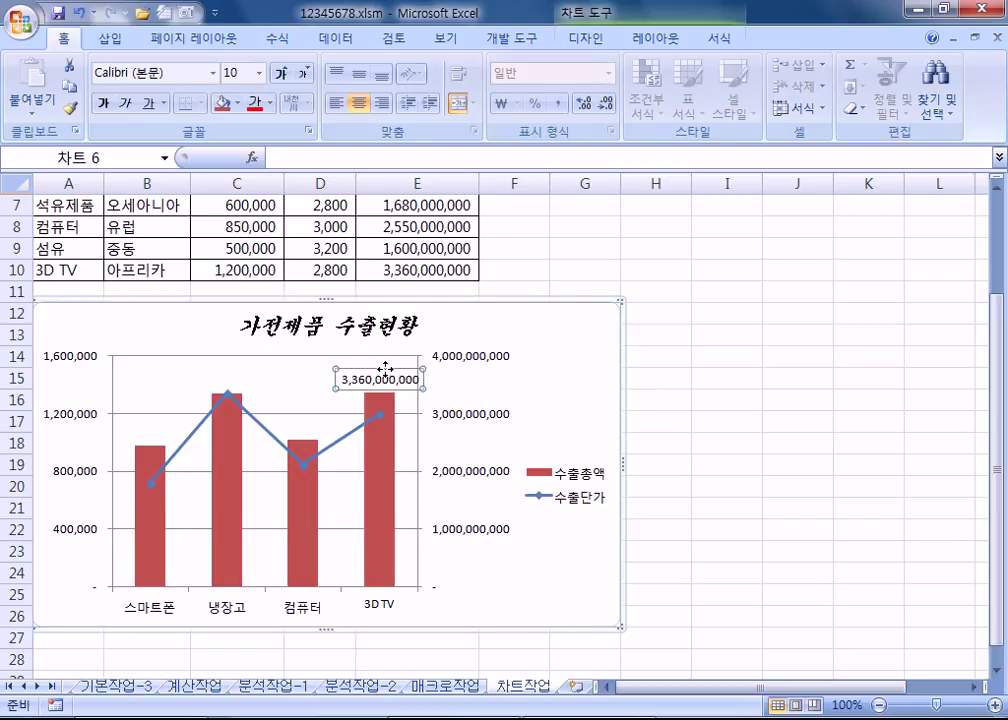
double_click(385, 369)
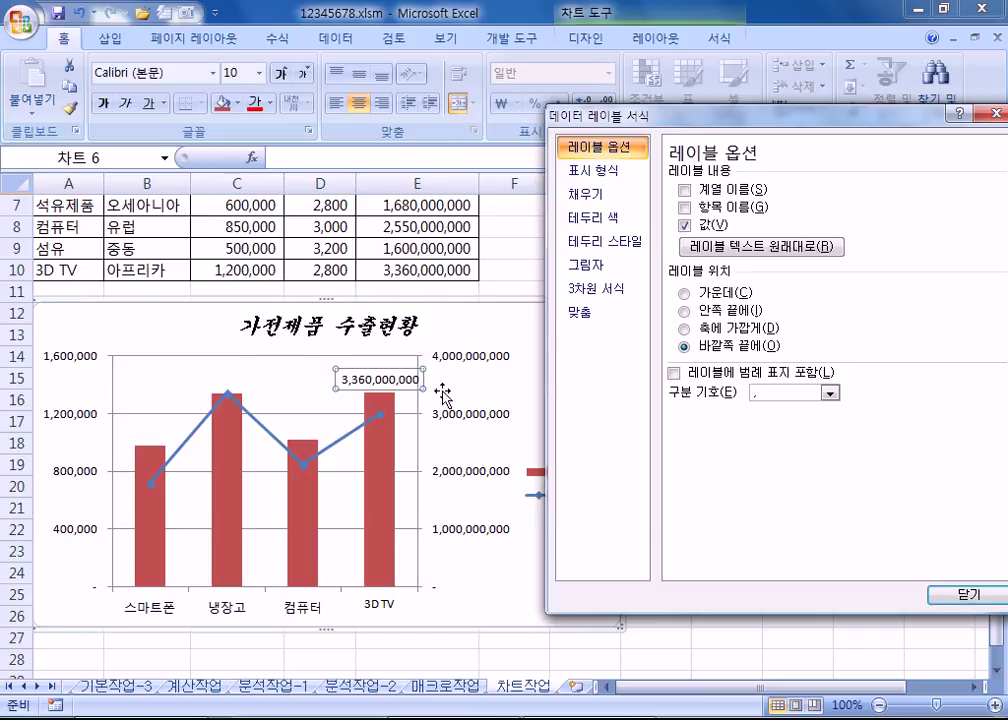
left_click(318, 409)
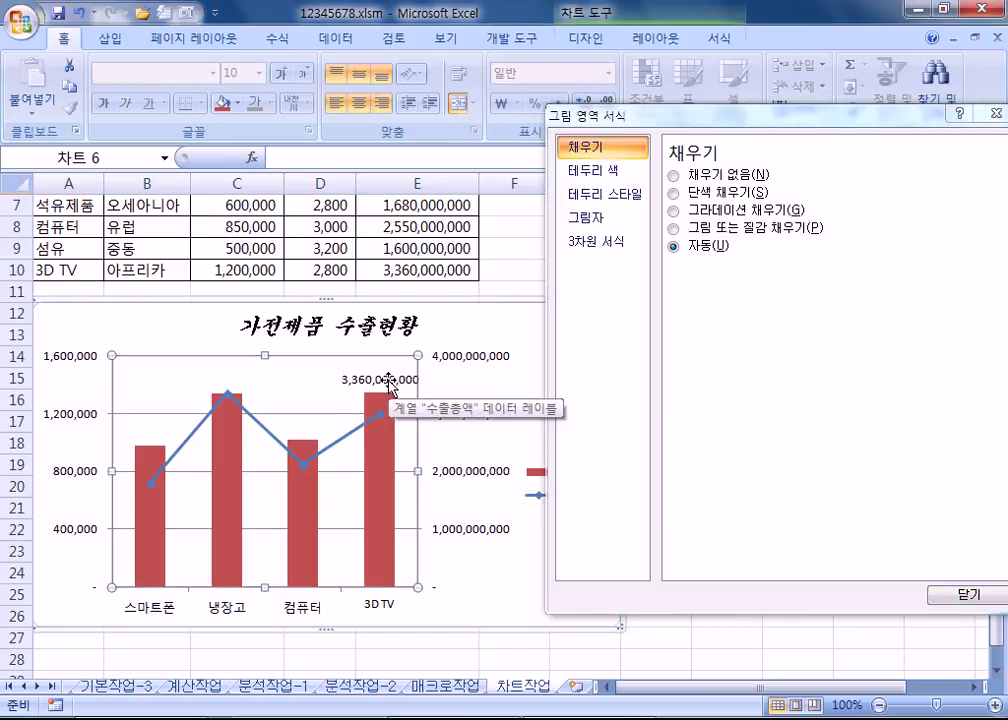
left_click_drag(691, 116, 736, 99)
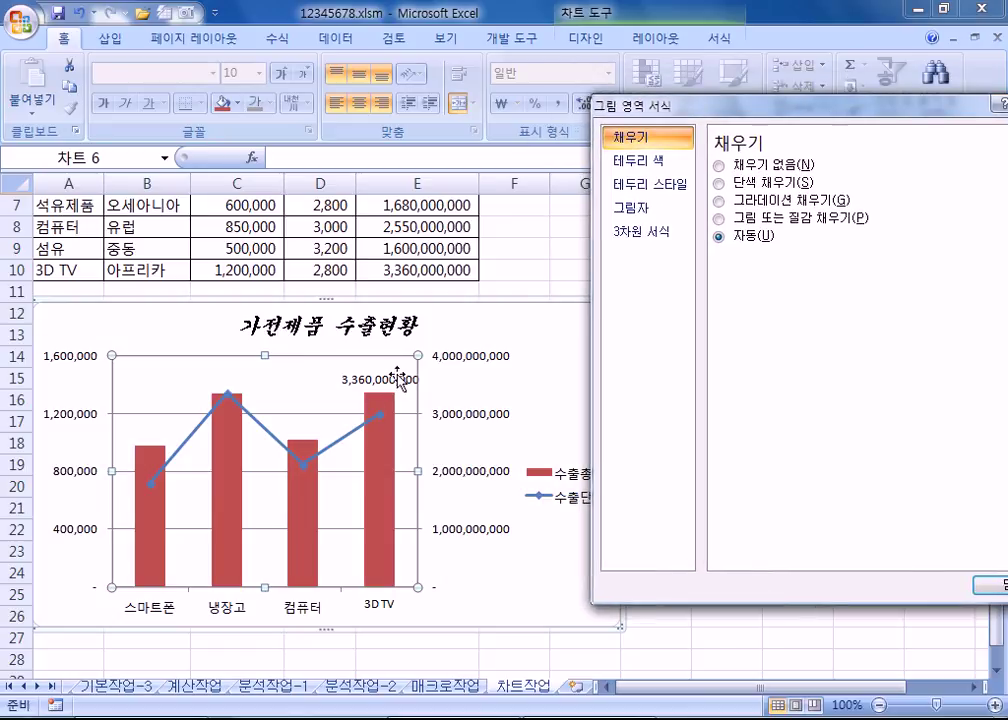
left_click(386, 388)
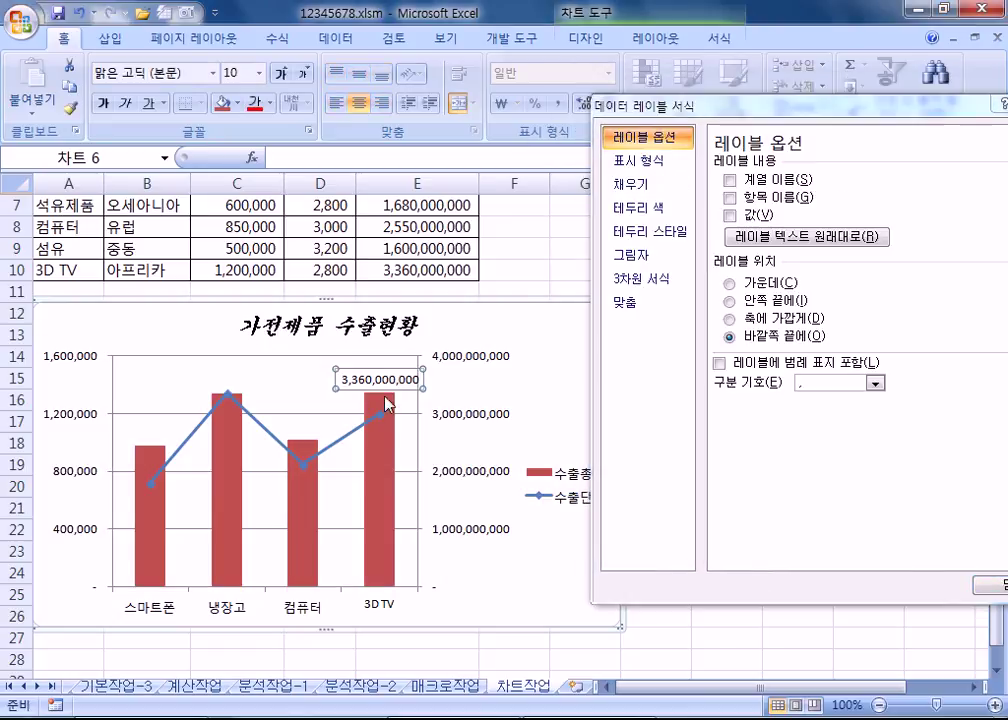
left_click(729, 215)
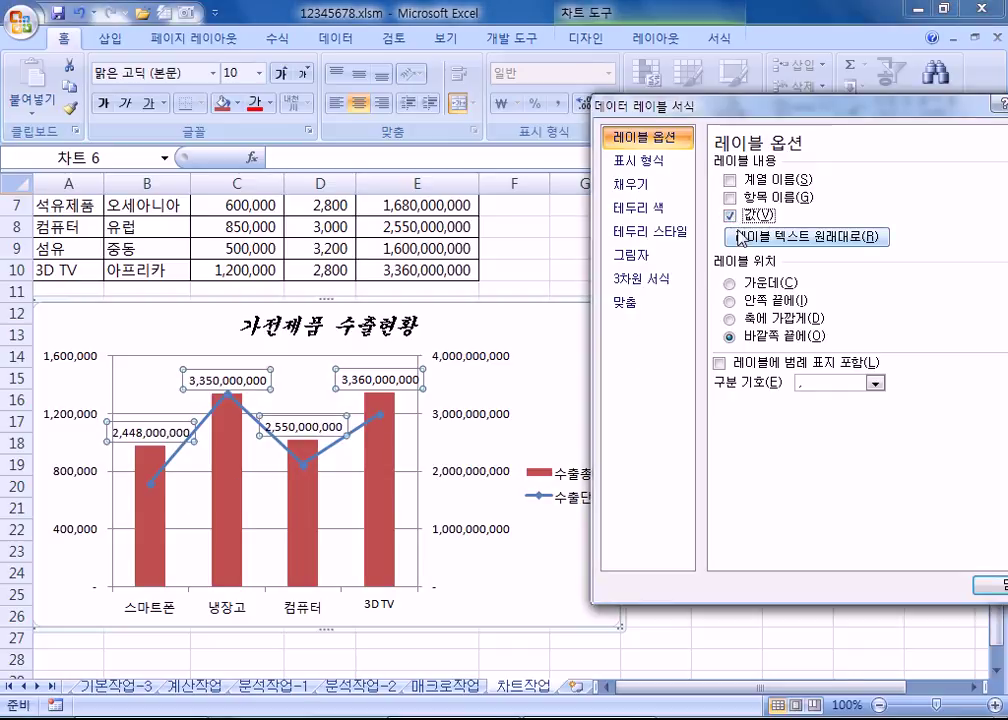
left_click(729, 215)
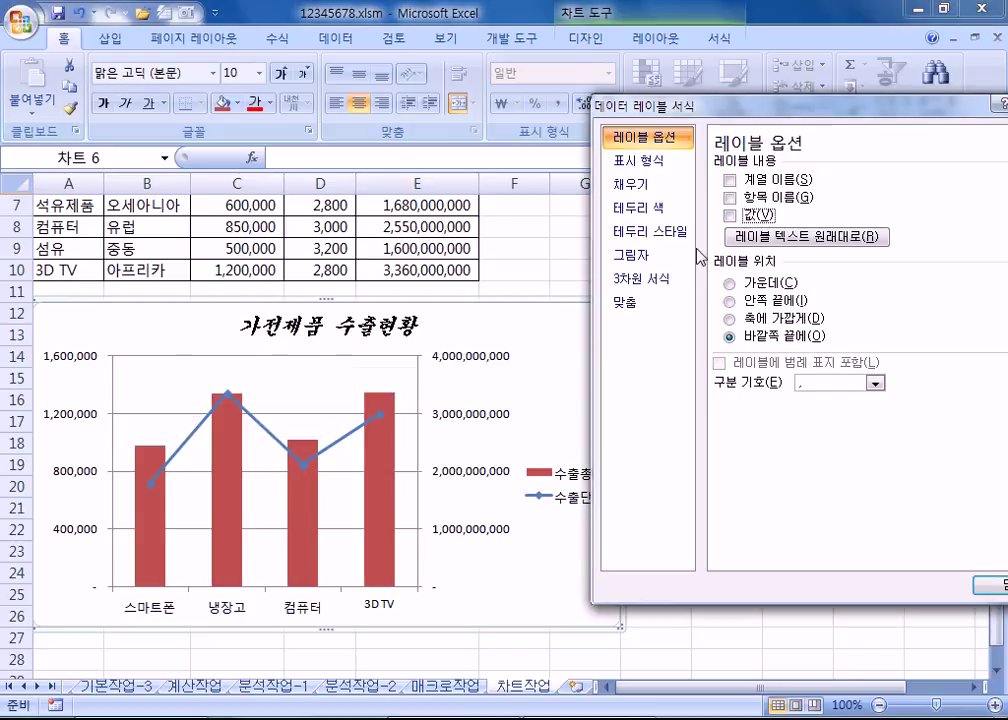
Step: Re-add the 3D TV column's label with its category name: 3D TV, 3,360,000,000
left_click(385, 450)
left_click(378, 467)
right_click(378, 458)
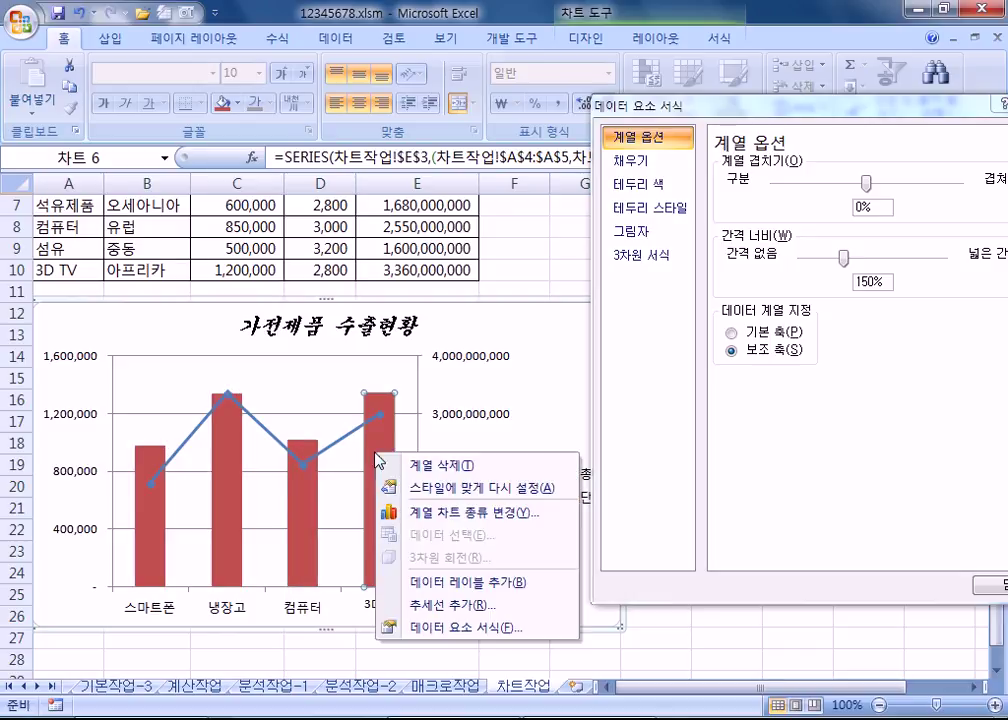
left_click(470, 578)
left_click(380, 380)
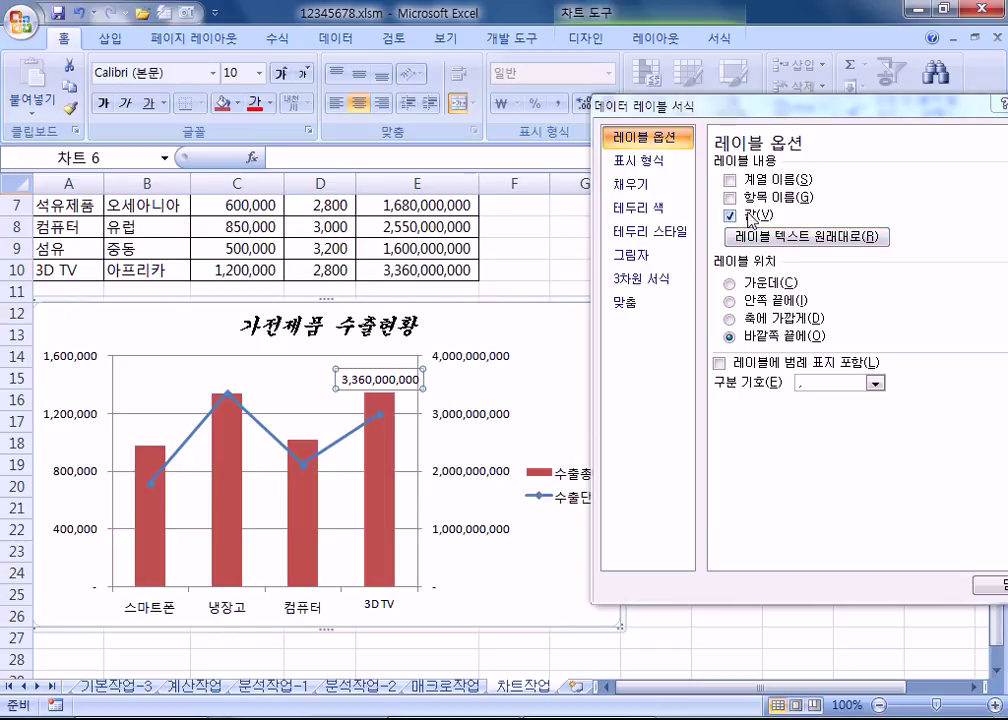
left_click(746, 199)
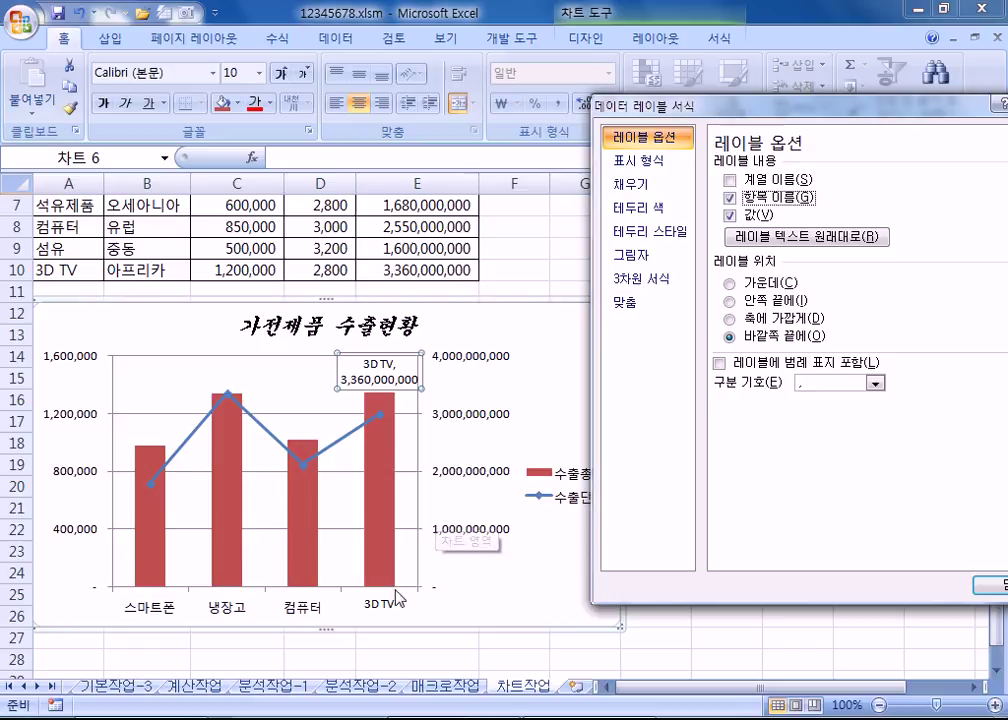
Step: Place the legend below the chart, then round the chart border corners and widen it to 3 pt
left_click(576, 492)
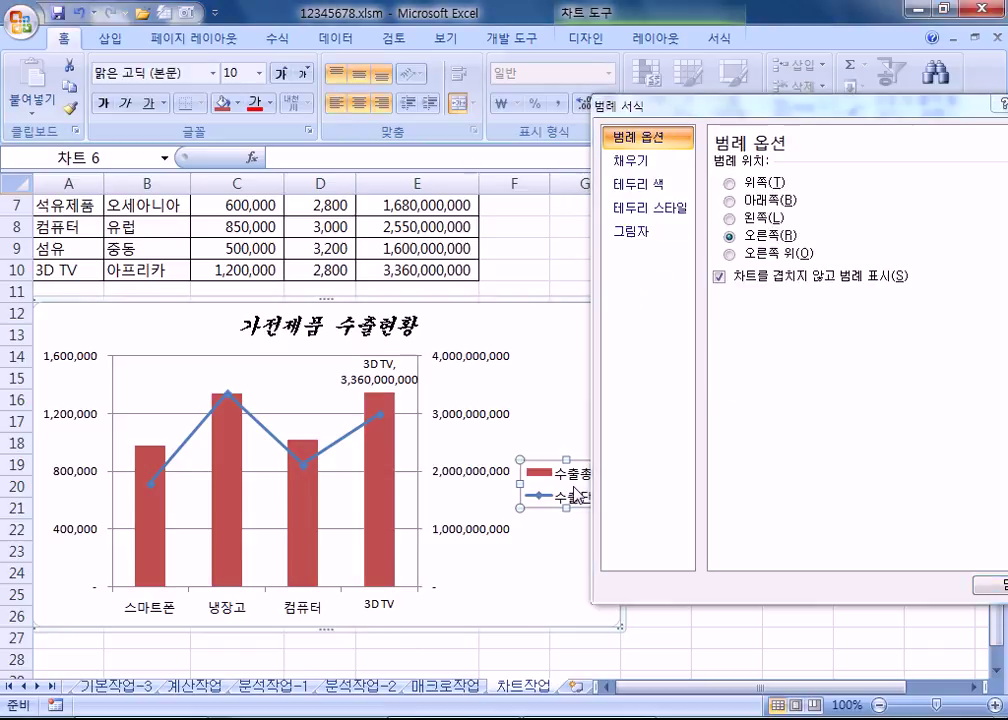
left_click(757, 203)
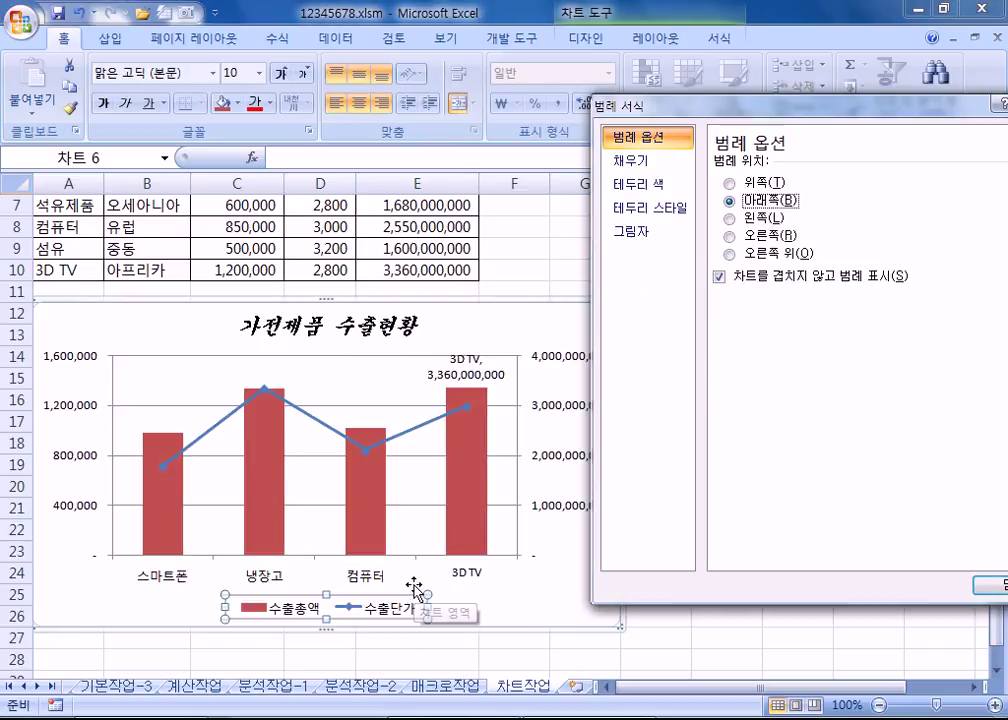
left_click(515, 337)
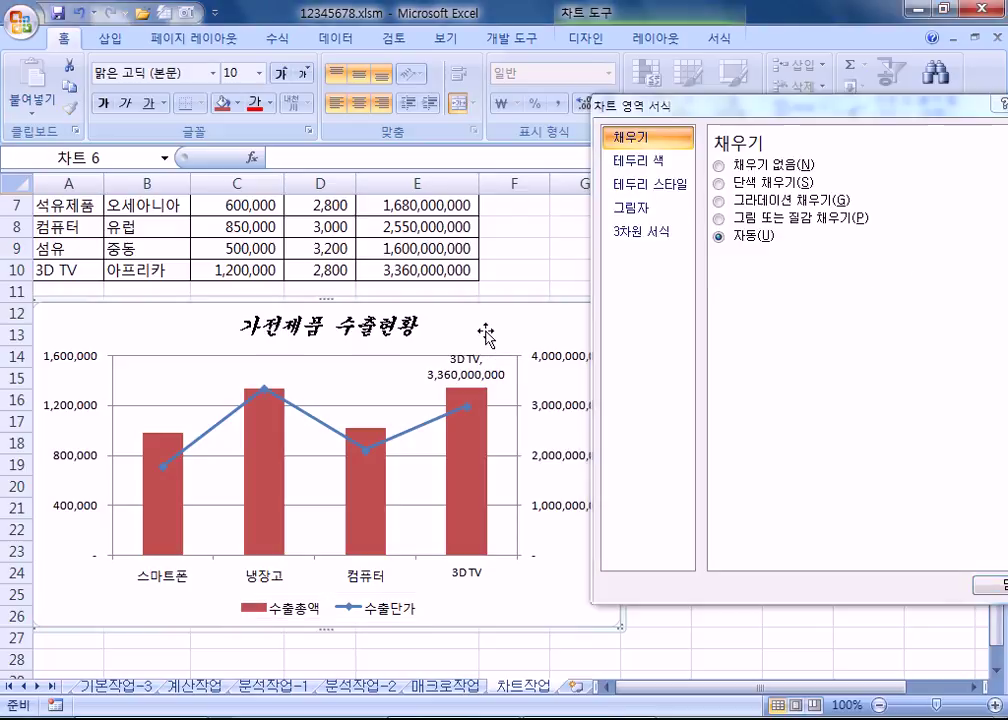
left_click(648, 184)
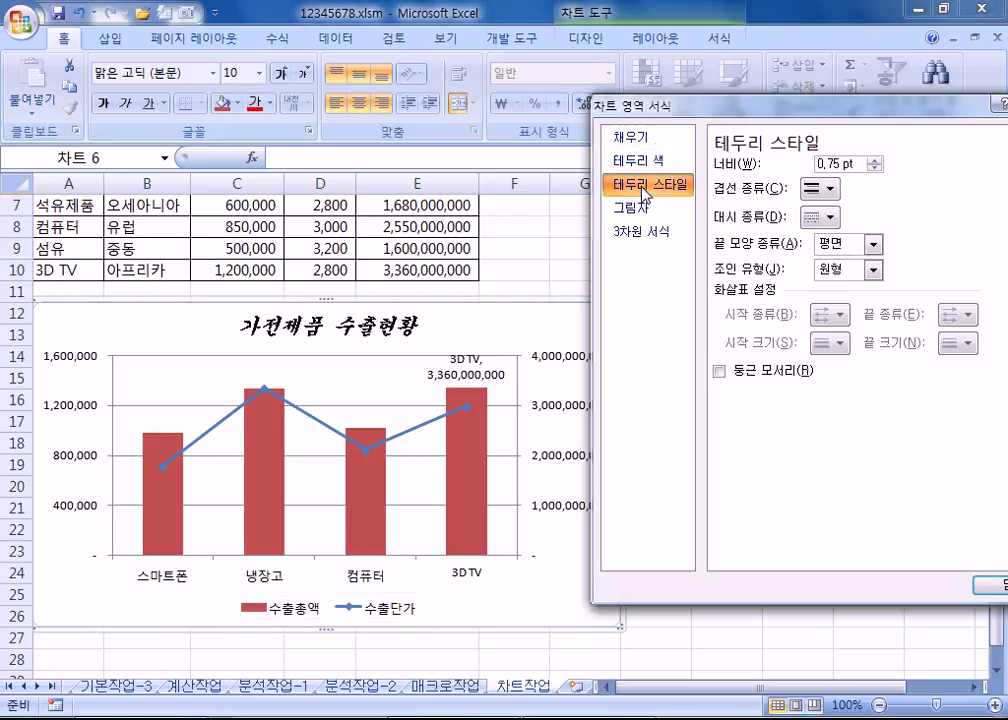
left_click(719, 371)
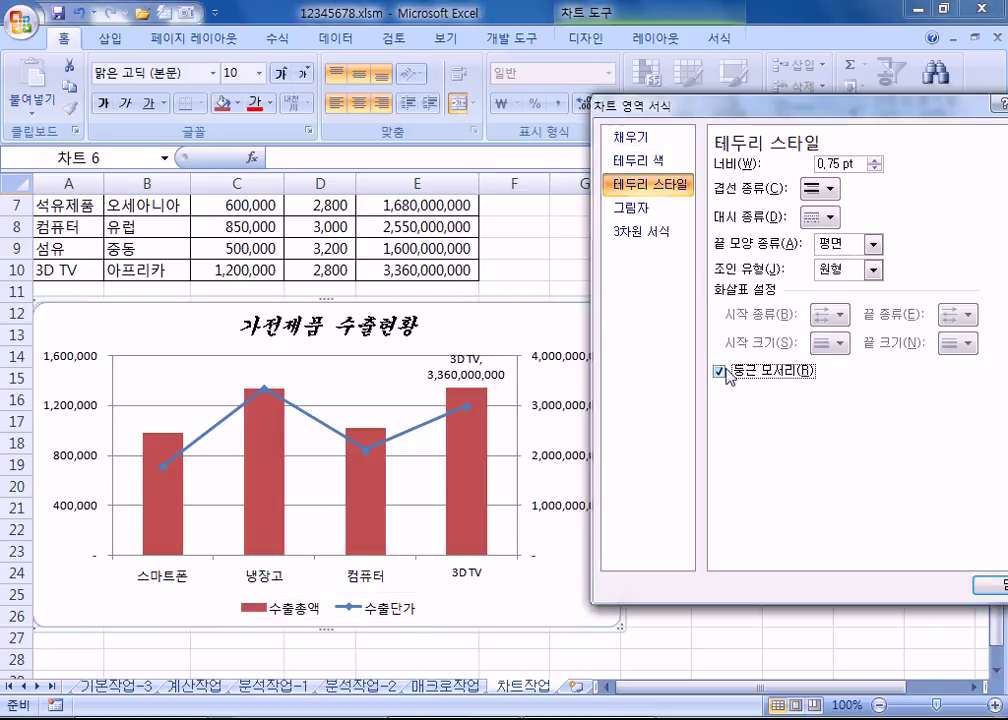
left_click(875, 160)
left_click(875, 160)
left_click(875, 160)
left_click(875, 160)
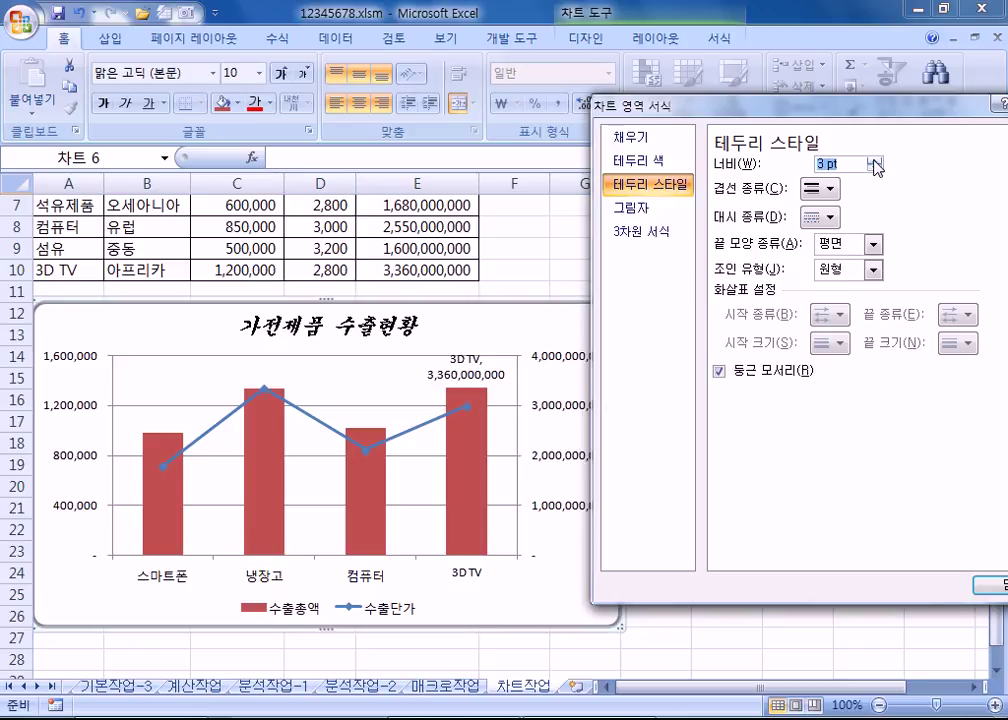
left_click(552, 265)
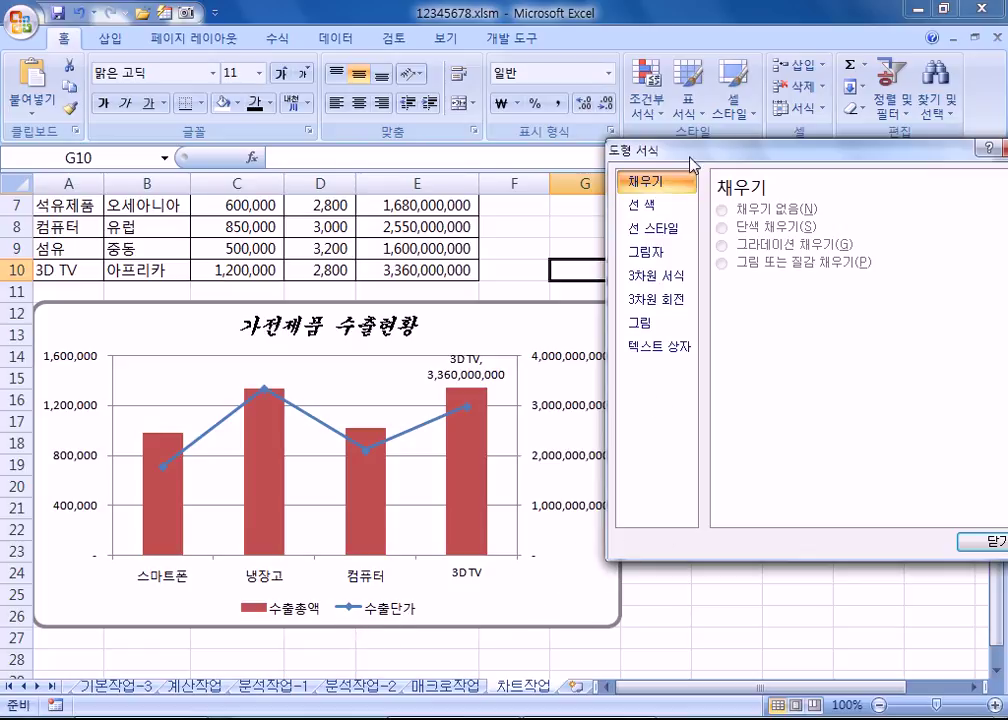
Step: Recheck the chart border style, keeping the 3 pt width and rounded corners
left_click_drag(699, 151, 767, 153)
left_click(598, 331)
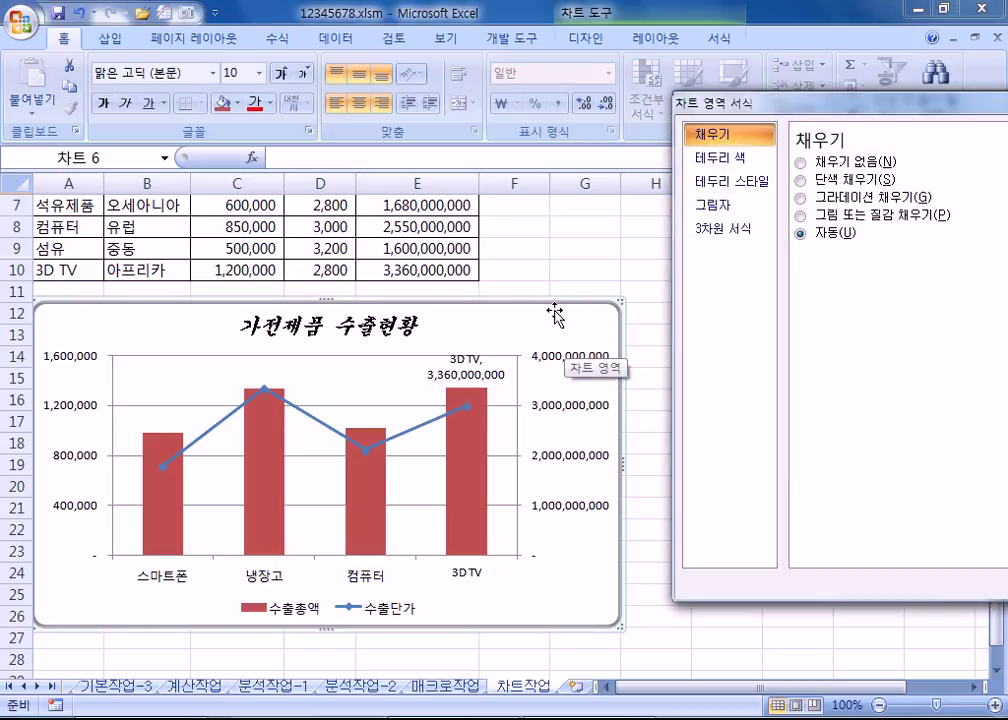
left_click(742, 183)
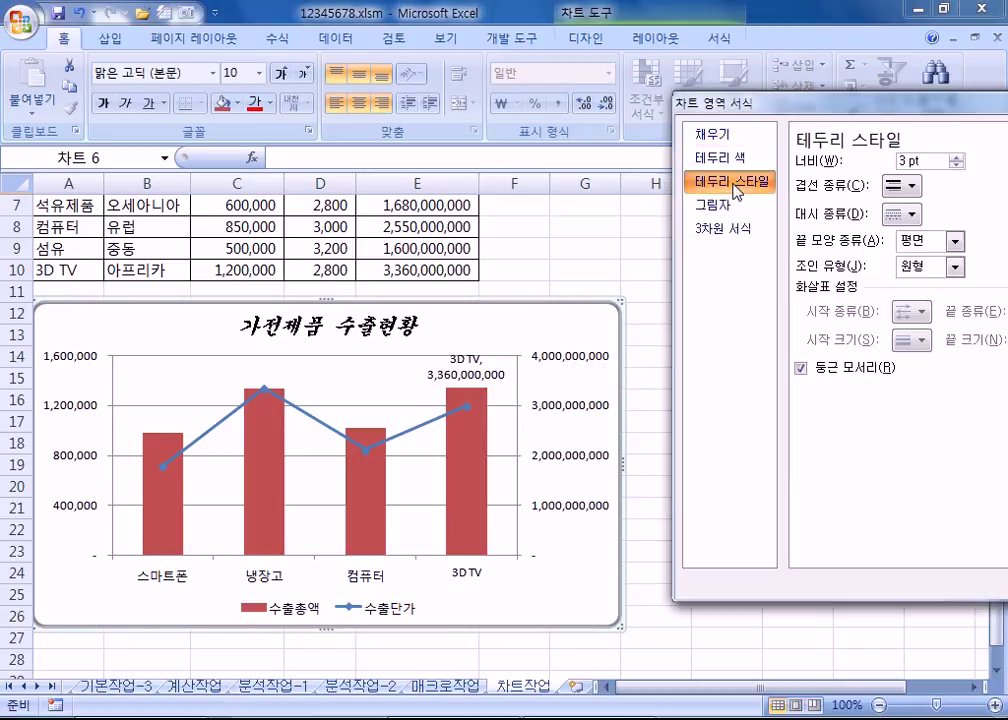
left_click_drag(932, 161, 891, 160)
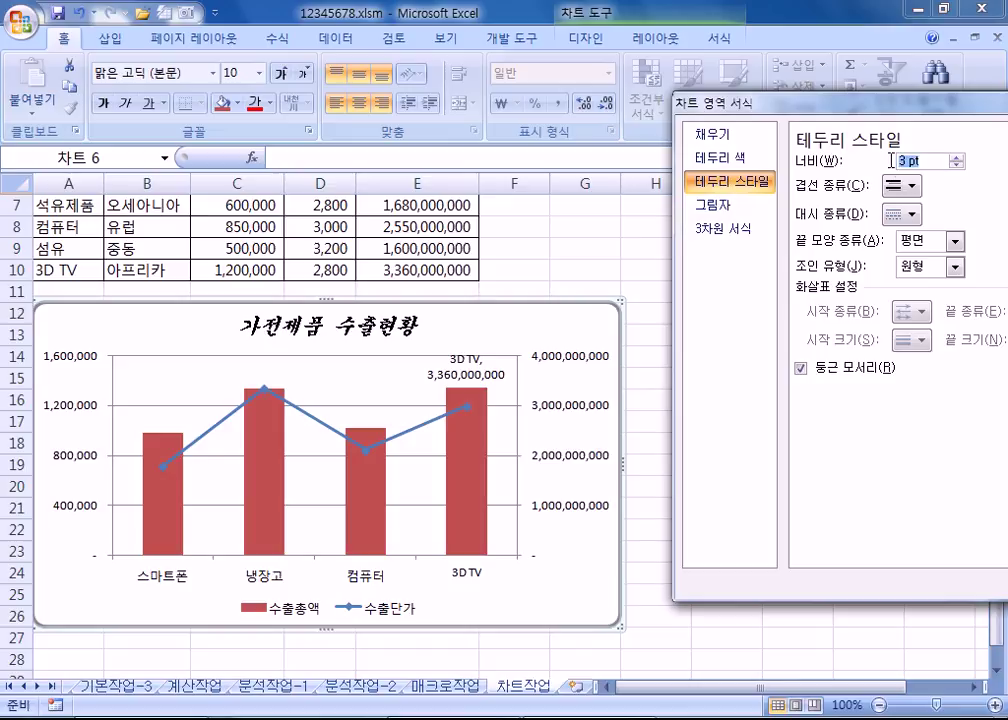
left_click(828, 371)
left_click(828, 372)
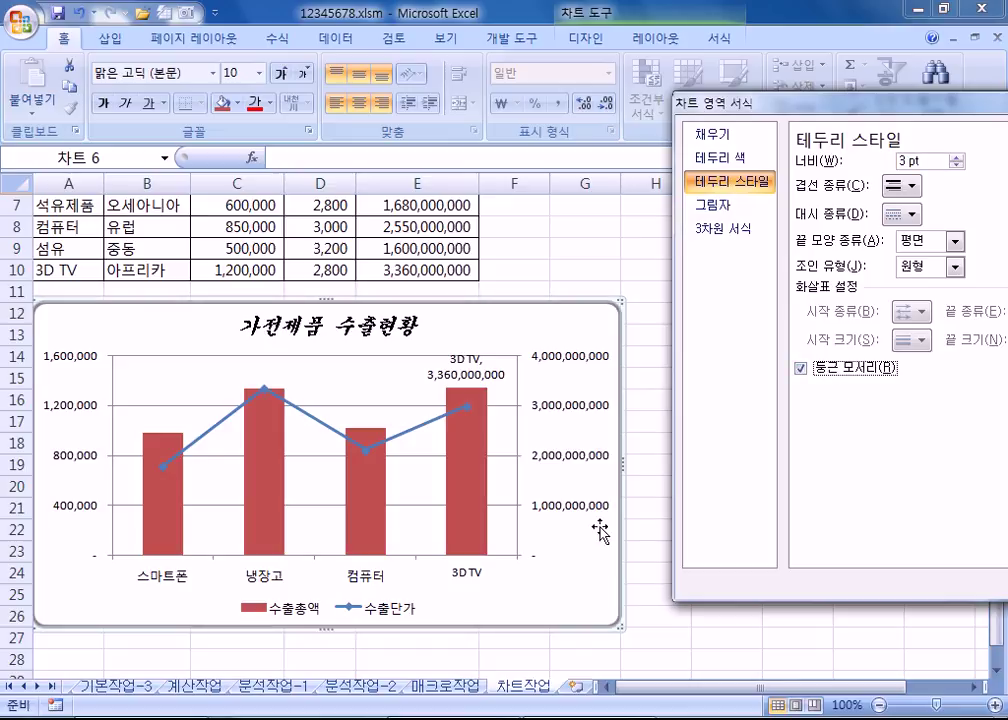
Step: Confirm the legend sits at the bottom via Format Legend and the Layout Legend menu
left_click(362, 615)
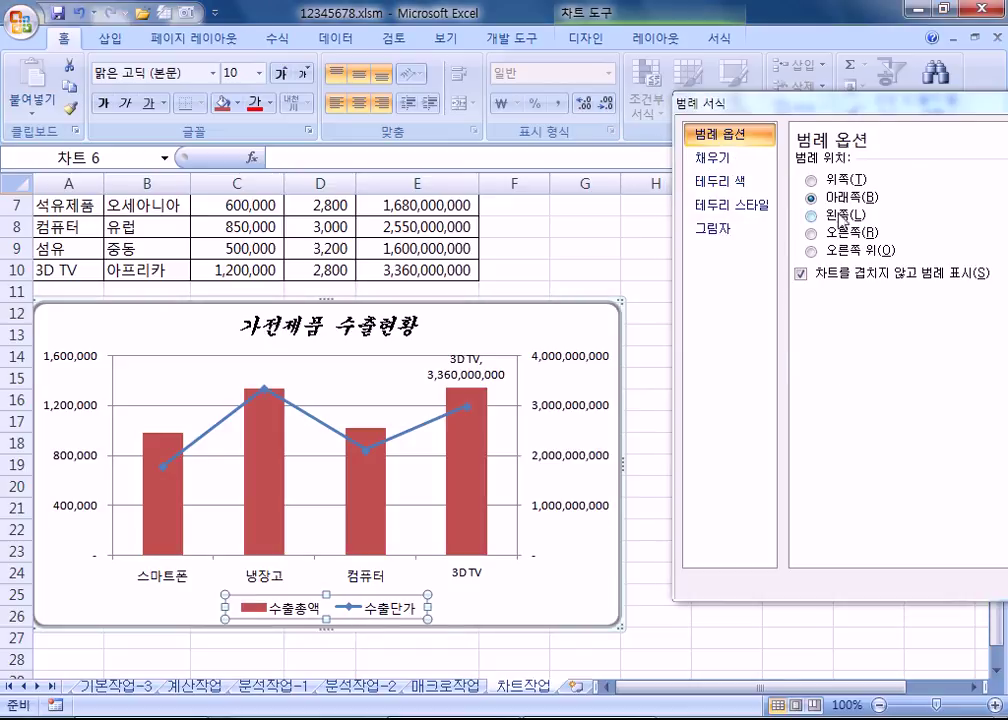
left_click(840, 231)
left_click(840, 200)
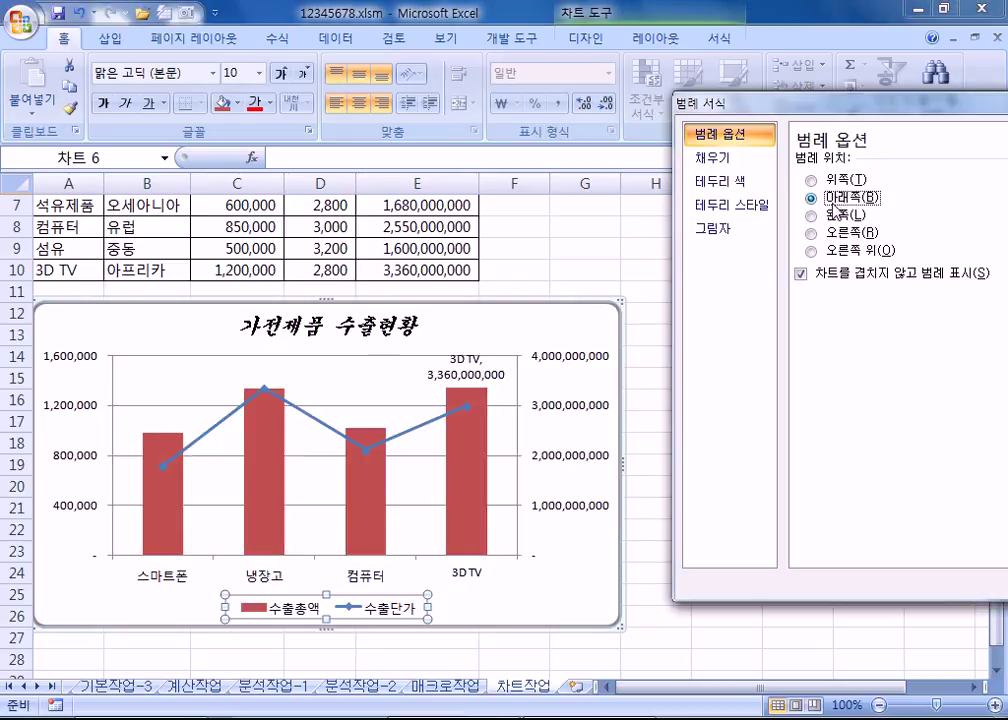
left_click(656, 38)
left_click(408, 102)
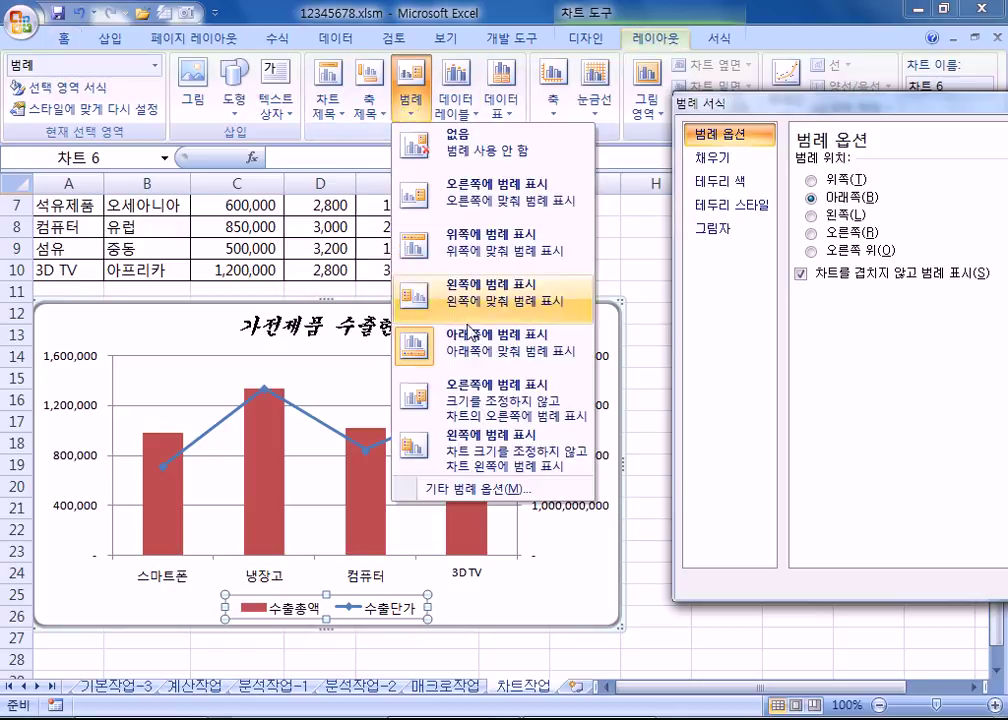
left_click(445, 195)
left_click(410, 102)
left_click(466, 345)
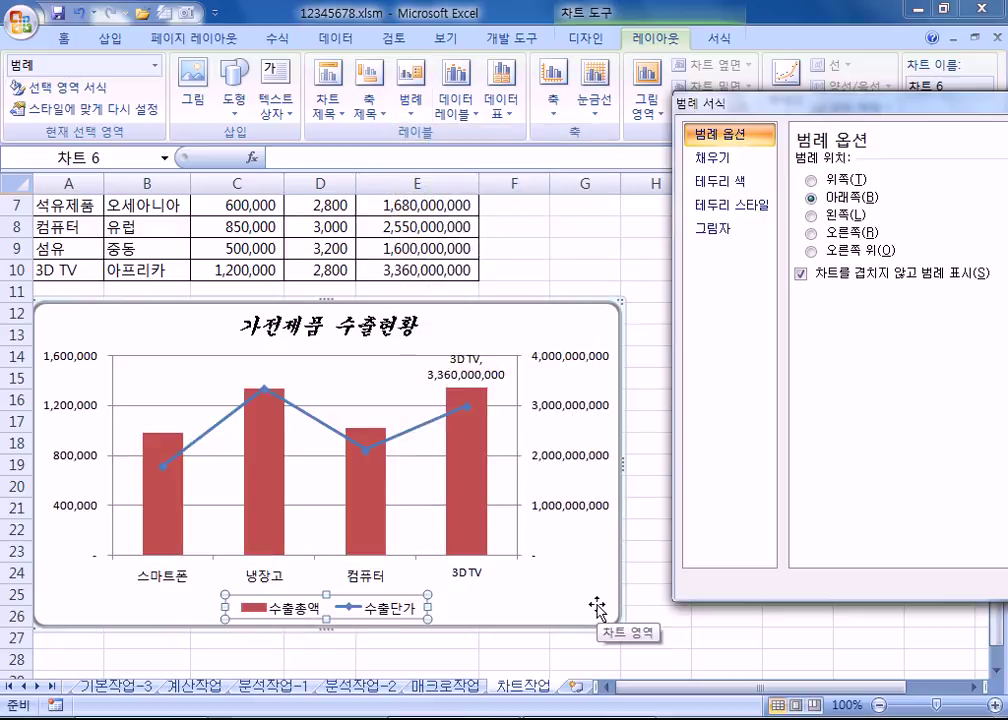
left_click_drag(862, 103, 835, 163)
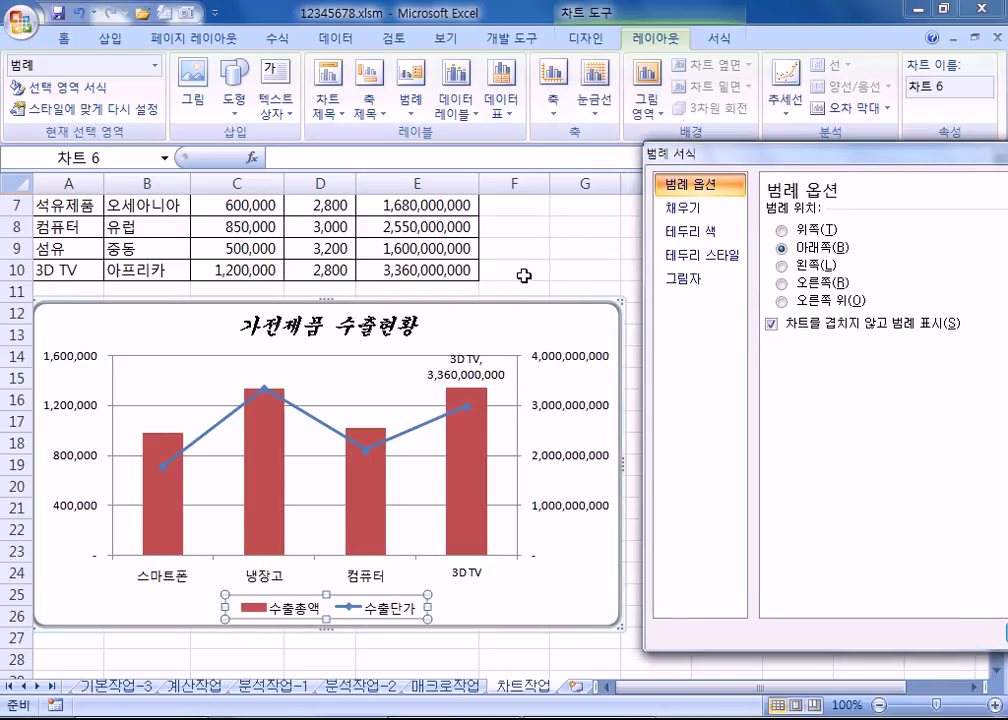